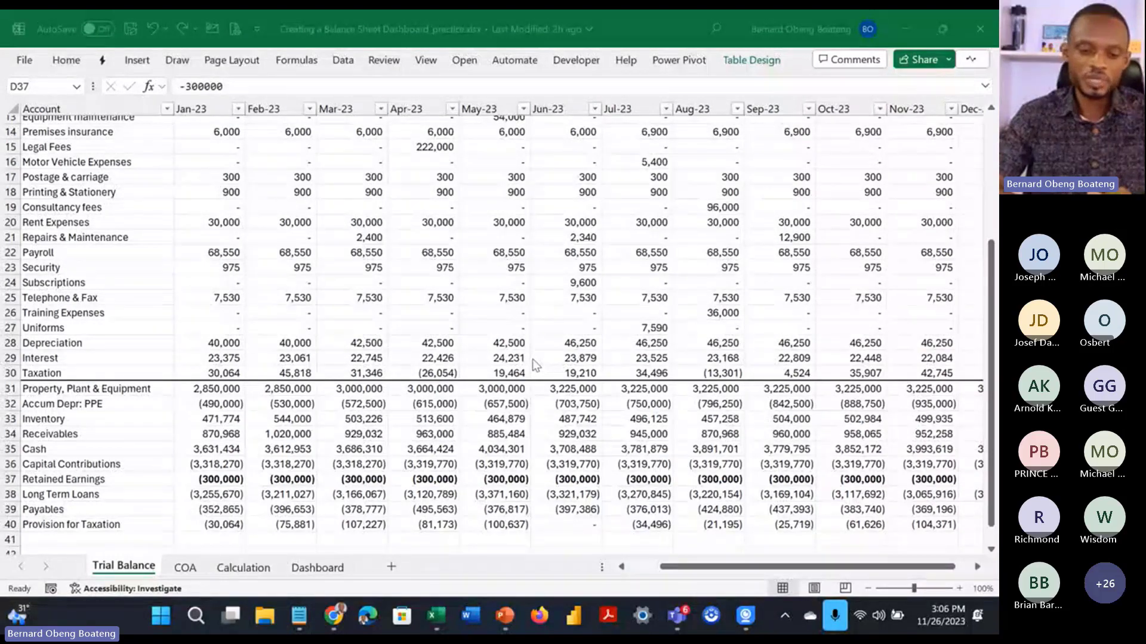
# Step: Review the income statement accounts, starting from Revenue, and their monthly amounts in the trial balance
pyautogui.click(421, 312)
pyautogui.scroll(5, 420, 312)
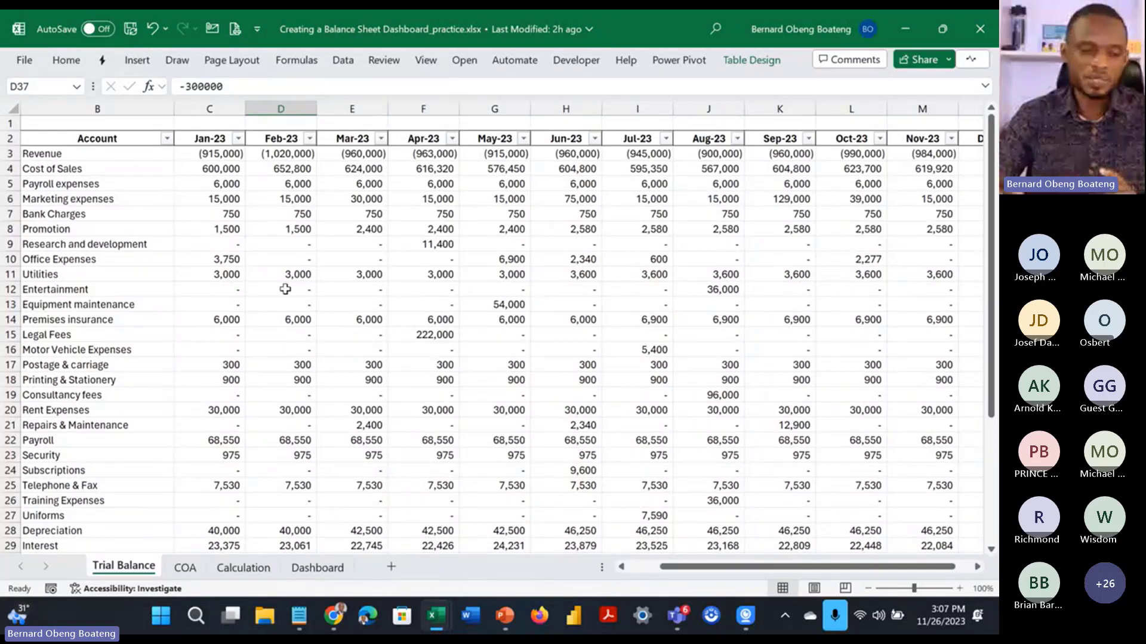
pyautogui.click(144, 153)
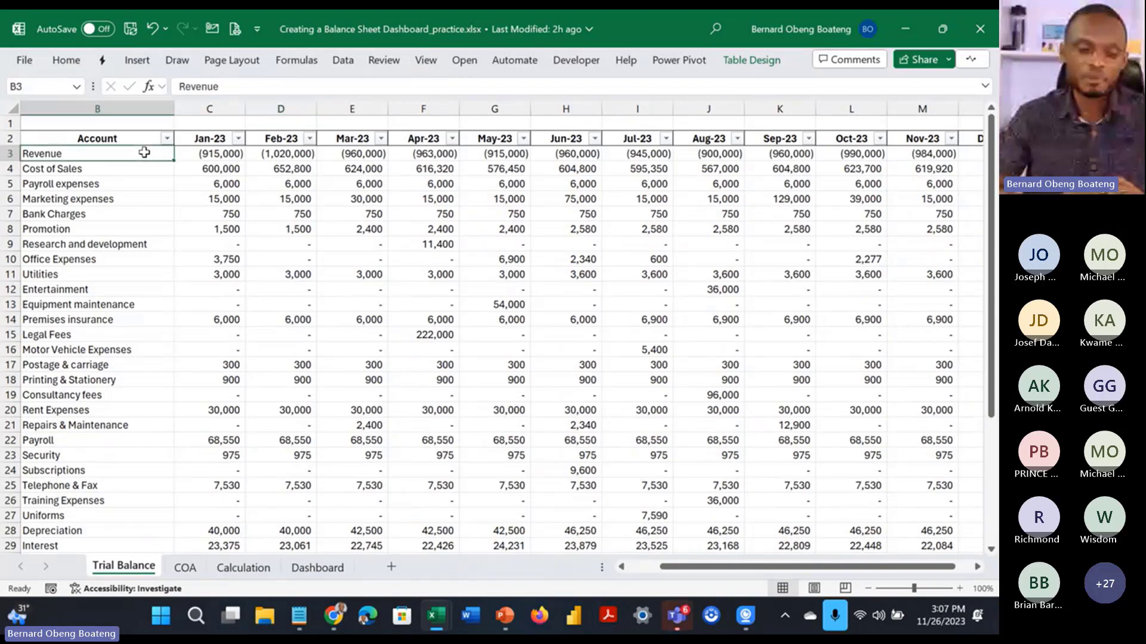
pyautogui.moveTo(143, 153); pyautogui.dragTo(129, 494)
pyautogui.click(205, 211)
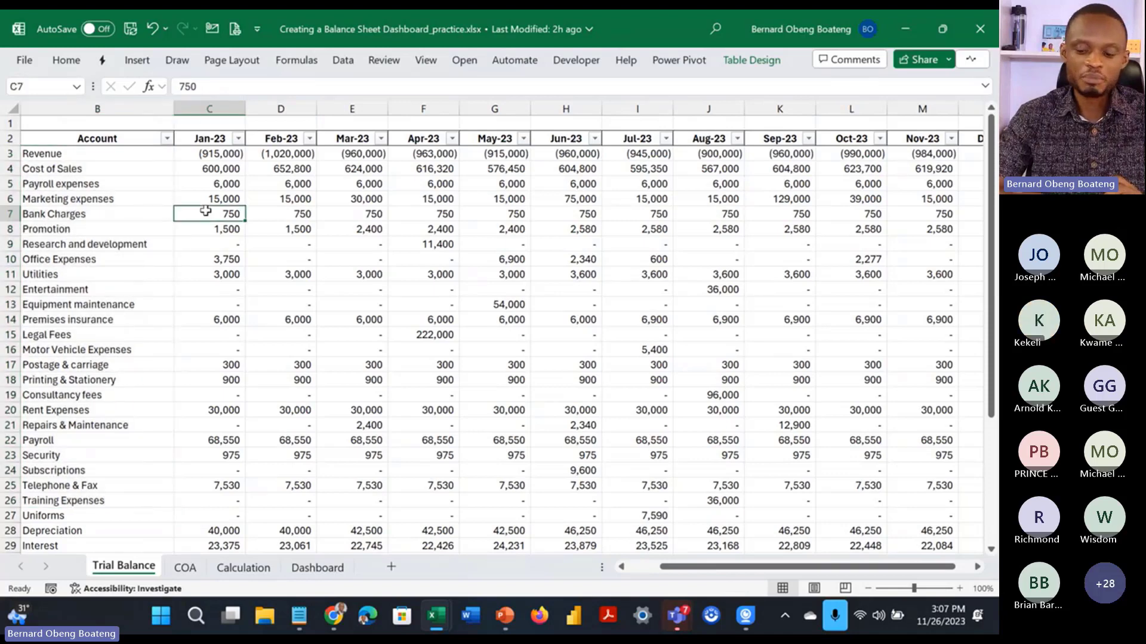
pyautogui.press('Right')
pyautogui.press('Right')
pyautogui.press('Right')
pyautogui.press('Right')
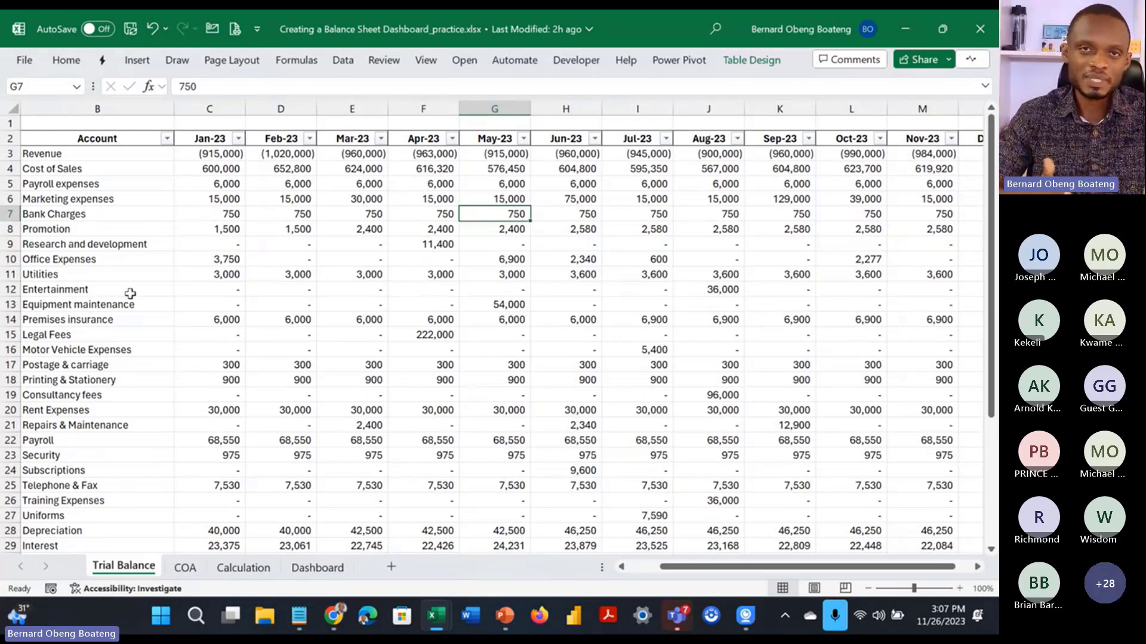
# Step: Look through the remaining expense accounts in the trial balance down to the January Property, Plant & Equipment balance
pyautogui.scroll(-2, 130, 294)
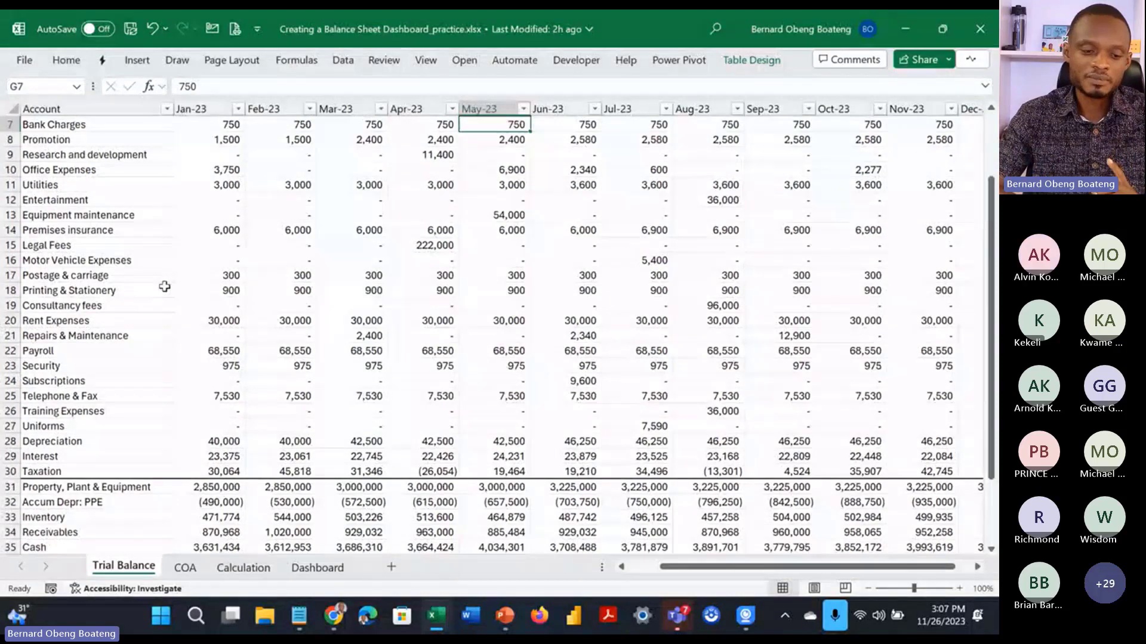
pyautogui.click(191, 278)
pyautogui.scroll(2, 191, 282)
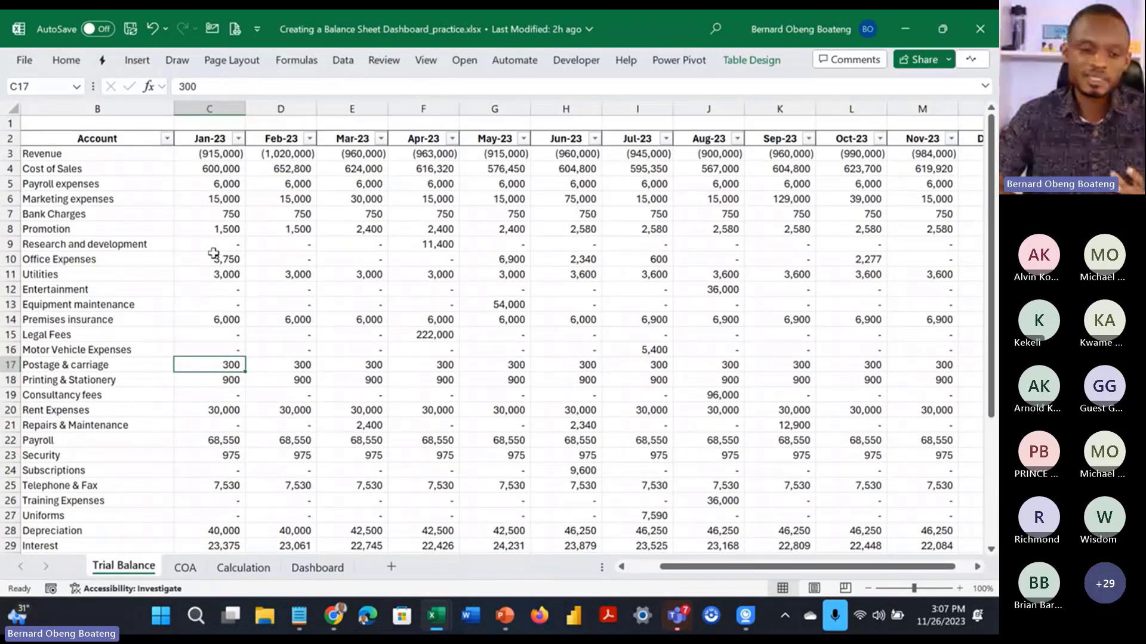
pyautogui.scroll(-3, 214, 253)
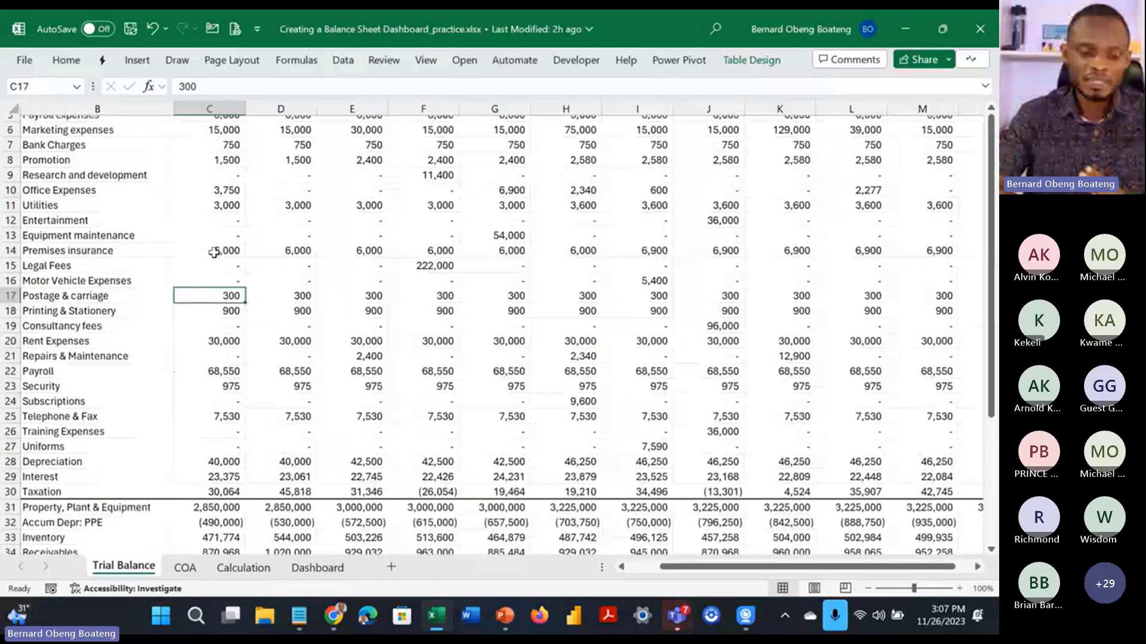
pyautogui.scroll(-1, 197, 304)
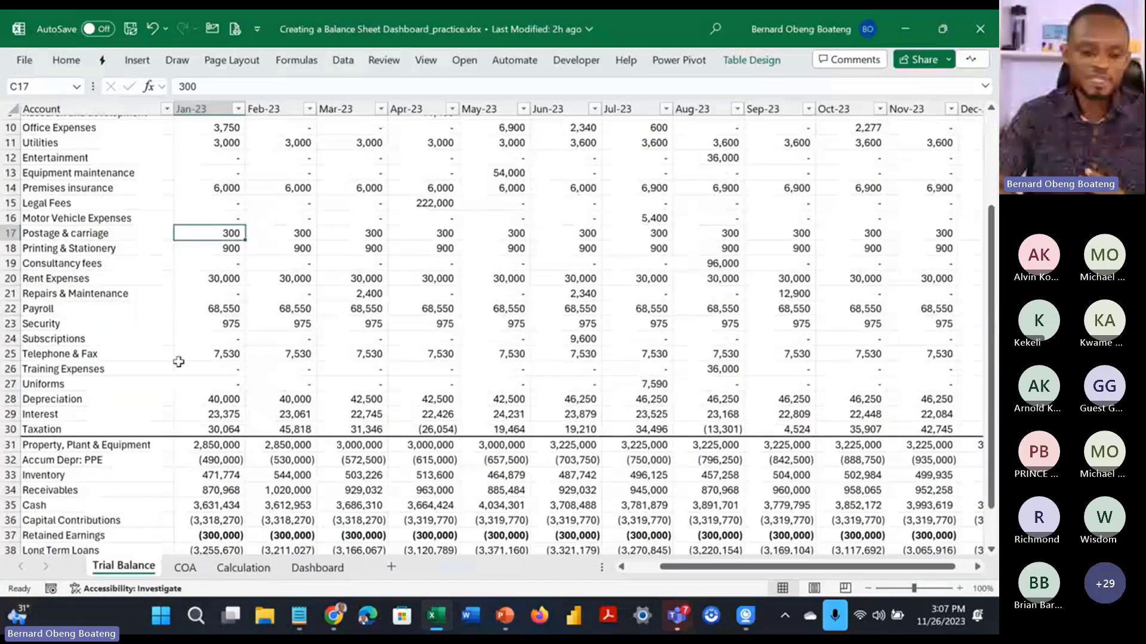
pyautogui.scroll(-2, 179, 360)
pyautogui.click(187, 357)
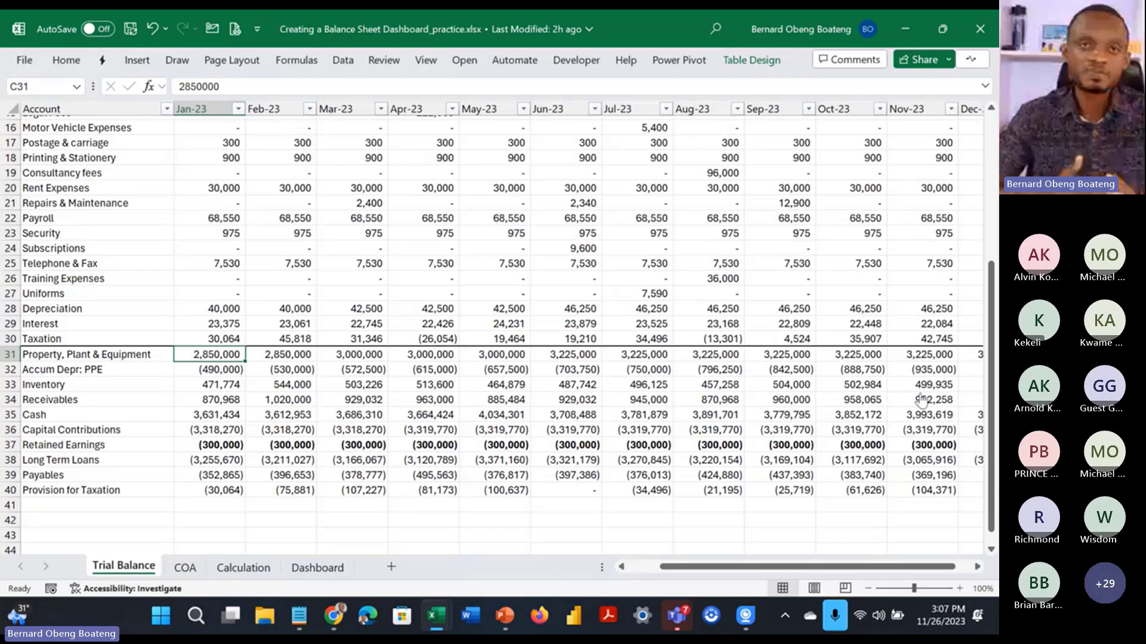
# Step: Examine the Retained Earnings balances across the months and the account codes in the trial balance
pyautogui.click(152, 449)
pyautogui.hotkey('ctrl', 'shift', 'Right')
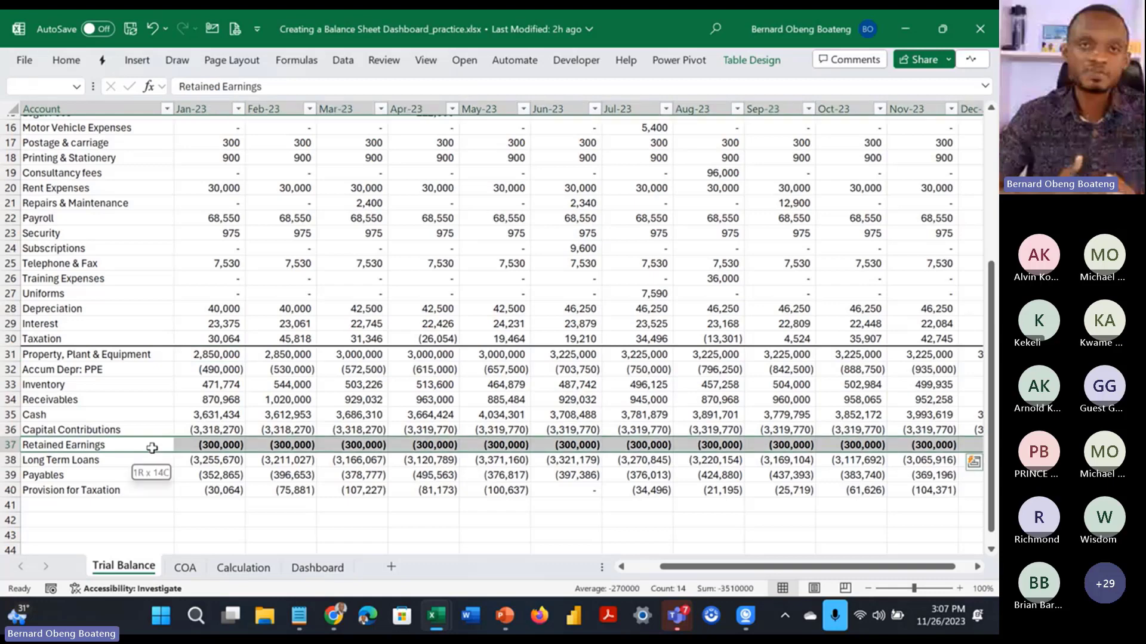
pyautogui.click(189, 446)
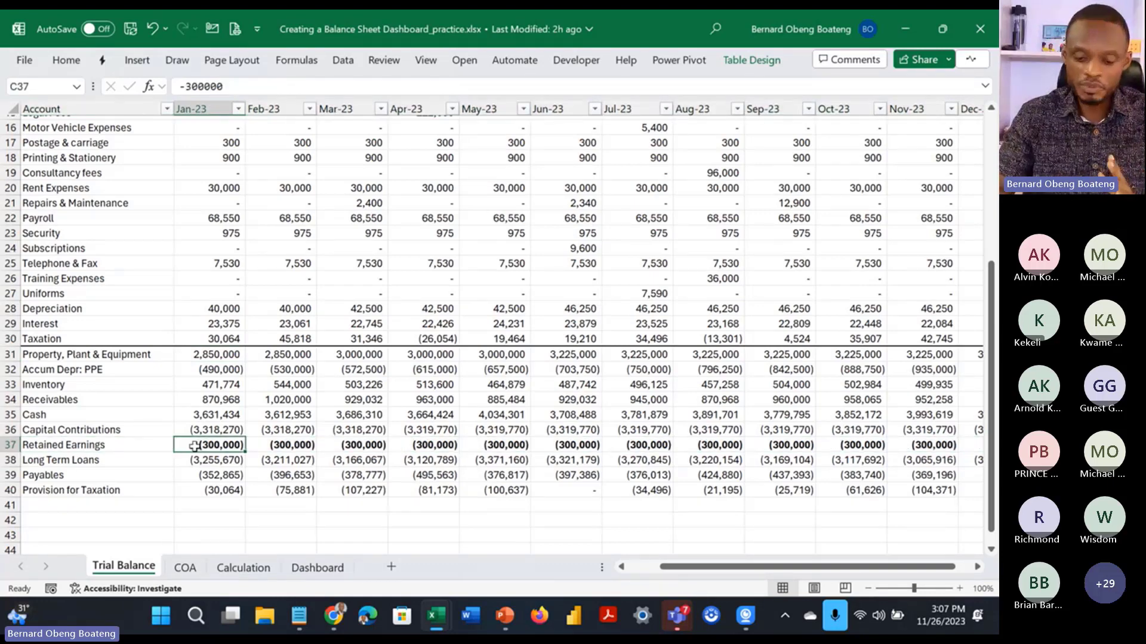
pyautogui.hscroll(-1, 195, 446)
pyautogui.click(195, 446)
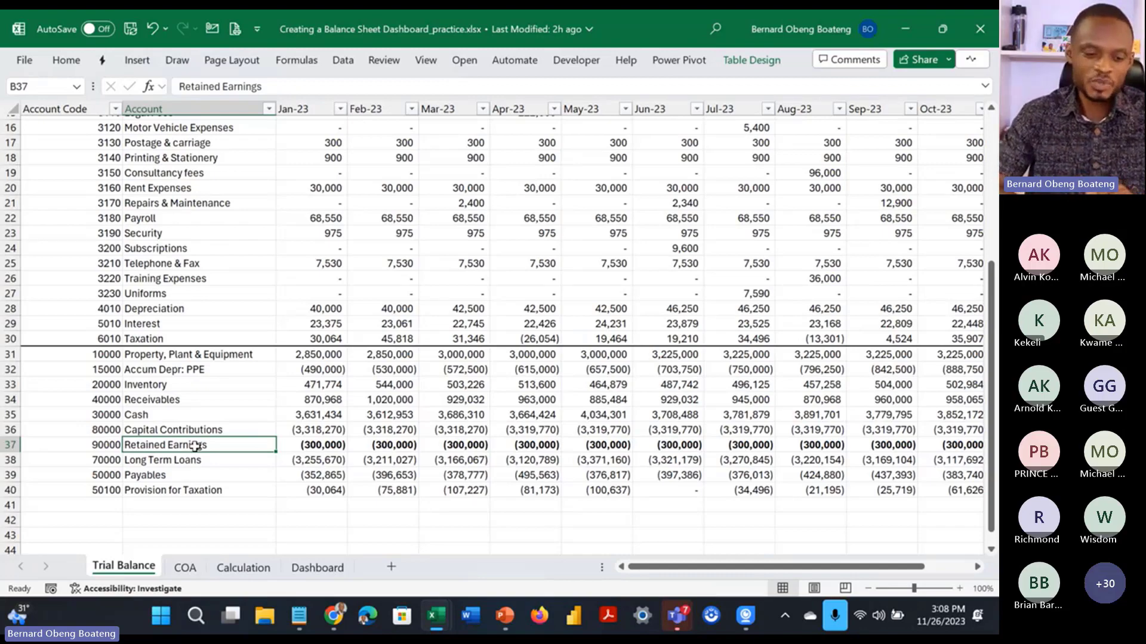
pyautogui.scroll(5, 233, 292)
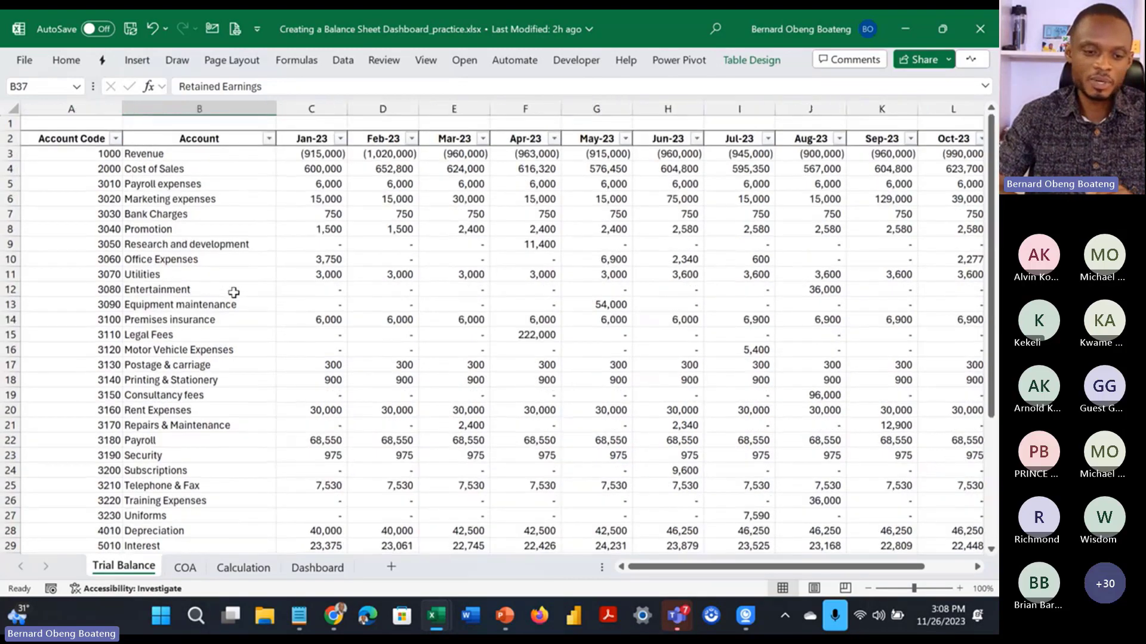
pyautogui.scroll(-1, 234, 293)
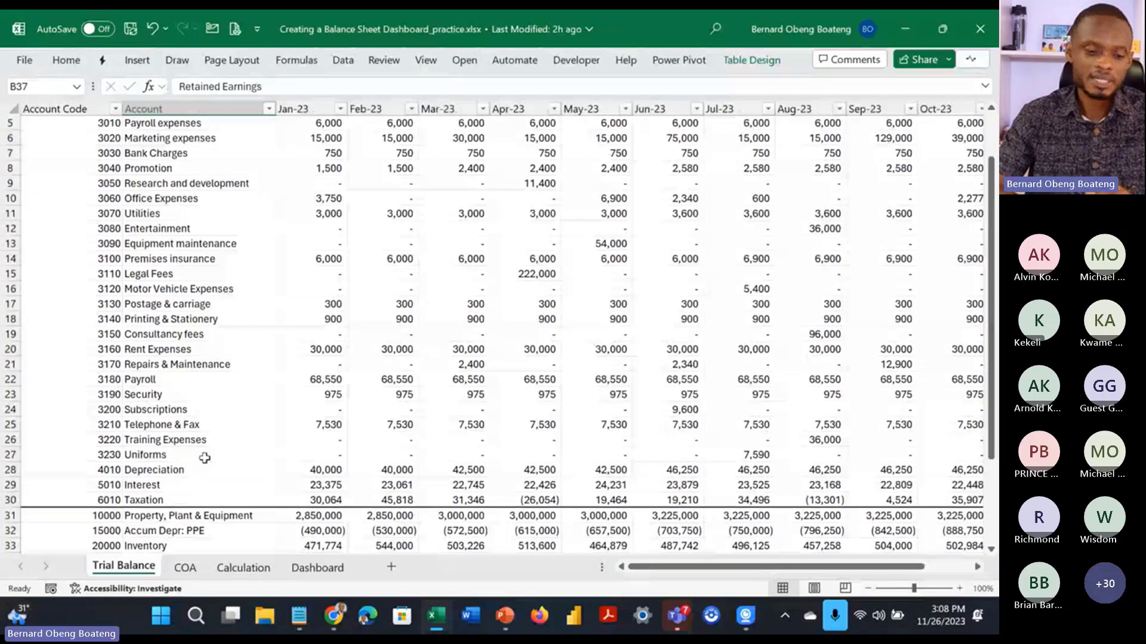
# Step: Open the COA sheet and examine the Revenue account's code, name, IS or BS classification and category
pyautogui.click(184, 567)
pyautogui.click(224, 312)
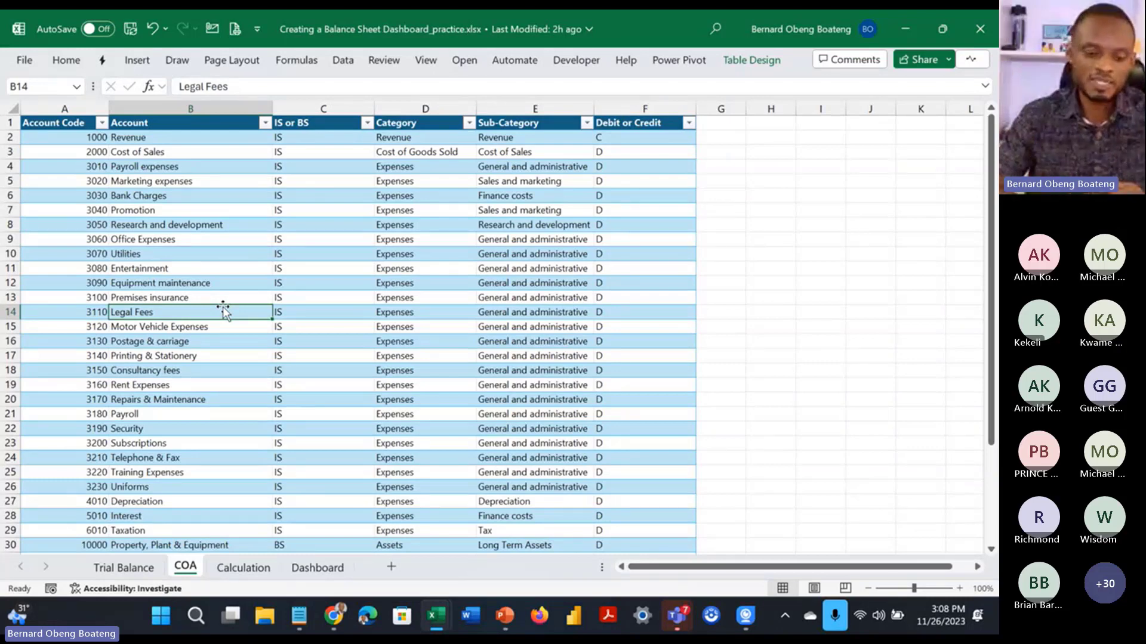
pyautogui.click(76, 139)
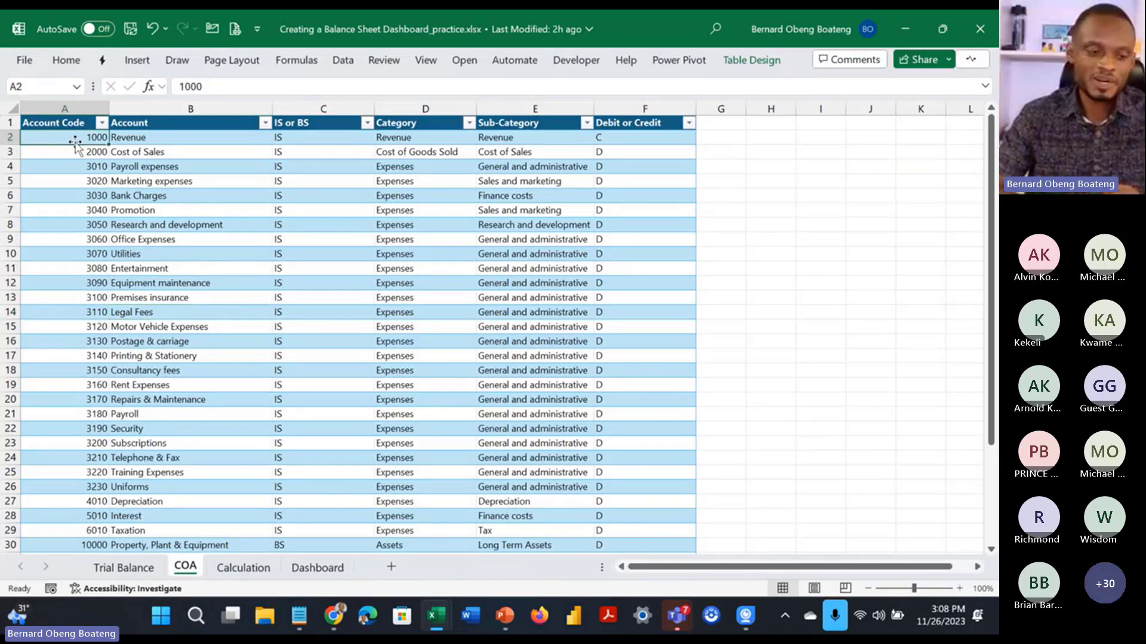
pyautogui.click(133, 141)
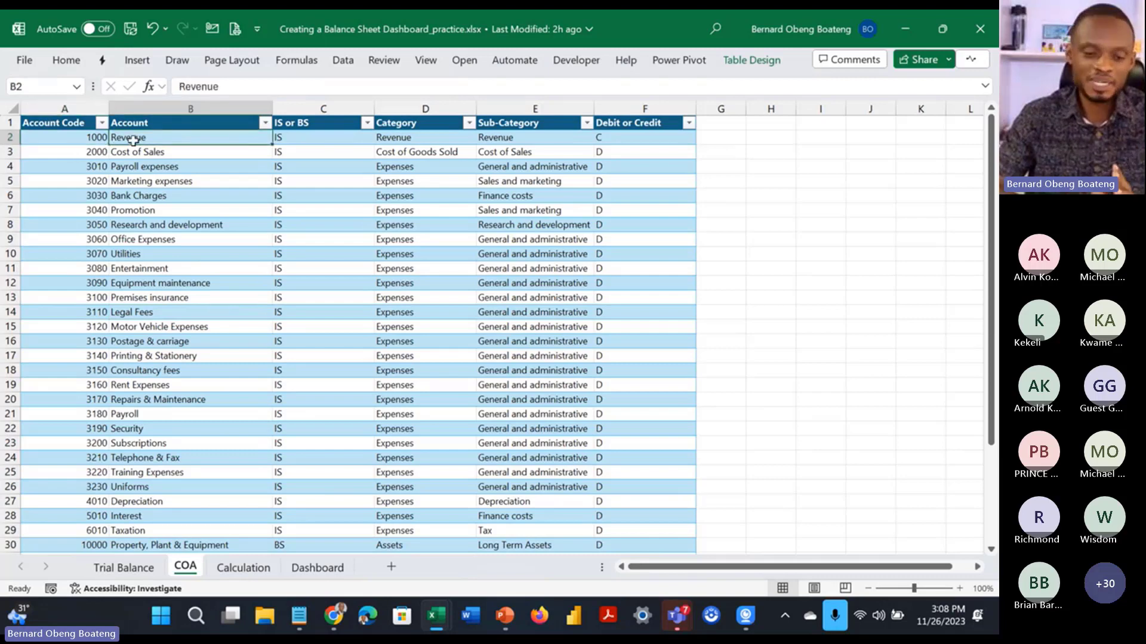
pyautogui.click(295, 142)
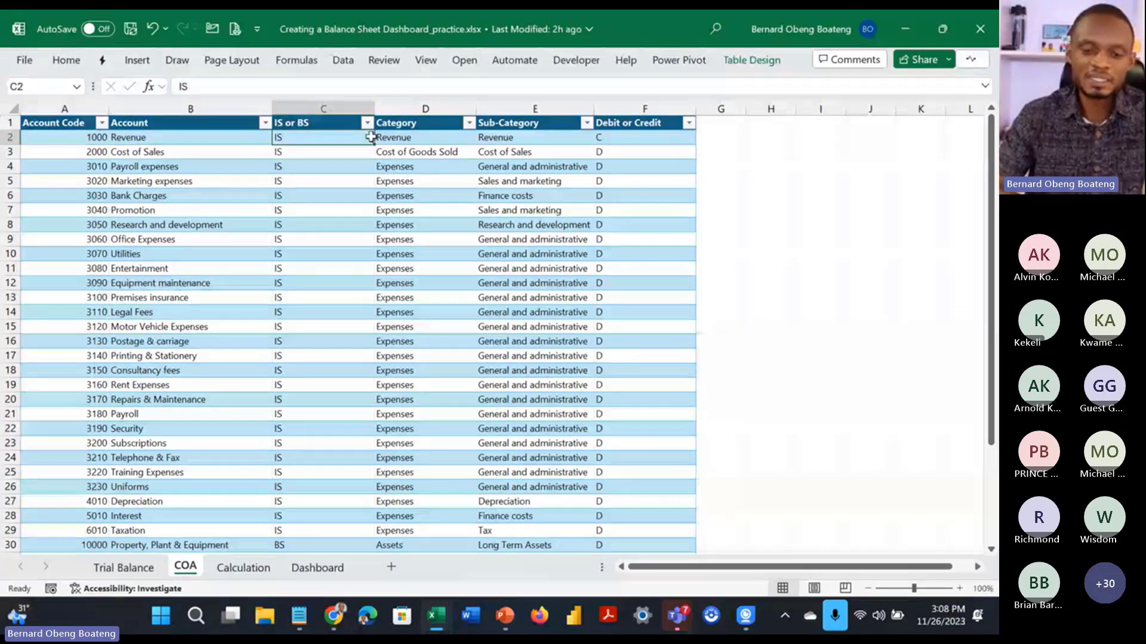
pyautogui.click(404, 137)
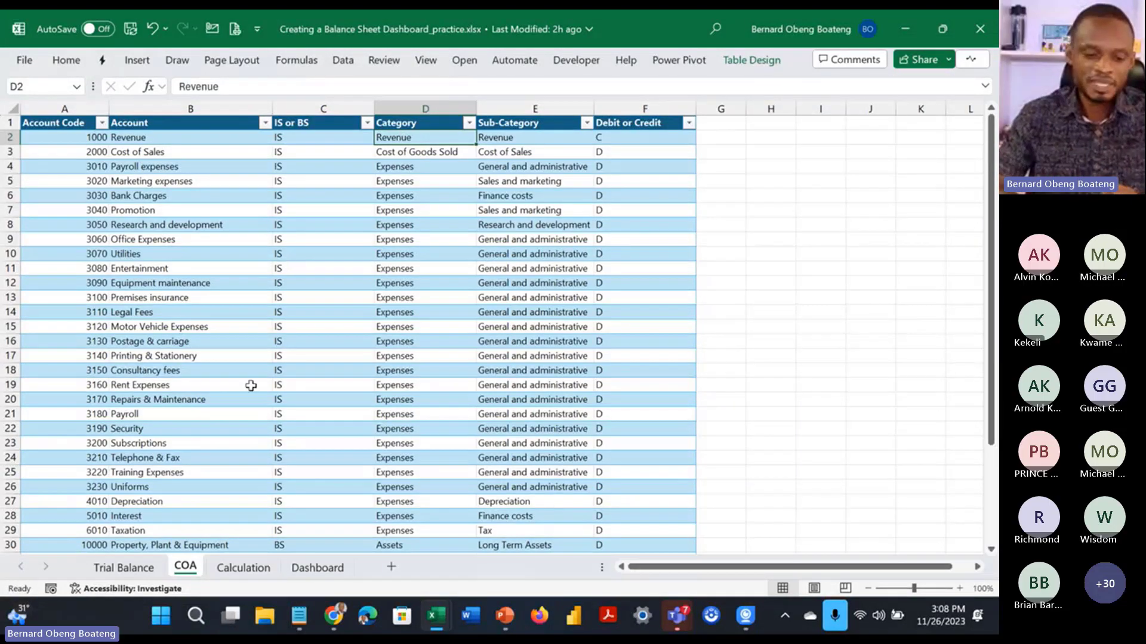
# Step: Open the Calculation sheet and examine the balance sheet PivotTable and the working capital and debt-to-equity calculations beneath it
pyautogui.click(233, 570)
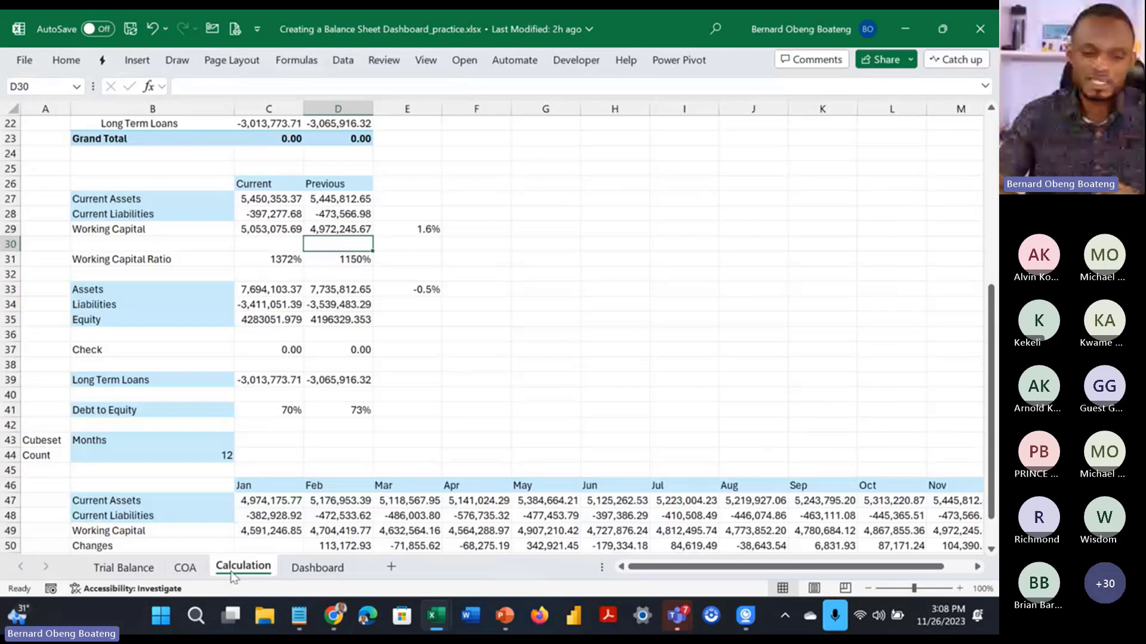
pyautogui.scroll(-3, 286, 332)
pyautogui.scroll(4, 287, 334)
pyautogui.scroll(6, 287, 334)
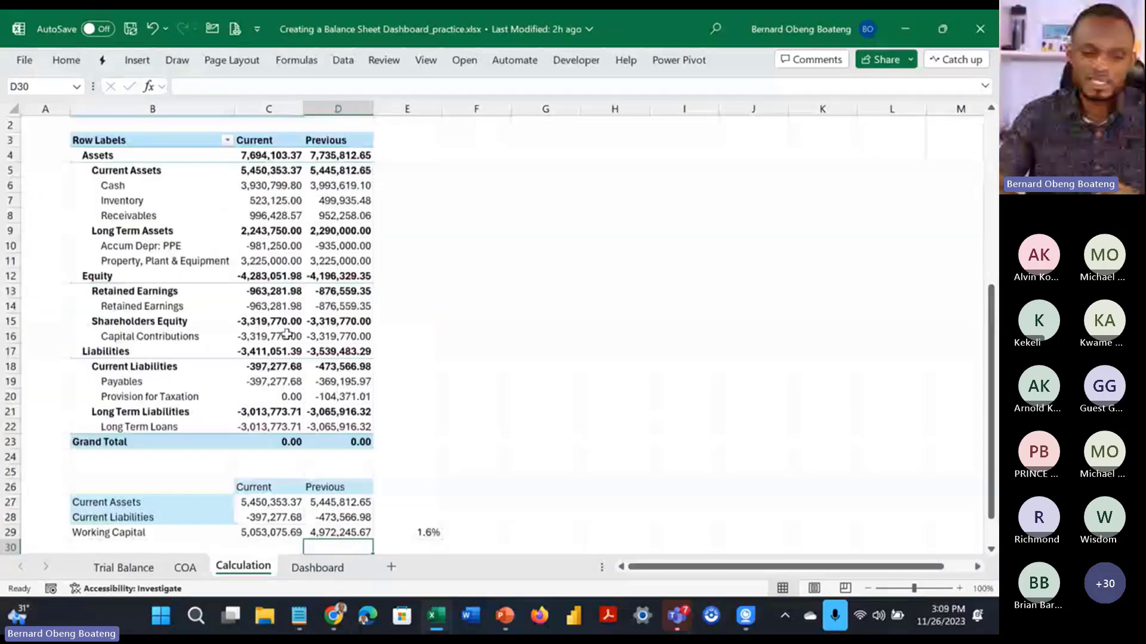
pyautogui.click(286, 334)
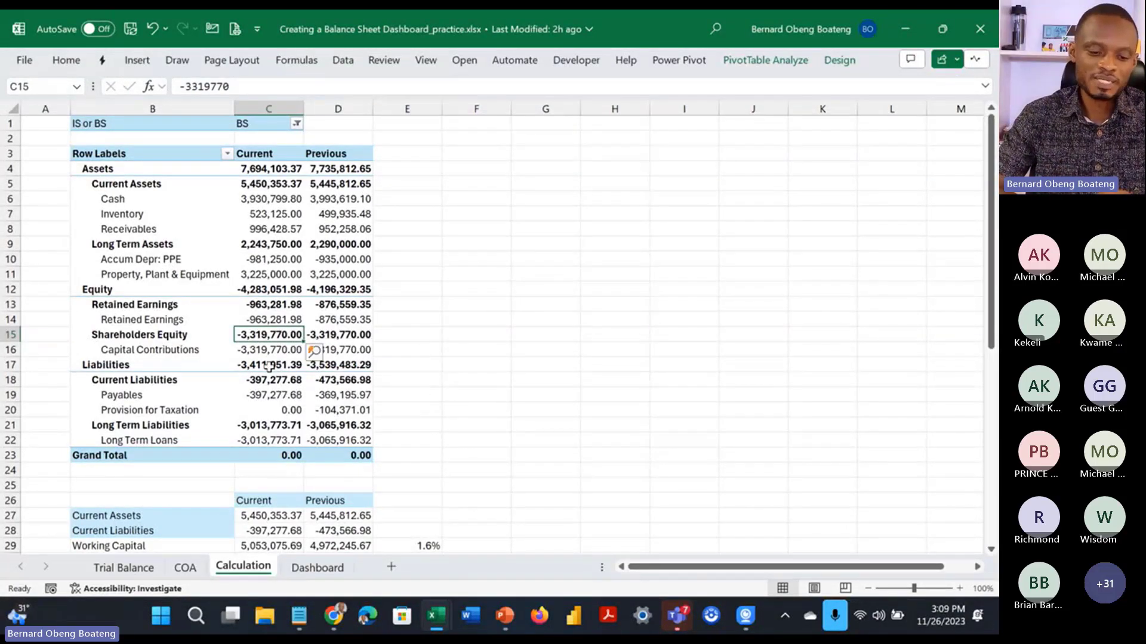
pyautogui.scroll(-3, 269, 367)
pyautogui.scroll(-1, 269, 367)
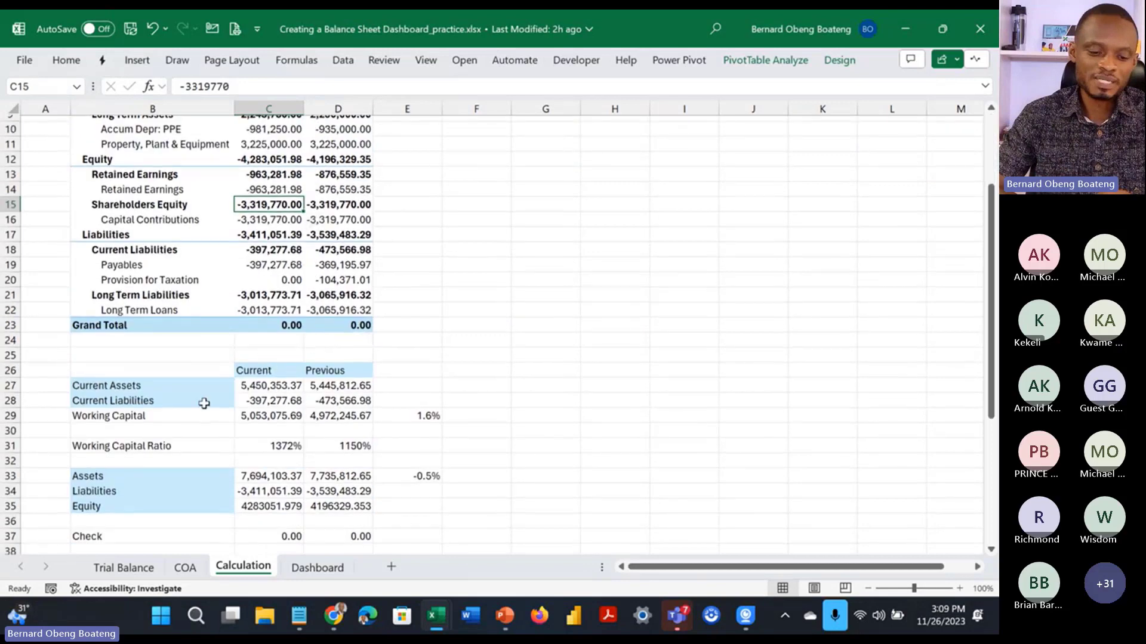
pyautogui.scroll(-2, 204, 404)
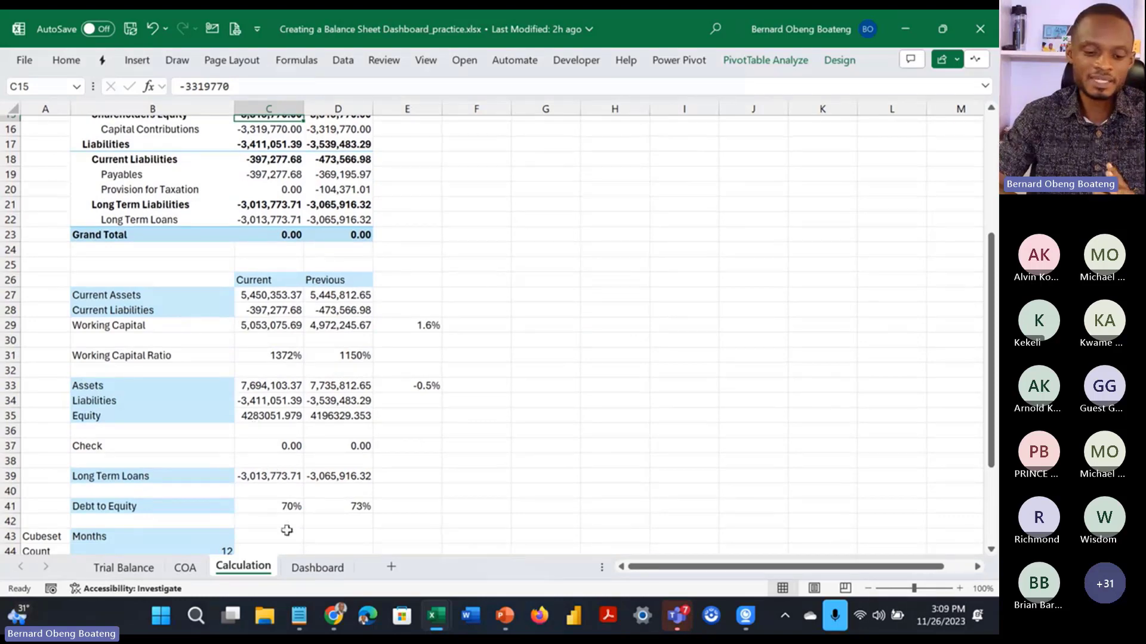
# Step: Open the Dashboard sheet and view the balance sheet as at Jul, Aug, Sep, Nov and Oct using the month slicer
pyautogui.click(316, 568)
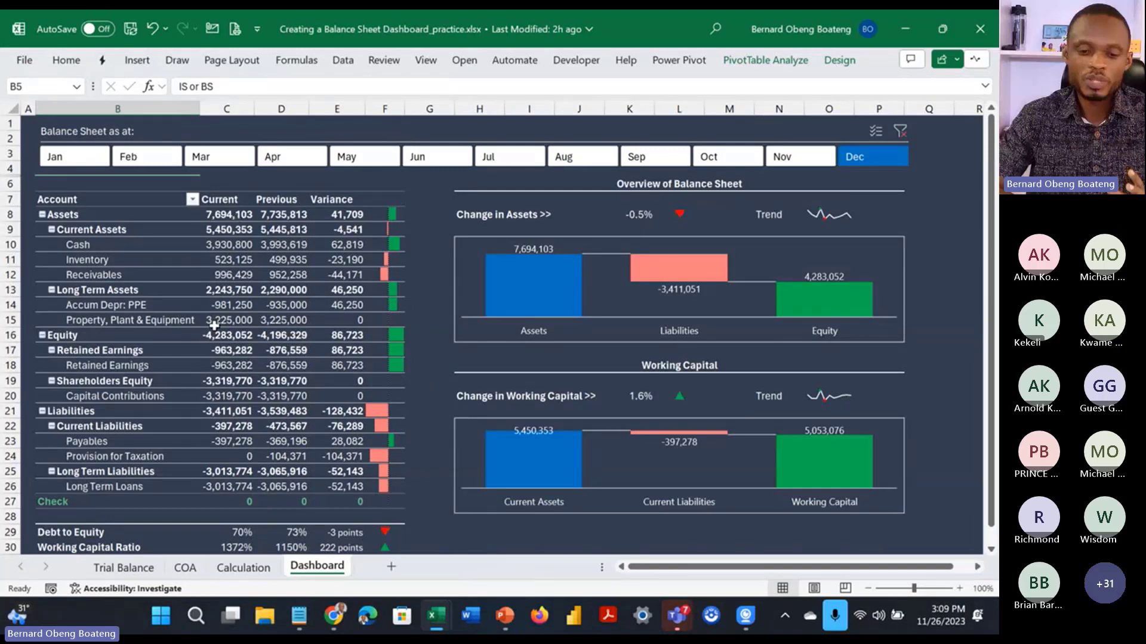
pyautogui.moveTo(214, 326)
pyautogui.moveTo(249, 281)
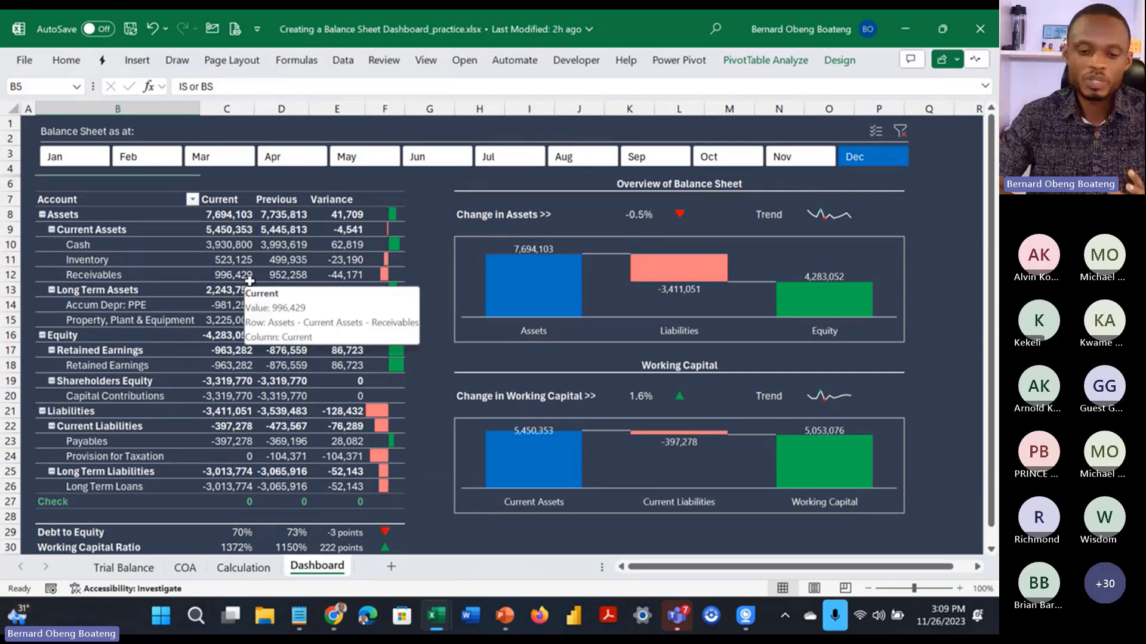
pyautogui.click(503, 164)
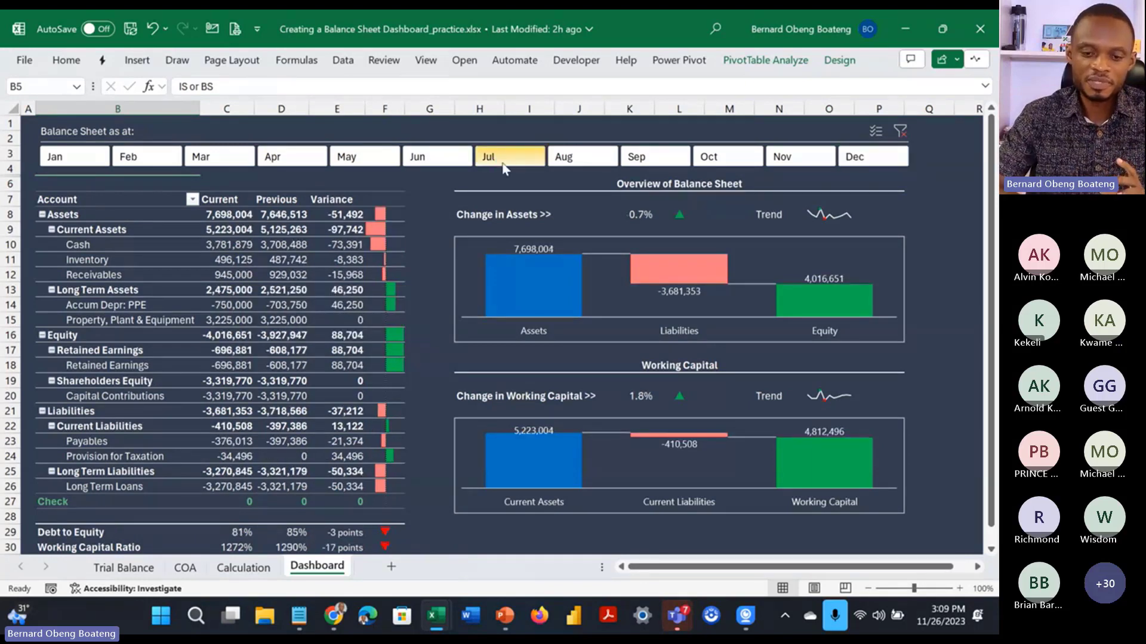
pyautogui.click(568, 161)
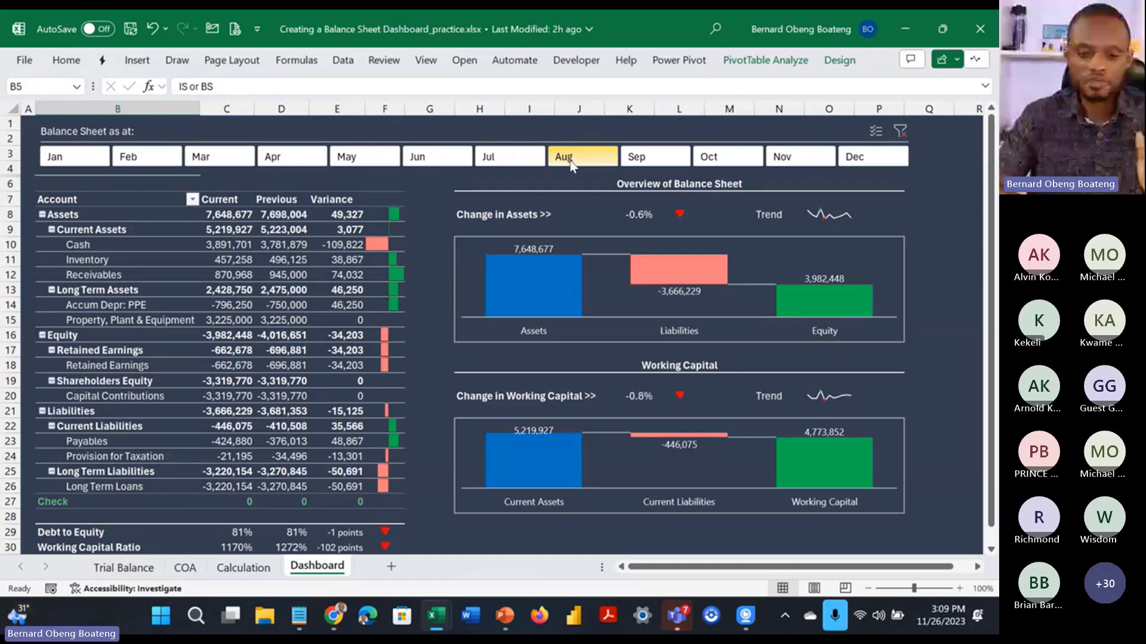
pyautogui.click(634, 162)
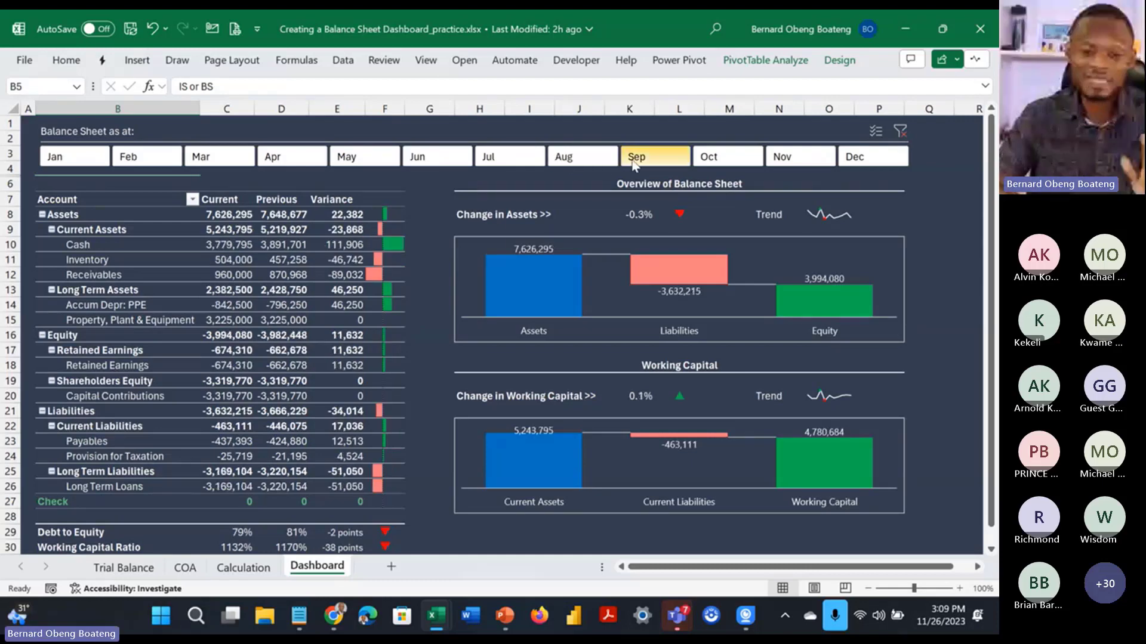
pyautogui.click(784, 164)
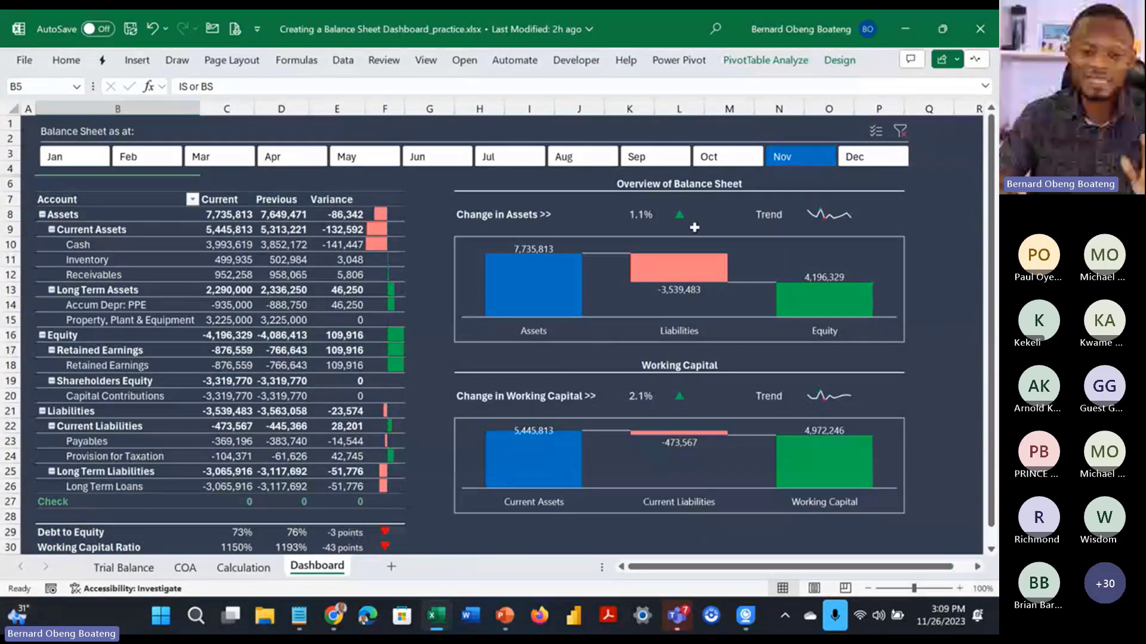
pyautogui.click(742, 165)
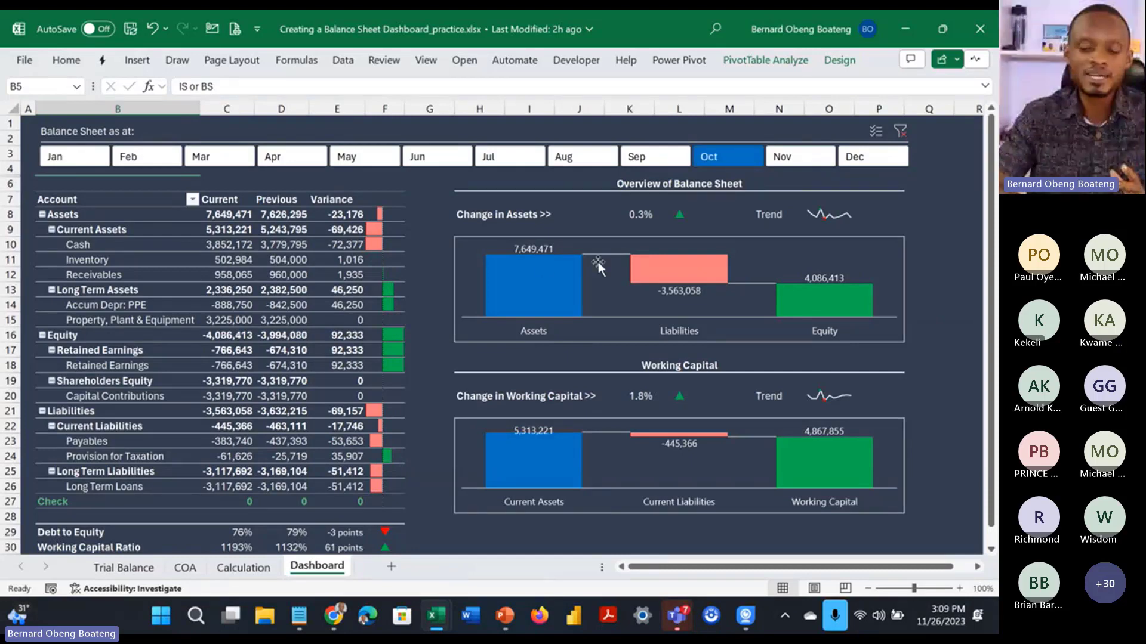
# Step: Inspect the Equity column in the overview chart, and switch the dashboard month to Nov, Oct and finally Dec
pyautogui.moveTo(829, 304)
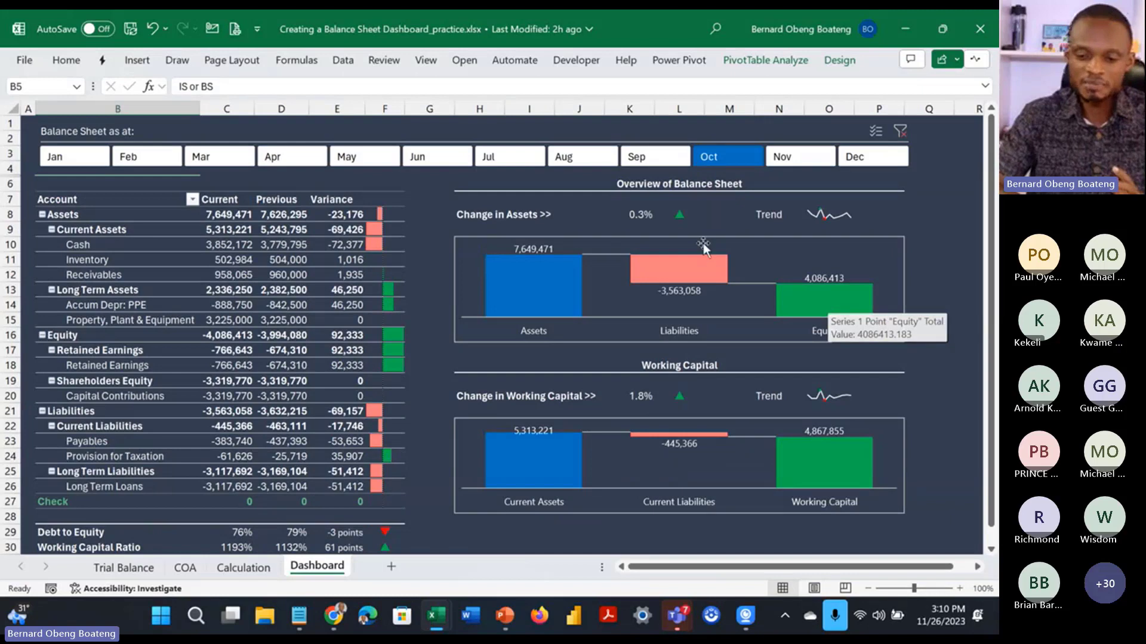
pyautogui.click(781, 160)
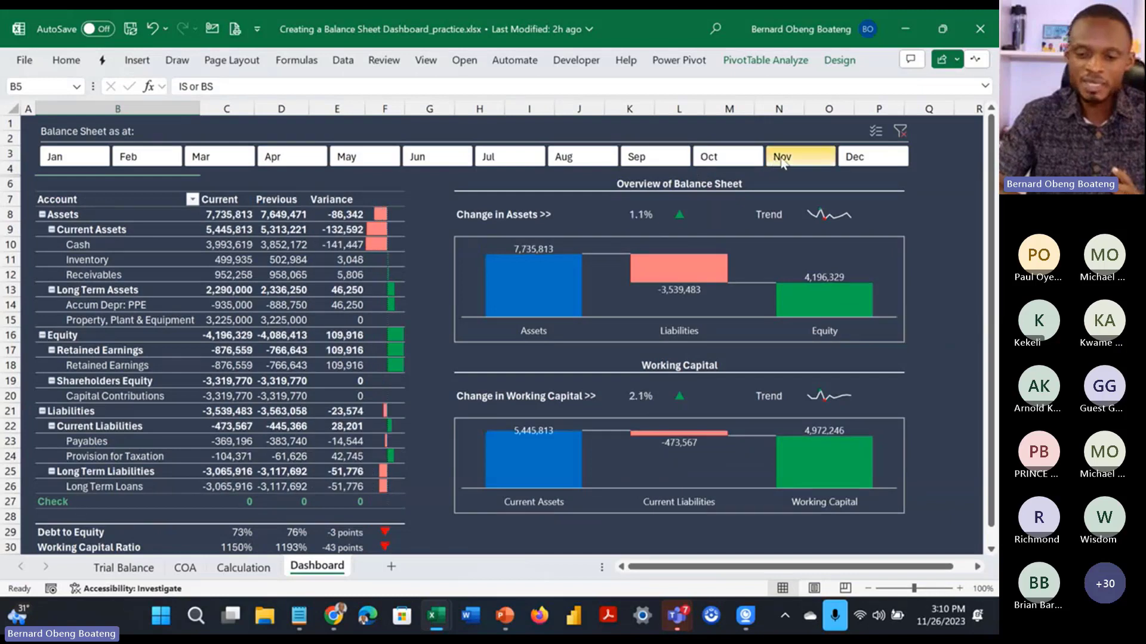
pyautogui.click(736, 155)
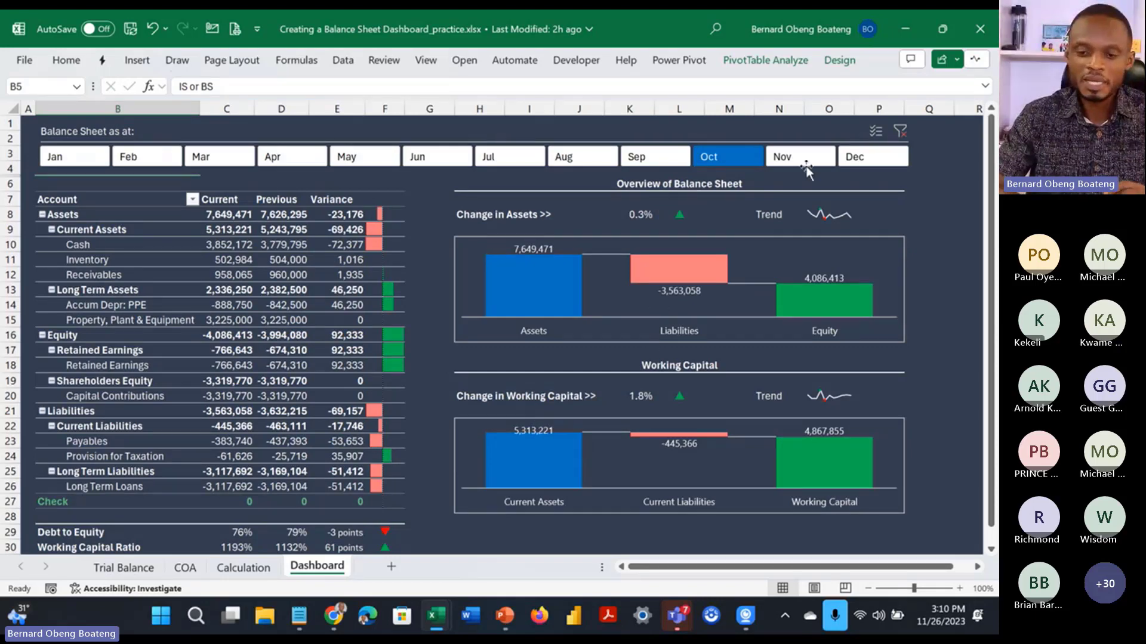
pyautogui.click(845, 159)
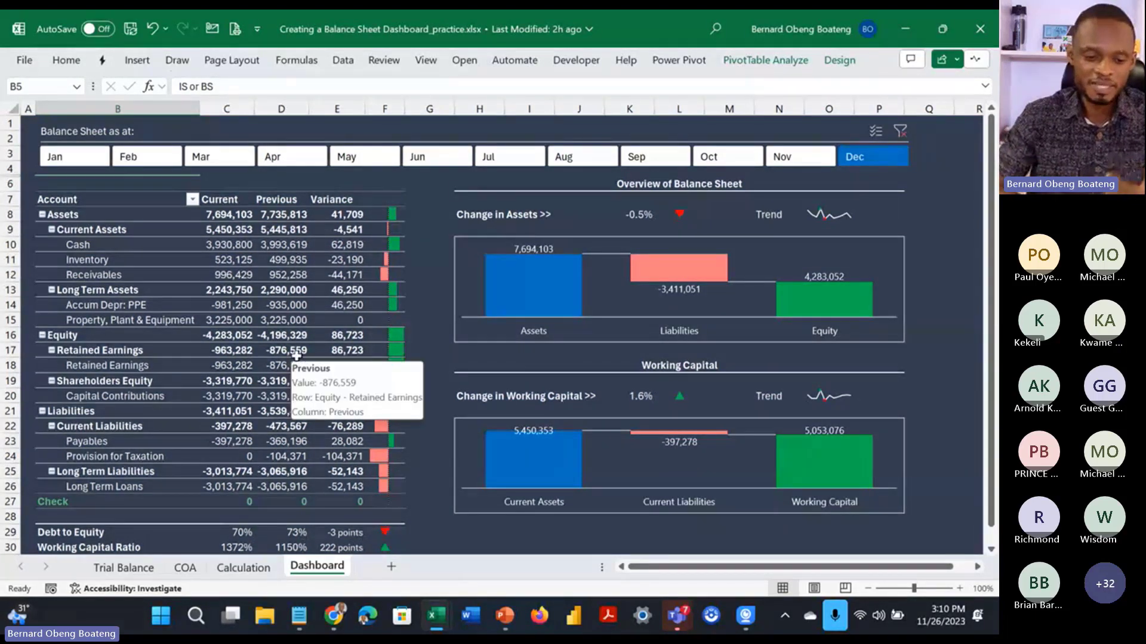
# Step: Clear the dashboard's month filter, view the balance sheet as at Jan, and set the month back to Dec
pyautogui.click(907, 128)
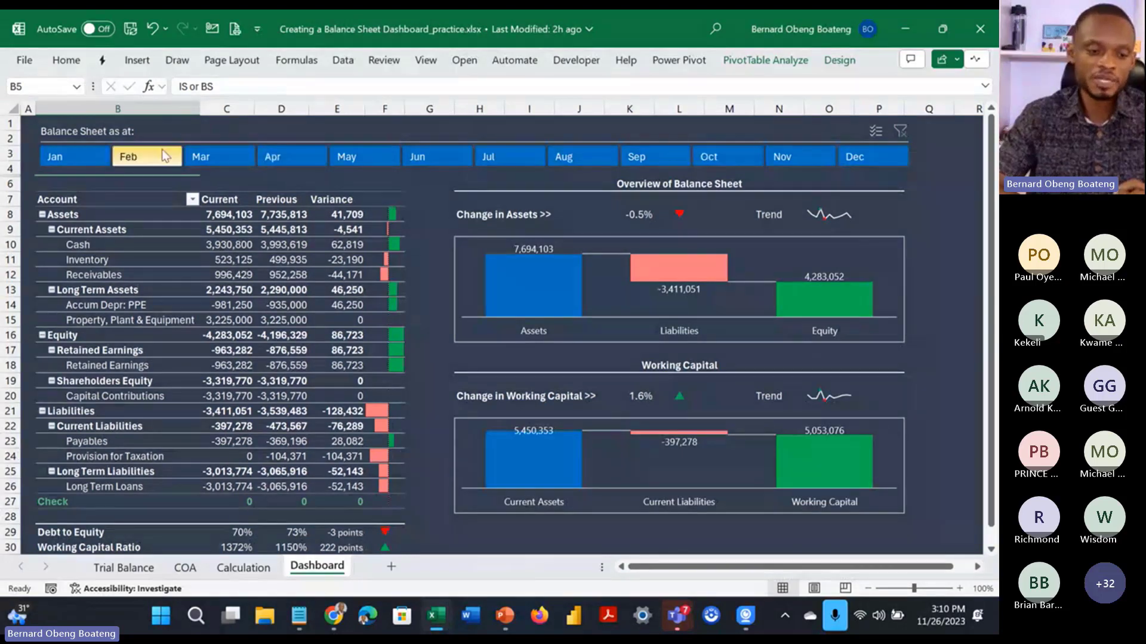
pyautogui.click(108, 158)
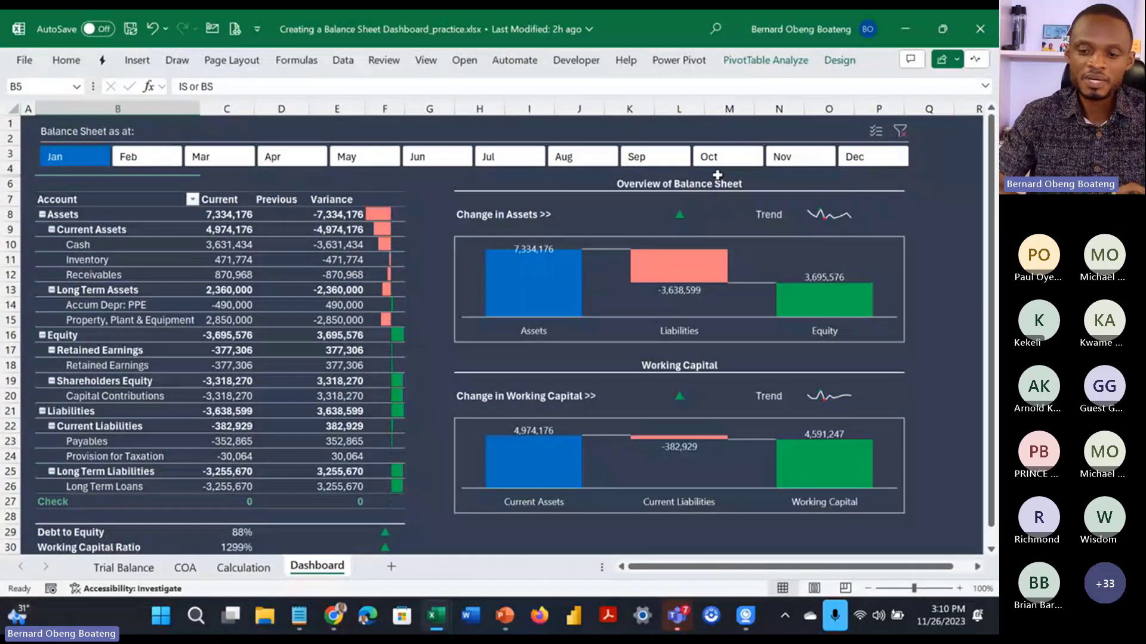
pyautogui.click(855, 158)
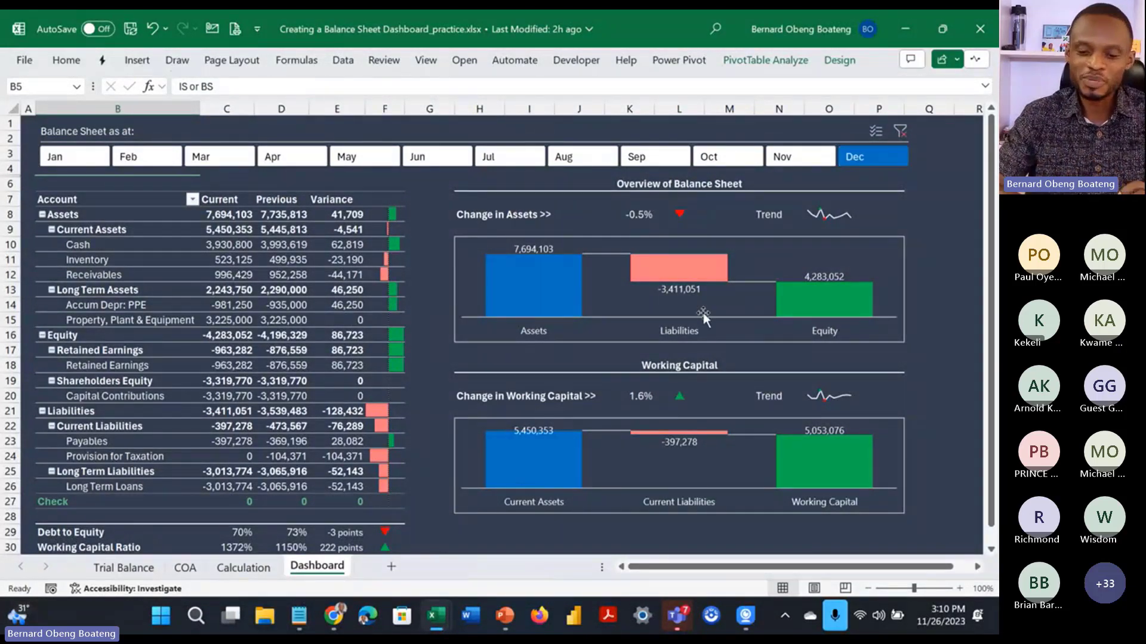
# Step: Inspect the Working Capital trend sparkline, and switch to PowerPoint to view the balance sheet dashboard schema slide
pyautogui.click(821, 393)
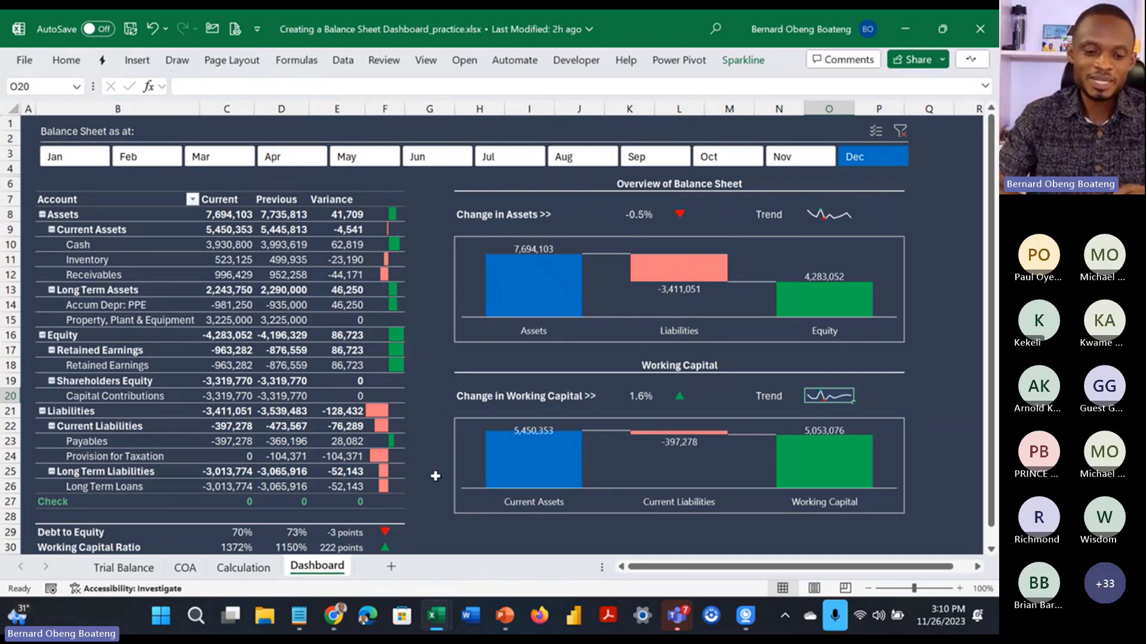
pyautogui.moveTo(340, 399)
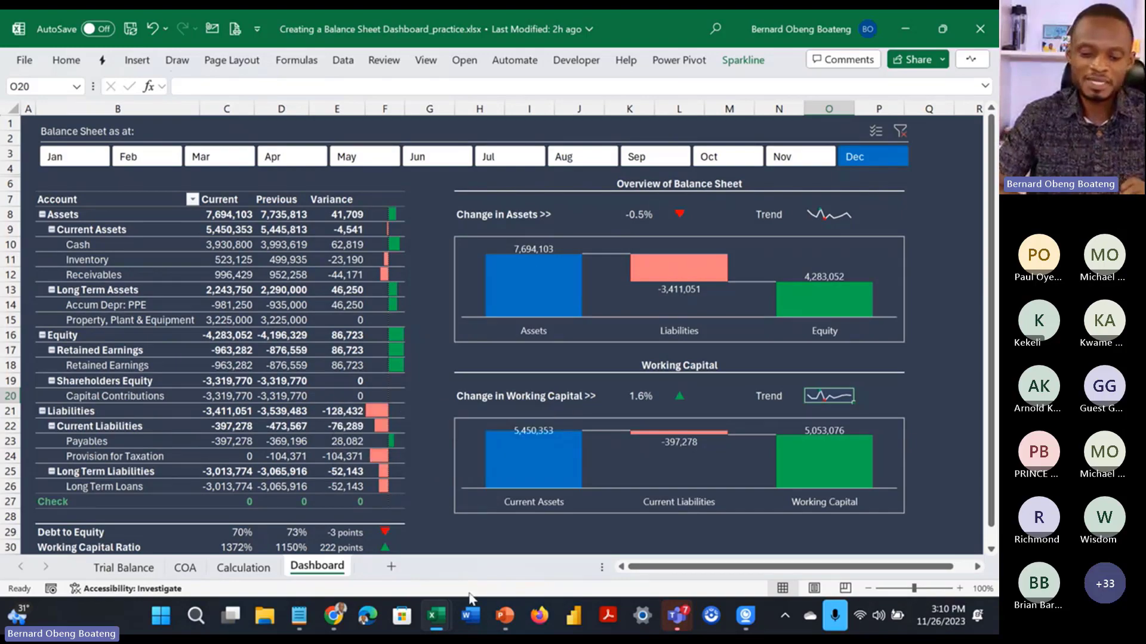
pyautogui.click(500, 627)
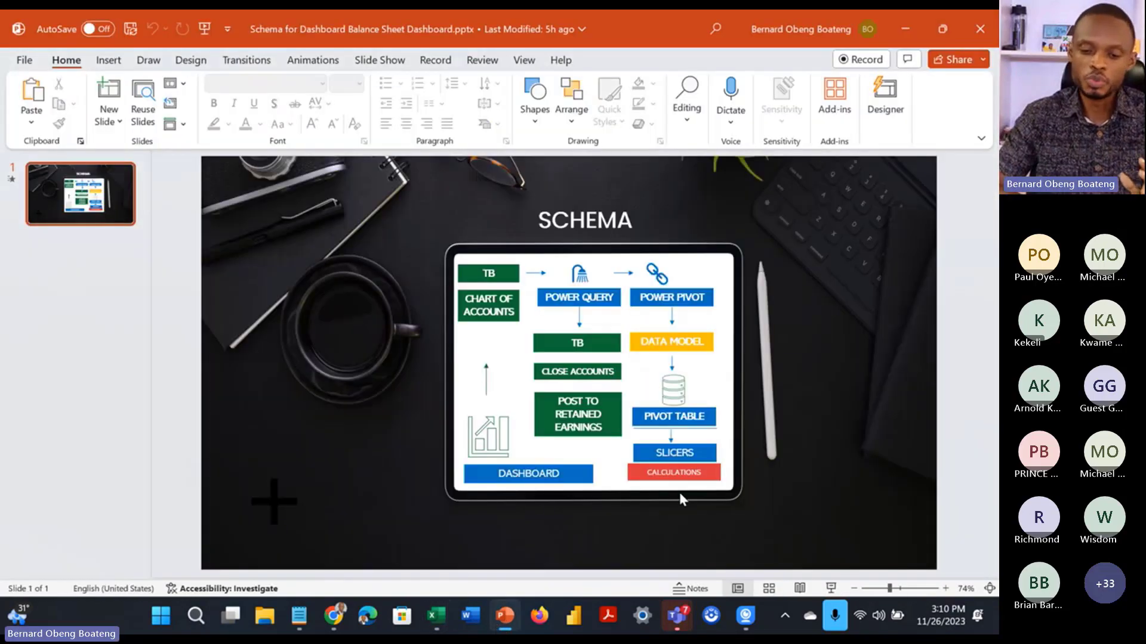
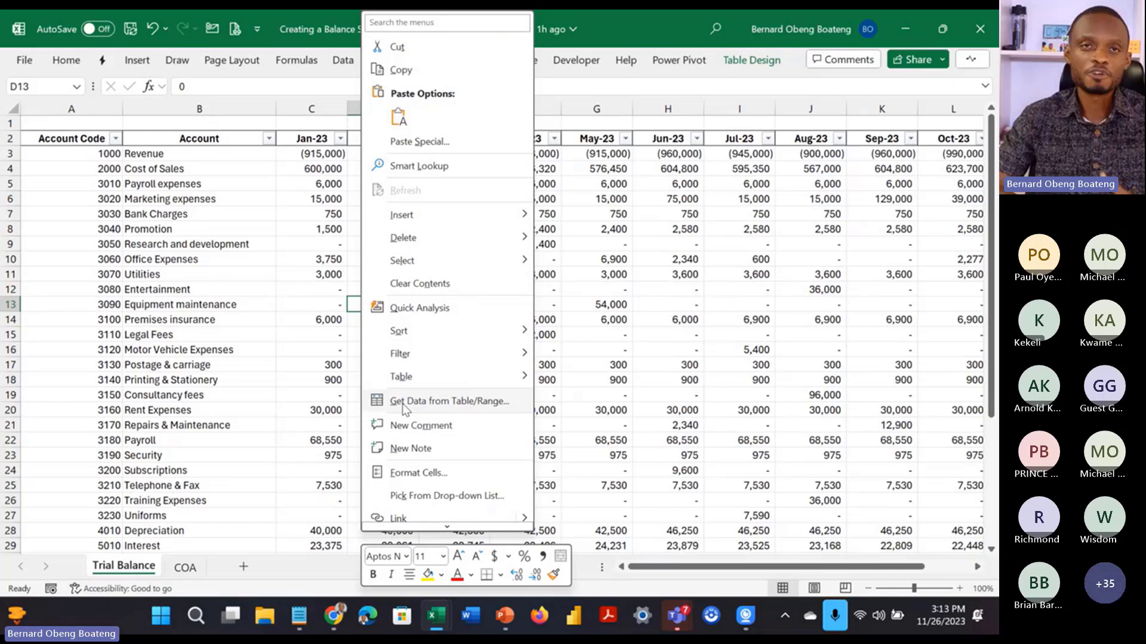
# Step: Load the trial balance table into the Power Query Editor and review its Account Code, Account and Jan-23 columns
pyautogui.click(402, 401)
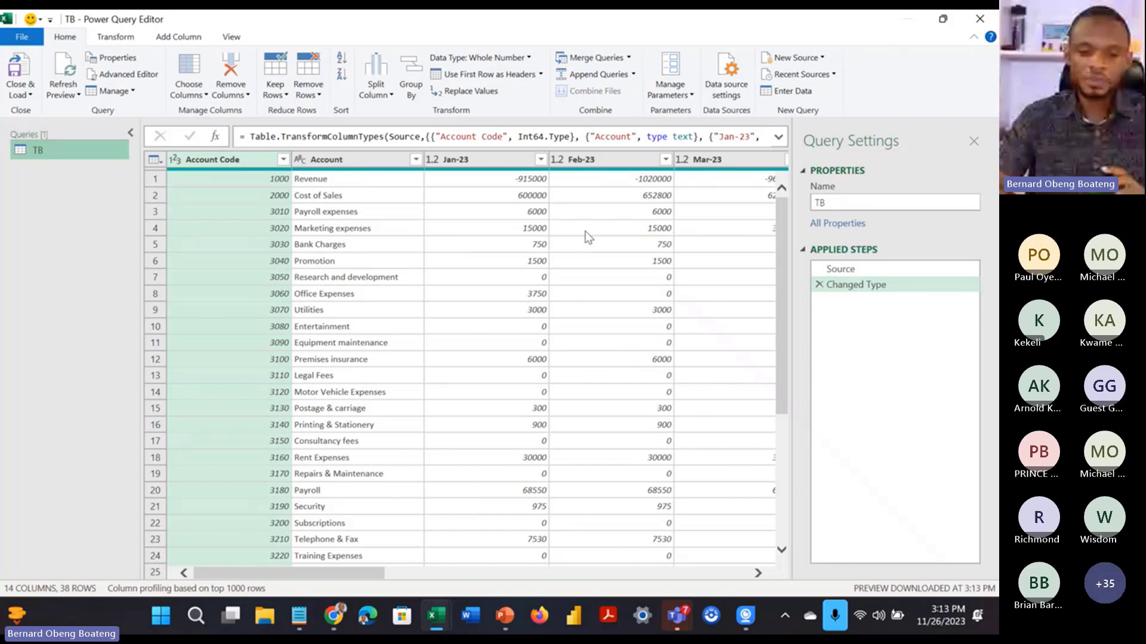
pyautogui.click(248, 160)
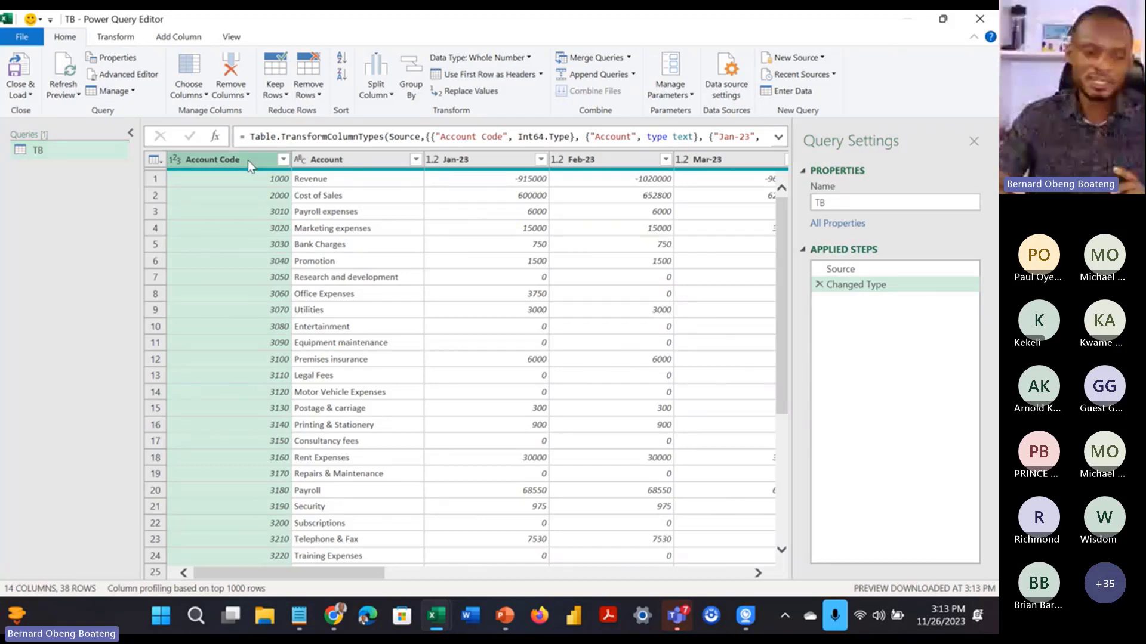
pyautogui.click(321, 161)
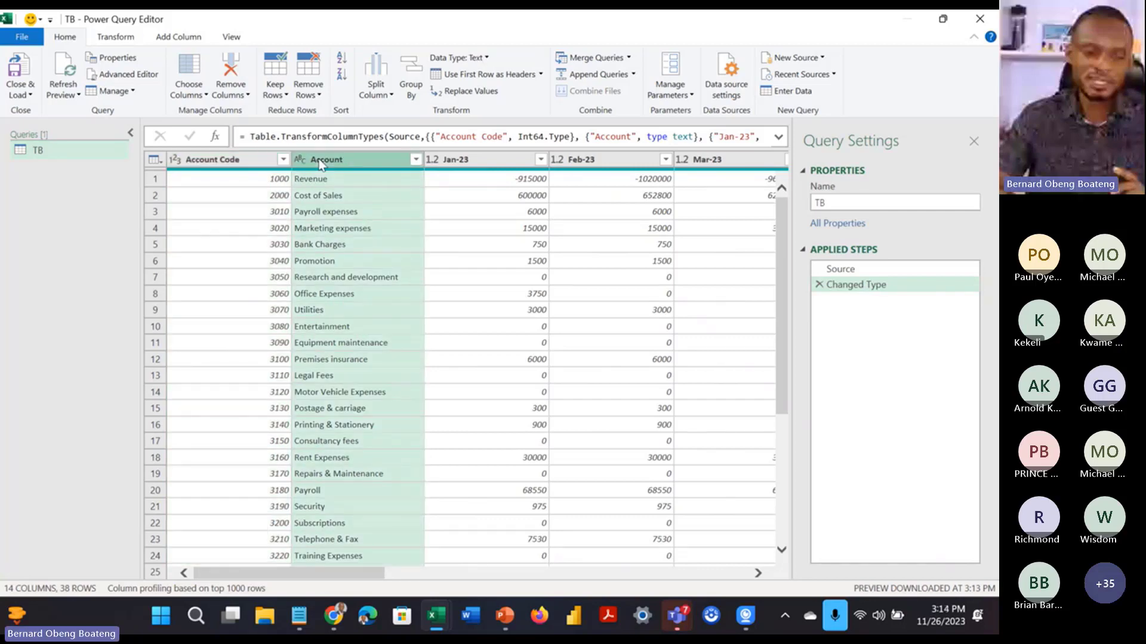
pyautogui.click(463, 159)
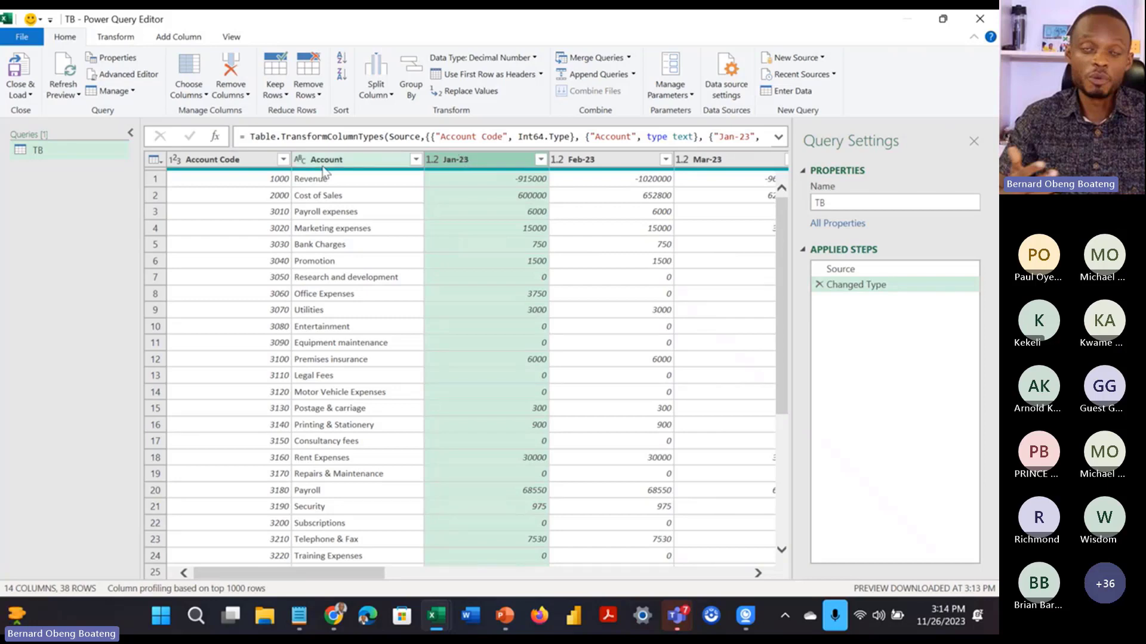
# Step: Unpivot all columns of the TB query other than Account Code and Account
pyautogui.click(248, 162)
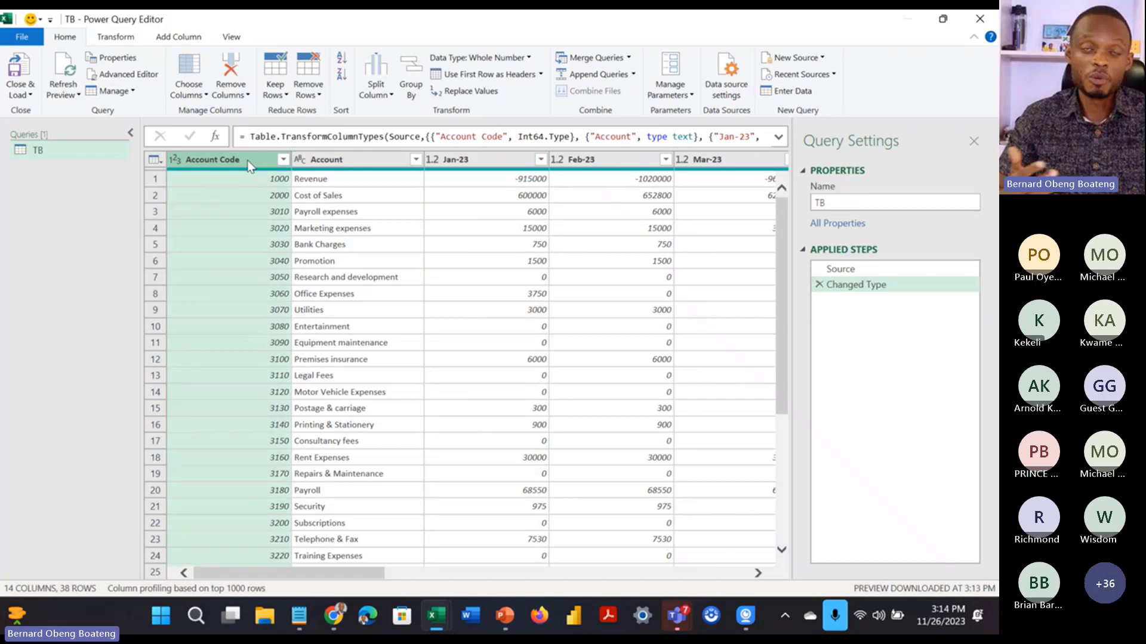
pyautogui.hotkey('shift', 'Right')
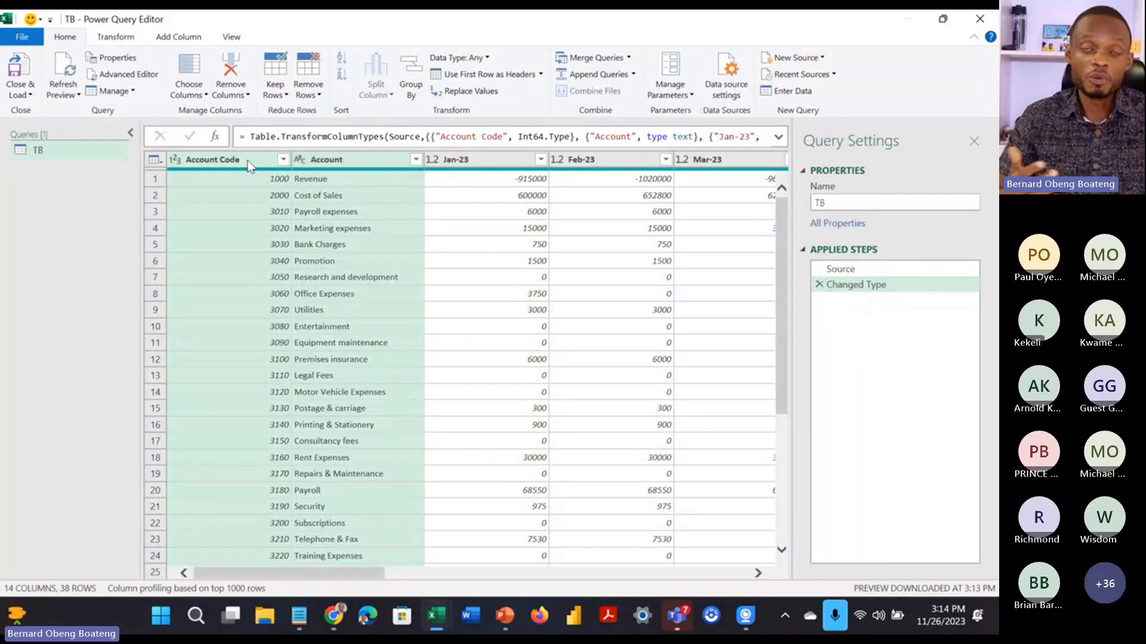
pyautogui.rightClick(248, 163)
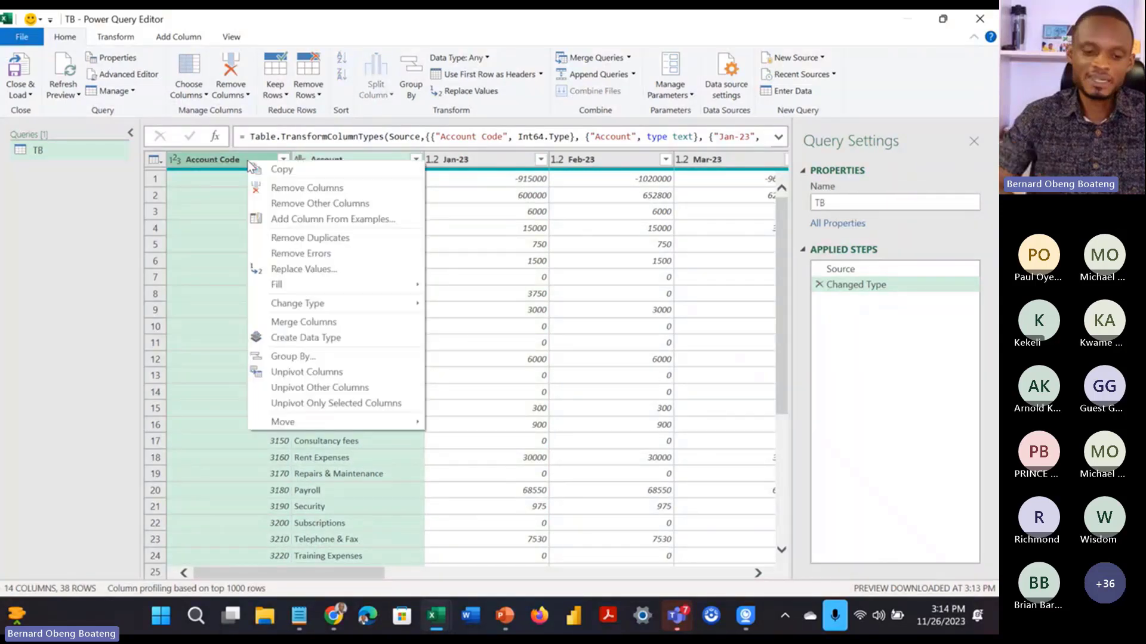
pyautogui.click(351, 392)
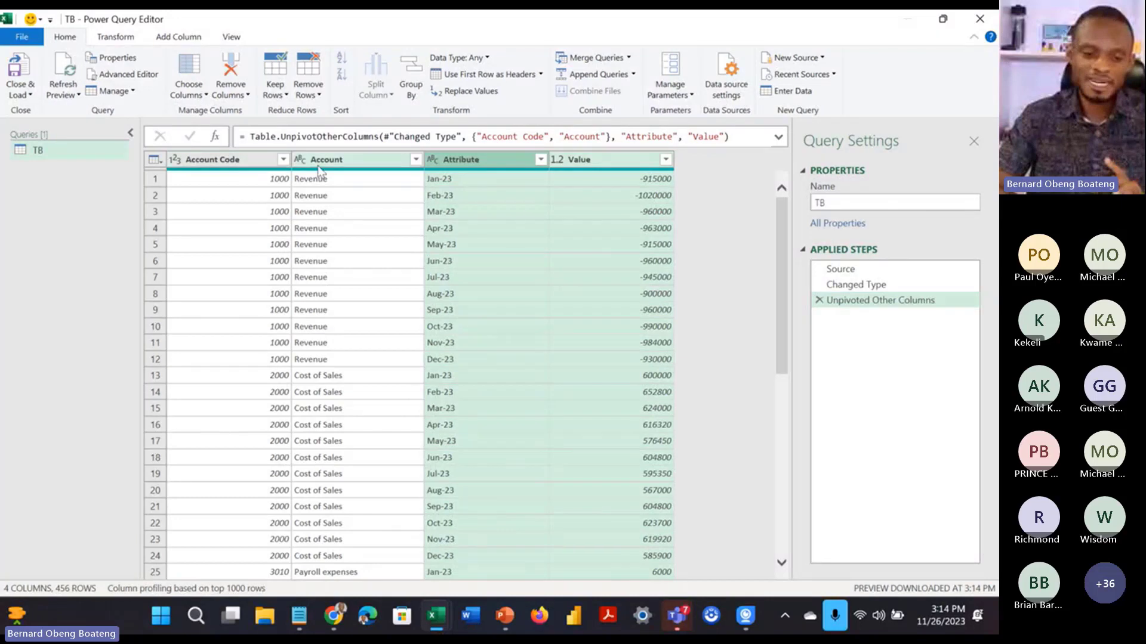
# Step: Rename the Attribute column as Date and the Value column as Amount
pyautogui.doubleClick(476, 160)
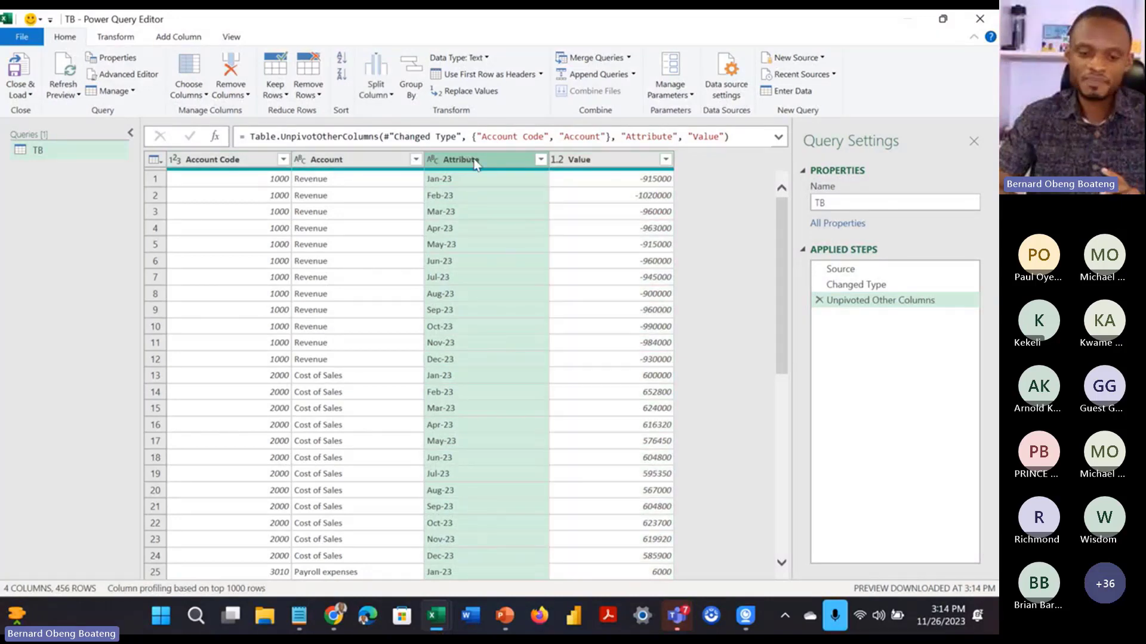
pyautogui.write('Date')
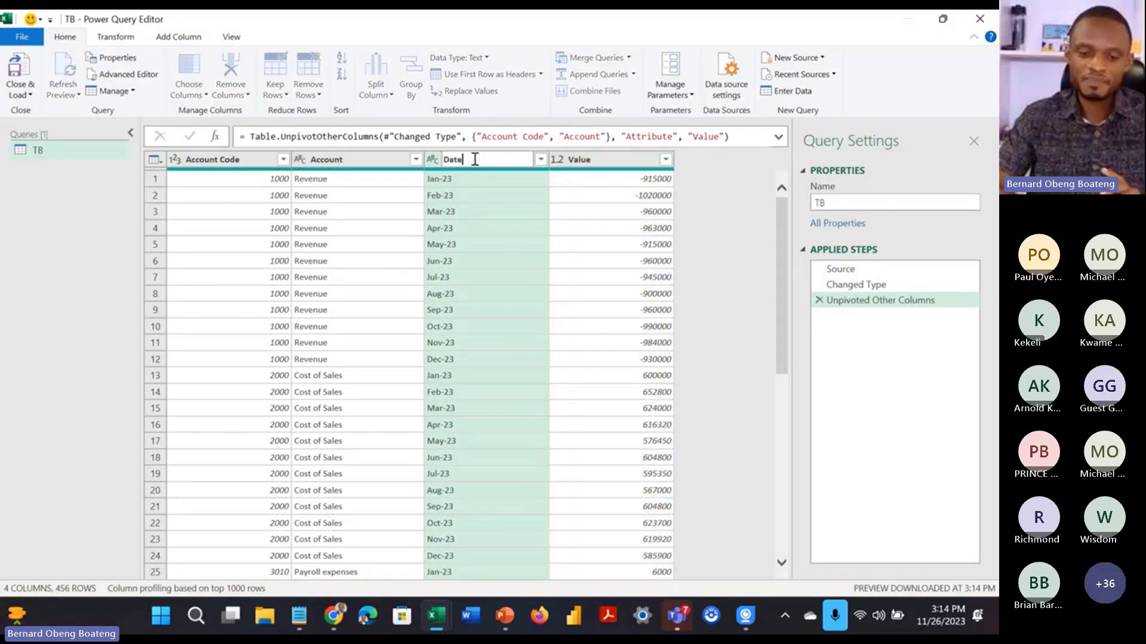
pyautogui.press('Return')
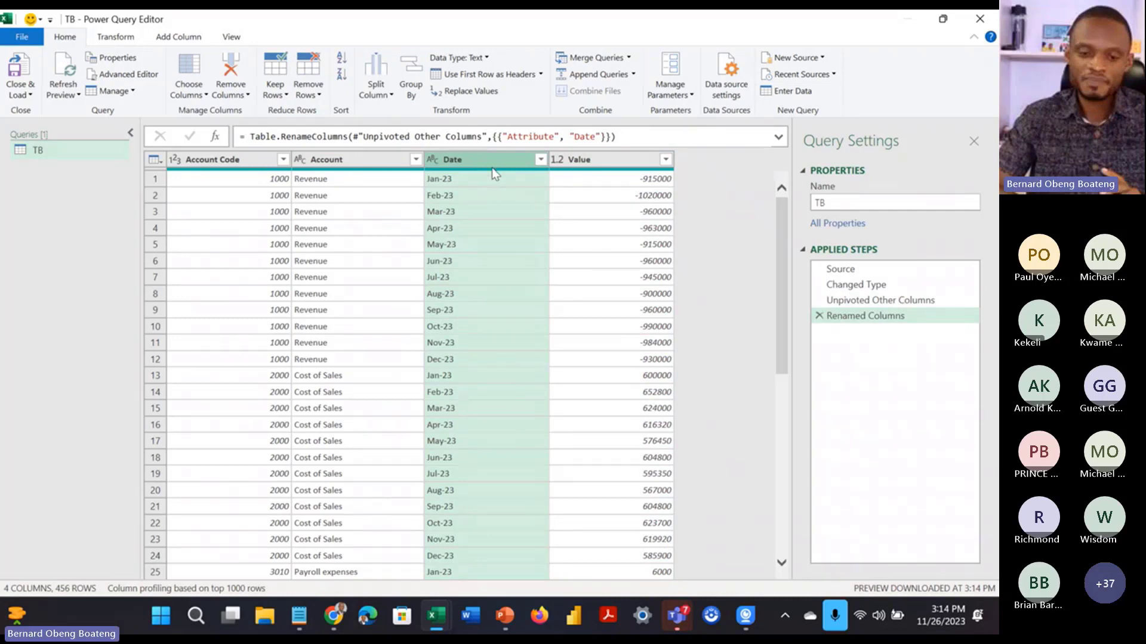
pyautogui.doubleClick(598, 160)
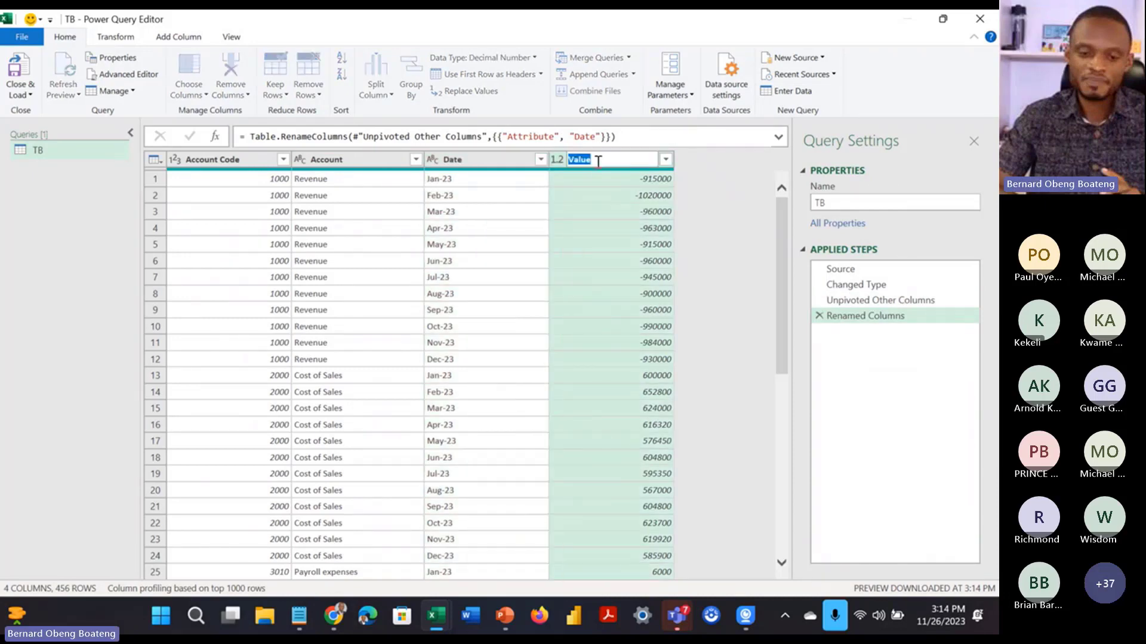
pyautogui.write('Amount')
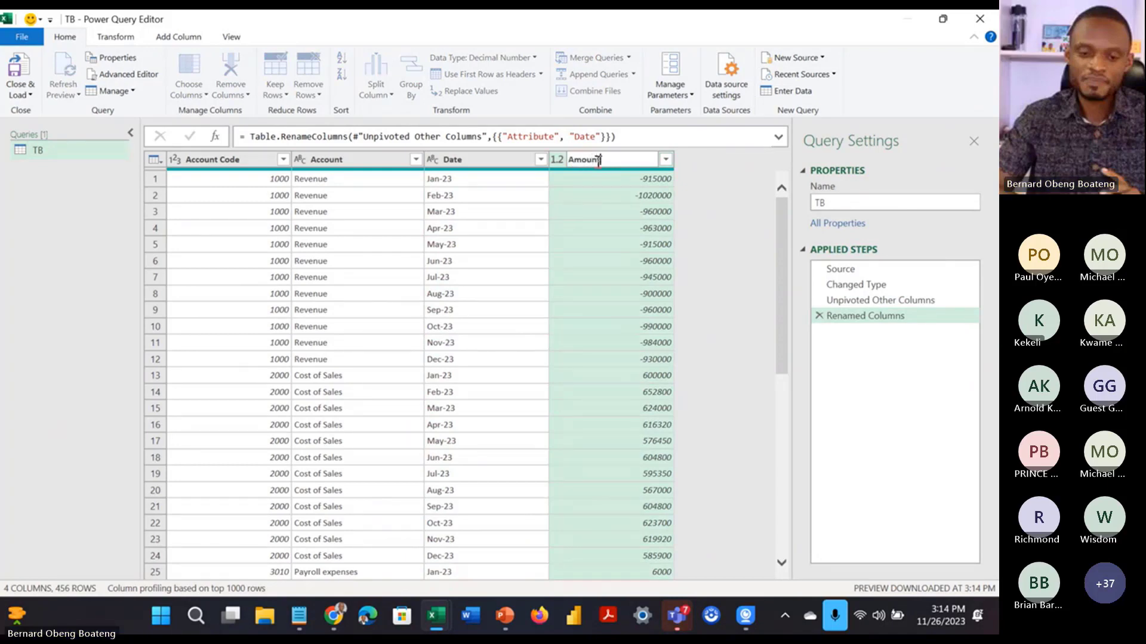
pyautogui.press('Return')
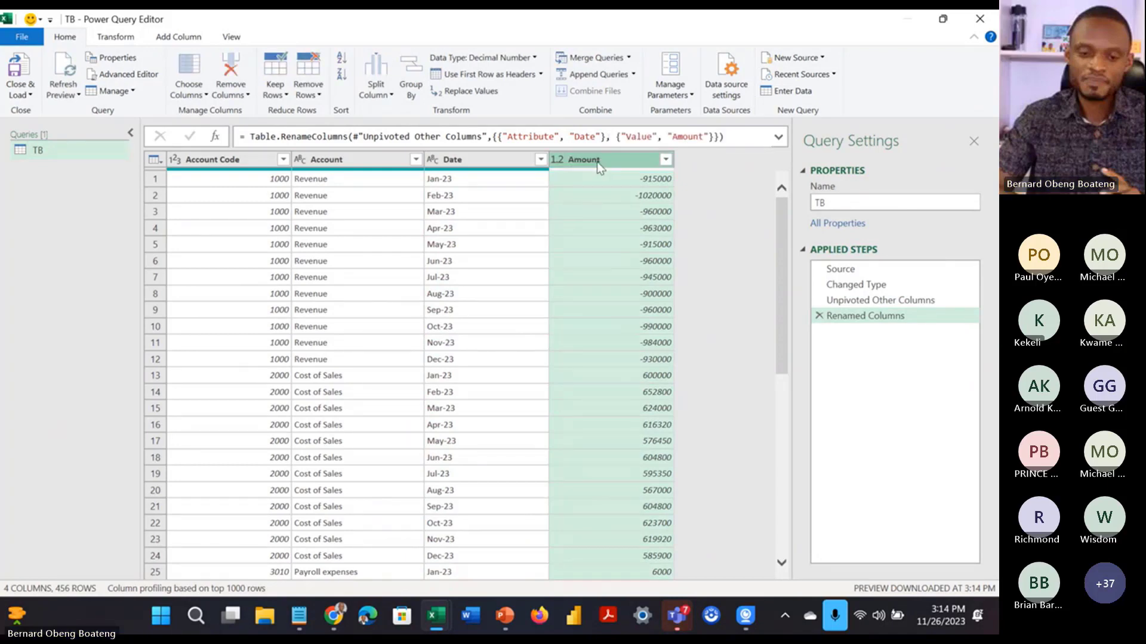
# Step: Try converting the Date column from text to the Date data type, and remove that type change from the query
pyautogui.click(495, 171)
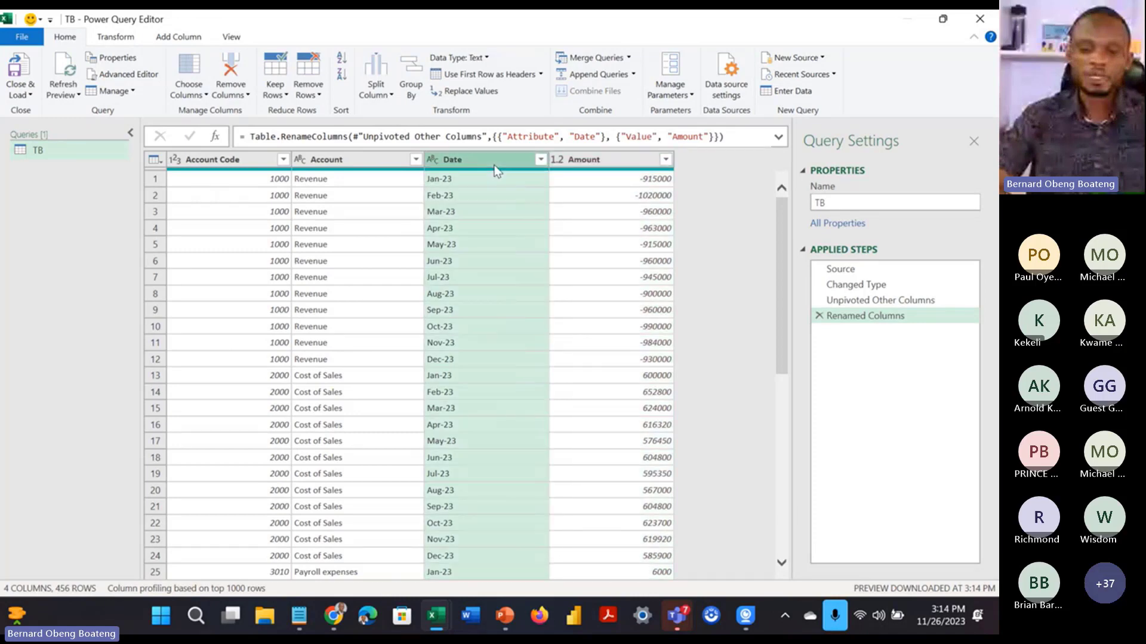
pyautogui.click(259, 163)
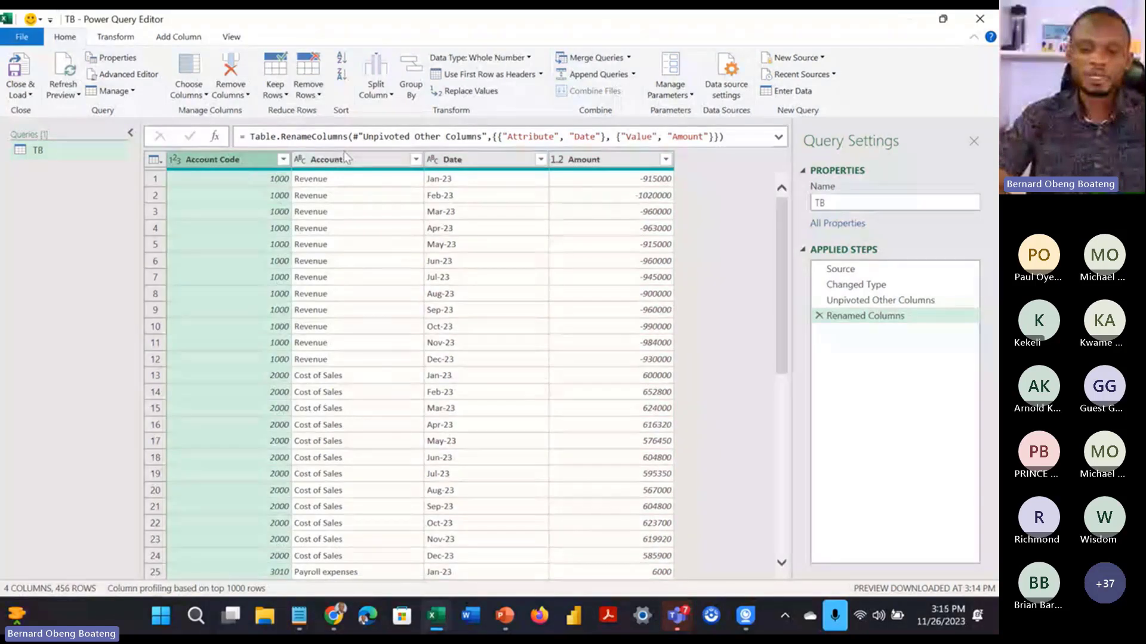
pyautogui.click(458, 163)
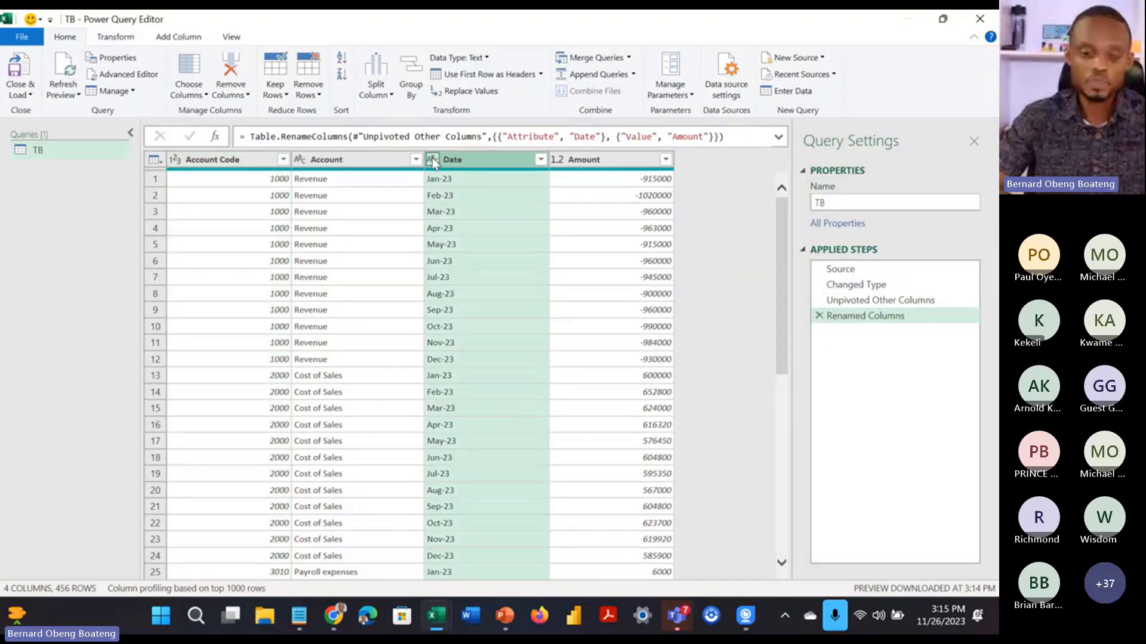
pyautogui.click(432, 160)
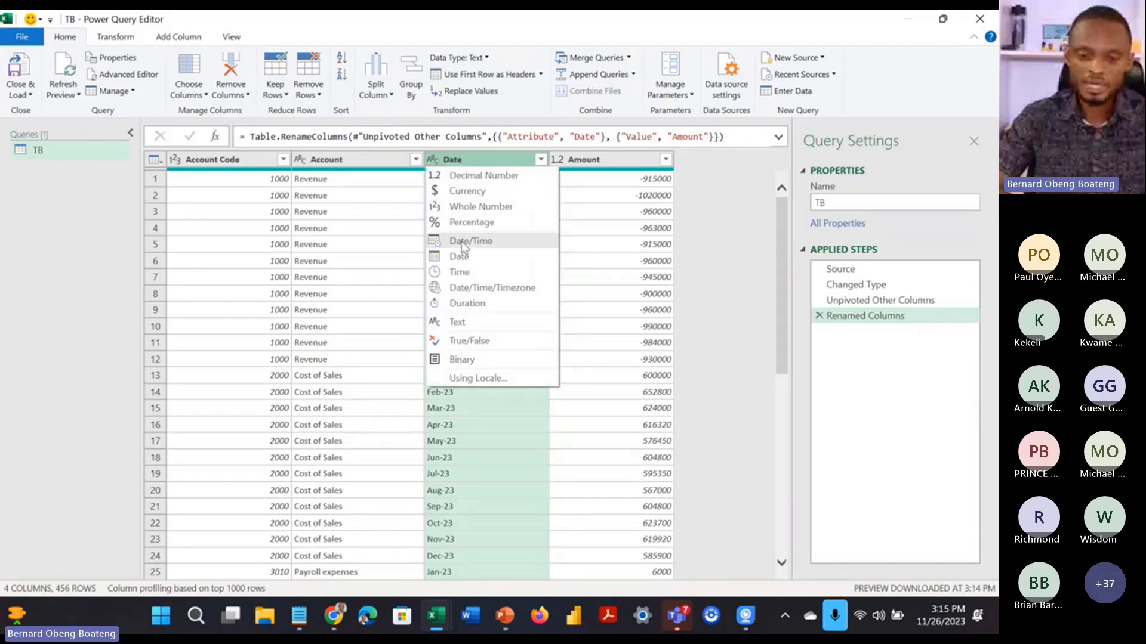
pyautogui.click(462, 257)
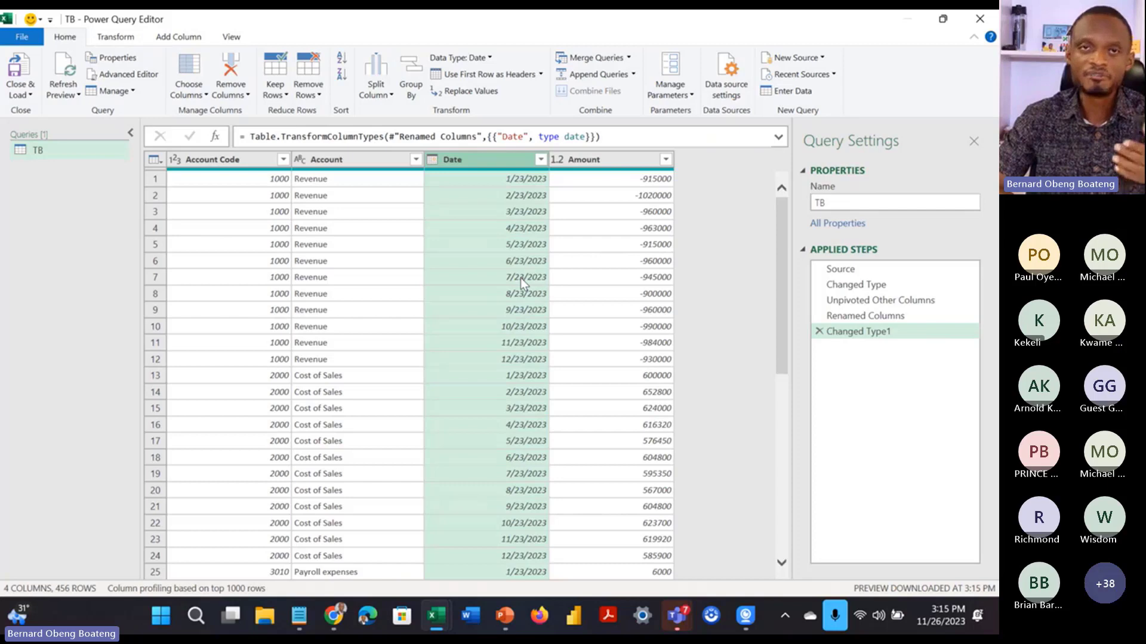
pyautogui.click(819, 333)
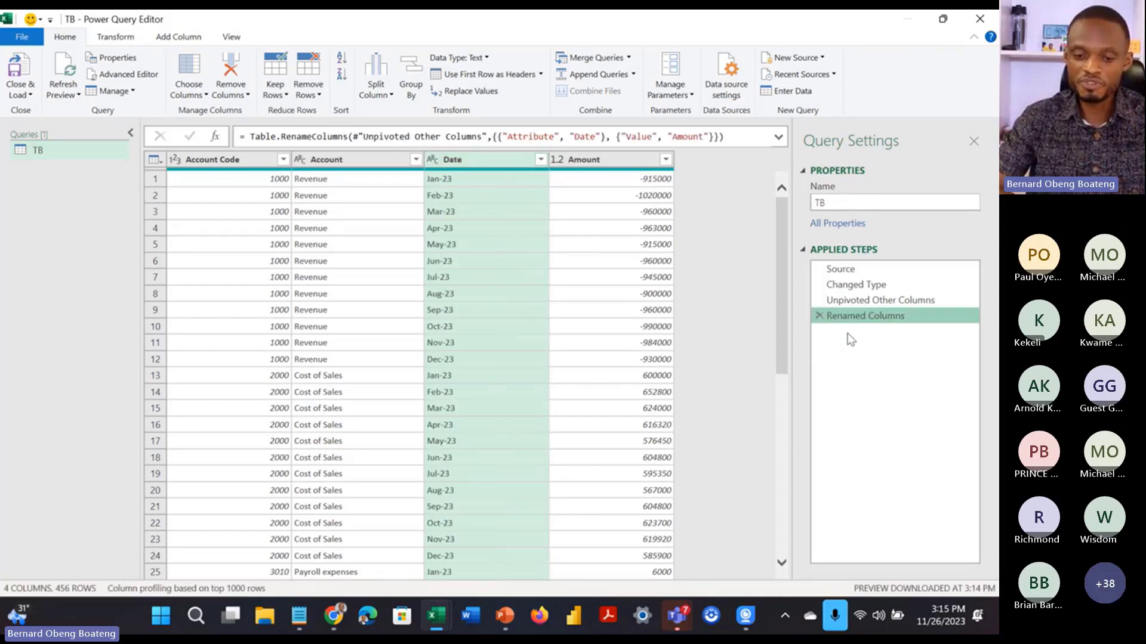
# Step: Add the prefix "1-" to every text value in the Date column
pyautogui.click(120, 37)
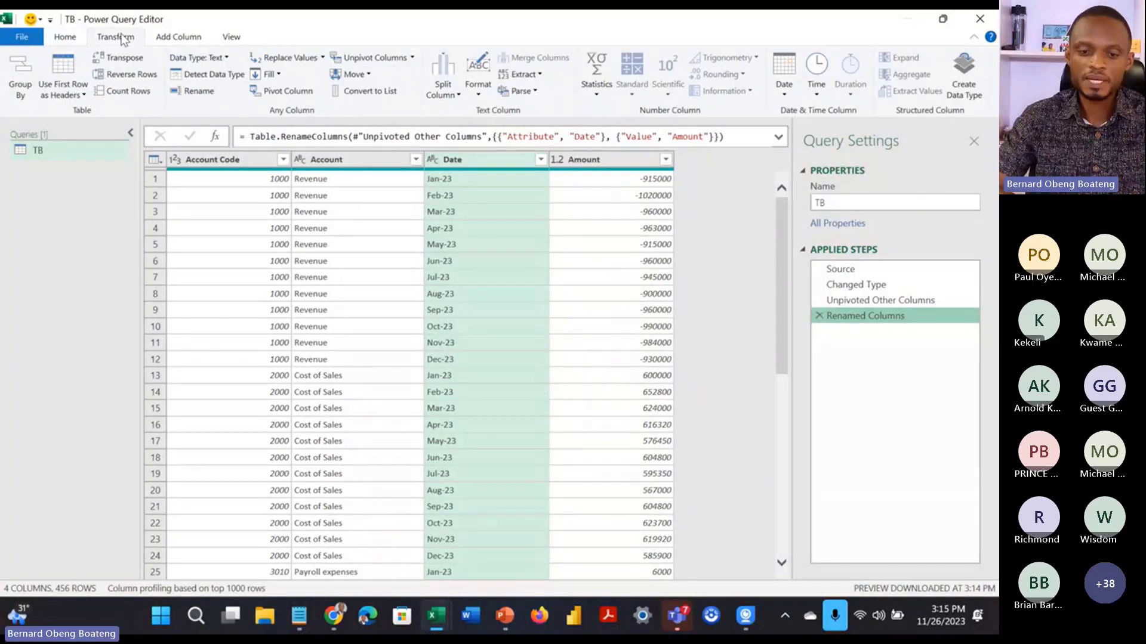
pyautogui.click(487, 90)
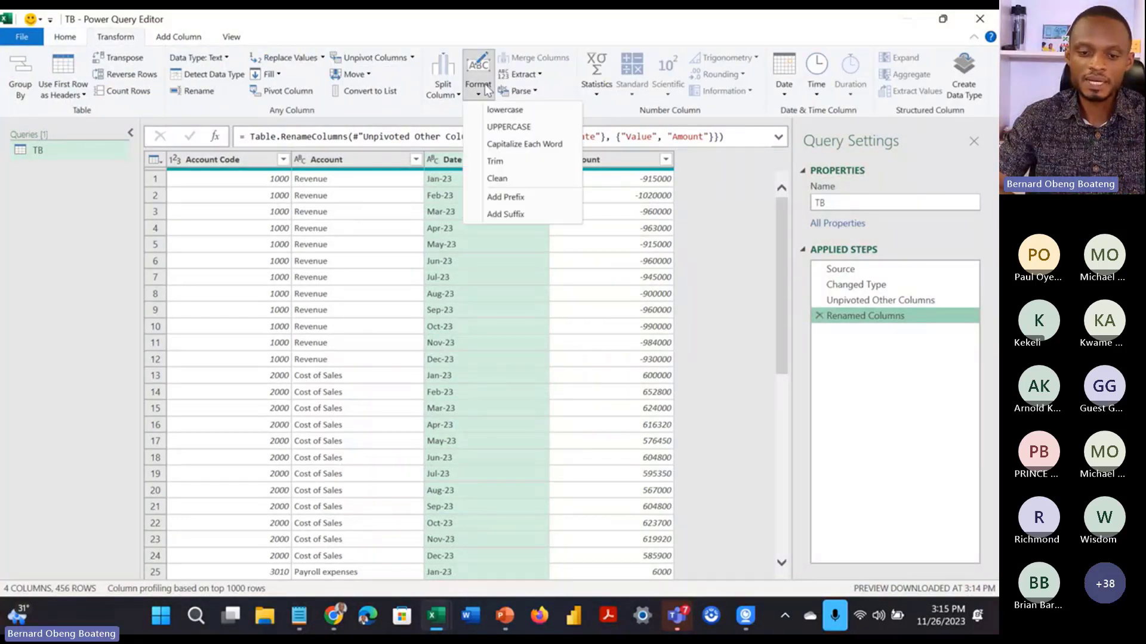
pyautogui.click(500, 198)
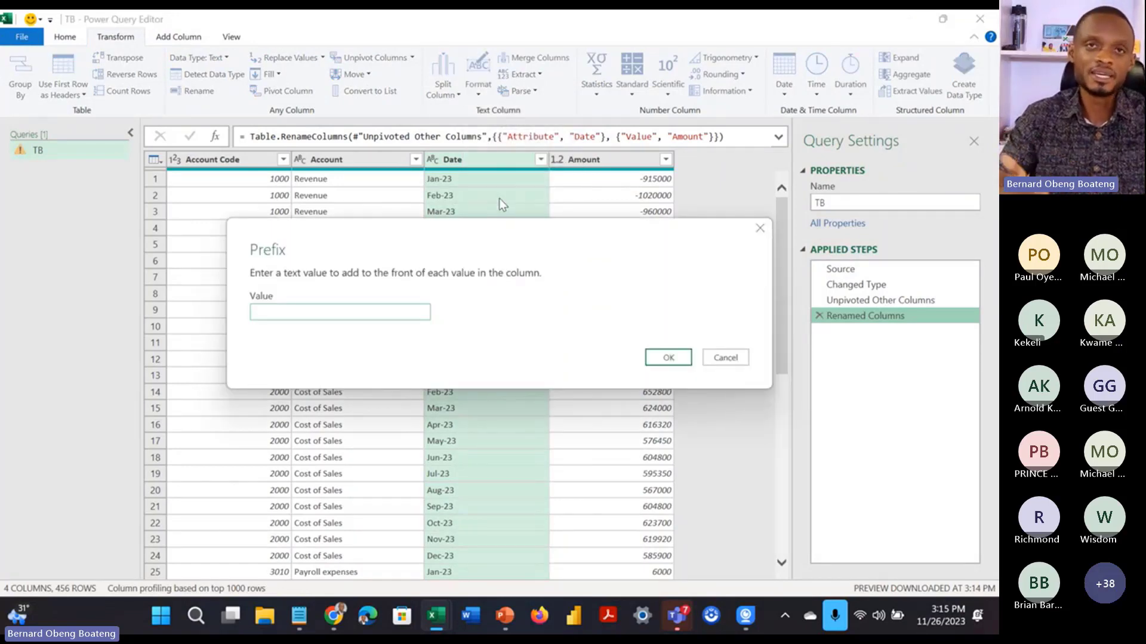
pyautogui.write('1-')
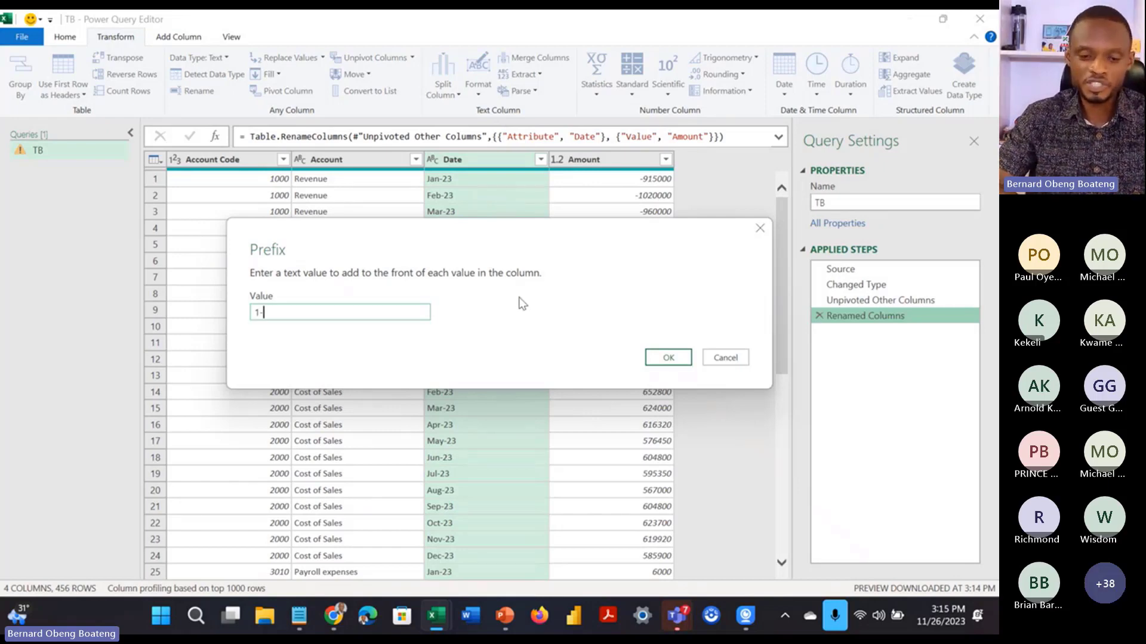
pyautogui.click(650, 356)
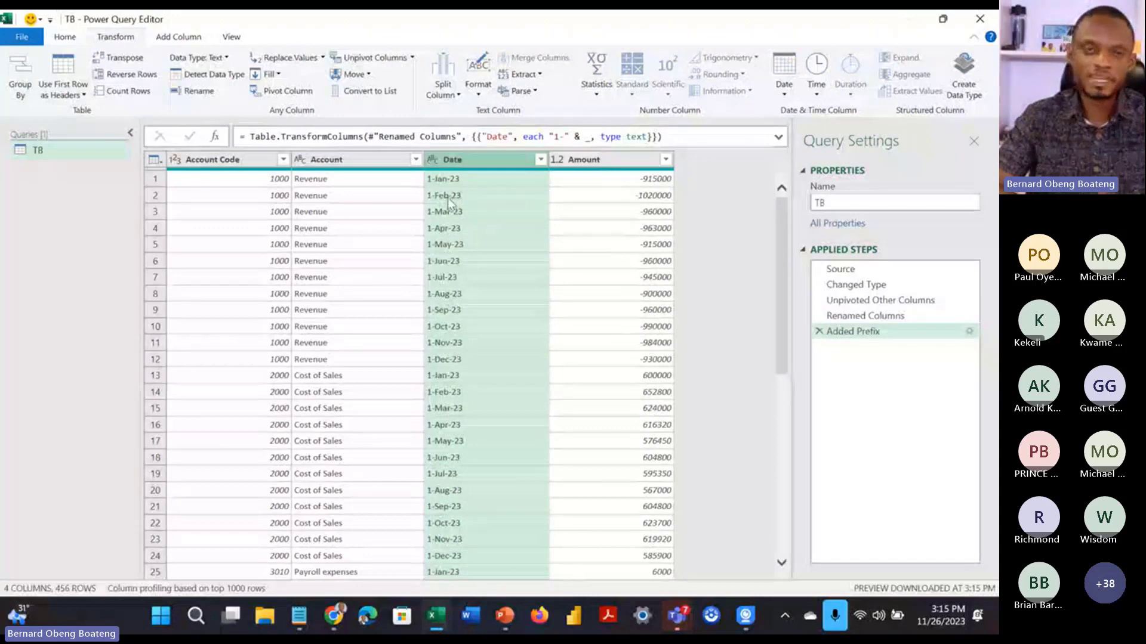
# Step: Change the prefixed Date column's data type to Date, and select the Account Code column
pyautogui.click(432, 160)
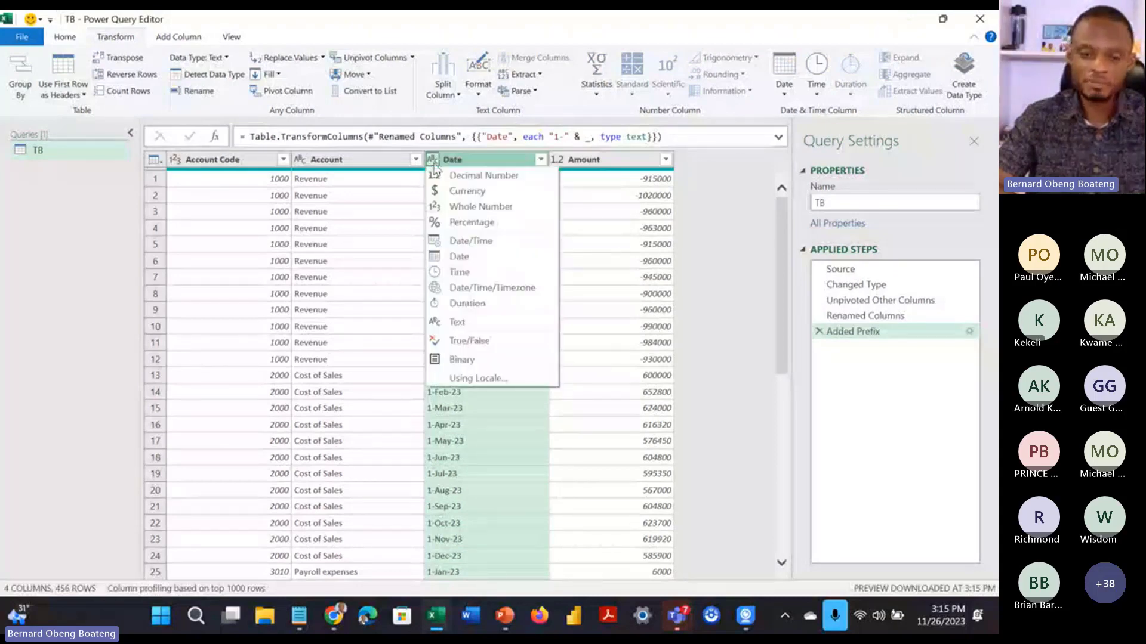
pyautogui.click(457, 256)
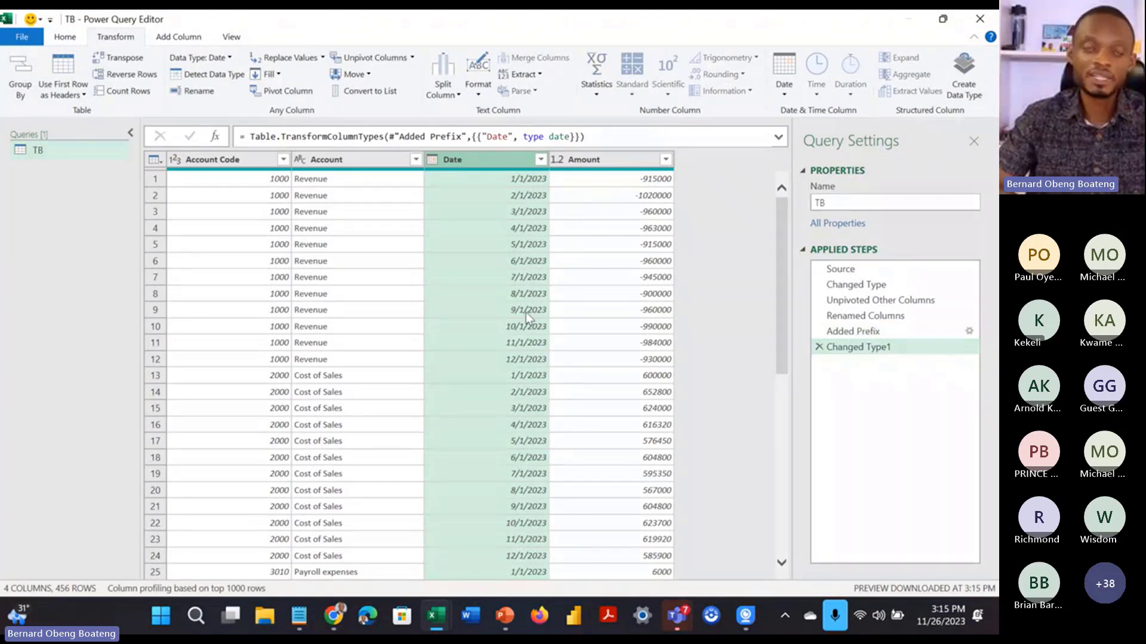
pyautogui.click(250, 160)
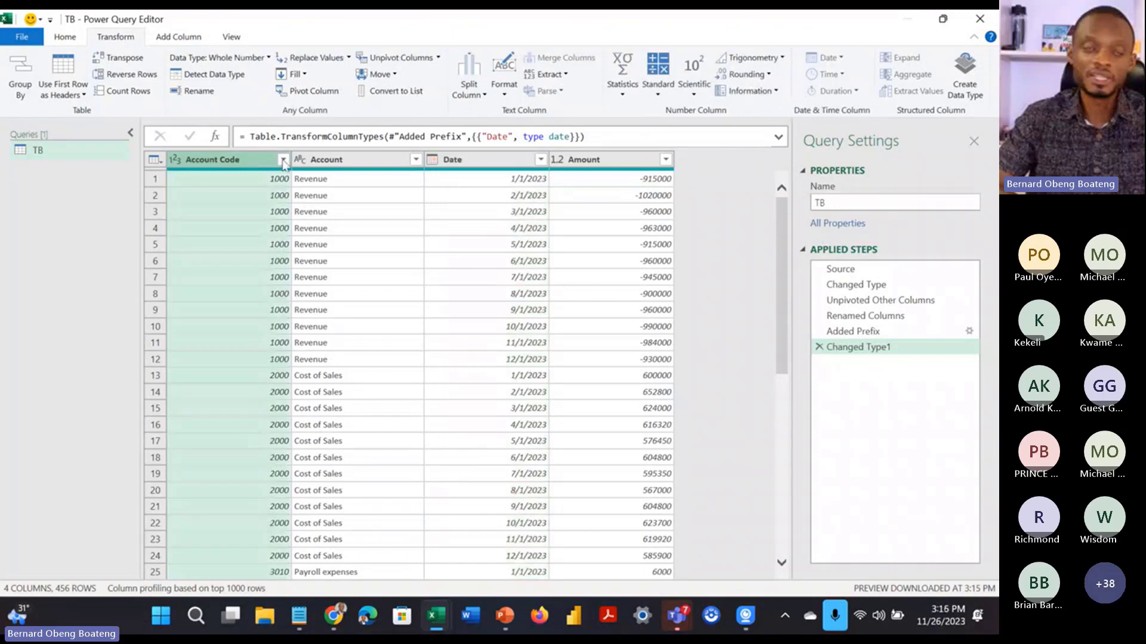
pyautogui.click(328, 165)
pyautogui.click(465, 163)
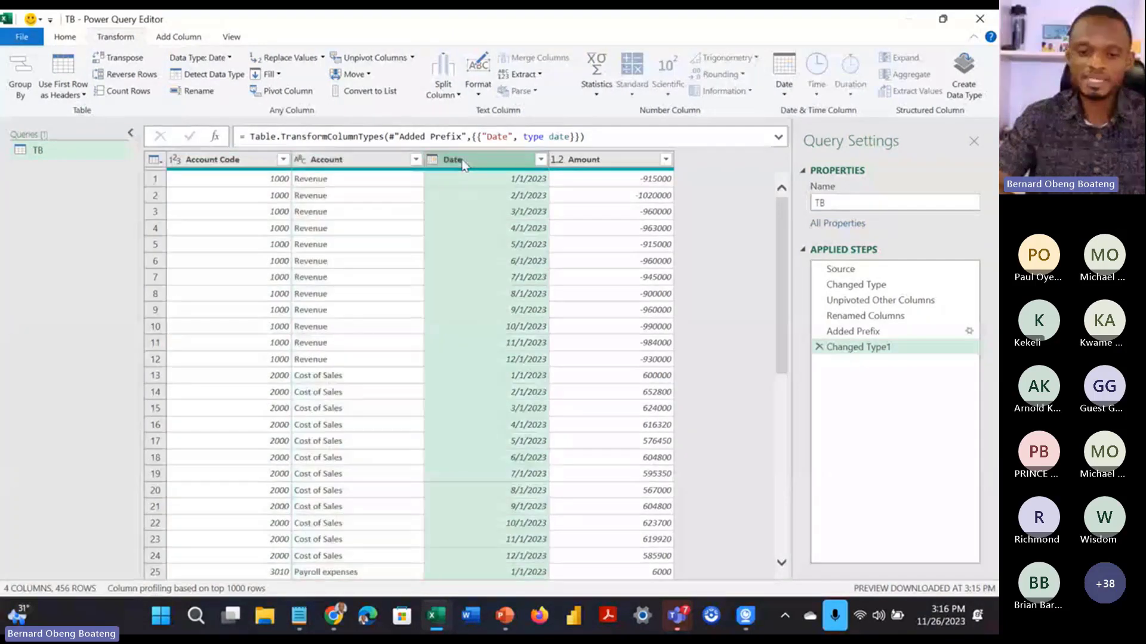
pyautogui.click(593, 162)
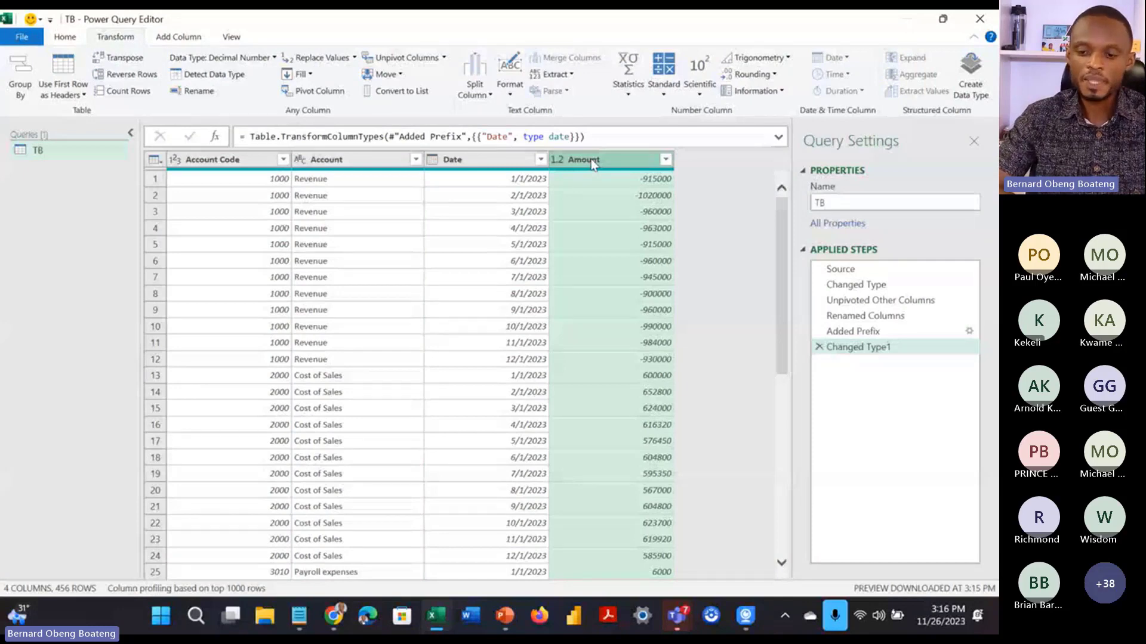
# Step: Copy the whole formula of the TB query's Source step
pyautogui.click(816, 272)
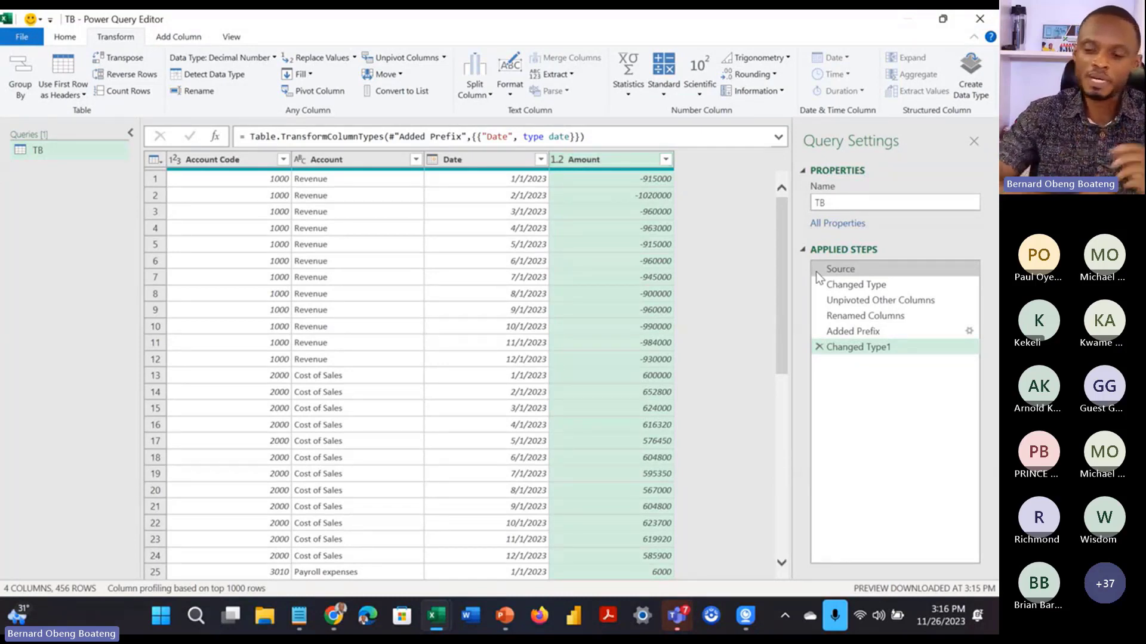
pyautogui.click(500, 137)
pyautogui.hotkey('ctrl', 'a')
pyautogui.hotkey('ctrl', 'c')
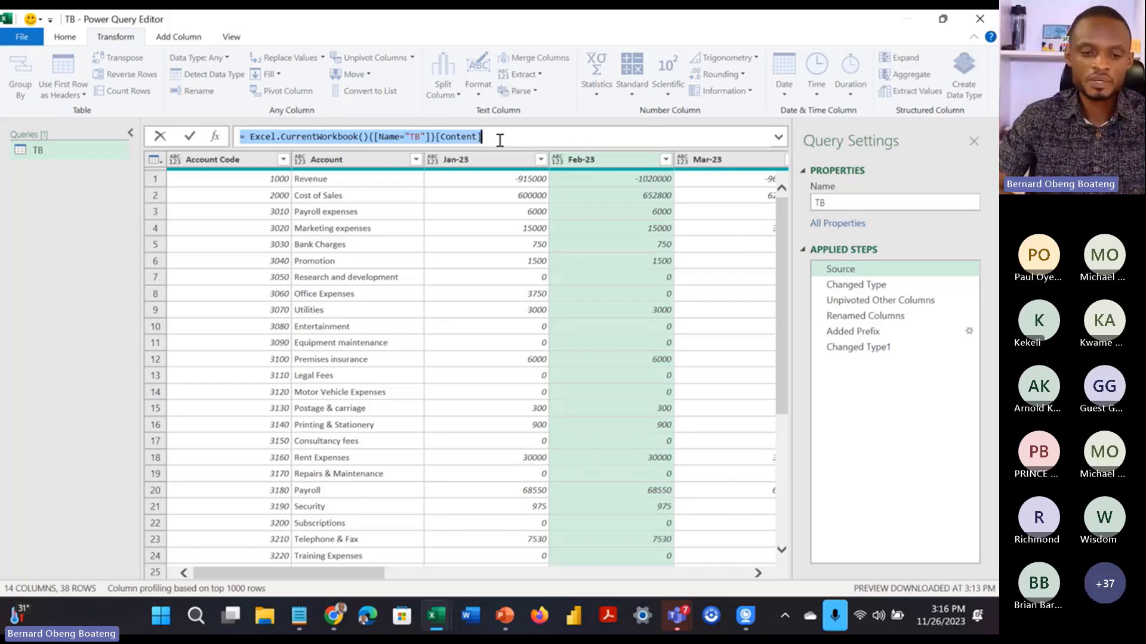
pyautogui.click(84, 185)
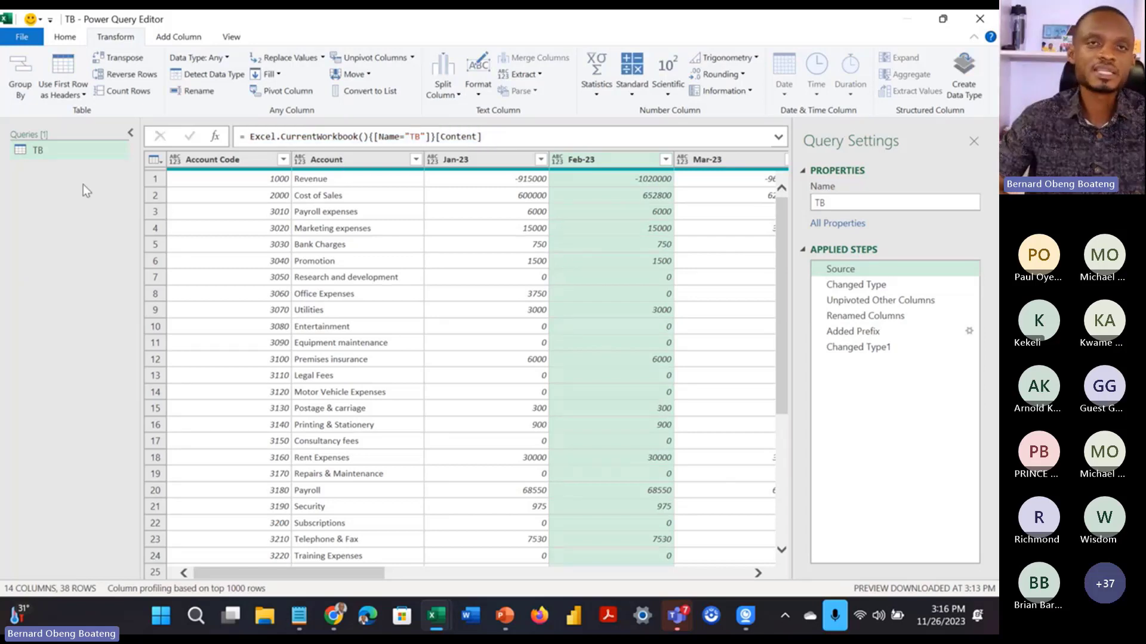
# Step: Create a new blank query and paste the copied workbook source formula into it
pyautogui.rightClick(83, 184)
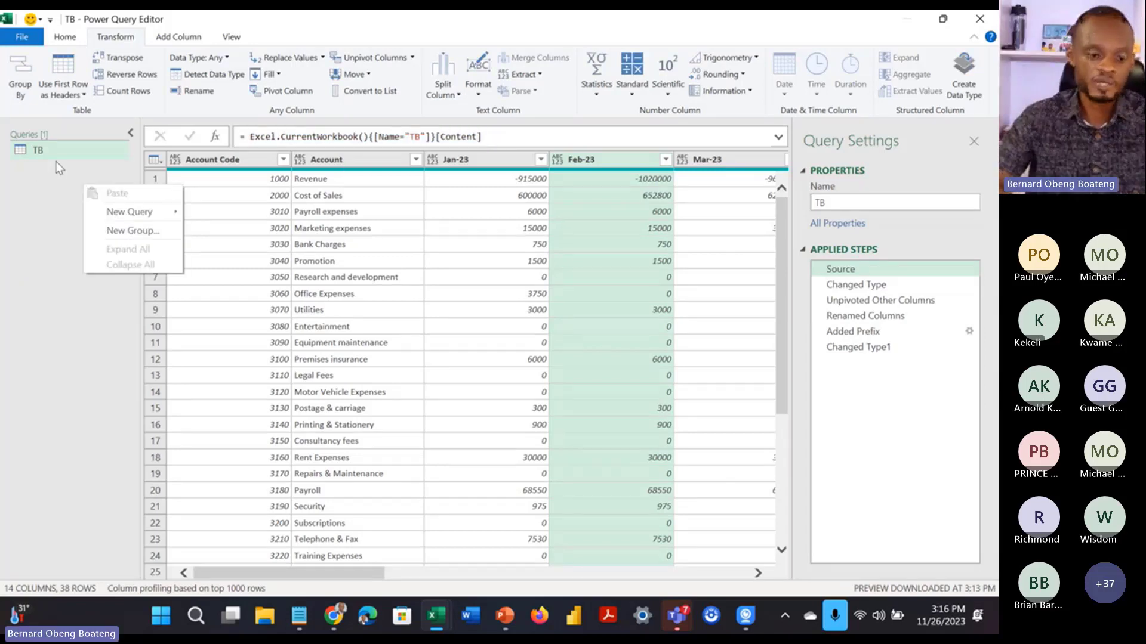
pyautogui.moveTo(136, 213)
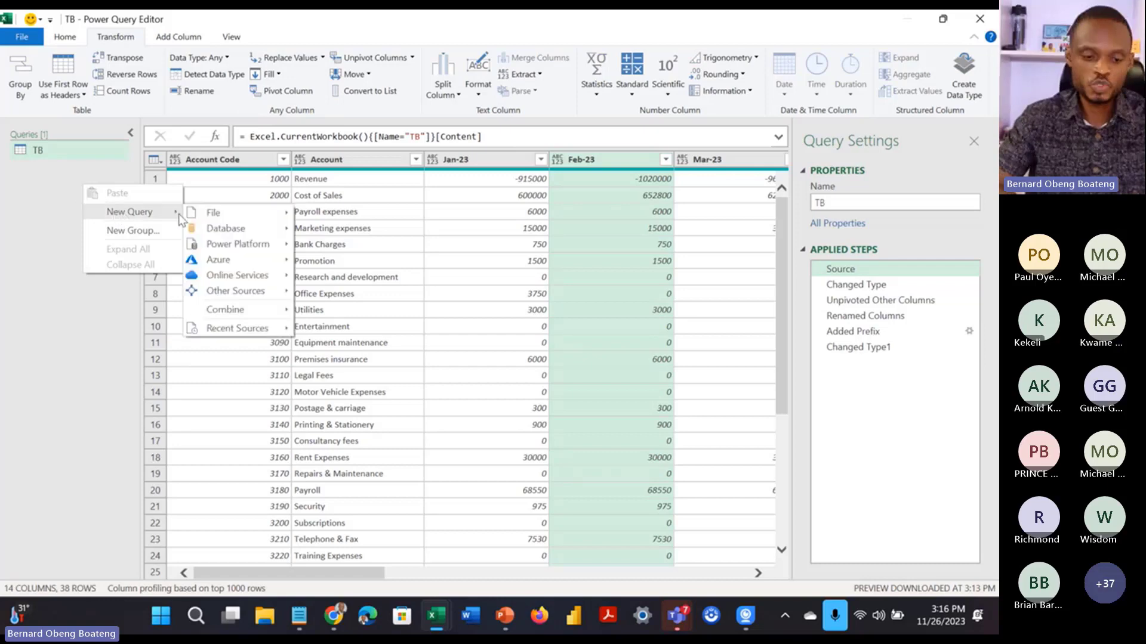
pyautogui.moveTo(219, 291)
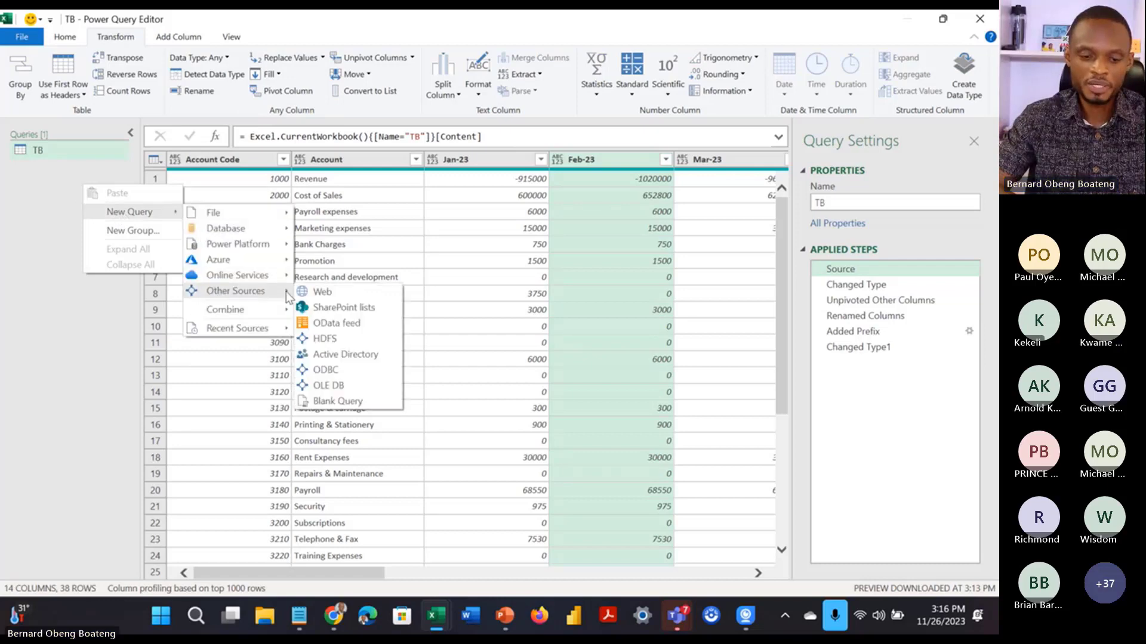
pyautogui.click(317, 399)
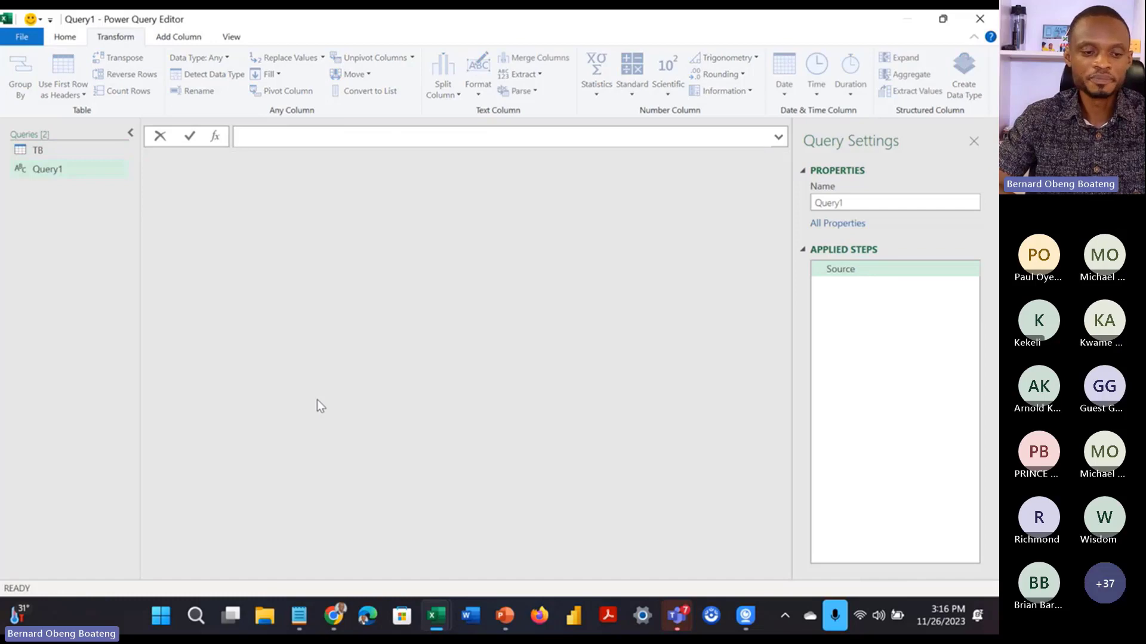
pyautogui.hotkey('ctrl', 'v')
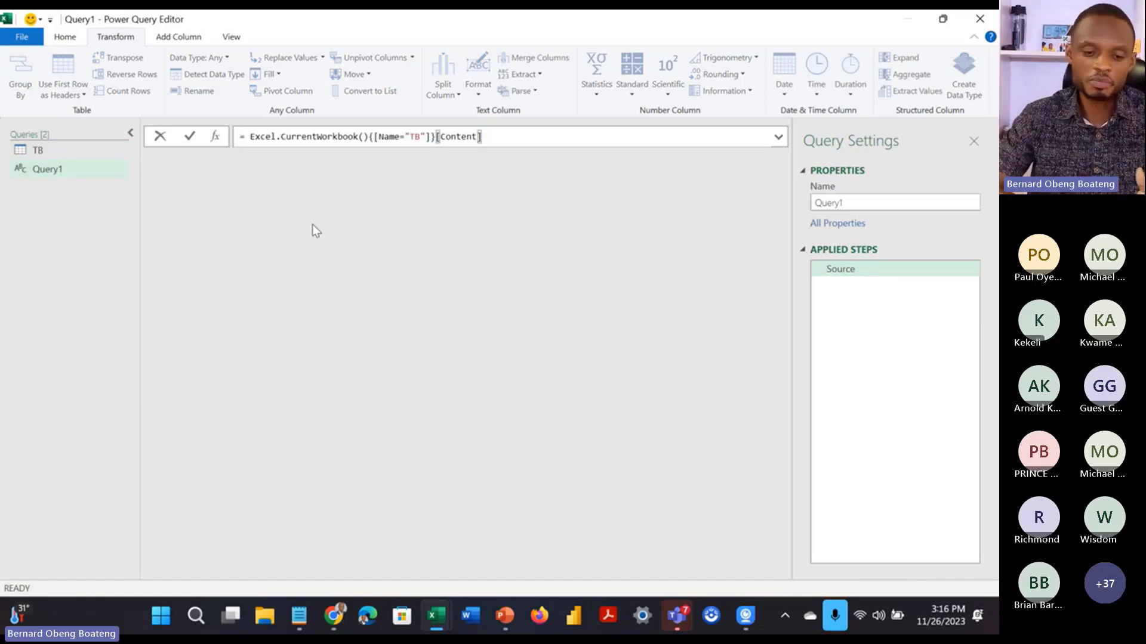
# Step: Change the table name in the pasted formula to "CoA" and load that table into the new query
pyautogui.click(418, 139)
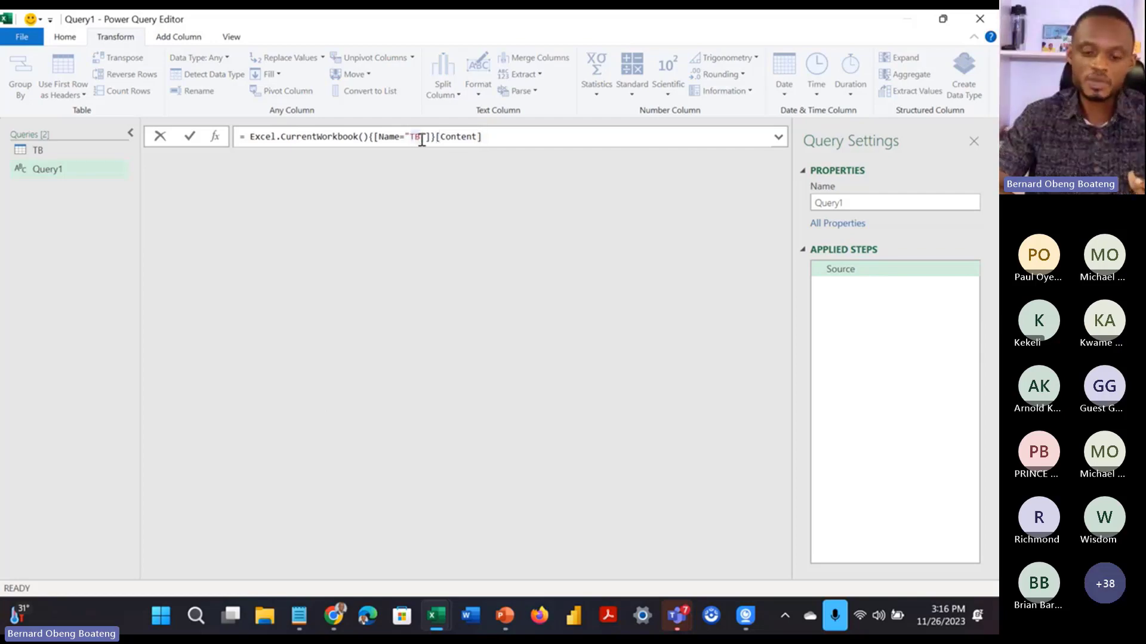
pyautogui.press('BackSpace')
pyautogui.press('BackSpace')
pyautogui.write('Co')
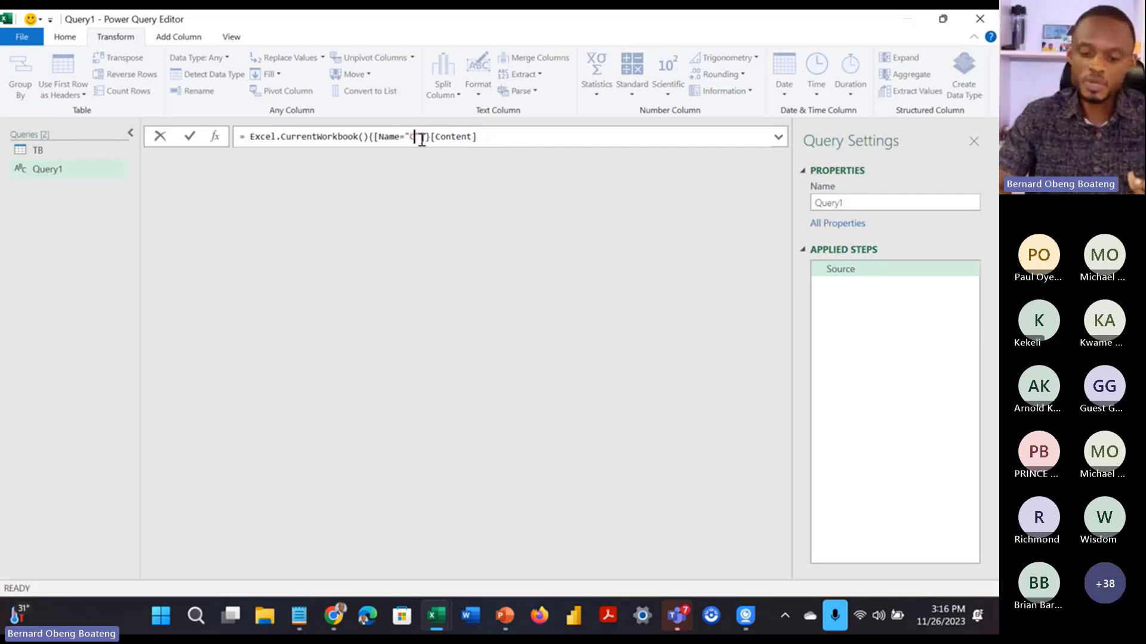
pyautogui.write('A')
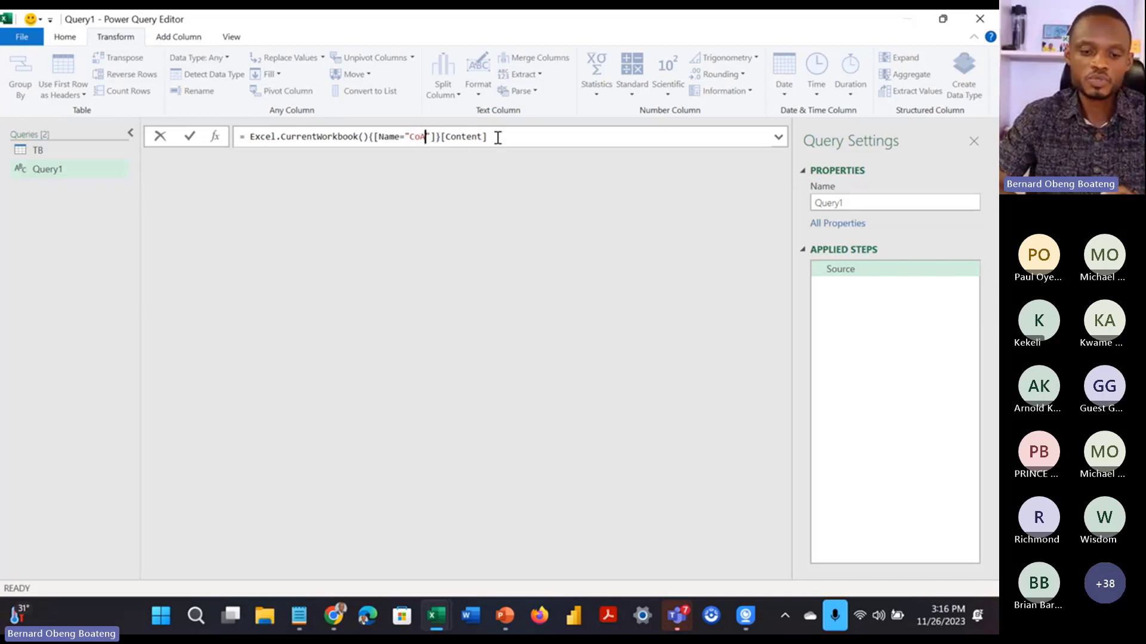
pyautogui.click(498, 138)
pyautogui.press('Return')
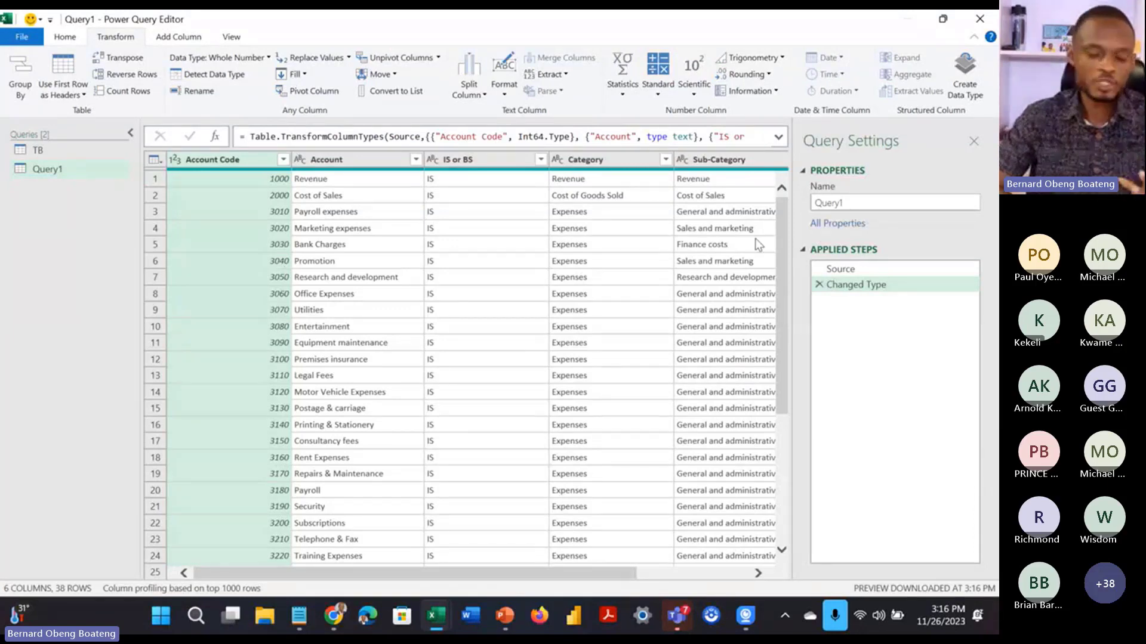
# Step: Rename the chart of accounts query as COA
pyautogui.doubleClick(869, 203)
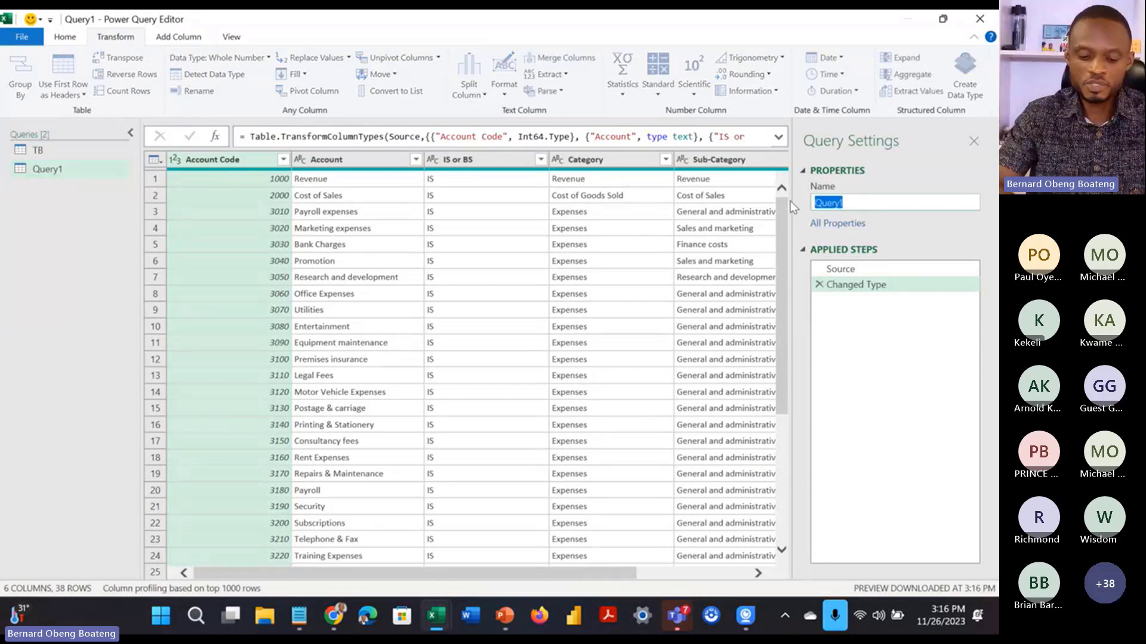
pyautogui.write('COA')
pyautogui.press('Return')
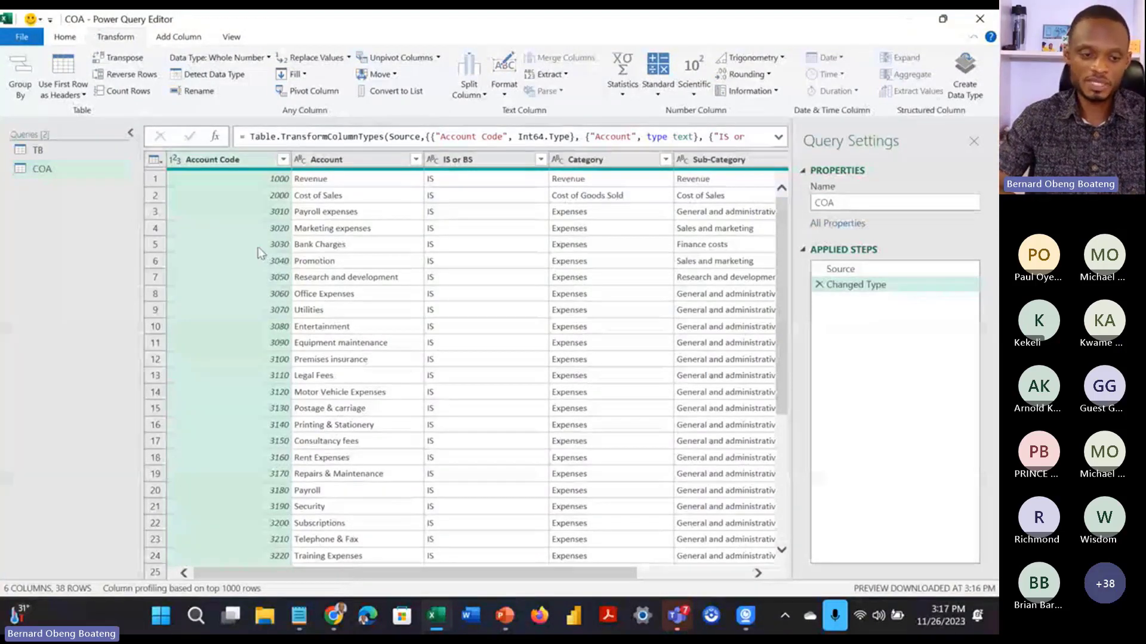
pyautogui.click(329, 165)
pyautogui.click(453, 162)
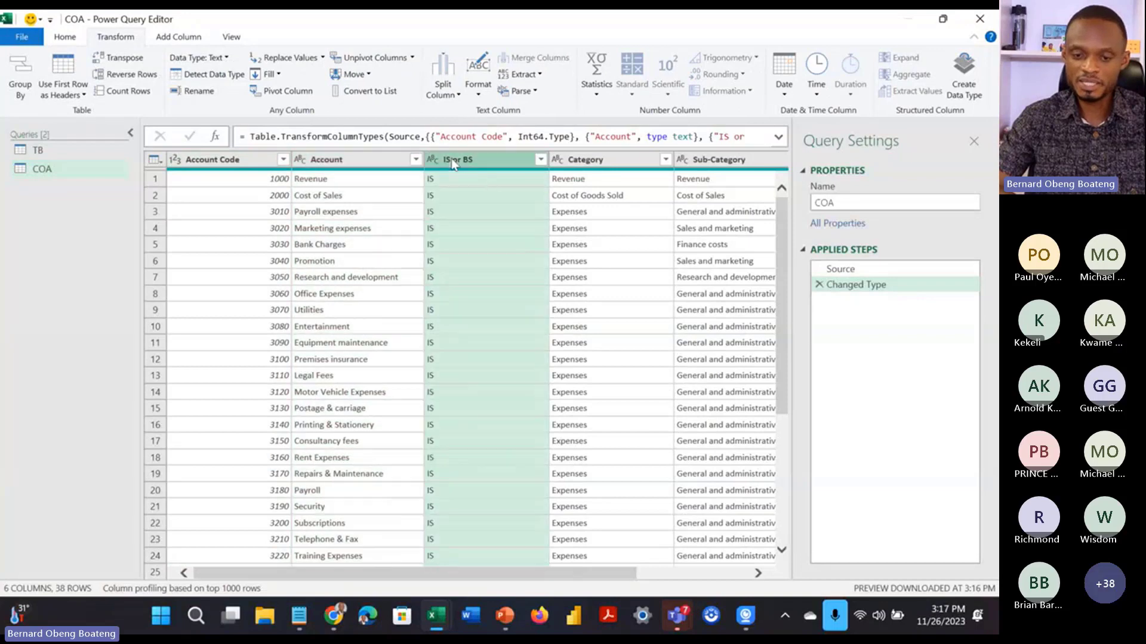
pyautogui.moveTo(498, 571); pyautogui.dragTo(523, 573)
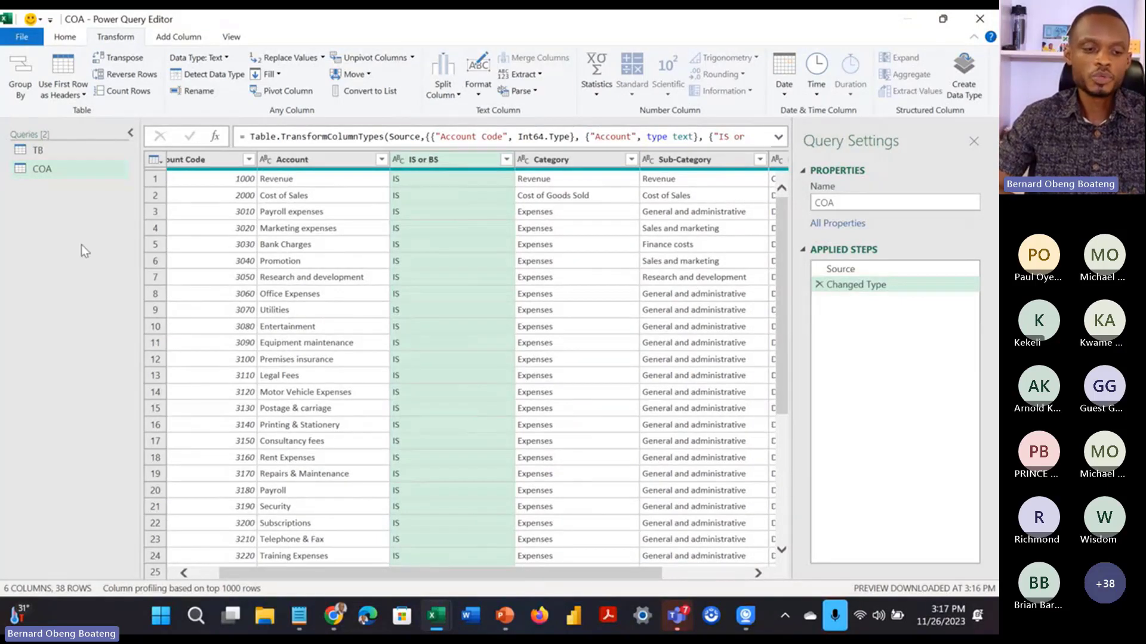
# Step: Rename the TB query as Reference
pyautogui.click(60, 154)
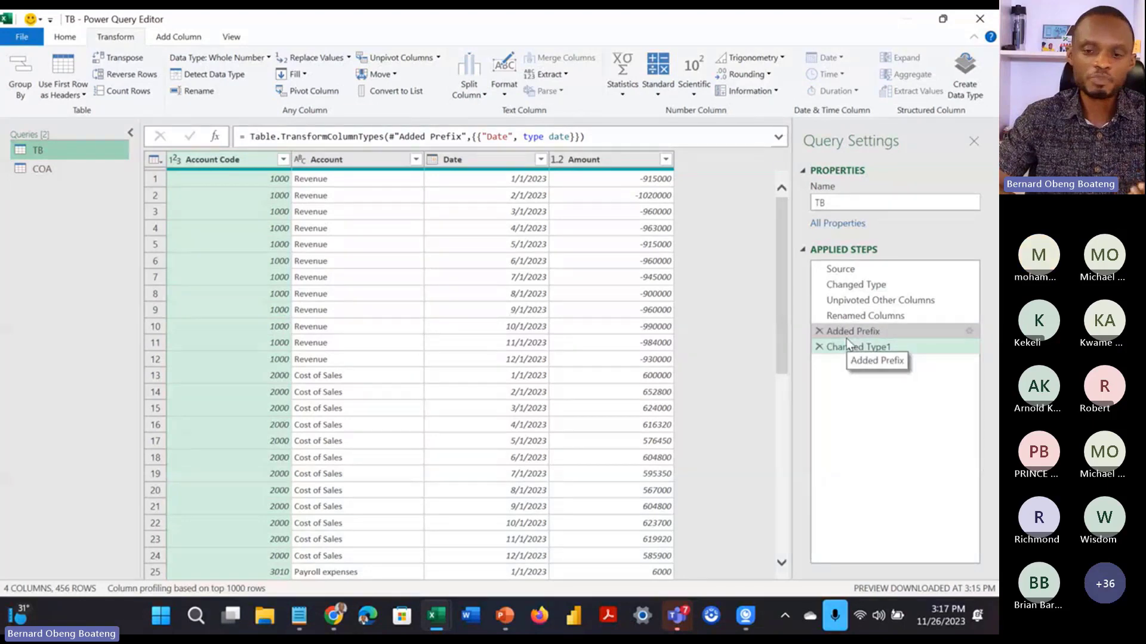
pyautogui.click(863, 201)
pyautogui.press('BackSpace')
pyautogui.press('BackSpace')
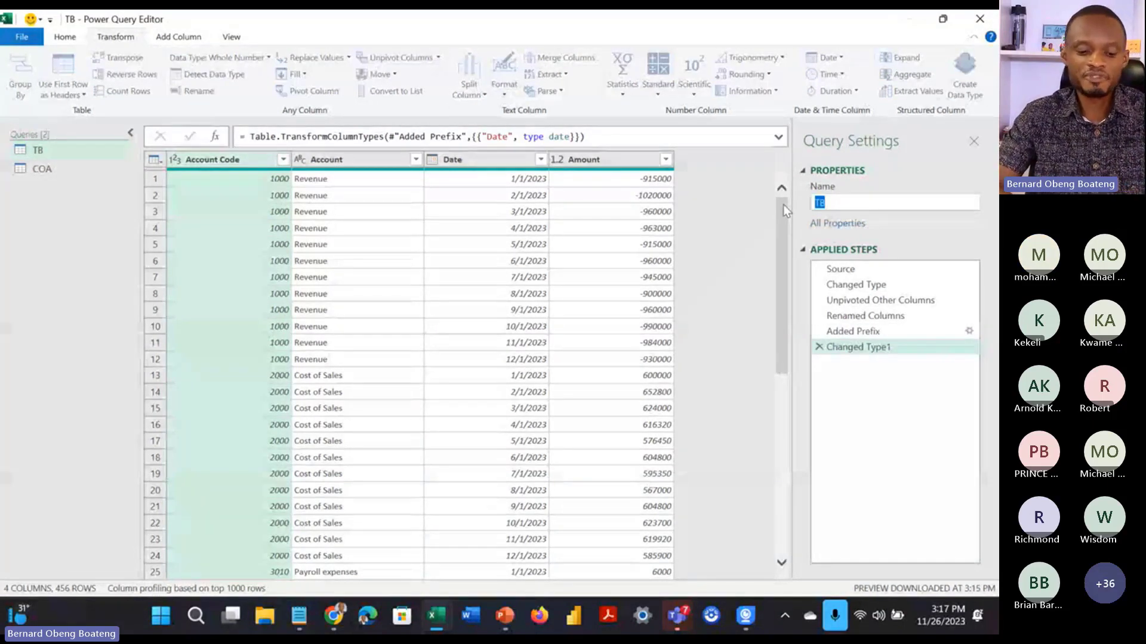
pyautogui.write('Ret')
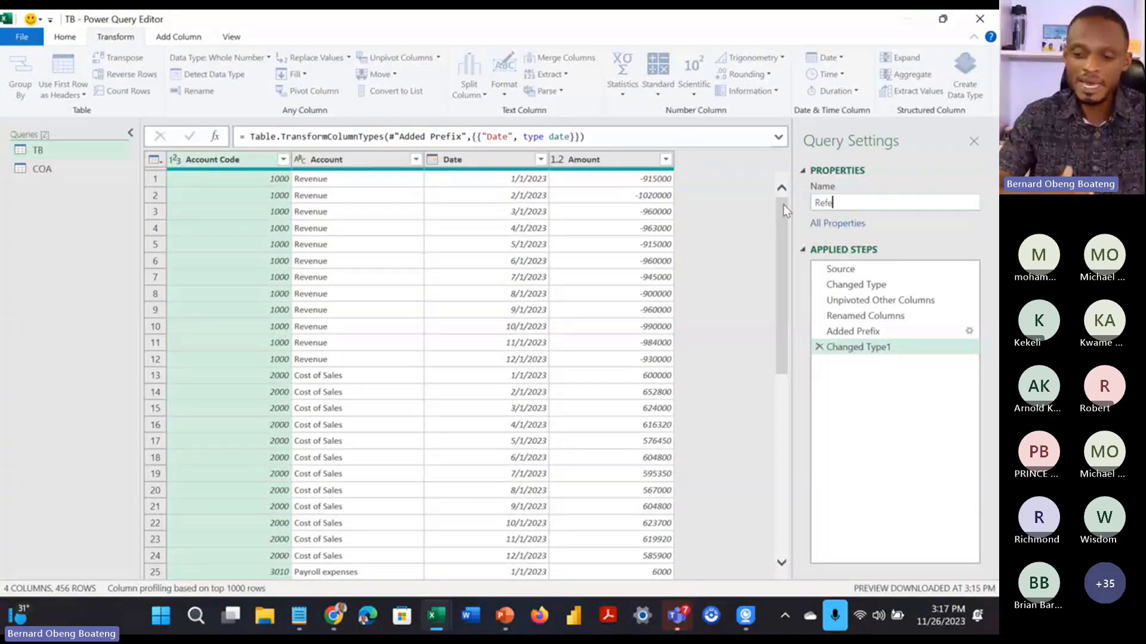
pyautogui.write('erence')
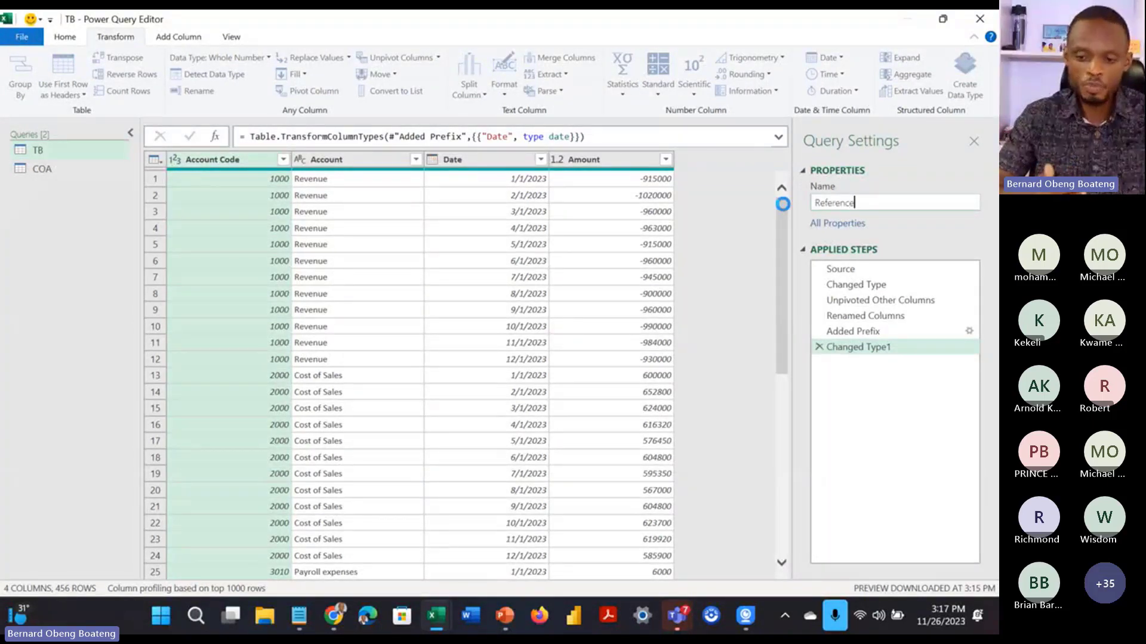
pyautogui.press('Return')
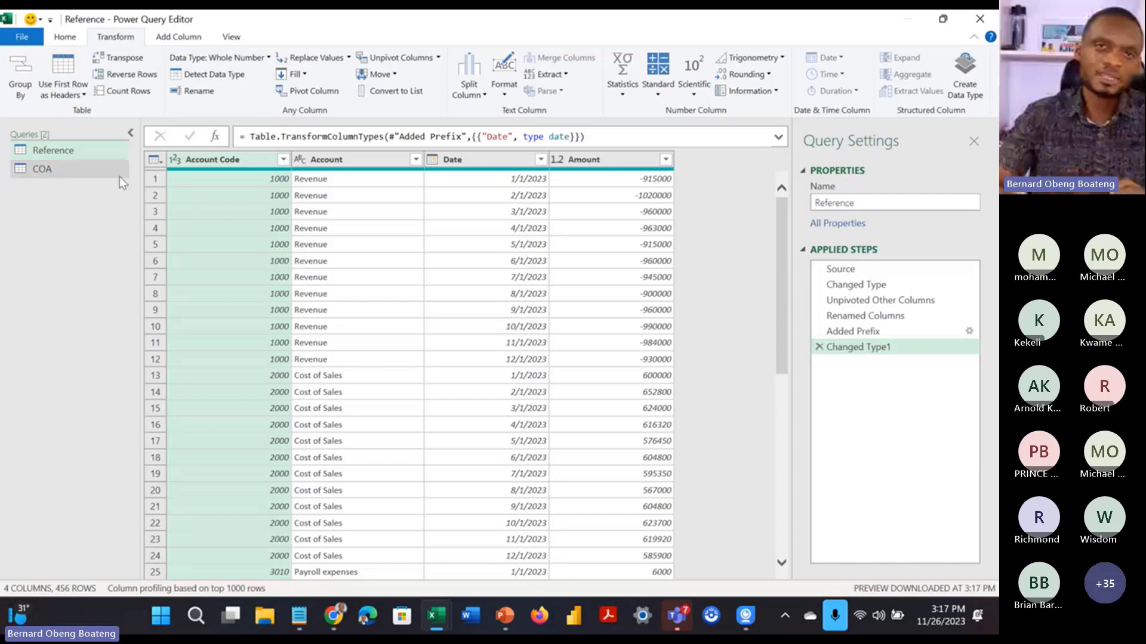
# Step: Create a new query that references the Reference query and name it TB
pyautogui.click(81, 153)
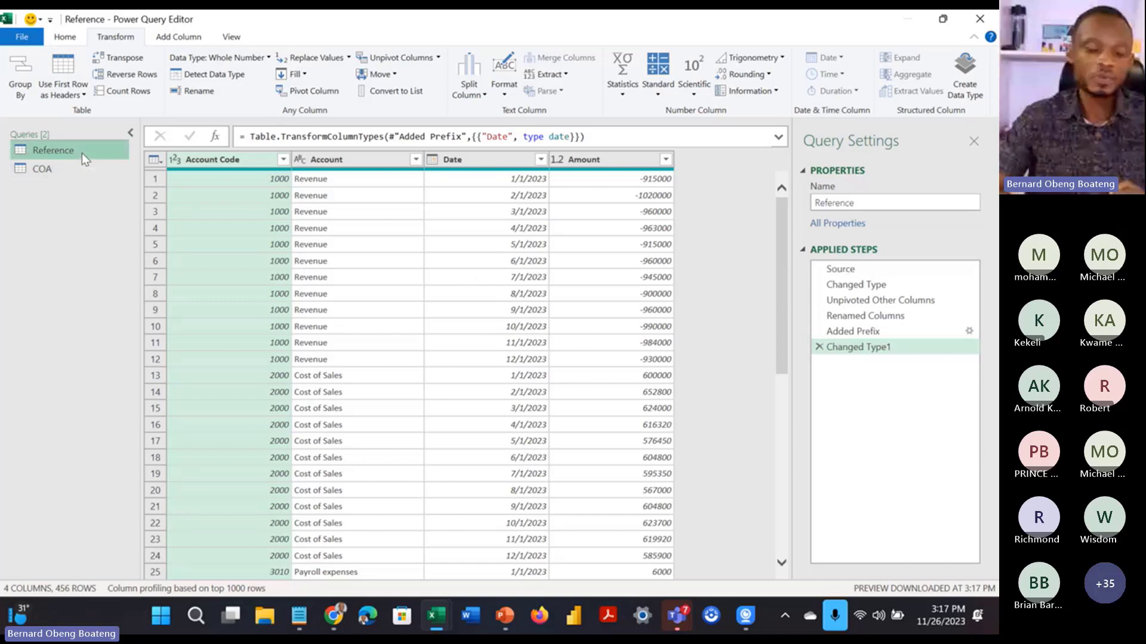
pyautogui.rightClick(81, 153)
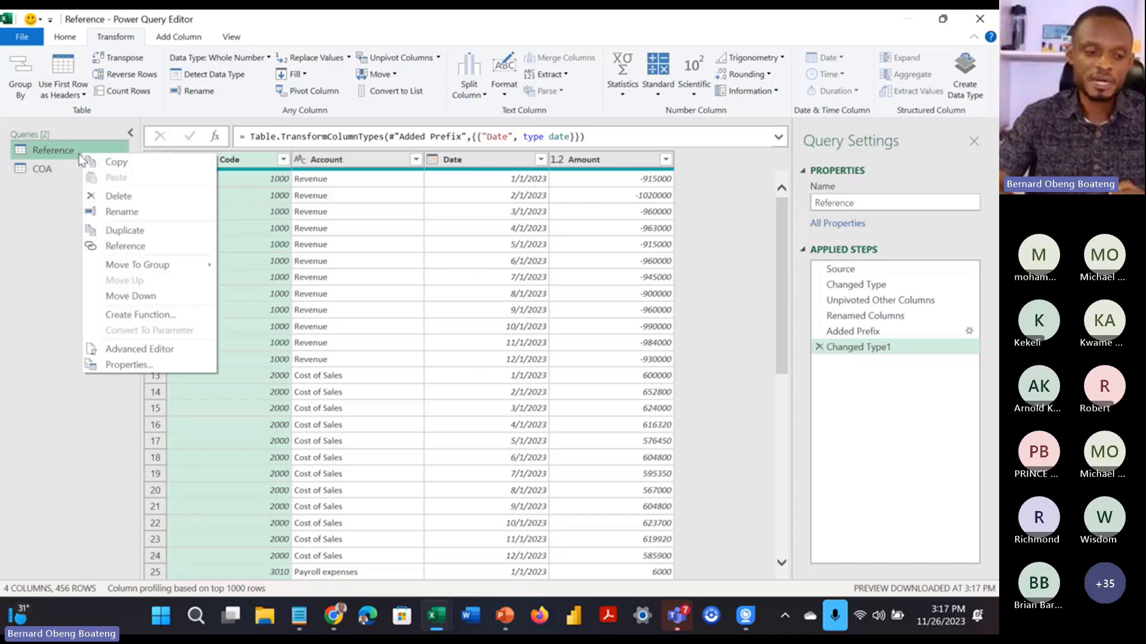
pyautogui.click(131, 246)
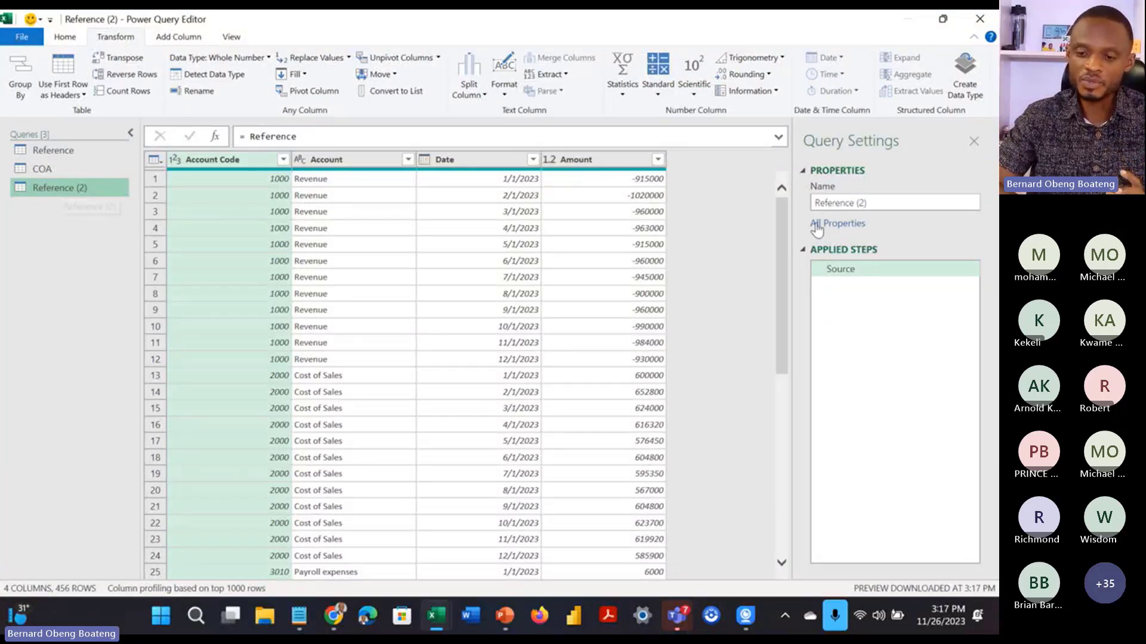
pyautogui.moveTo(882, 202); pyautogui.dragTo(800, 202)
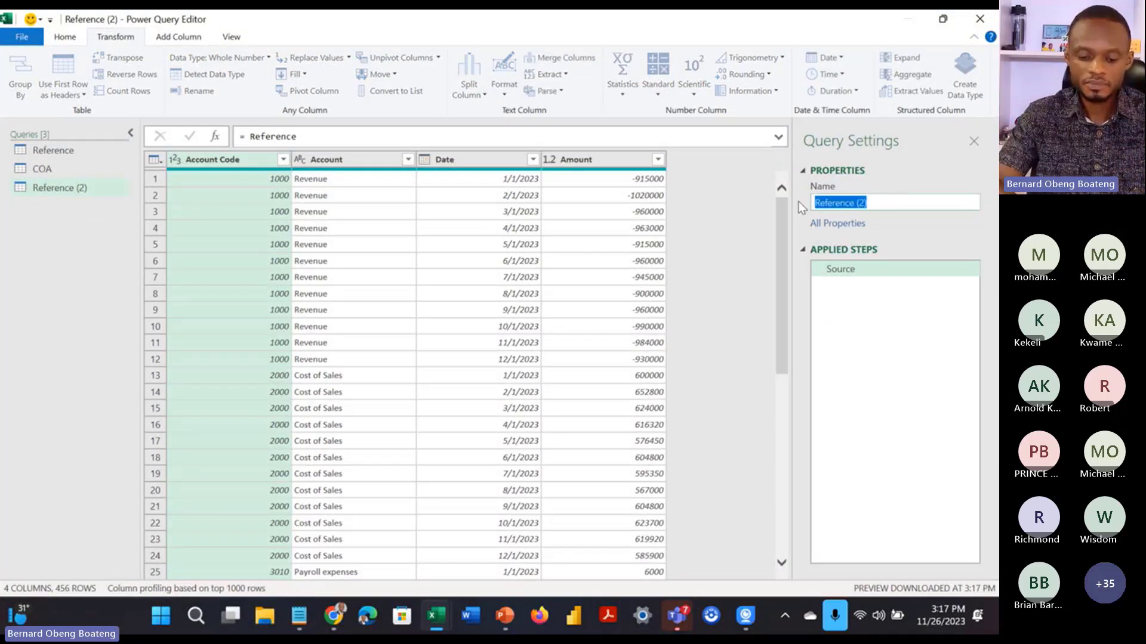
pyautogui.write('TB')
pyautogui.press('Return')
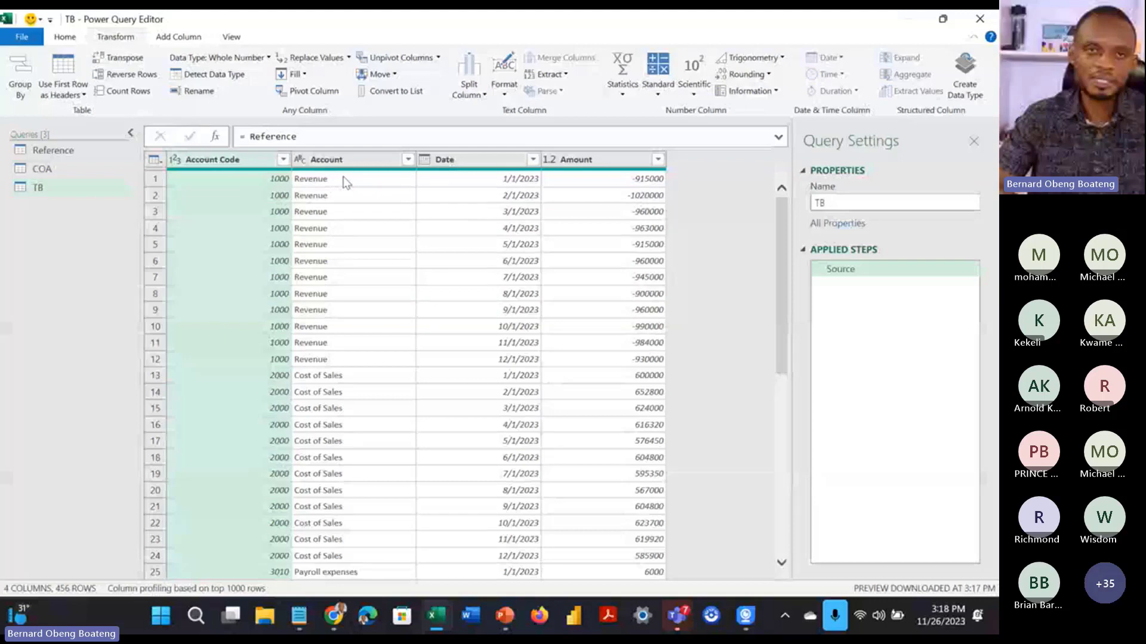
# Step: Create another query that references the Reference query and name it Closing Accounts
pyautogui.click(124, 189)
pyautogui.click(93, 156)
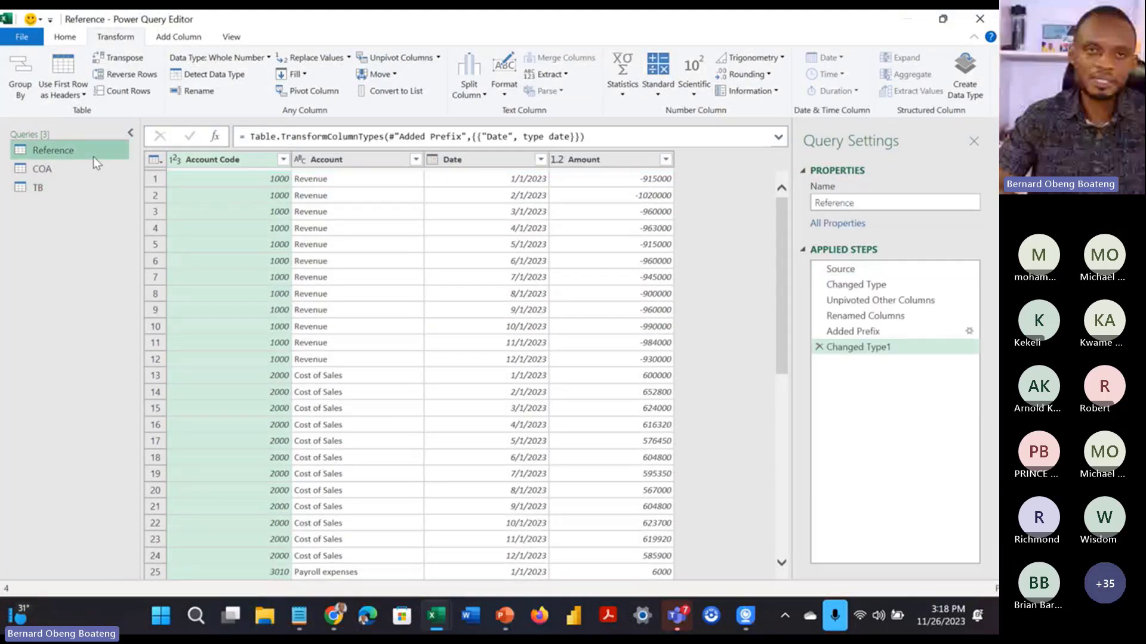
pyautogui.rightClick(93, 156)
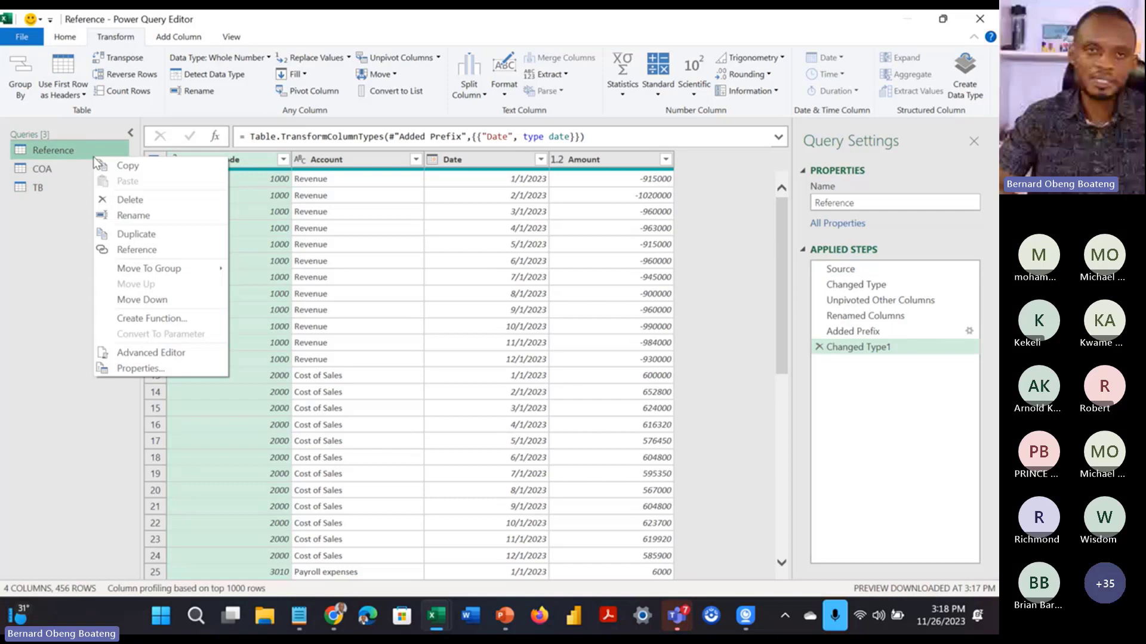
pyautogui.click(126, 248)
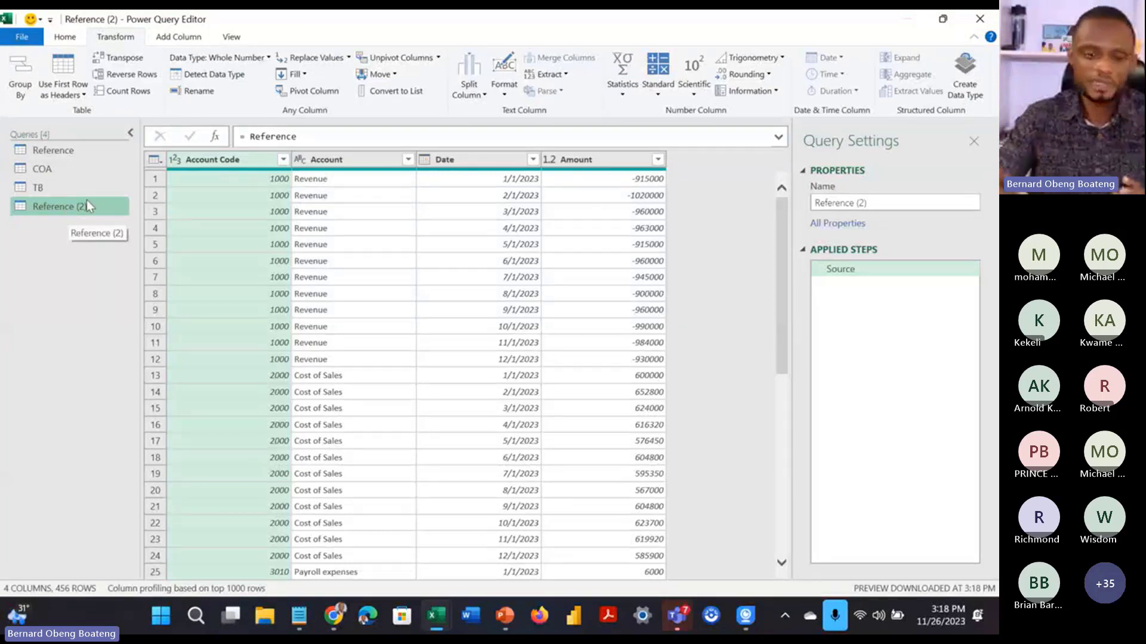
pyautogui.click(881, 202)
pyautogui.write('Clos')
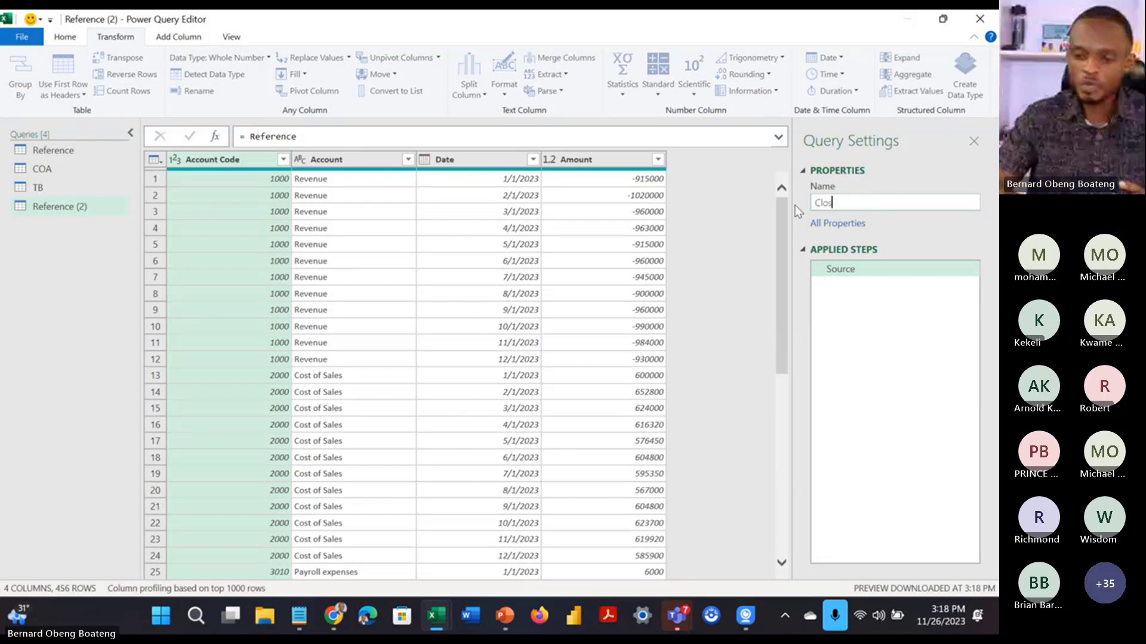
pyautogui.write('ing Accounts')
pyautogui.press('Return')
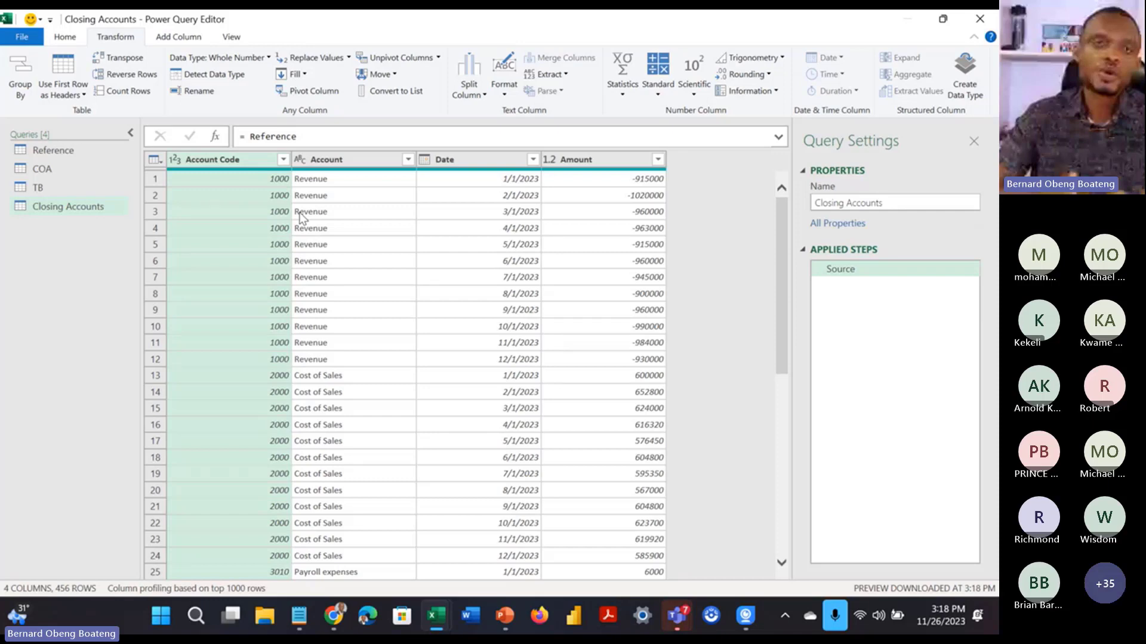
# Step: Filter the Closing Accounts query to keep only rows whose Account Code is less than 10000
pyautogui.click(282, 163)
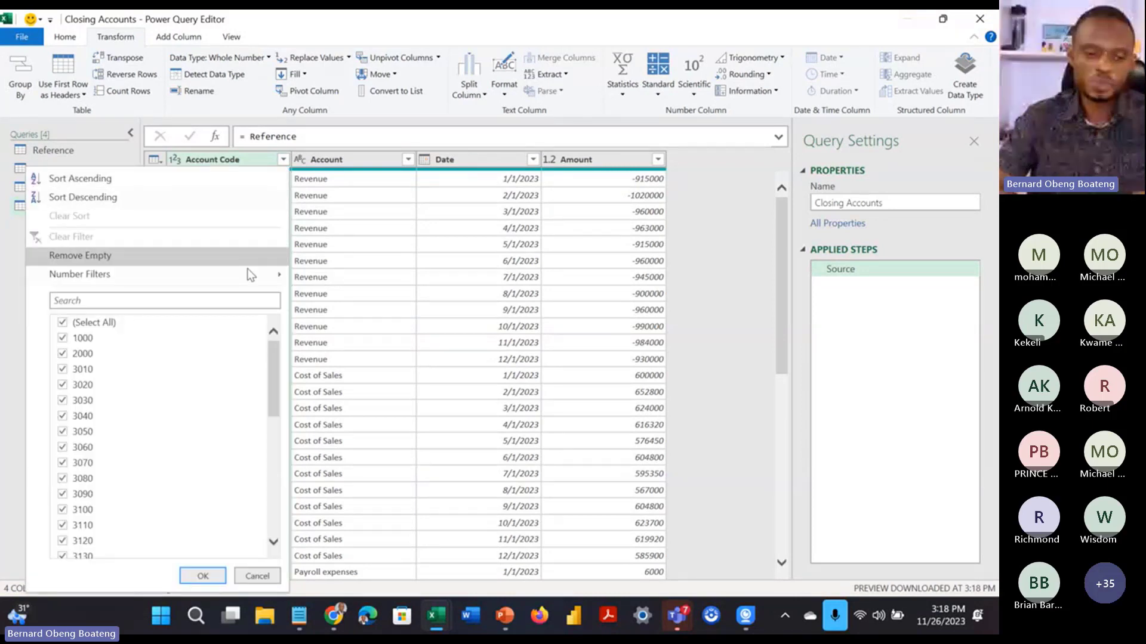
pyautogui.moveTo(250, 275)
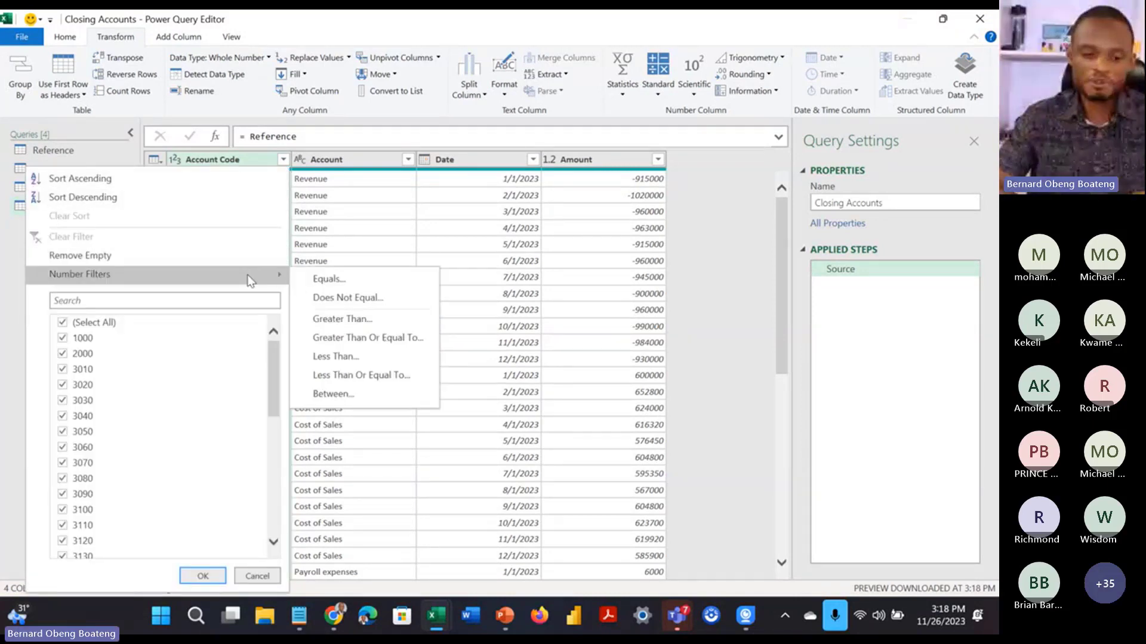
pyautogui.click(332, 357)
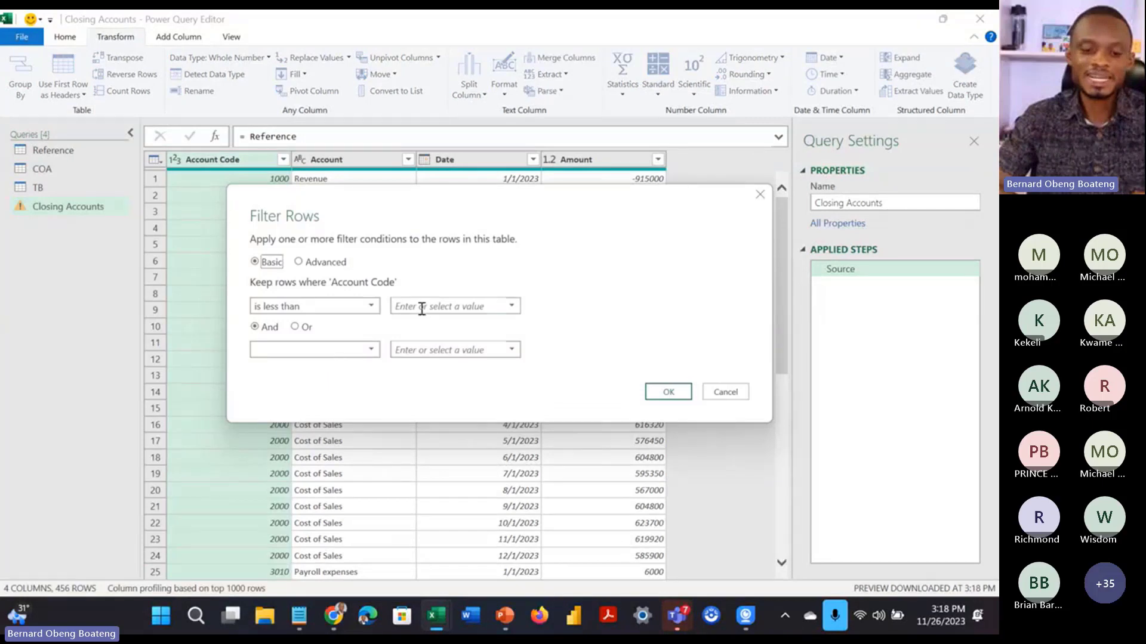
pyautogui.click(422, 309)
pyautogui.write('10')
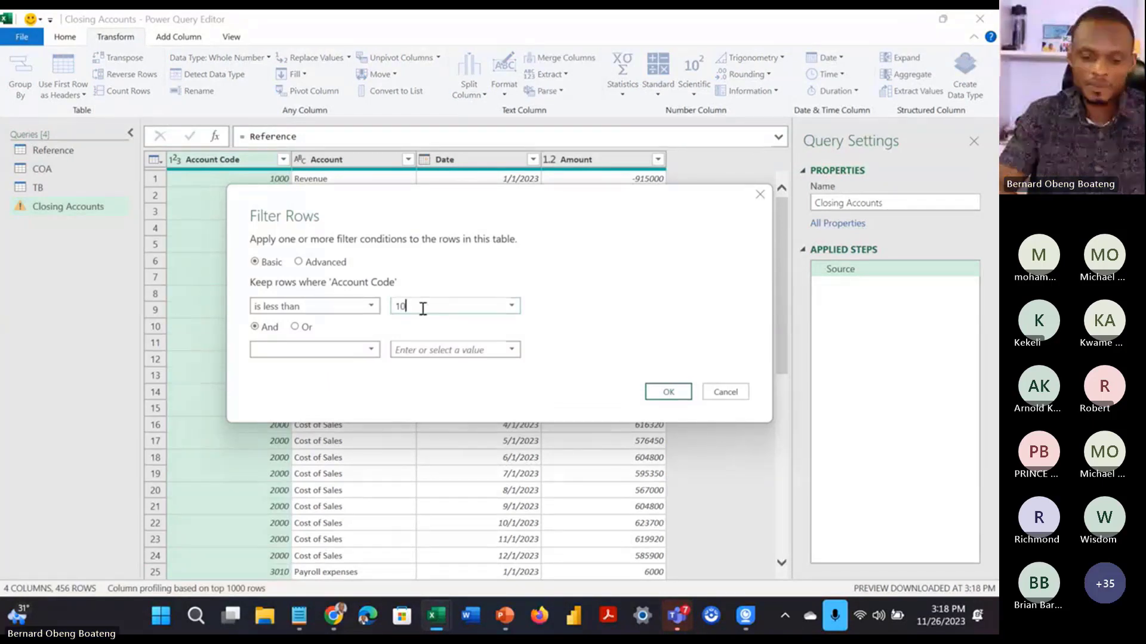
pyautogui.write('000')
pyautogui.click(668, 391)
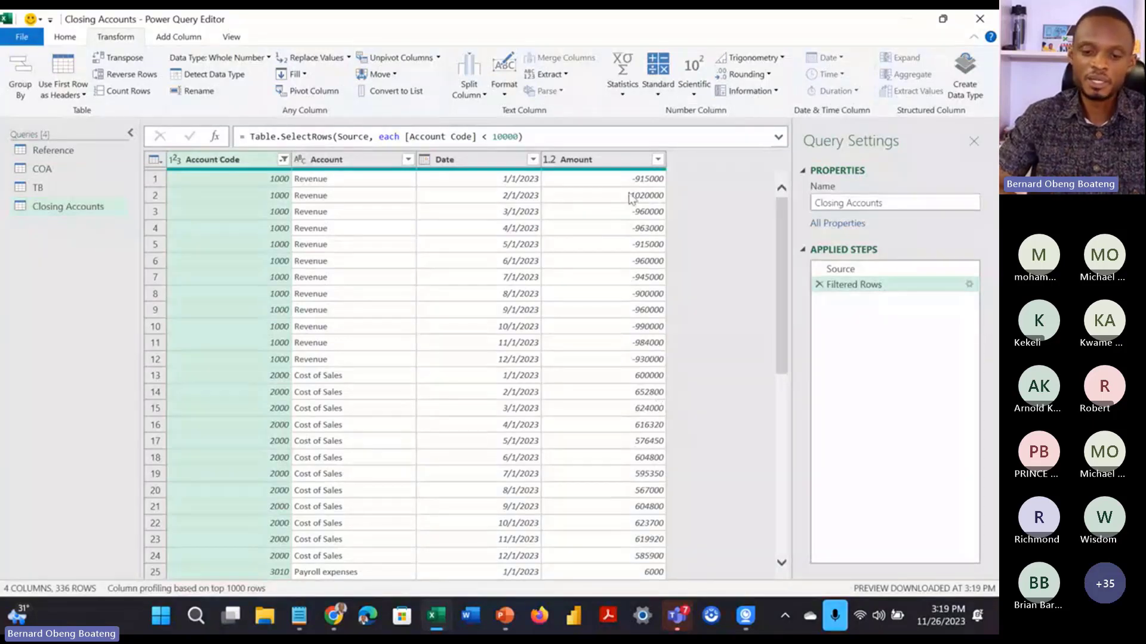
# Step: Multiply the Amount column of the Closing Accounts query by -1
pyautogui.click(621, 169)
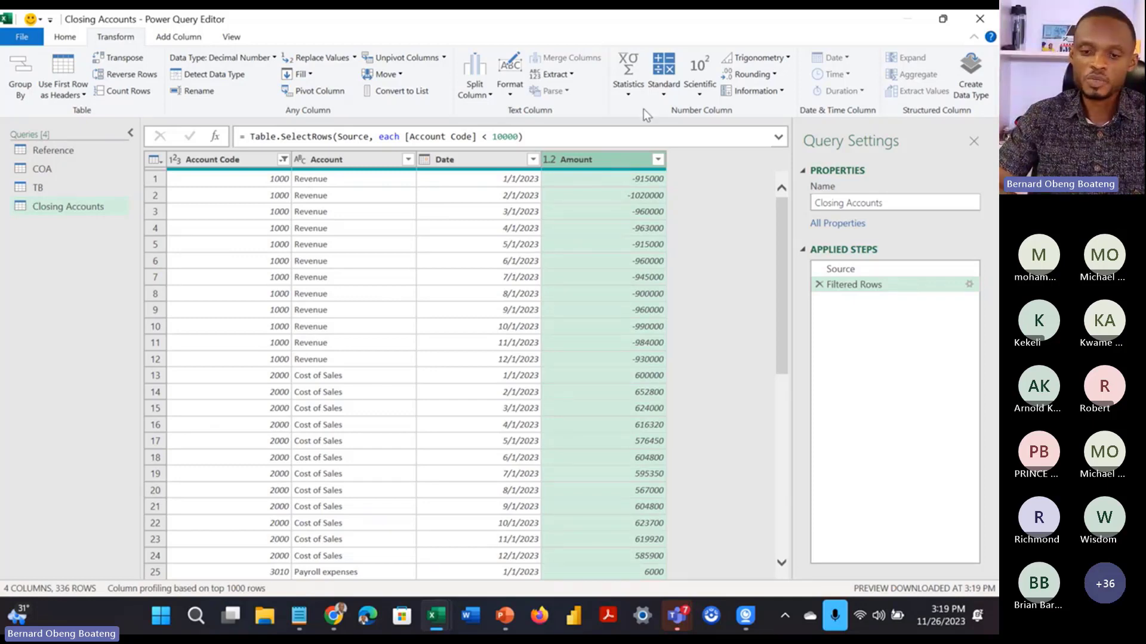
pyautogui.click(659, 94)
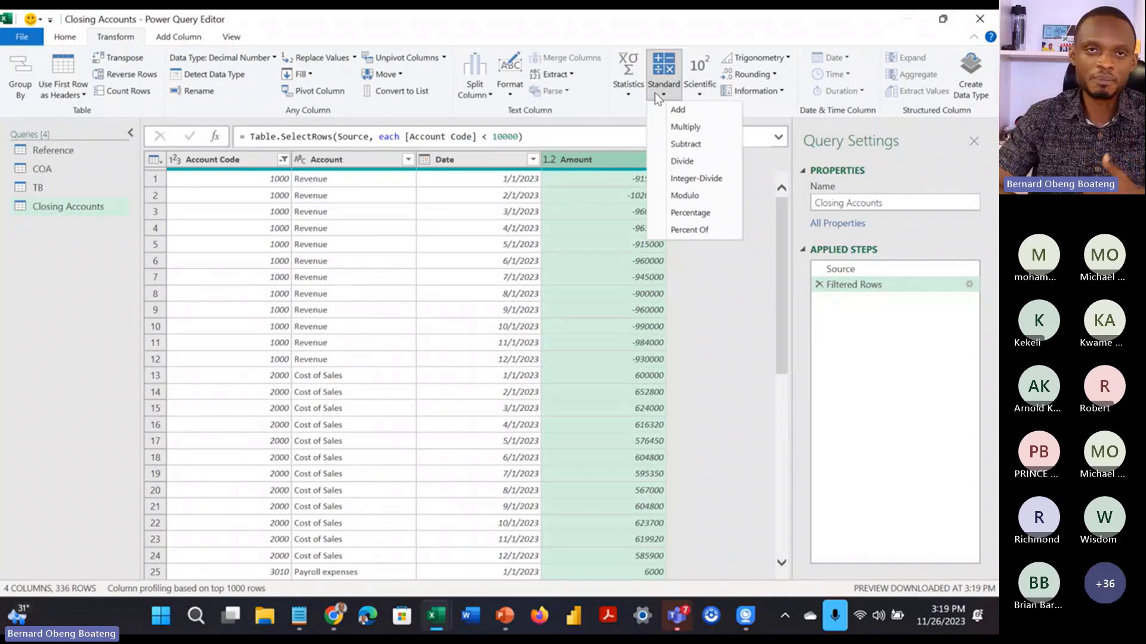
pyautogui.click(674, 128)
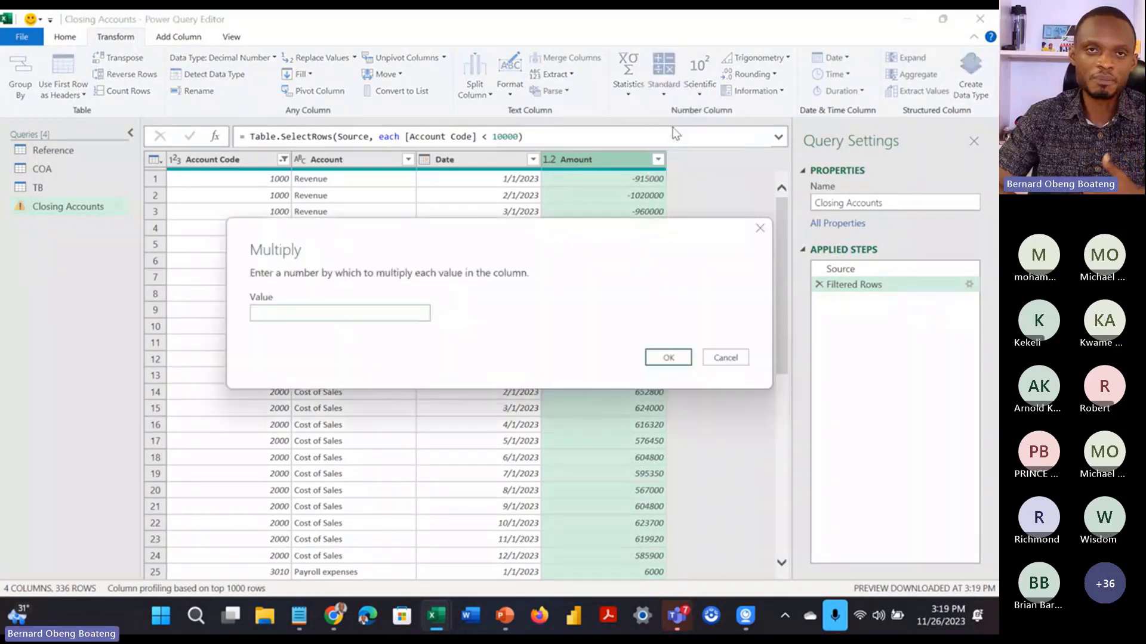
pyautogui.write('-')
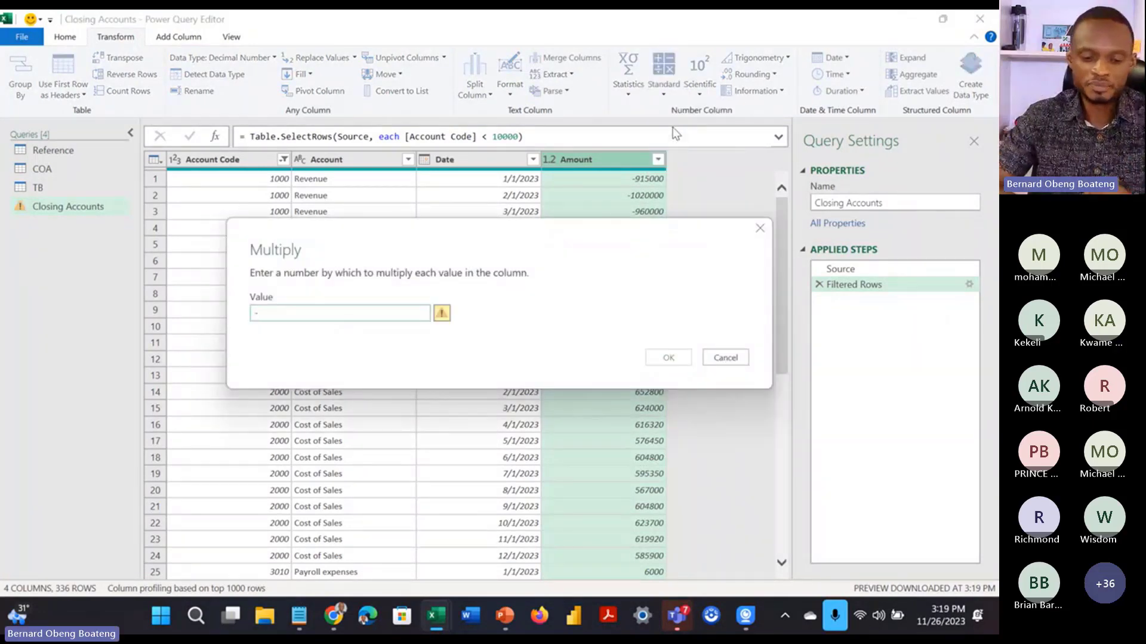
pyautogui.write('1')
pyautogui.click(667, 357)
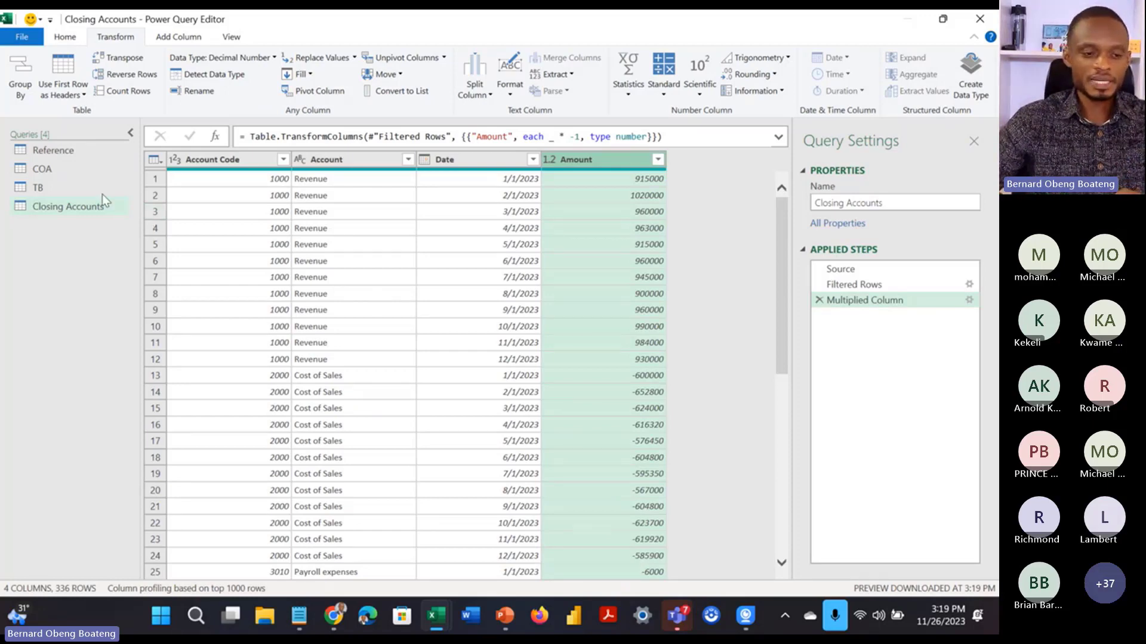
# Step: Create another query that references the Reference query and name it To Retained Earnings
pyautogui.click(82, 155)
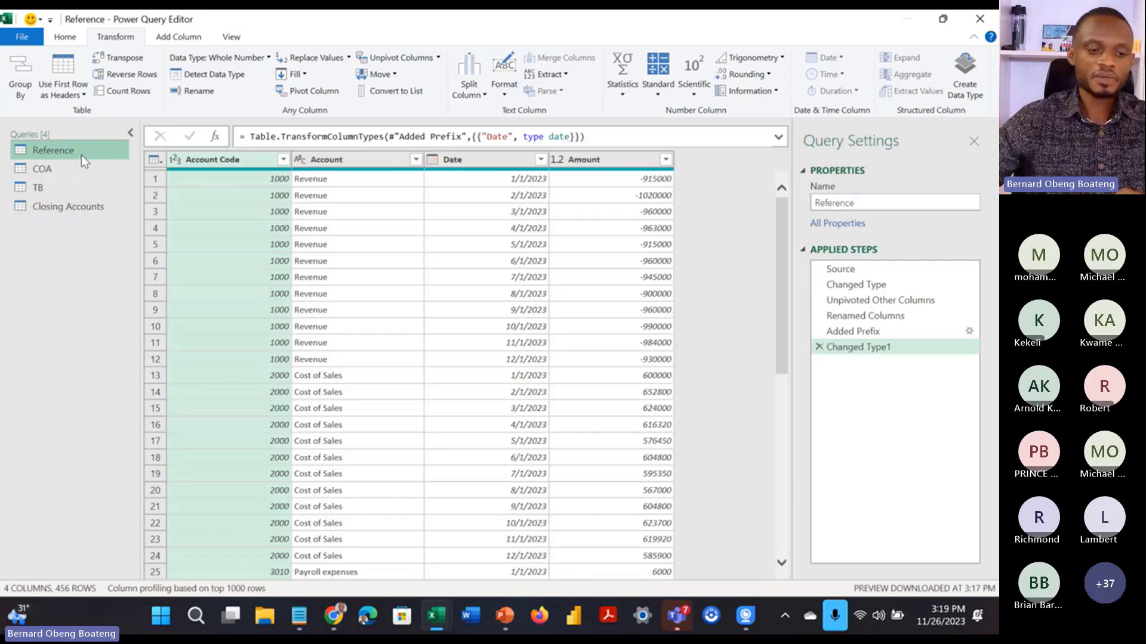
pyautogui.rightClick(82, 157)
pyautogui.click(114, 247)
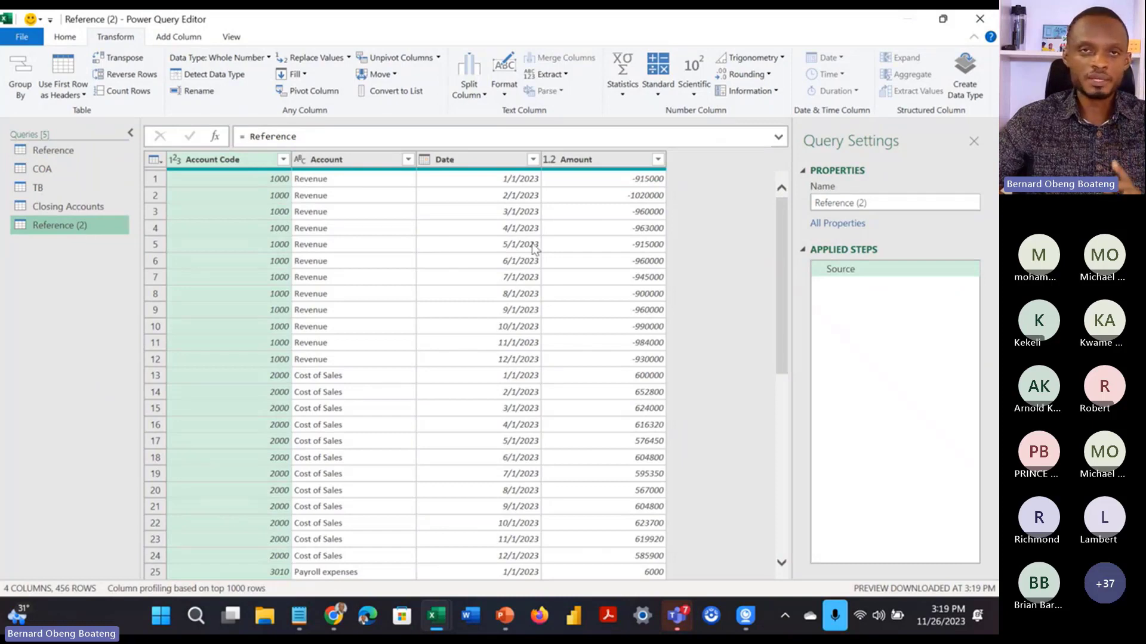
pyautogui.click(858, 205)
pyautogui.hotkey('ctrl', 'a')
pyautogui.write('T')
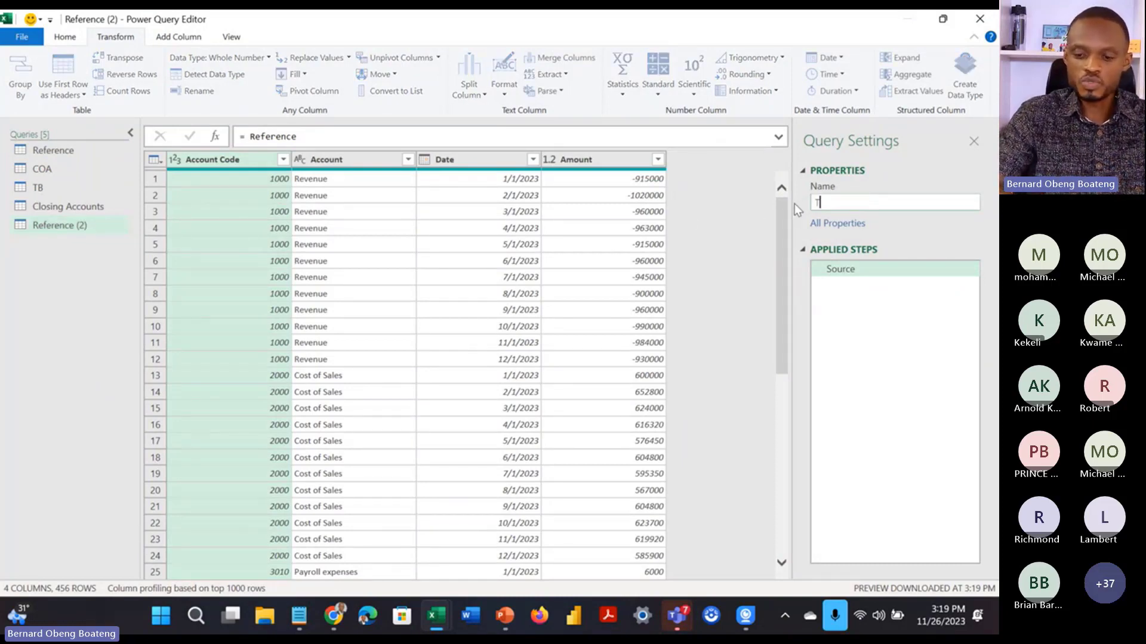
pyautogui.write('o Retained')
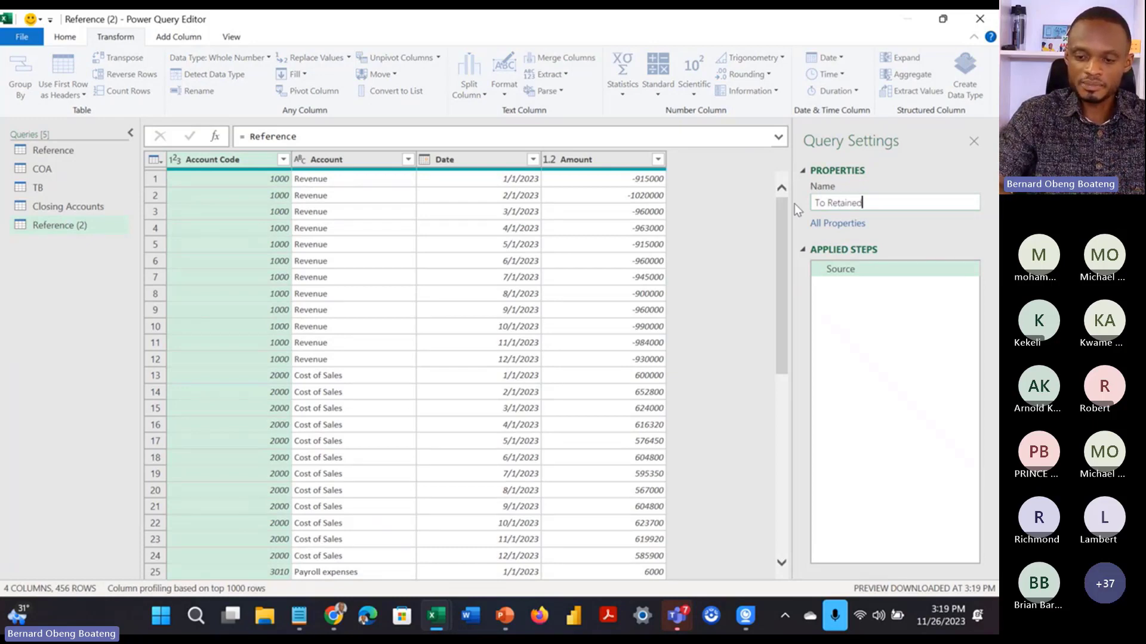
pyautogui.write(' Earnings')
pyautogui.press('Return')
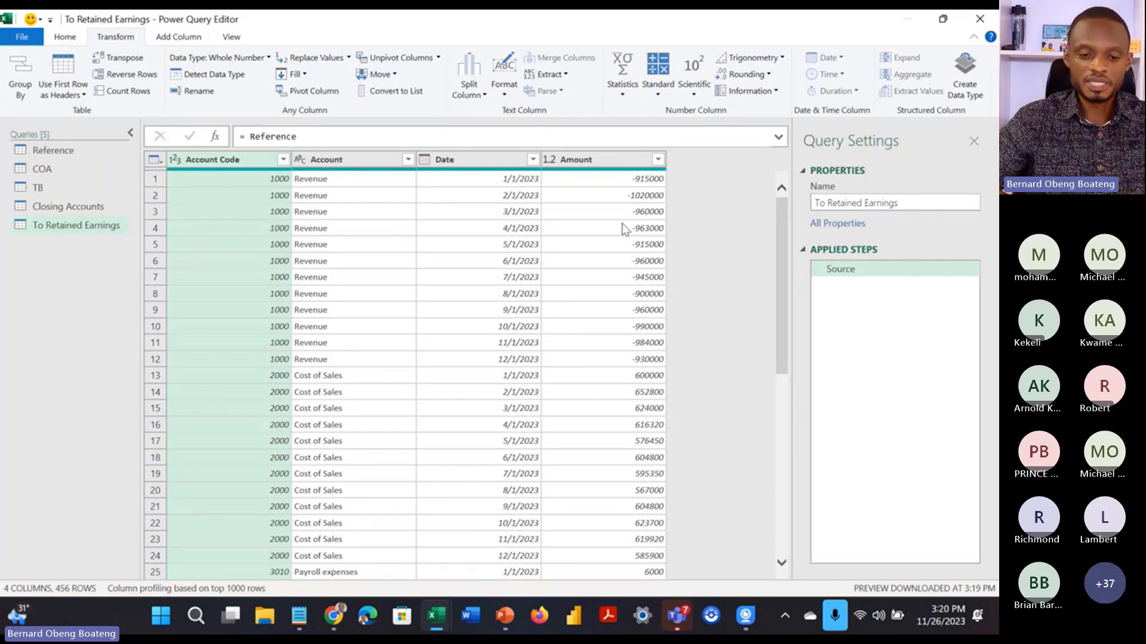
# Step: Filter the To Retained Earnings query to keep only rows whose Account Code is less than 10000
pyautogui.click(280, 162)
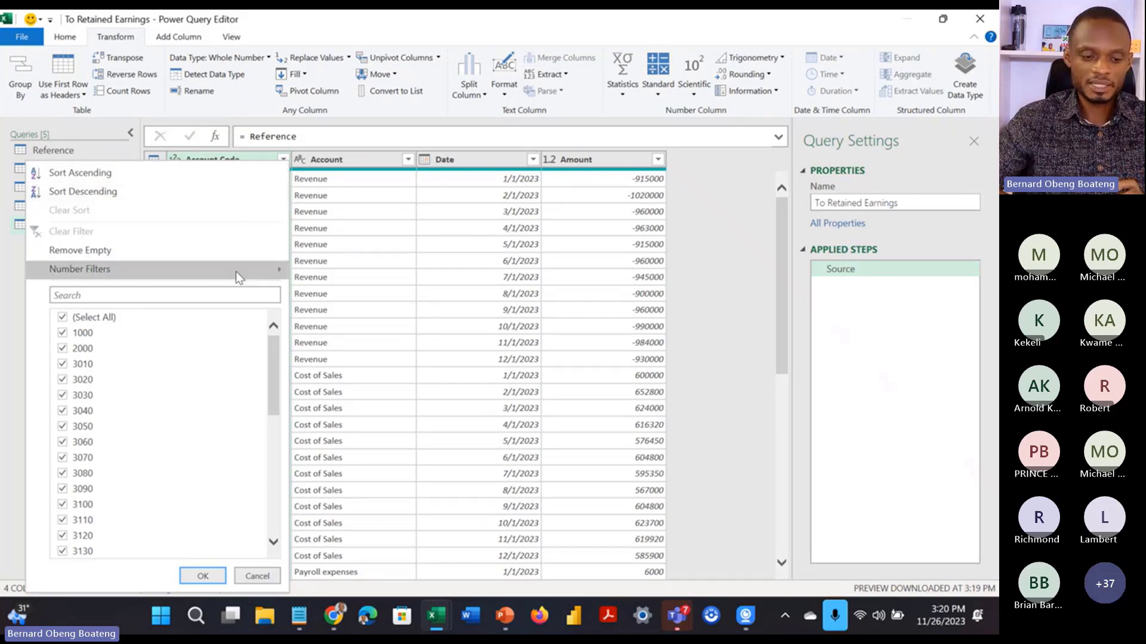
pyautogui.moveTo(236, 271)
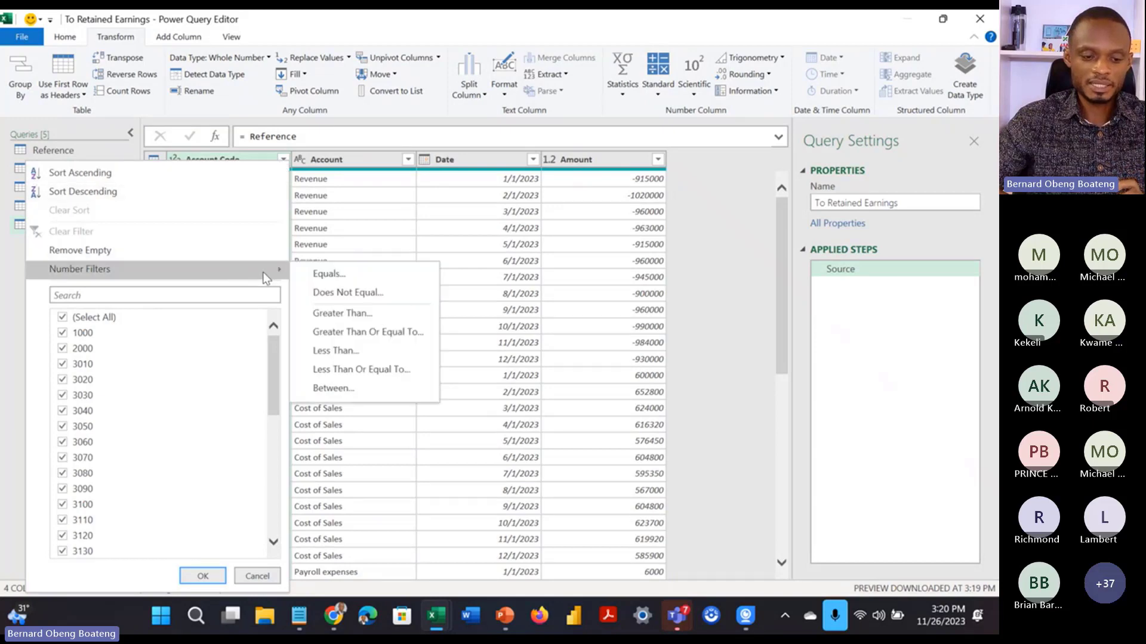
pyautogui.click(320, 349)
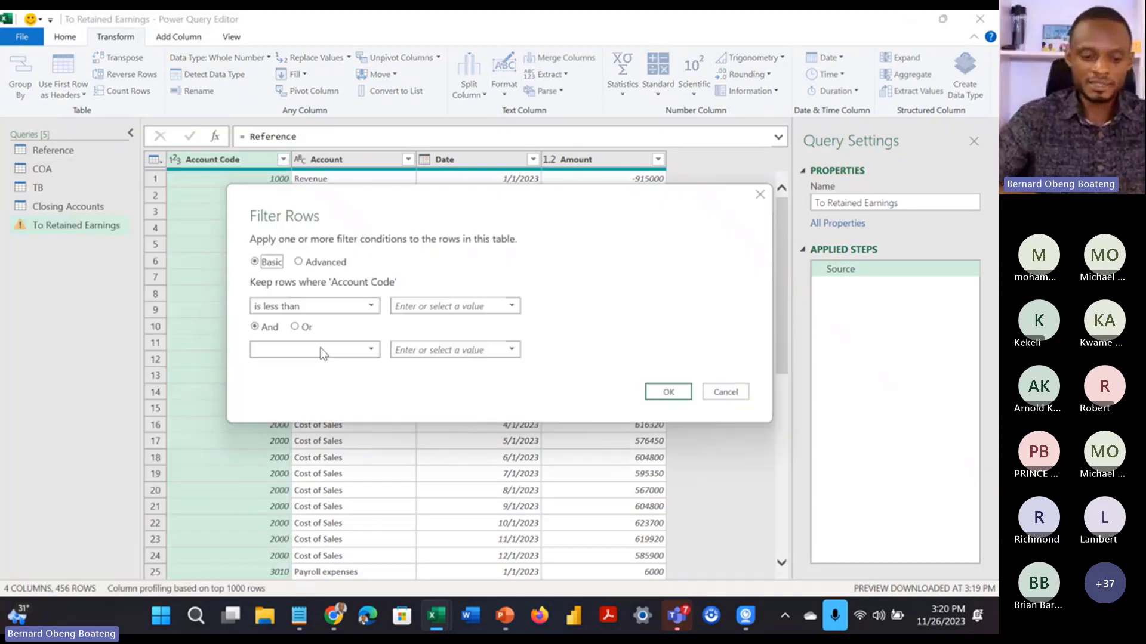
pyautogui.click(452, 306)
pyautogui.write('10000')
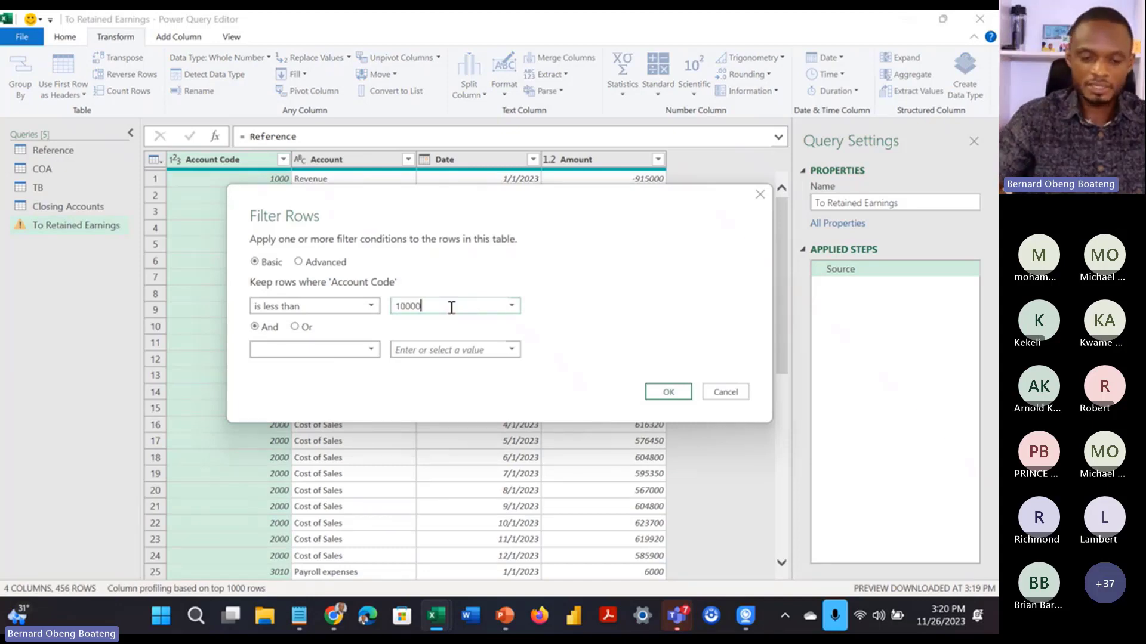
pyautogui.click(649, 393)
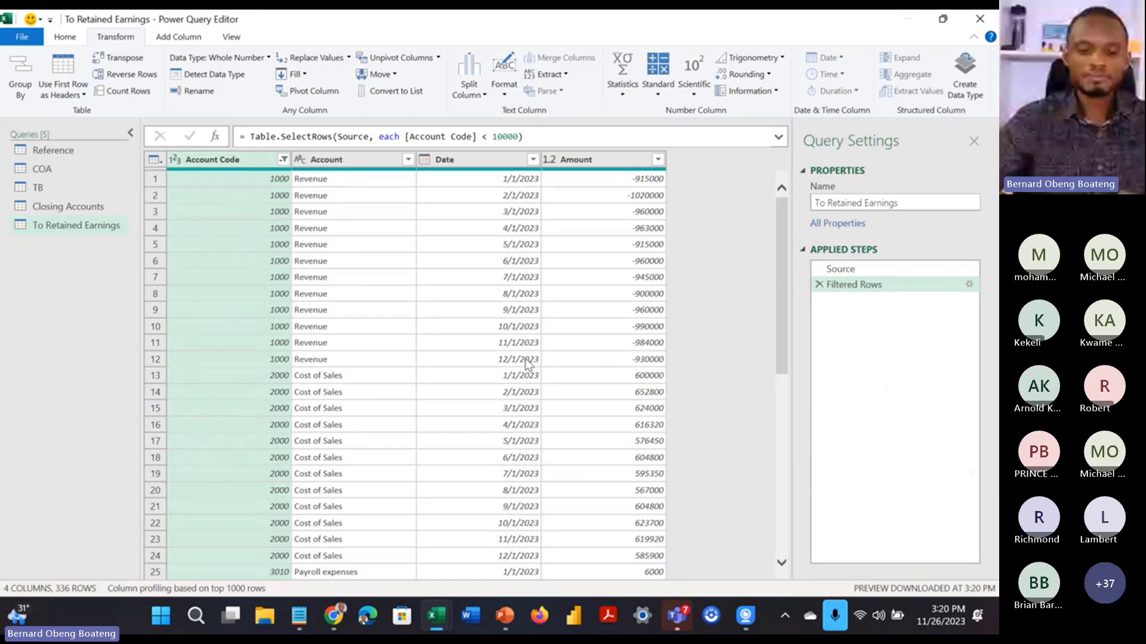
# Step: Group the To Retained Earnings rows by Date, with a new Amount column that sums Amount
pyautogui.click(498, 160)
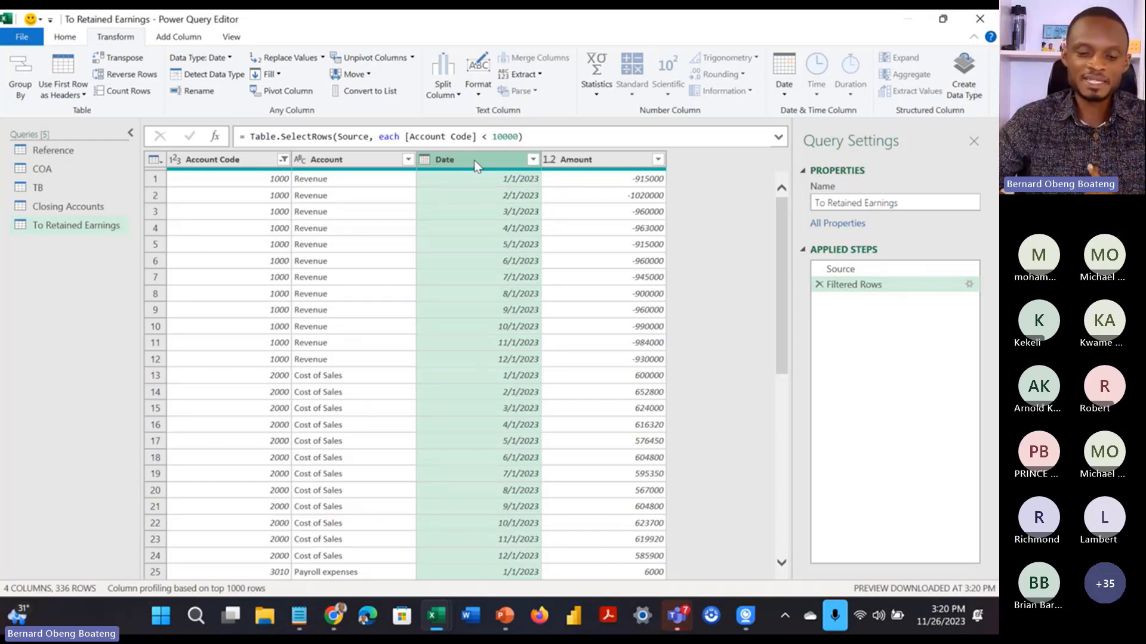
pyautogui.rightClick(476, 162)
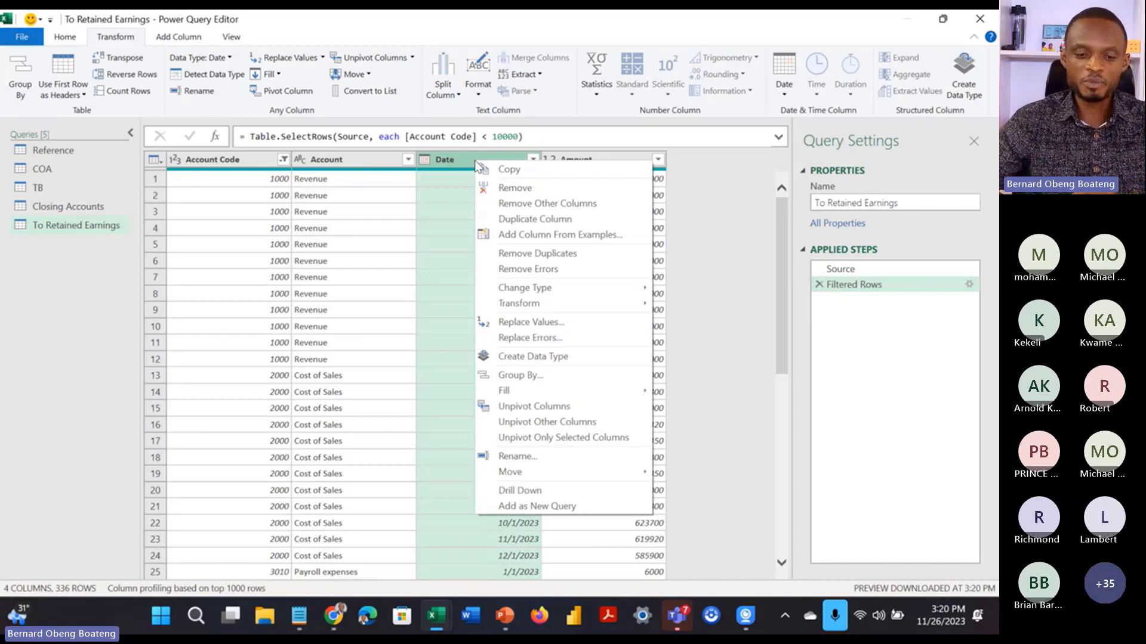
pyautogui.click(519, 375)
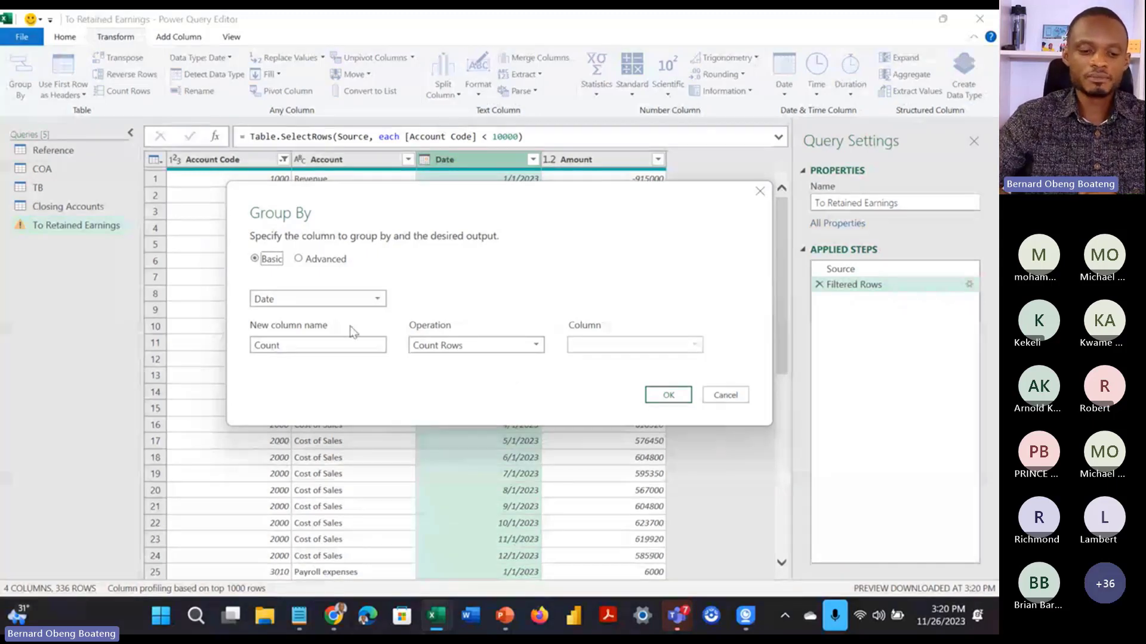
pyautogui.moveTo(322, 346); pyautogui.dragTo(225, 348)
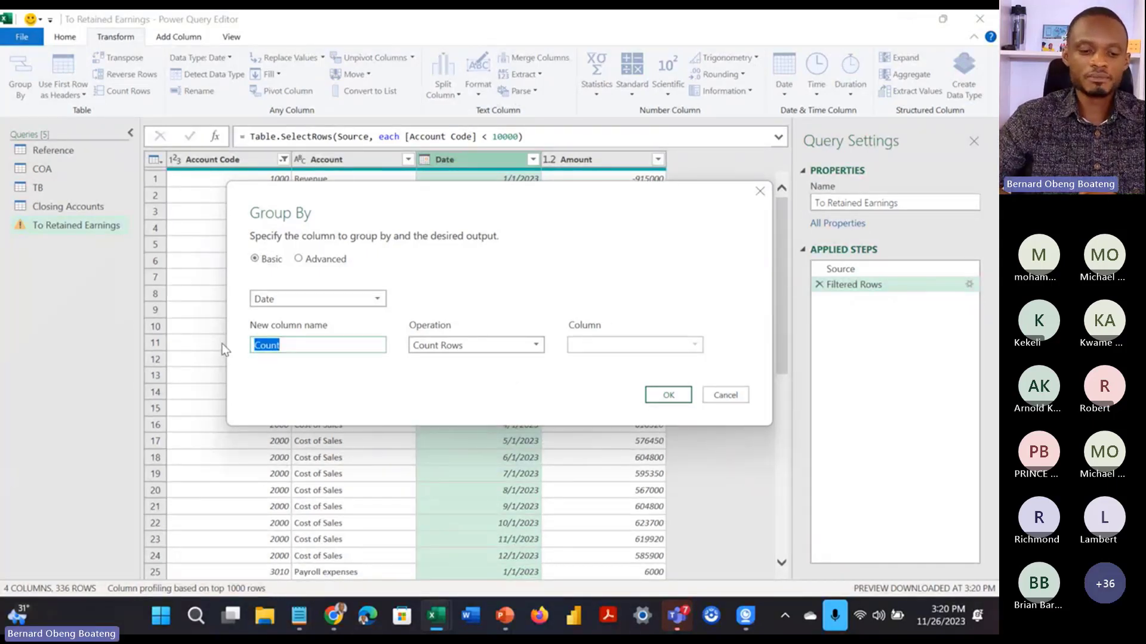
pyautogui.write('Amount')
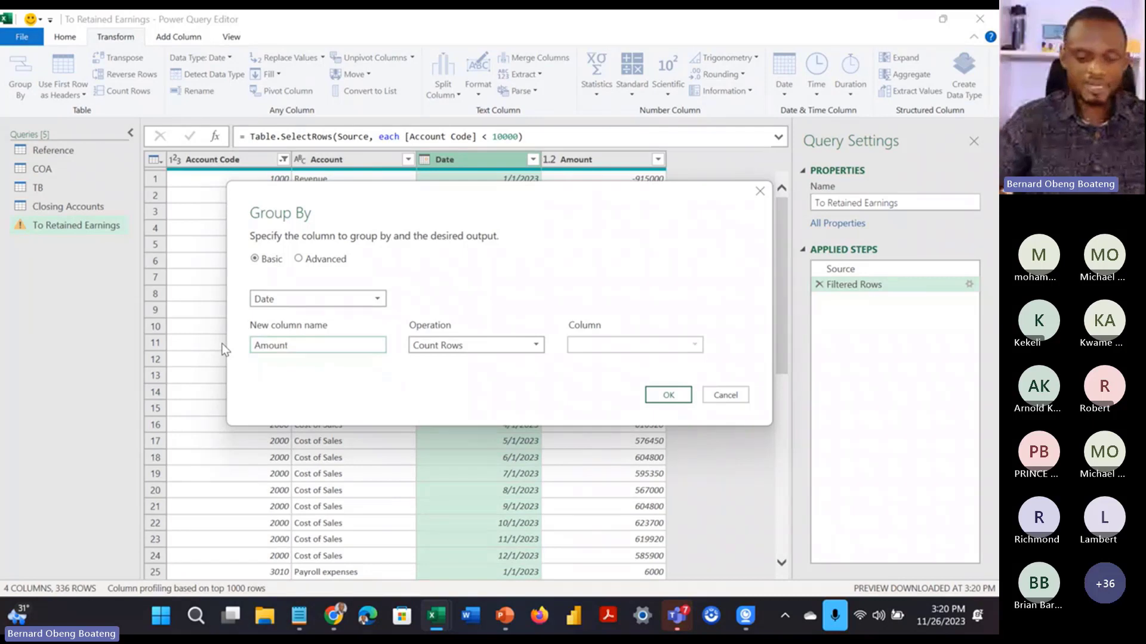
pyautogui.click(430, 346)
pyautogui.click(431, 364)
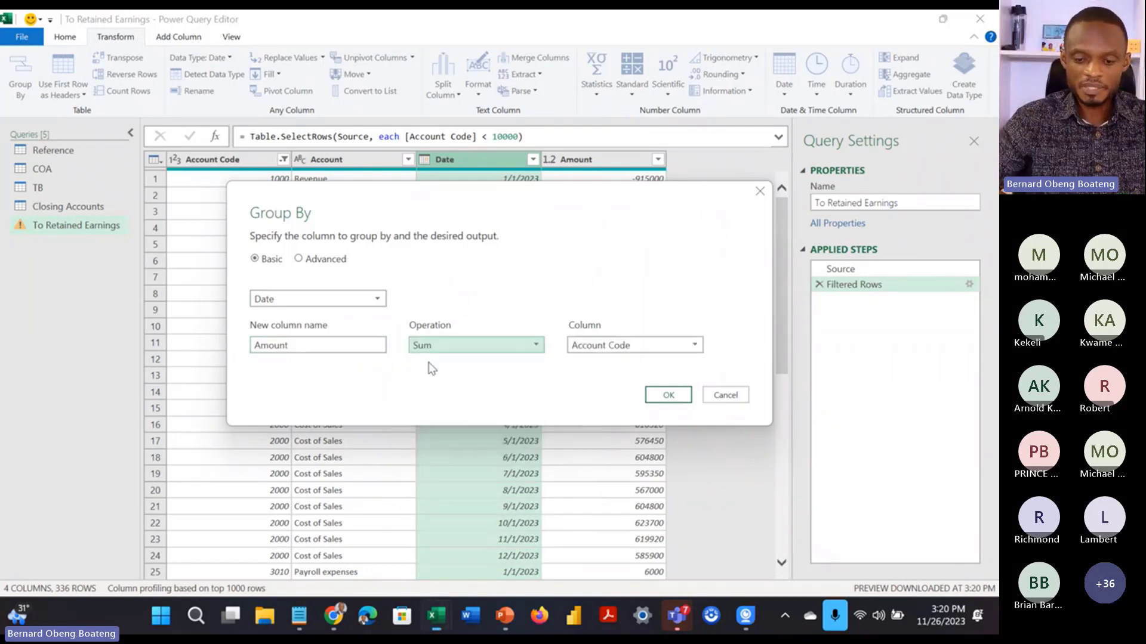
pyautogui.click(649, 340)
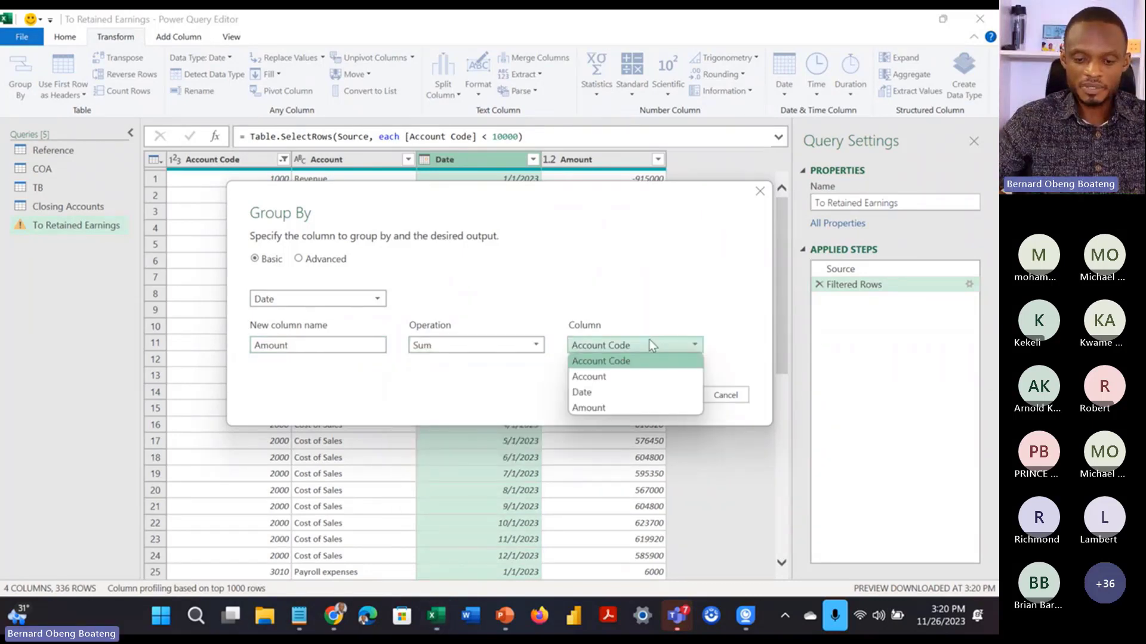
pyautogui.click(619, 407)
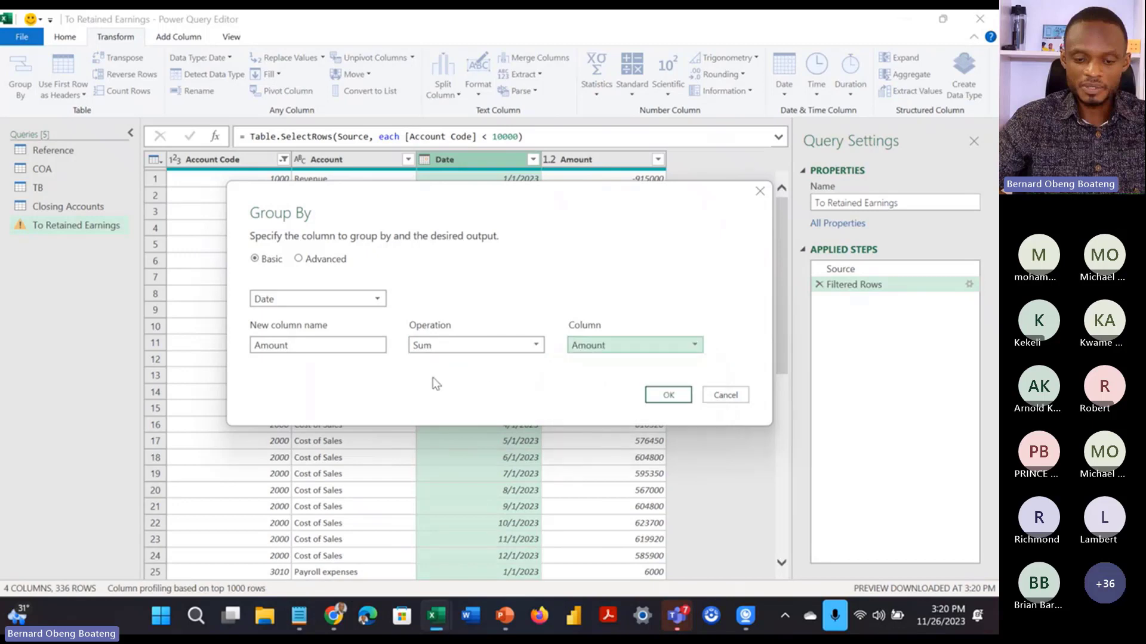
pyautogui.click(663, 395)
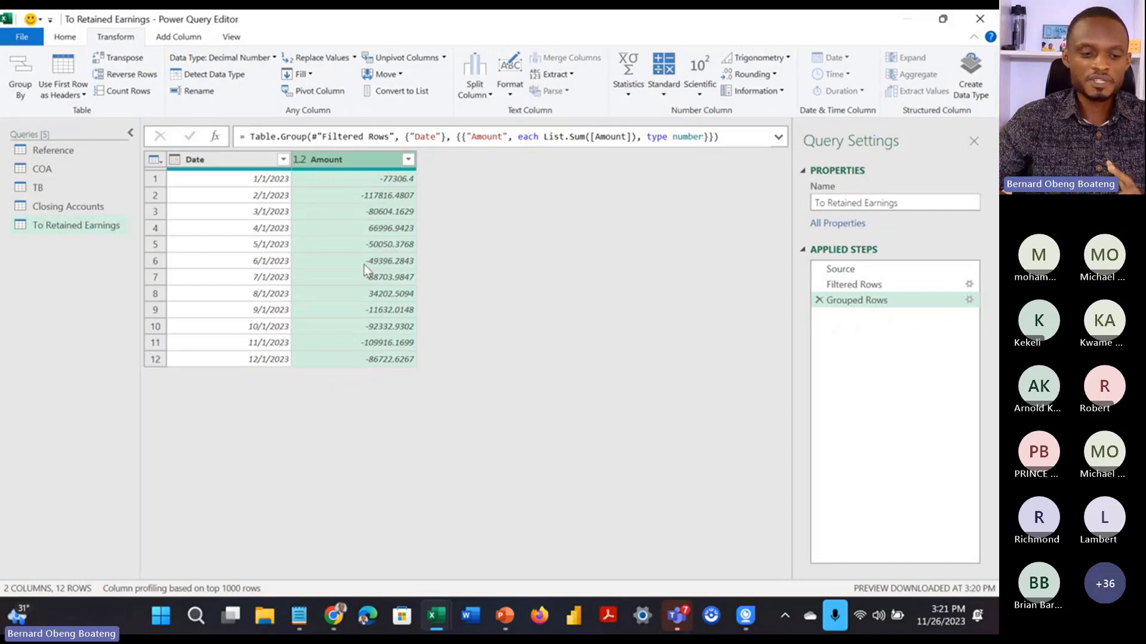
# Step: Compare with the TB query's columns and add a custom column named Account with the formula "Retained Earnings" to the To Retained Earnings query
pyautogui.click(98, 191)
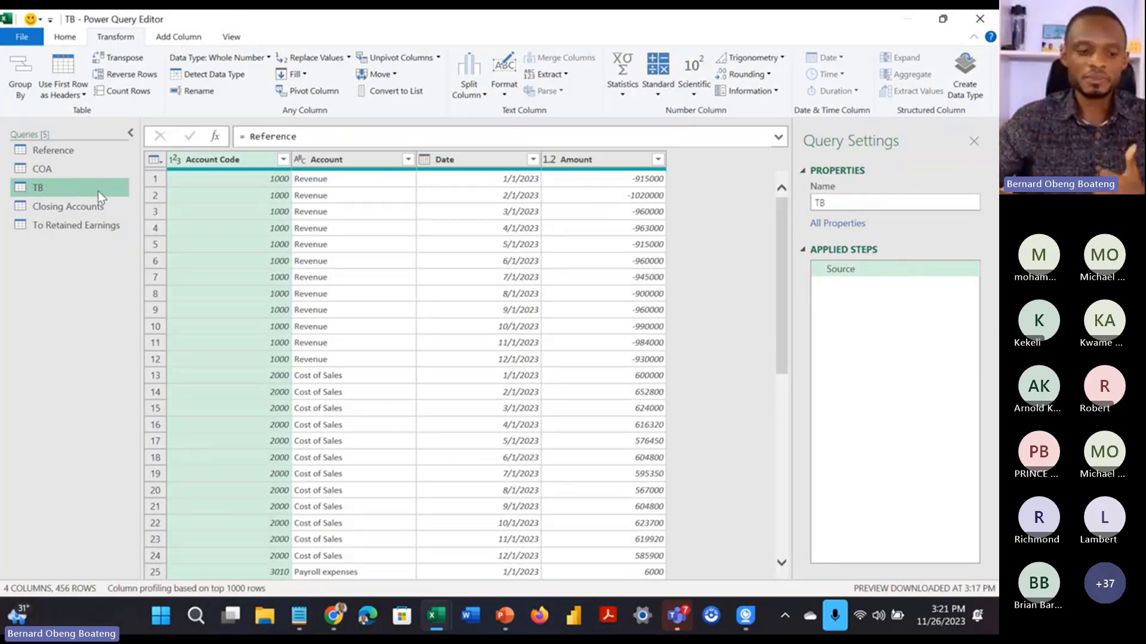
pyautogui.click(86, 232)
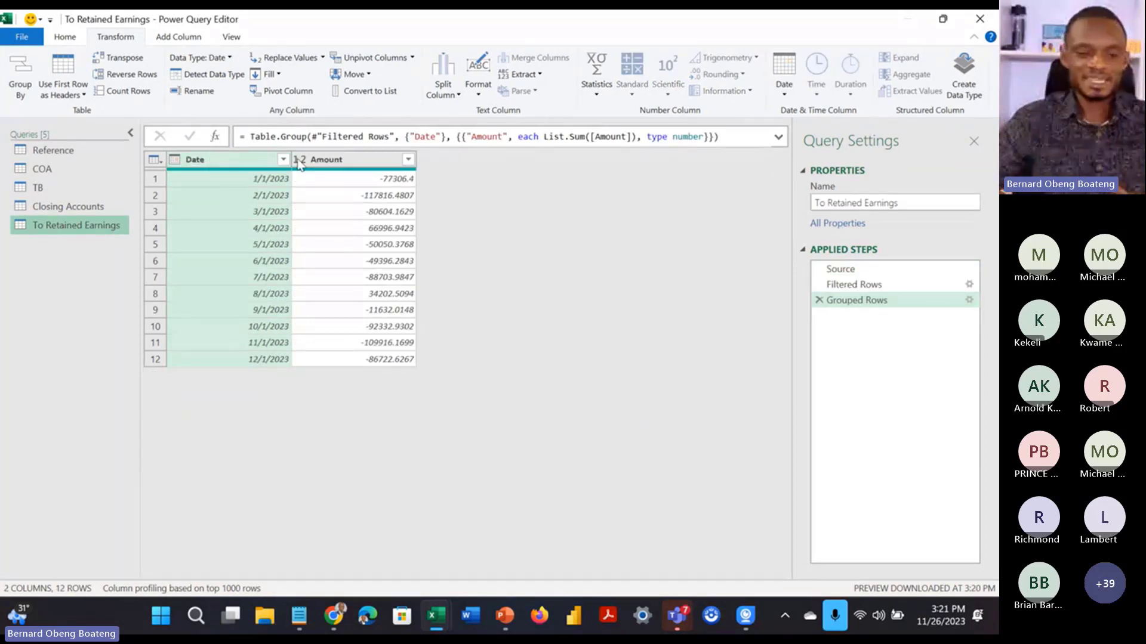
pyautogui.click(326, 160)
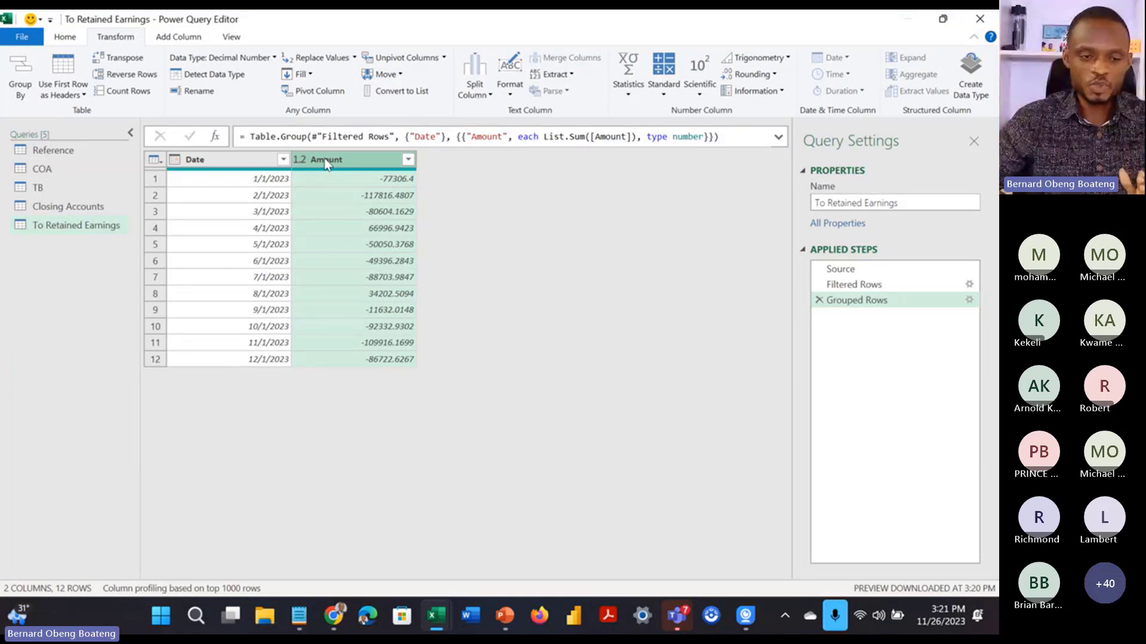
pyautogui.click(197, 44)
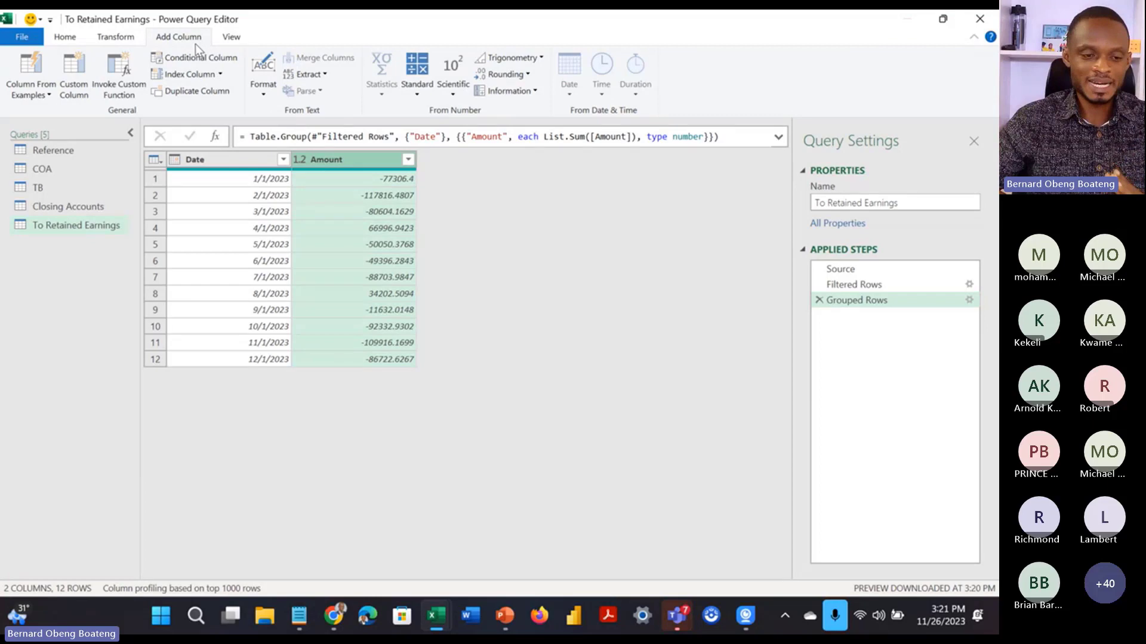
pyautogui.click(73, 70)
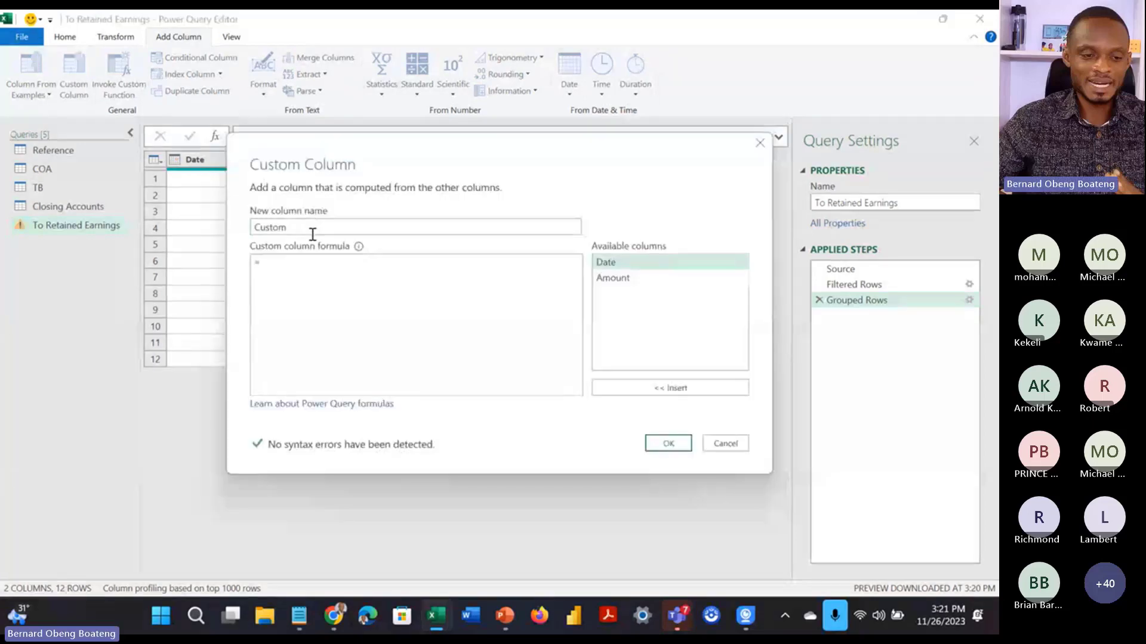
pyautogui.doubleClick(312, 235)
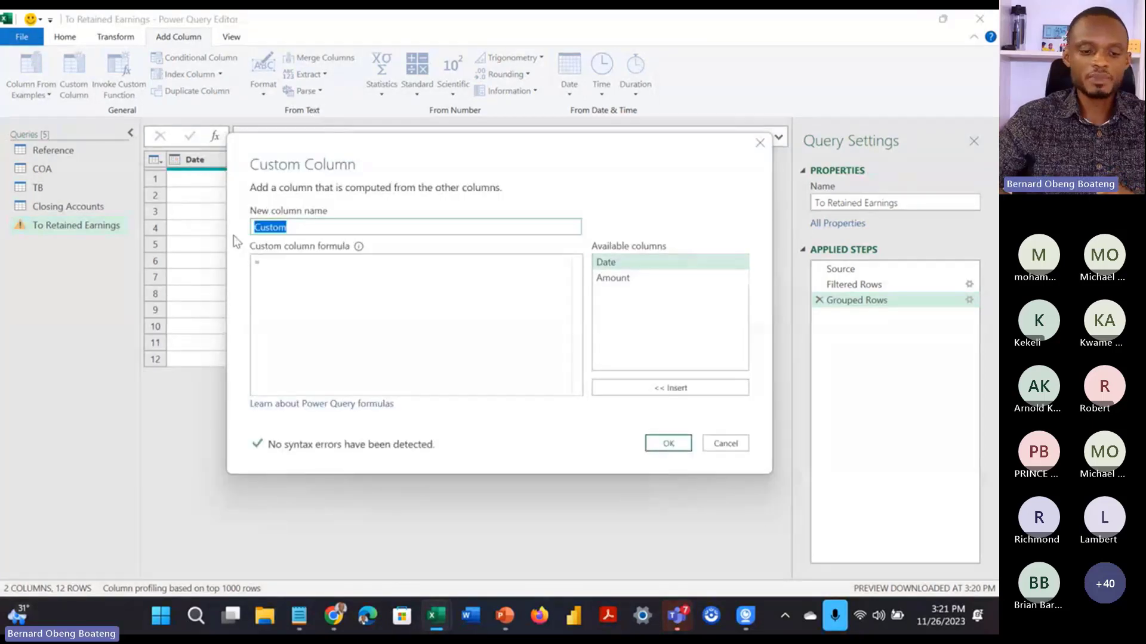
pyautogui.write('Accoun')
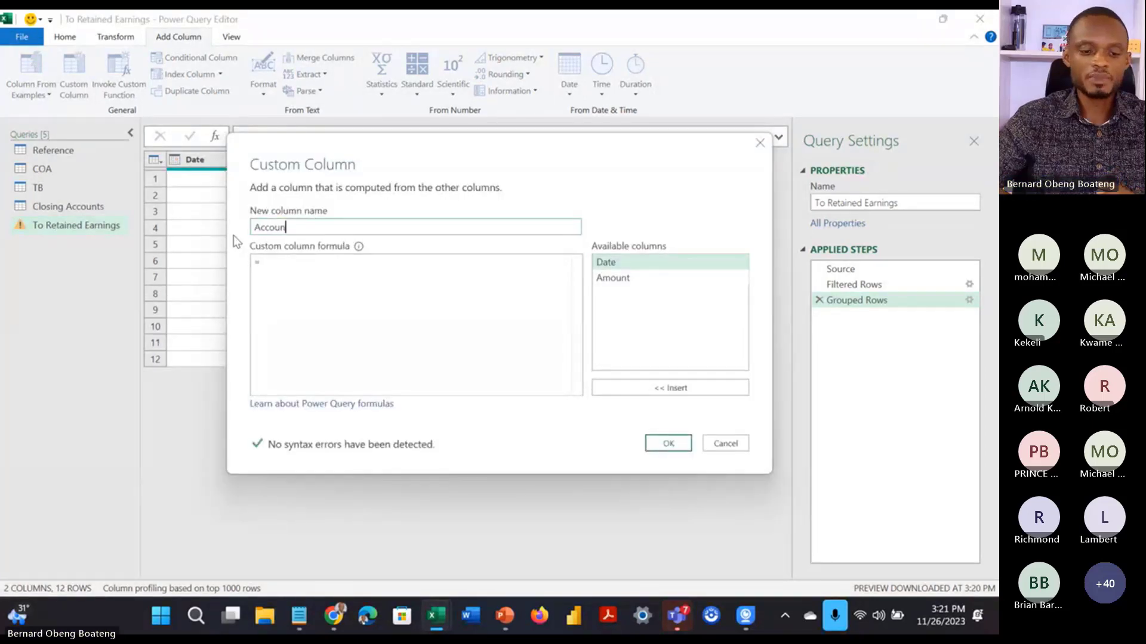
pyautogui.write('t')
pyautogui.click(273, 262)
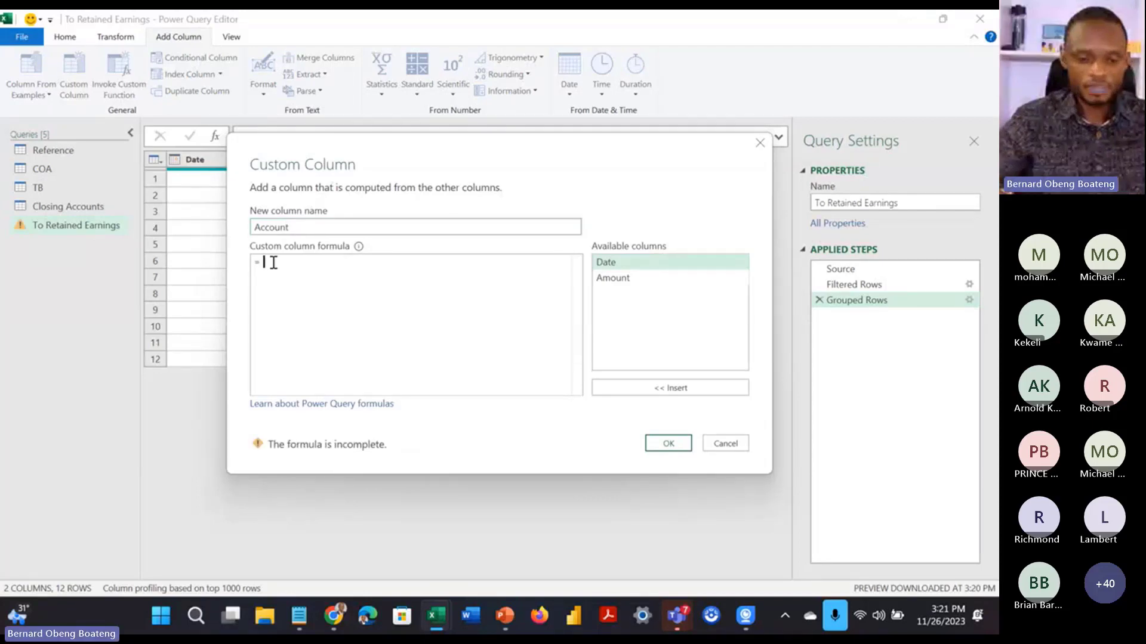
pyautogui.write('"Re')
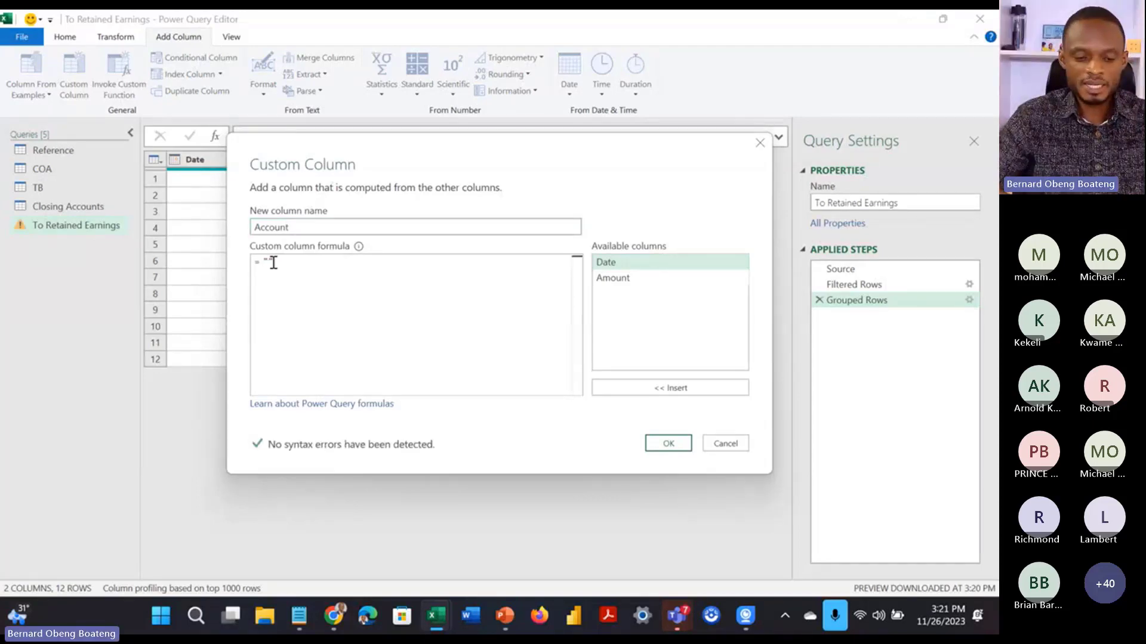
pyautogui.write('tai')
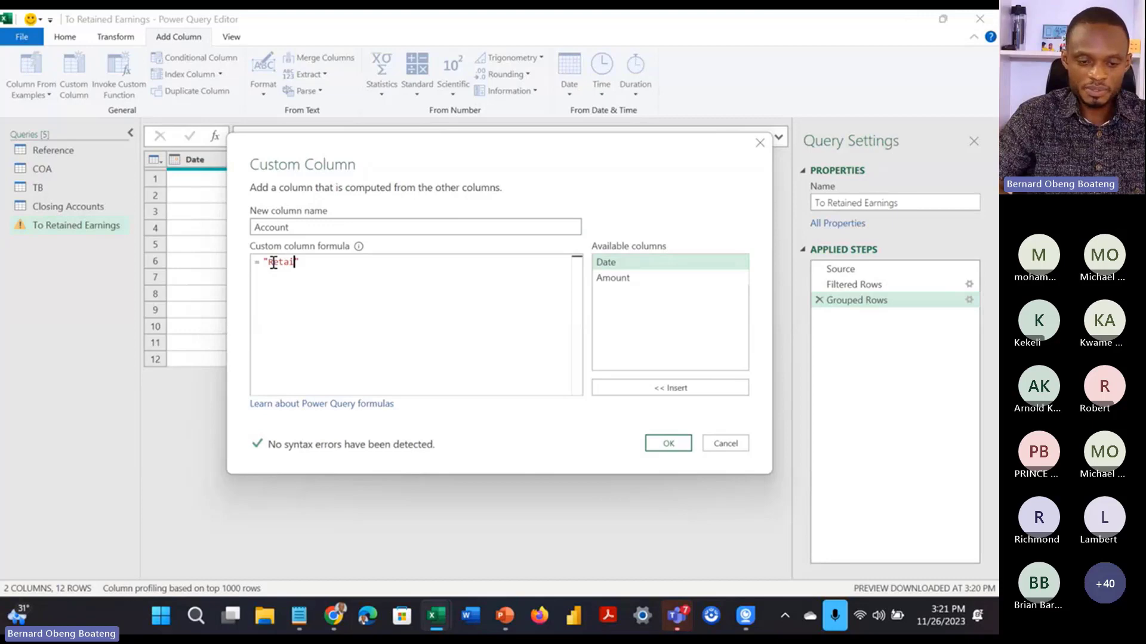
pyautogui.write('ned Earnings')
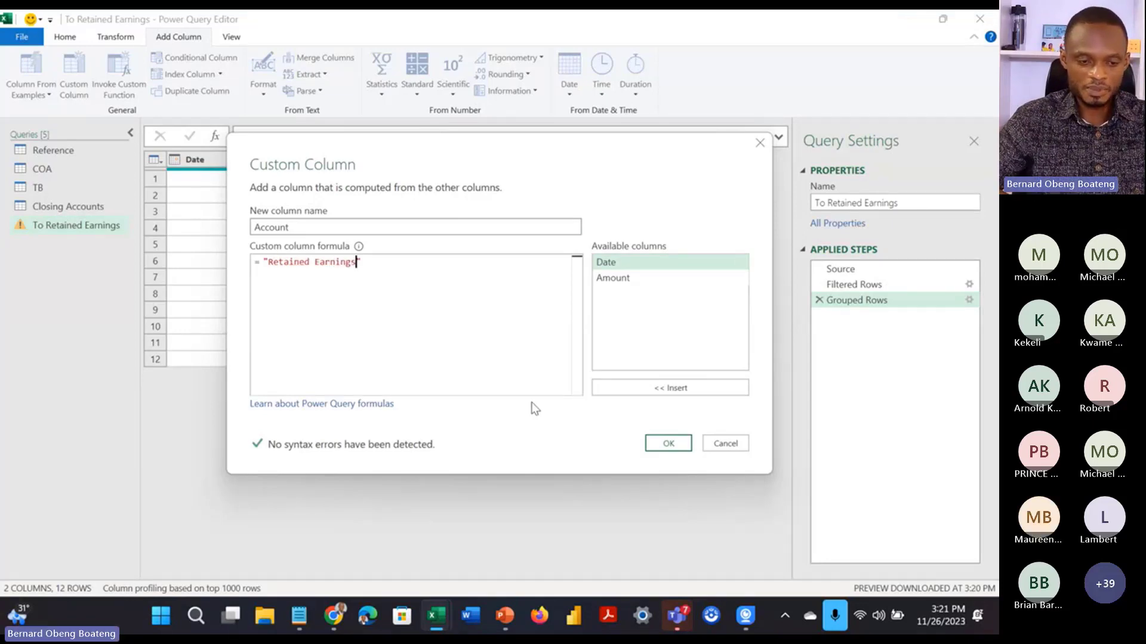
pyautogui.click(667, 444)
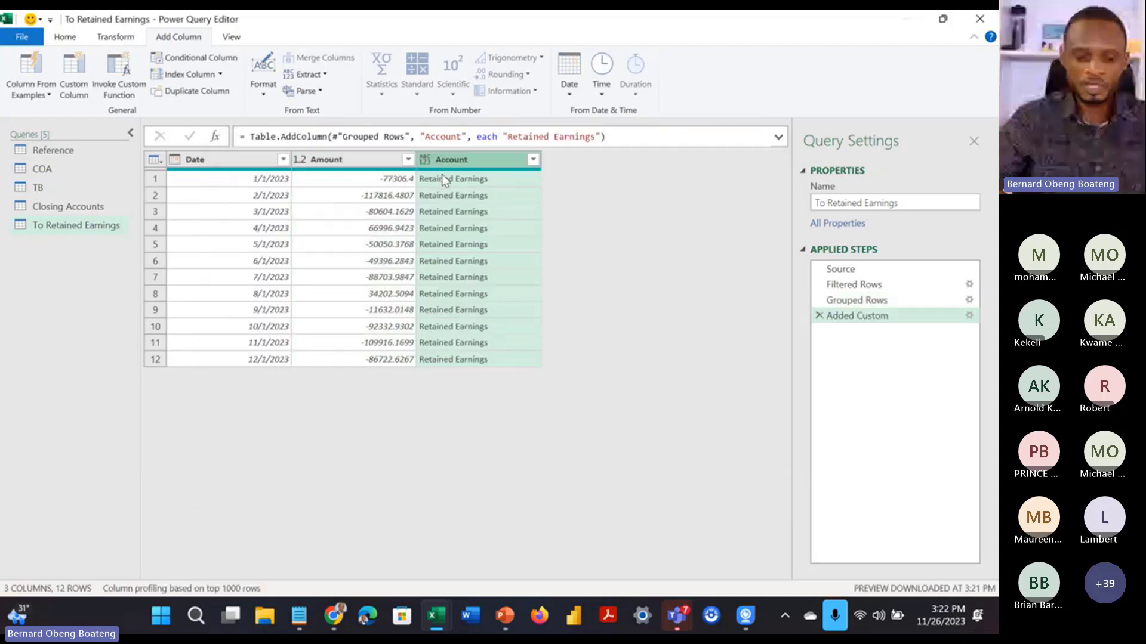
# Step: Check the Account column's type in the TB query and set the To Retained Earnings query's Account column to Text
pyautogui.click(42, 187)
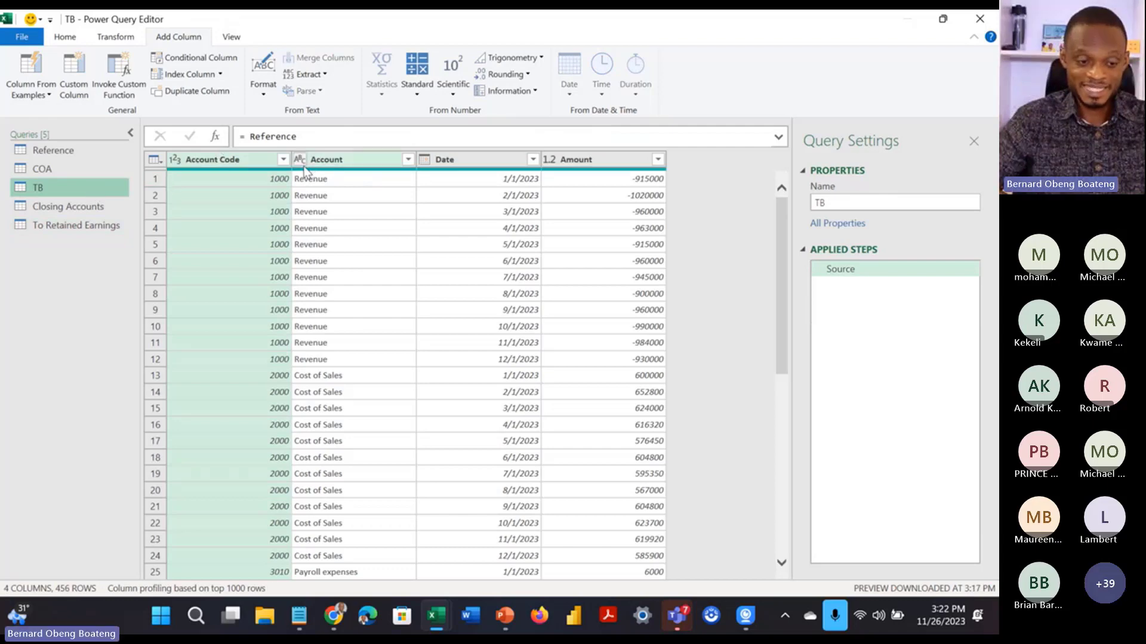
pyautogui.click(112, 226)
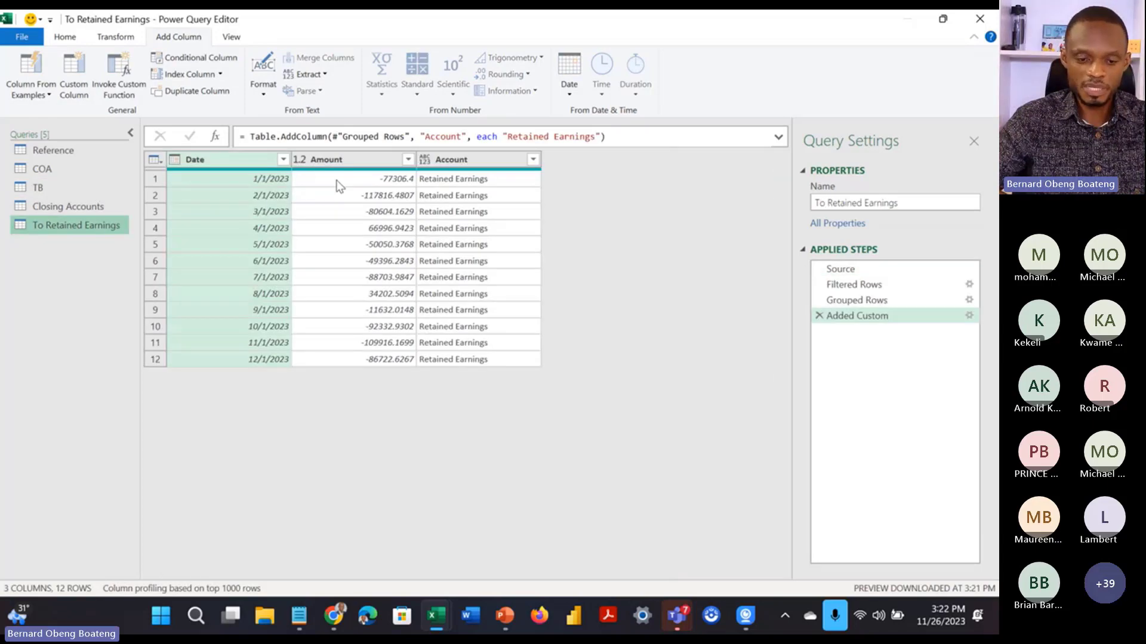
pyautogui.click(424, 162)
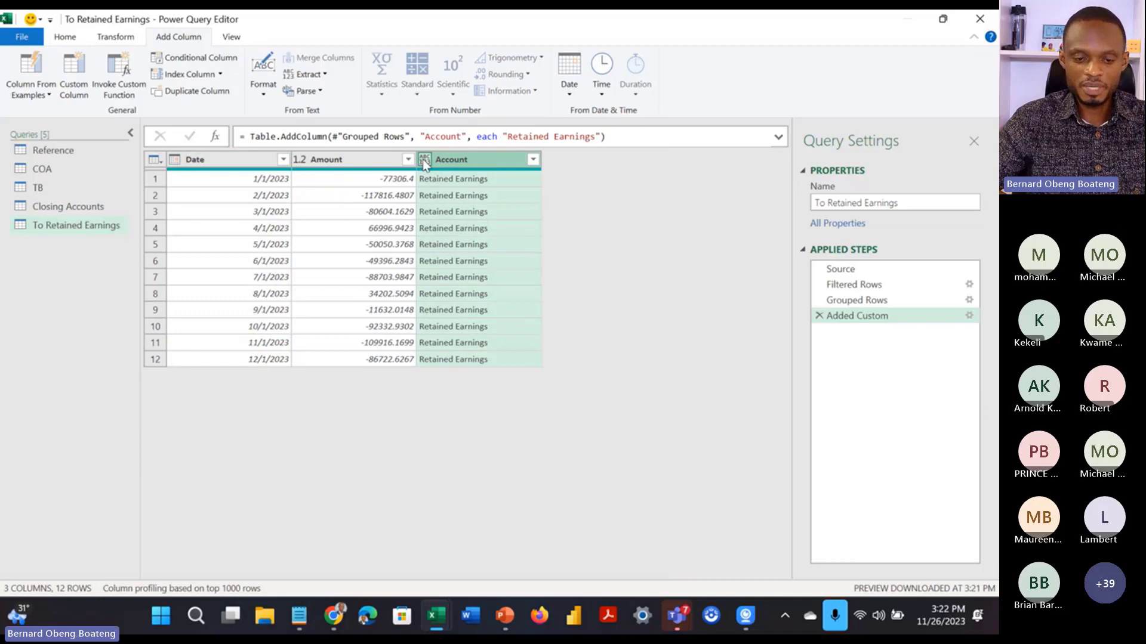
pyautogui.click(424, 163)
pyautogui.click(455, 316)
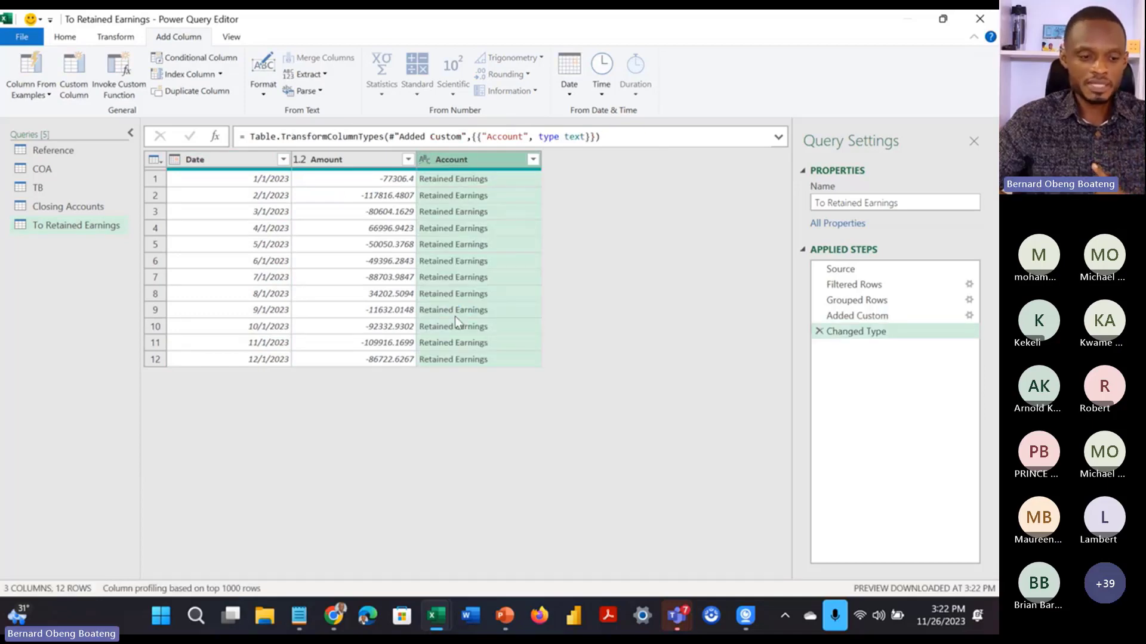
# Step: Add a custom column named Account Code with the value 90000 to the To Retained Earnings query
pyautogui.click(81, 190)
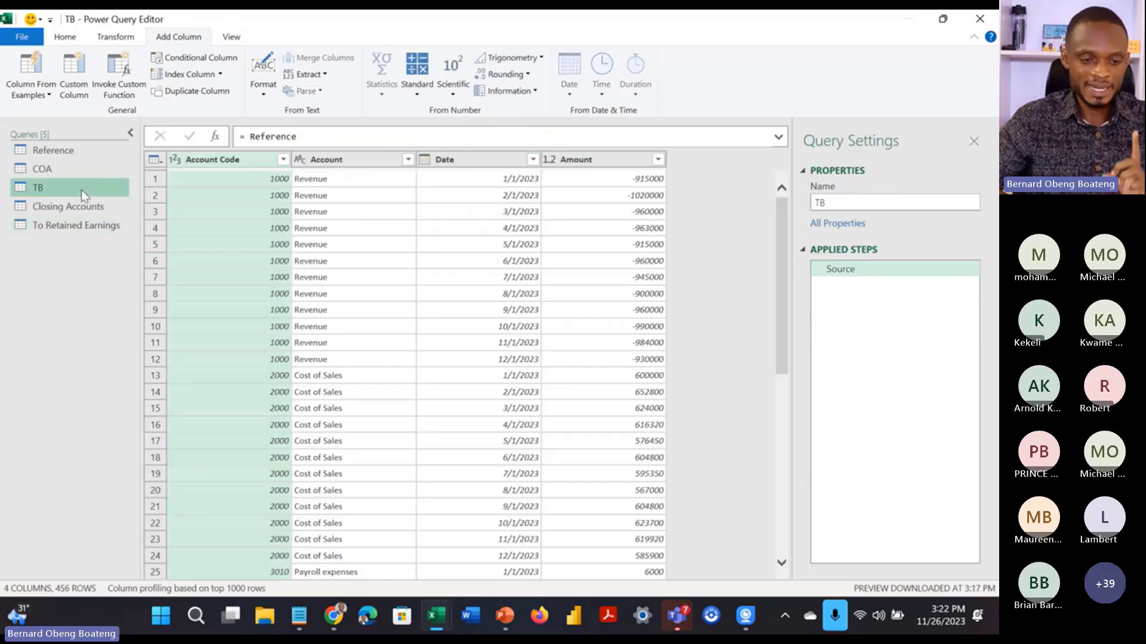
pyautogui.click(82, 226)
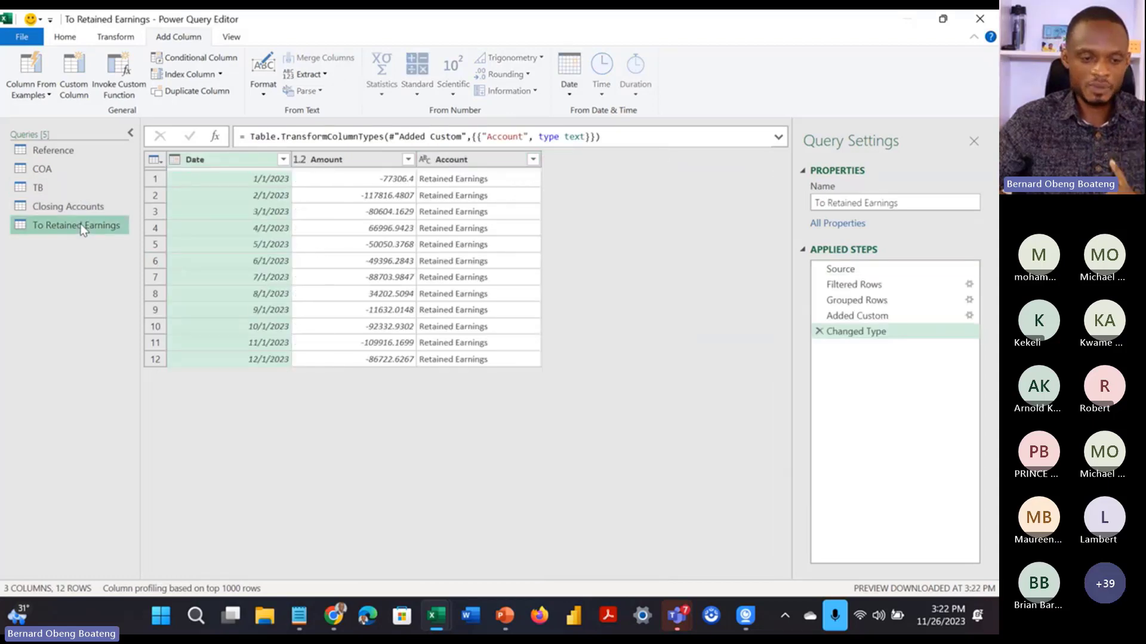
pyautogui.click(74, 81)
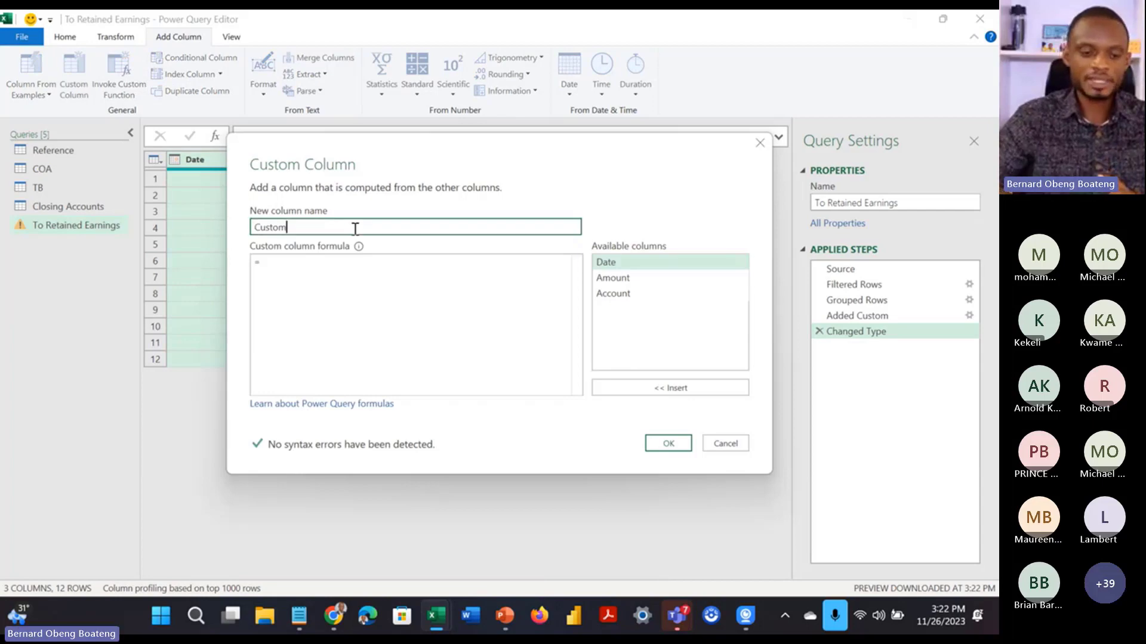
pyautogui.moveTo(354, 228); pyautogui.dragTo(228, 226)
pyautogui.write('Account ')
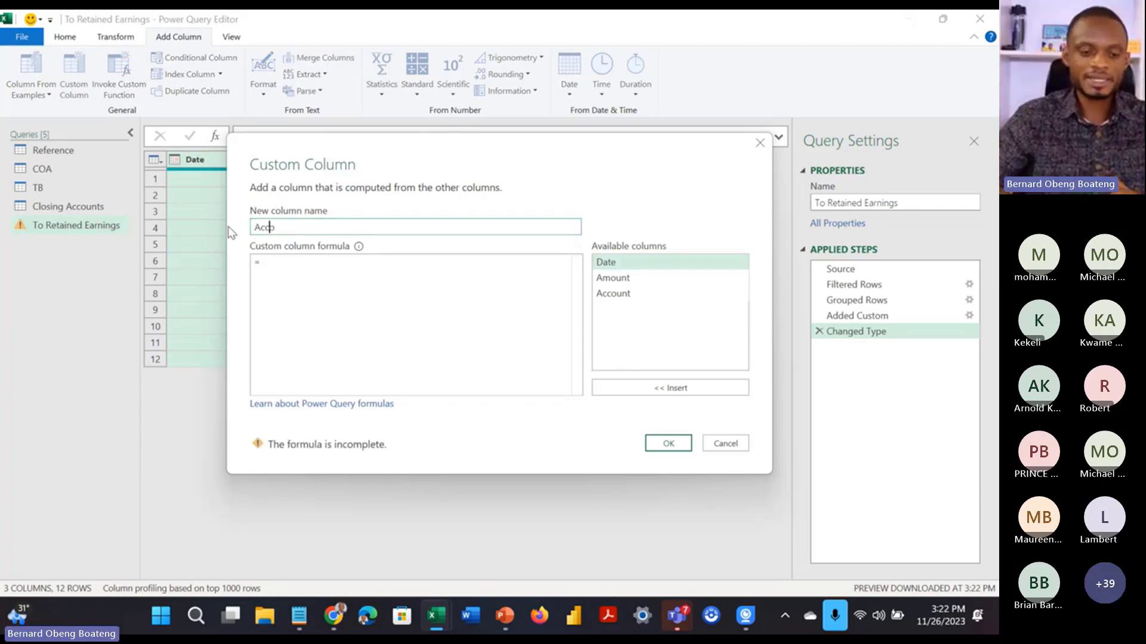
pyautogui.write('Code')
pyautogui.click(264, 262)
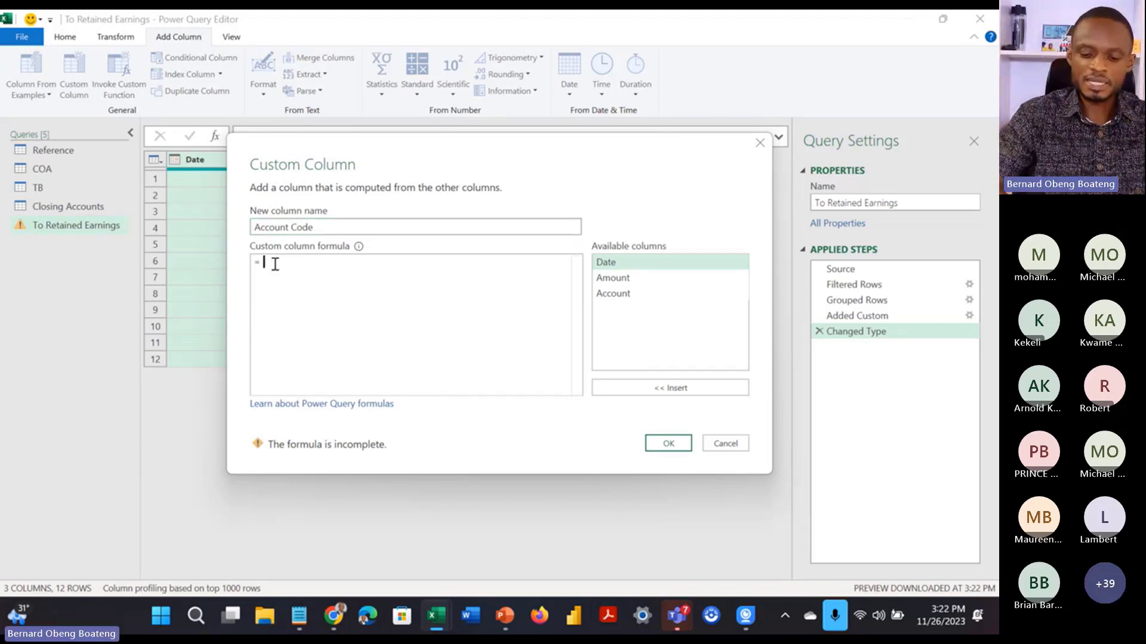
pyautogui.write('900000')
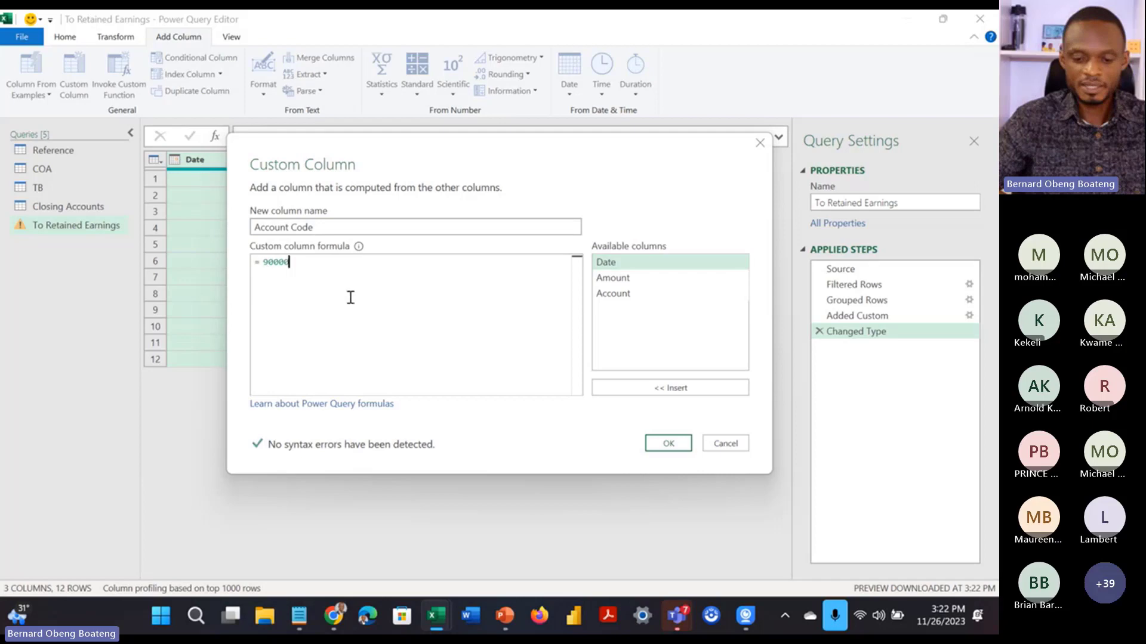
pyautogui.click(667, 443)
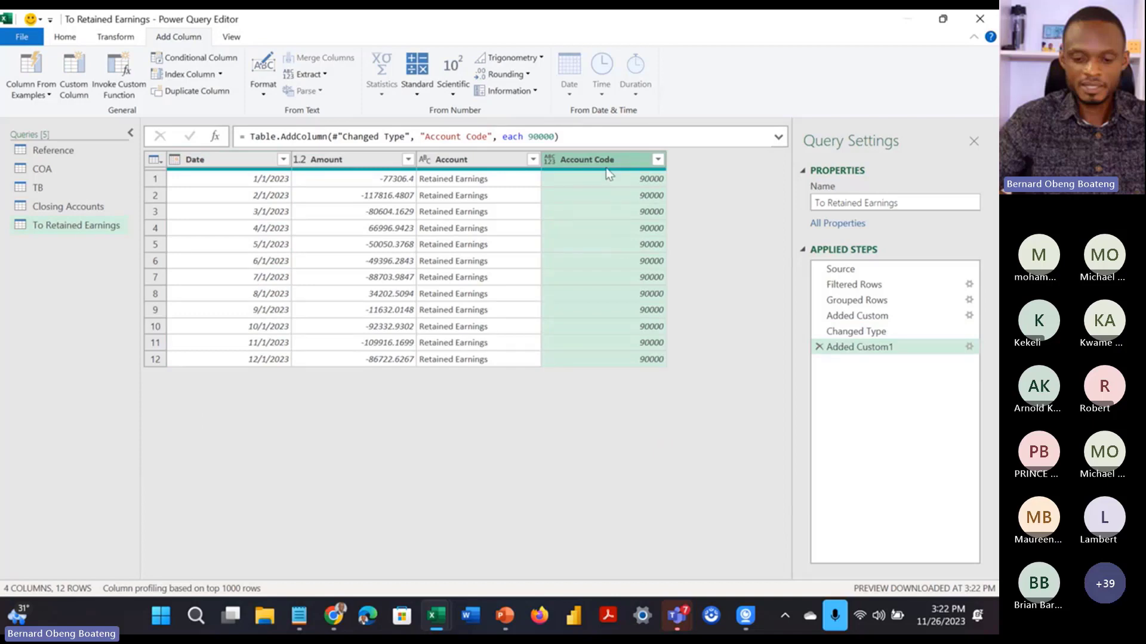
# Step: Check the Account Code type in the TB query and set the To Retained Earnings query's Account Code column to Whole Number
pyautogui.click(549, 160)
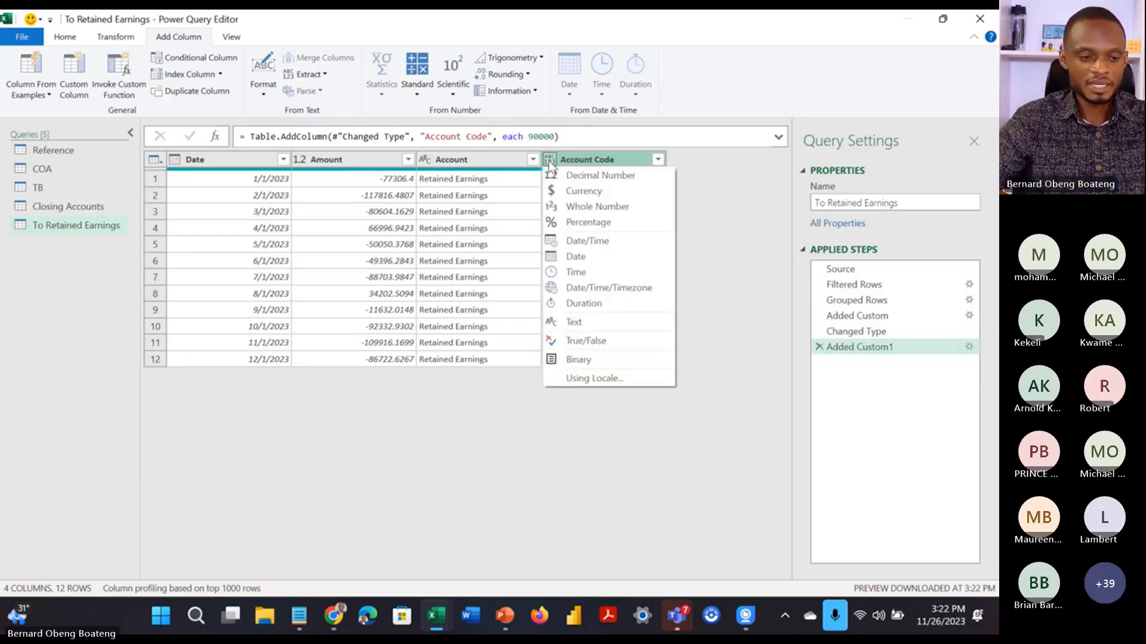
pyautogui.click(52, 194)
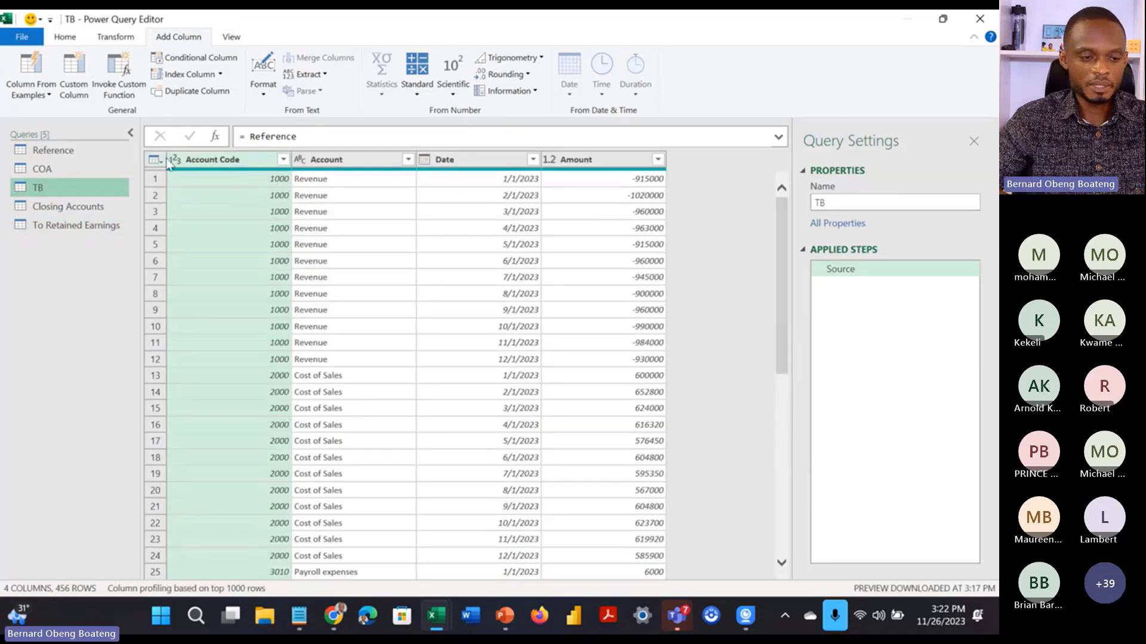
pyautogui.click(96, 225)
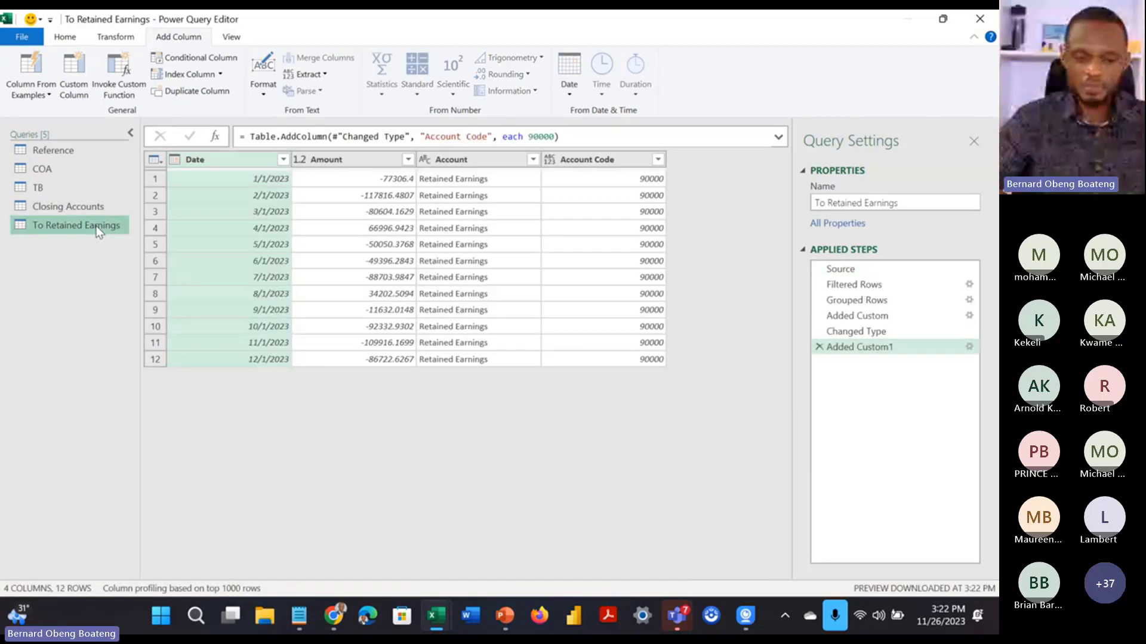
pyautogui.click(550, 161)
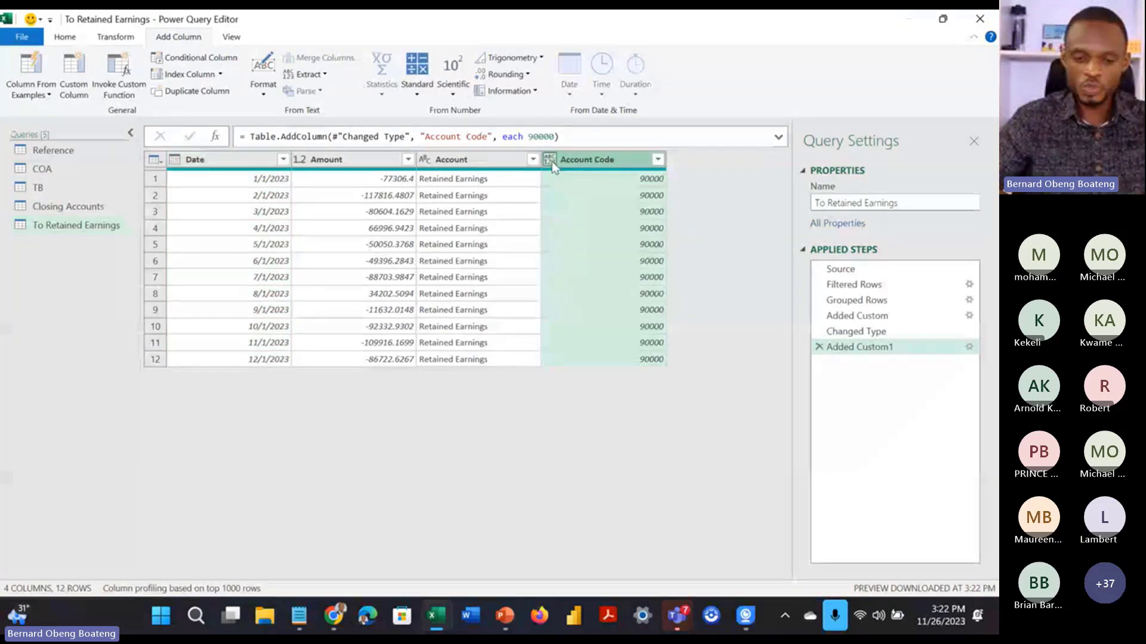
pyautogui.click(574, 206)
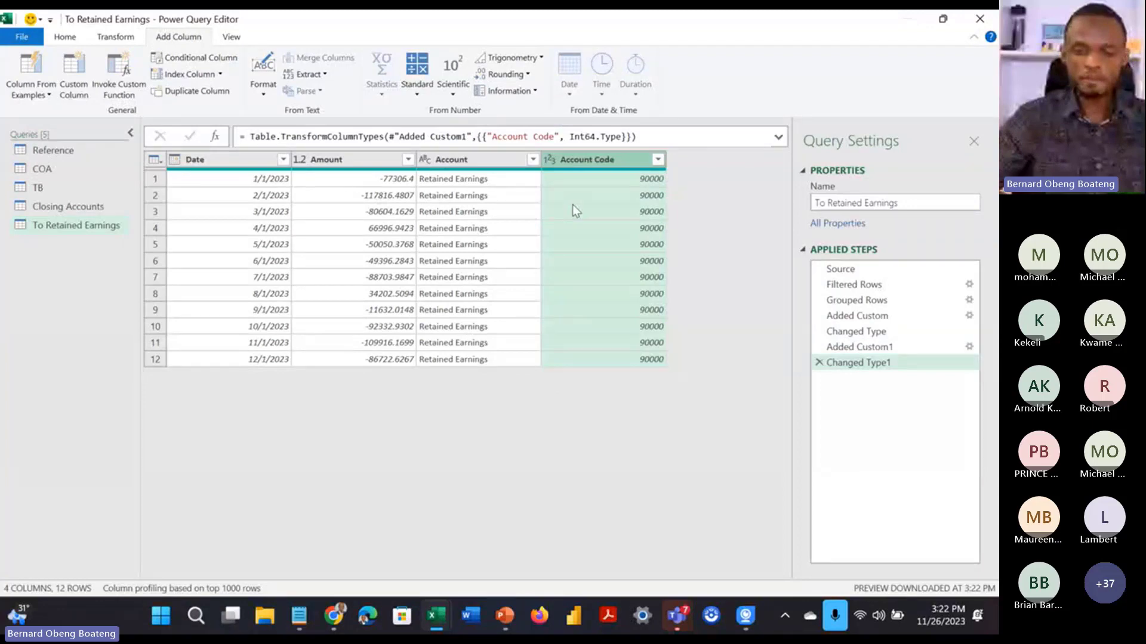
# Step: Add an index column starting from 1 to the To Retained Earnings query and start a custom column named C Amount
pyautogui.click(399, 166)
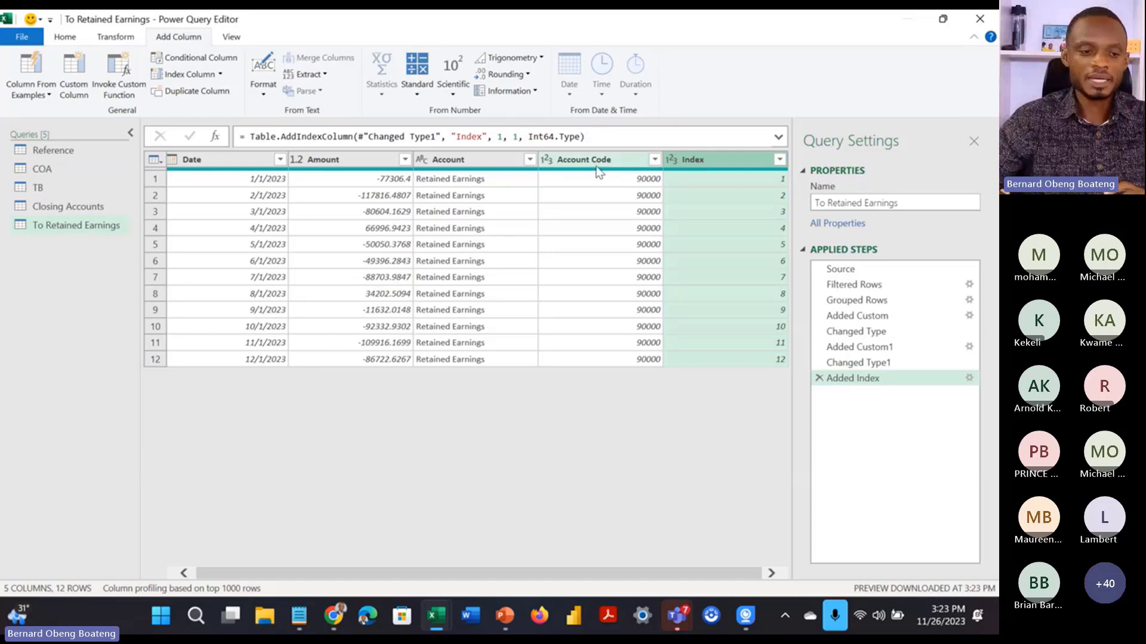
pyautogui.click(74, 90)
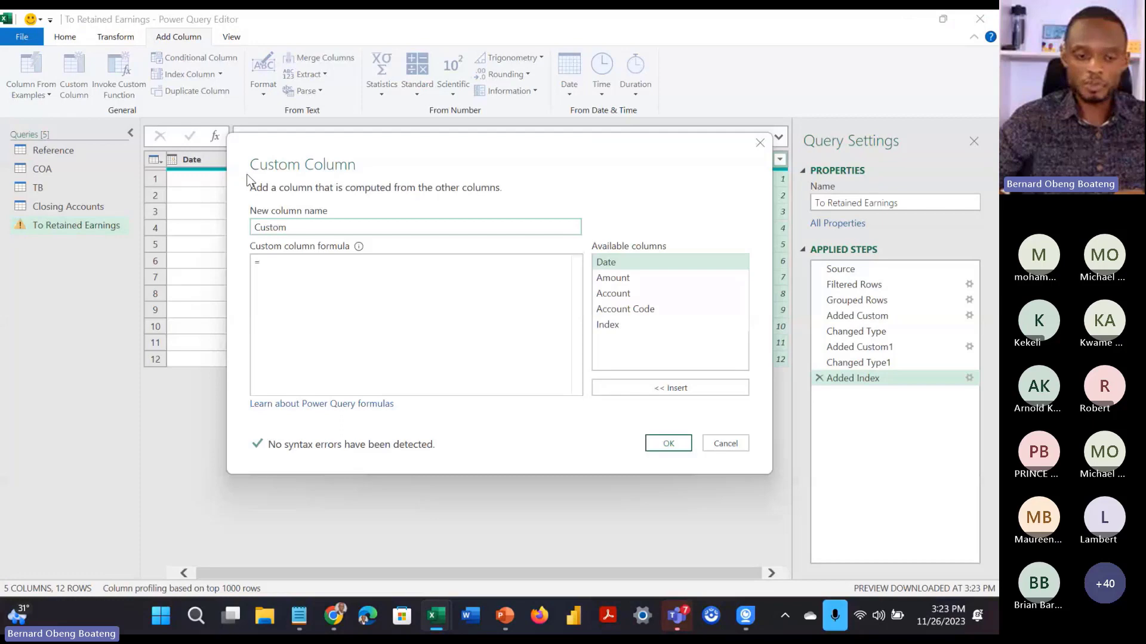
pyautogui.click(299, 225)
pyautogui.press('BackSpace')
pyautogui.press('BackSpace')
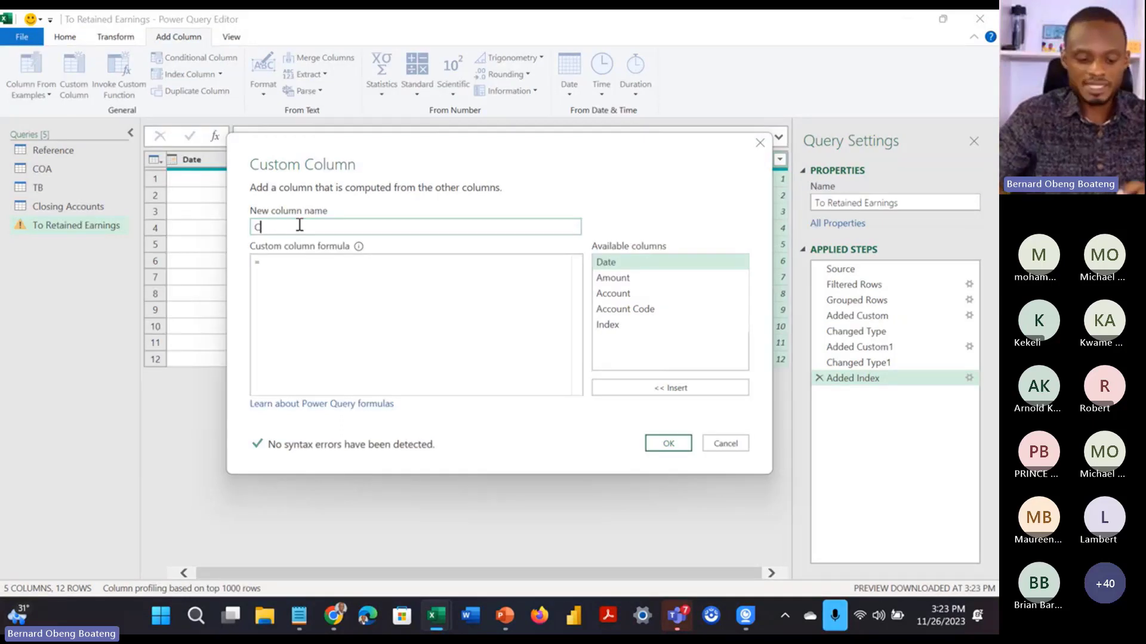
pyautogui.write('Amount')
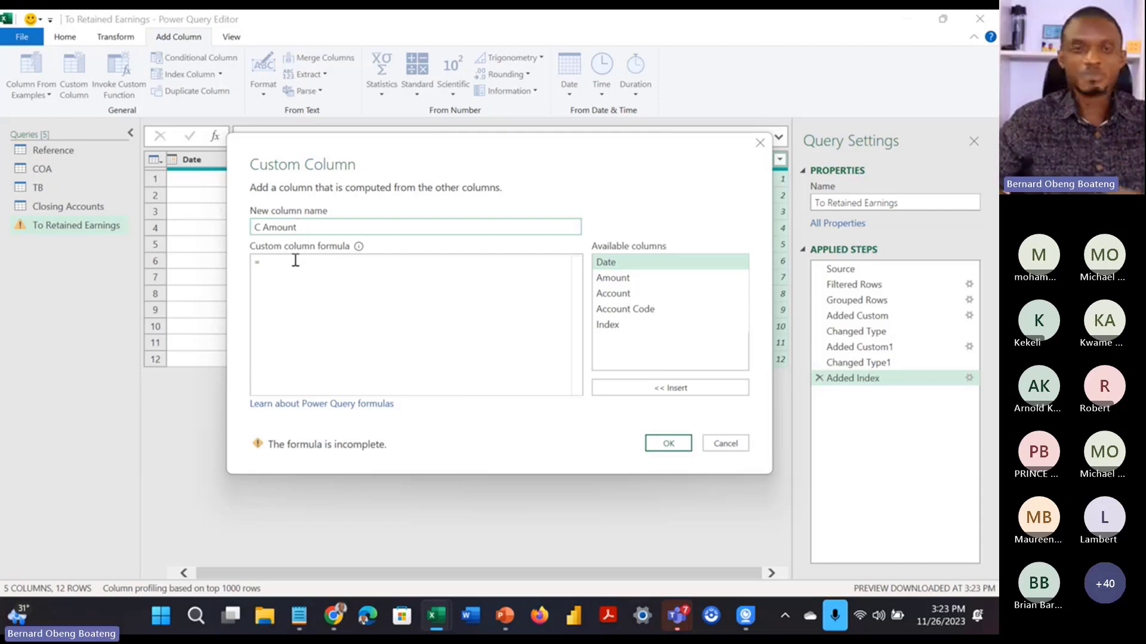
# Step: Begin the C Amount formula with List.Sum(List.FirstN(#"Added Index" to reference the index step
pyautogui.click(293, 274)
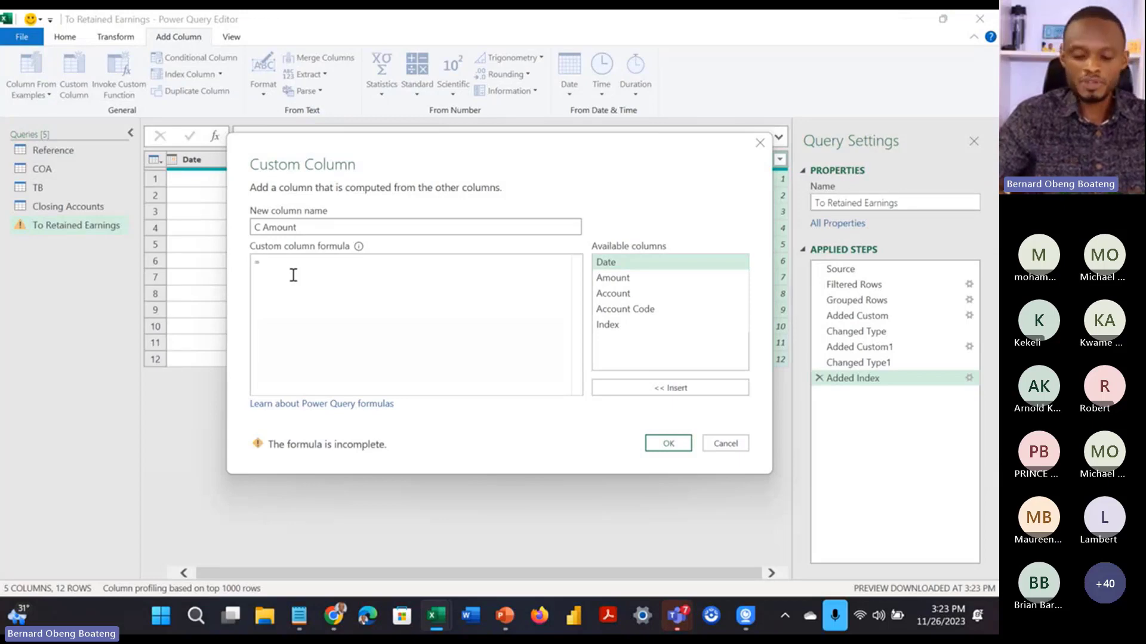
pyautogui.write('List')
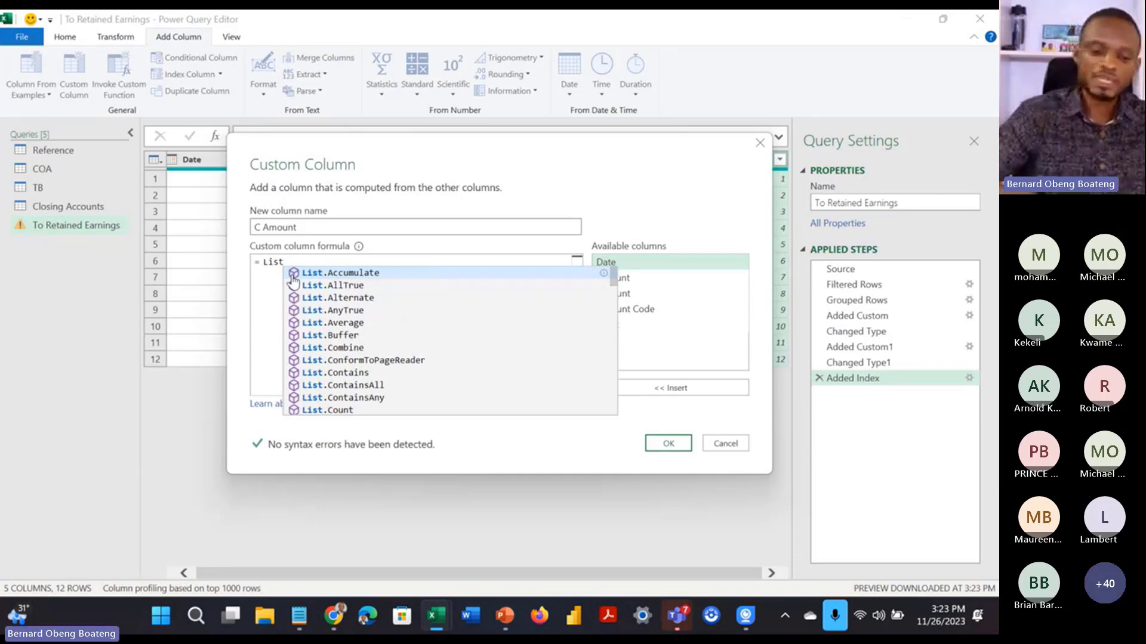
pyautogui.write('.Sum(')
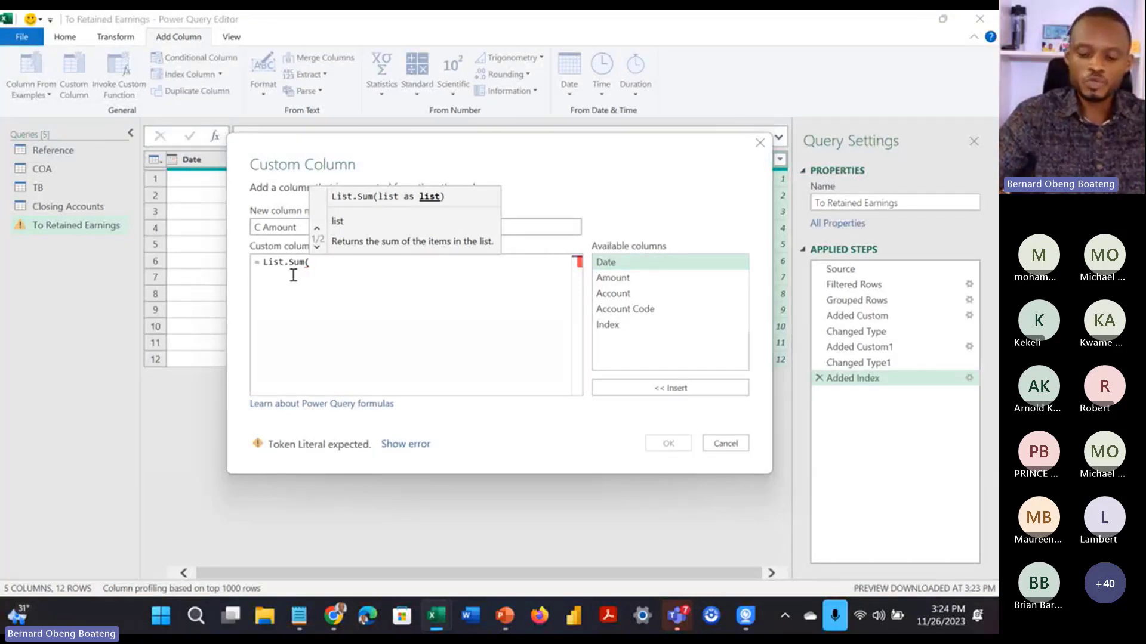
pyautogui.write('List')
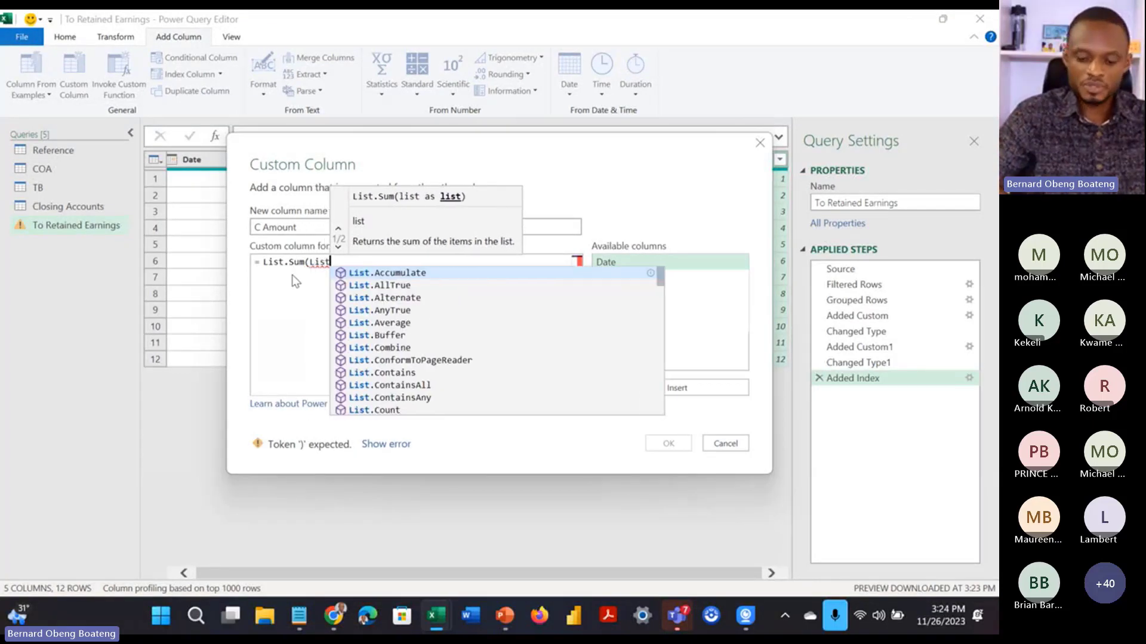
pyautogui.write('.FirstN')
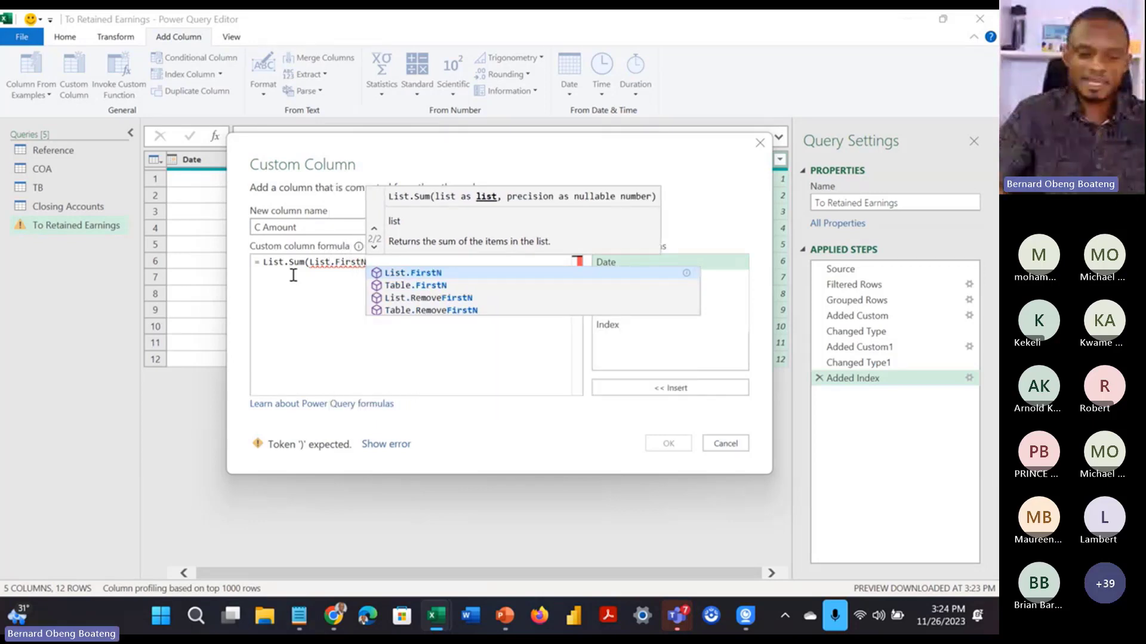
pyautogui.write('(')
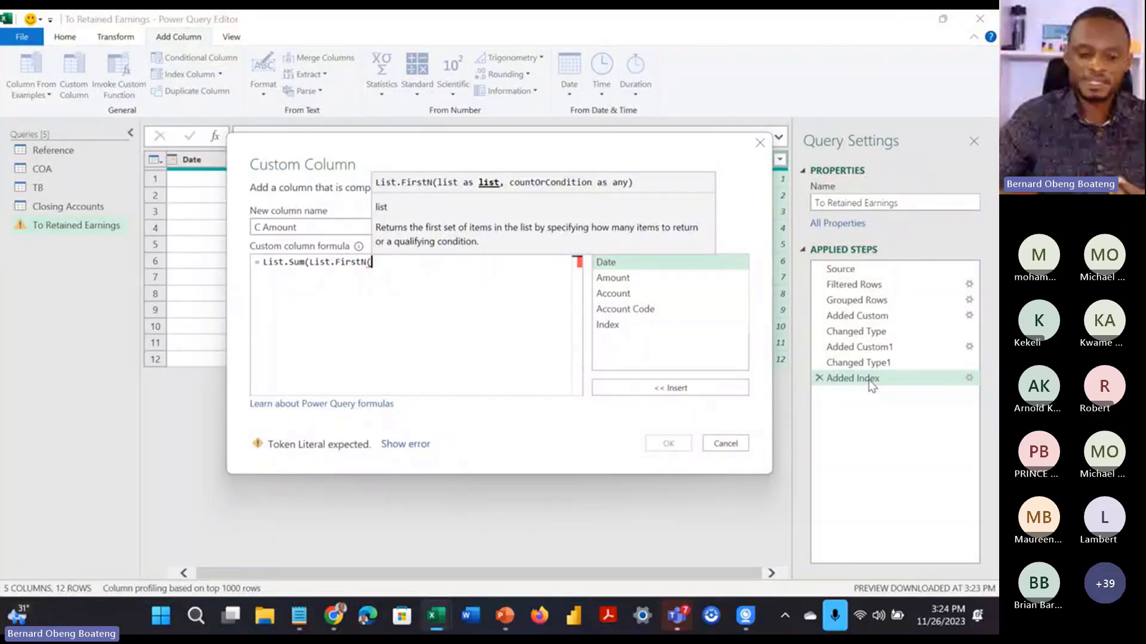
pyautogui.write('#')
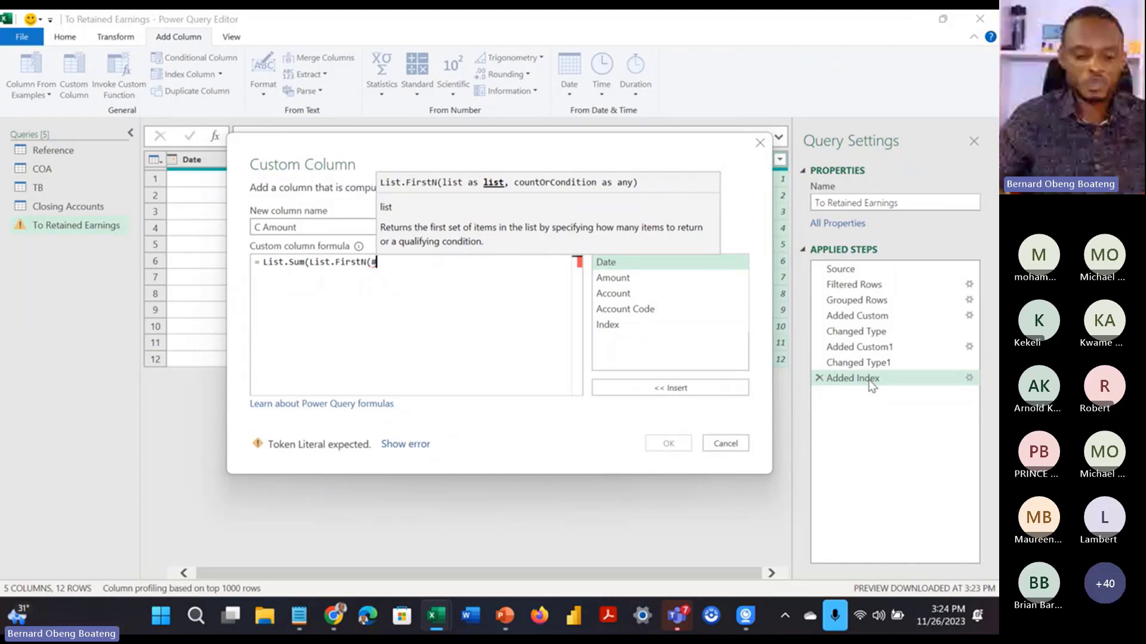
pyautogui.write('""')
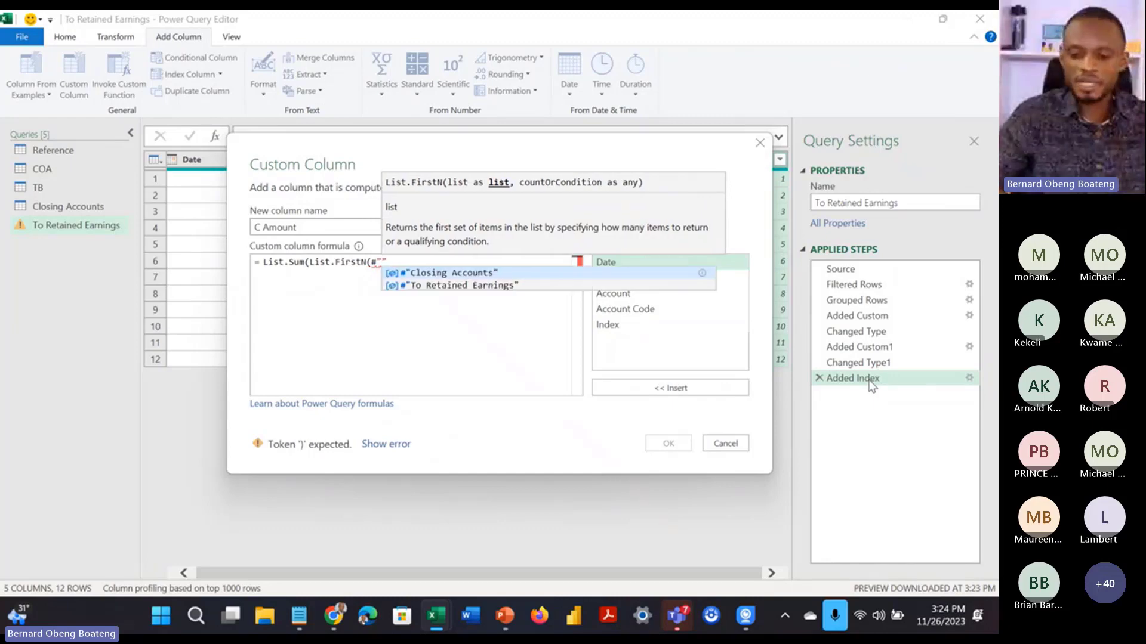
pyautogui.write('Added')
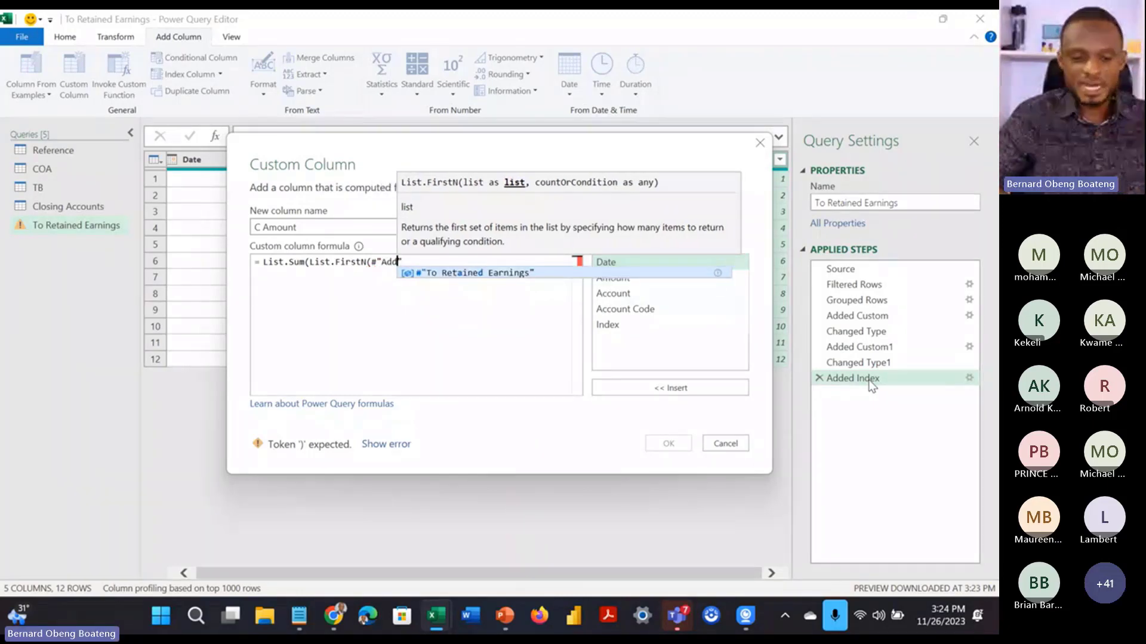
pyautogui.write(' Index')
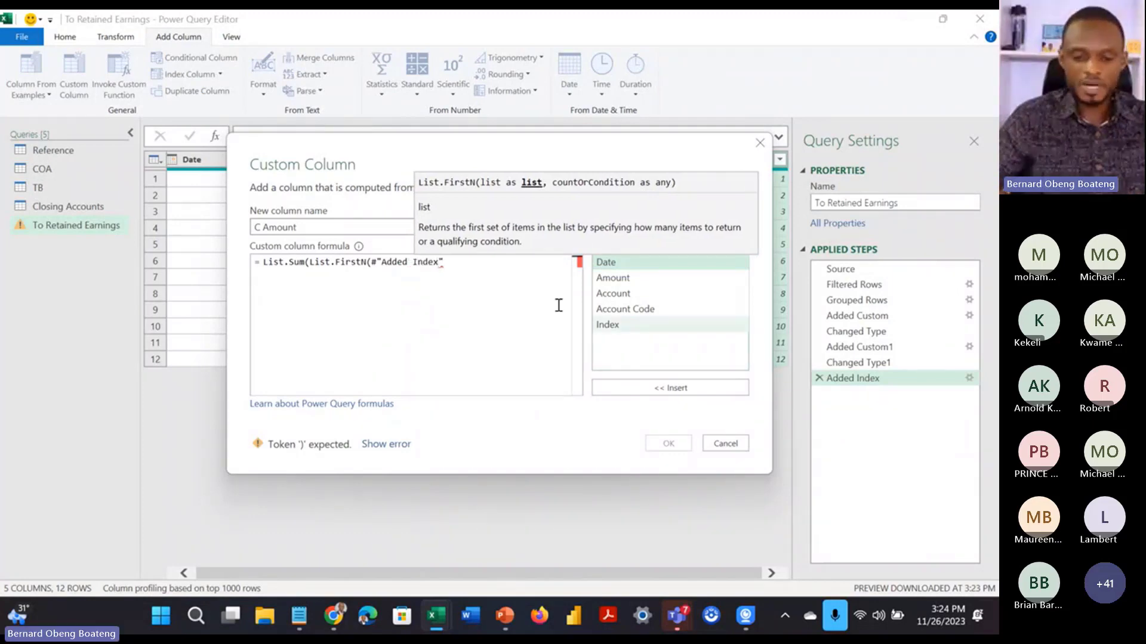
# Step: Complete the formula as List.Sum(List.FirstN(#"Added Index"[Amount],[Index])) and create the C Amount column
pyautogui.click(493, 269)
pyautogui.write('[')
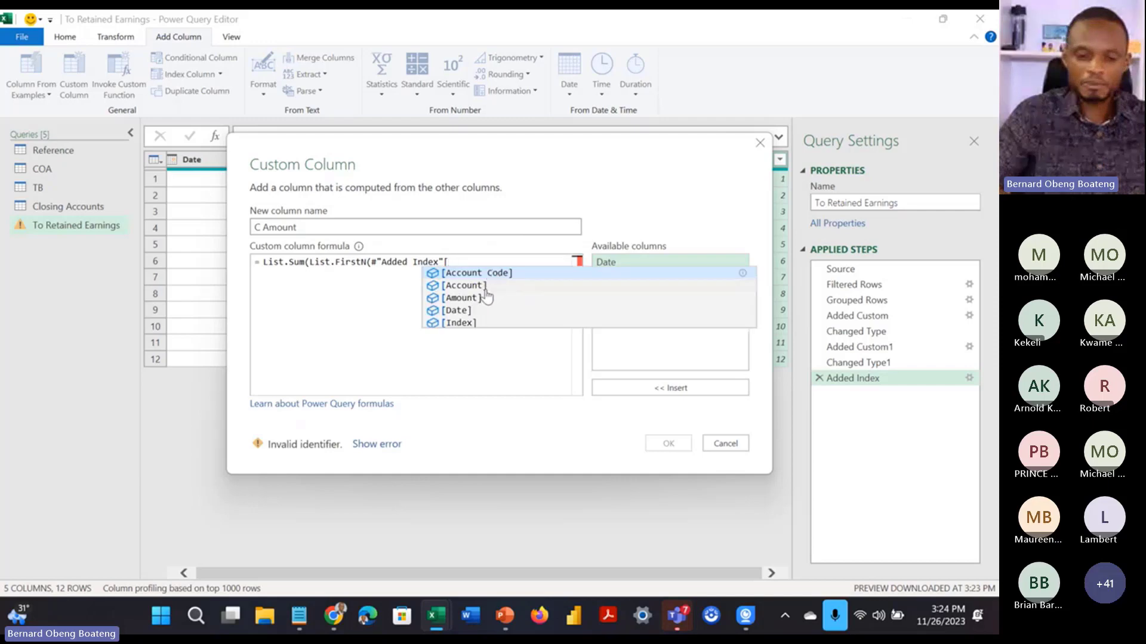
pyautogui.click(485, 298)
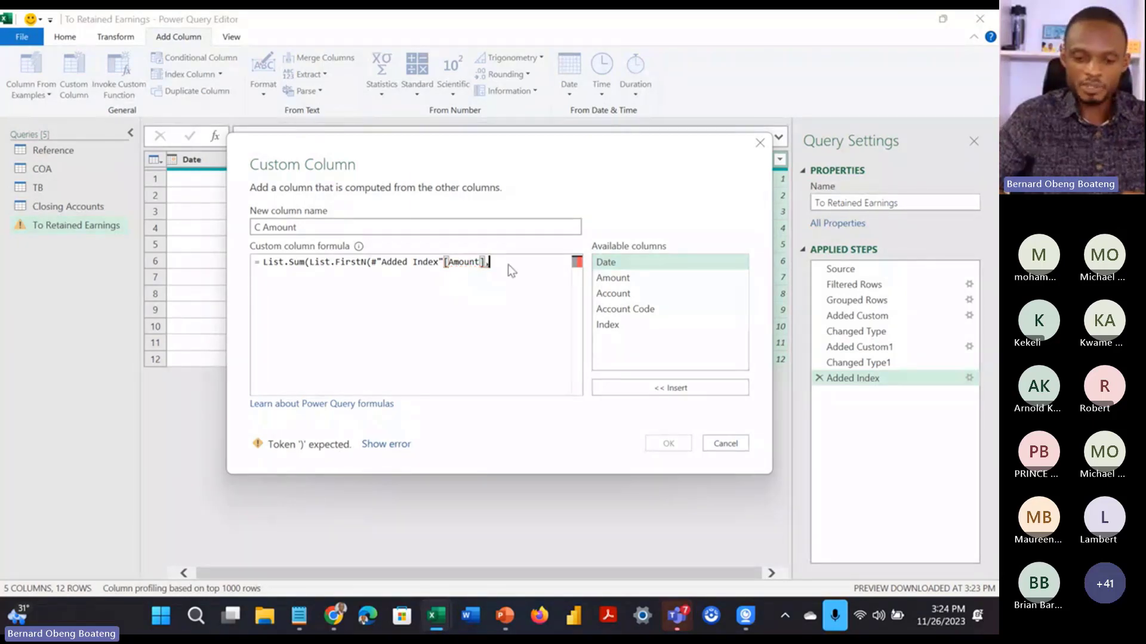
pyautogui.write(',')
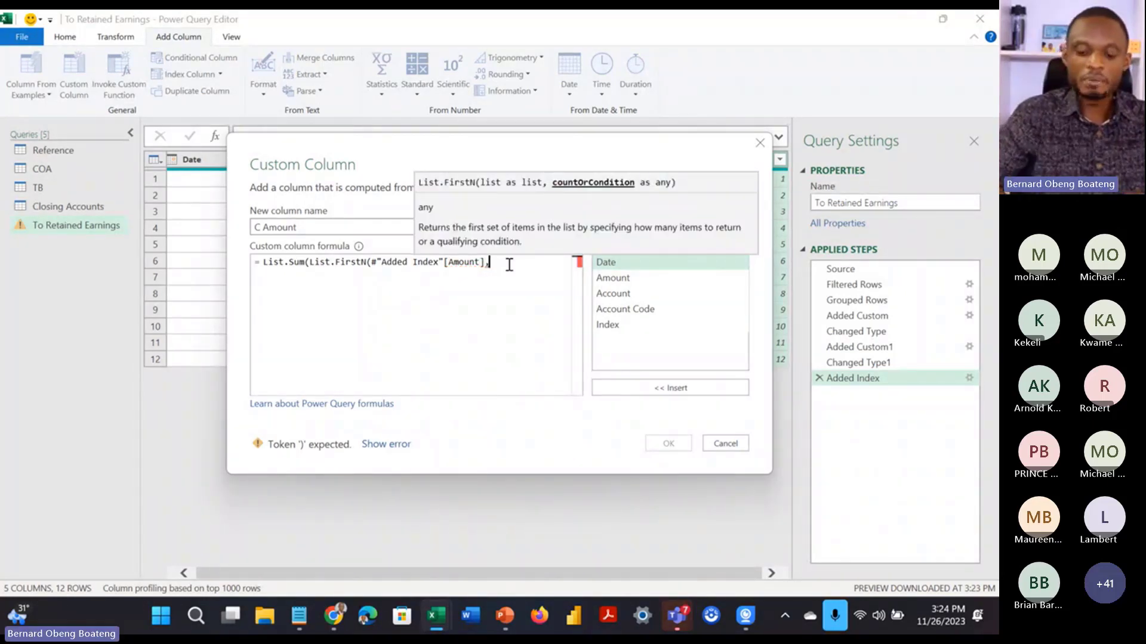
pyautogui.write('[')
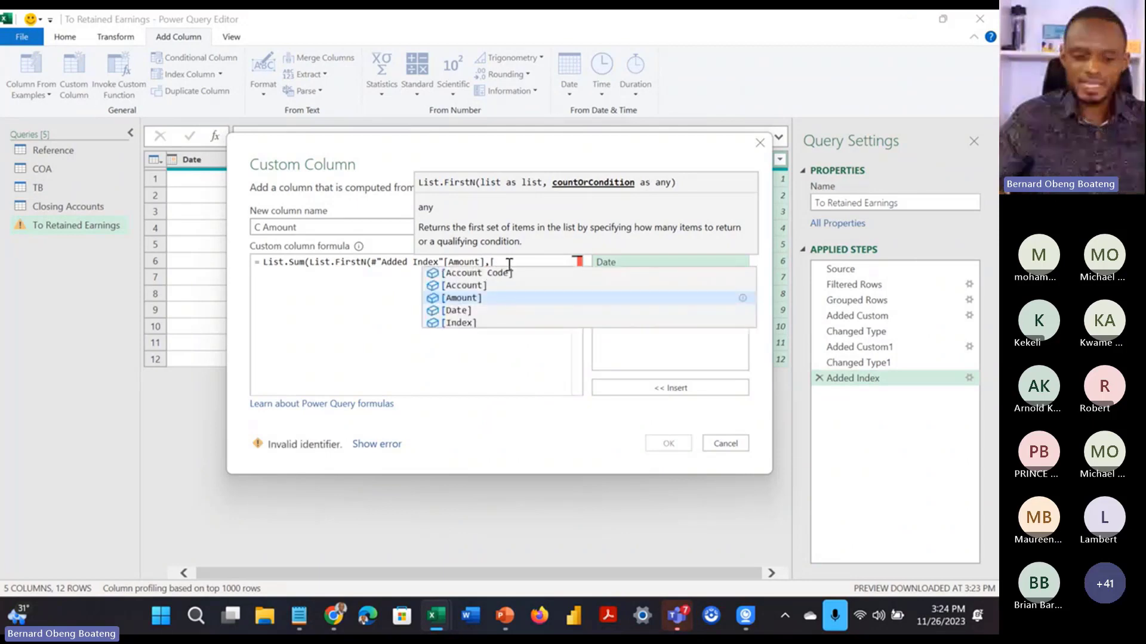
pyautogui.click(489, 317)
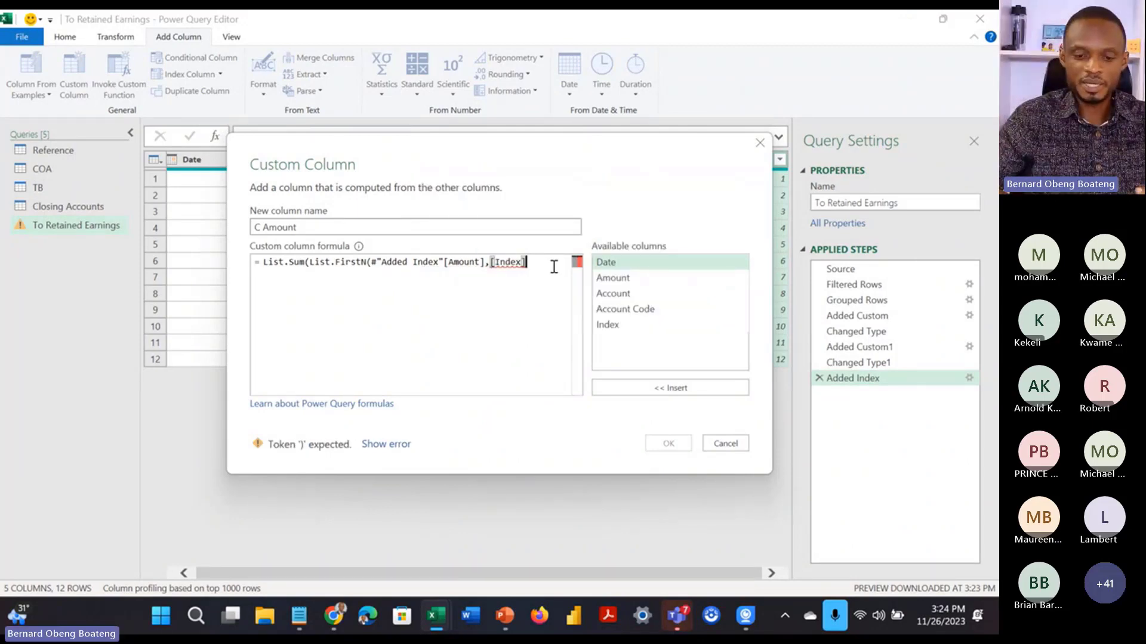
pyautogui.write('))')
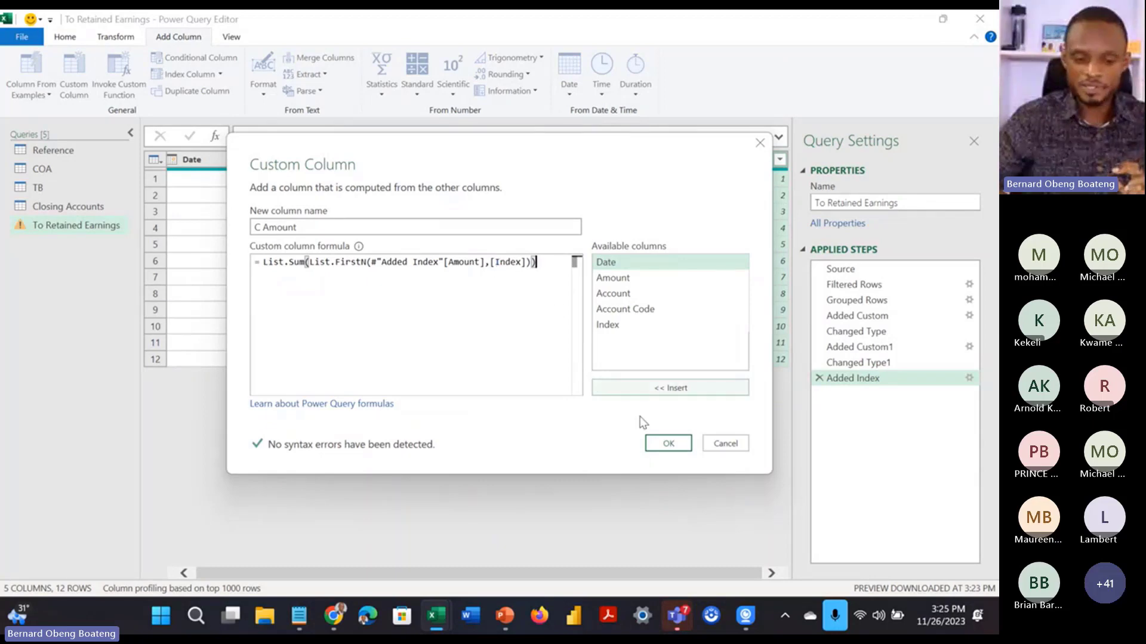
pyautogui.click(666, 443)
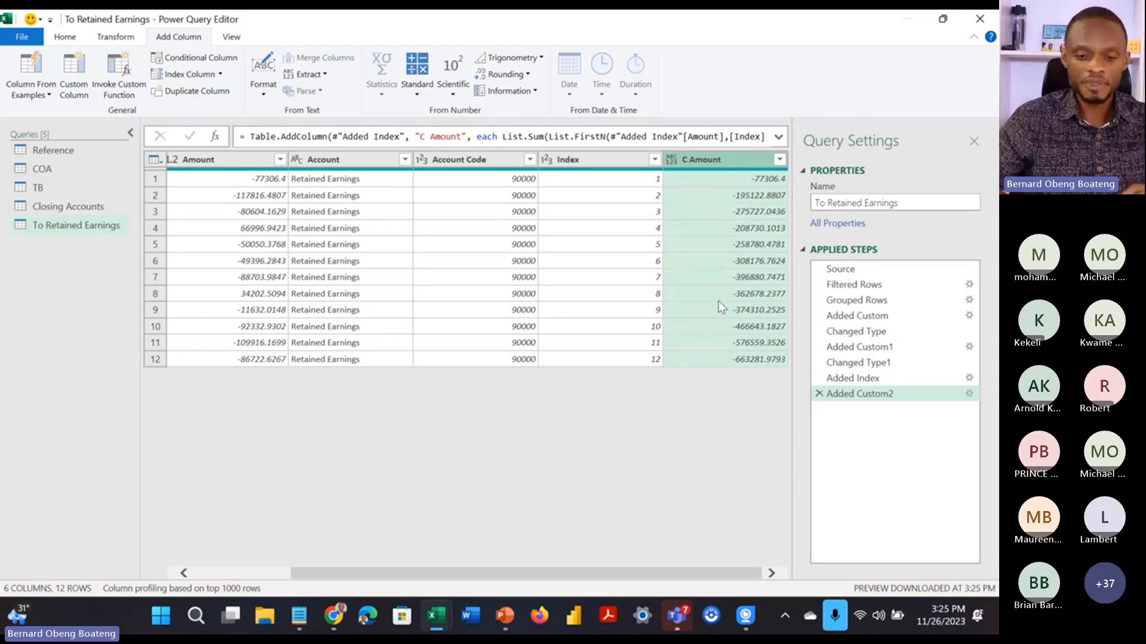
# Step: Remove the Index column and the original Amount column from the To Retained Earnings query
pyautogui.click(572, 161)
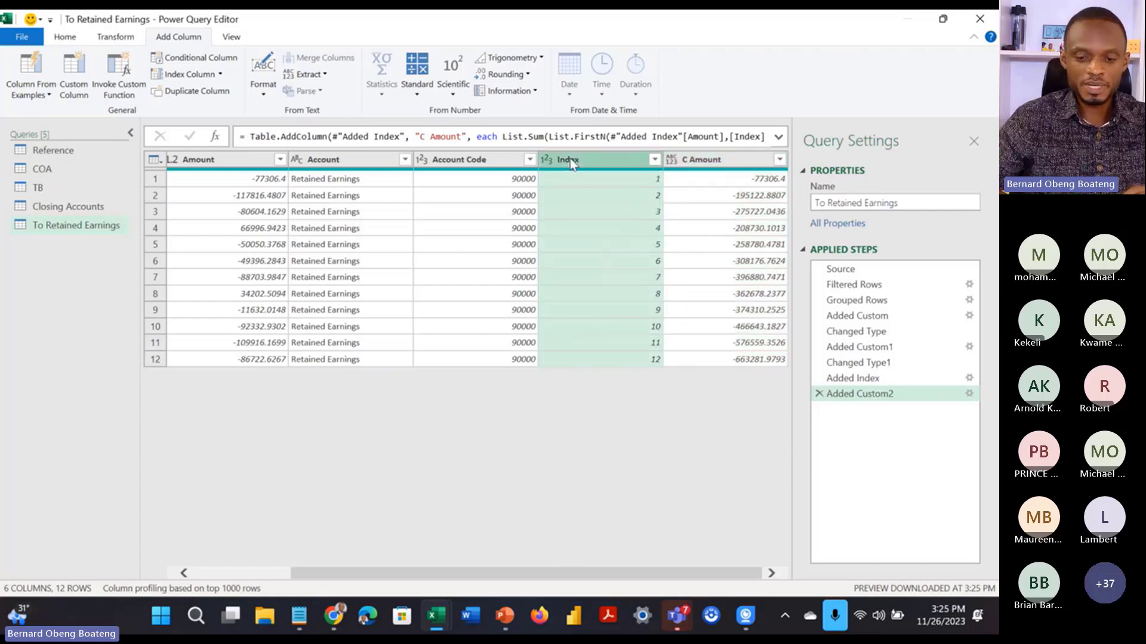
pyautogui.rightClick(571, 162)
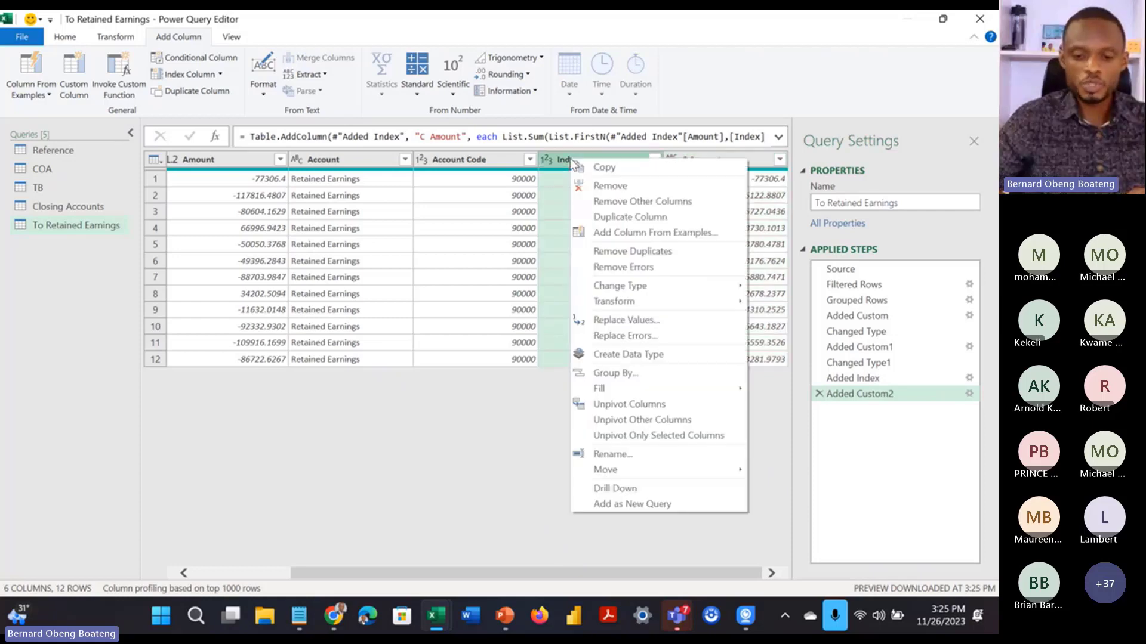
pyautogui.click(598, 190)
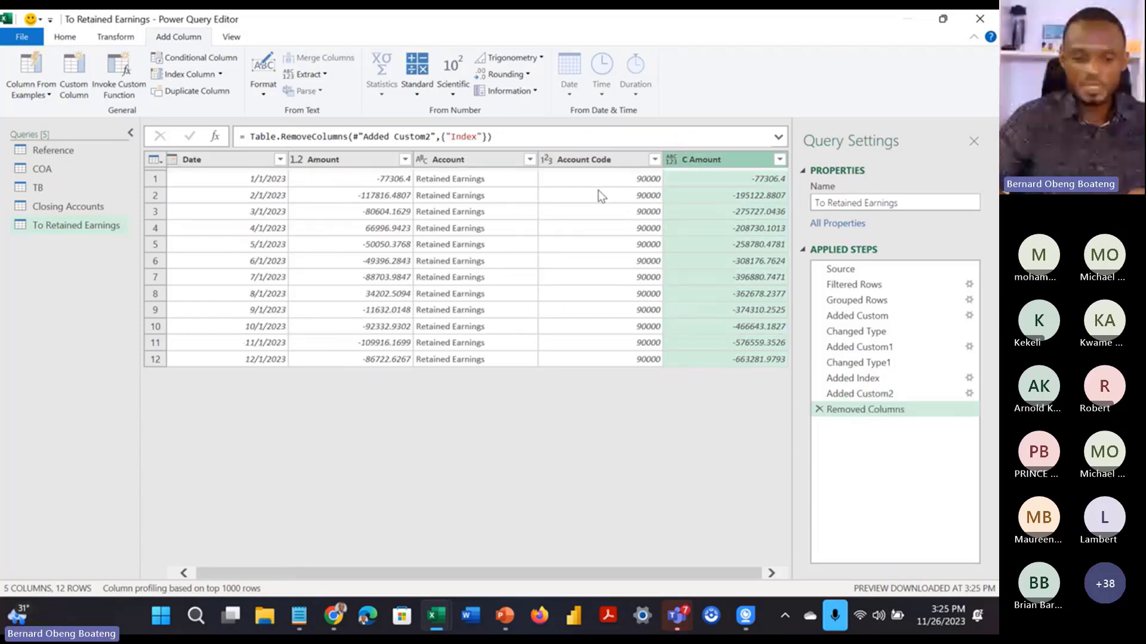
pyautogui.click(380, 163)
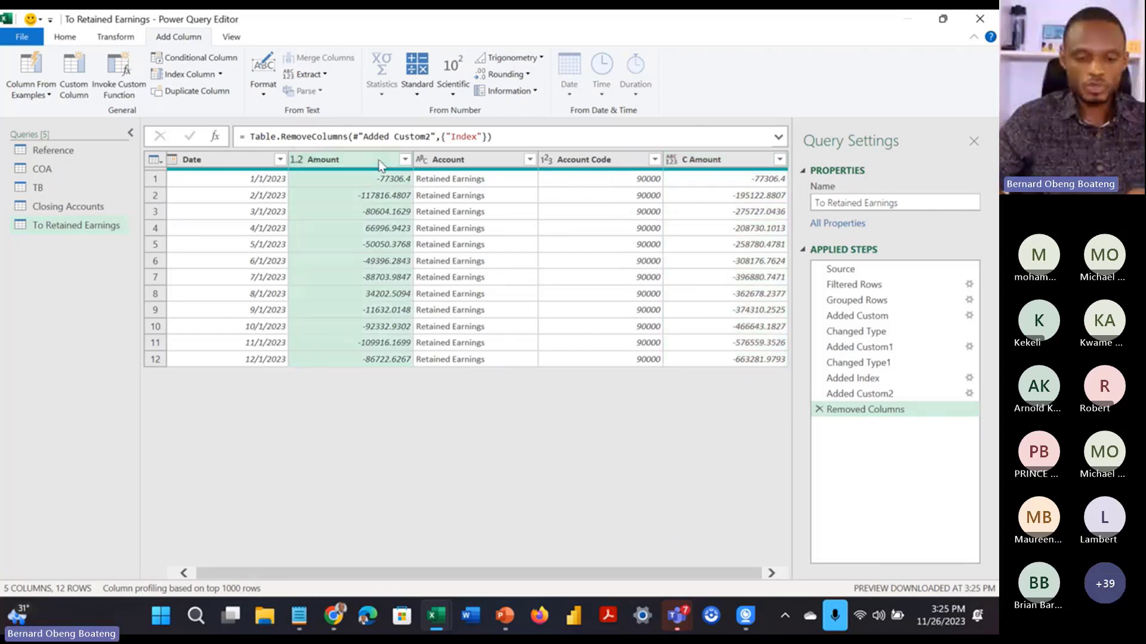
pyautogui.rightClick(379, 165)
pyautogui.click(407, 188)
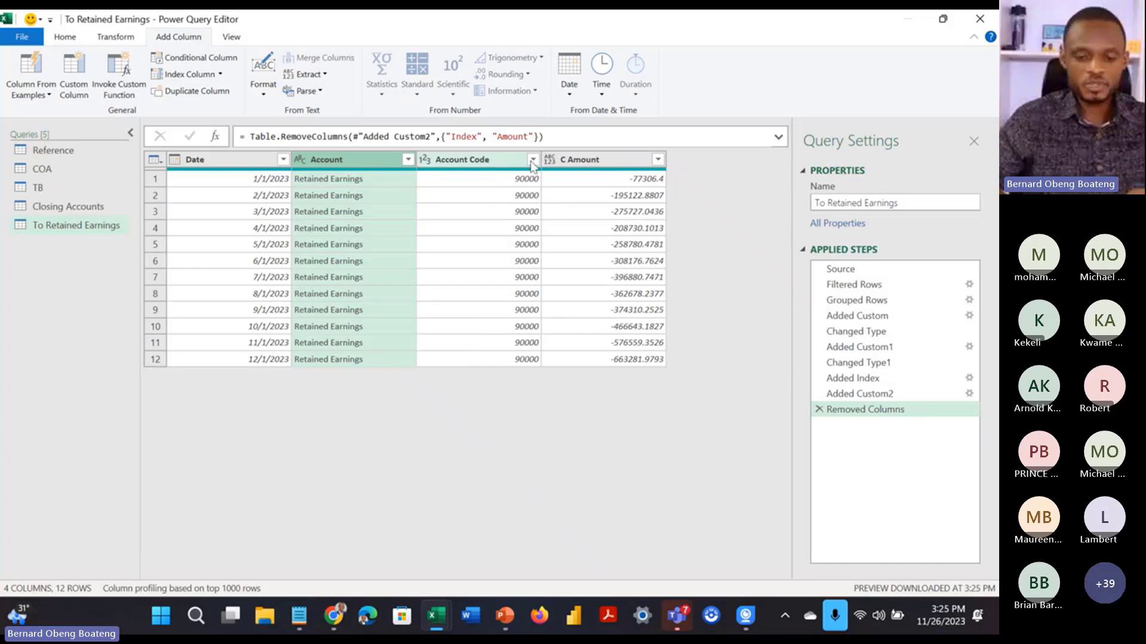
# Step: Rename the C Amount column as Amount and set its type to Decimal Number
pyautogui.doubleClick(593, 157)
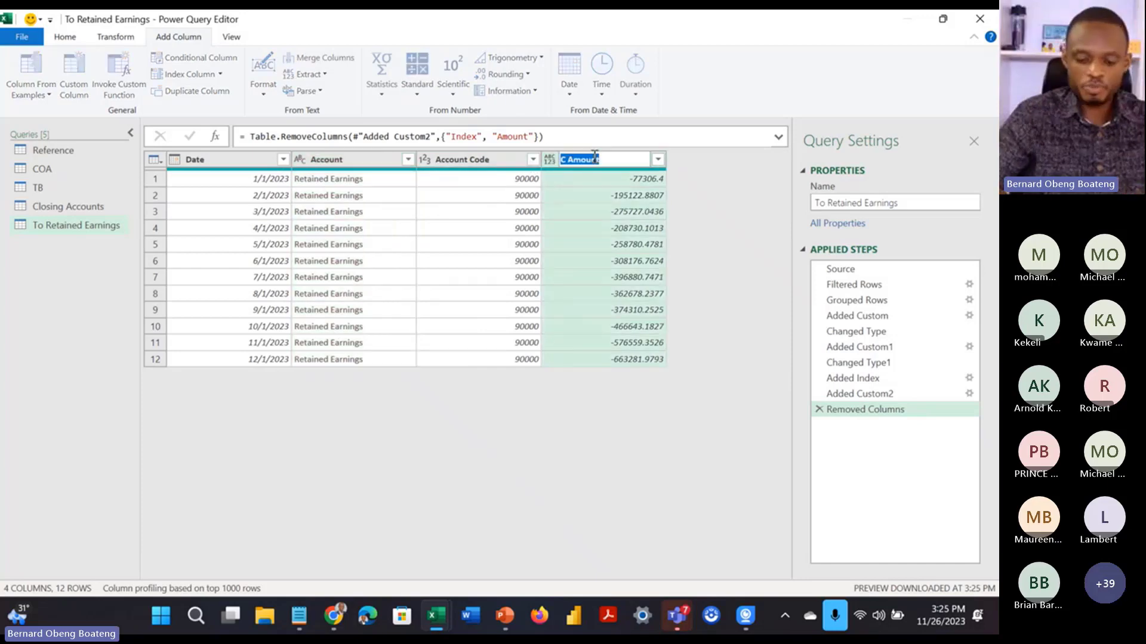
pyautogui.write('Amount')
pyautogui.press('Return')
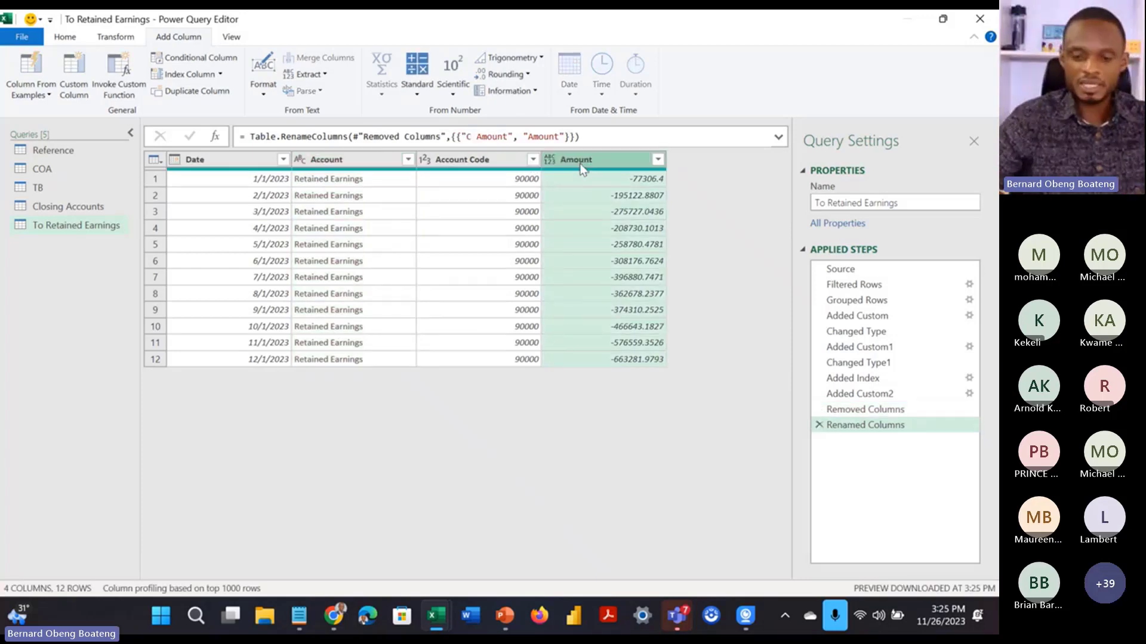
pyautogui.click(549, 160)
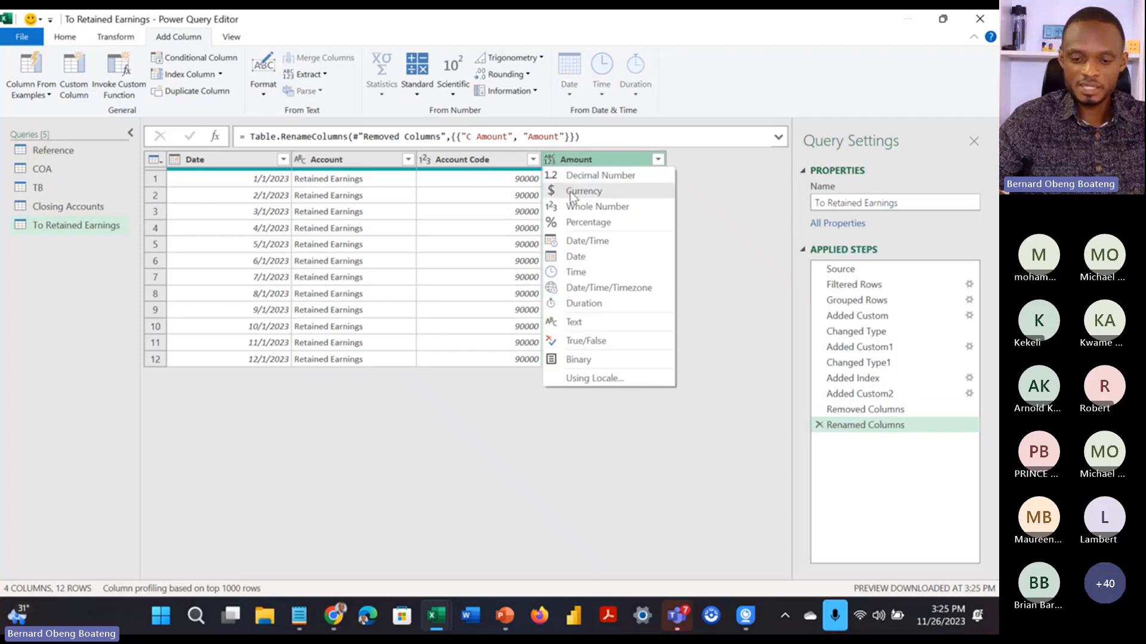
pyautogui.click(595, 175)
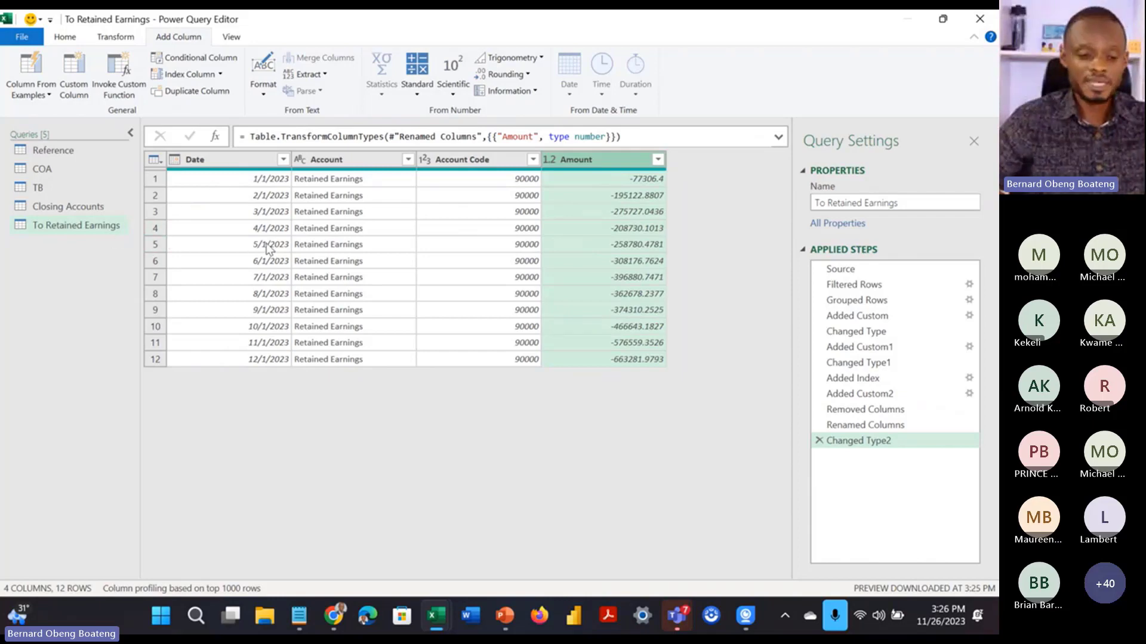
# Step: Append the Closing Accounts and To Retained Earnings queries to the TB query using the three or more tables option
pyautogui.click(109, 212)
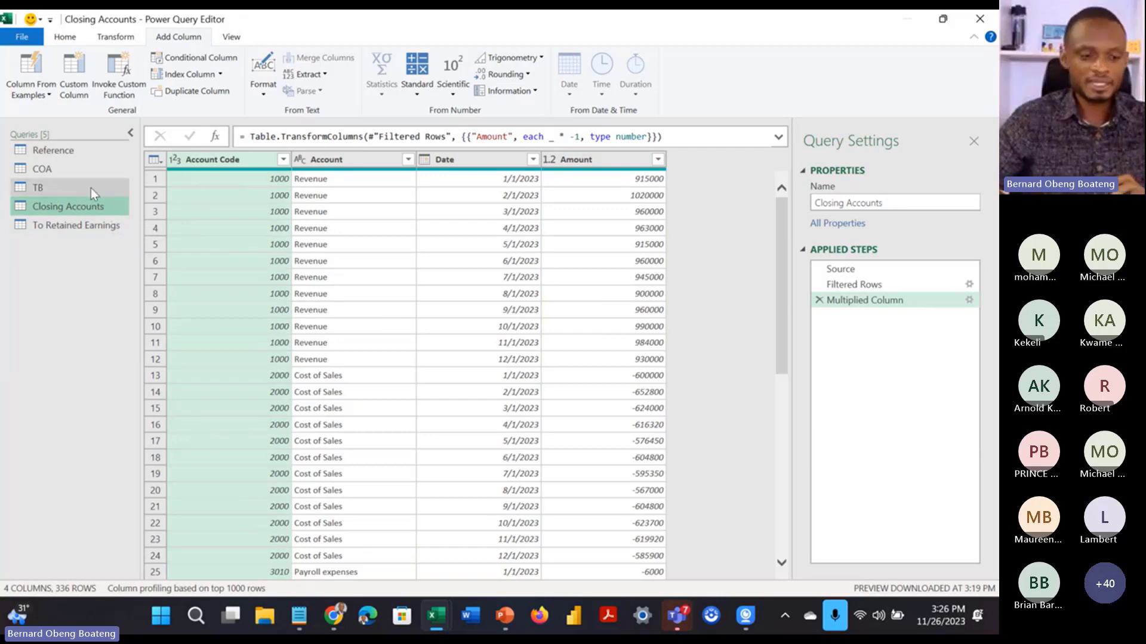
pyautogui.click(91, 188)
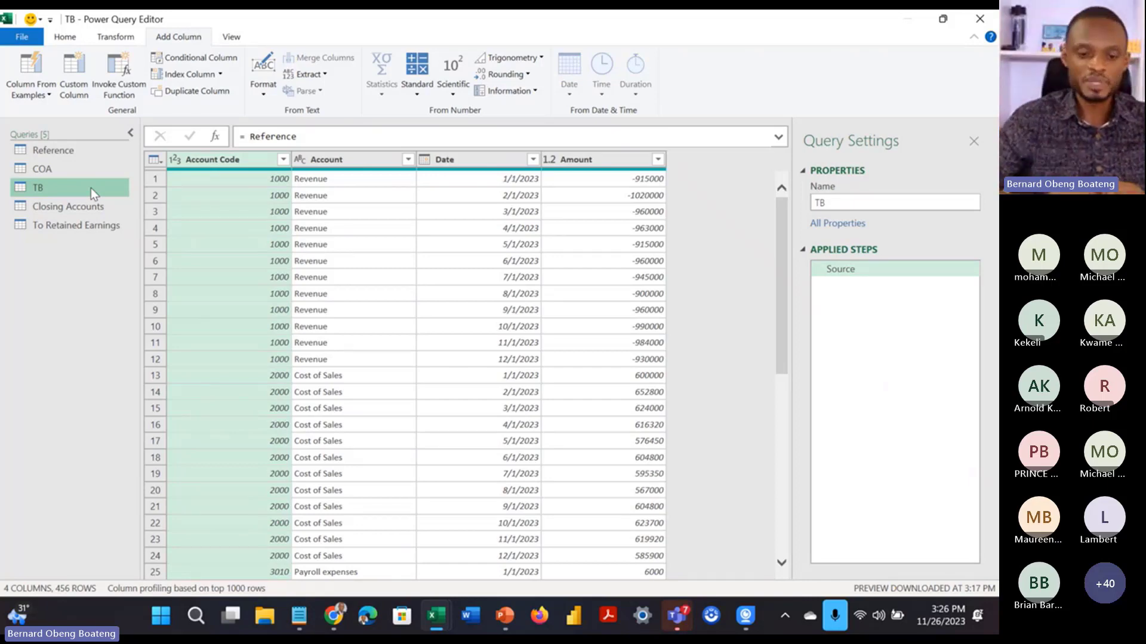
pyautogui.click(65, 37)
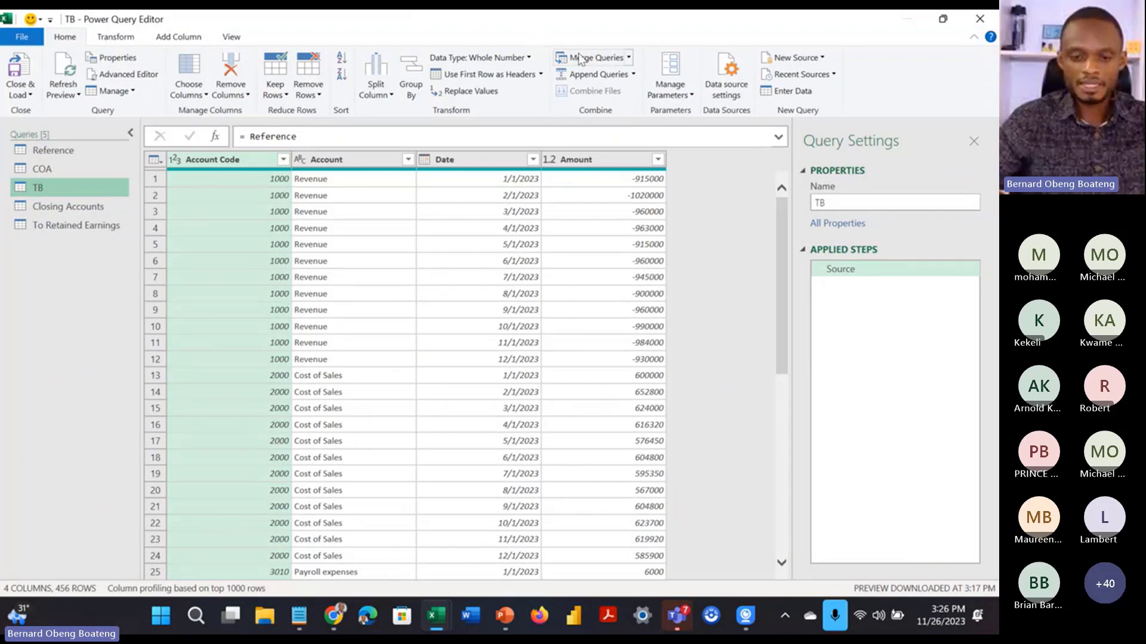
pyautogui.click(633, 74)
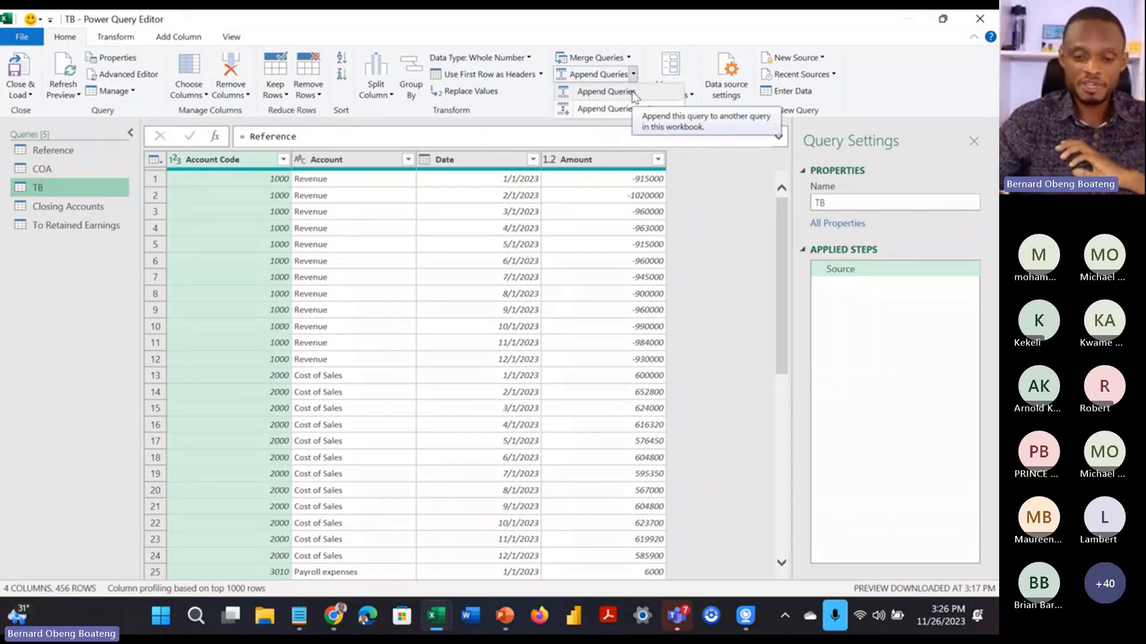
pyautogui.click(634, 94)
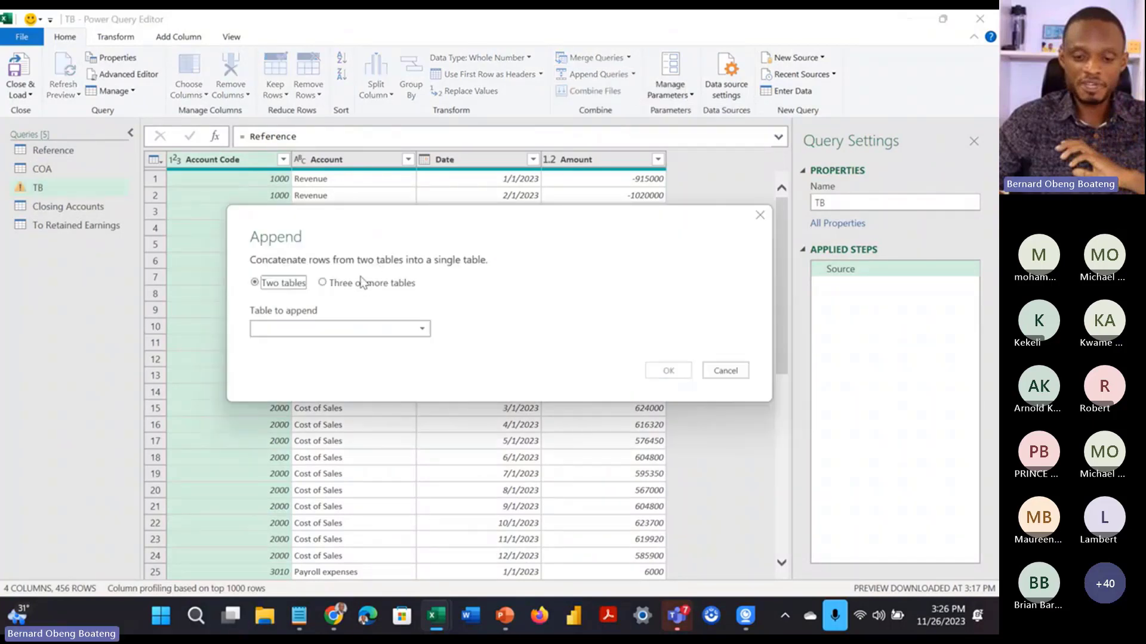
pyautogui.click(356, 287)
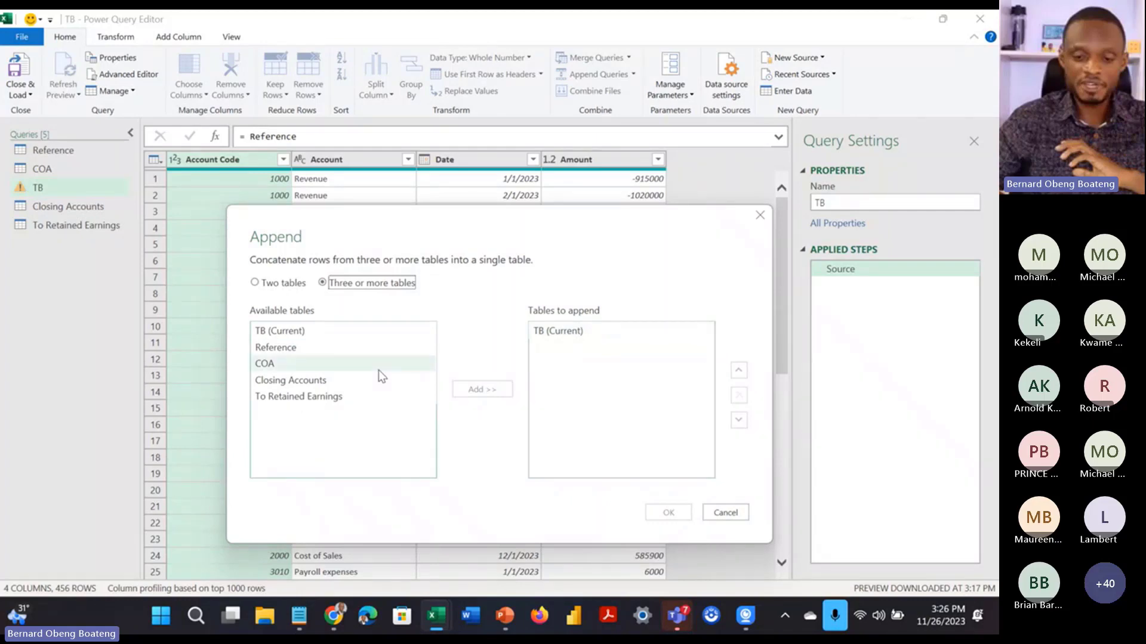
pyautogui.click(352, 384)
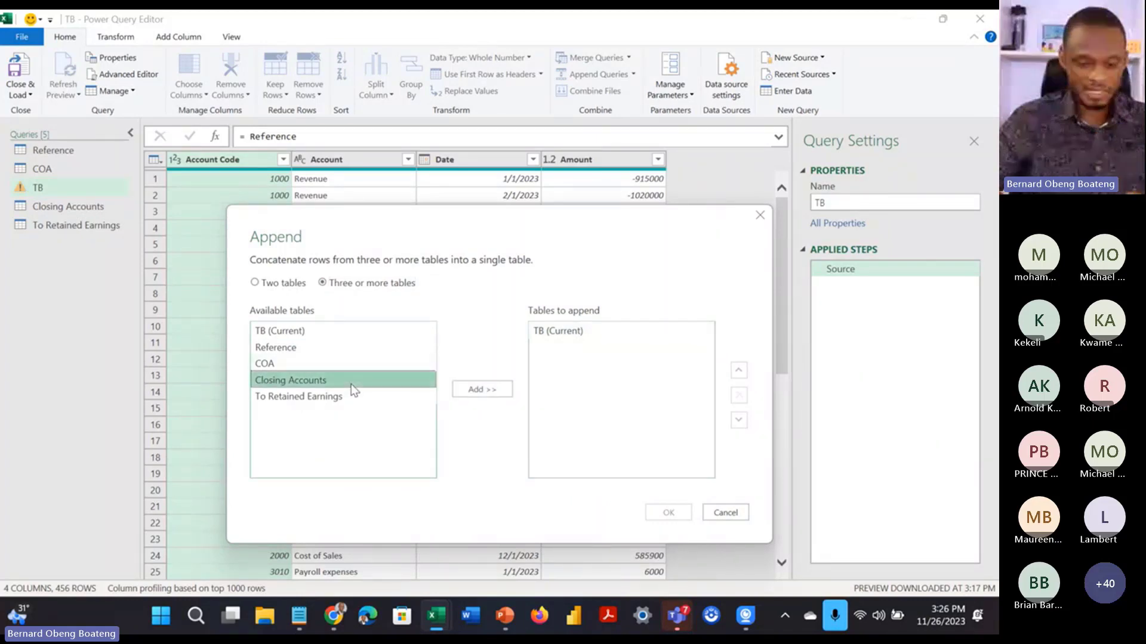
pyautogui.click(481, 389)
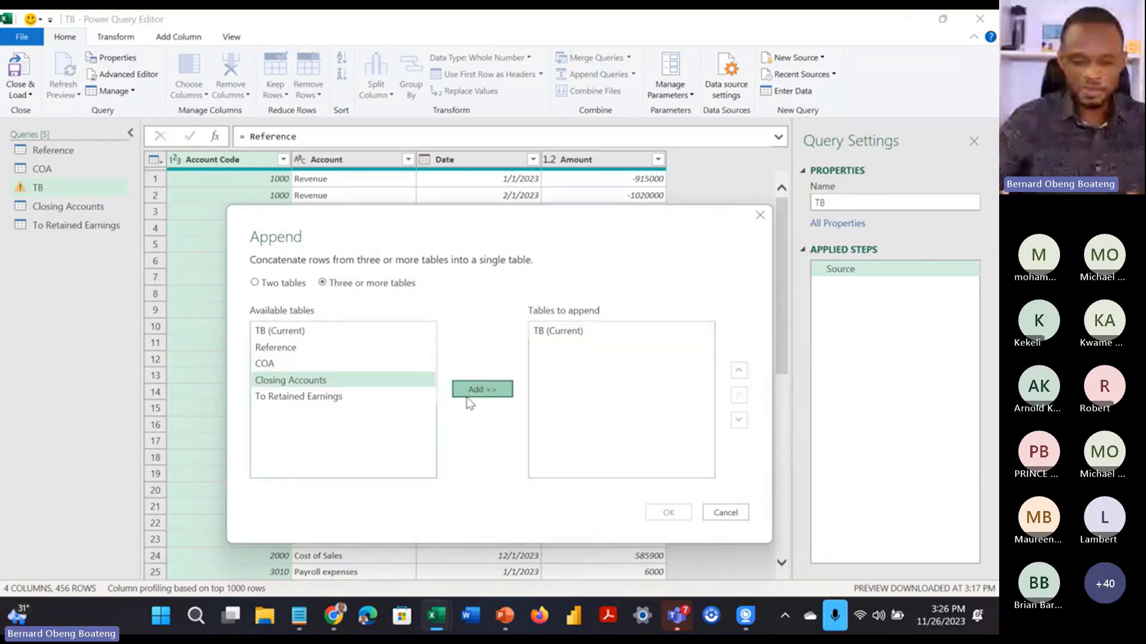
pyautogui.click(374, 401)
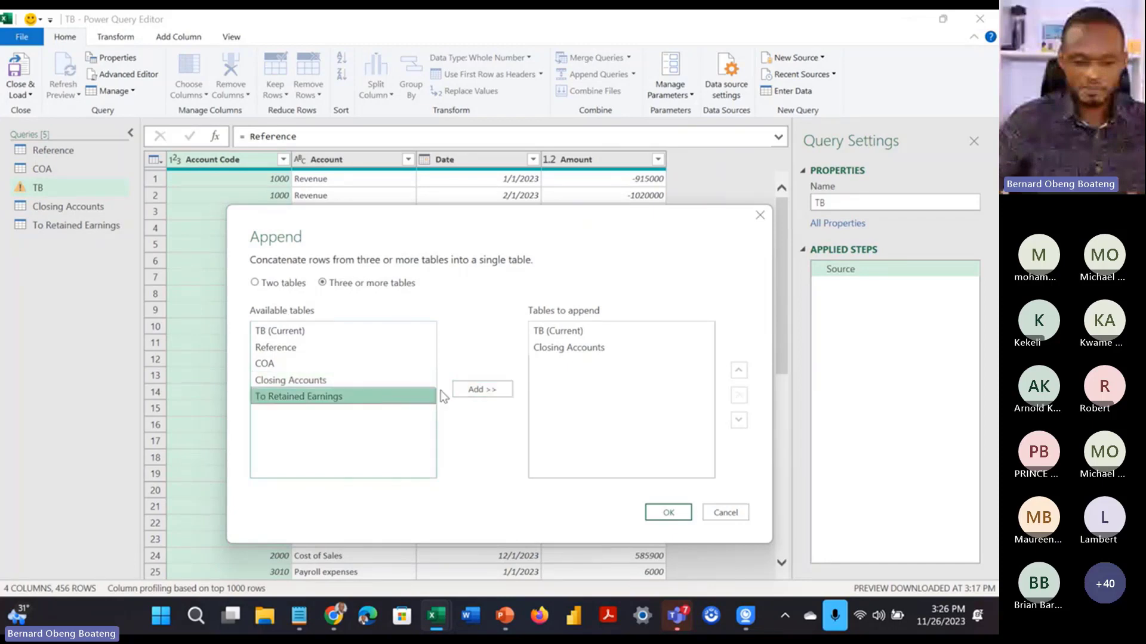
pyautogui.click(459, 392)
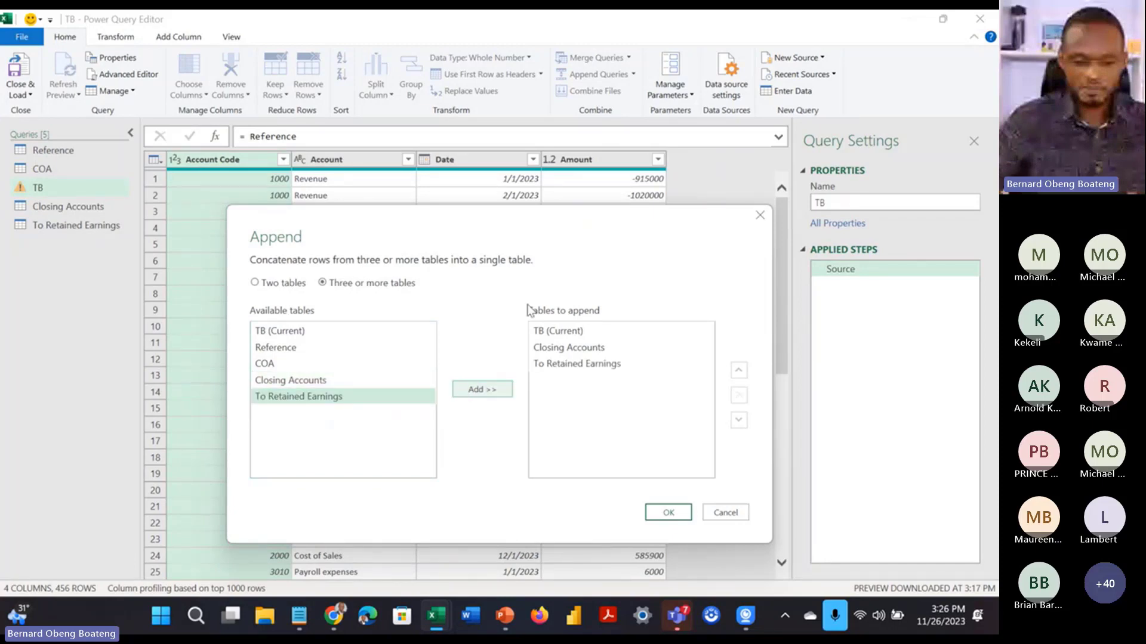
pyautogui.click(662, 511)
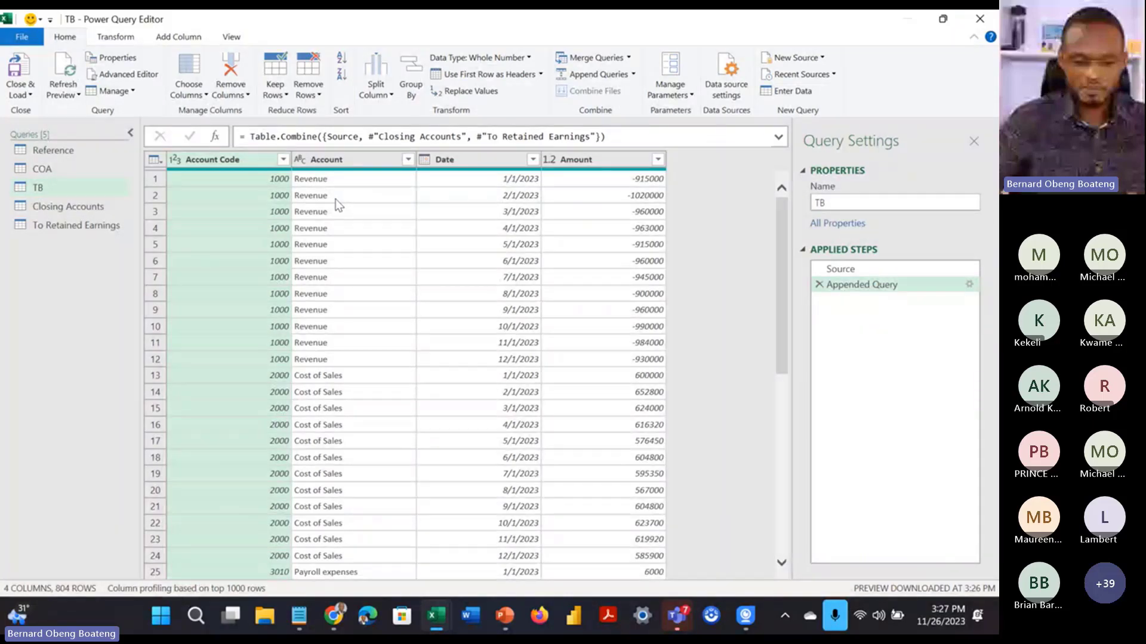
# Step: Create a new blank query from Other Sources in the queries list
pyautogui.rightClick(60, 250)
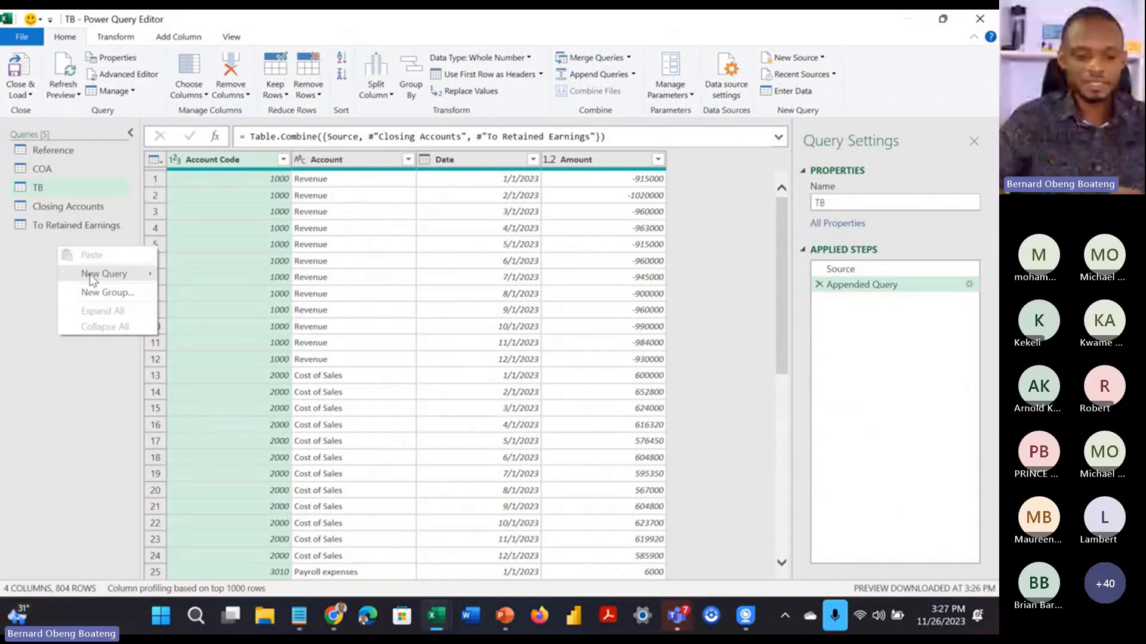
pyautogui.moveTo(90, 281)
pyautogui.moveTo(257, 358)
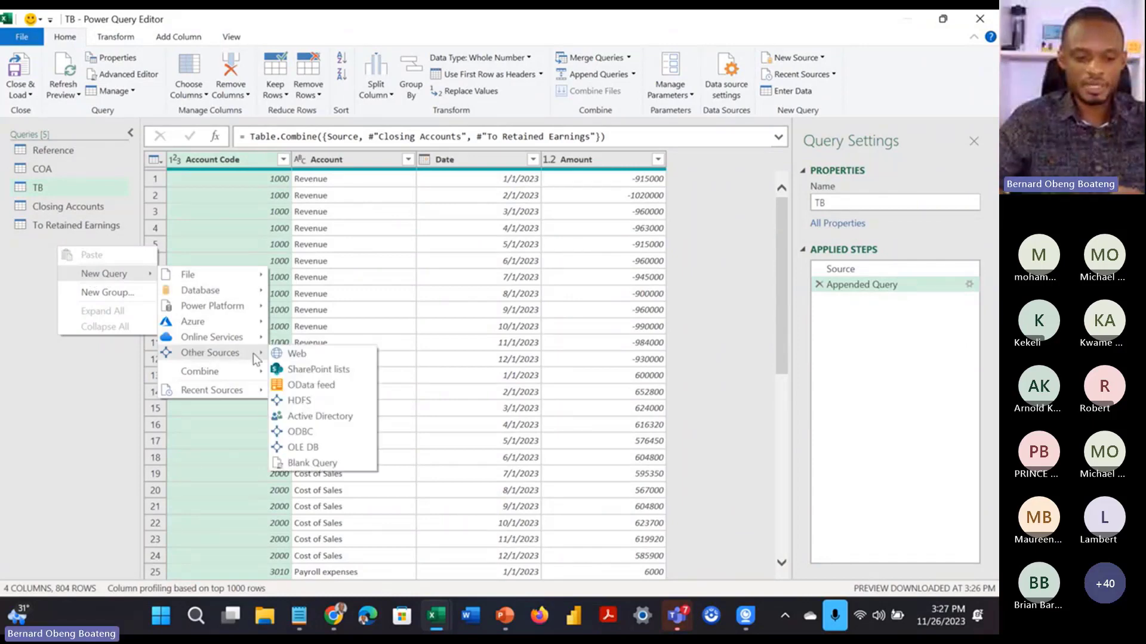
pyautogui.click(300, 464)
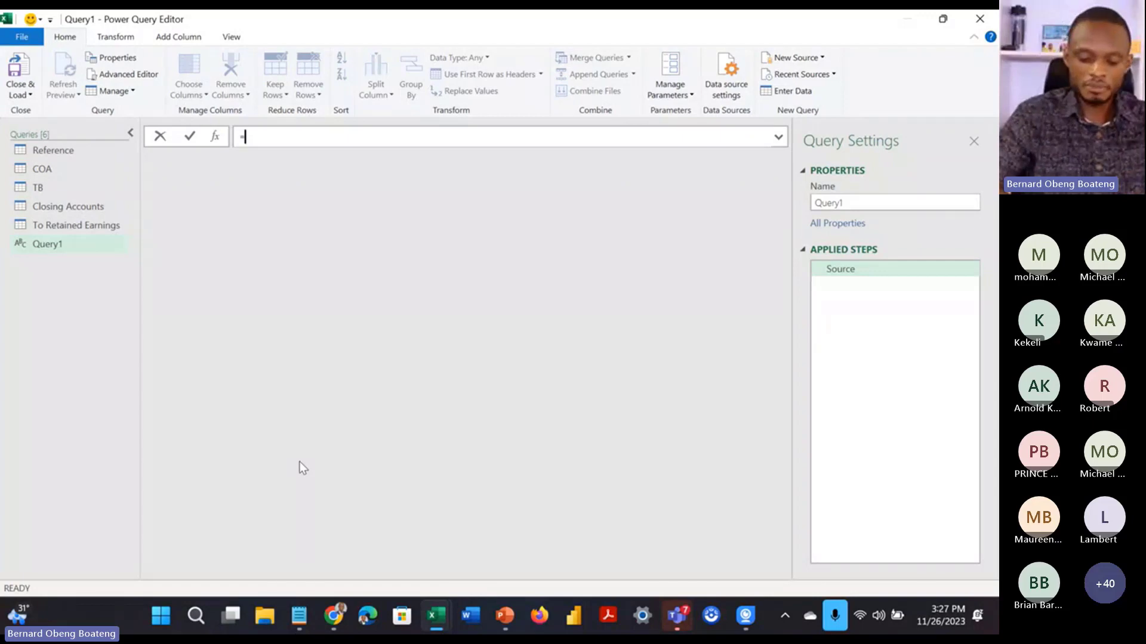
# Step: Enter =Number.From(List.Min(TB[Date])) as the blank query's formula for the earliest trial balance date
pyautogui.write('Number')
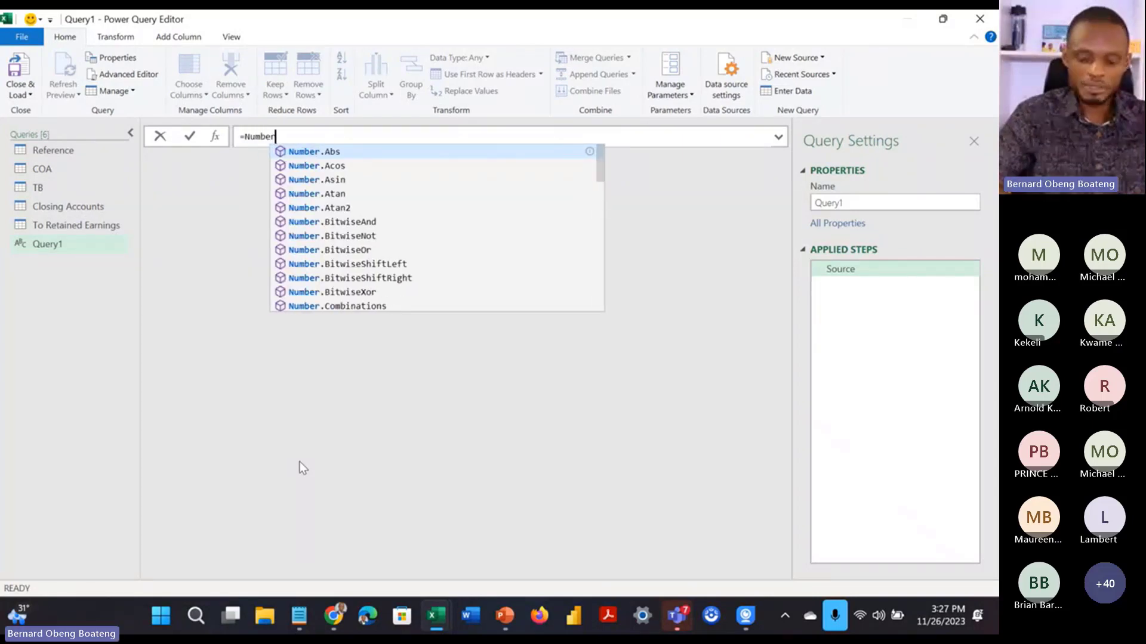
pyautogui.write('.From')
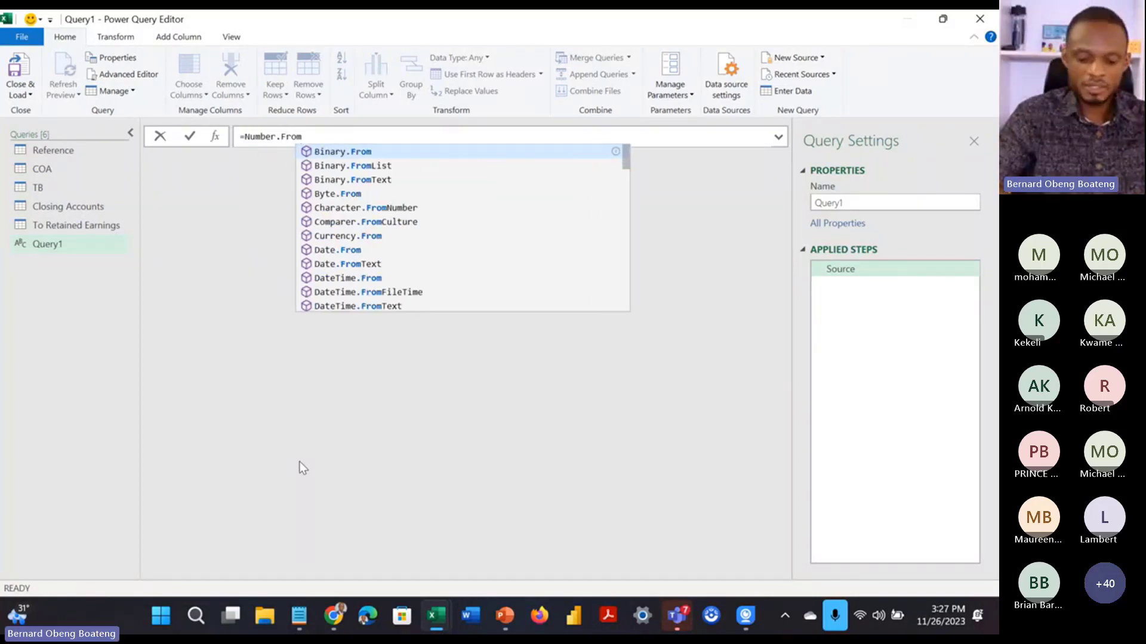
pyautogui.write('(')
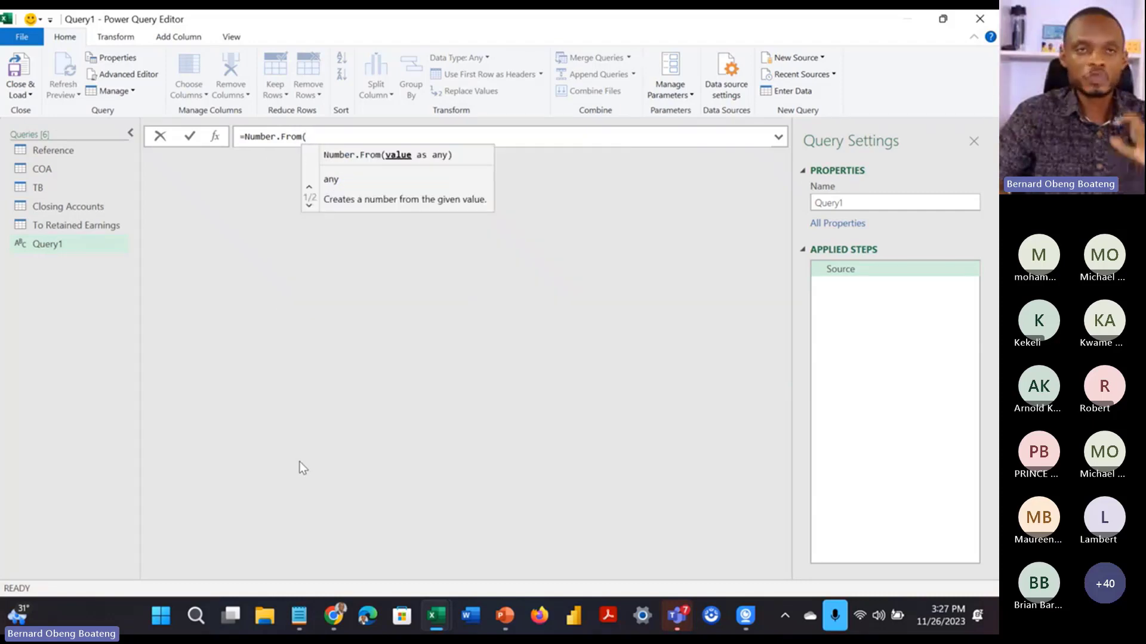
pyautogui.write('L')
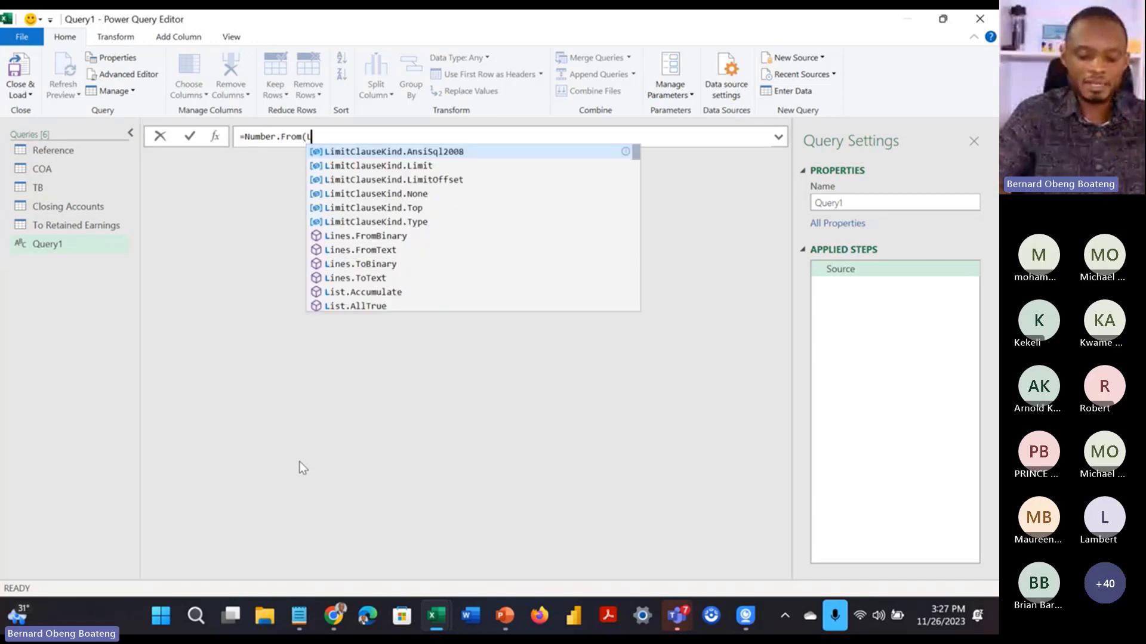
pyautogui.write('ist')
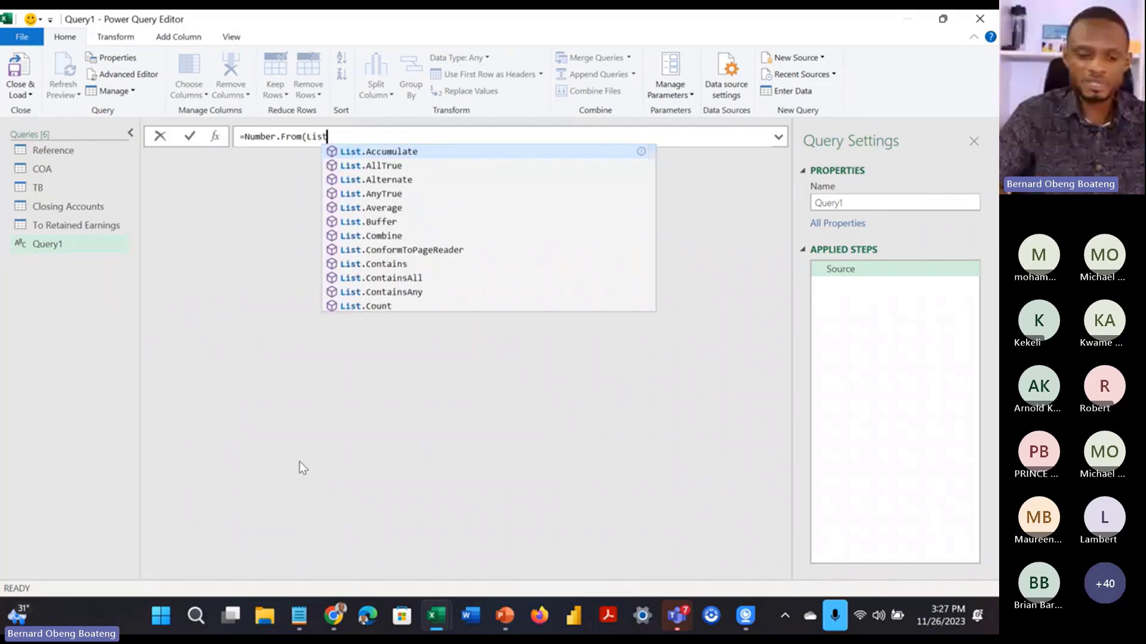
pyautogui.write('.Min(')
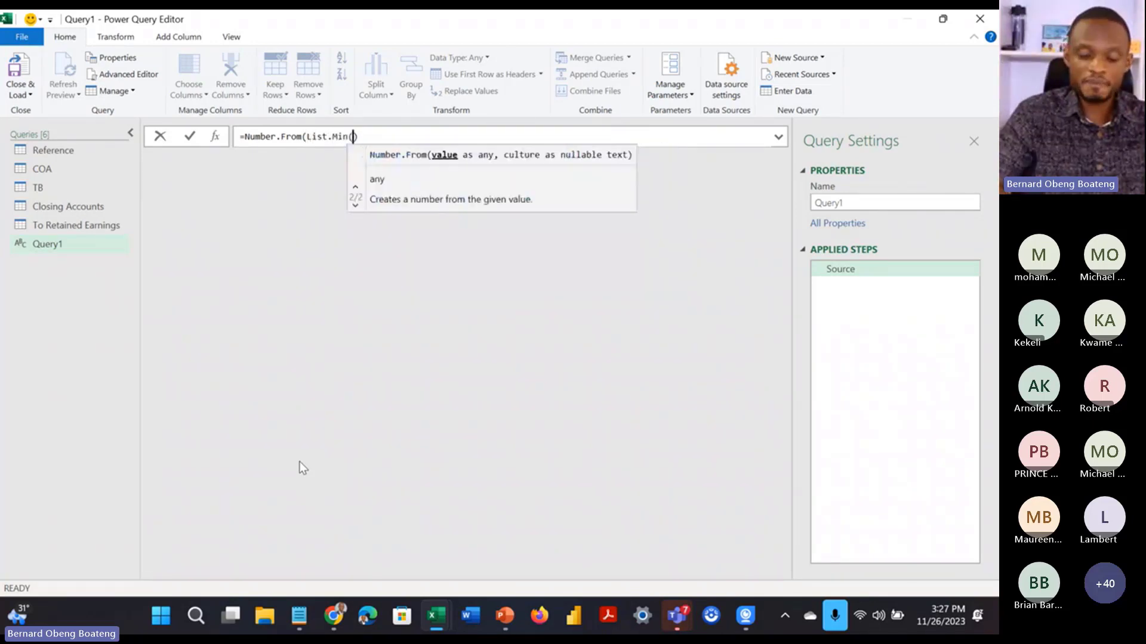
pyautogui.press('BackSpace')
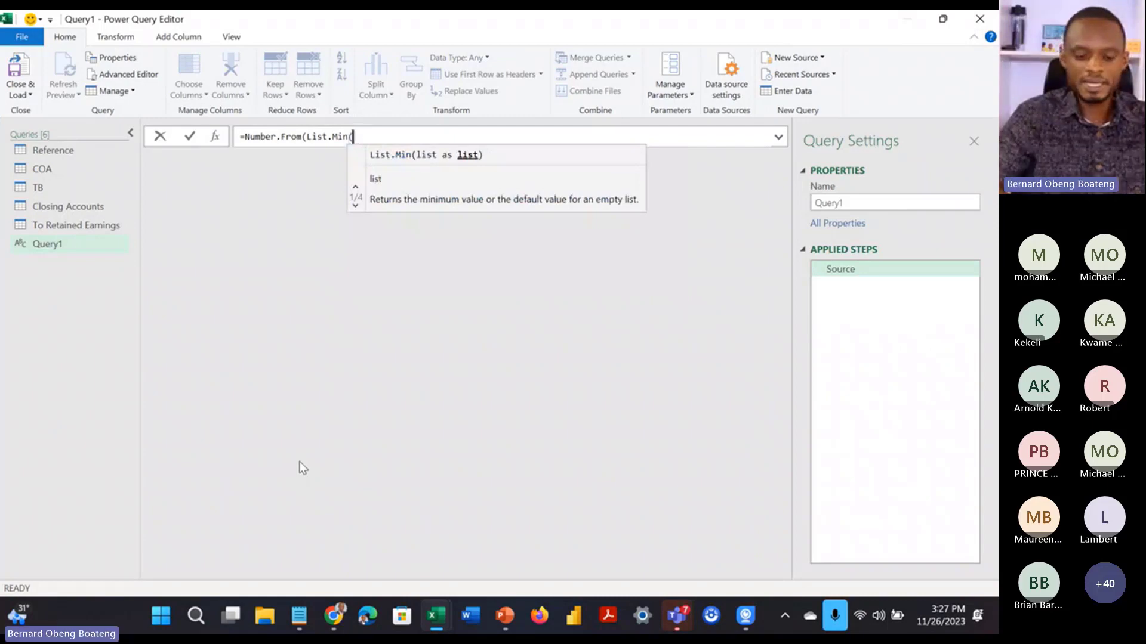
pyautogui.write('TB')
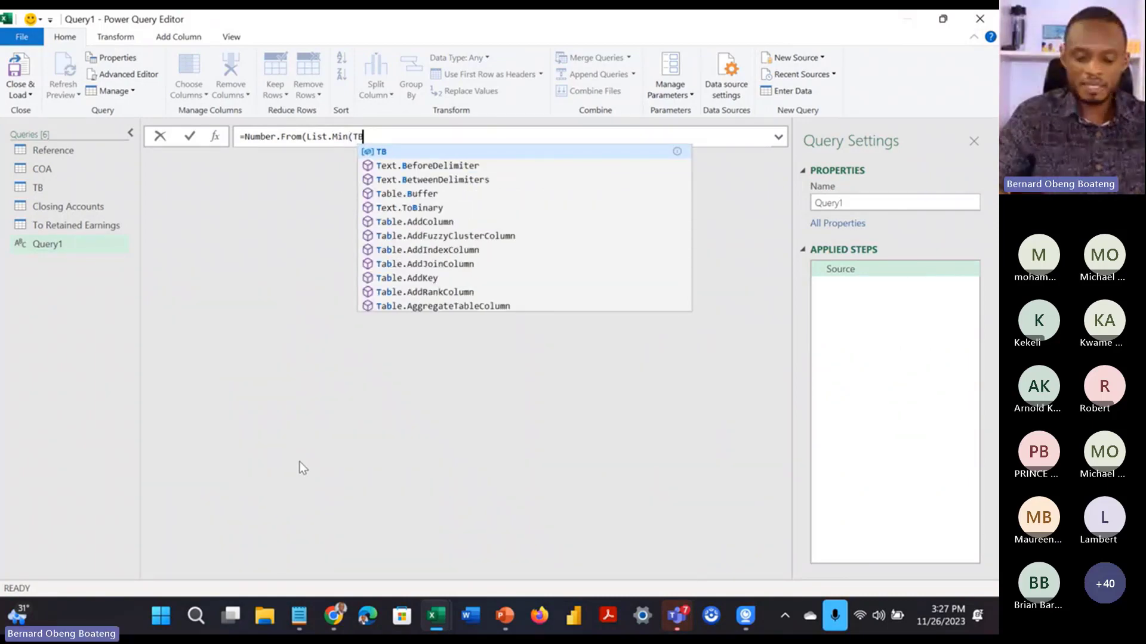
pyautogui.write('[Da')
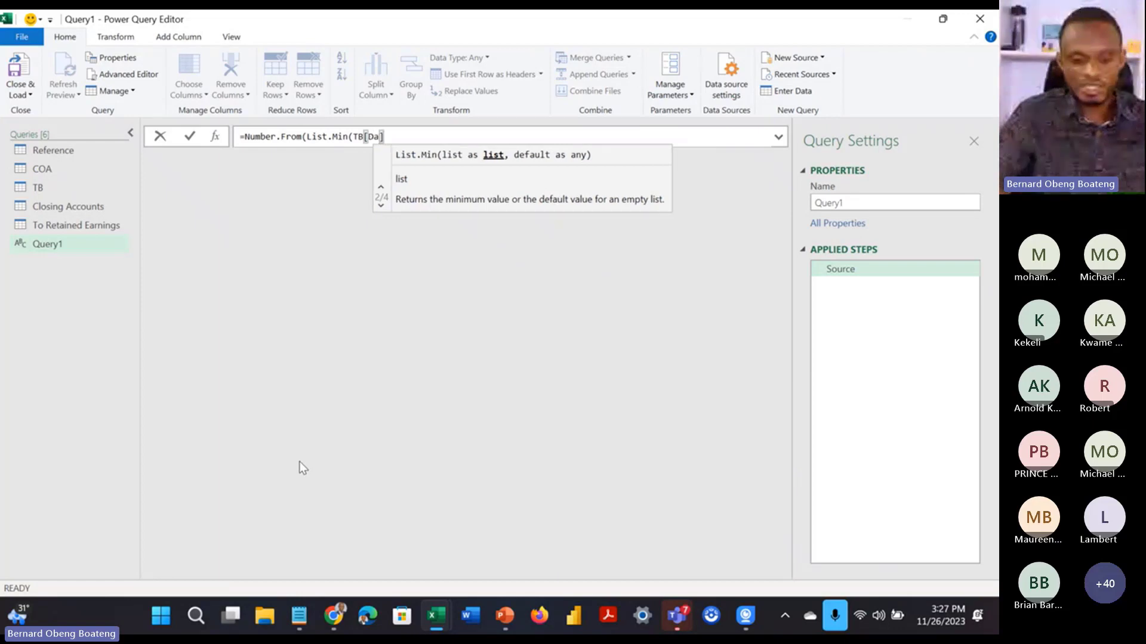
pyautogui.write('te')
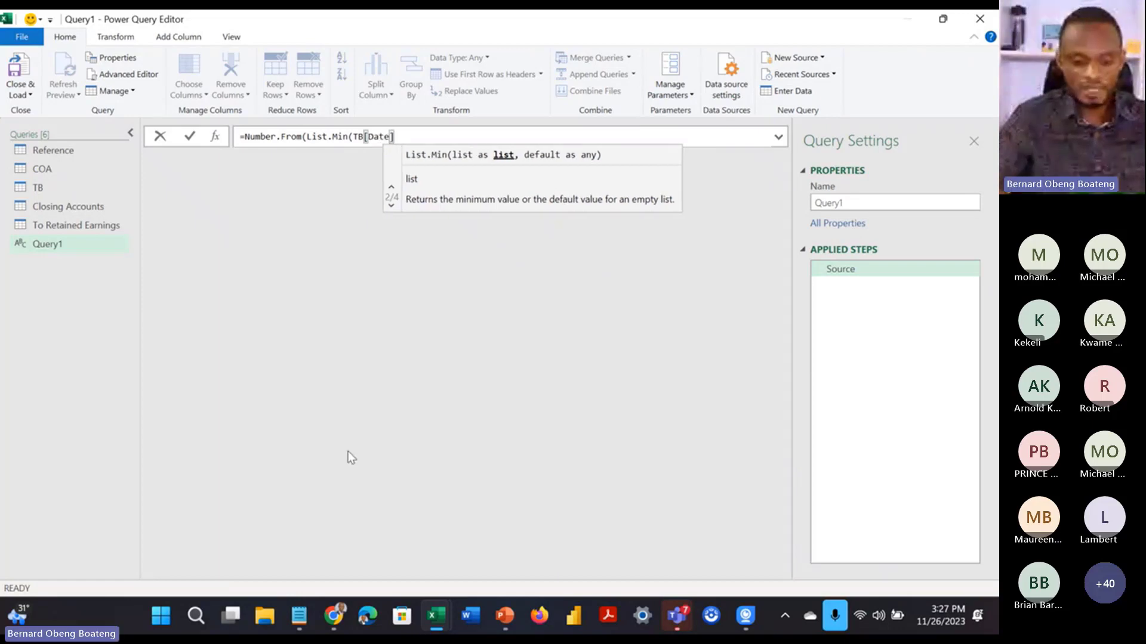
pyautogui.click(443, 134)
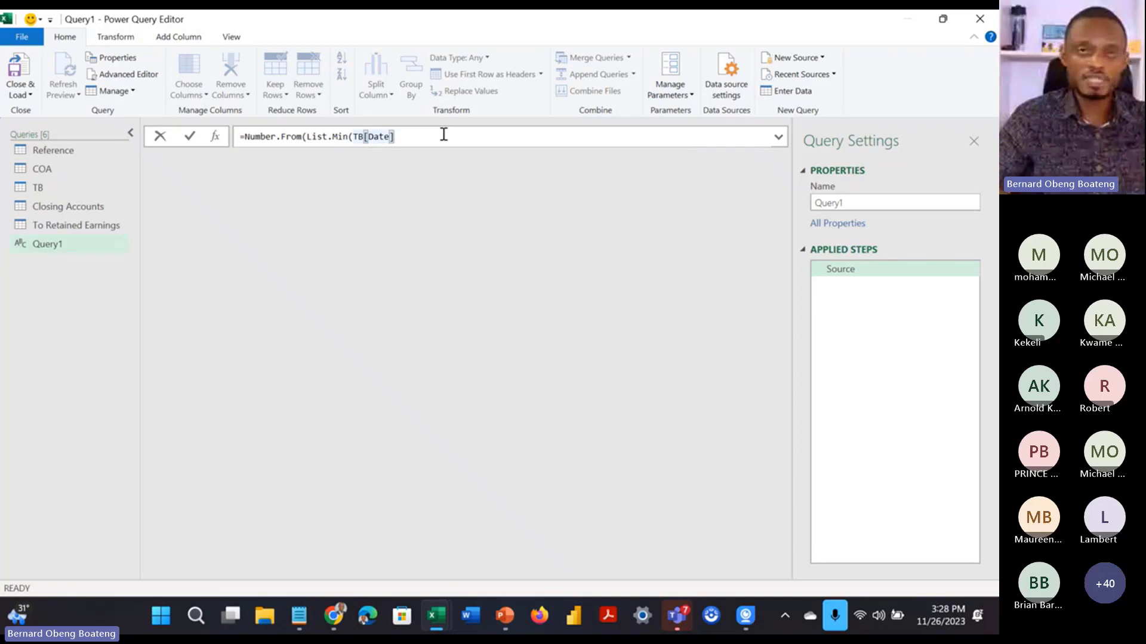
pyautogui.write(')')
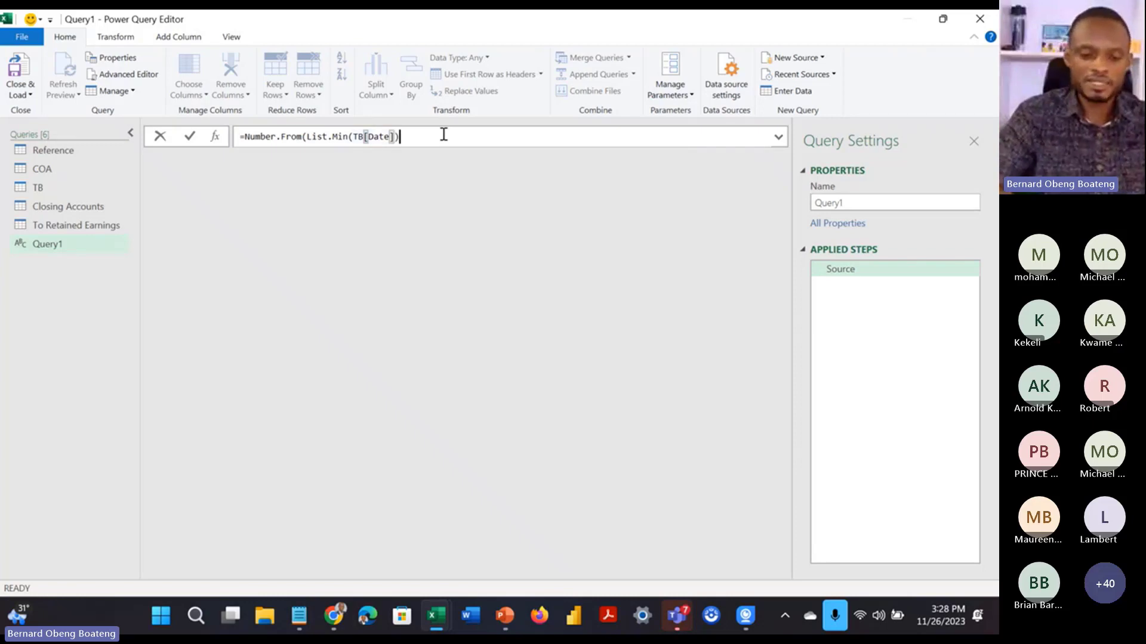
pyautogui.write(')')
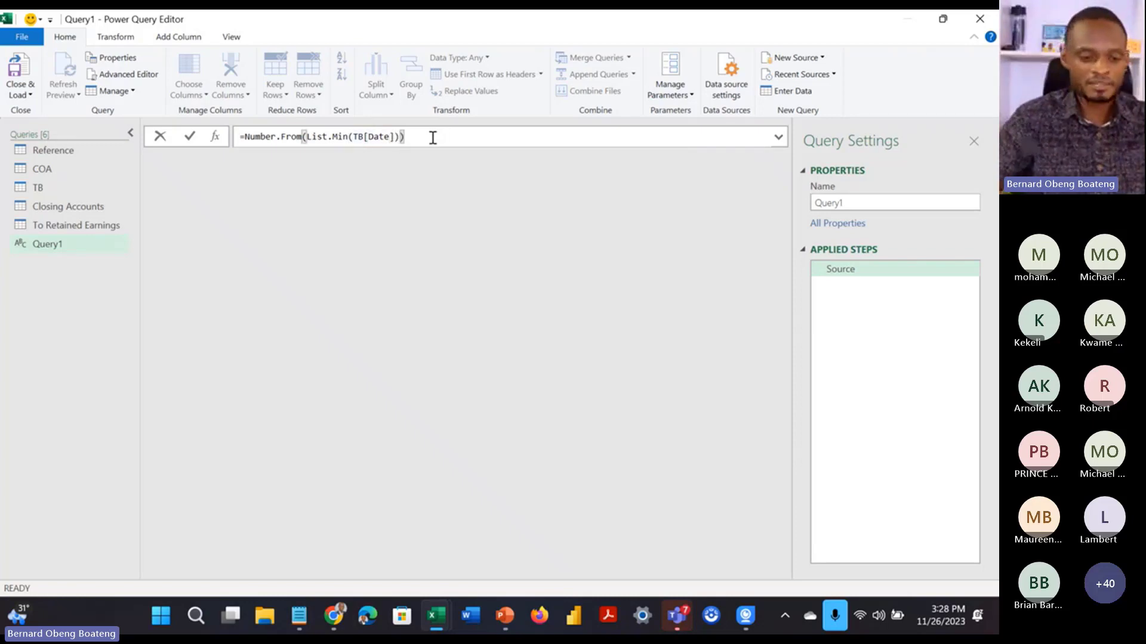
# Step: Extend the formula into a range by adding .. and a copy of the expression that uses List.Max instead of List.Min
pyautogui.moveTo(424, 137); pyautogui.dragTo(247, 137)
pyautogui.hotkey('ctrl', 'c')
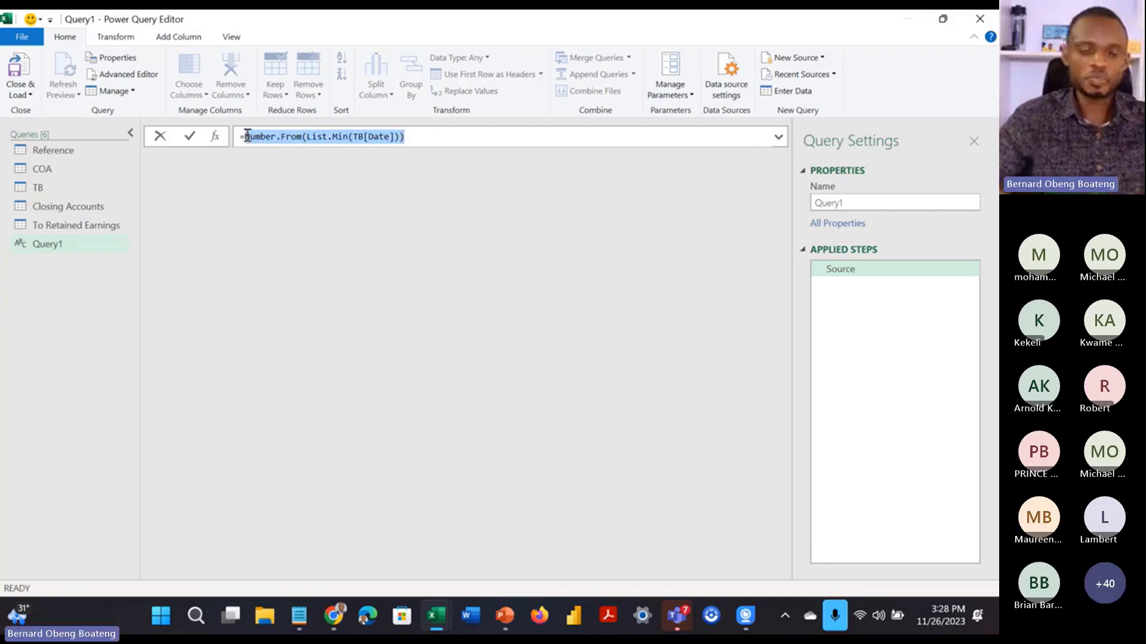
pyautogui.click(433, 141)
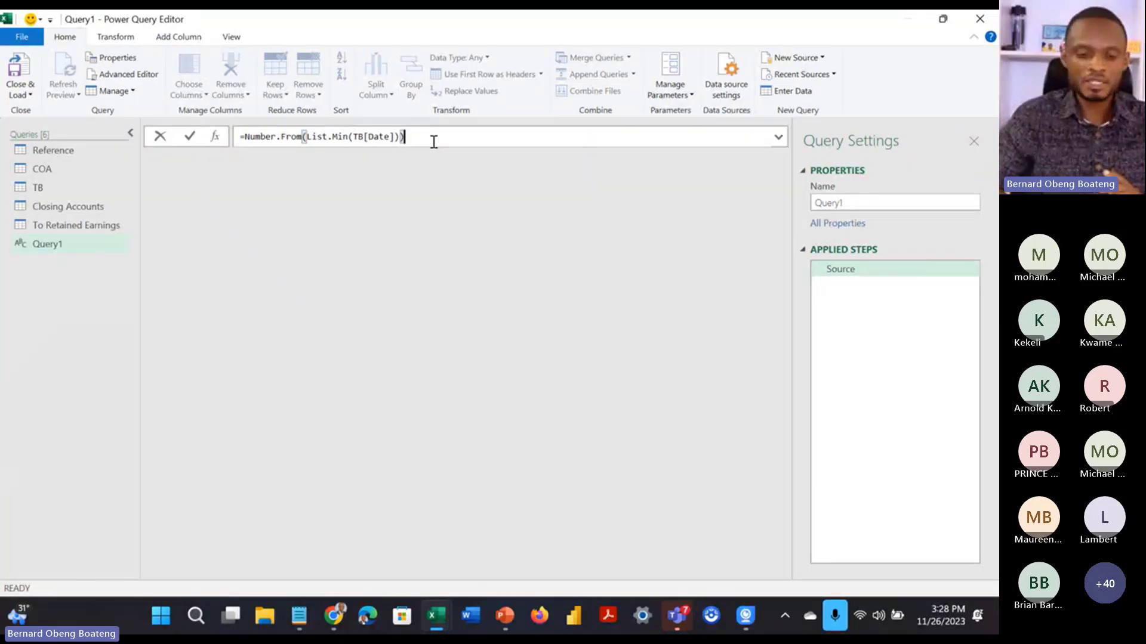
pyautogui.write('..')
pyautogui.hotkey('ctrl', 'v')
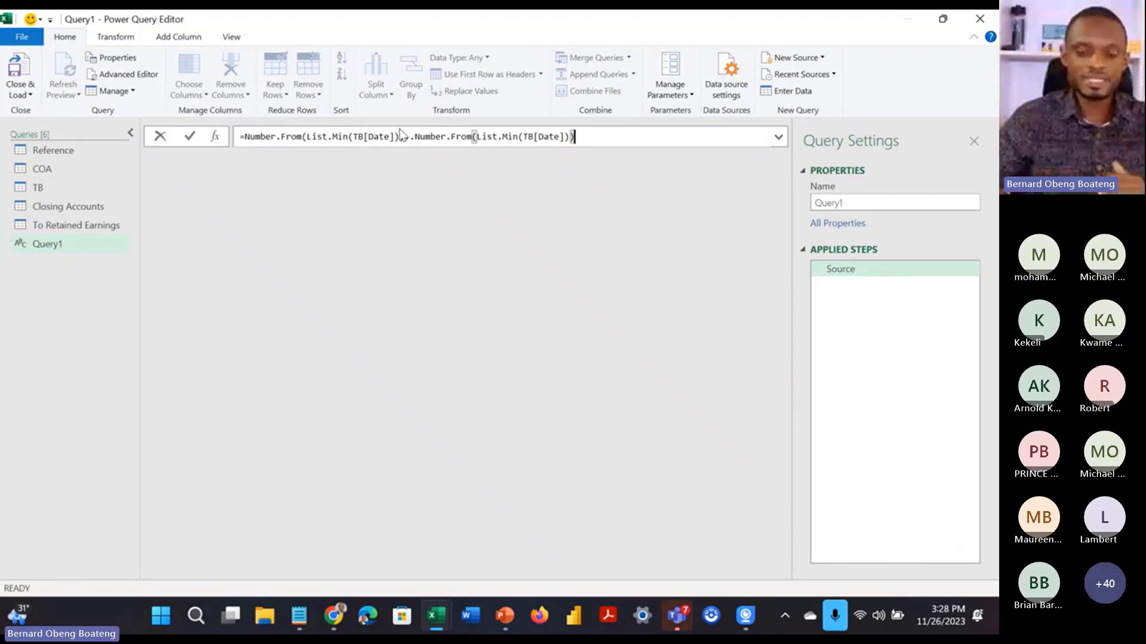
pyautogui.doubleClick(512, 137)
pyautogui.write('Max')
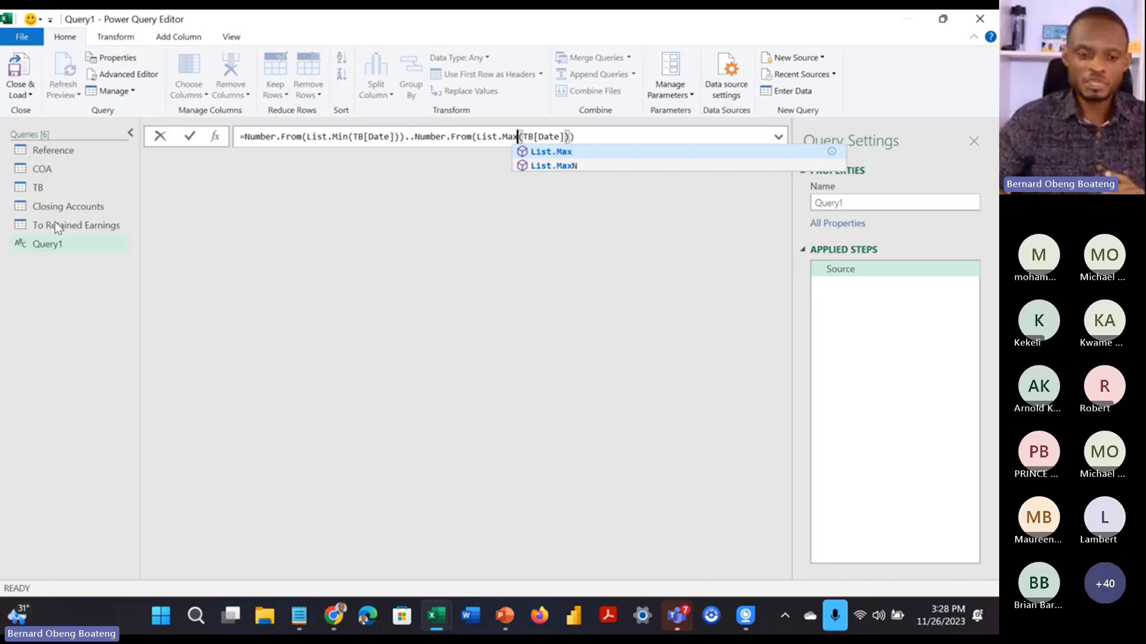
# Step: Enclose the whole range expression in curly braces and commit it to generate the list of date numbers
pyautogui.click(246, 136)
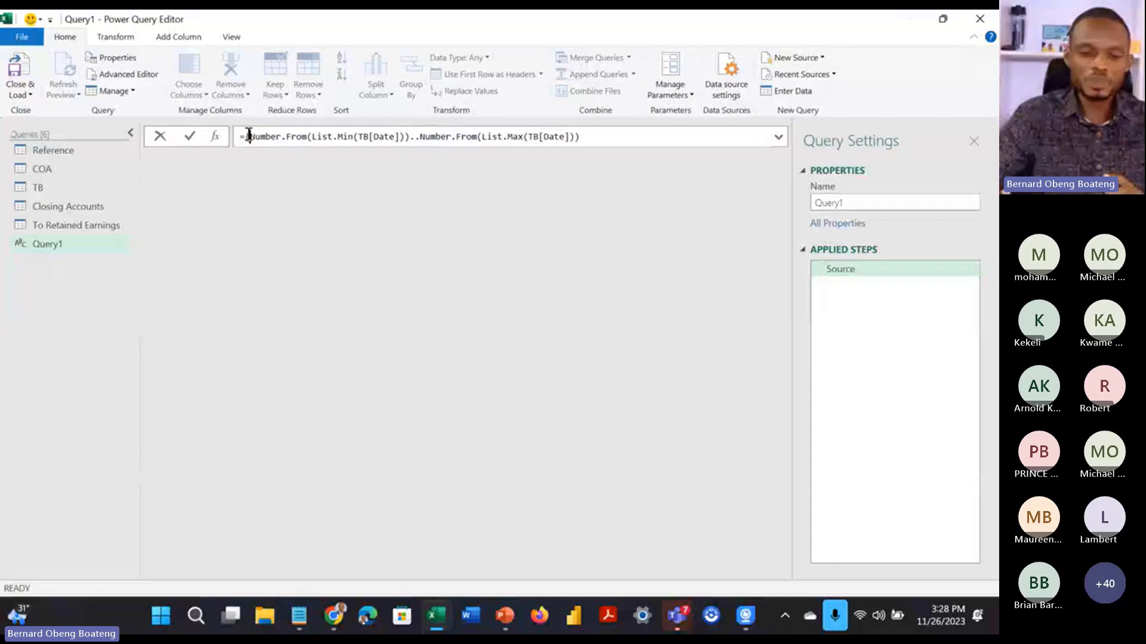
pyautogui.click(595, 137)
pyautogui.write('}')
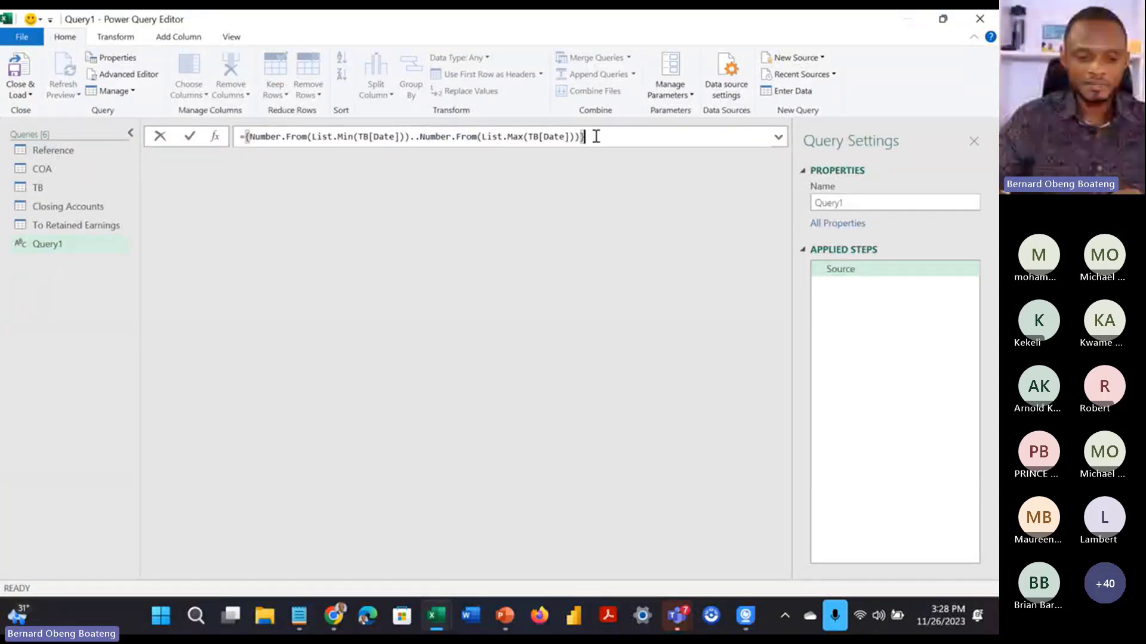
pyautogui.press('Return')
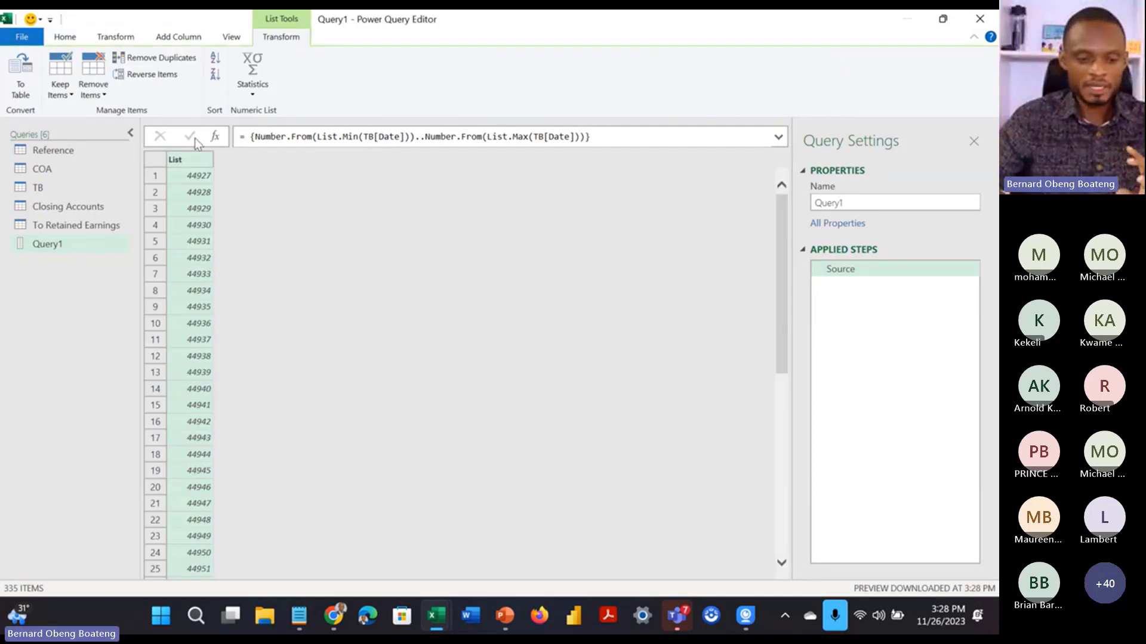
# Step: Convert the list of date numbers to a table without a delimiter and rename its column to Date
pyautogui.click(20, 75)
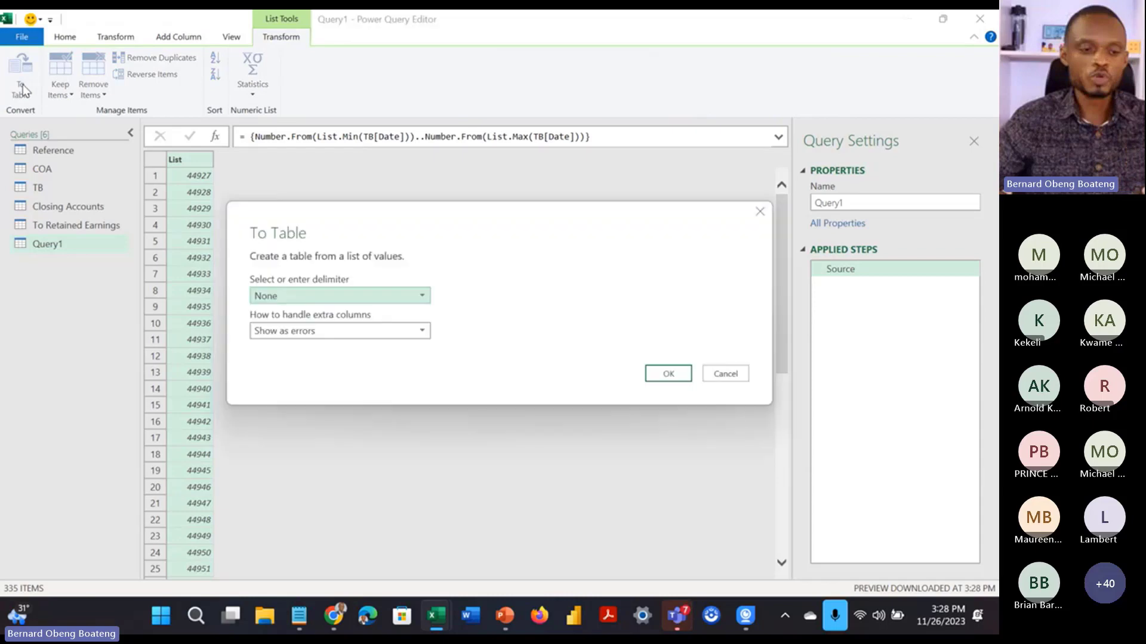
pyautogui.click(664, 374)
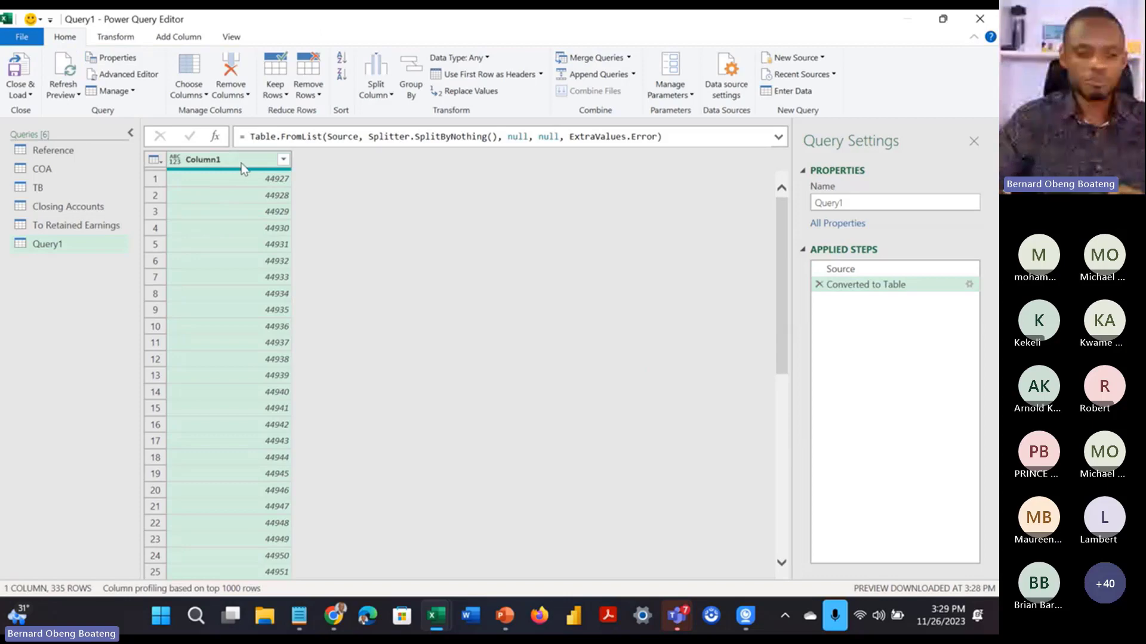
pyautogui.doubleClick(243, 163)
pyautogui.write('Date')
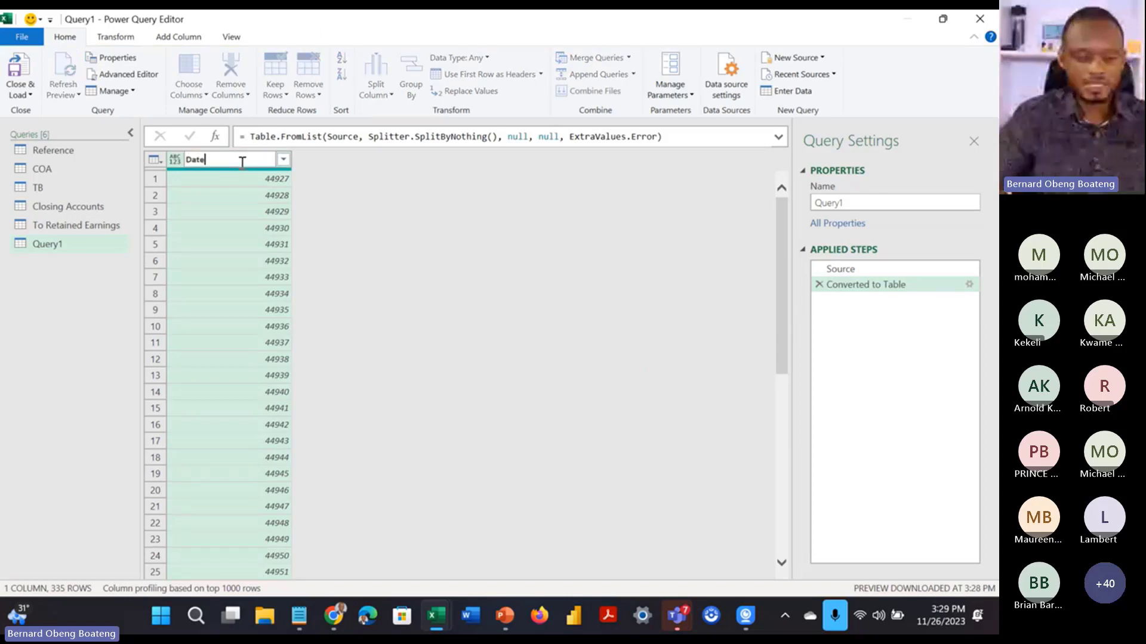
pyautogui.press('Return')
# Step: Set the Date column's data type to Date and add a month number column derived from it
pyautogui.click(175, 160)
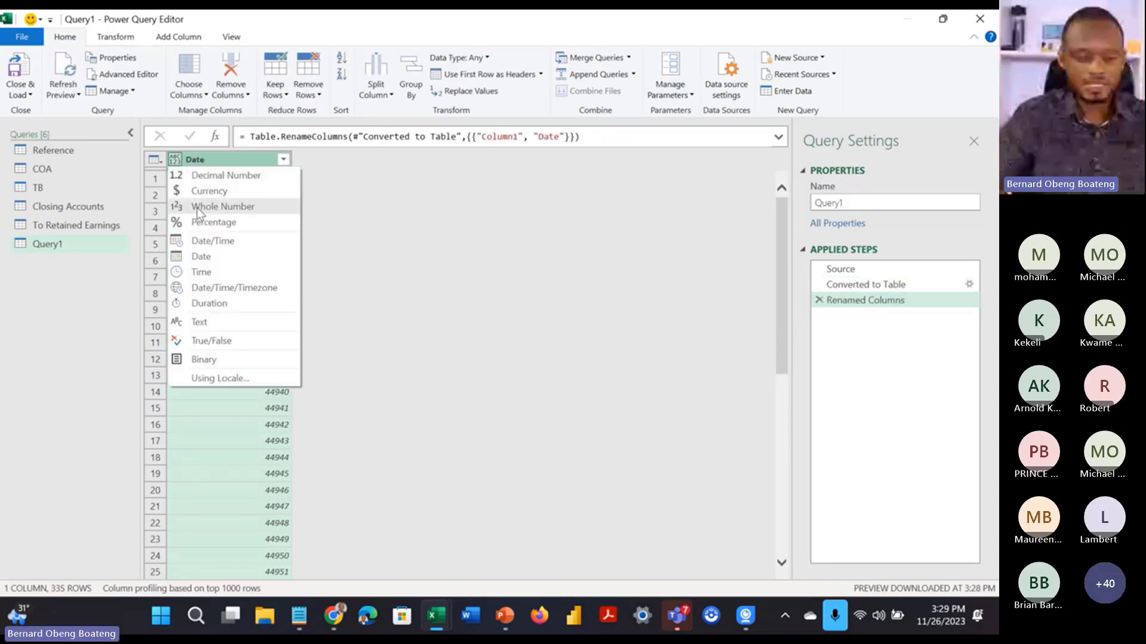
pyautogui.click(211, 259)
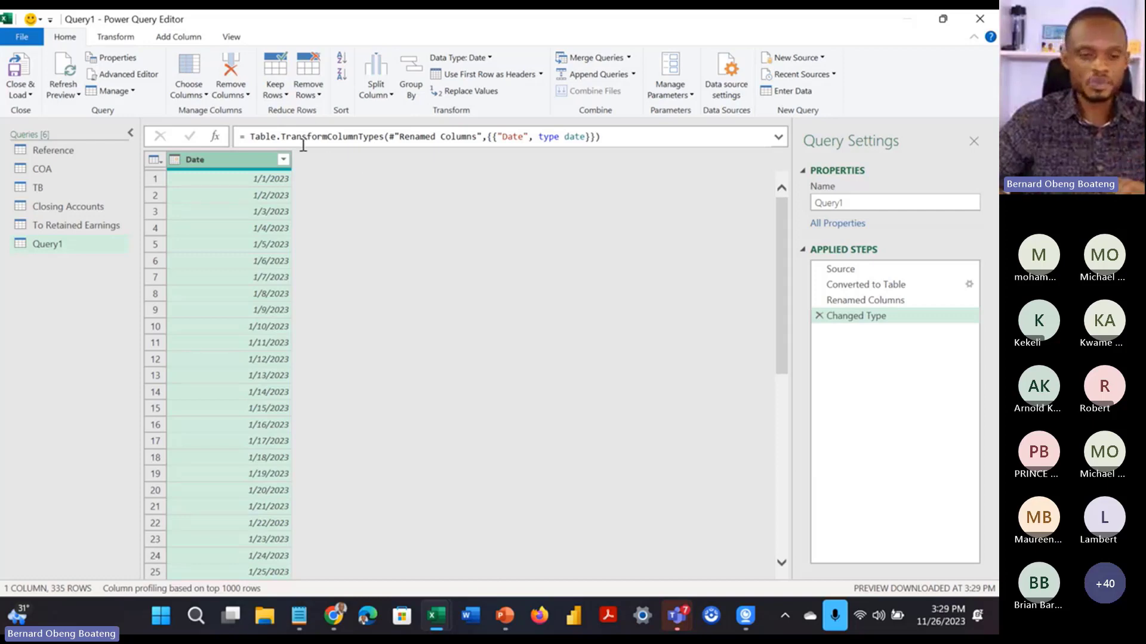
pyautogui.click(196, 47)
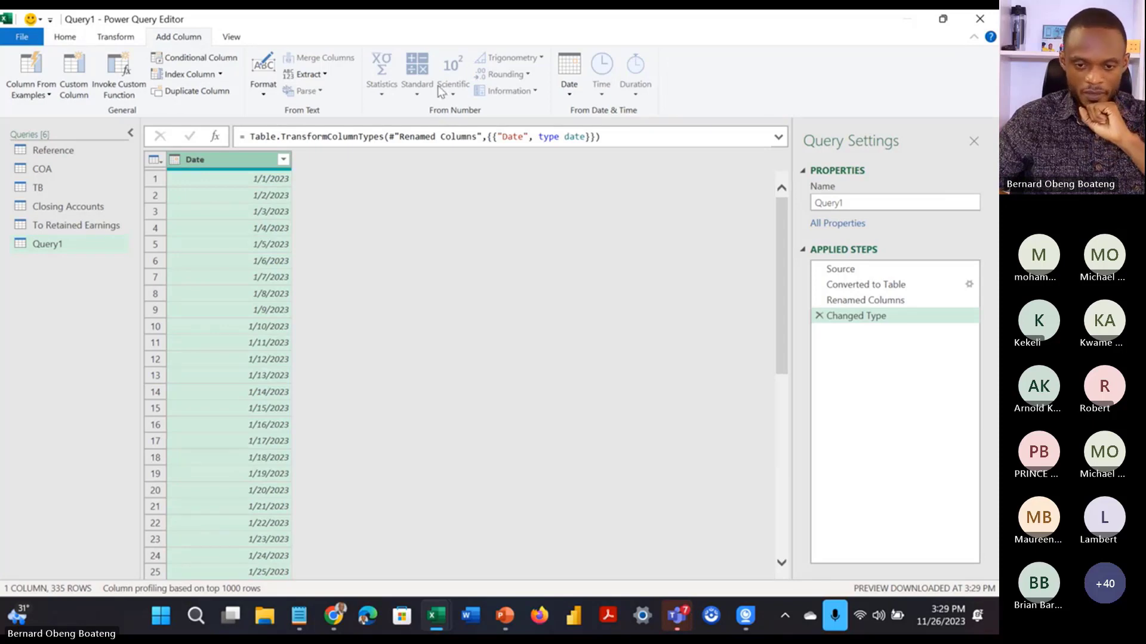
pyautogui.click(567, 85)
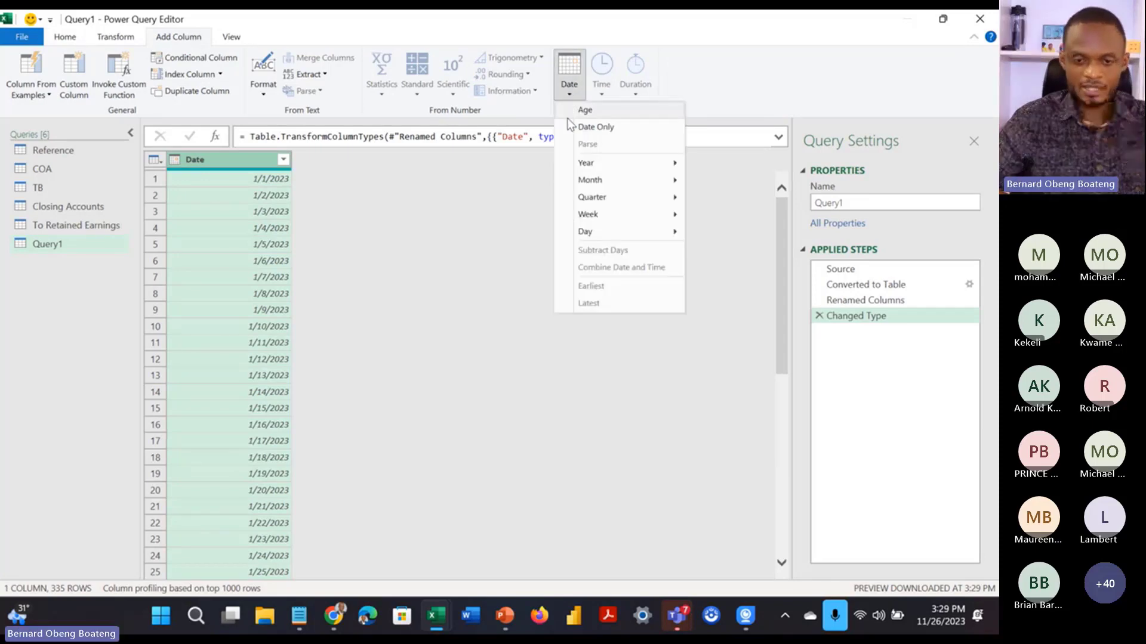
pyautogui.moveTo(583, 180)
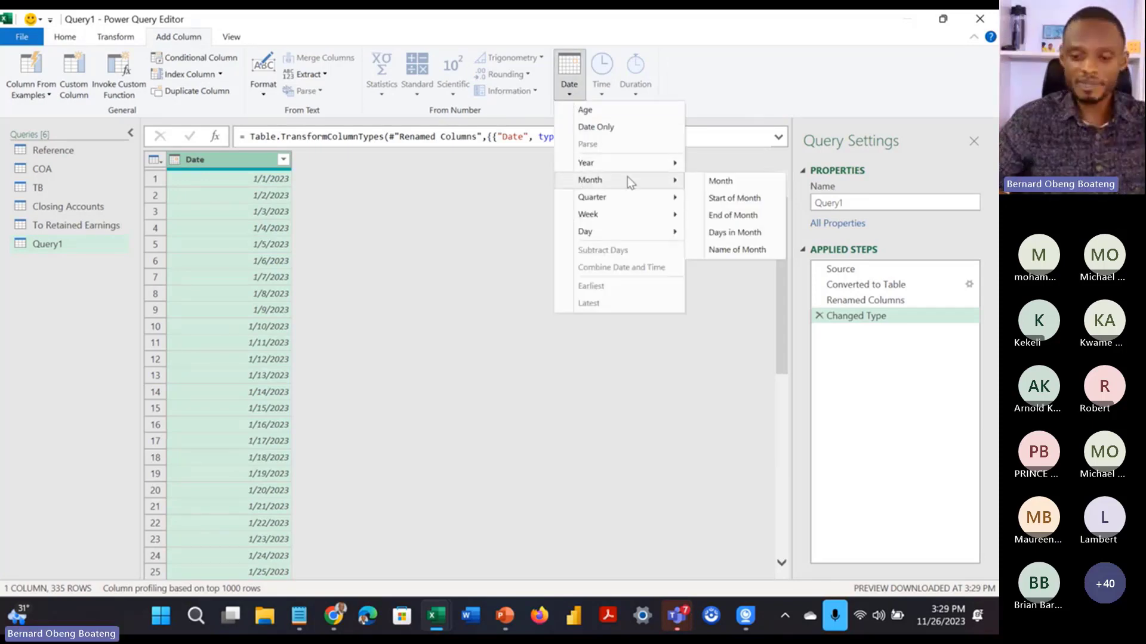
pyautogui.click(704, 181)
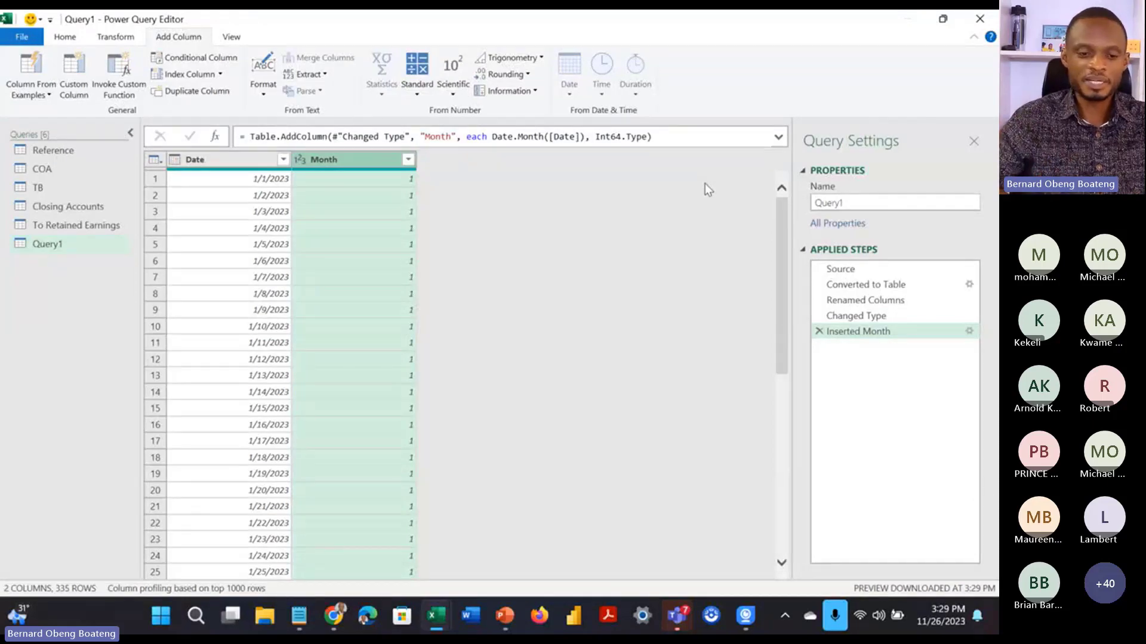
# Step: Add a column with the name of the month based on the Date column
pyautogui.click(266, 161)
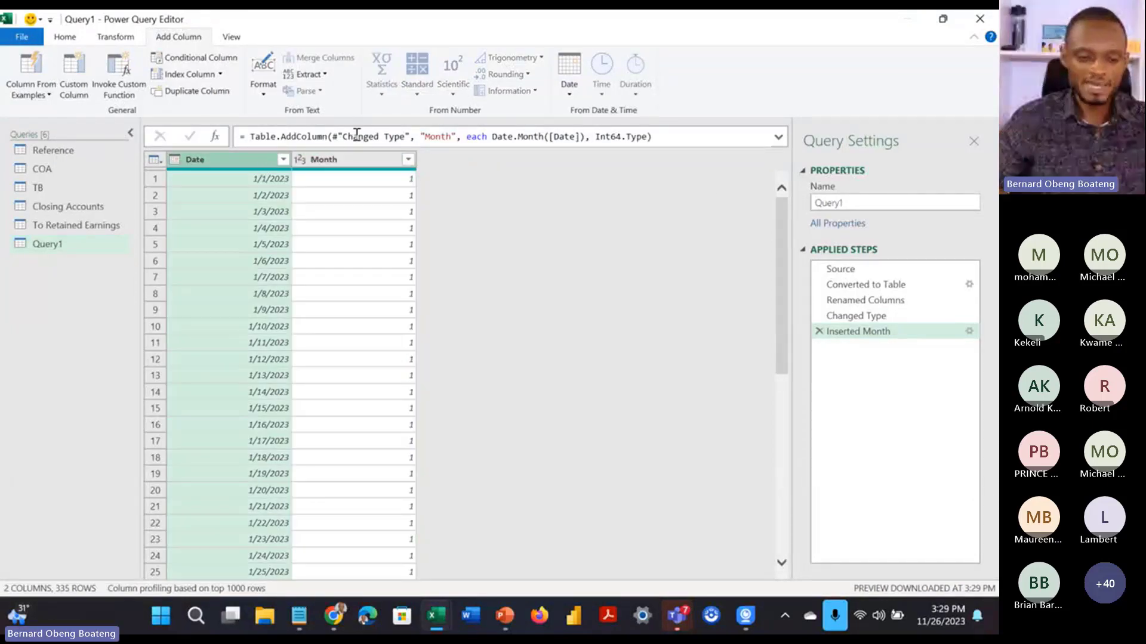
pyautogui.click(583, 89)
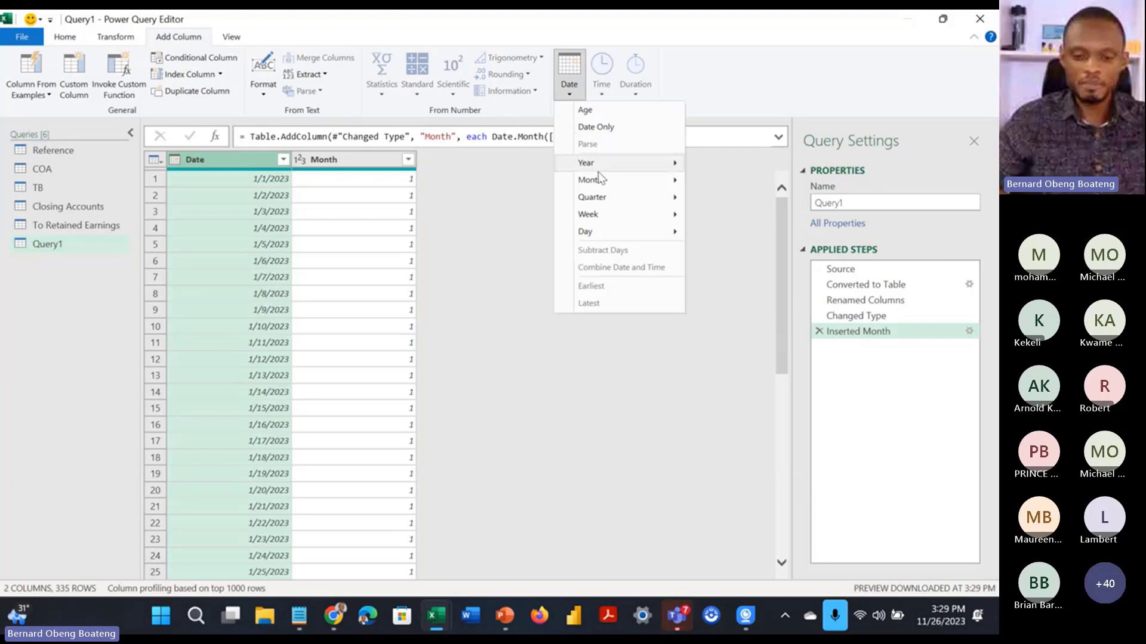
pyautogui.moveTo(598, 174)
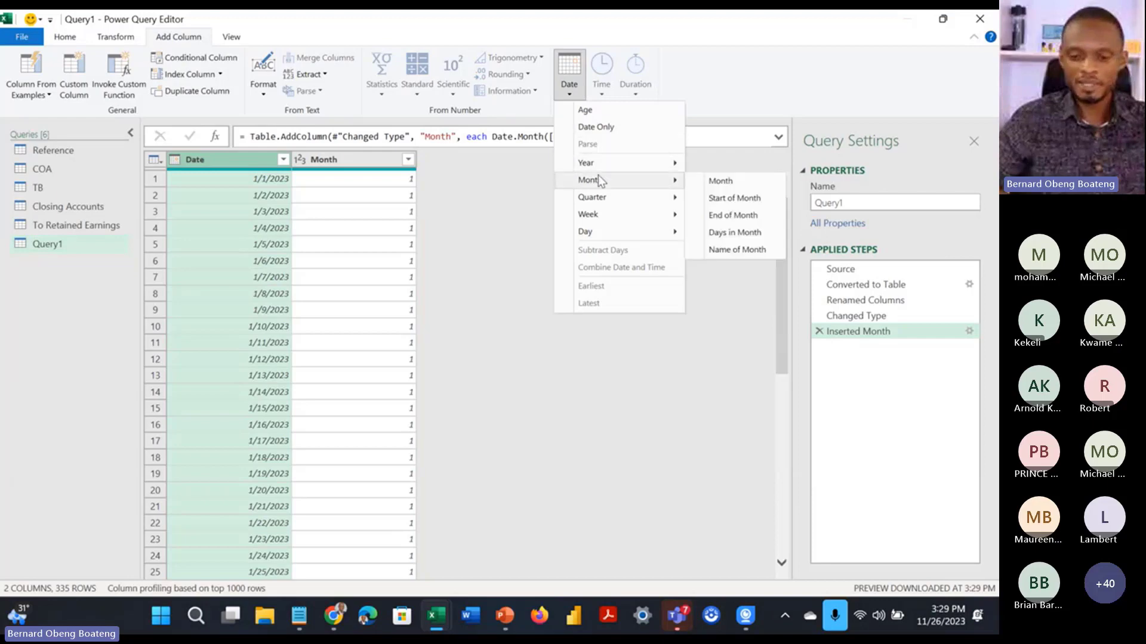
pyautogui.click(708, 251)
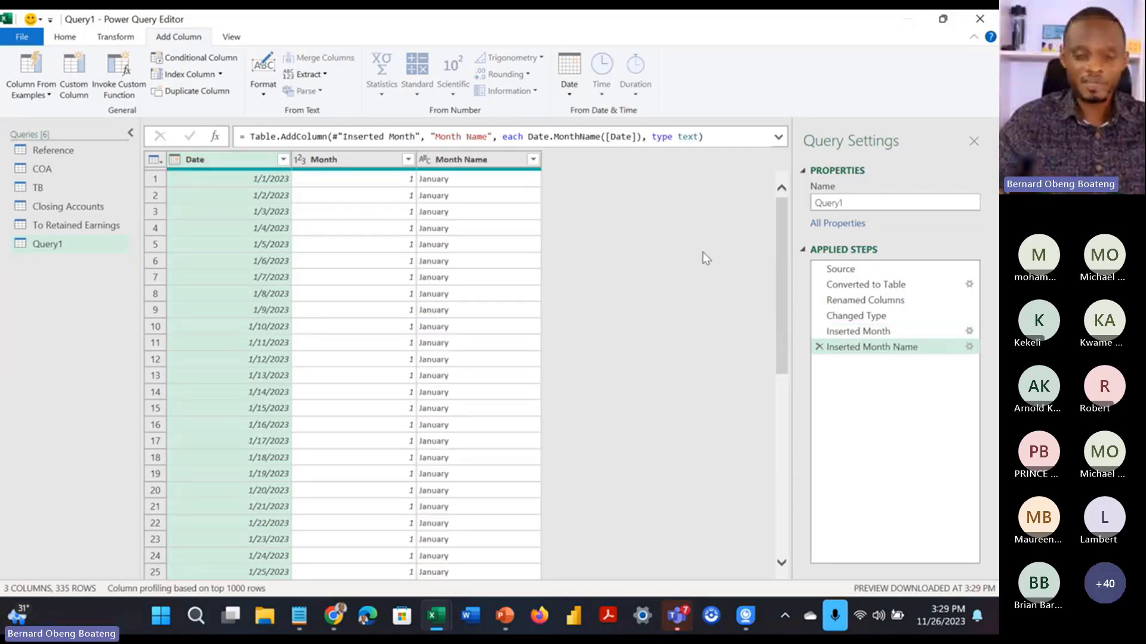
# Step: Transform the Month Name column to keep only its first 3 characters
pyautogui.click(447, 160)
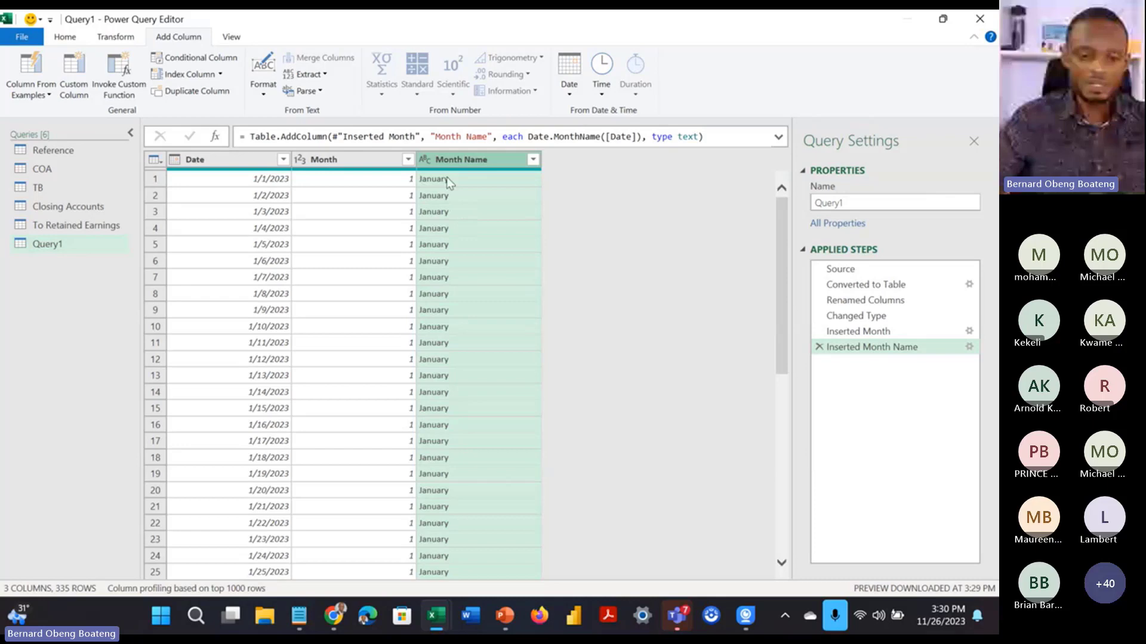
pyautogui.click(119, 37)
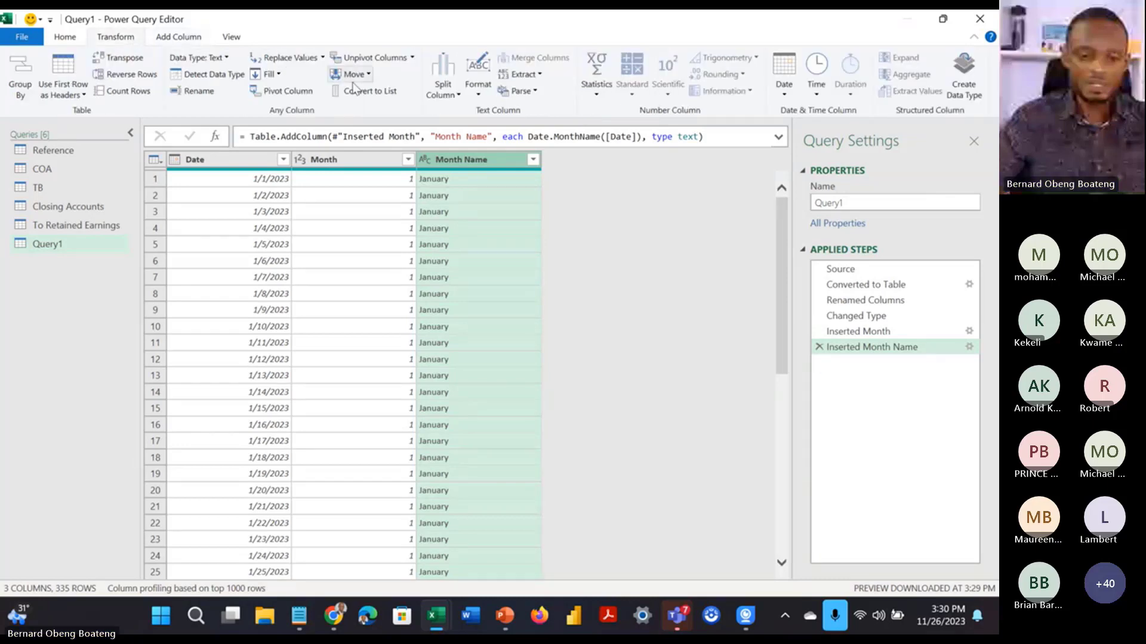
pyautogui.click(523, 74)
pyautogui.click(535, 110)
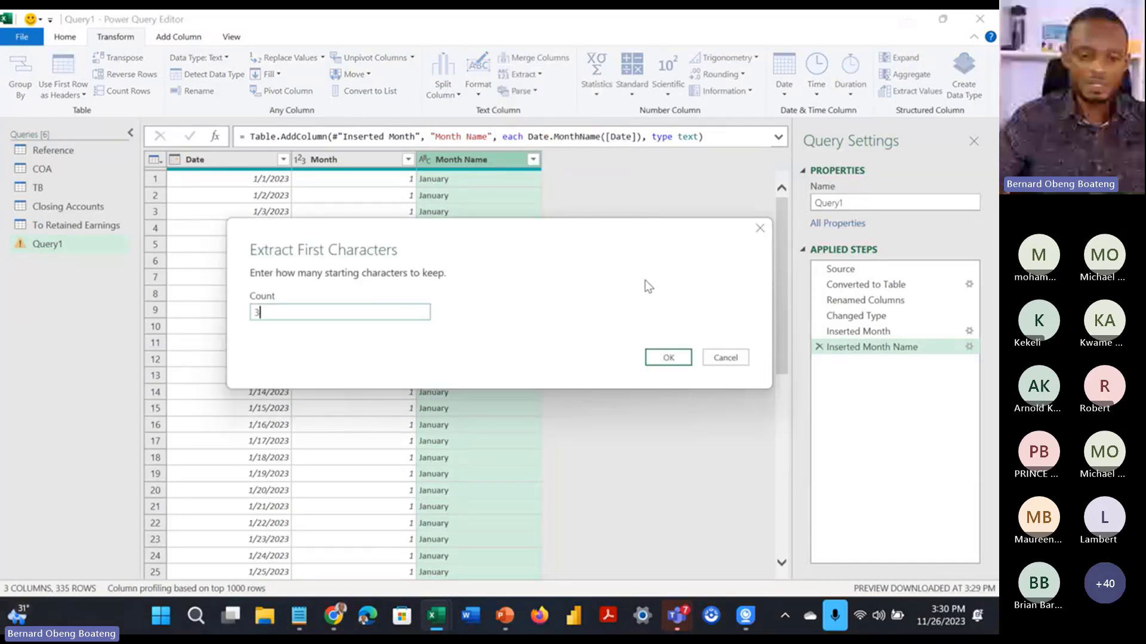
pyautogui.click(663, 358)
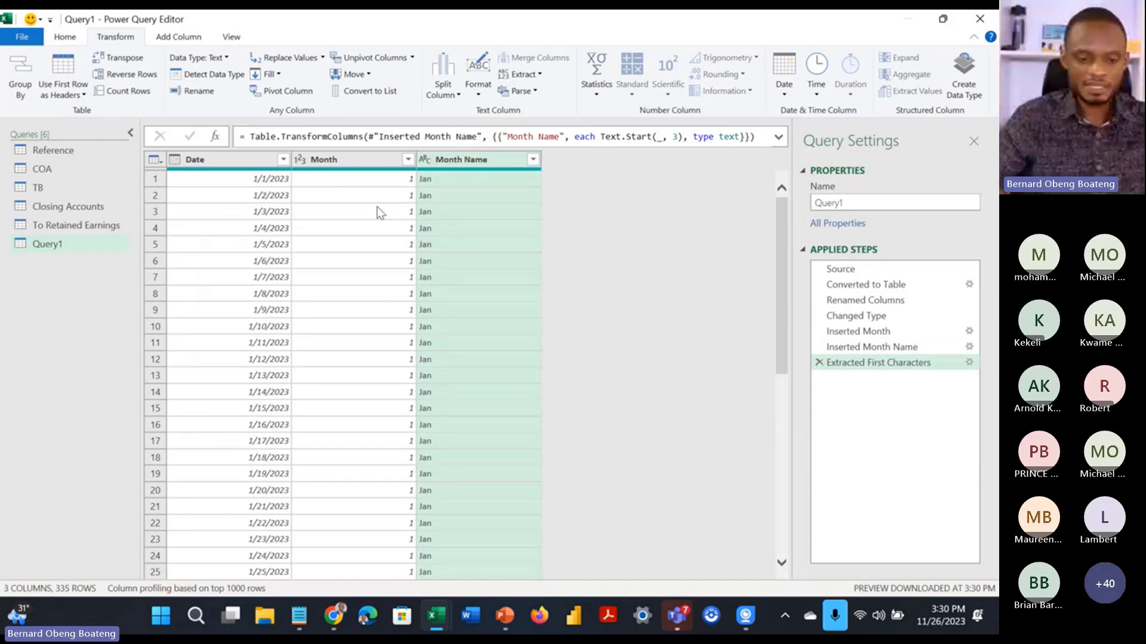
# Step: Rename the date query as Calendar
pyautogui.doubleClick(841, 202)
pyautogui.write('Calend')
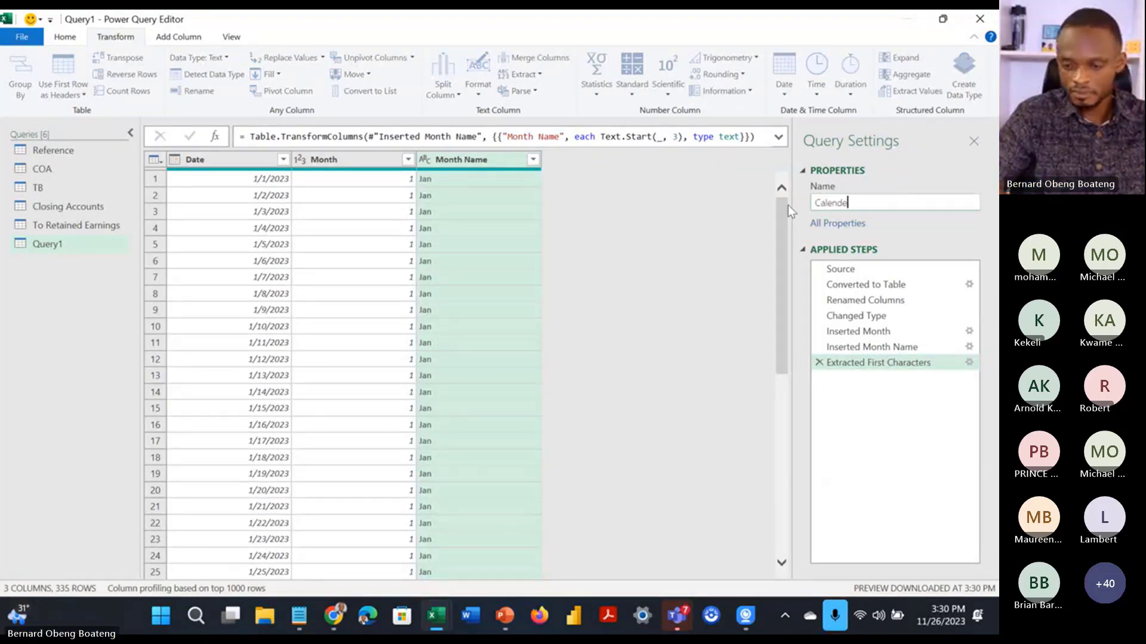
pyautogui.write('ar')
pyautogui.press('Return')
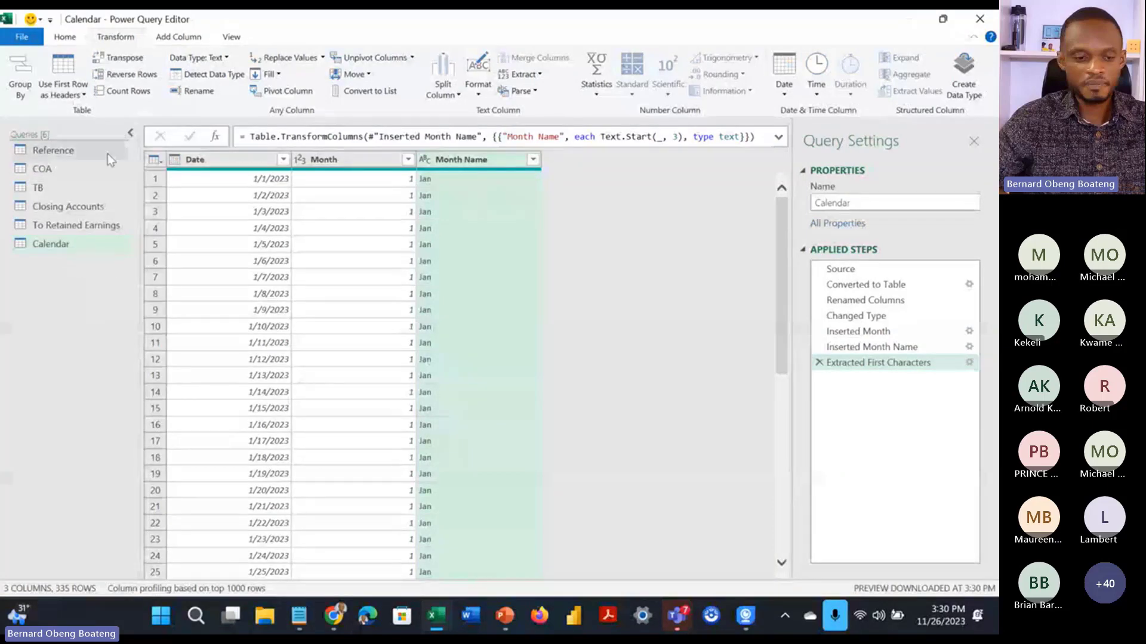
# Step: Close the query editor and load the queries to the workbook as connections only
pyautogui.click(73, 42)
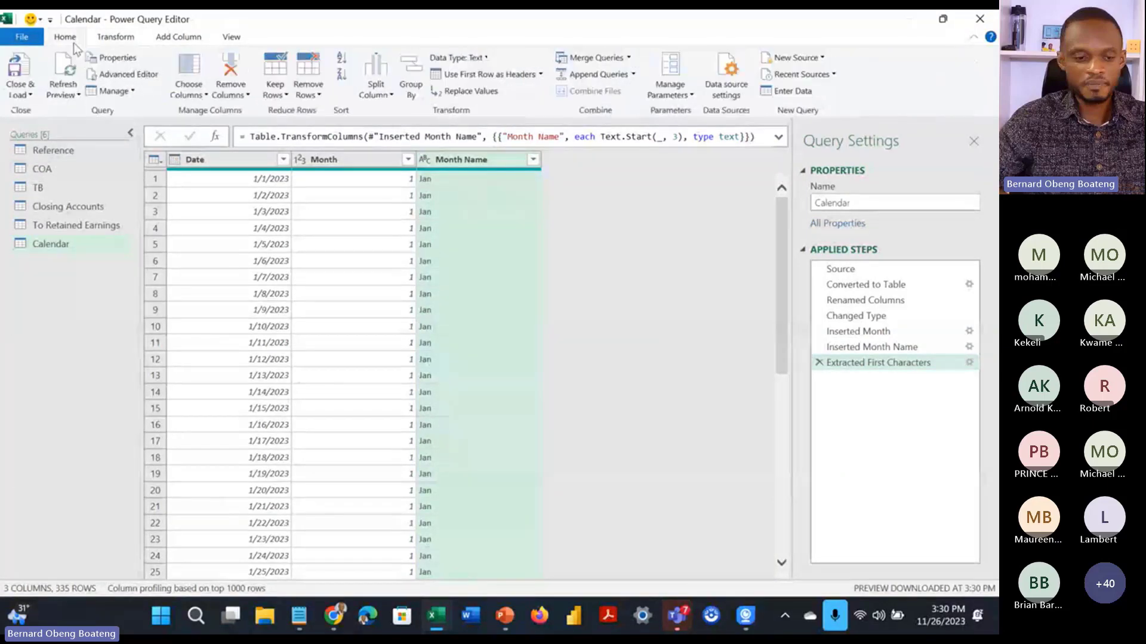
pyautogui.click(27, 94)
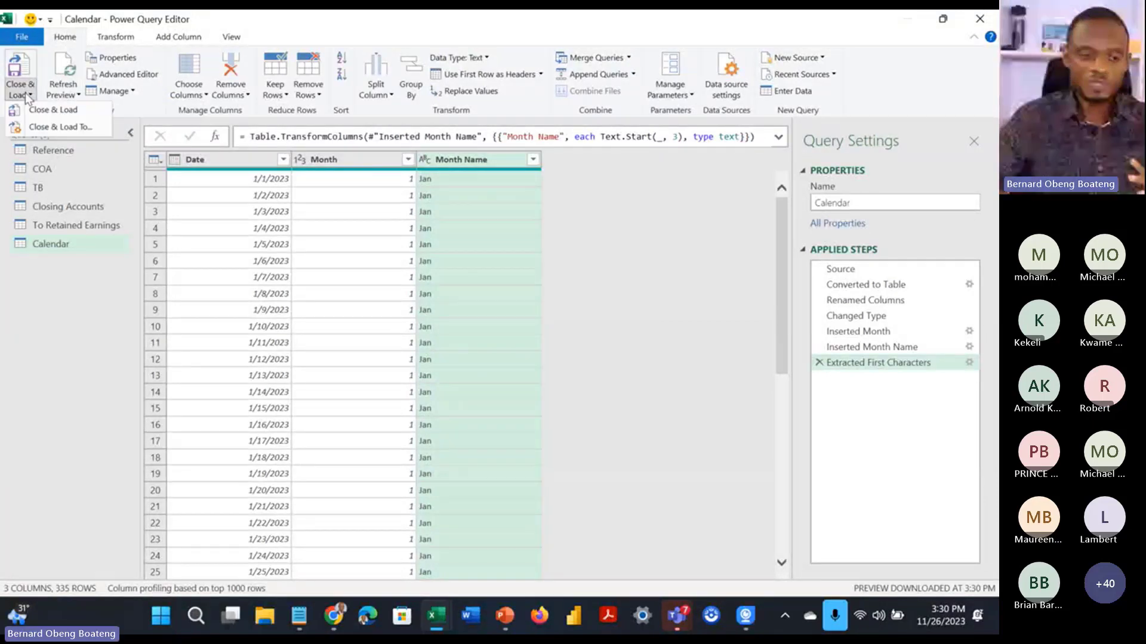
pyautogui.click(53, 127)
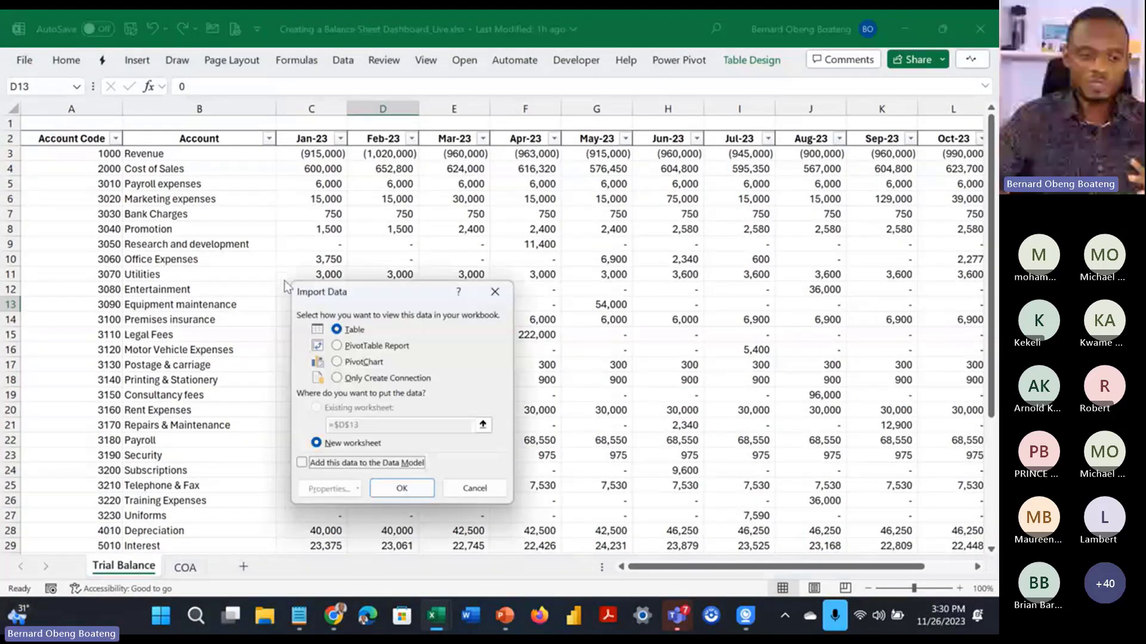
pyautogui.click(388, 379)
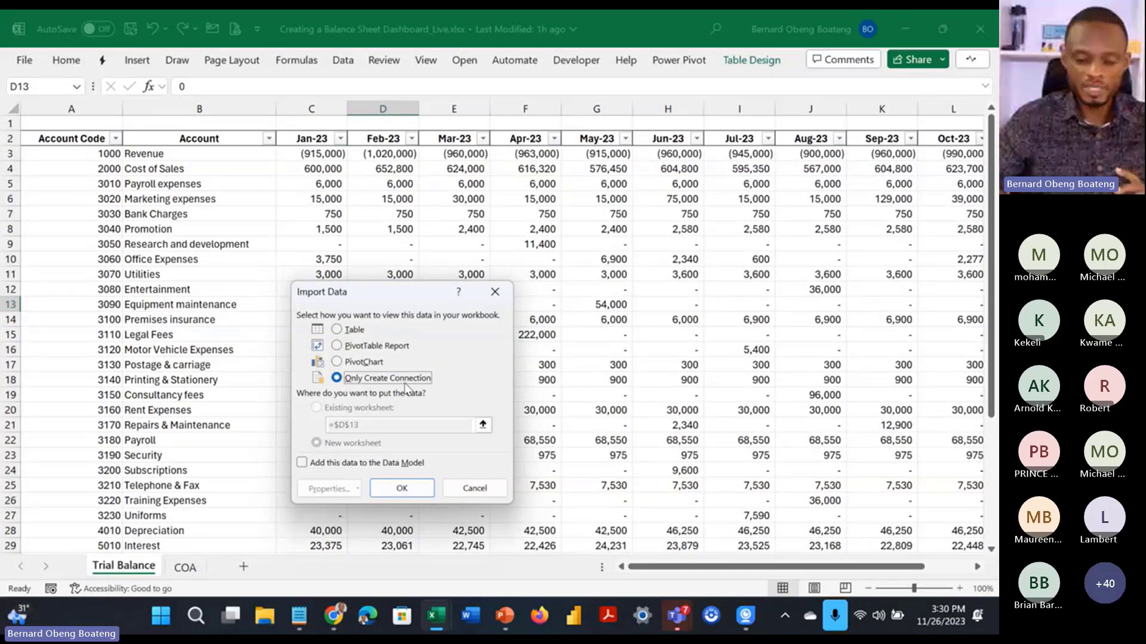
pyautogui.click(402, 488)
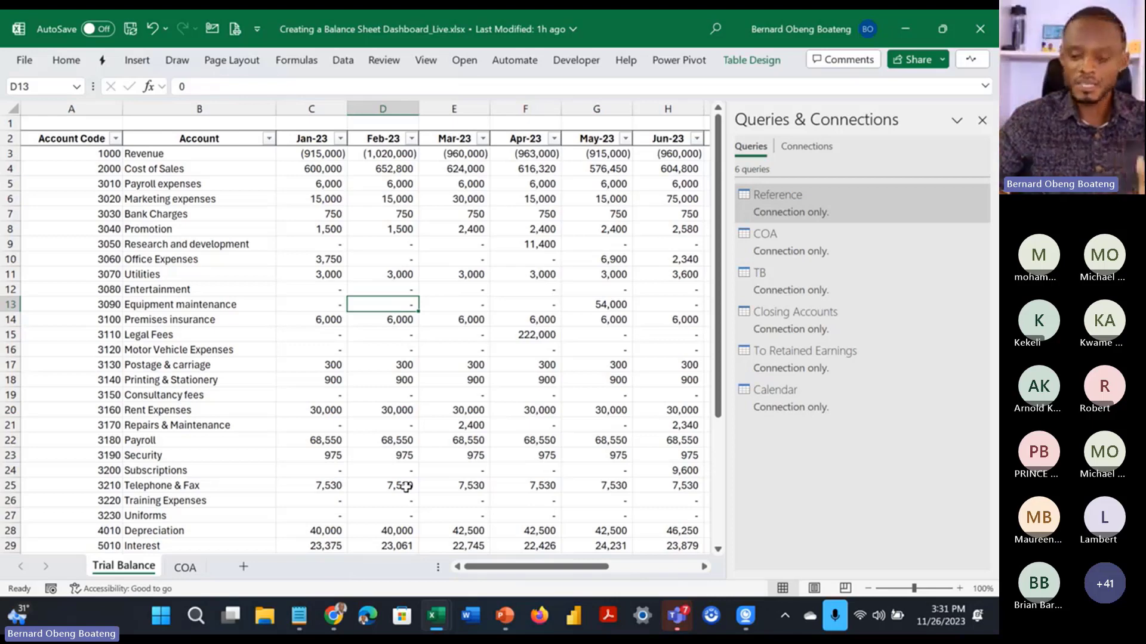
# Step: Change the COA query's load settings to add its data to the Data Model, keeping it connection-only
pyautogui.moveTo(817, 252)
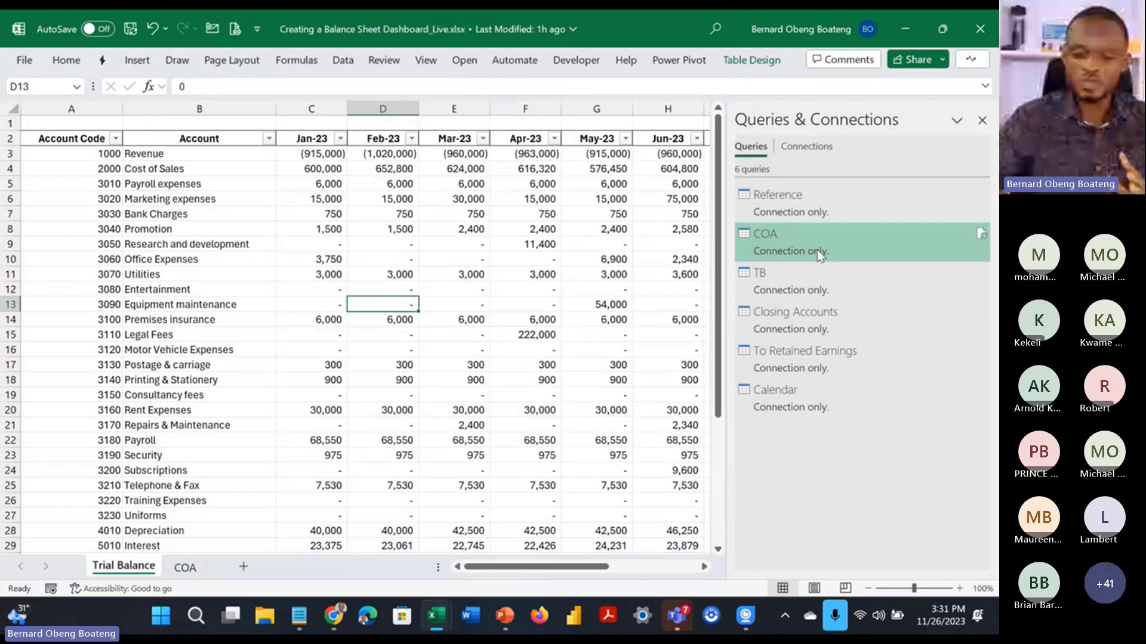
pyautogui.rightClick(819, 255)
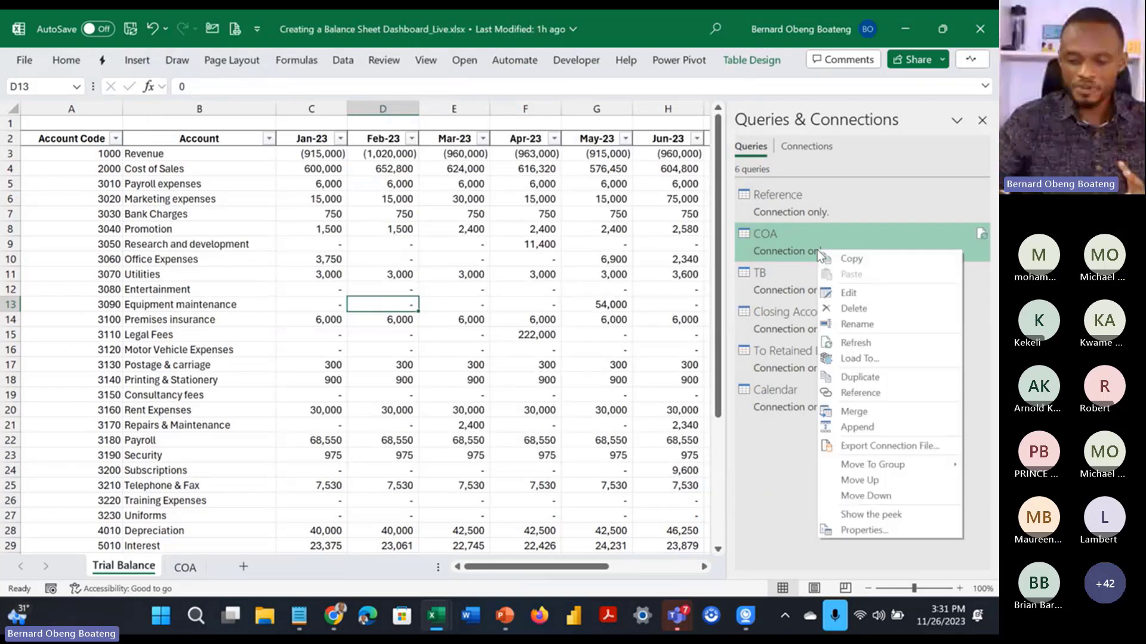
pyautogui.click(872, 356)
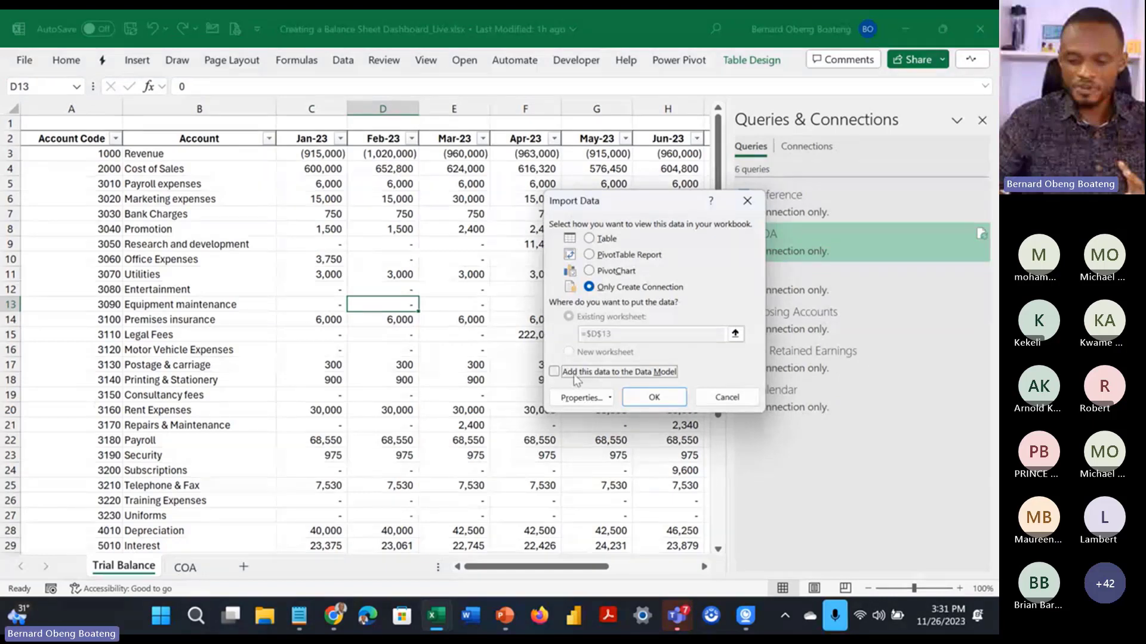
pyautogui.click(576, 376)
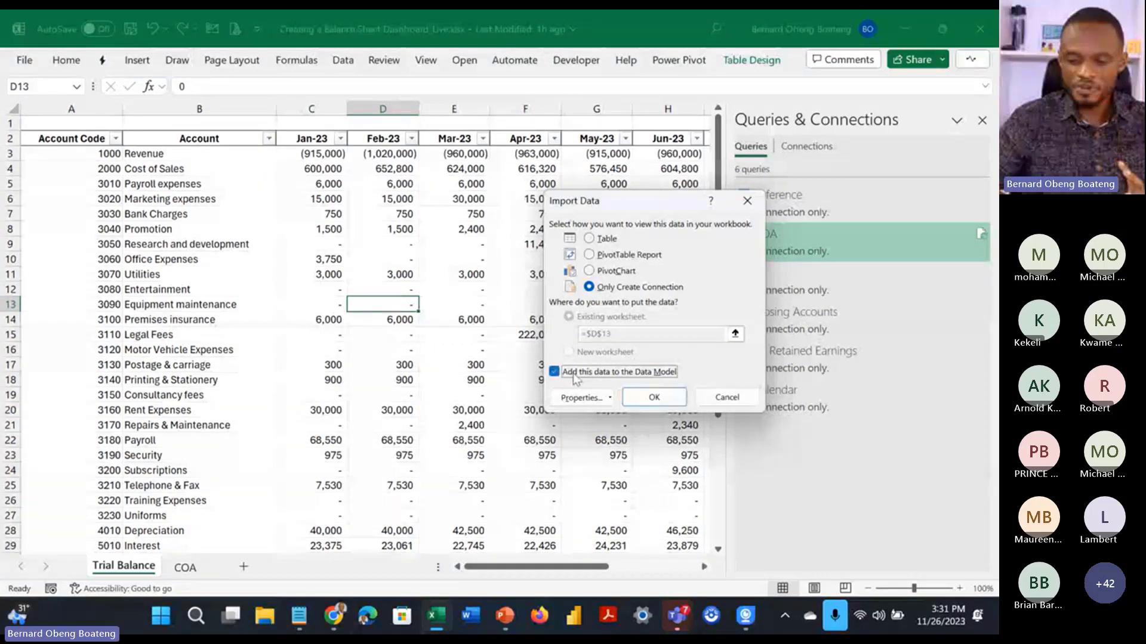
pyautogui.click(643, 402)
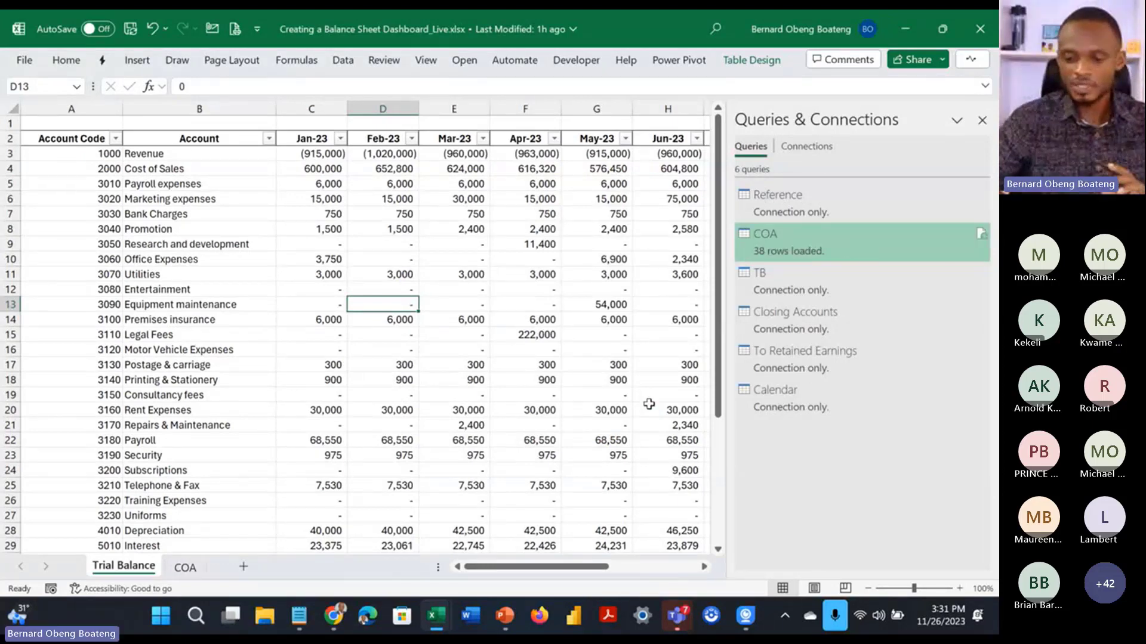
# Step: Change the TB query's load settings to add its data to the Data Model, keeping it connection-only
pyautogui.click(794, 290)
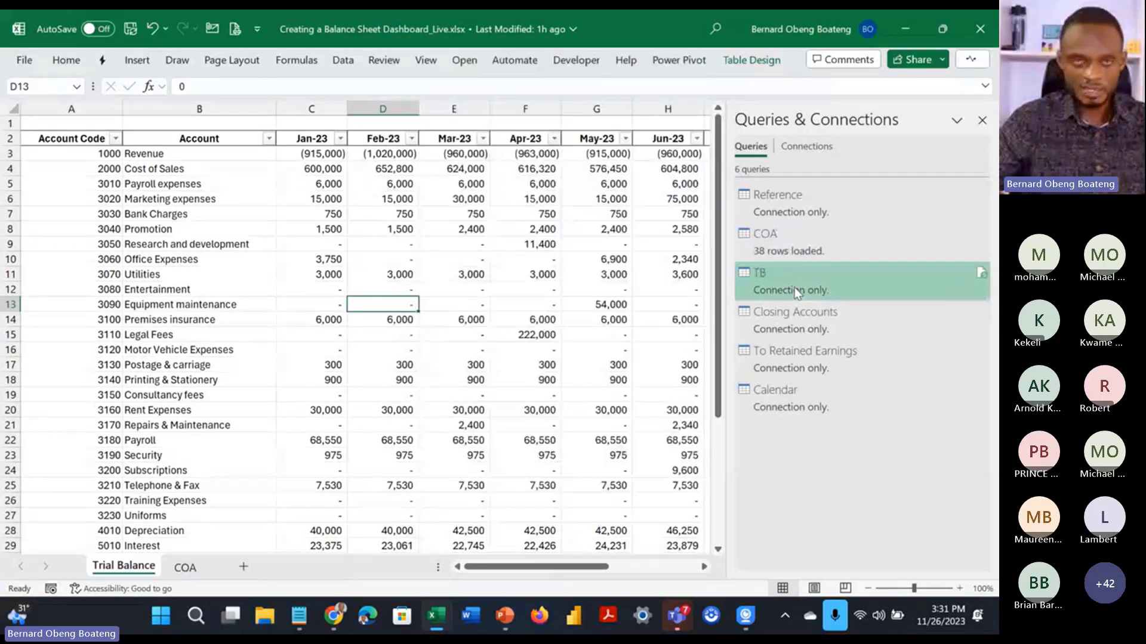
pyautogui.rightClick(796, 290)
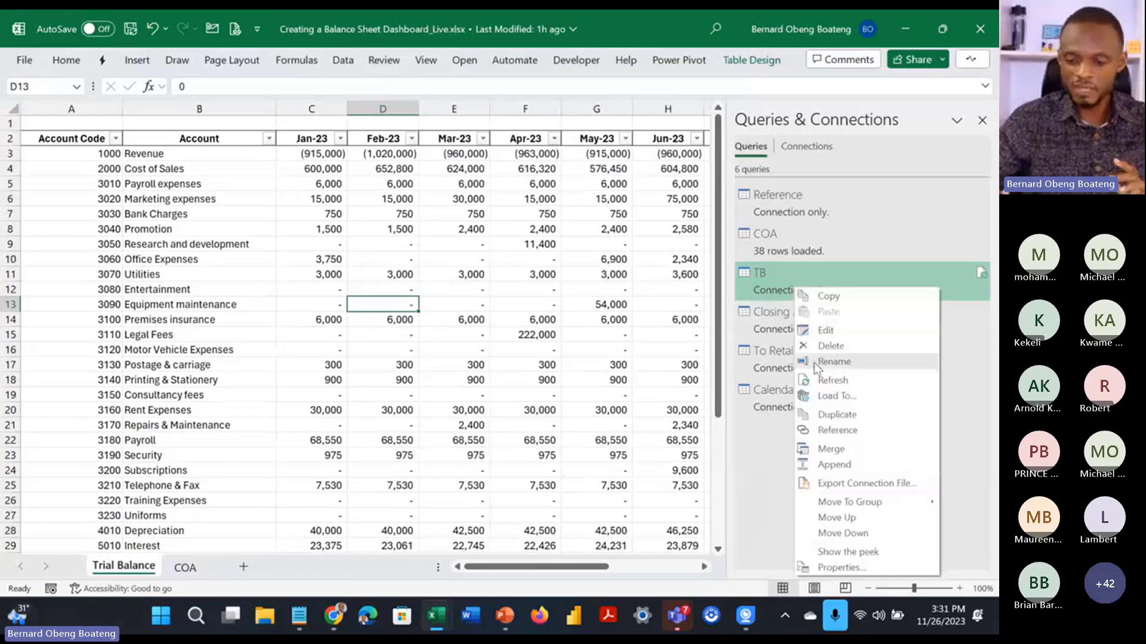
pyautogui.click(828, 396)
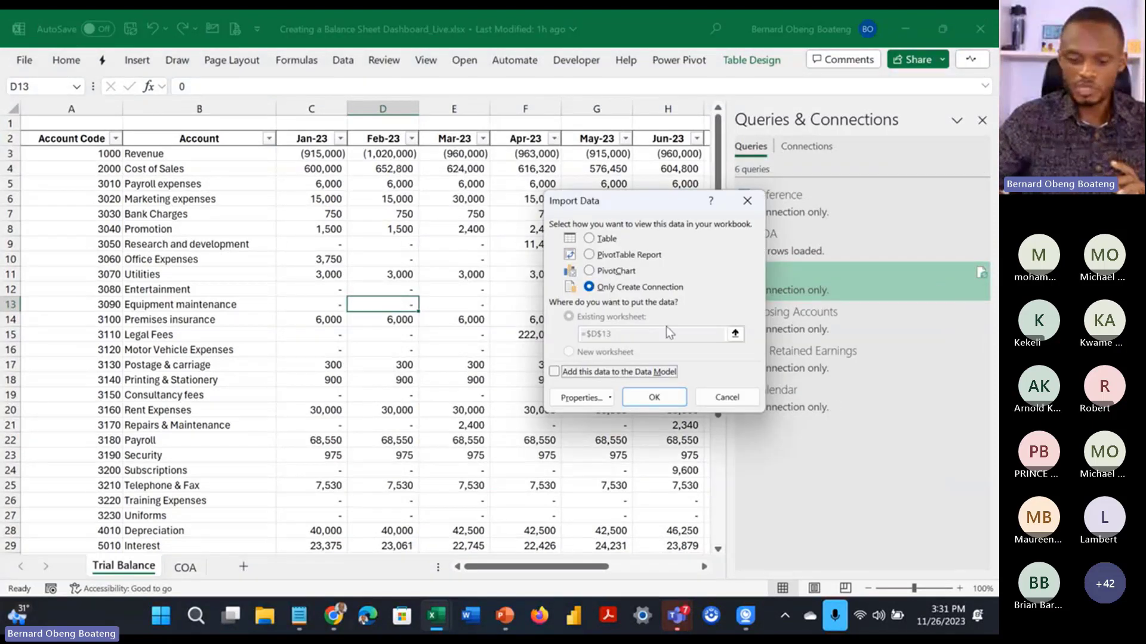
pyautogui.click(643, 378)
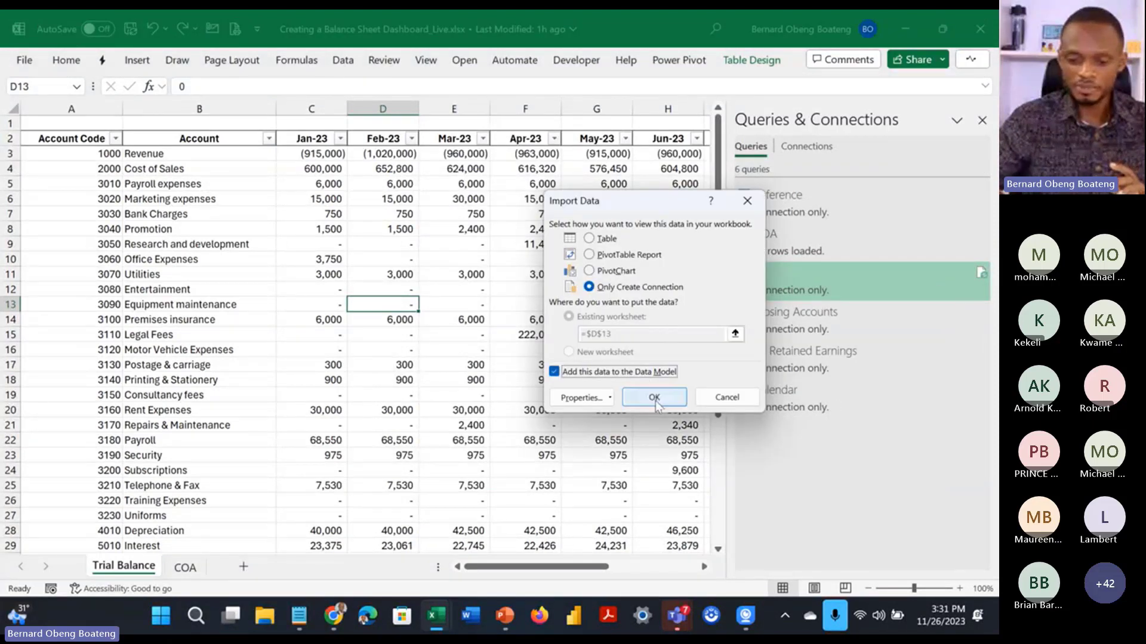
pyautogui.click(654, 397)
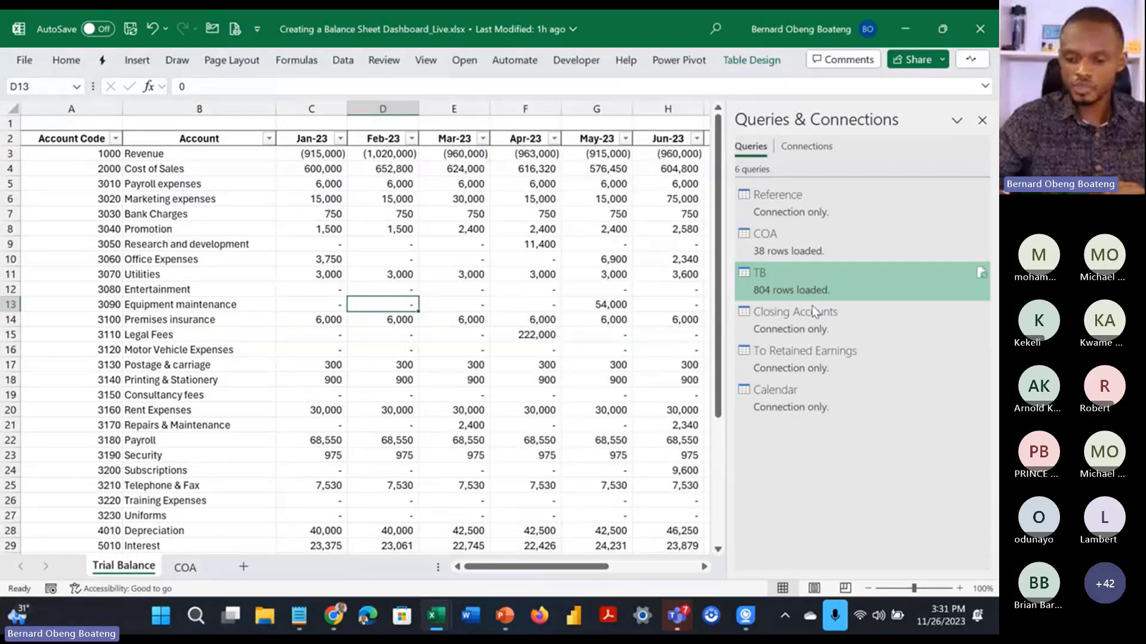
# Step: Change the Calendar query's load settings to add its data to the Data Model
pyautogui.click(797, 388)
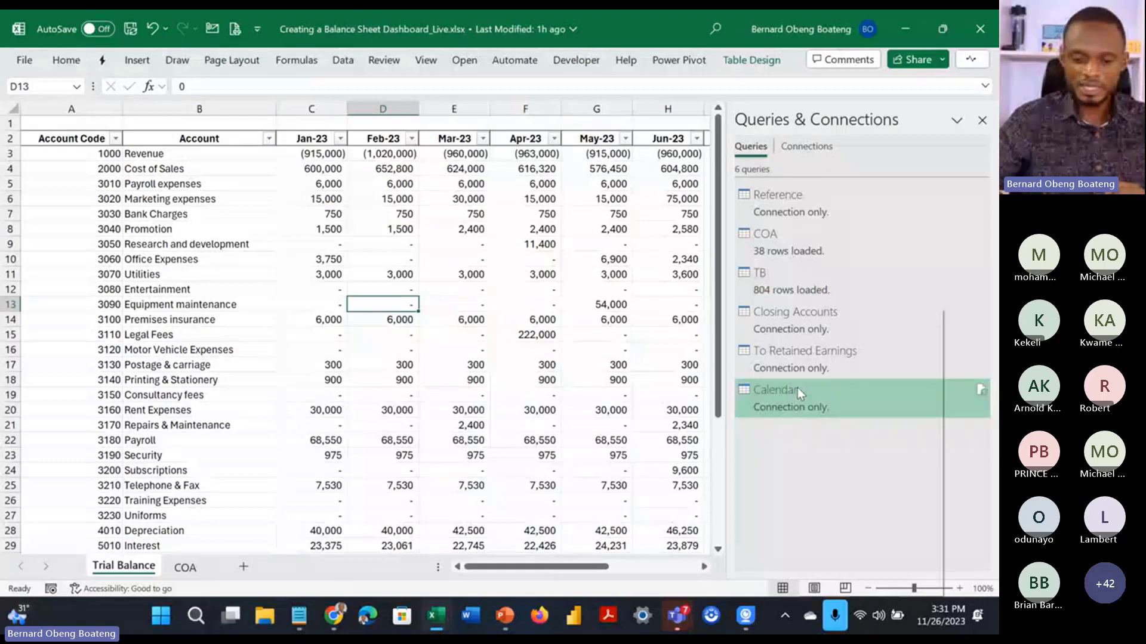
pyautogui.click(667, 374)
pyautogui.click(656, 398)
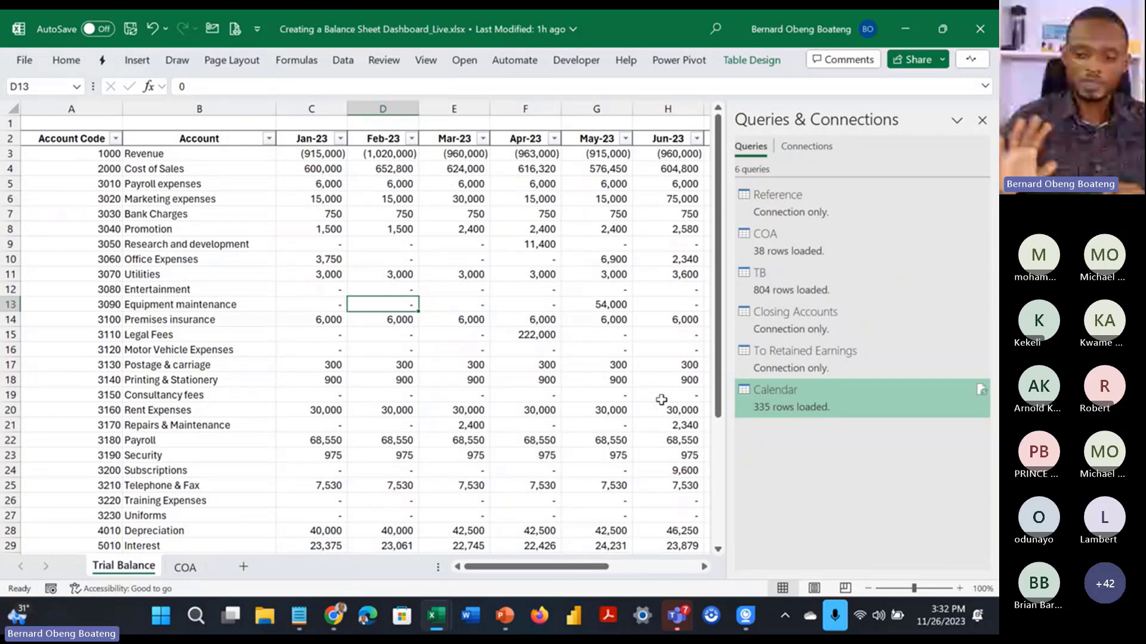
# Step: Open the Data Model in Power Pivot's diagram view and place the TB table below and between COA and Calendar
pyautogui.click(680, 61)
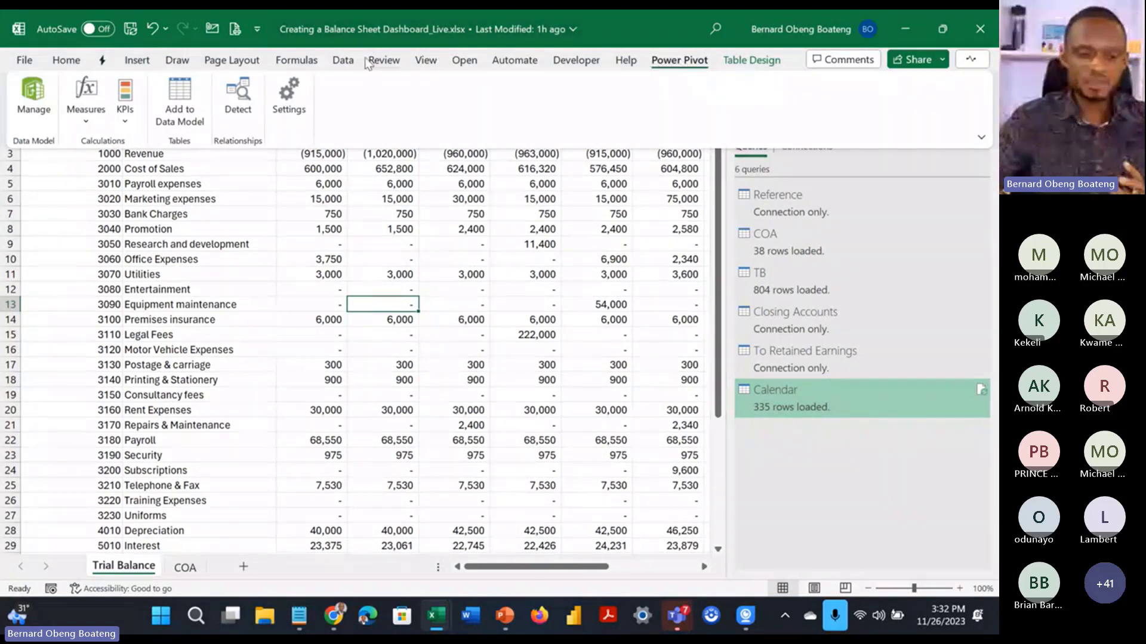
pyautogui.click(344, 61)
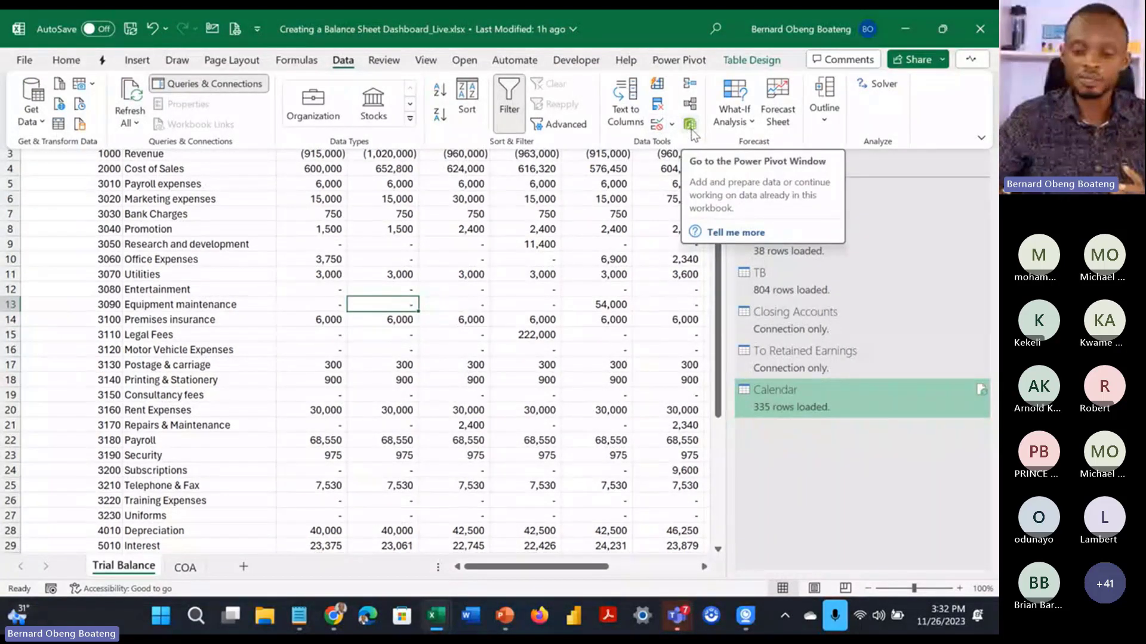
pyautogui.click(682, 64)
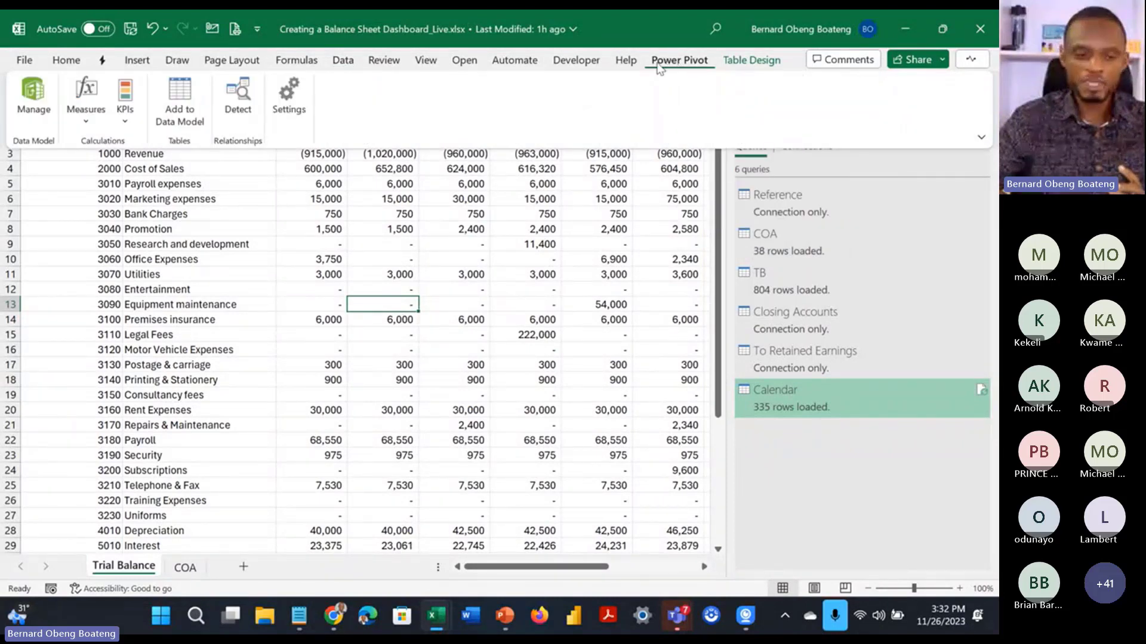
pyautogui.click(33, 98)
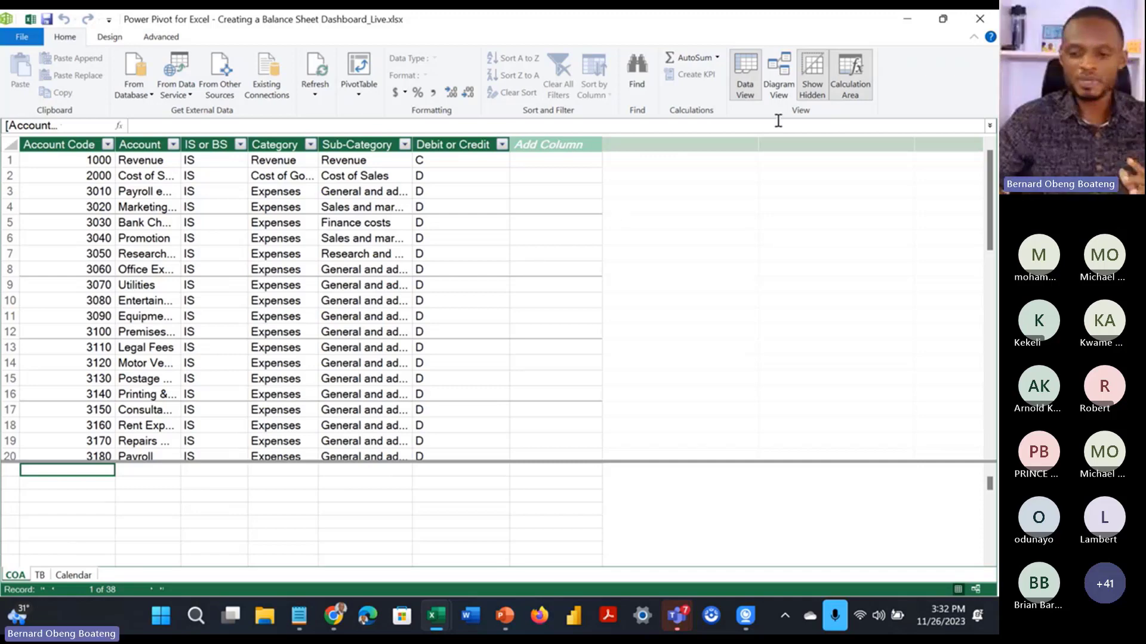
pyautogui.click(780, 86)
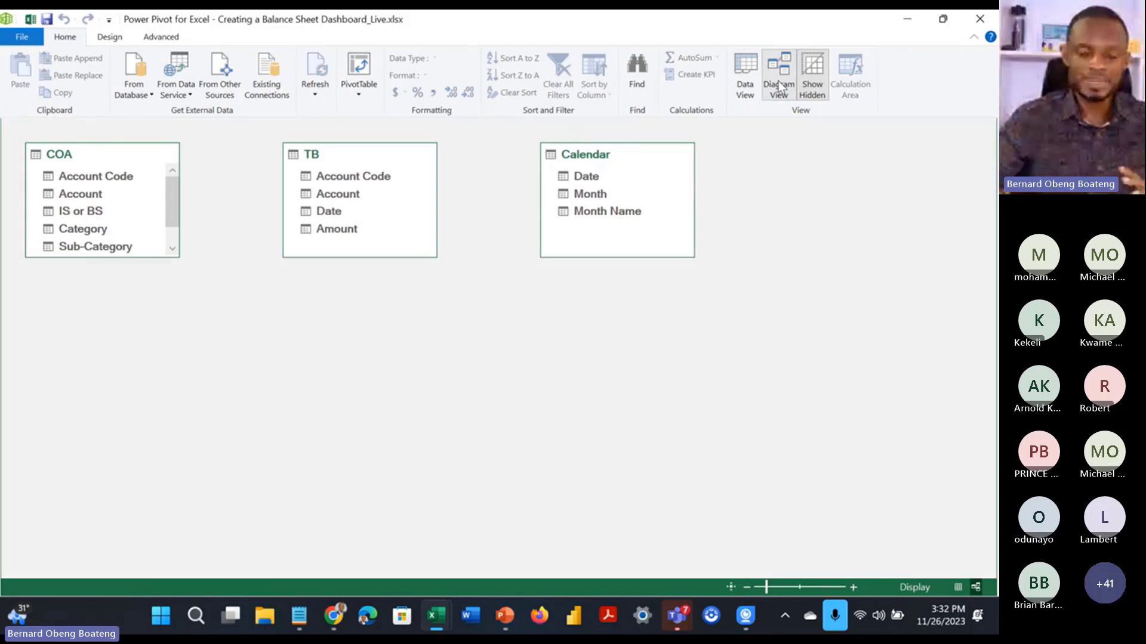
pyautogui.click(370, 156)
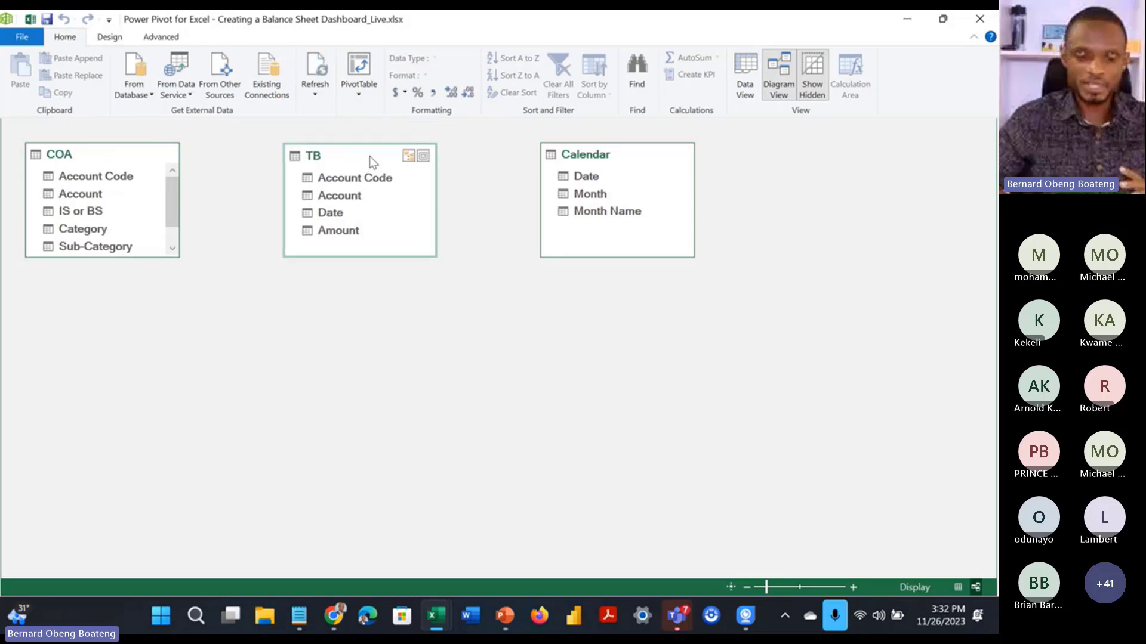
pyautogui.moveTo(370, 156); pyautogui.dragTo(381, 406)
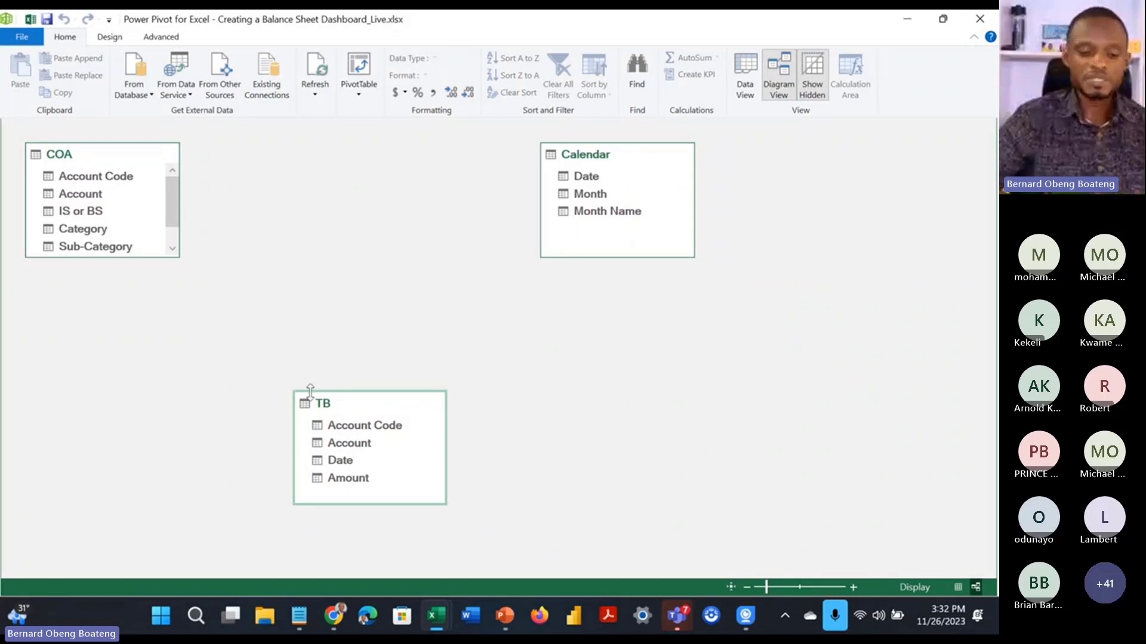
# Step: Relate TB's Account Code to COA's Account Code, and TB's Date to Calendar's Date
pyautogui.click(365, 427)
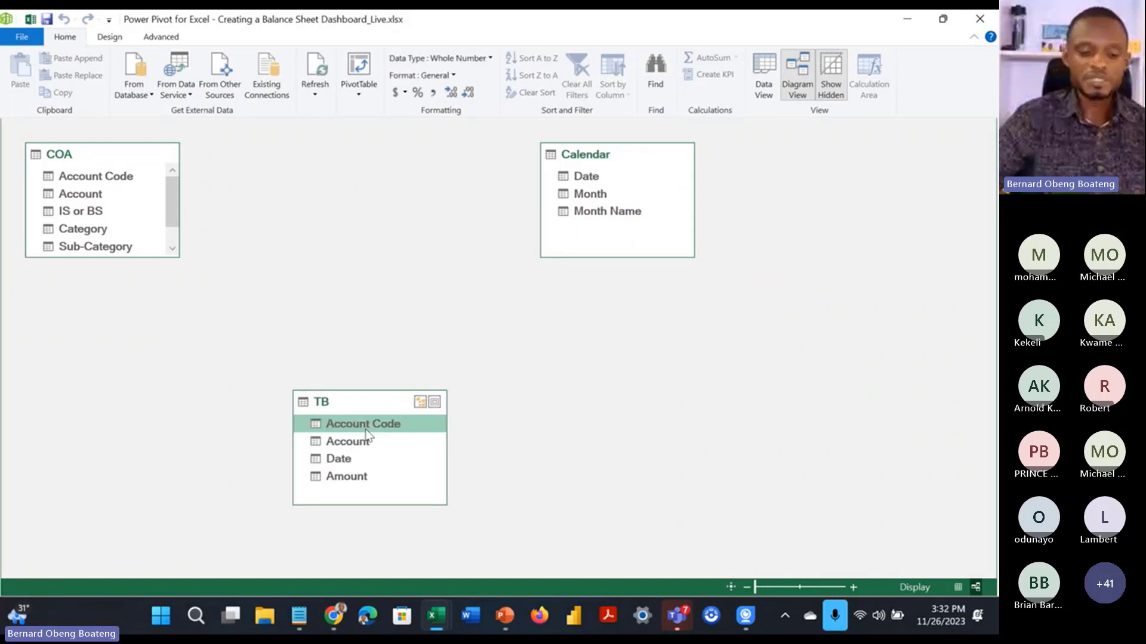
pyautogui.moveTo(366, 436); pyautogui.dragTo(117, 173)
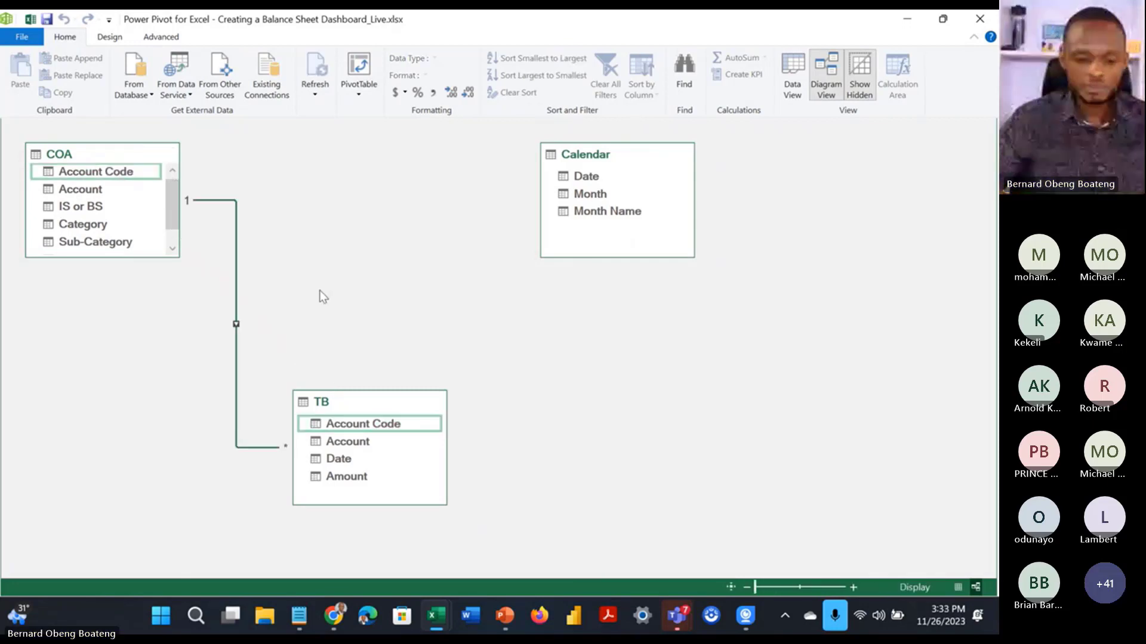
pyautogui.click(351, 460)
pyautogui.moveTo(352, 460); pyautogui.dragTo(565, 179)
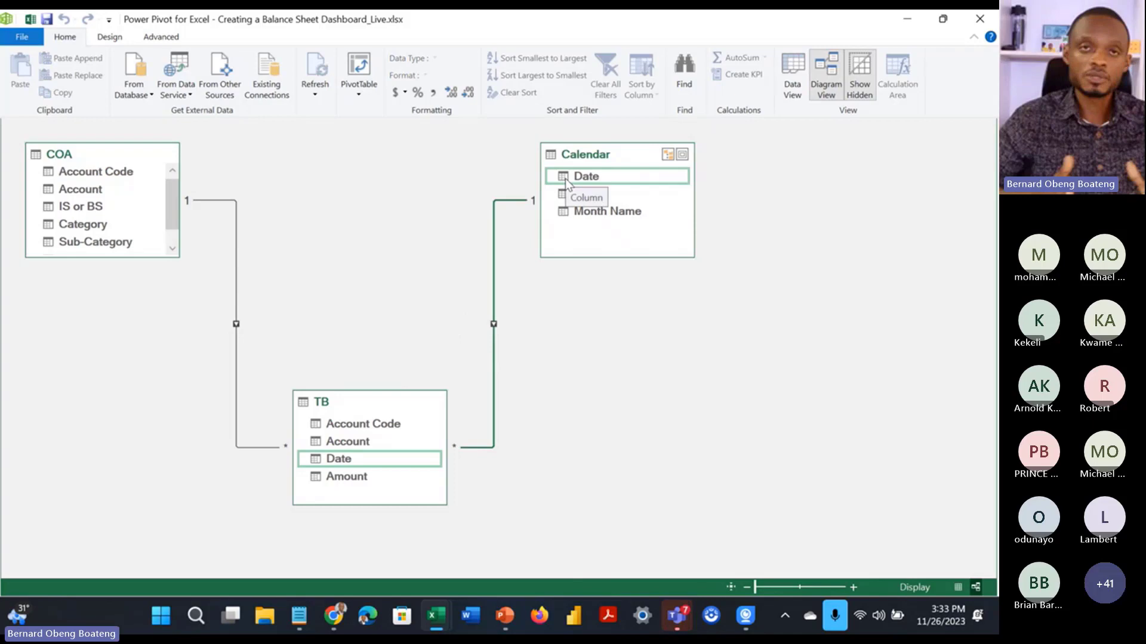
# Step: In the Calendar table's data view, sort the Month Name column by the Month column
pyautogui.click(794, 93)
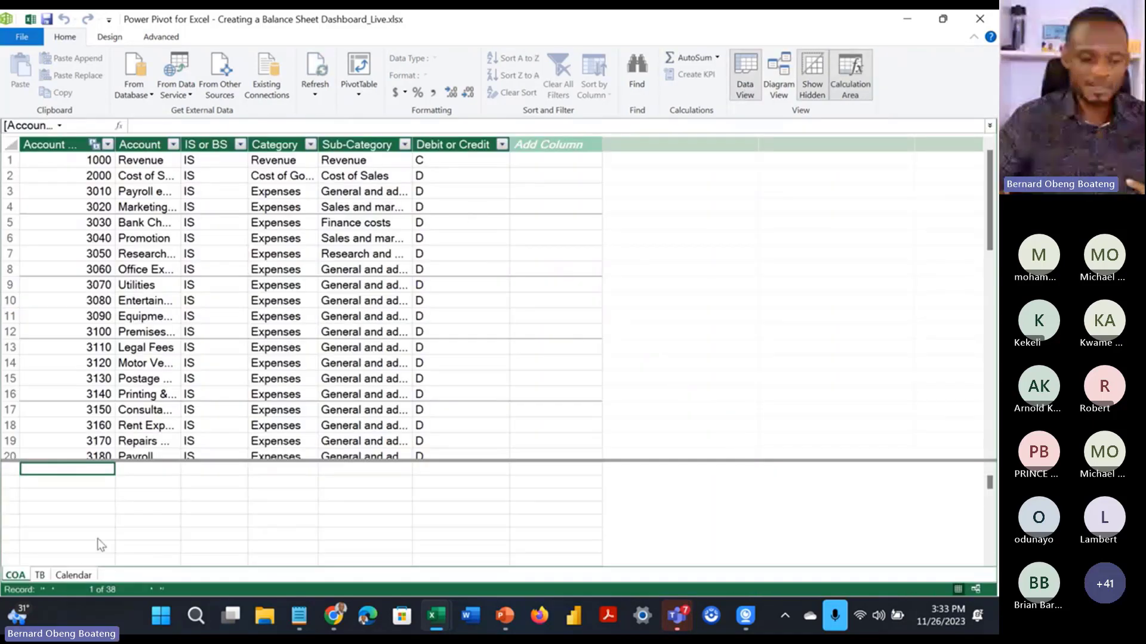
pyautogui.click(74, 575)
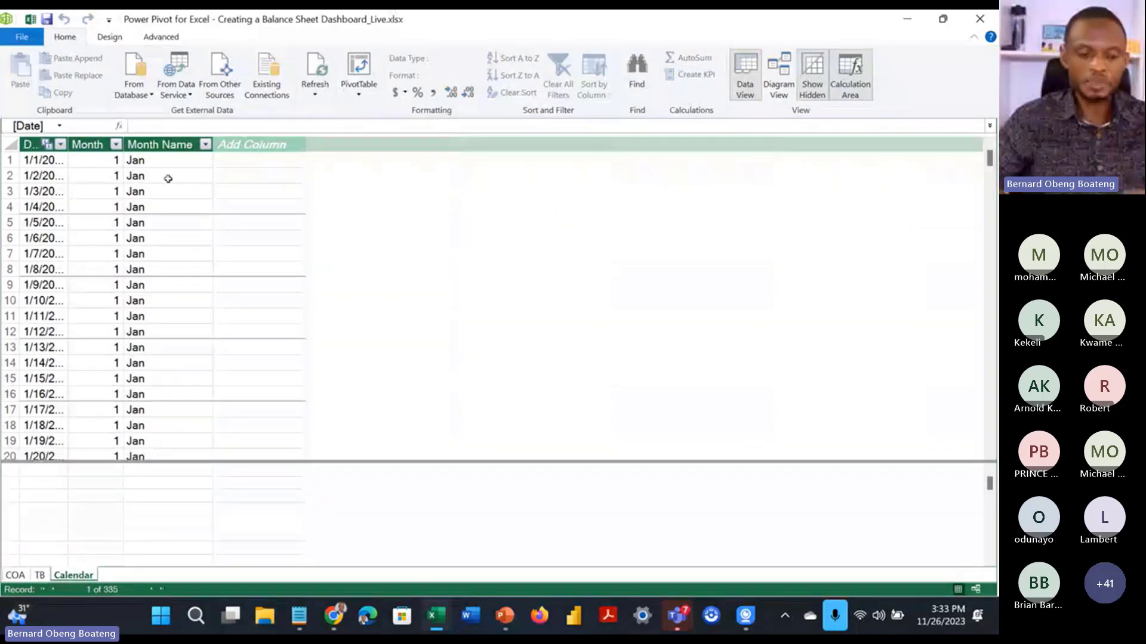
pyautogui.click(161, 144)
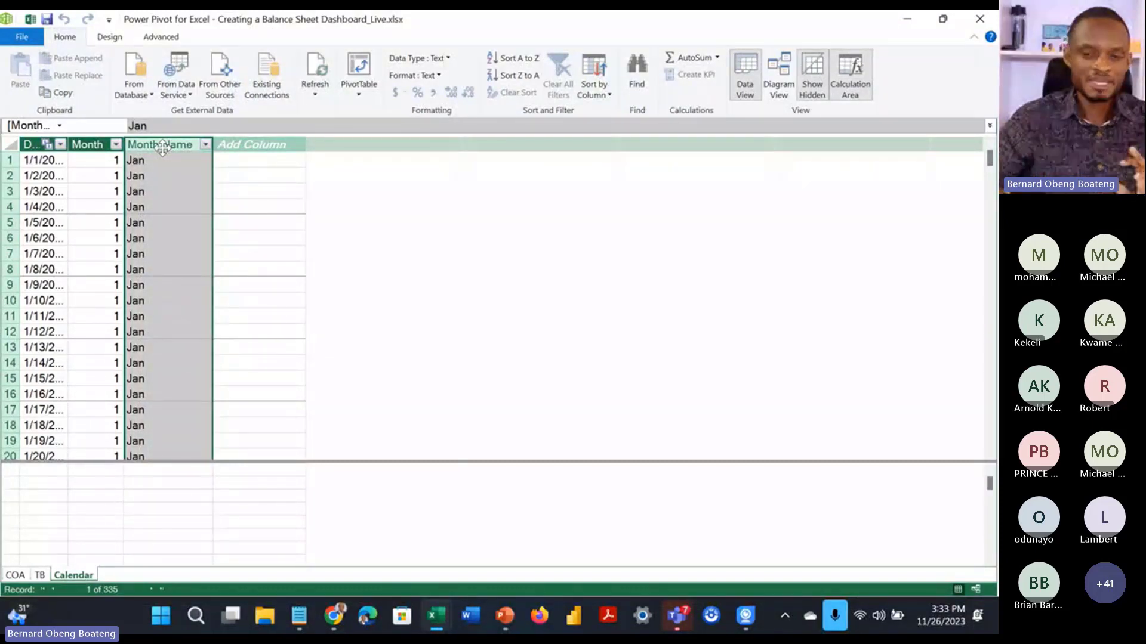
pyautogui.click(587, 95)
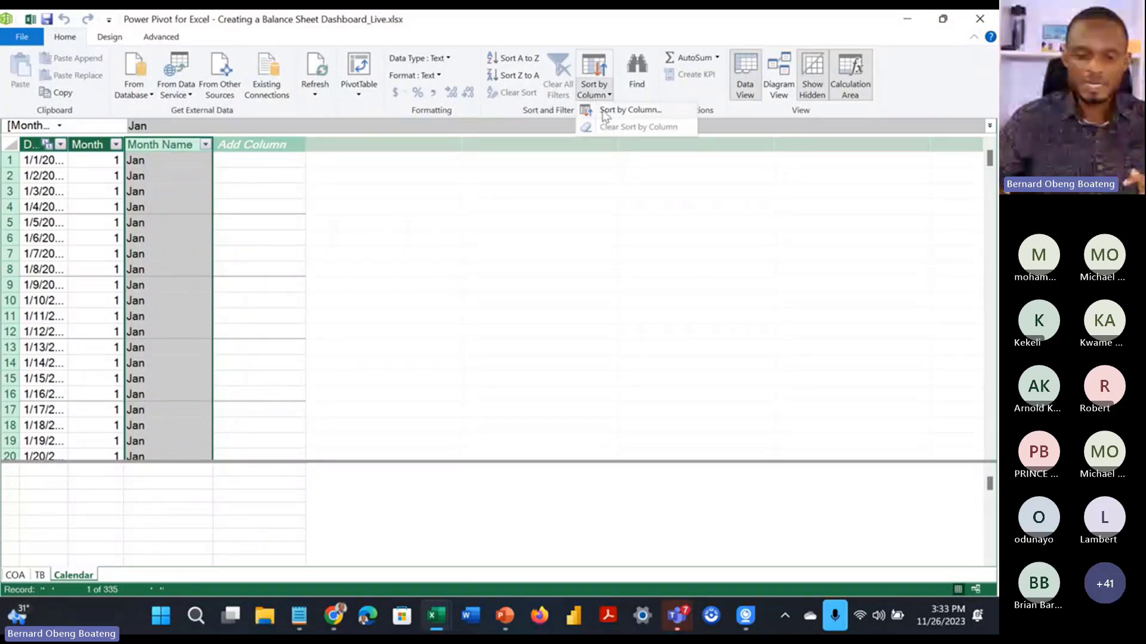
pyautogui.click(628, 110)
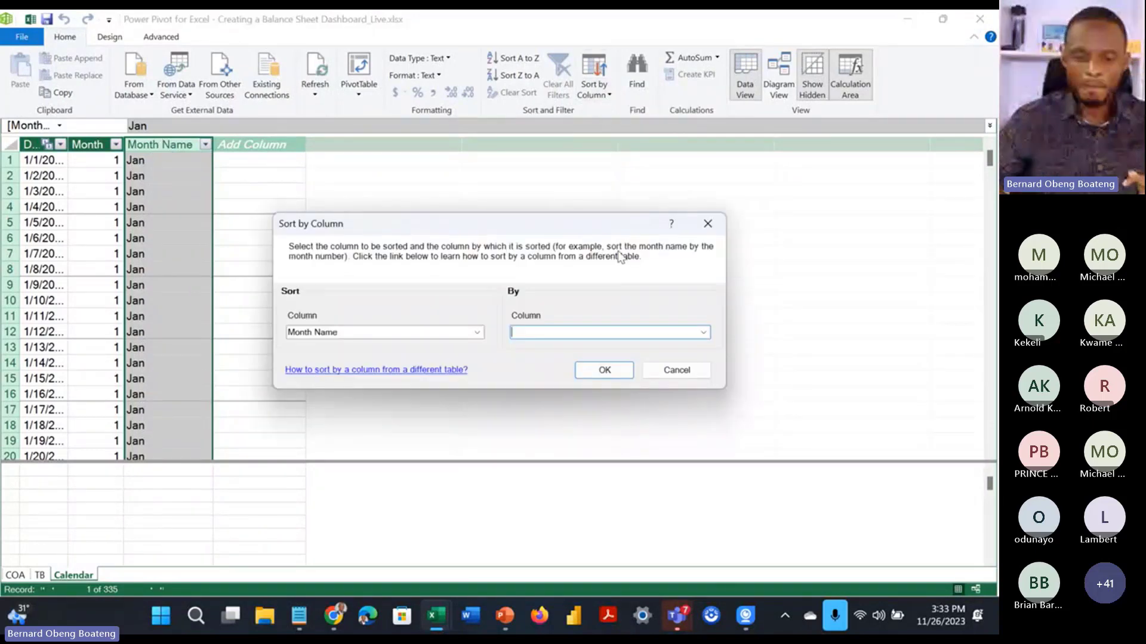
pyautogui.click(703, 332)
pyautogui.click(669, 357)
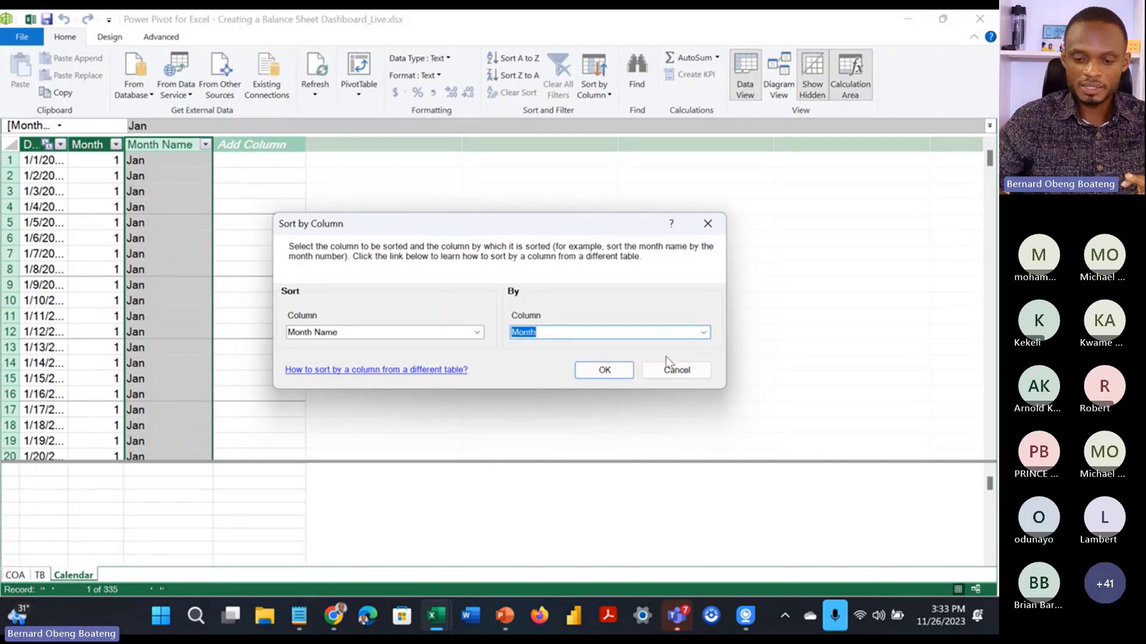
pyautogui.click(620, 370)
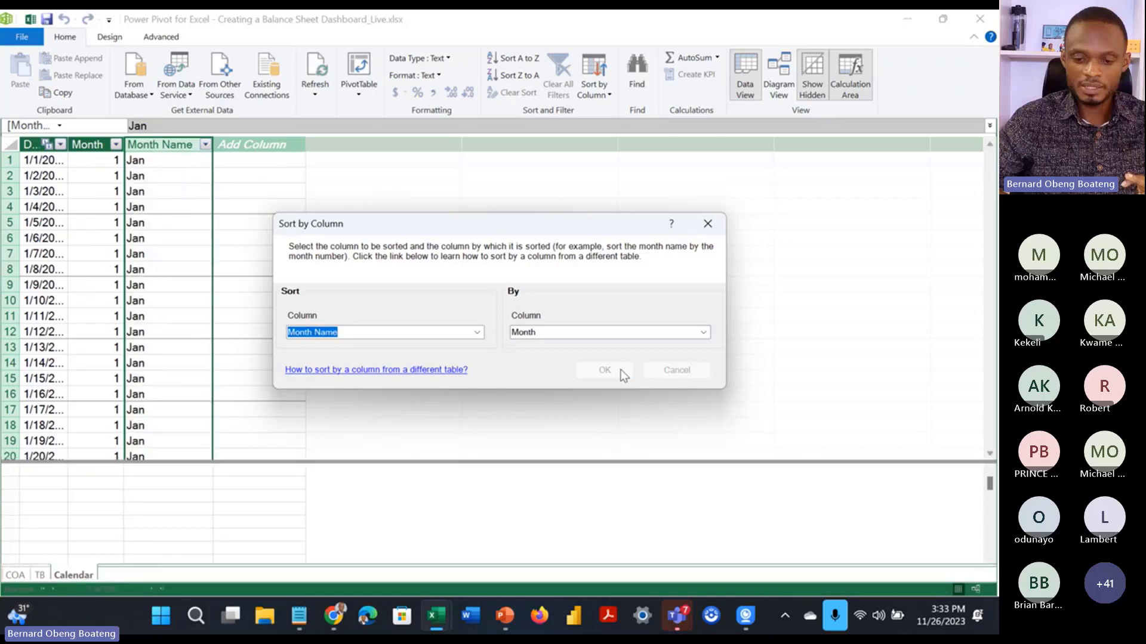
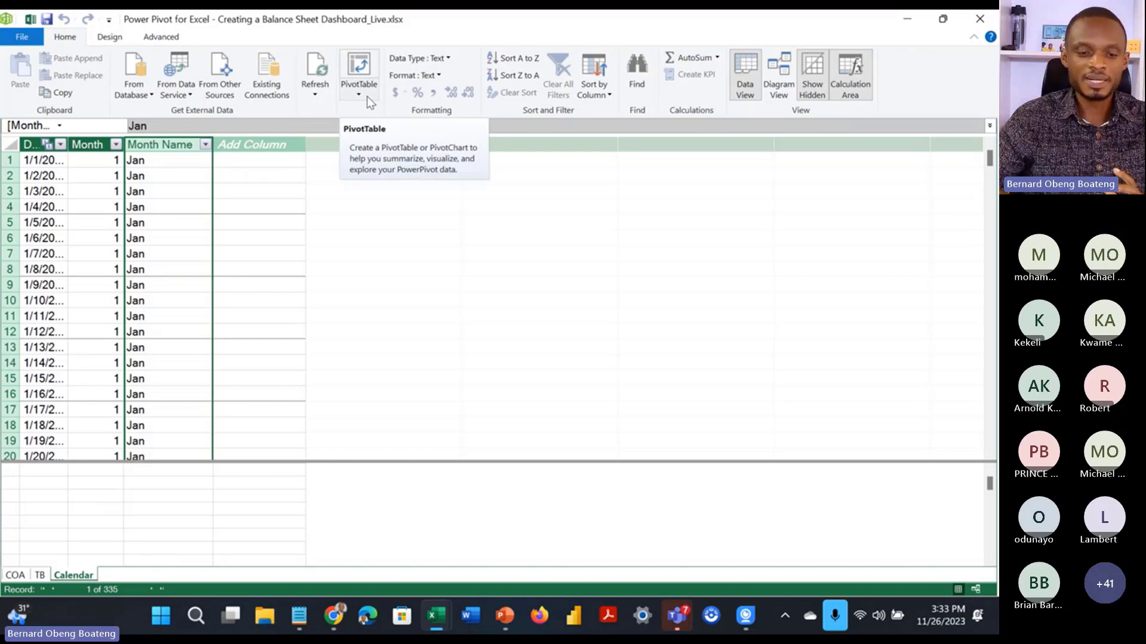
# Step: Create a PivotTable from the Data Model on a new worksheet
pyautogui.click(367, 96)
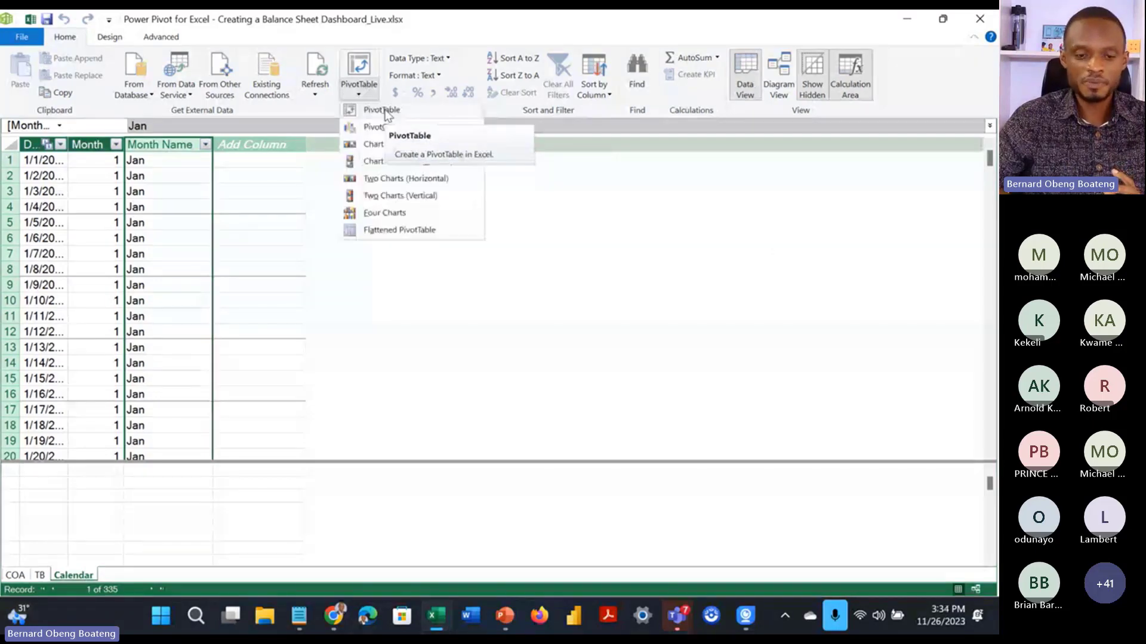
pyautogui.click(385, 113)
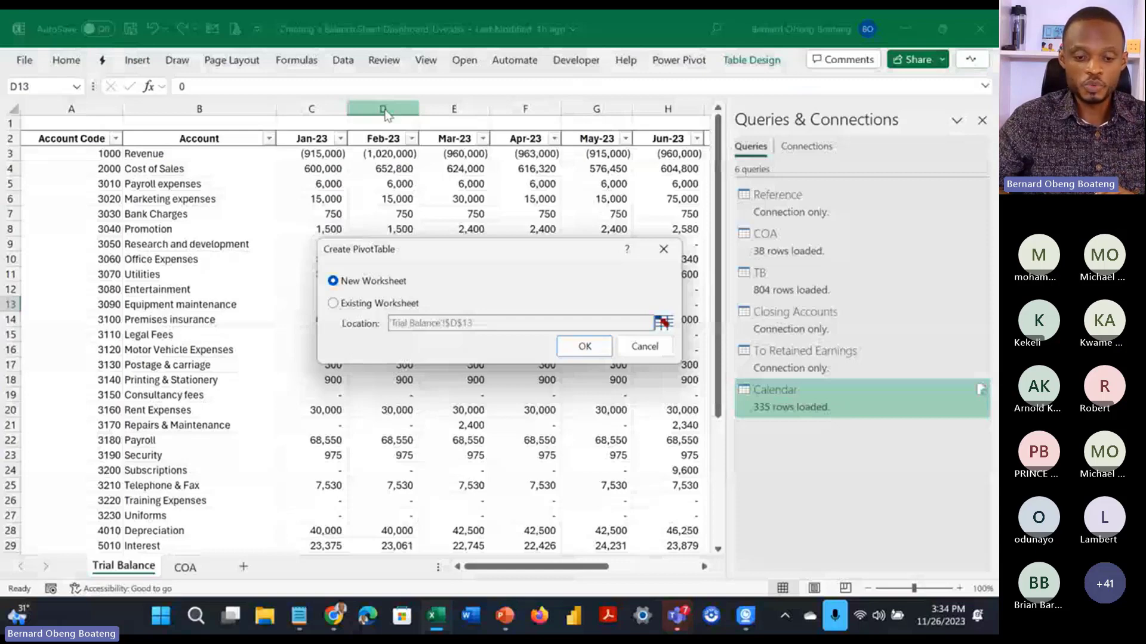
pyautogui.click(574, 344)
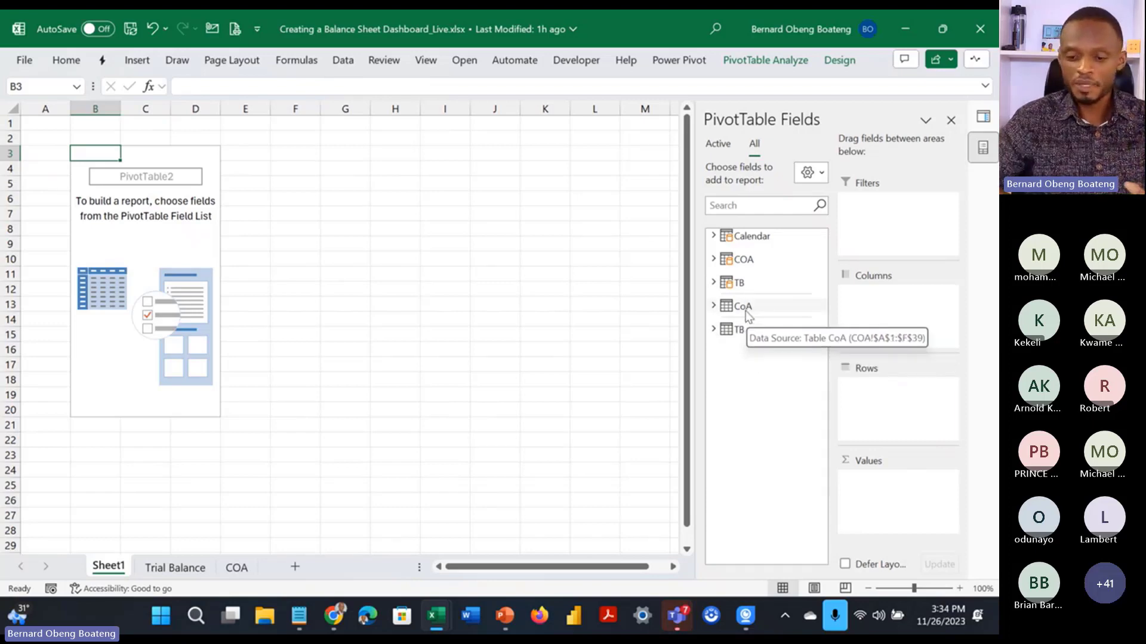
# Step: Add the sum of TB's Amount to the PivotTable values and format it with thousands separators and two decimals
pyautogui.click(716, 284)
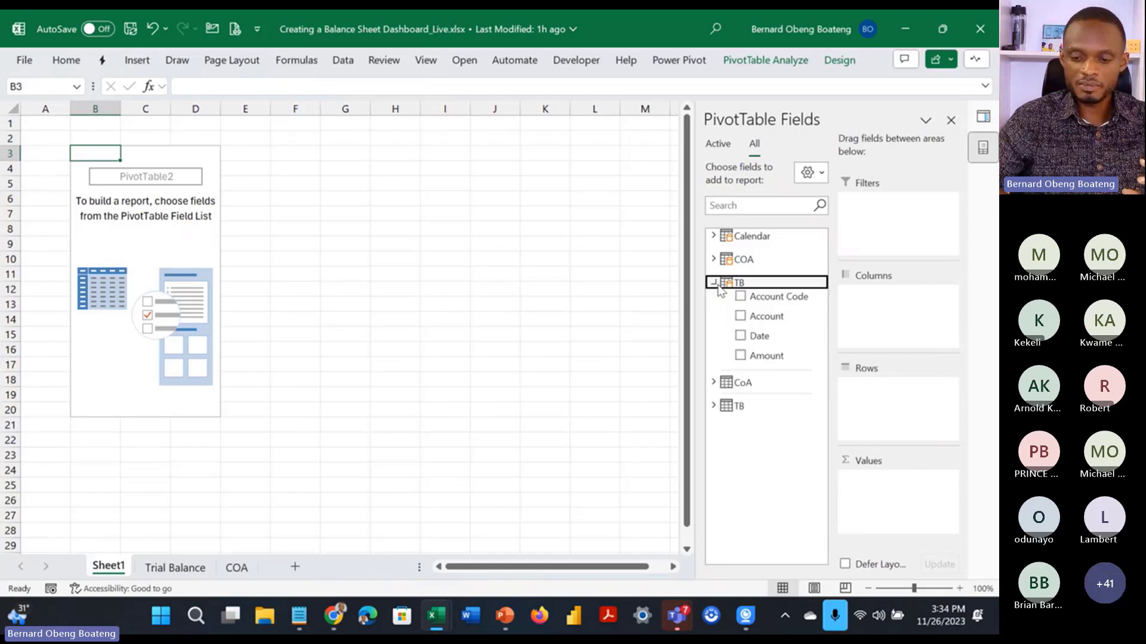
pyautogui.click(741, 356)
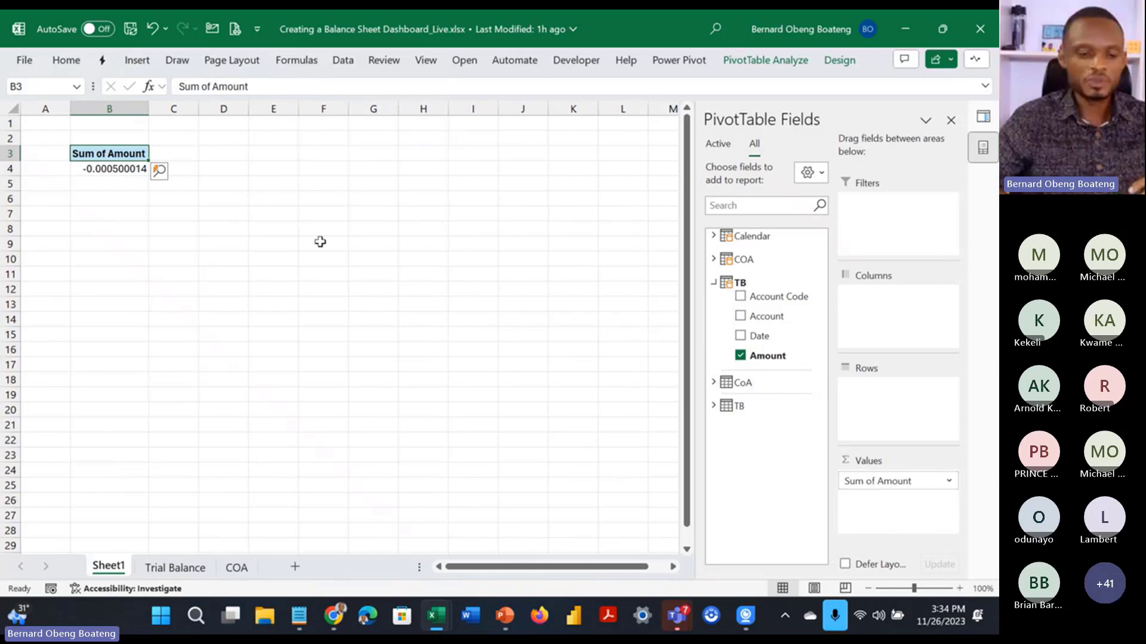
pyautogui.click(115, 171)
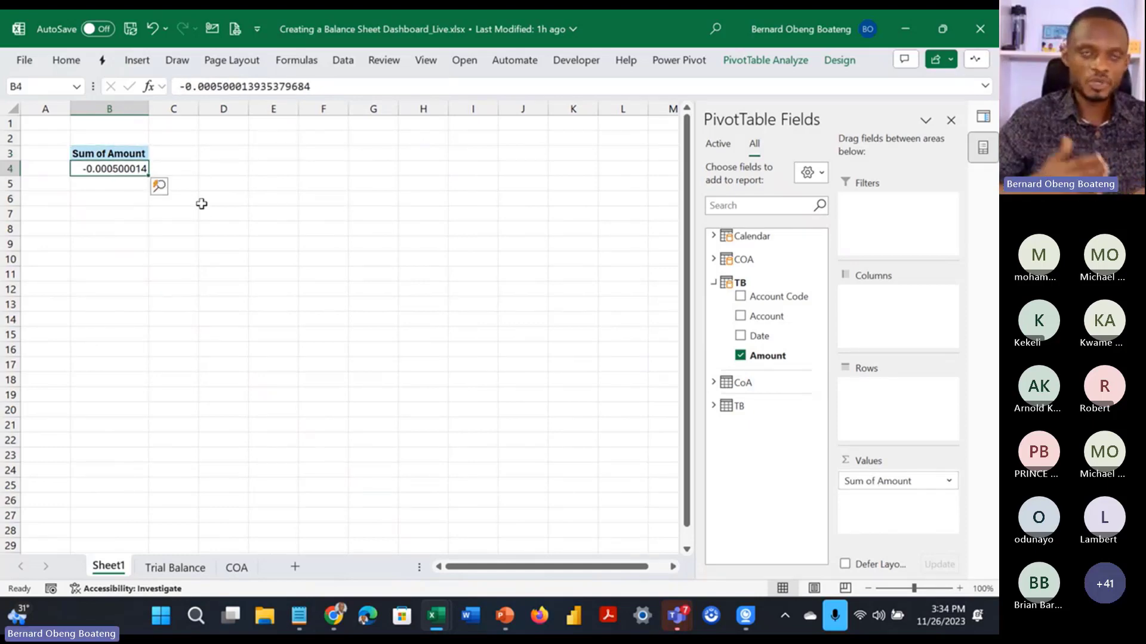
pyautogui.hotkey('ctrl', 'shift', '1')
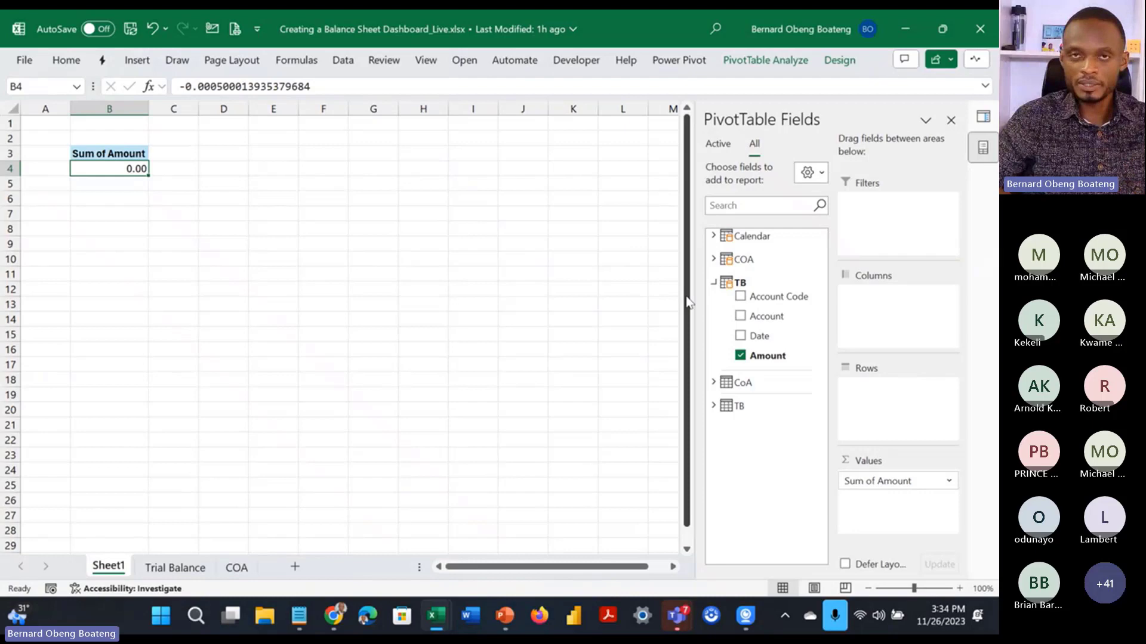
# Step: Add the Category field from the Data Model's COA table to the PivotTable rows
pyautogui.click(713, 283)
pyautogui.click(714, 260)
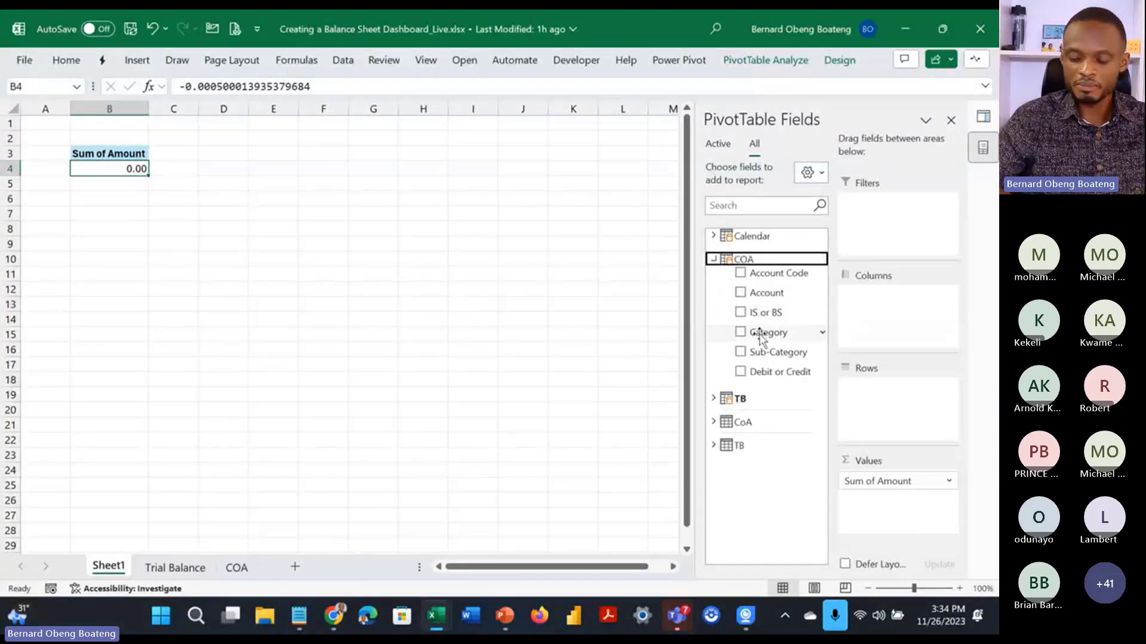
pyautogui.moveTo(762, 338); pyautogui.dragTo(877, 404)
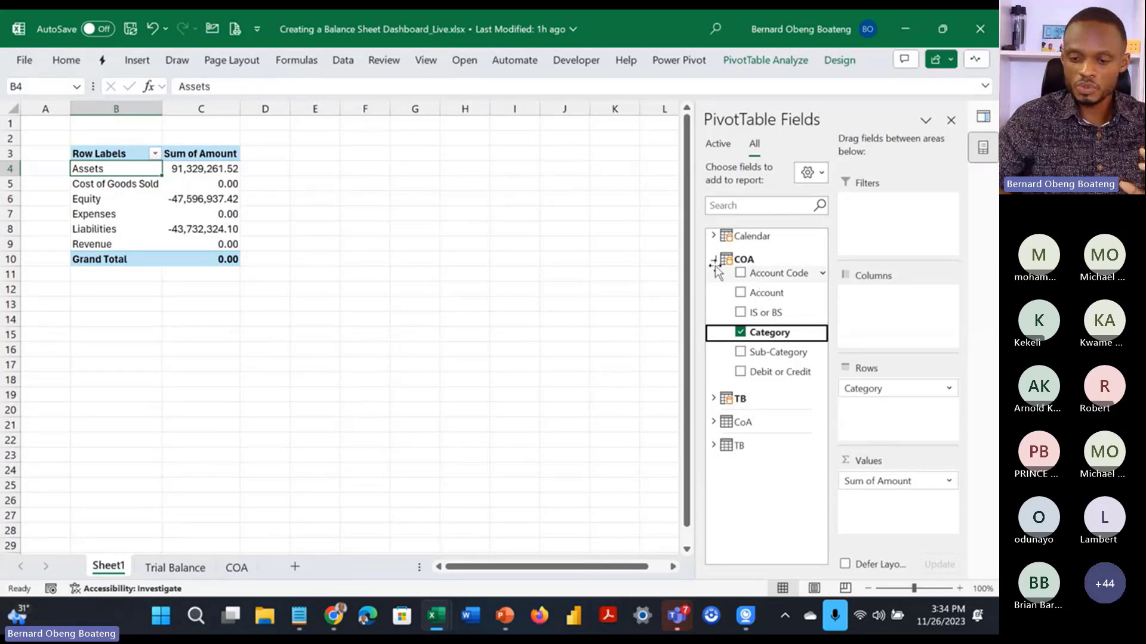
# Step: Add COA's IS or BS field as a report filter and filter the PivotTable to BS
pyautogui.click(767, 320)
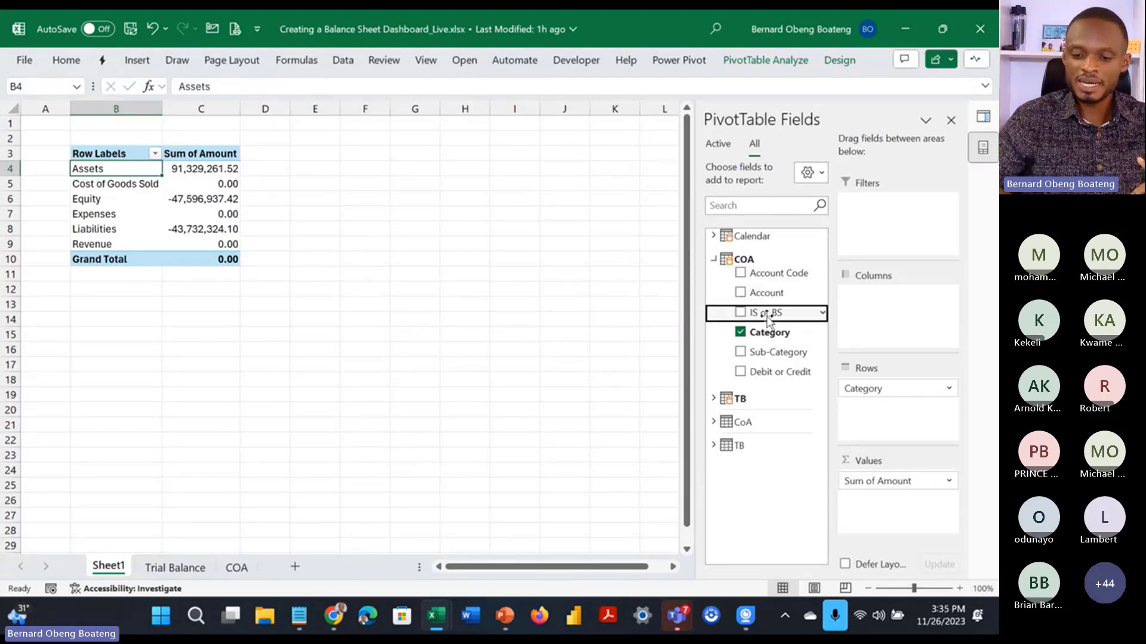
pyautogui.moveTo(767, 320); pyautogui.dragTo(895, 225)
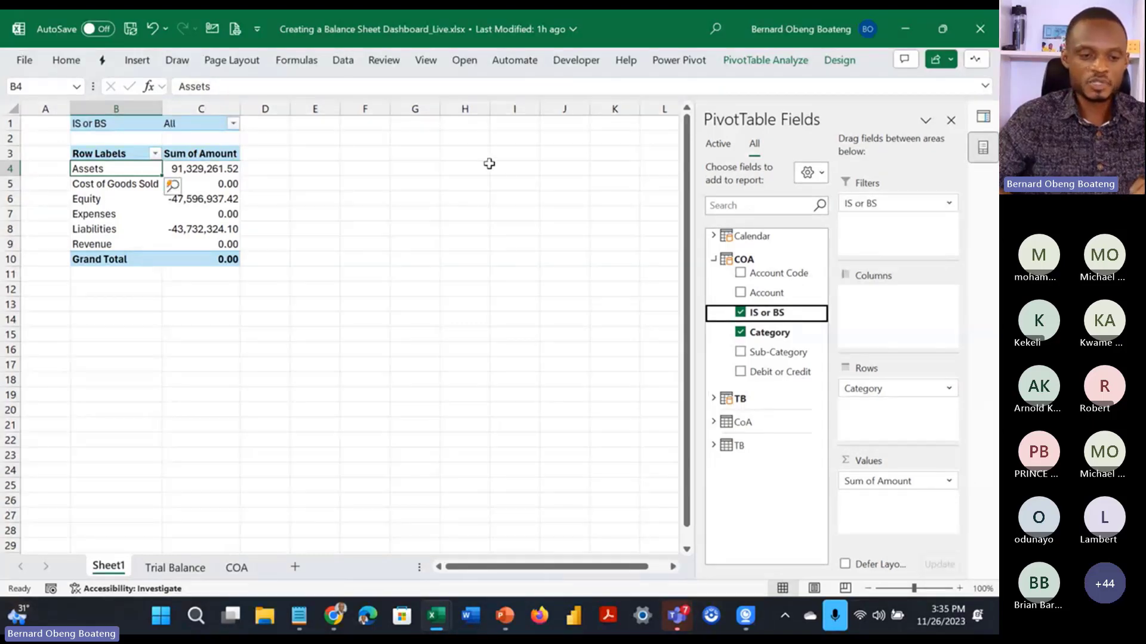
pyautogui.click(233, 124)
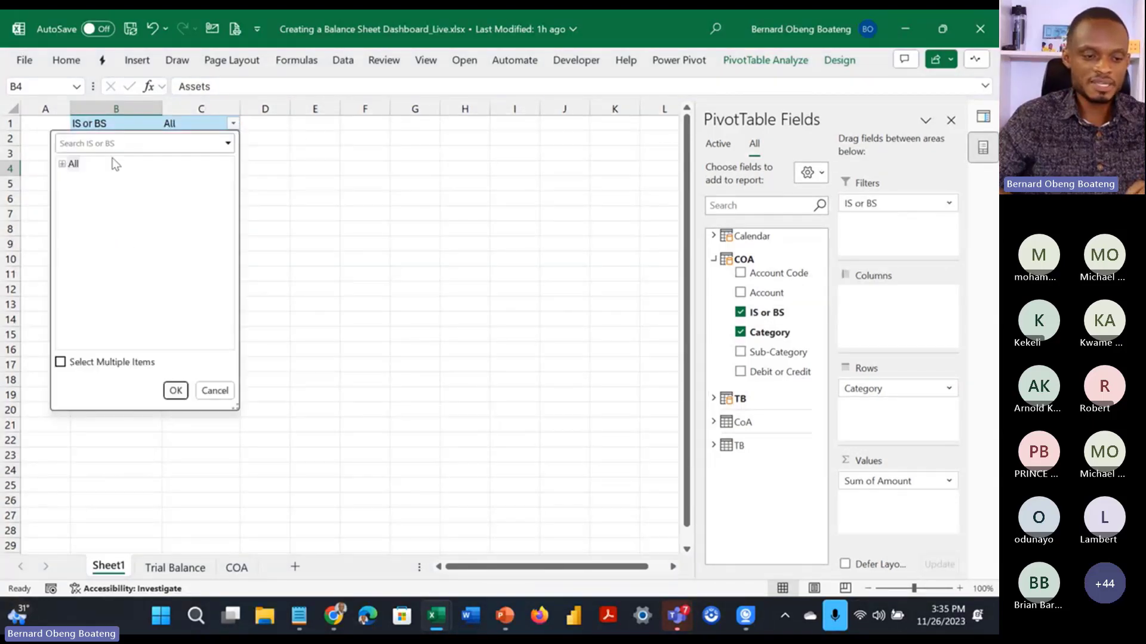
pyautogui.click(62, 165)
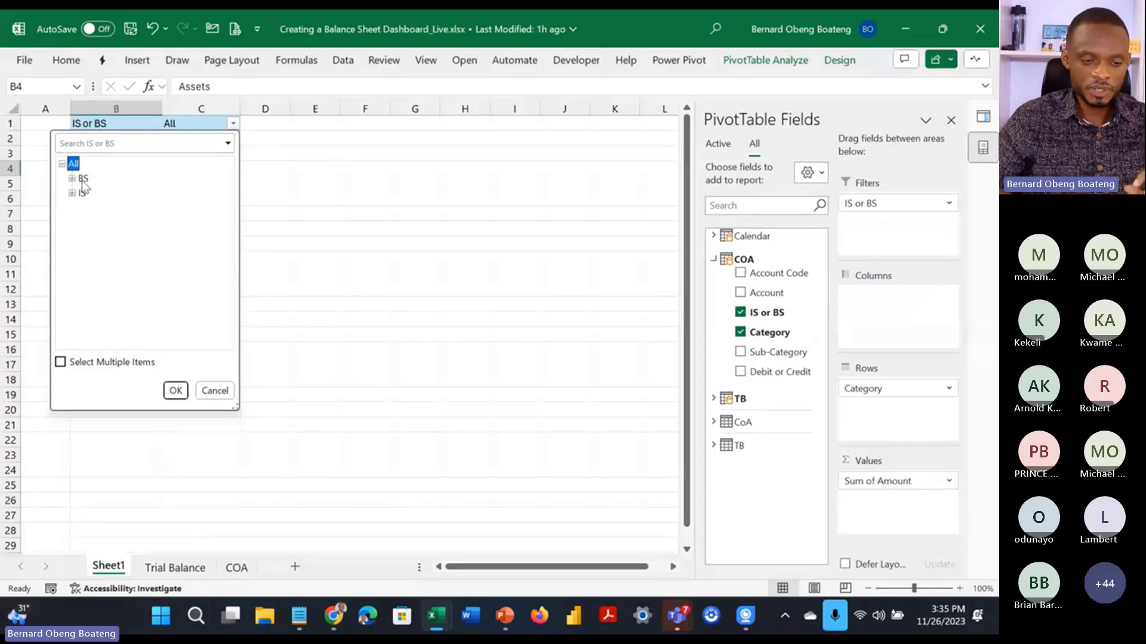
pyautogui.click(84, 180)
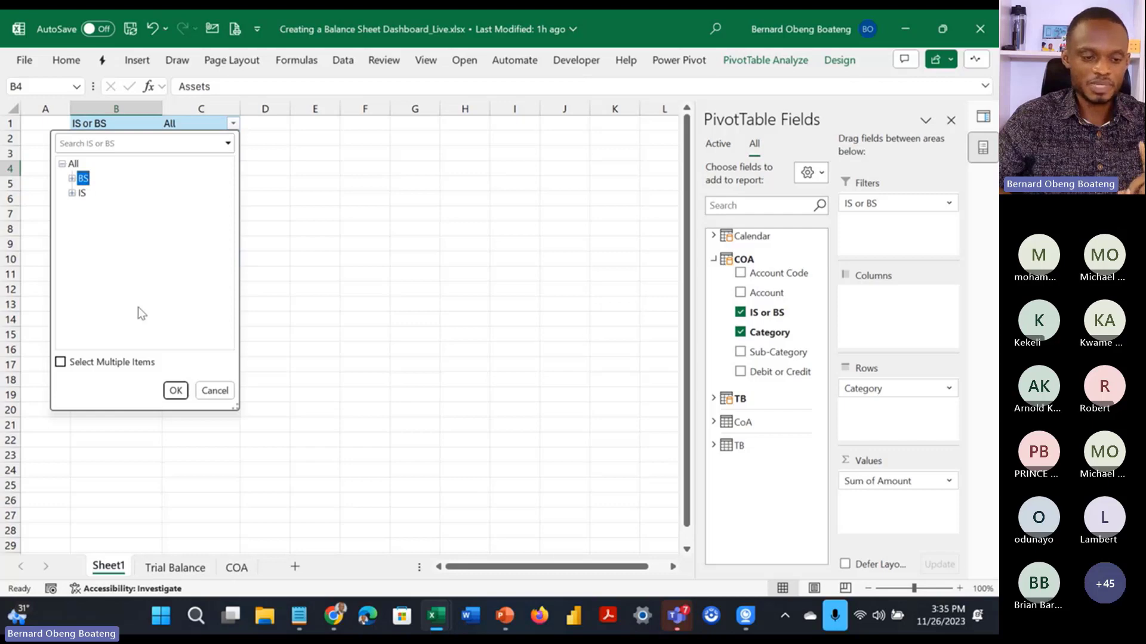
pyautogui.click(175, 390)
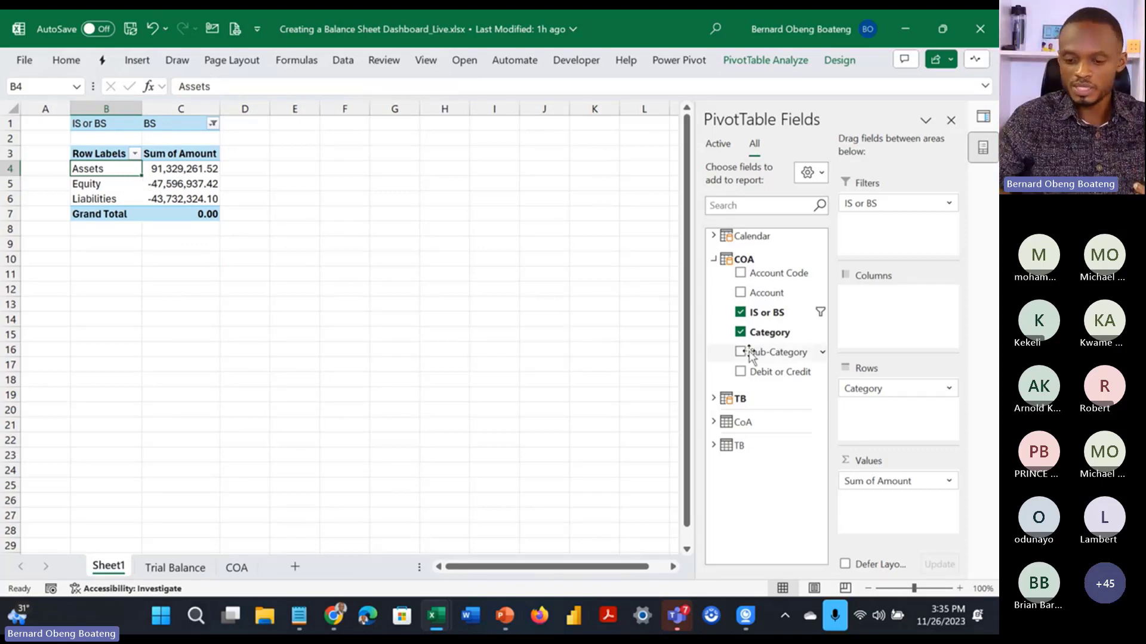
# Step: Add COA's Sub-Category and Account fields to the PivotTable rows, nested in that order beneath Category
pyautogui.moveTo(764, 354); pyautogui.dragTo(866, 411)
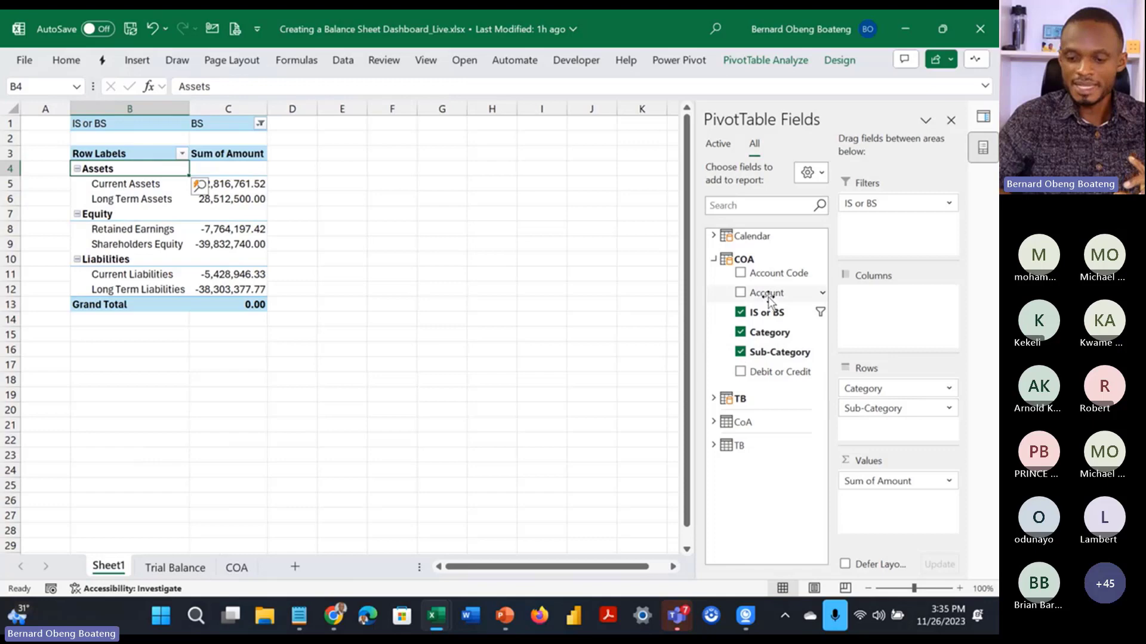
pyautogui.moveTo(768, 295); pyautogui.dragTo(873, 422)
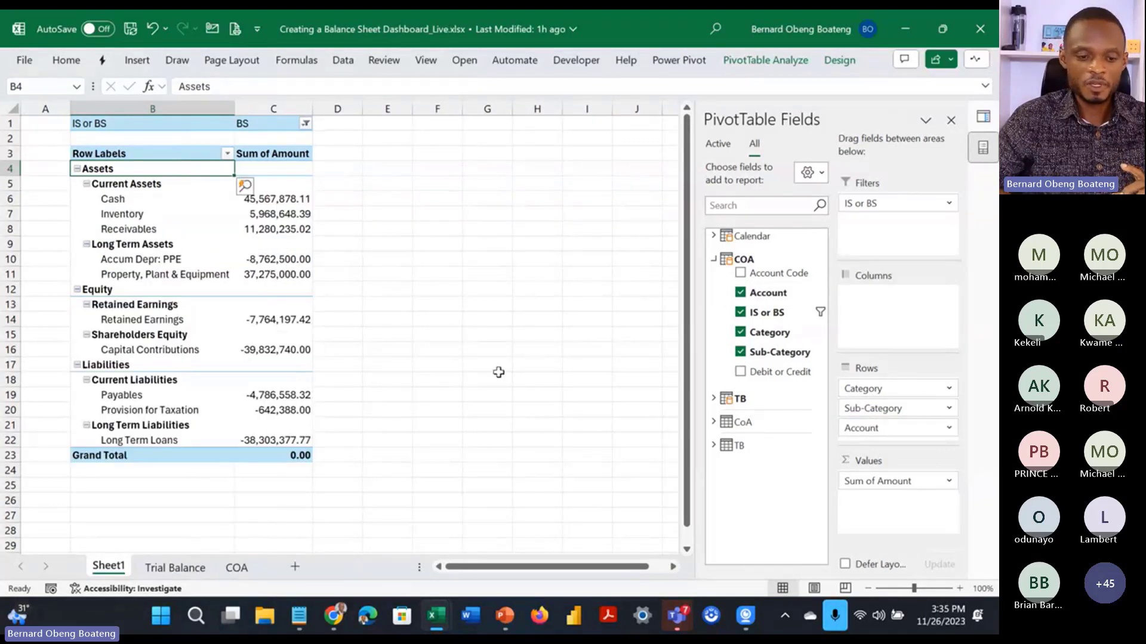
pyautogui.click(303, 302)
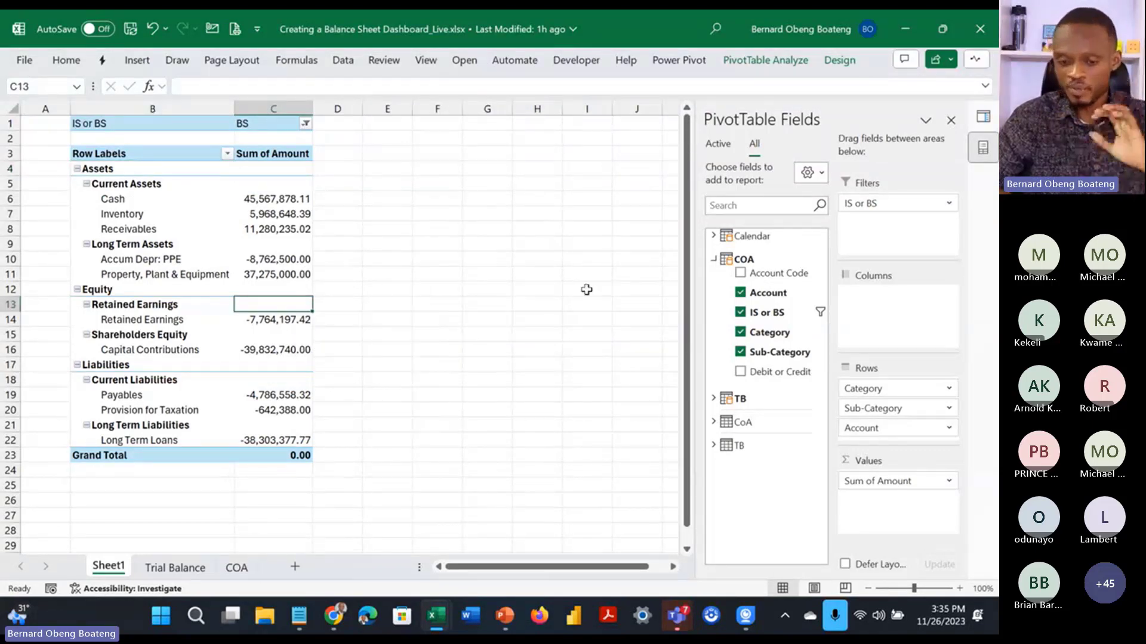
# Step: Add Calendar's Month Name field to the PivotTable columns and close the field list and the queries pane
pyautogui.click(714, 260)
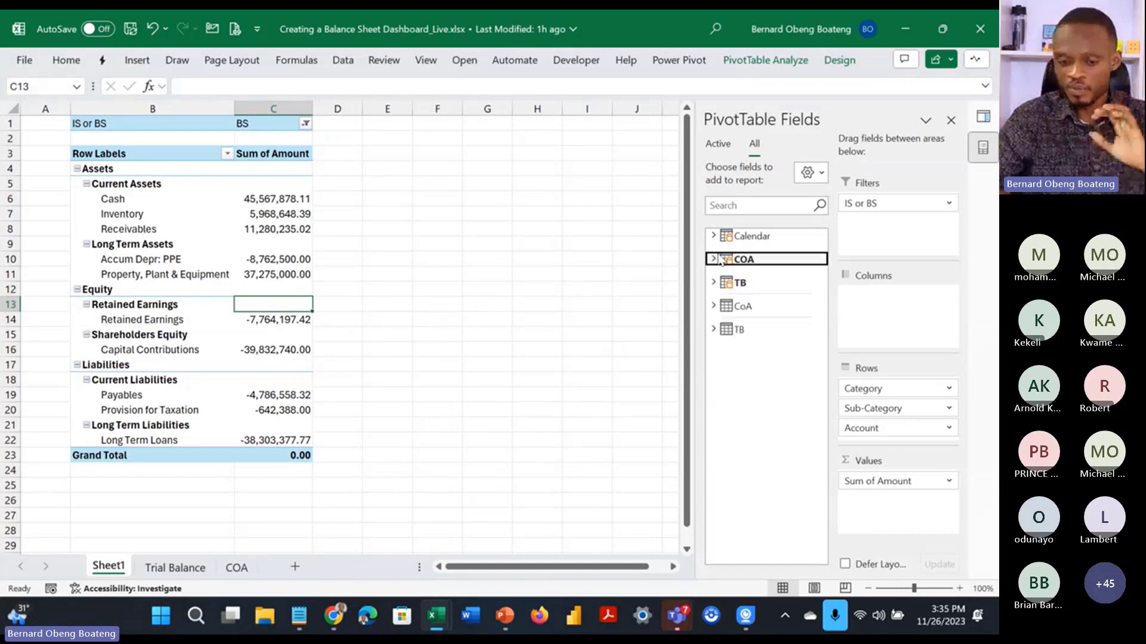
pyautogui.click(715, 237)
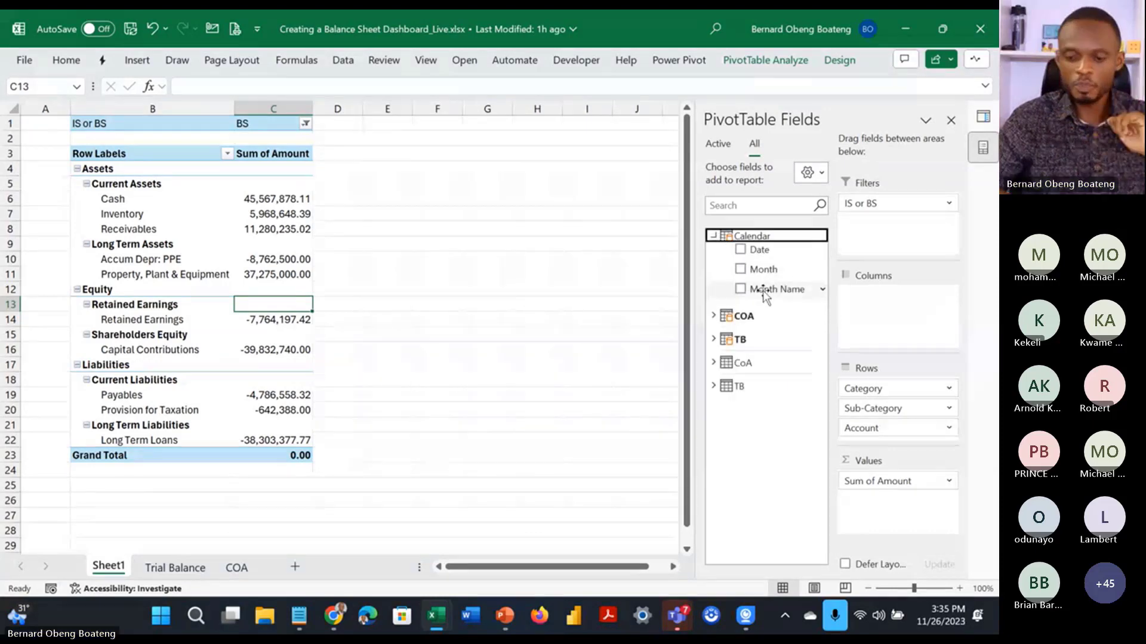
pyautogui.moveTo(765, 297); pyautogui.dragTo(866, 306)
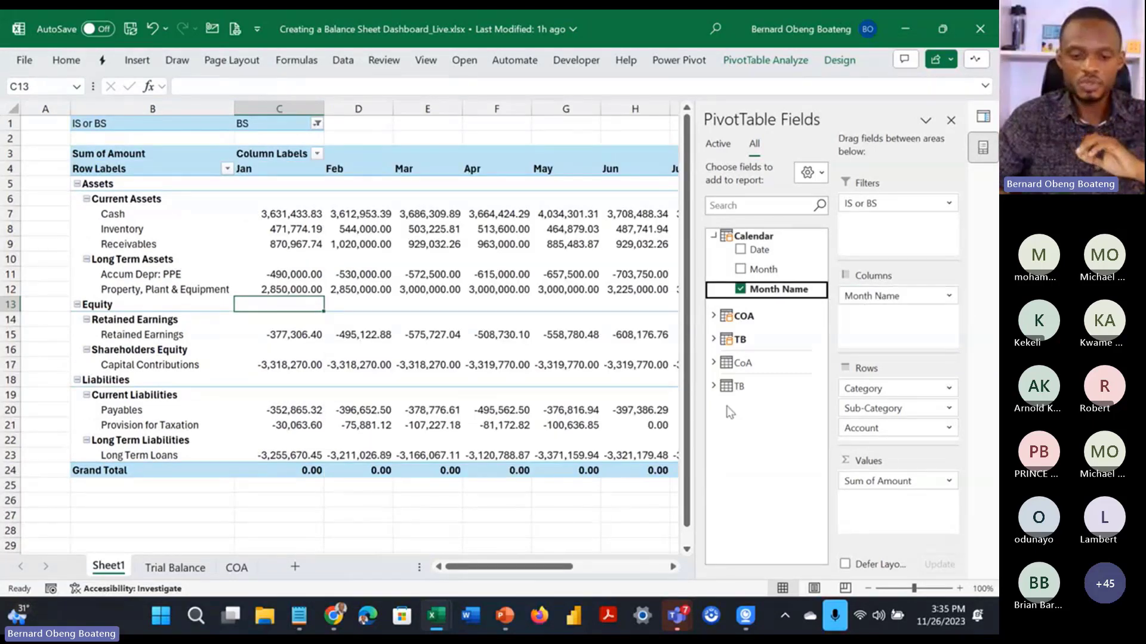
pyautogui.click(950, 121)
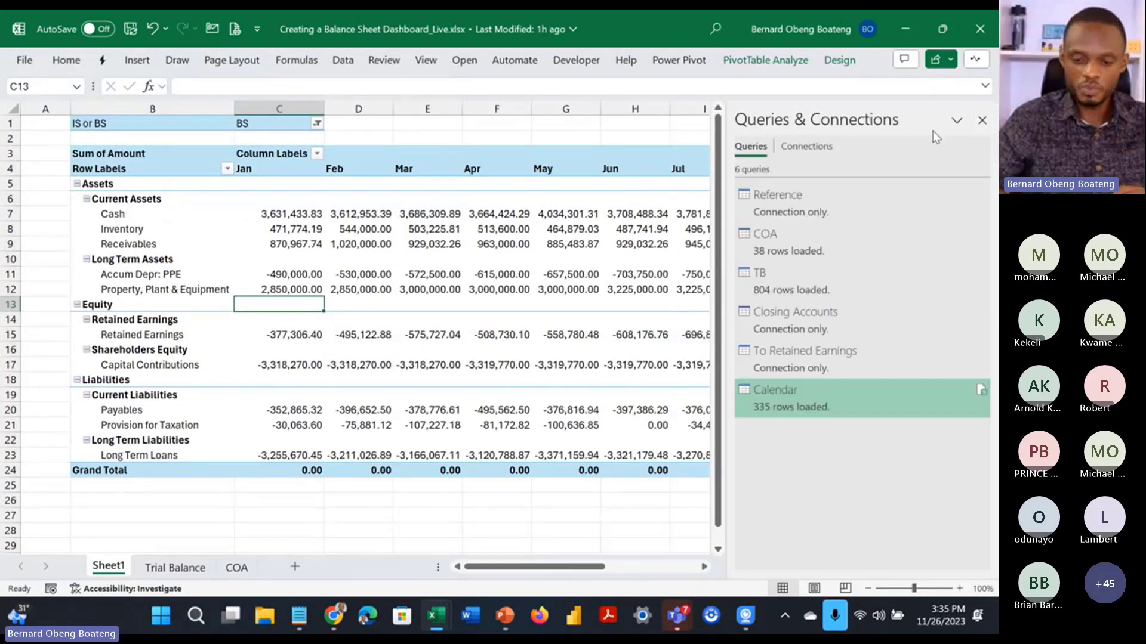
pyautogui.click(978, 125)
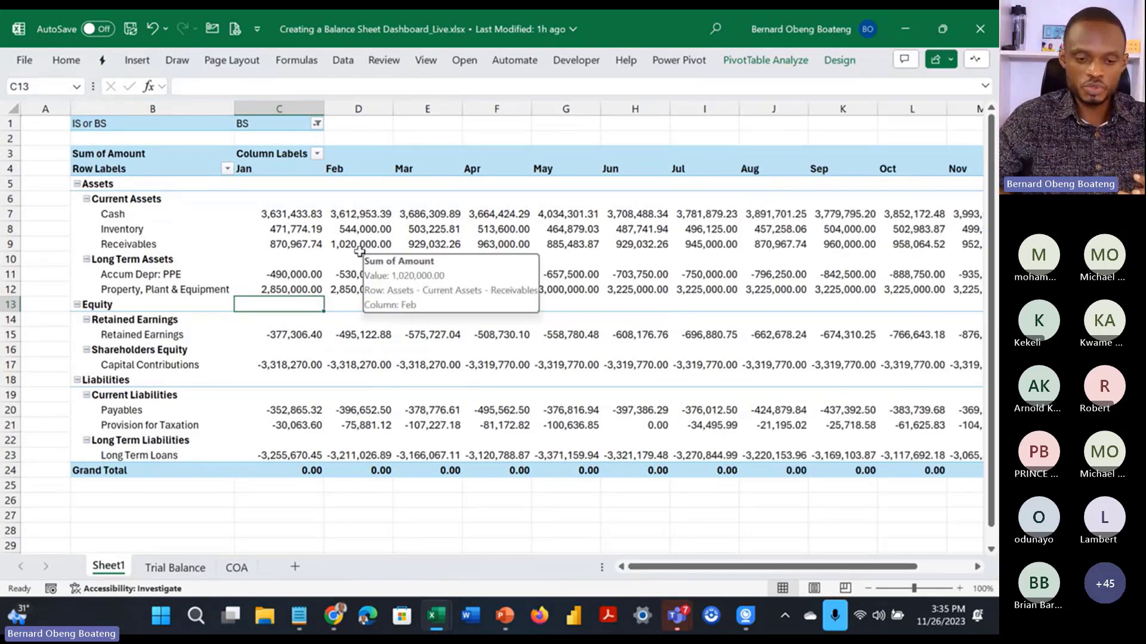
# Step: Examine the monthly balances in the PivotTable, following the Retained Earnings row from January to December
pyautogui.click(279, 213)
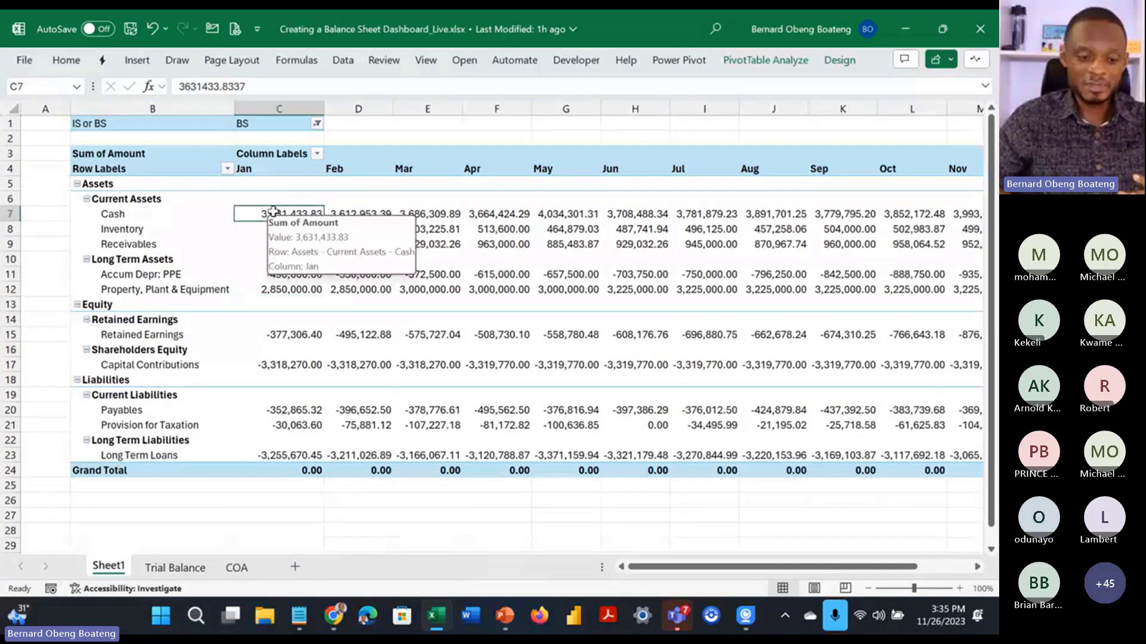
pyautogui.click(284, 335)
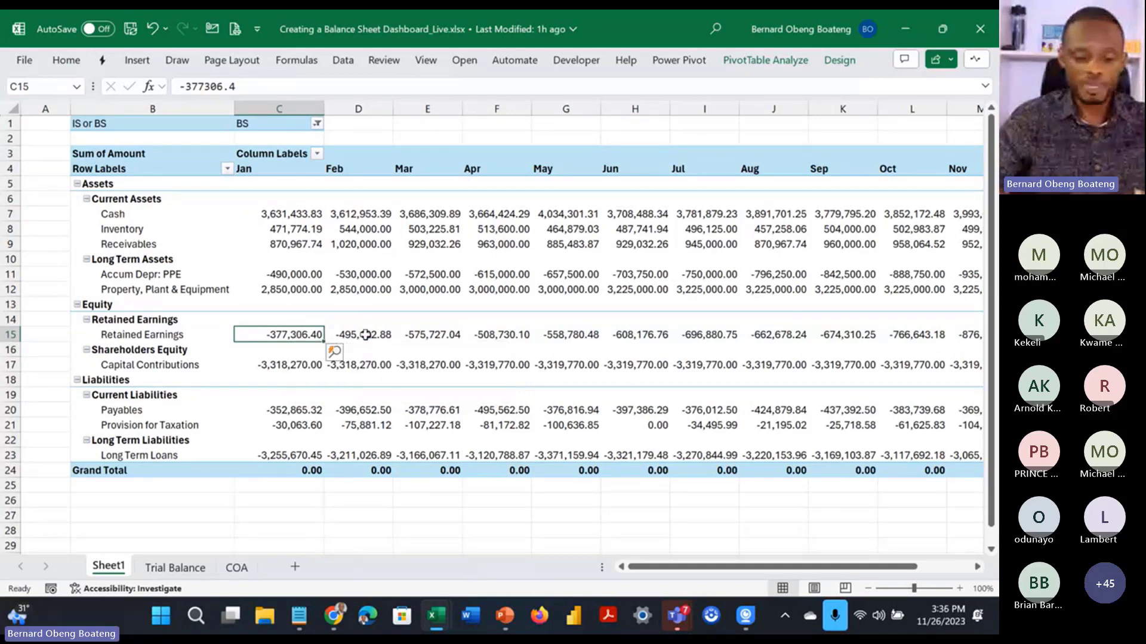
pyautogui.press('Right')
pyautogui.press('Right')
pyautogui.press('Right')
pyautogui.press('Right')
pyautogui.press('Right')
pyautogui.press('Right')
pyautogui.press('Right')
pyautogui.press('Right')
pyautogui.press('Right')
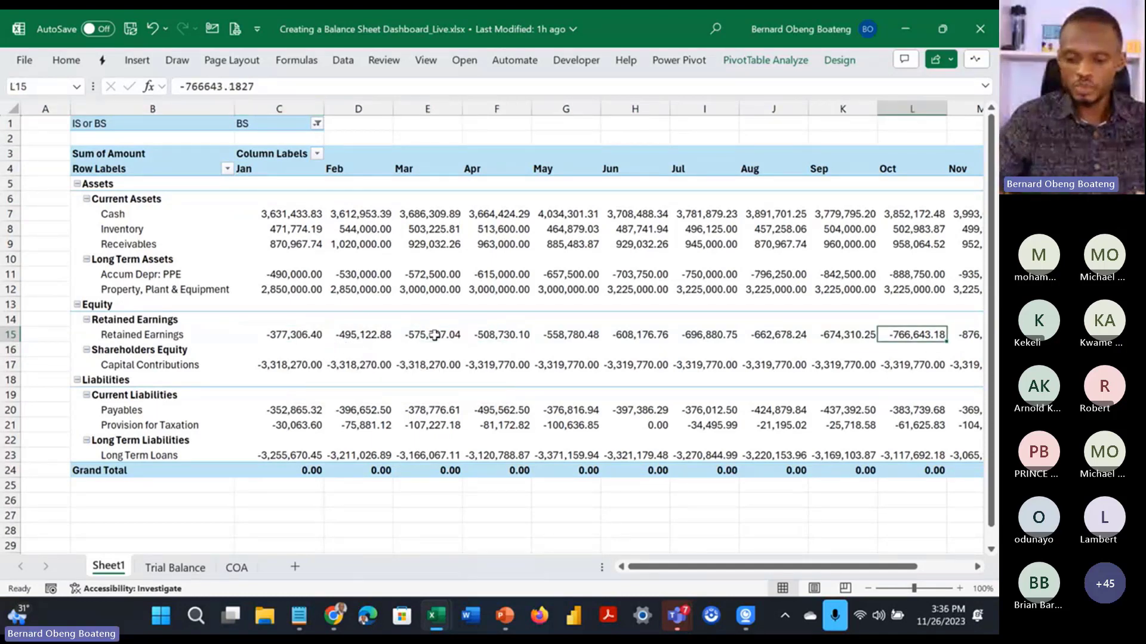
pyautogui.press('Right')
pyautogui.press('Right')
pyautogui.press('Right')
pyautogui.press('Left')
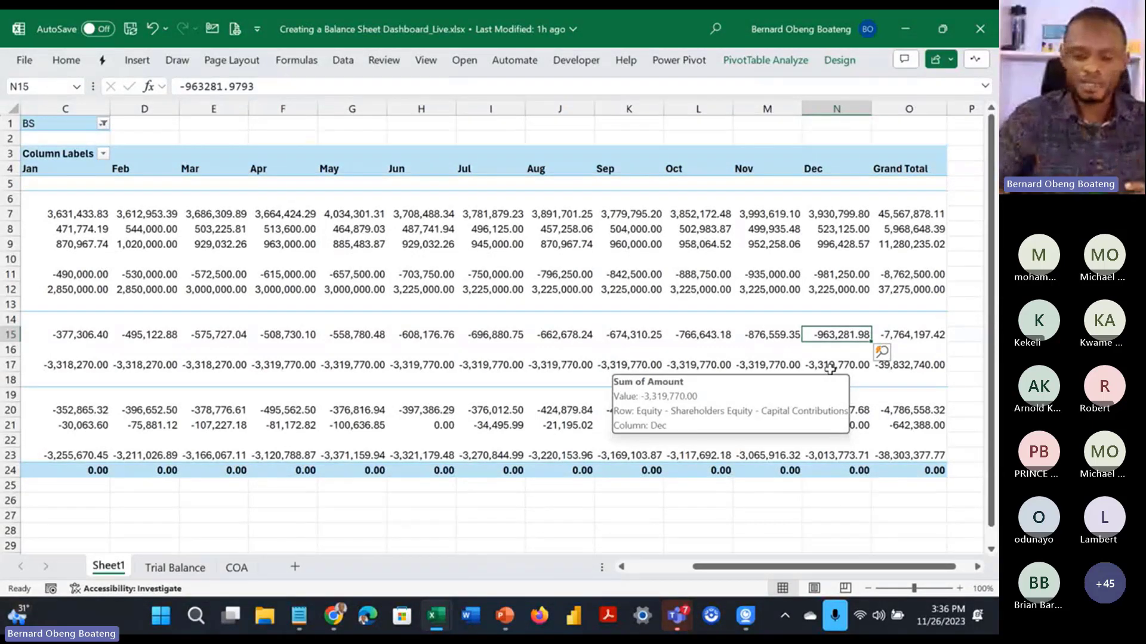
# Step: Show the PivotTable field list again and remove Month Name from the columns
pyautogui.click(744, 64)
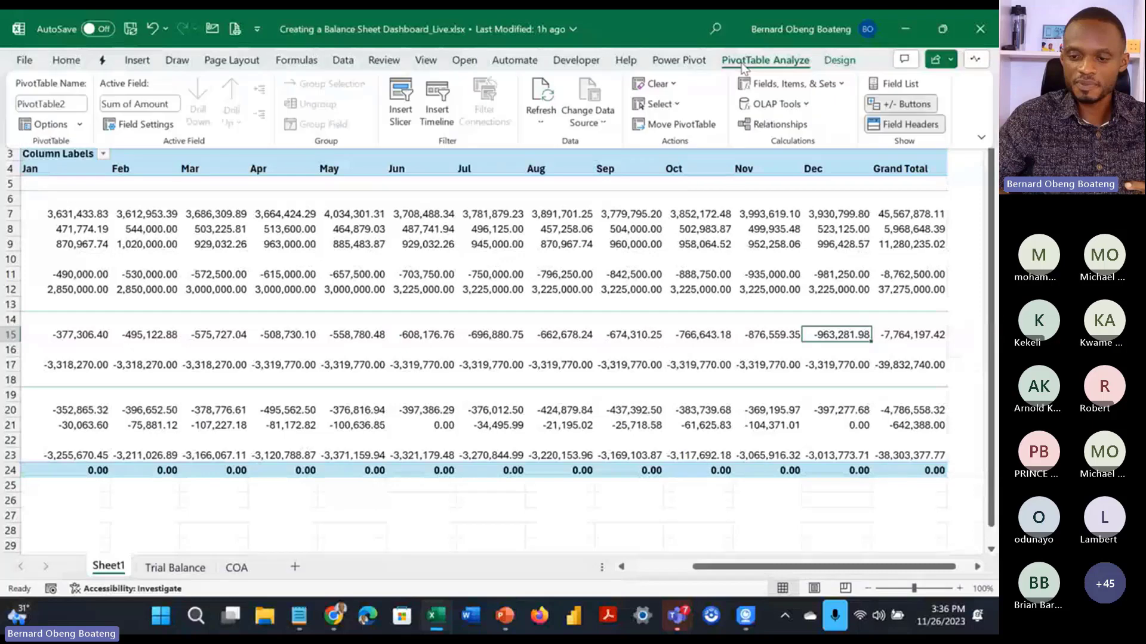
pyautogui.click(896, 83)
pyautogui.moveTo(898, 296); pyautogui.dragTo(824, 279)
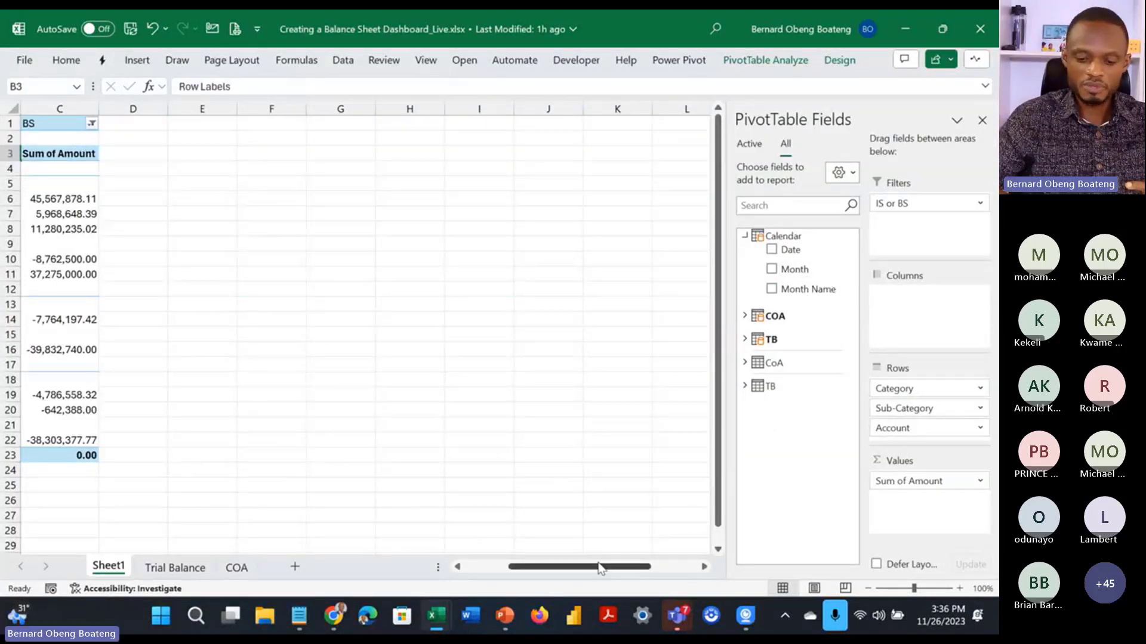
pyautogui.moveTo(598, 565); pyautogui.dragTo(484, 551)
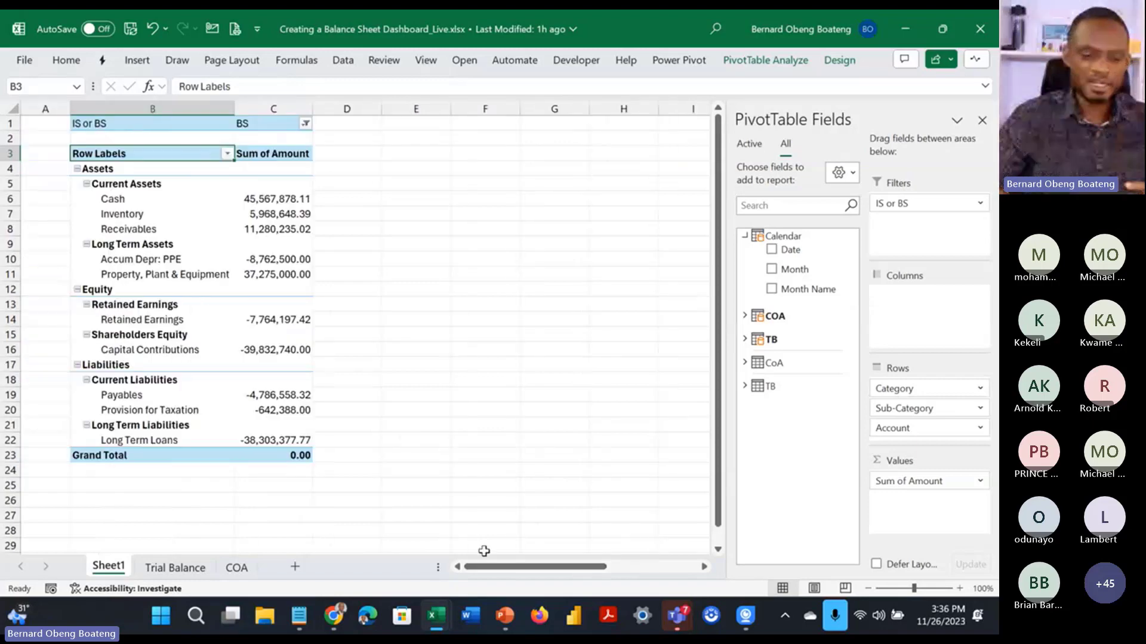
# Step: Insert a slicer for Calendar's Month Name and place it beside the PivotTable, tall enough to show all twelve months
pyautogui.click(275, 243)
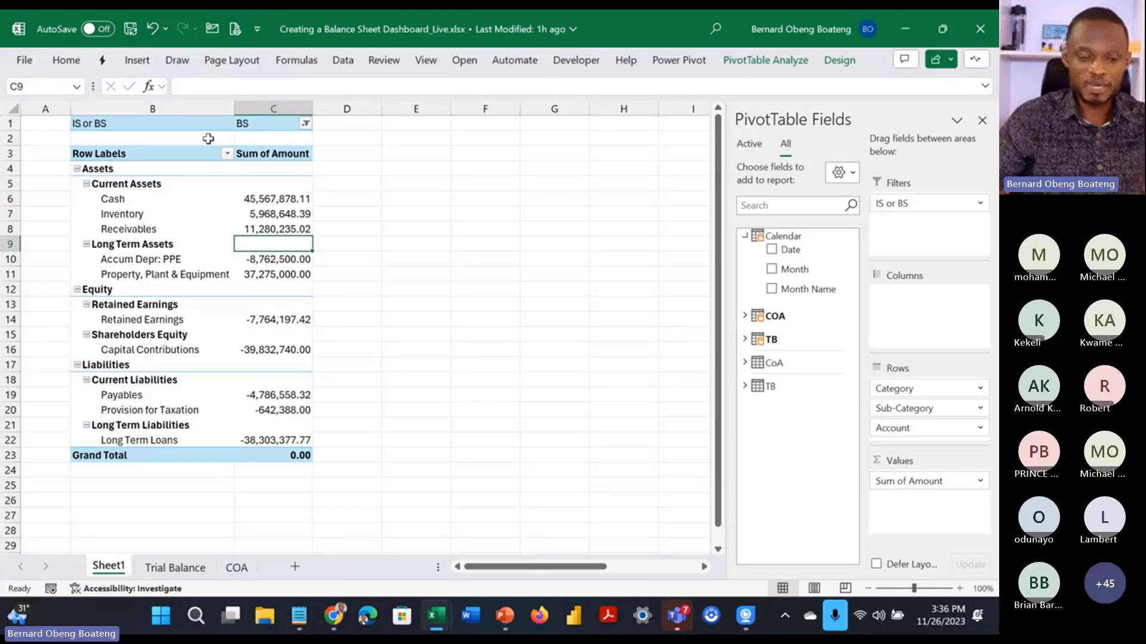
pyautogui.click(150, 65)
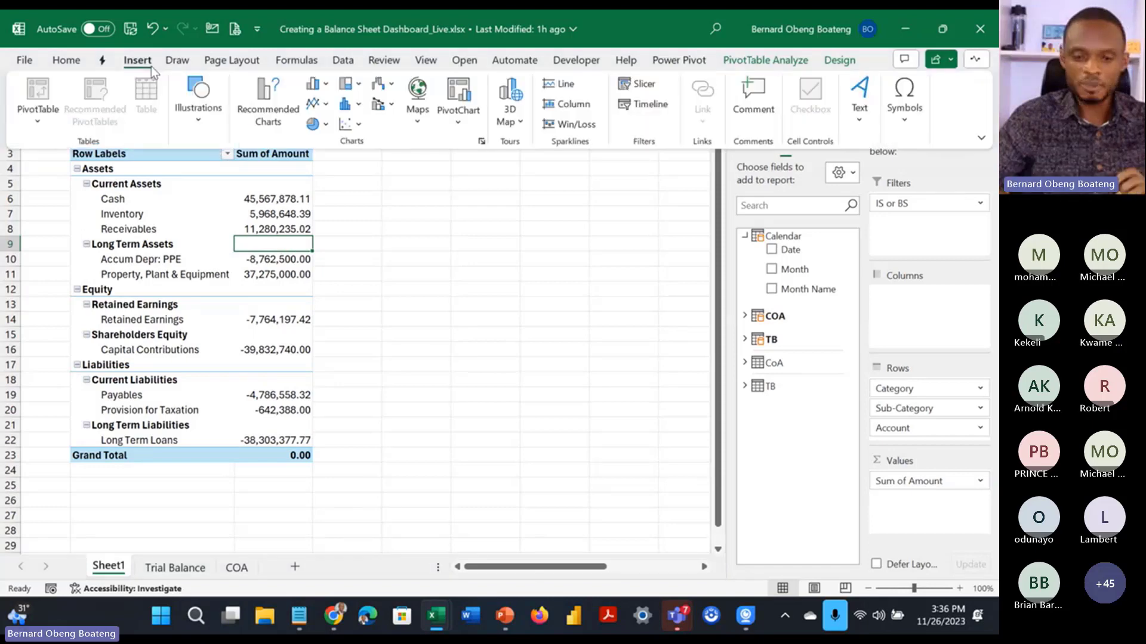
pyautogui.click(638, 84)
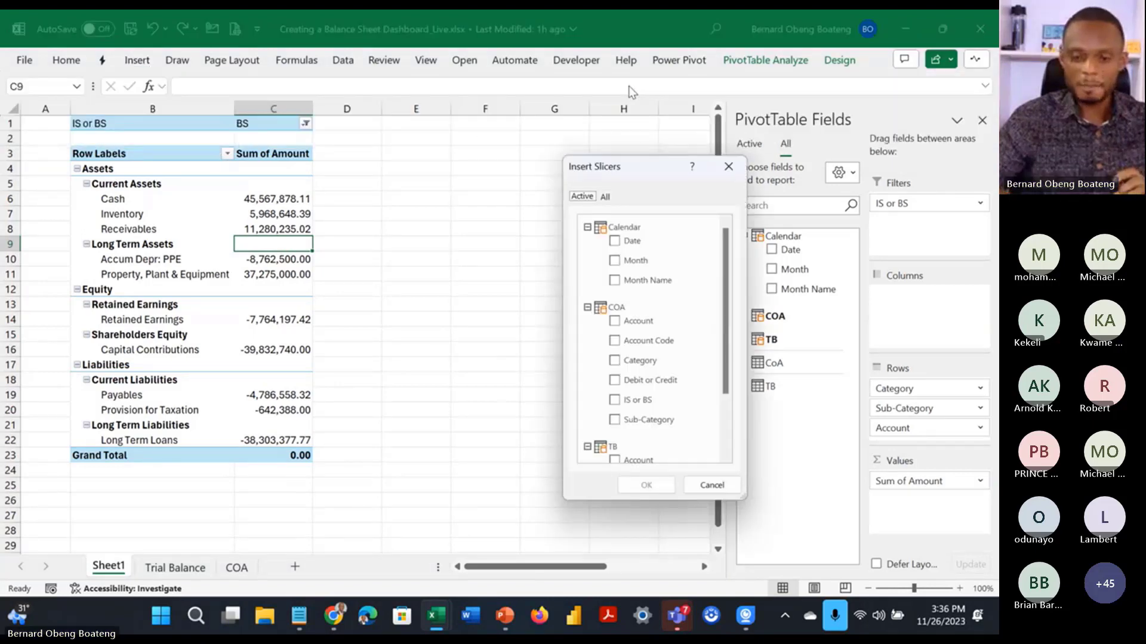
pyautogui.click(624, 280)
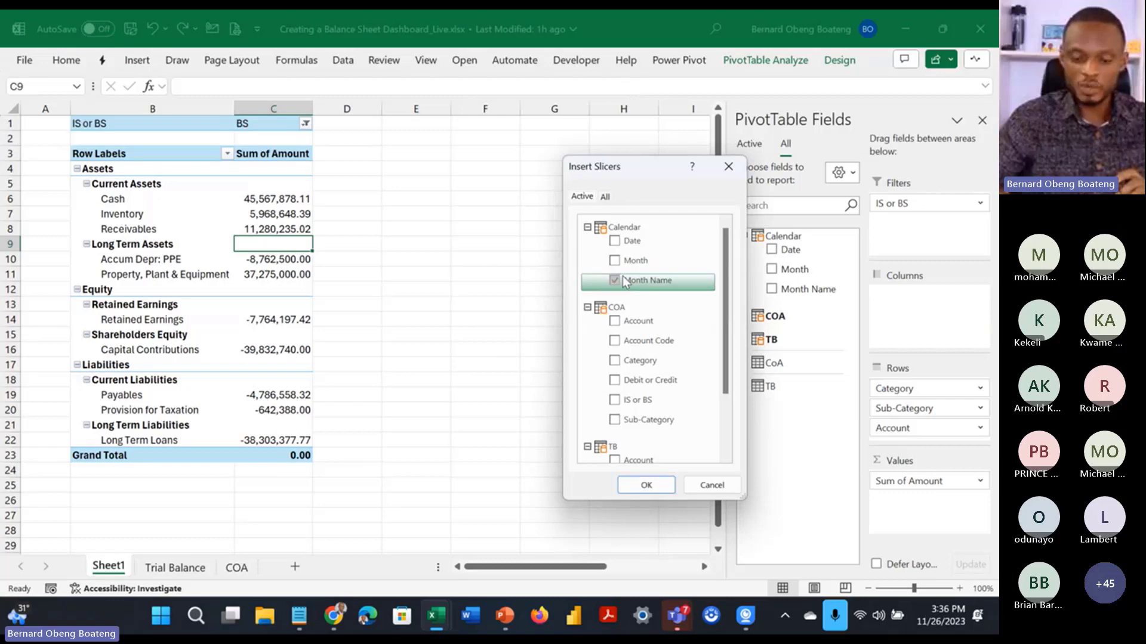
pyautogui.click(636, 484)
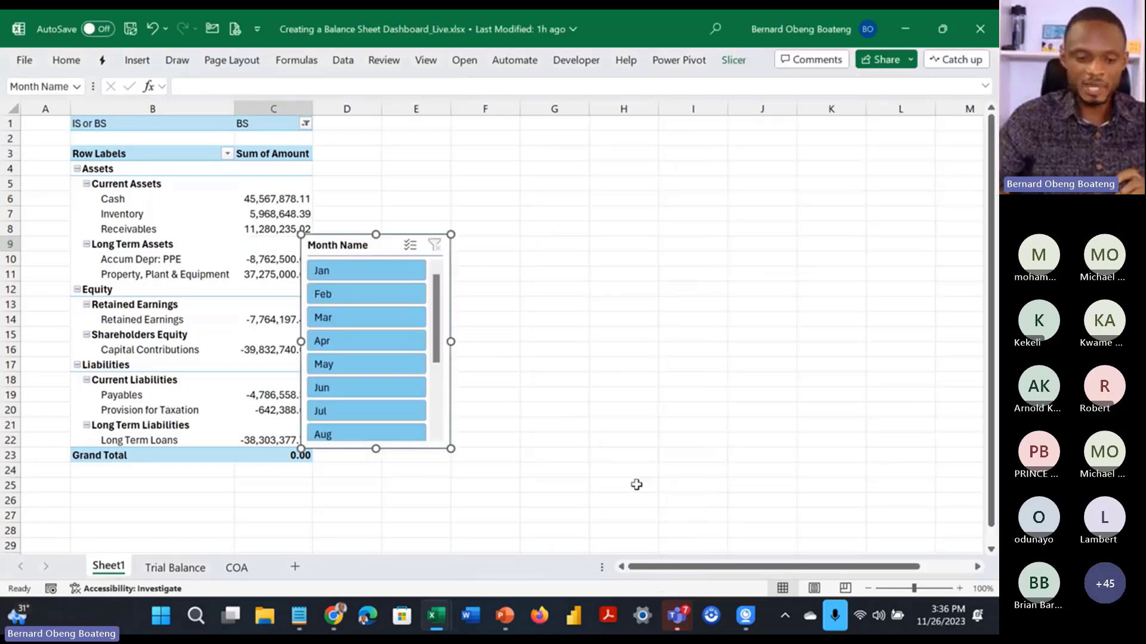
pyautogui.moveTo(384, 245); pyautogui.dragTo(501, 157)
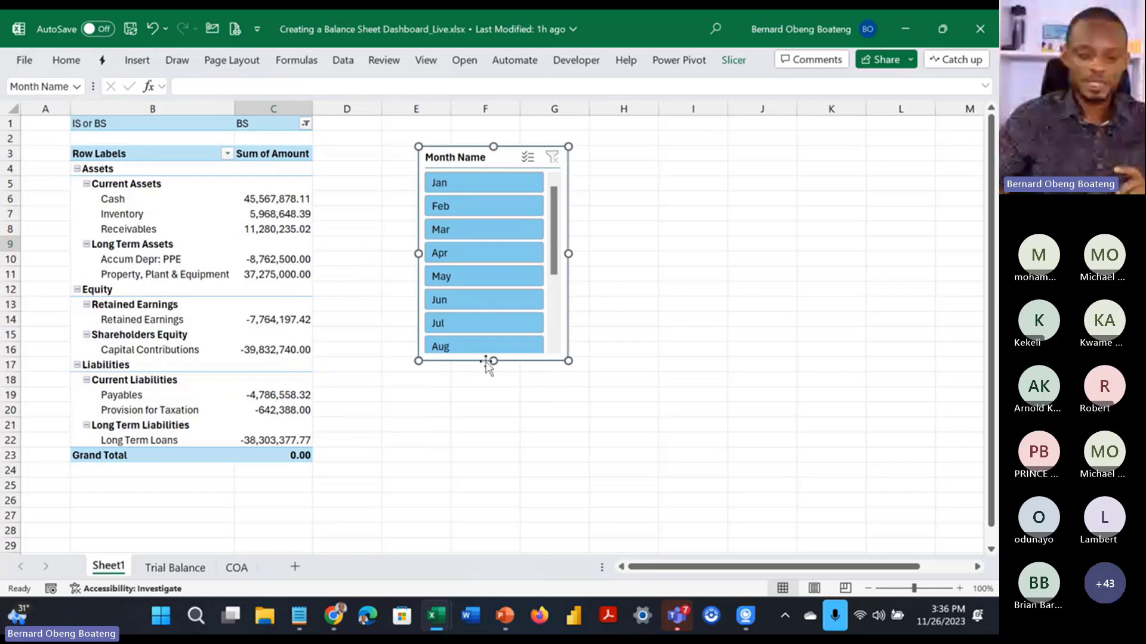
pyautogui.moveTo(492, 362); pyautogui.dragTo(492, 463)
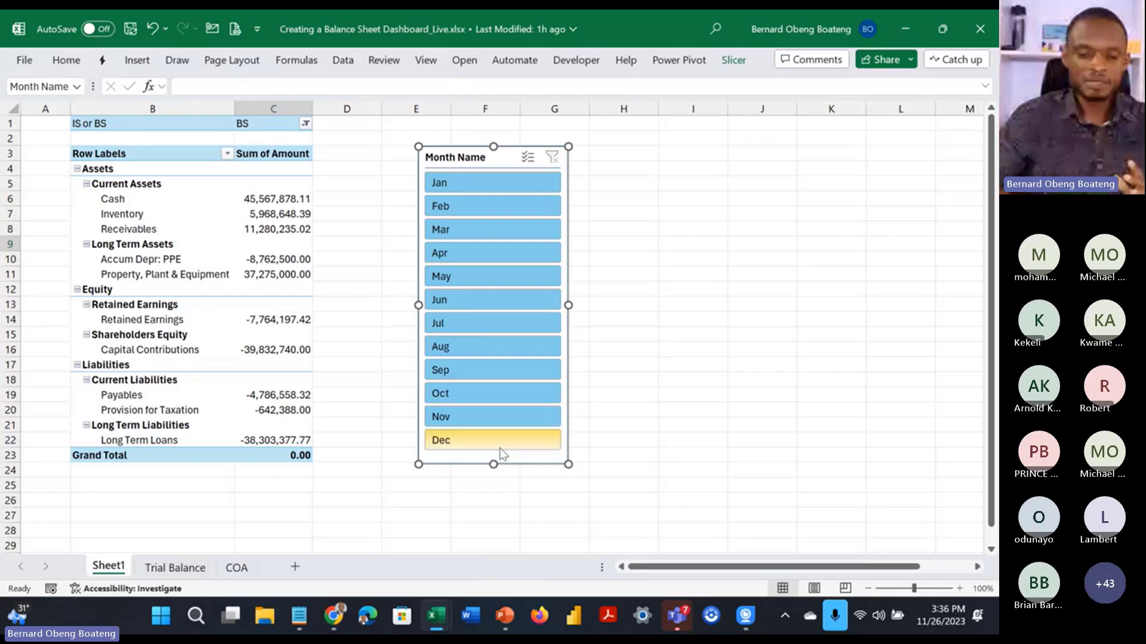
# Step: Filter the balance sheet pivot table to Dec with the Month Name slicer
pyautogui.click(500, 448)
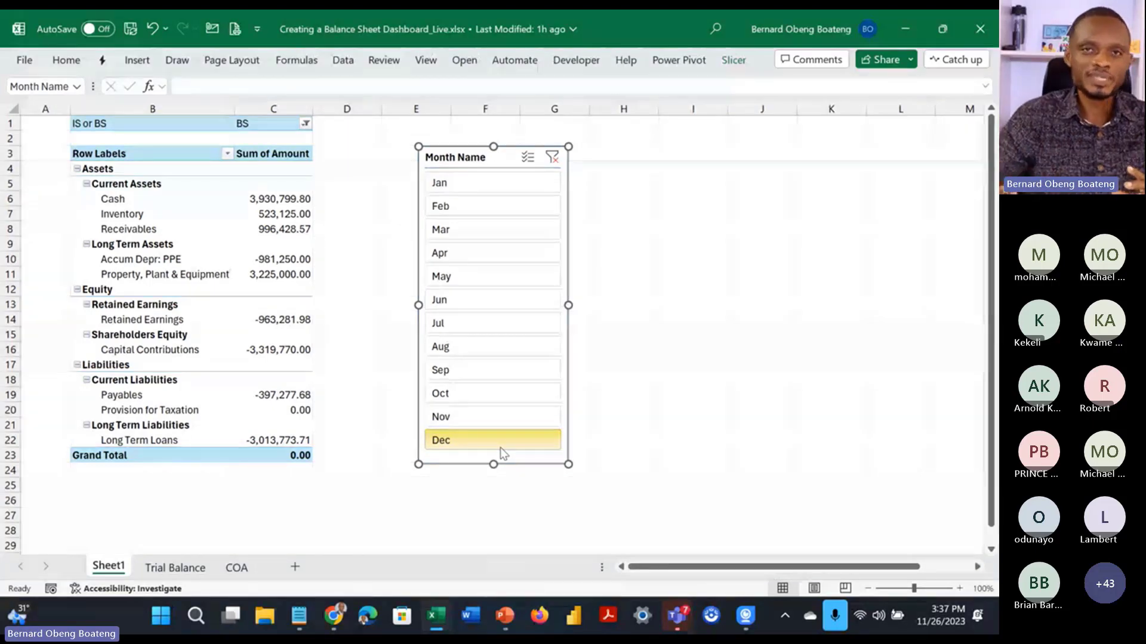
pyautogui.click(500, 444)
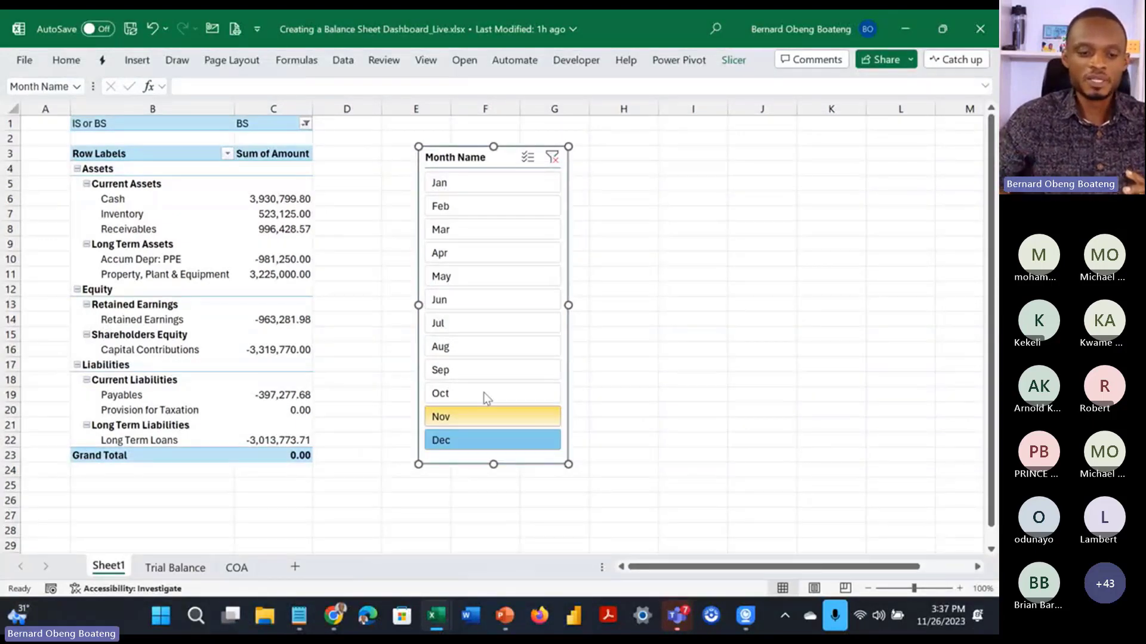
# Step: Start a new Power Pivot measure named Current in the TB table
pyautogui.click(292, 276)
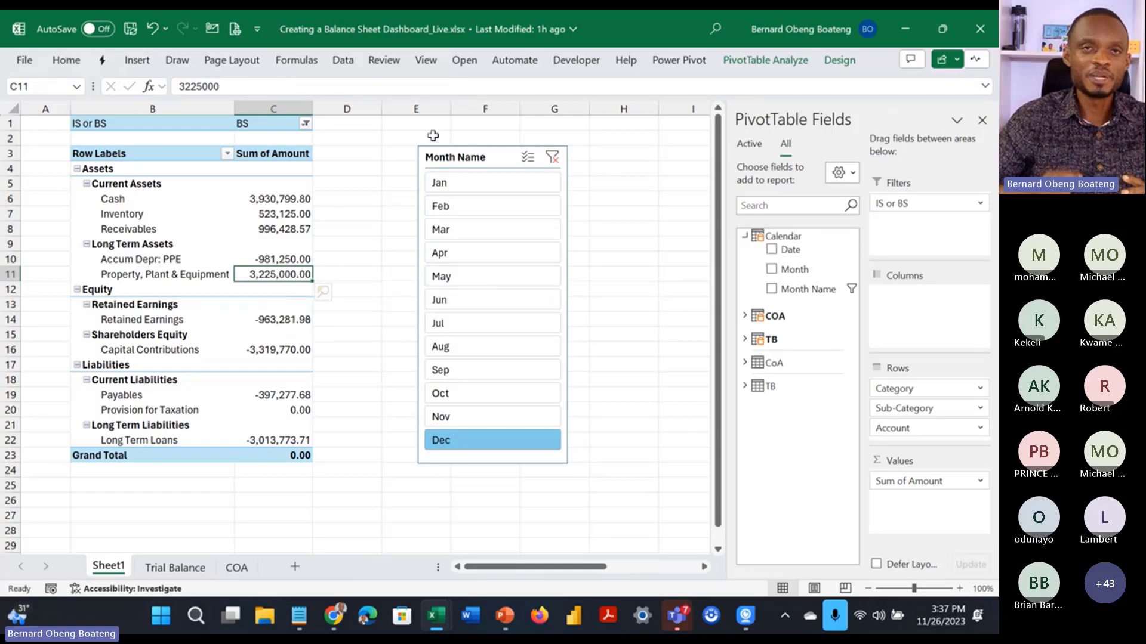
pyautogui.click(672, 62)
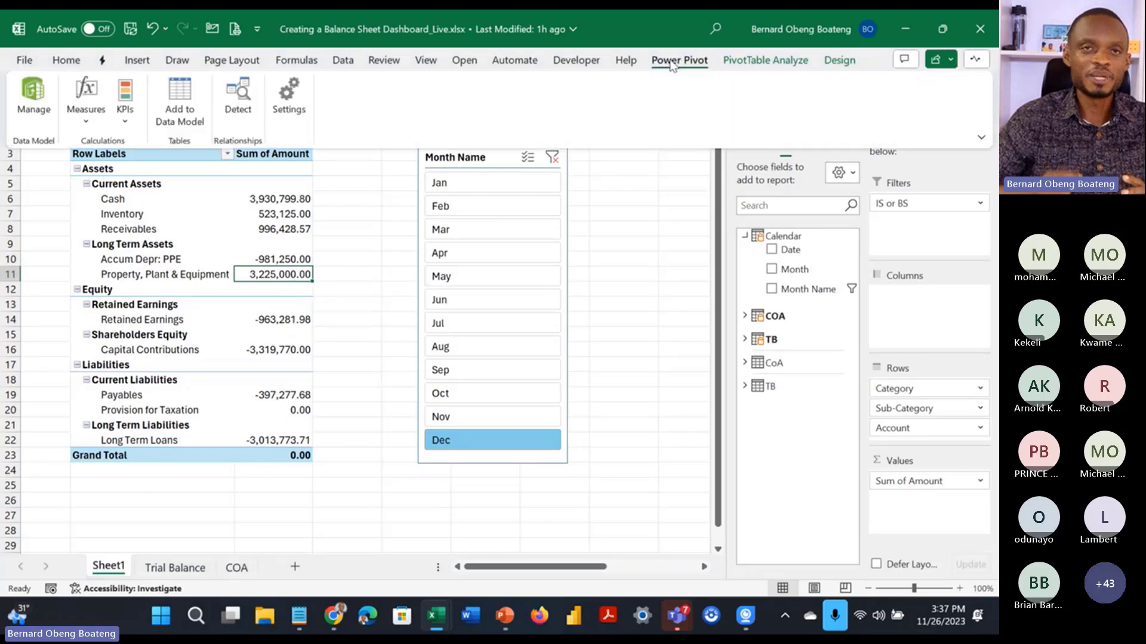
pyautogui.click(87, 117)
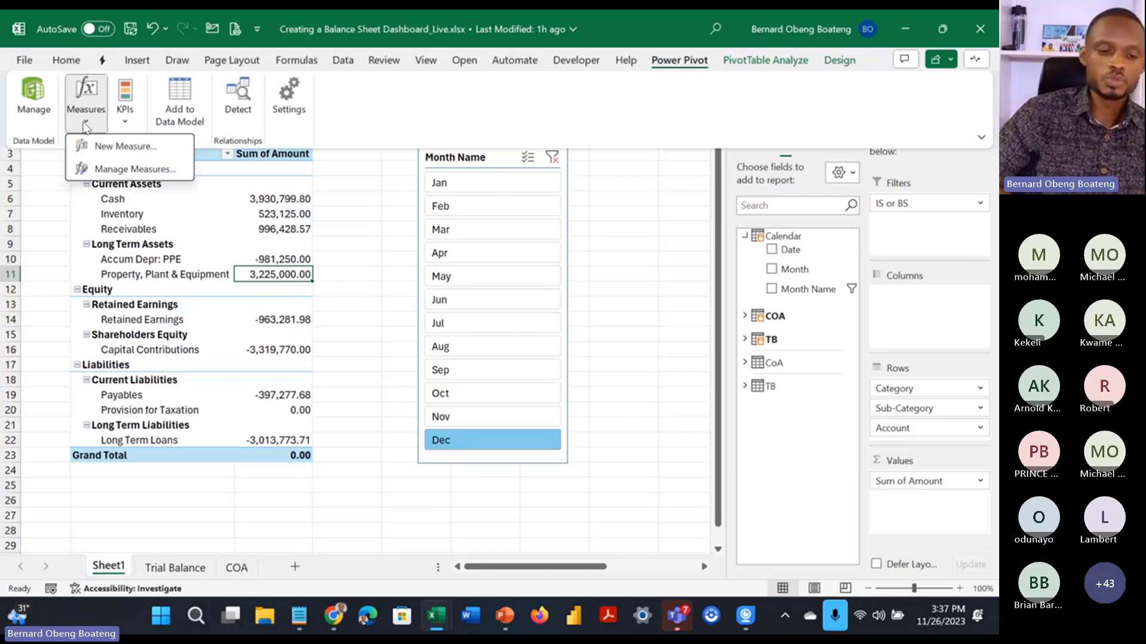
pyautogui.click(115, 147)
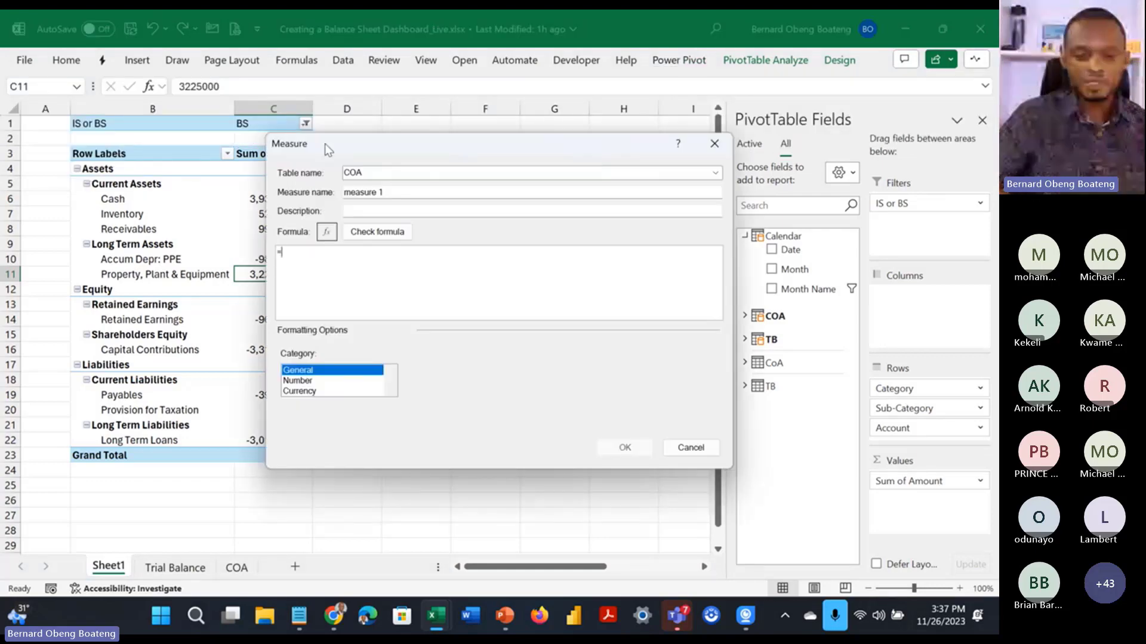
pyautogui.click(716, 172)
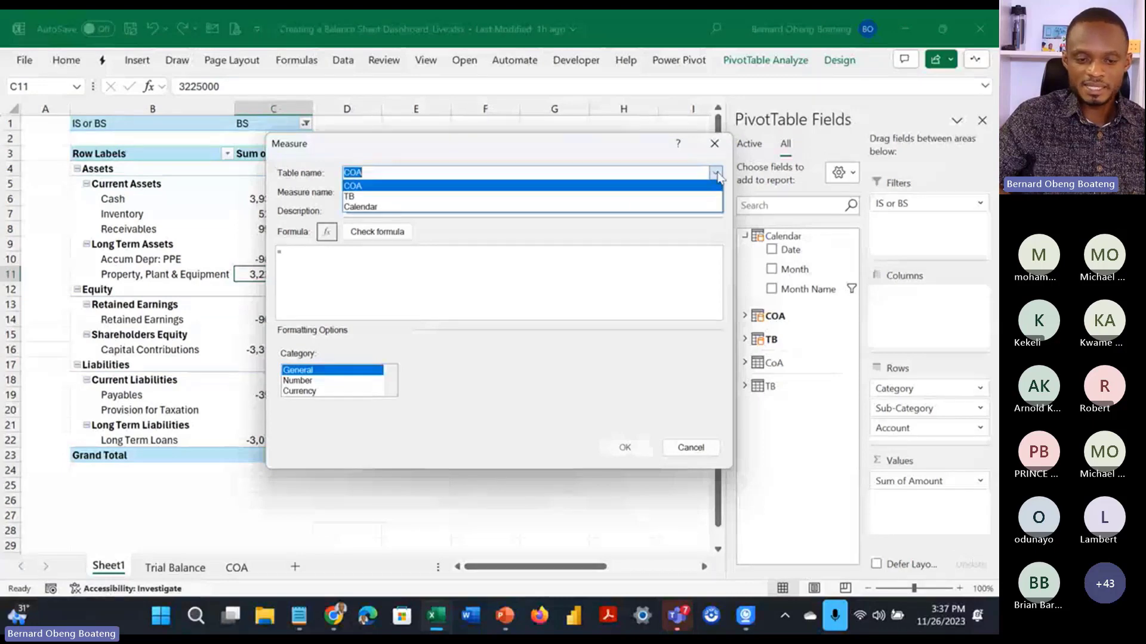
pyautogui.click(610, 195)
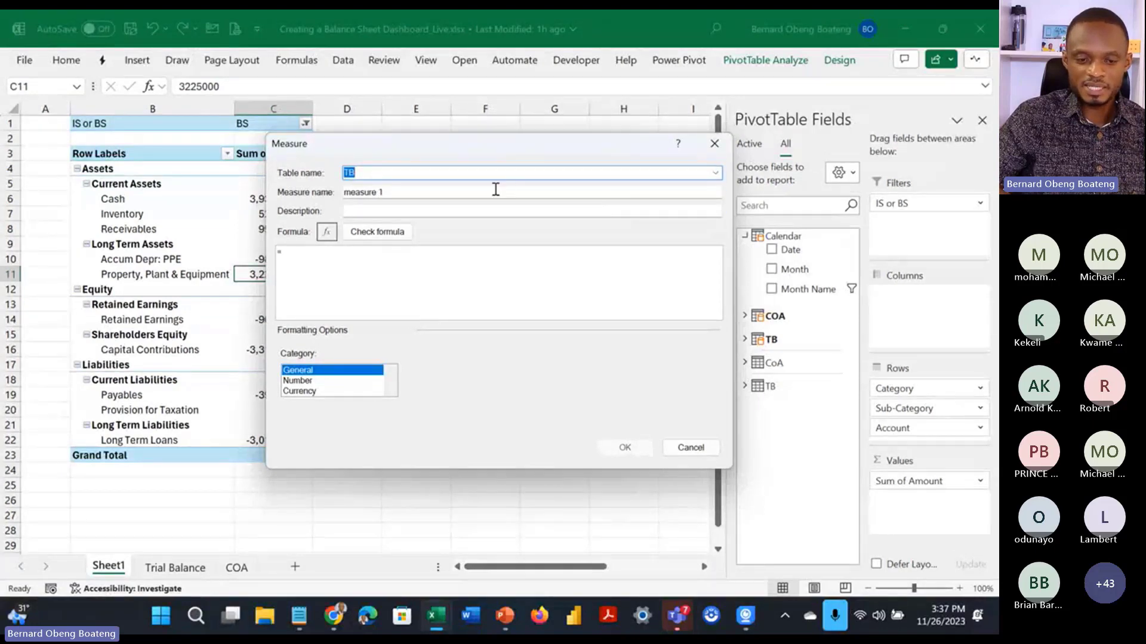
pyautogui.moveTo(495, 189); pyautogui.dragTo(316, 195)
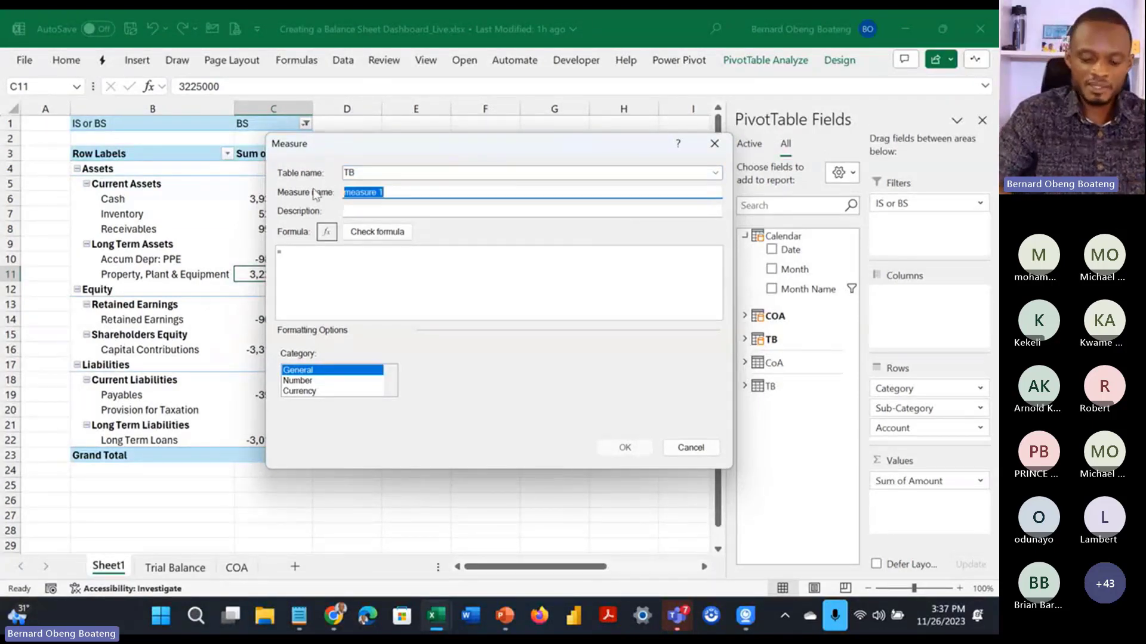
pyautogui.write('Current')
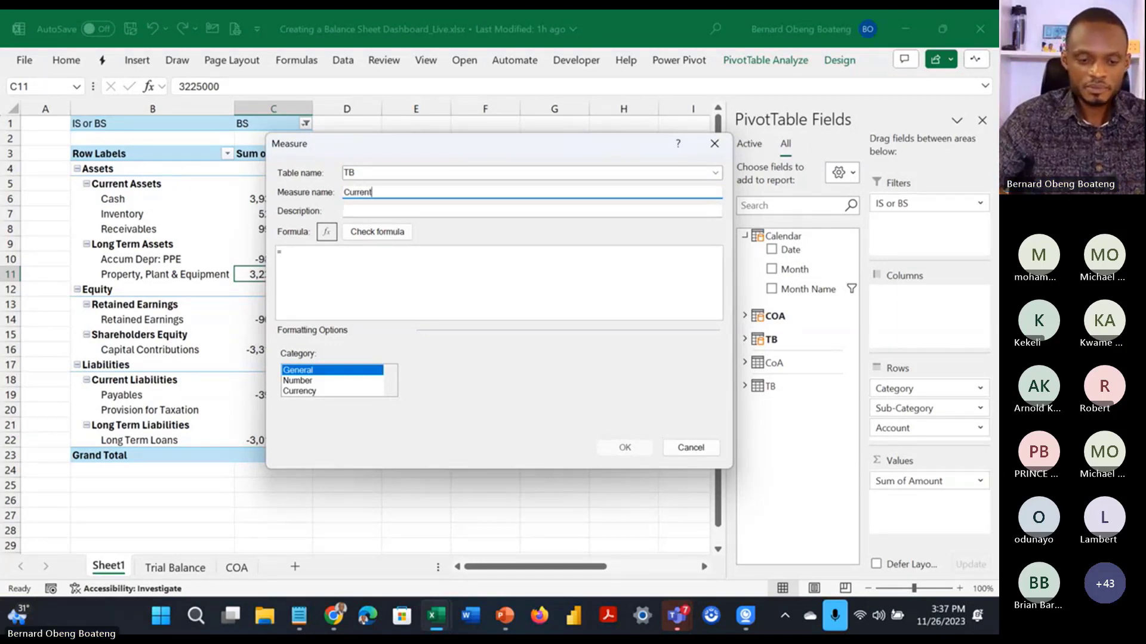
# Step: Begin the measure's formula with =CALCULATE(SUM(TB[Amount]), to total the trial balance amounts
pyautogui.click(352, 254)
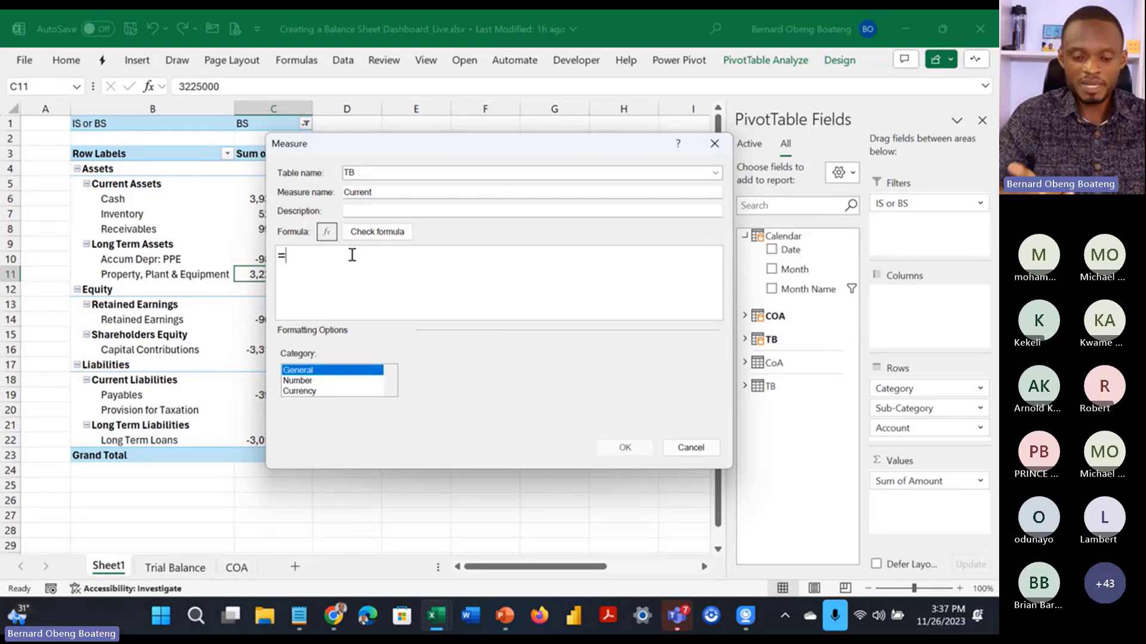
pyautogui.write('CALCULATE(')
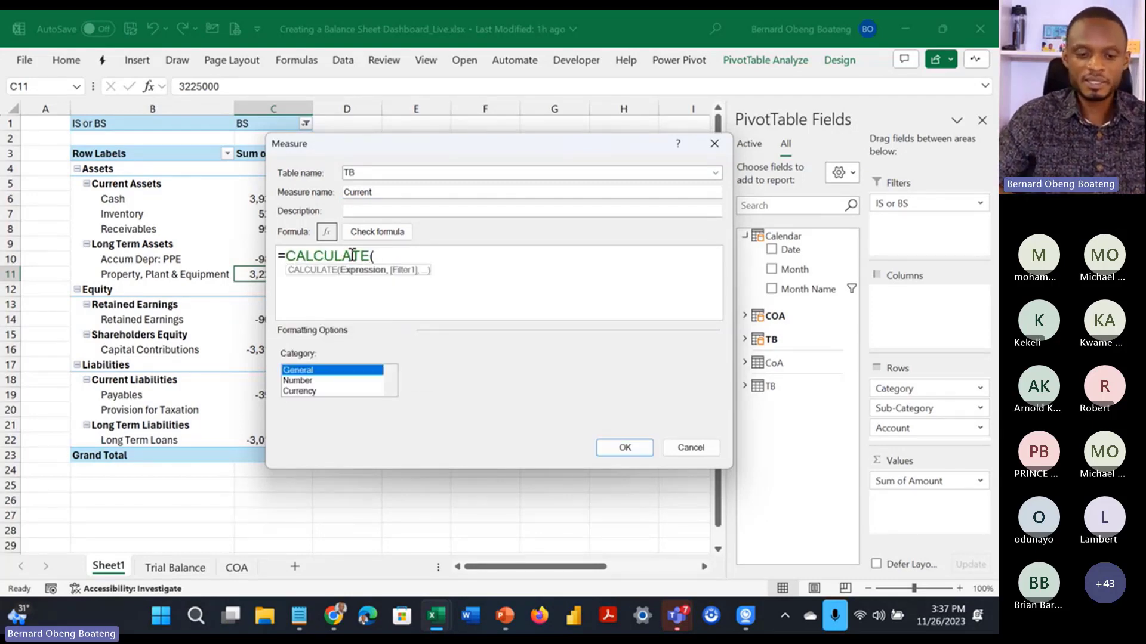
pyautogui.write('SUM(')
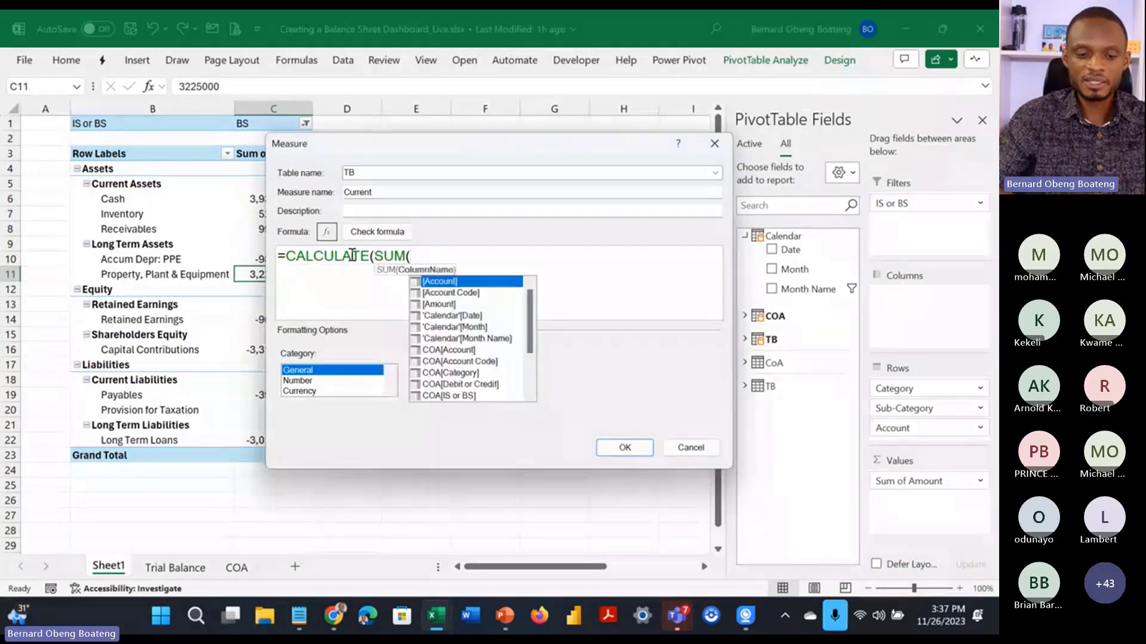
pyautogui.write('tb')
pyautogui.press('Down')
pyautogui.press('Down')
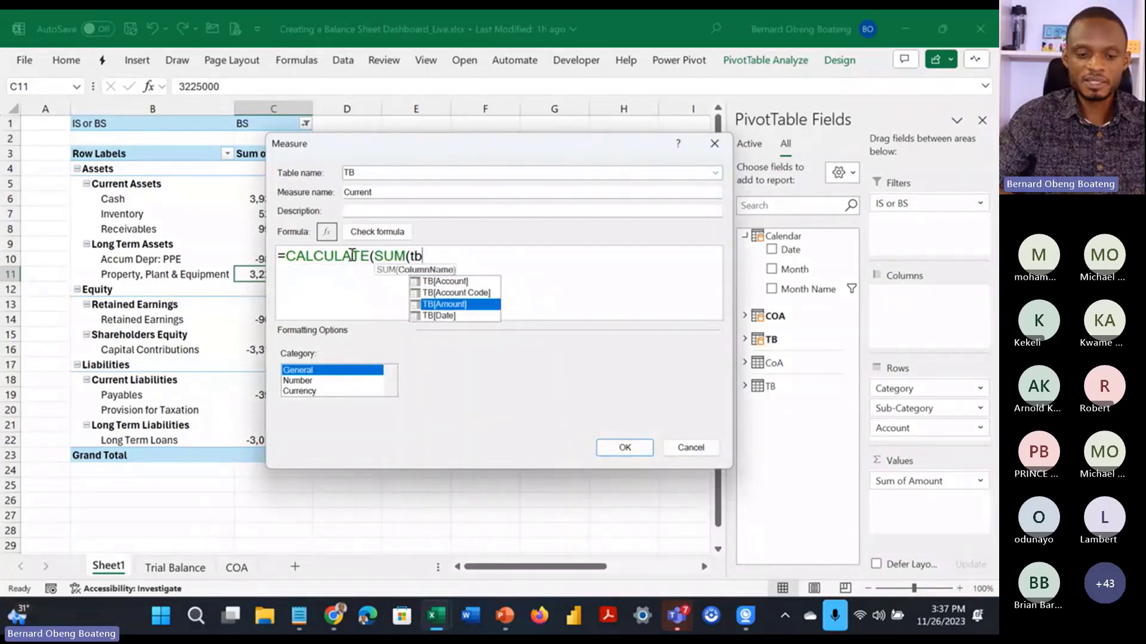
pyautogui.press('Tab')
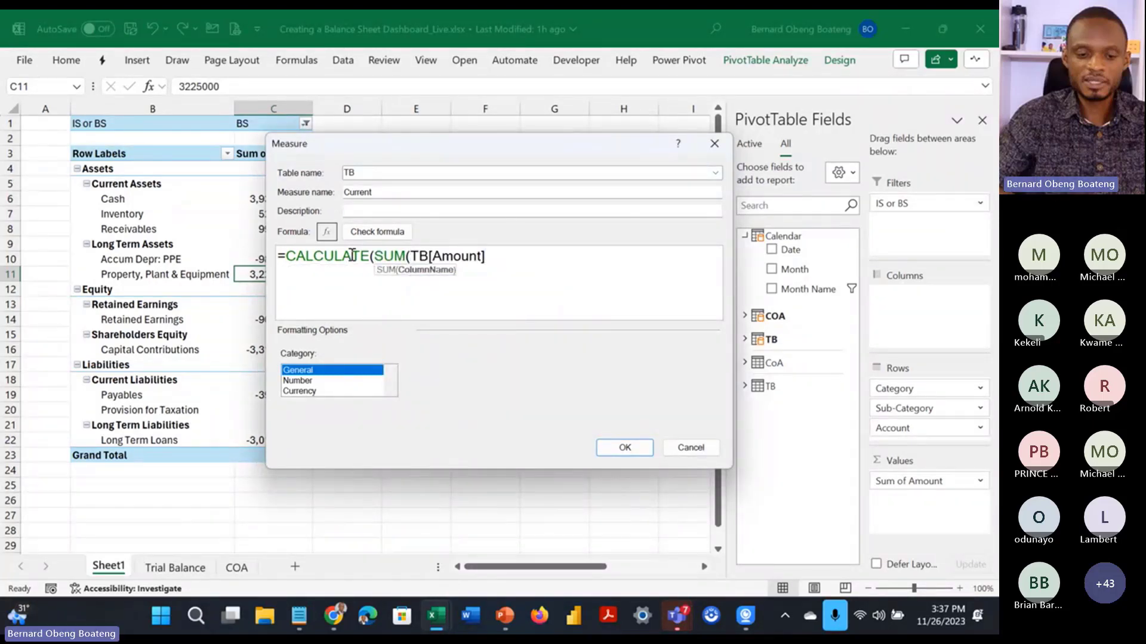
pyautogui.write('),')
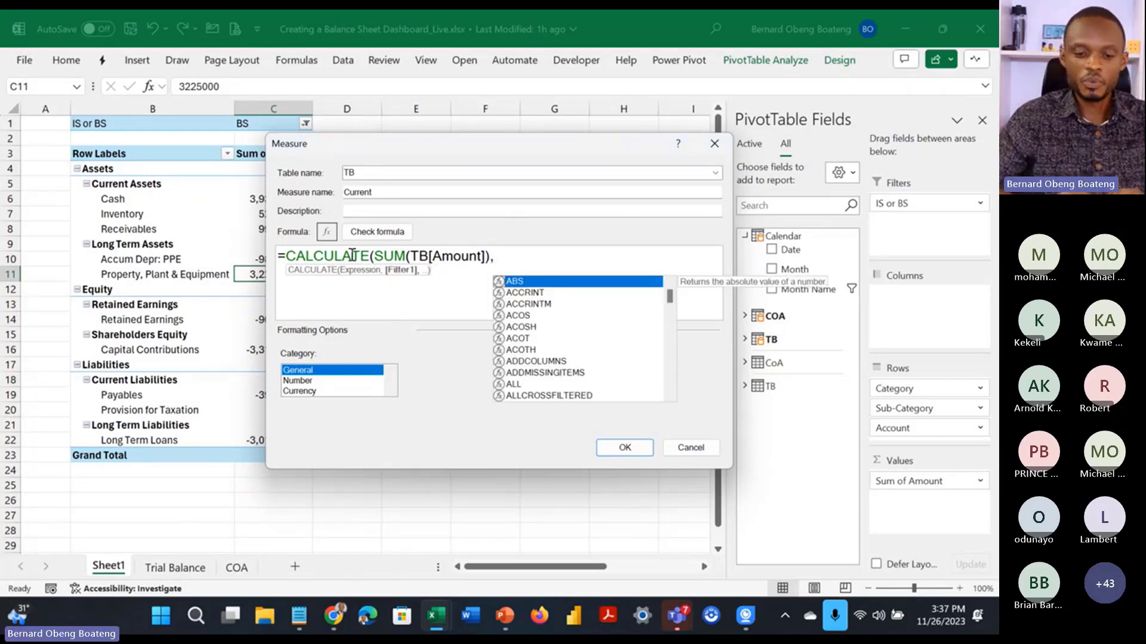
# Step: Start the CALCULATE filter argument with the condition 'Calendar'[Month]=
pyautogui.write('c')
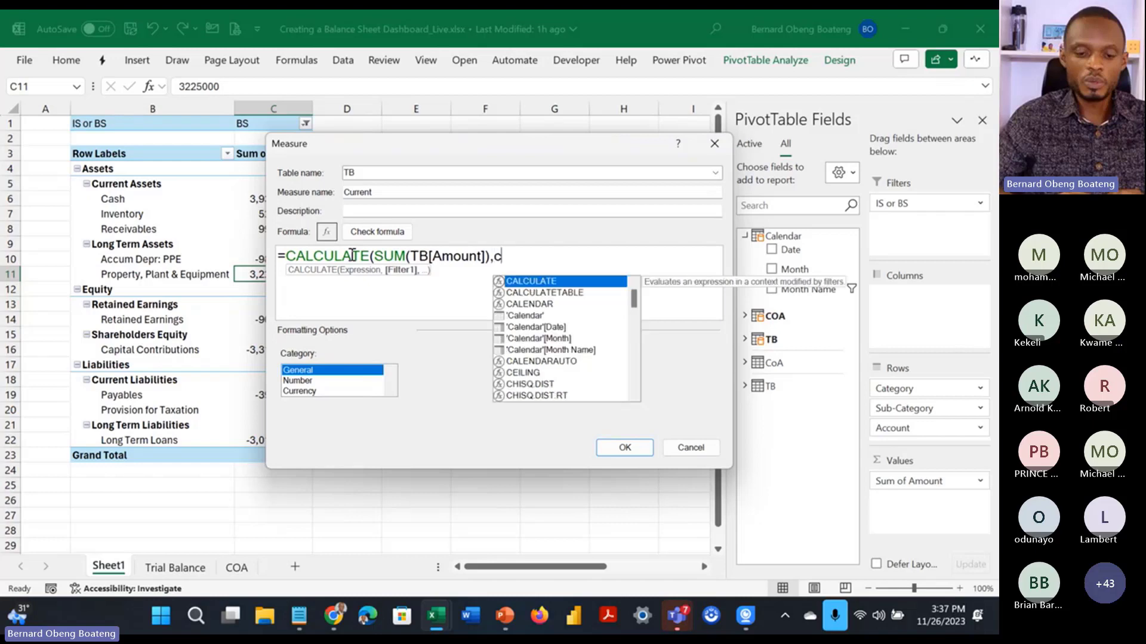
pyautogui.write('al')
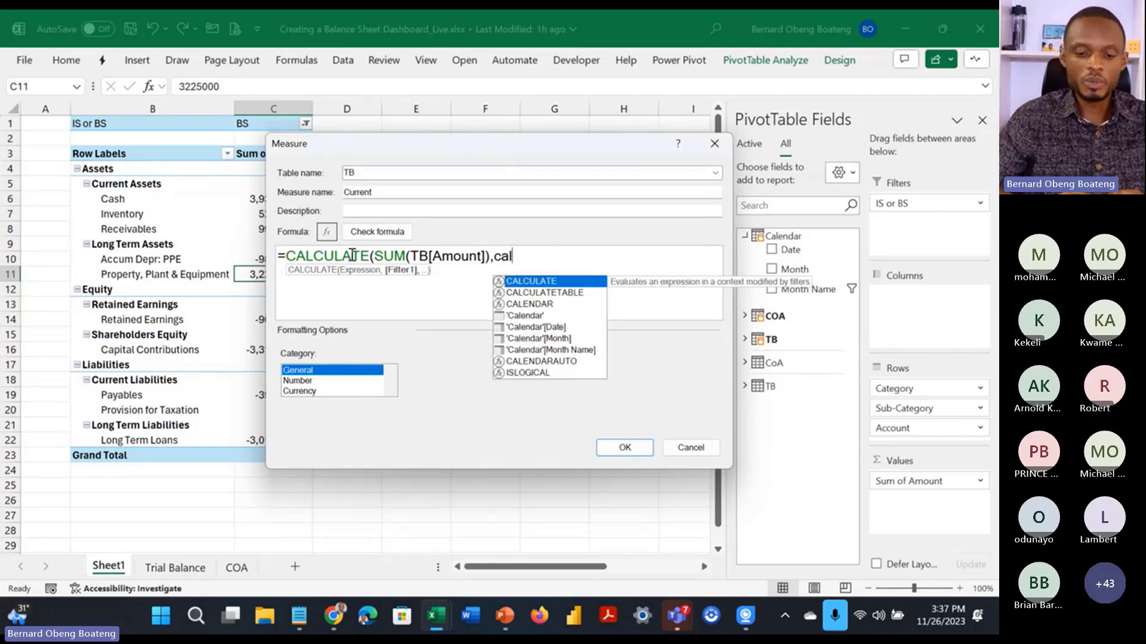
pyautogui.press('Down')
pyautogui.press('Down')
pyautogui.press('Down')
pyautogui.press('Down')
pyautogui.press('Down')
pyautogui.press('Tab')
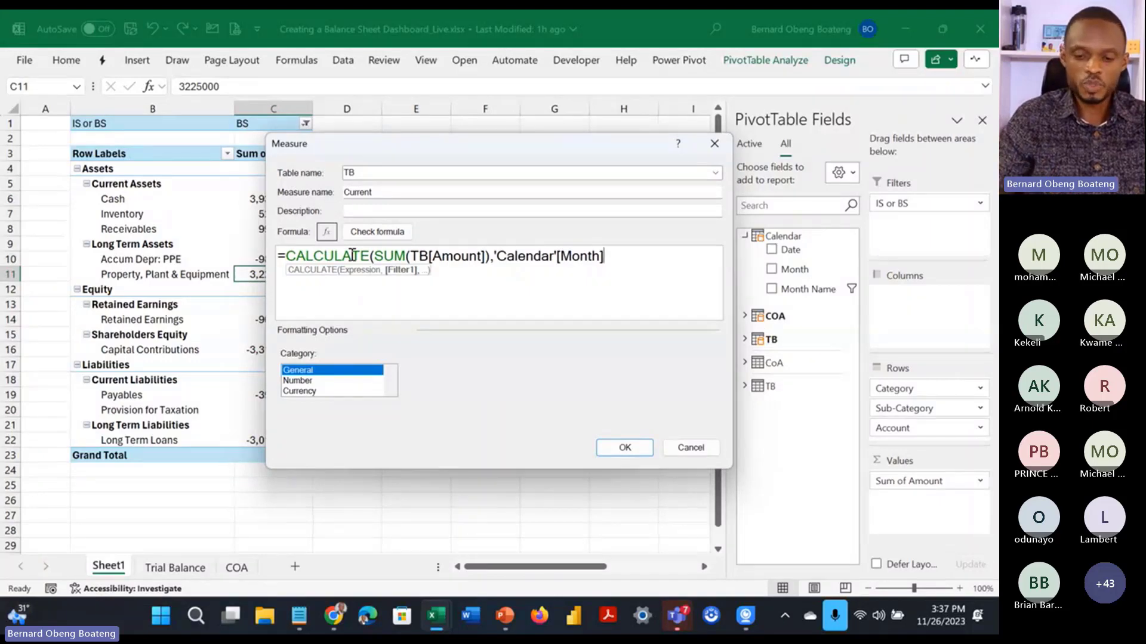
pyautogui.write('= ')
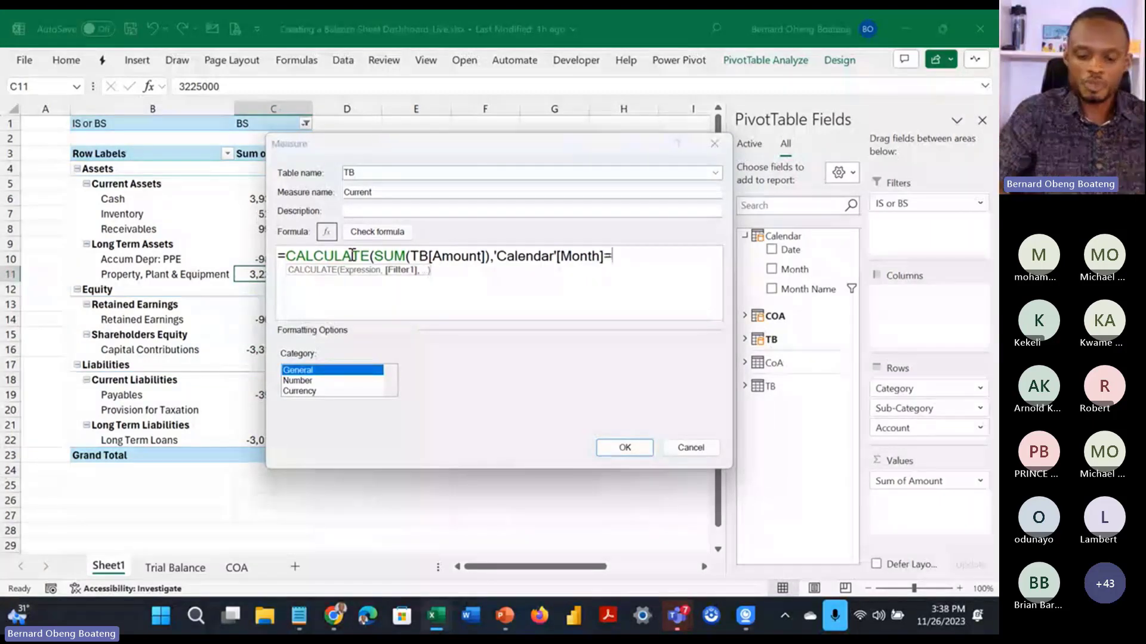
# Step: Complete the filter condition with MAX('Calendar'[Month]) and close the CALCULATE formula
pyautogui.write('max')
pyautogui.press('Tab')
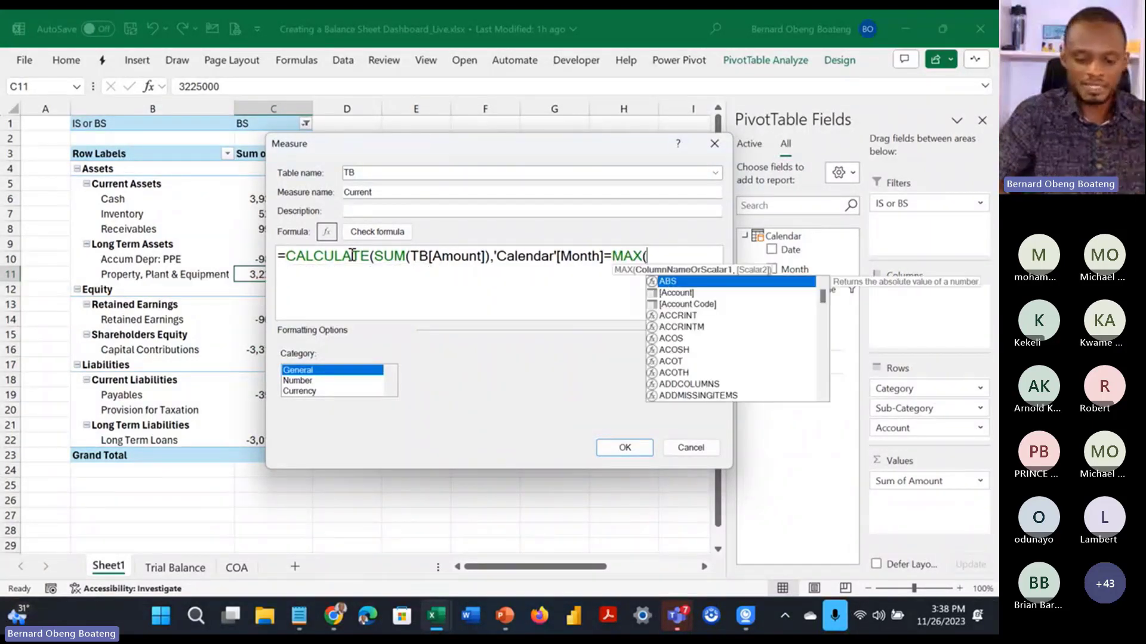
pyautogui.write('cal')
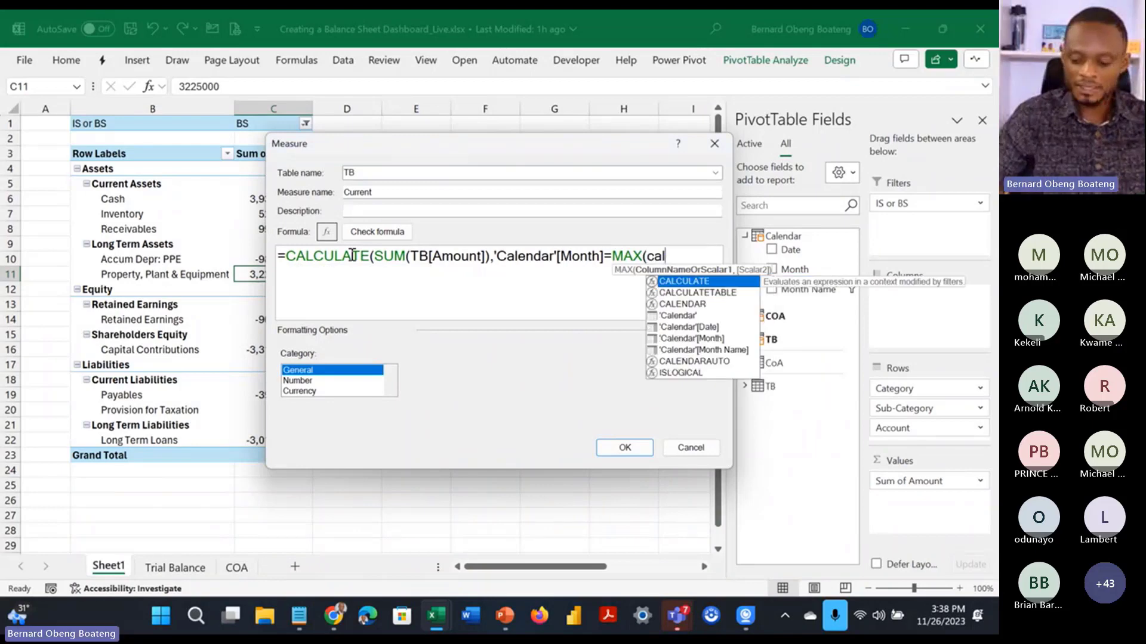
pyautogui.press('Down')
pyautogui.press('Down')
pyautogui.press('Down')
pyautogui.press('Down')
pyautogui.press('Down')
pyautogui.press('Tab')
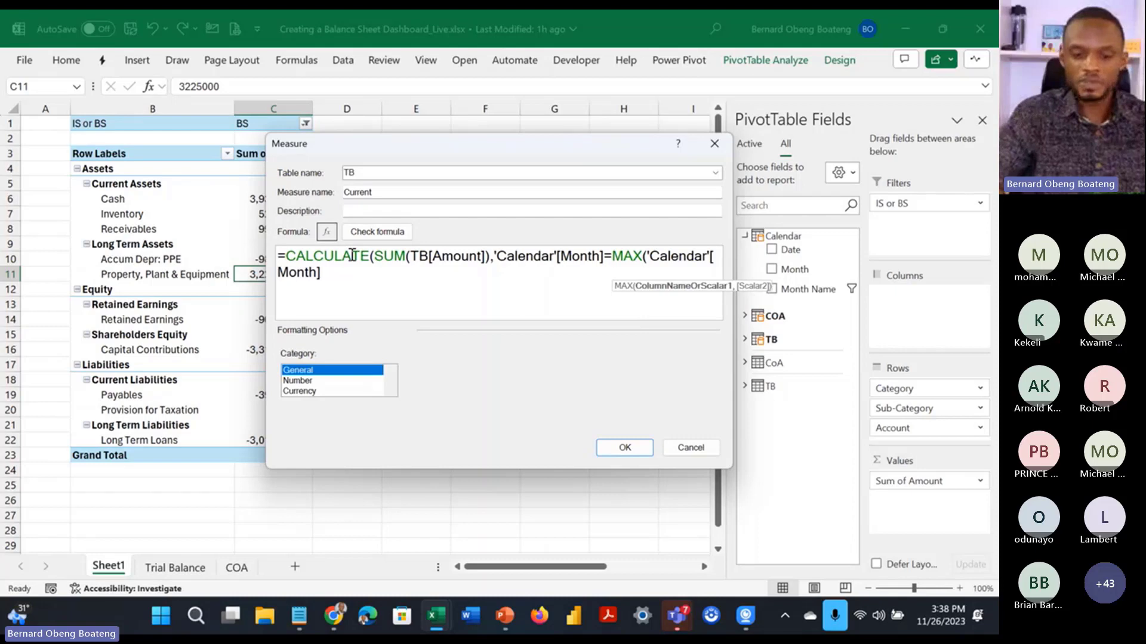
pyautogui.write('))')
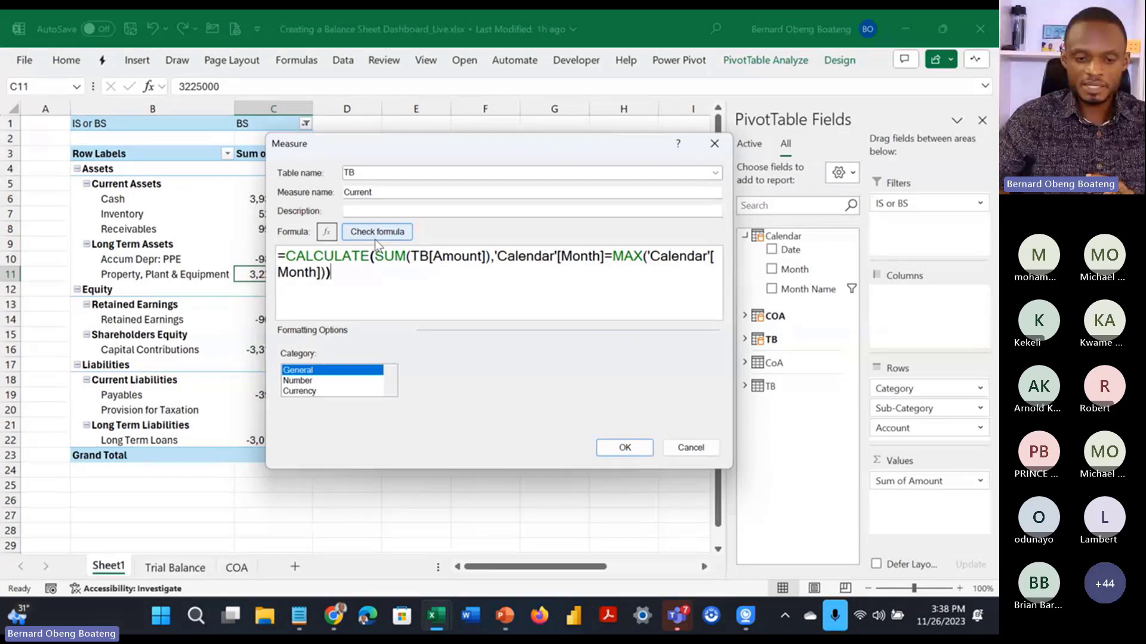
# Step: Check the formula for errors and create the measure in Number format with the 1000 separator enabled
pyautogui.click(375, 239)
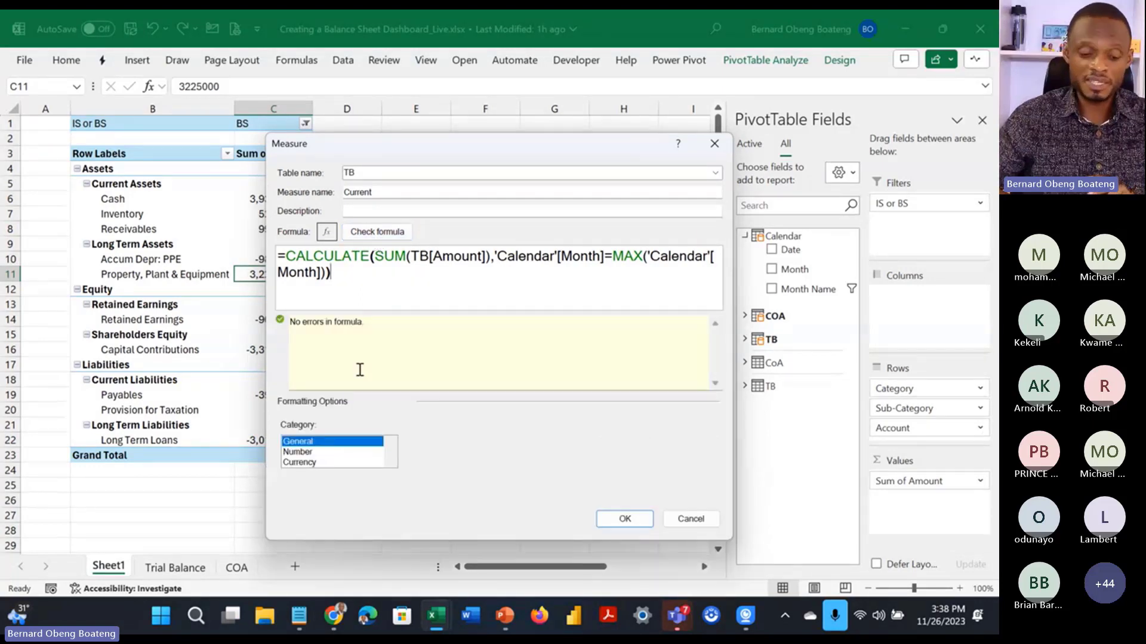
pyautogui.click(324, 453)
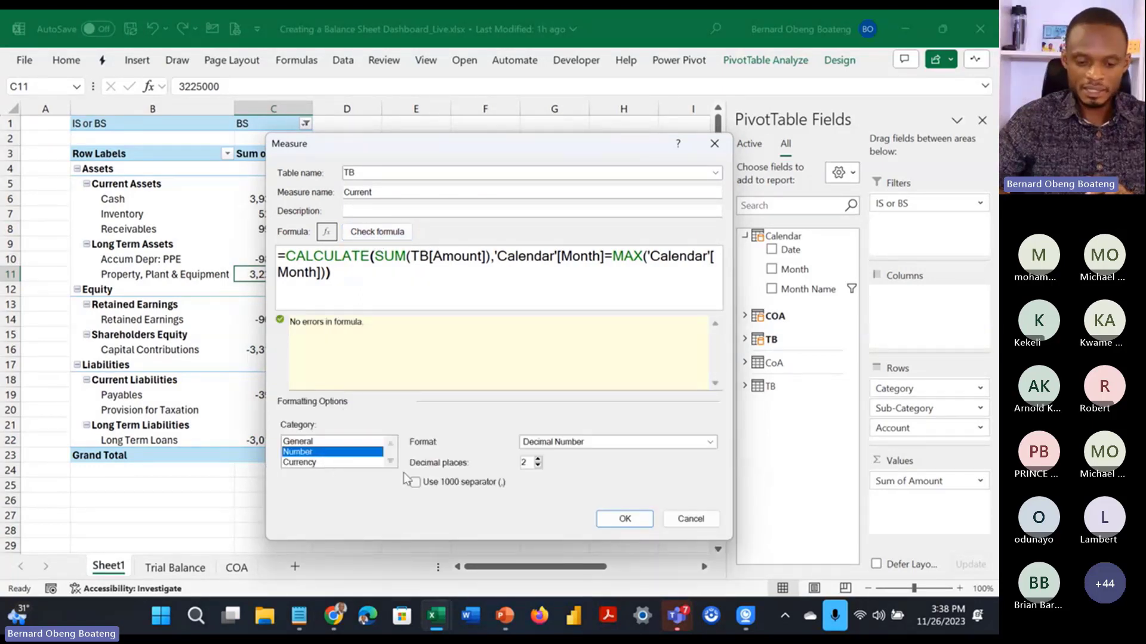
pyautogui.click(414, 483)
pyautogui.click(615, 525)
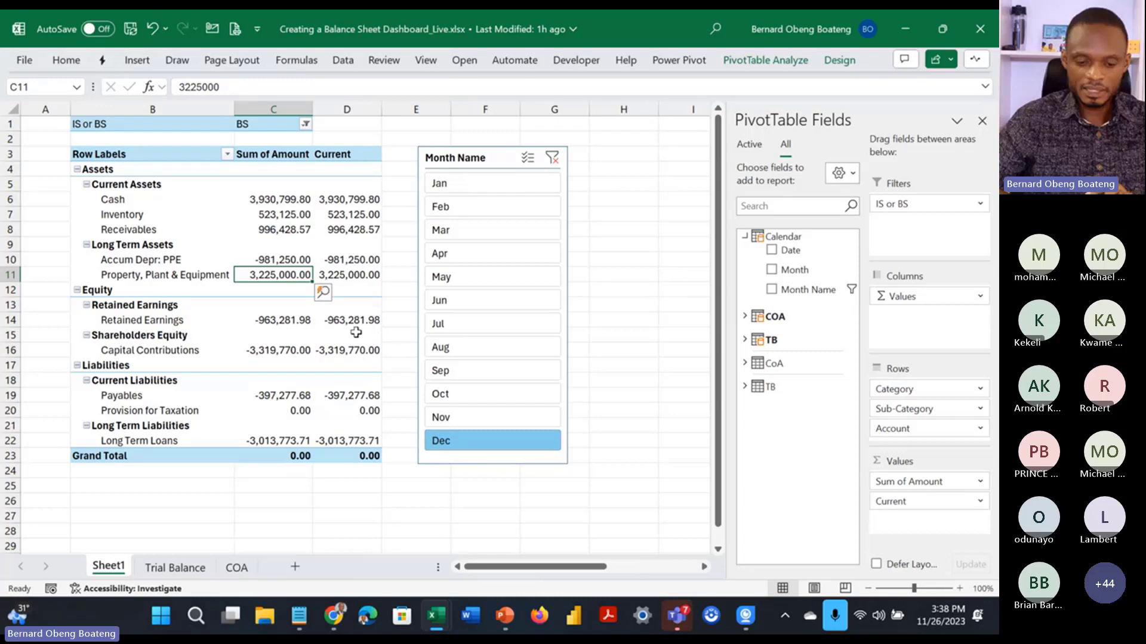
# Step: Switch the pivot table's month filter to Nov and remove Sum of Amount from its values
pyautogui.click(552, 158)
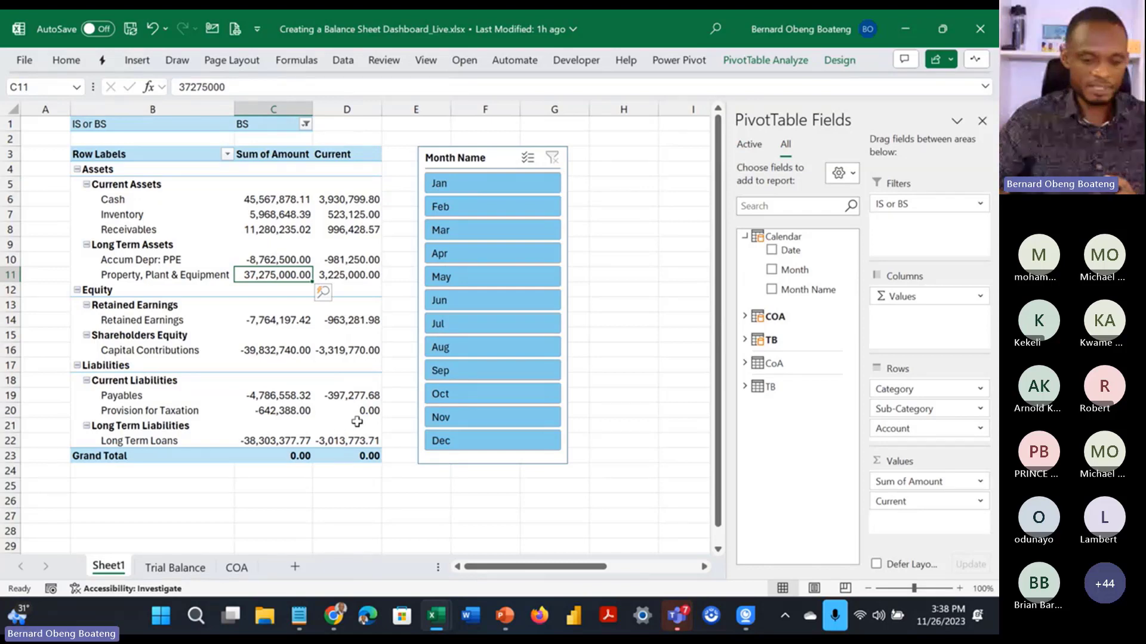
pyautogui.click(435, 419)
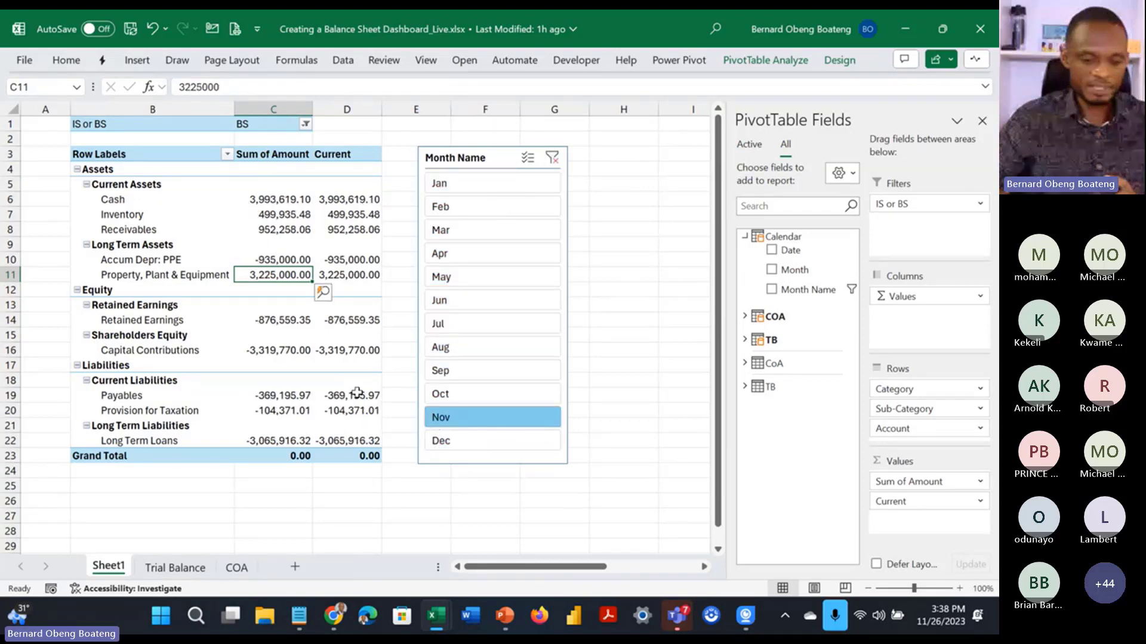
pyautogui.click(290, 195)
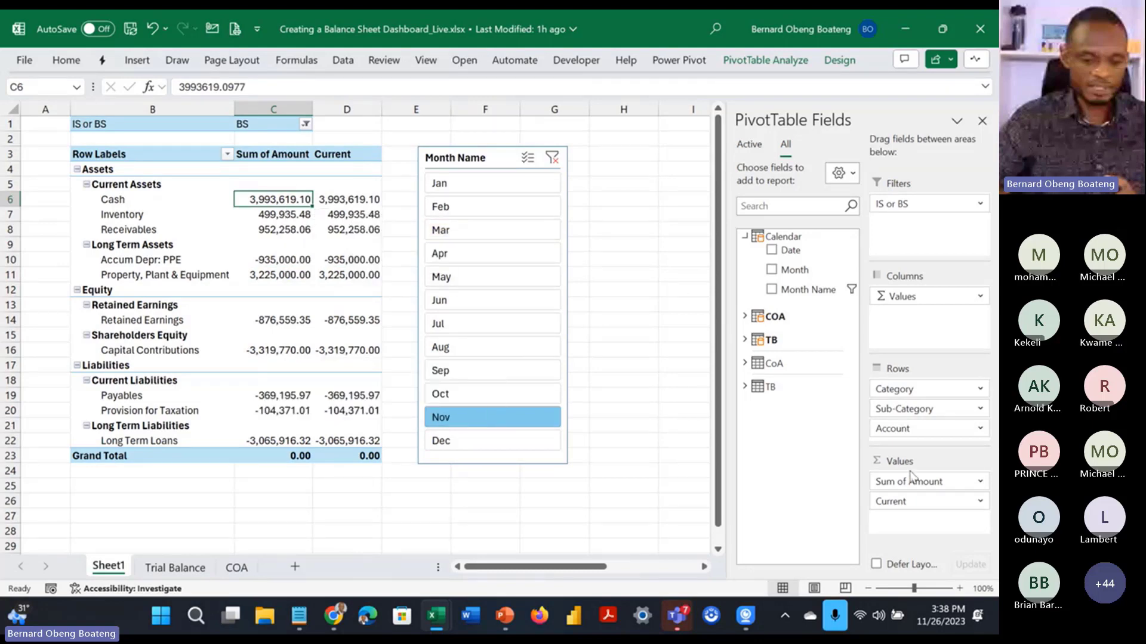
pyautogui.moveTo(911, 476); pyautogui.dragTo(619, 344)
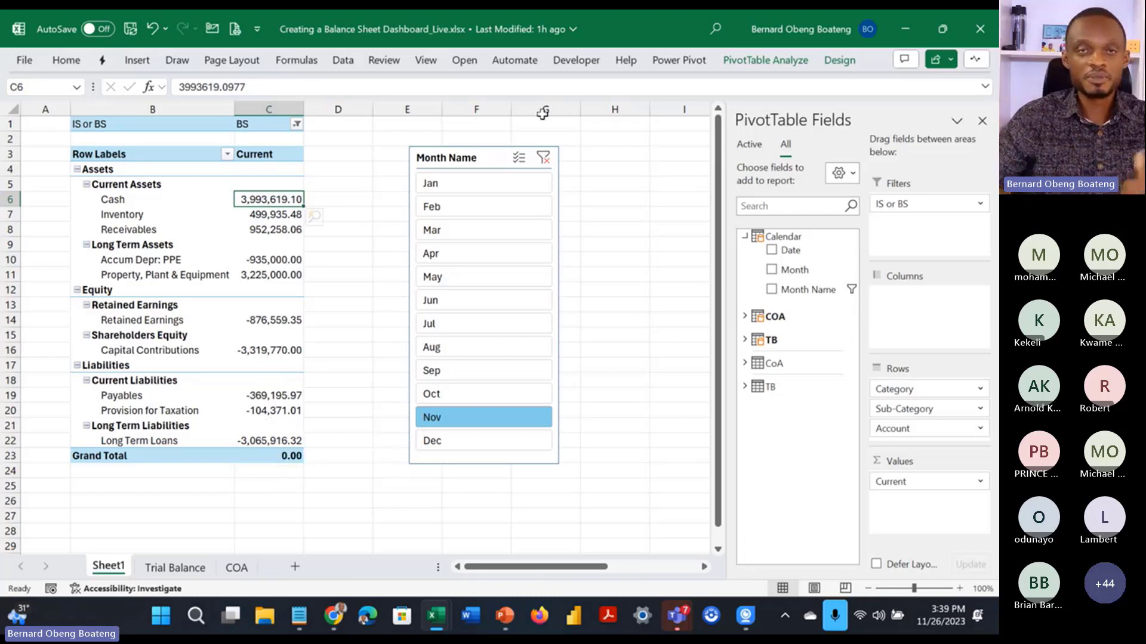
# Step: Start another Power Pivot measure in the TB table and name it Previous
pyautogui.click(679, 60)
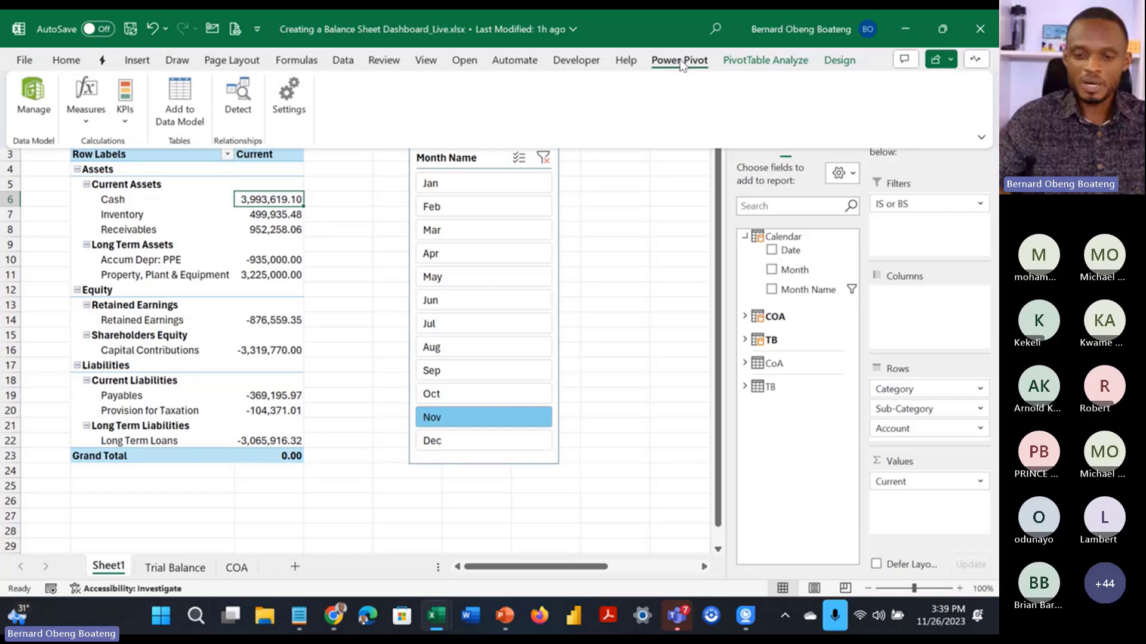
pyautogui.click(98, 121)
pyautogui.click(112, 146)
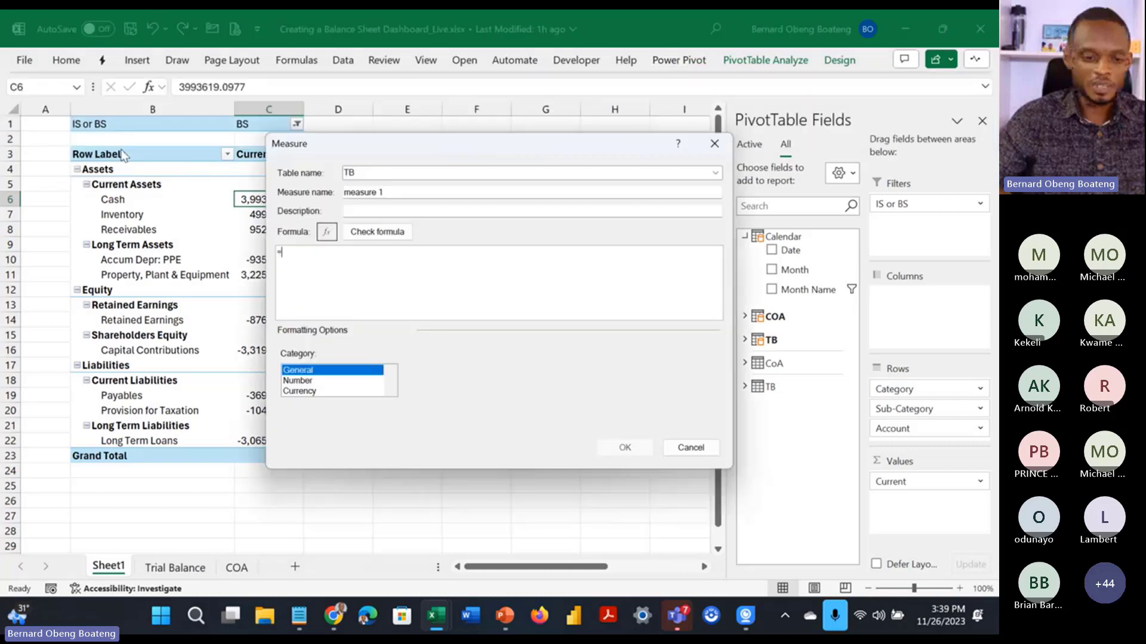
pyautogui.moveTo(411, 192); pyautogui.dragTo(327, 199)
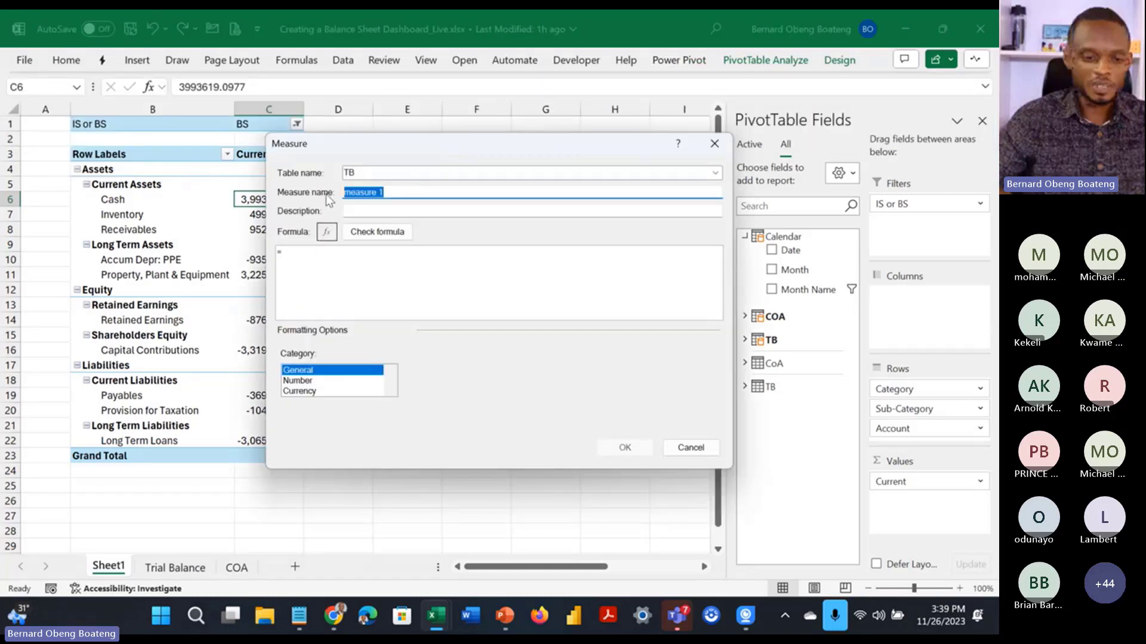
pyautogui.write('Previous')
pyautogui.click(347, 269)
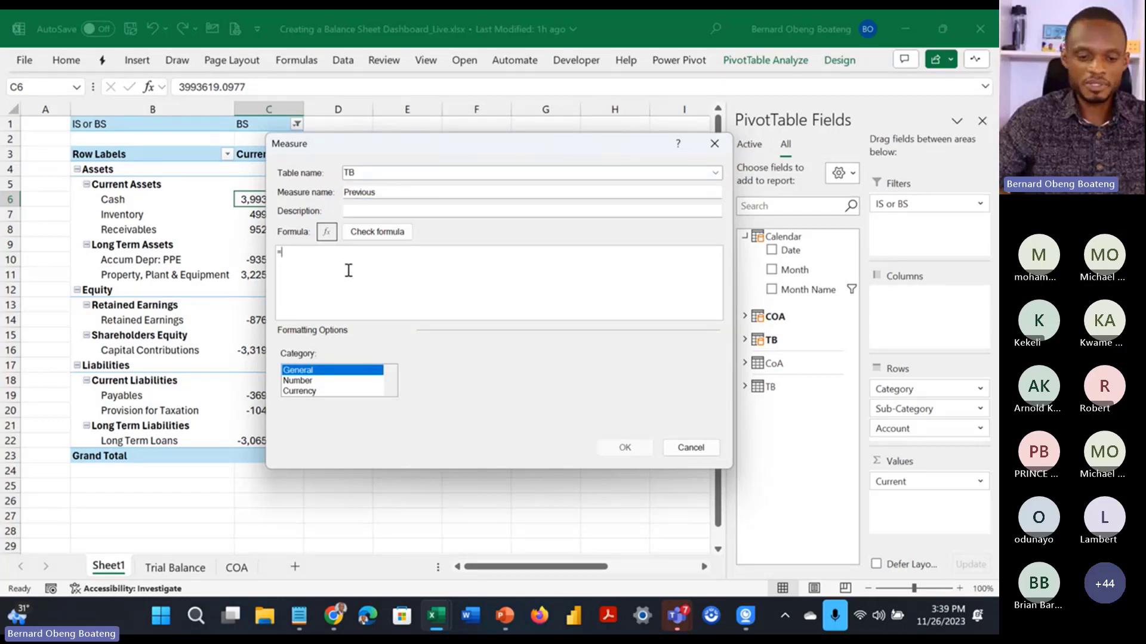
# Step: Begin the Previous measure's formula with CALCULATE of [Current], using DATEADD as its filter argument
pyautogui.write('CALCULATE(')
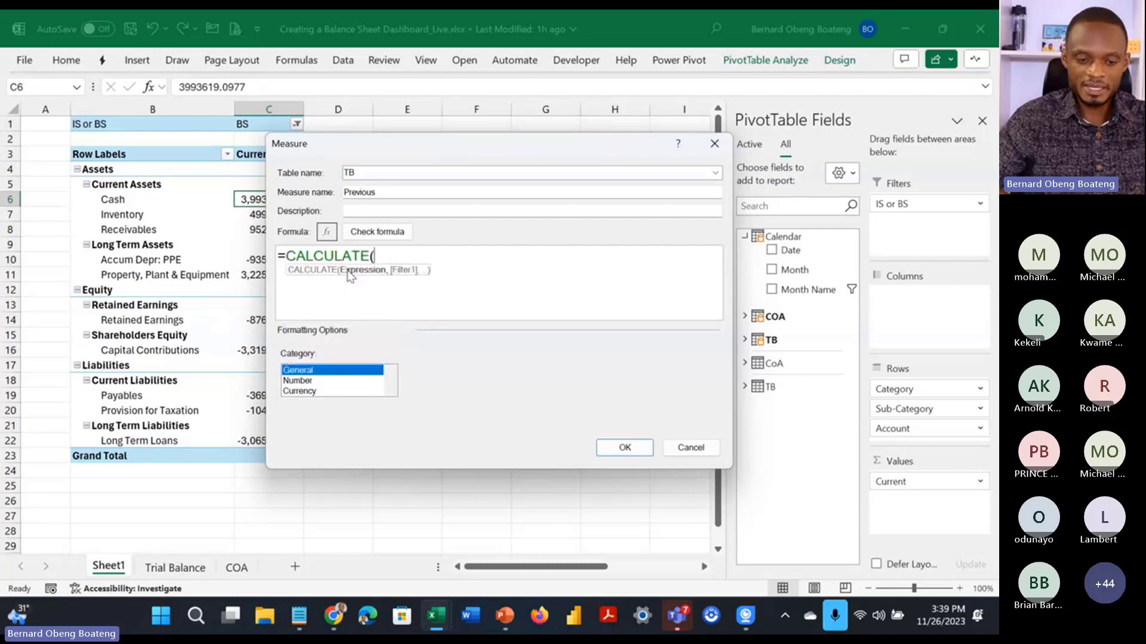
pyautogui.write('[')
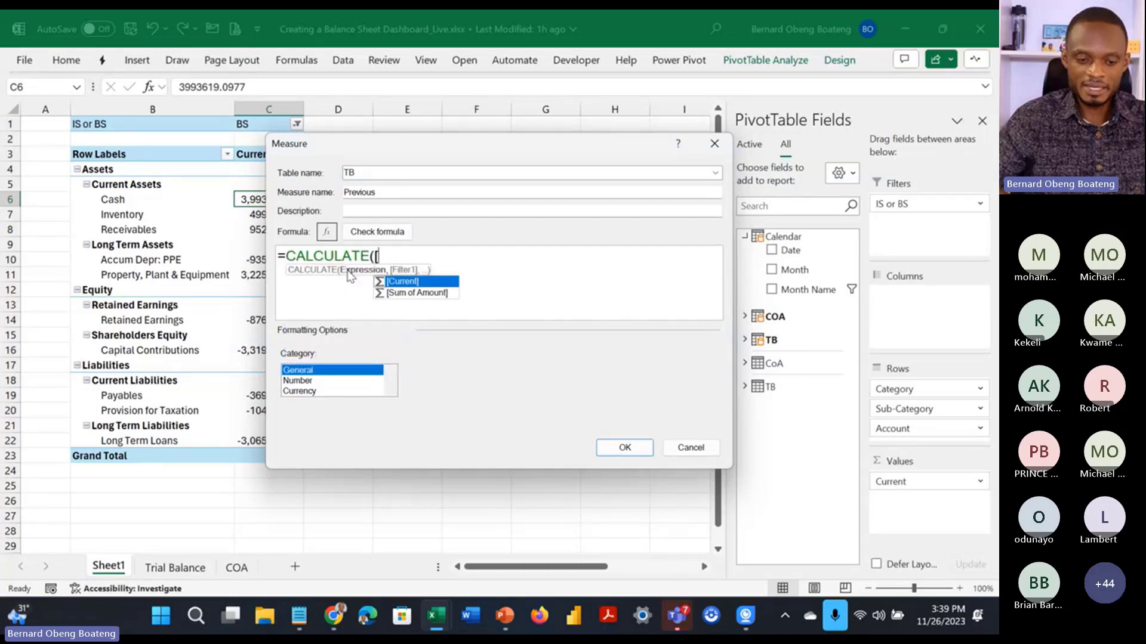
pyautogui.press('Tab')
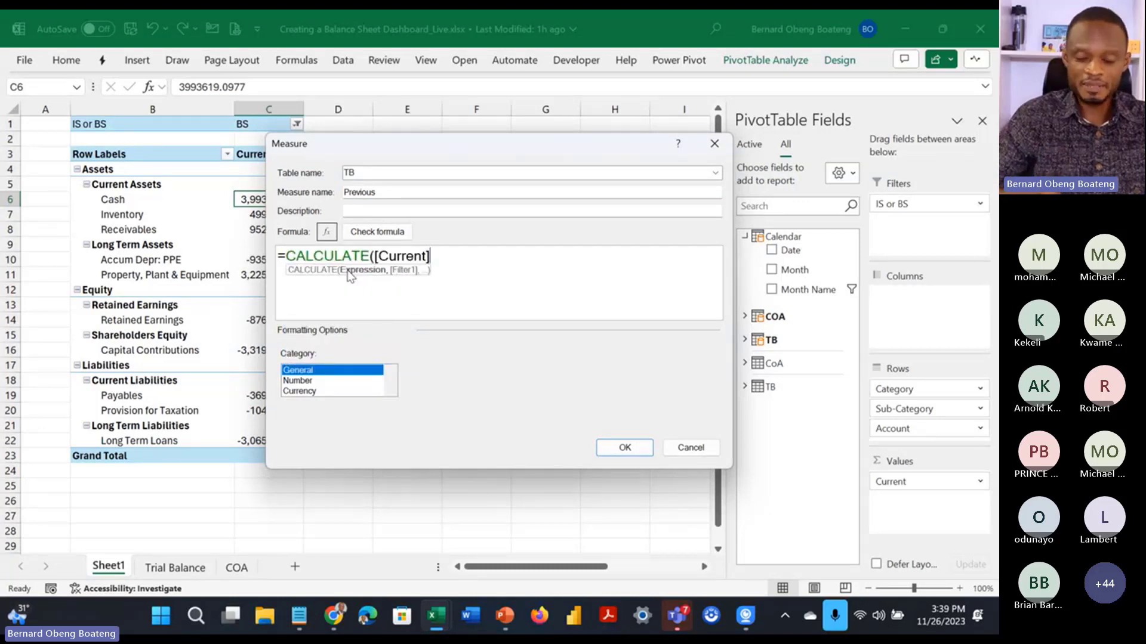
pyautogui.write(',date')
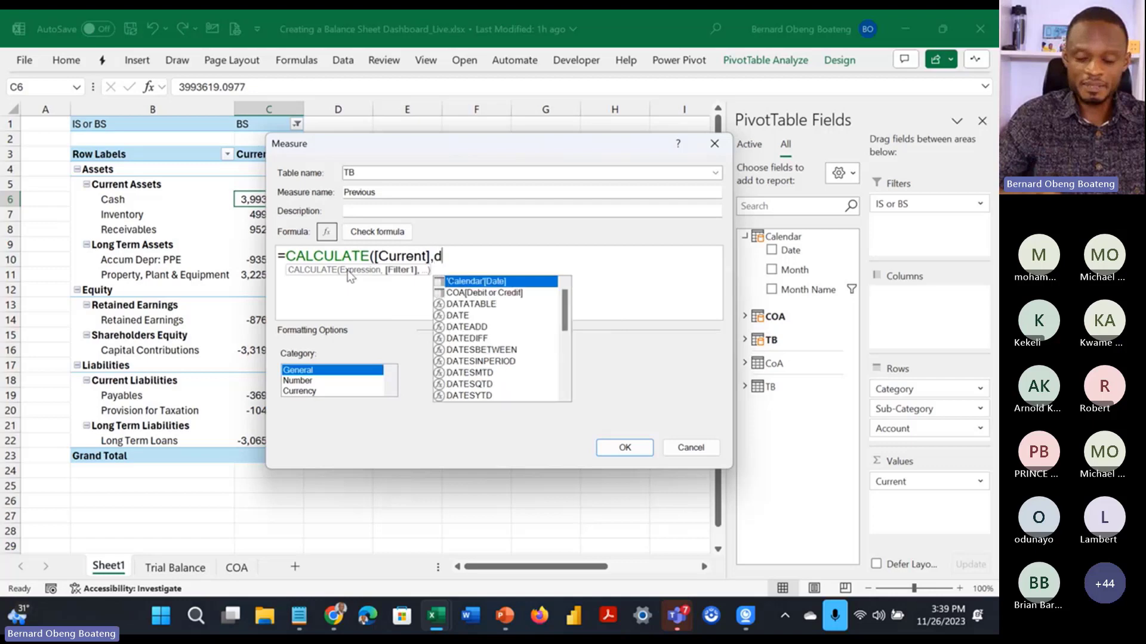
pyautogui.press('Down')
pyautogui.press('Down')
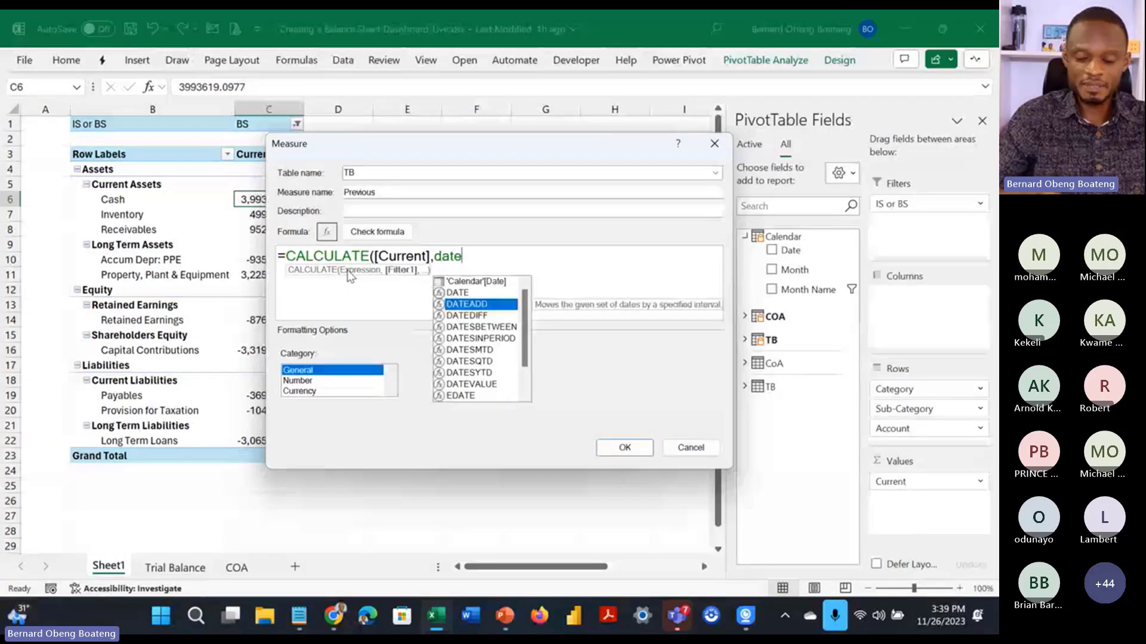
pyautogui.press('Tab')
# Step: Complete DATEADD with 'Calendar'[Date], -1 and MONTH, and close both functions in the formula
pyautogui.write('cal')
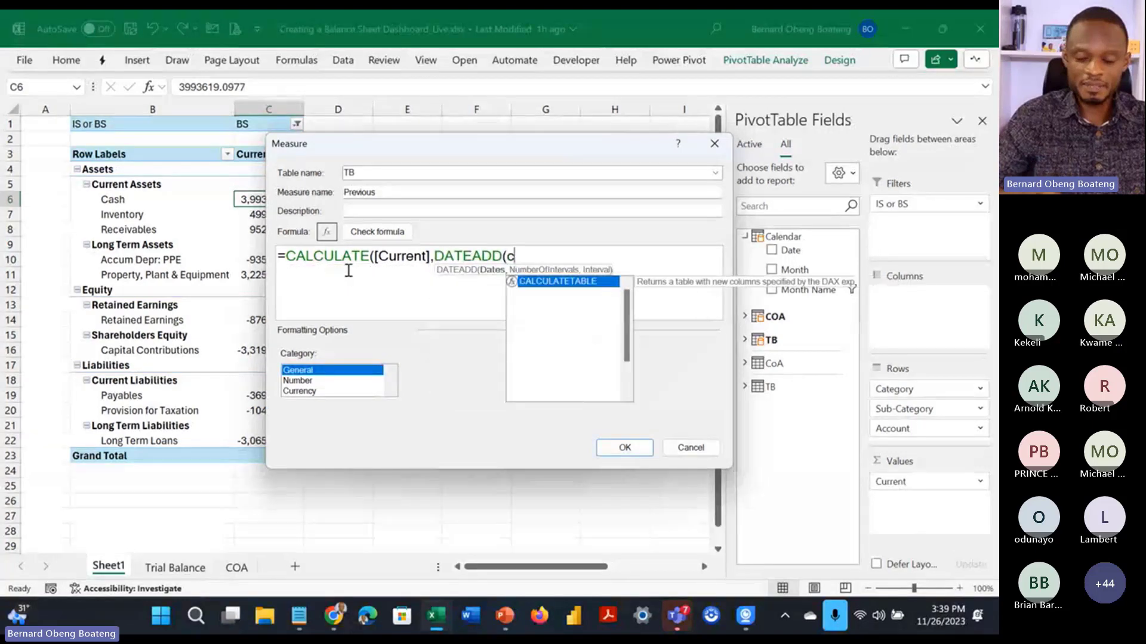
pyautogui.press('Down')
pyautogui.press('Down')
pyautogui.press('Down')
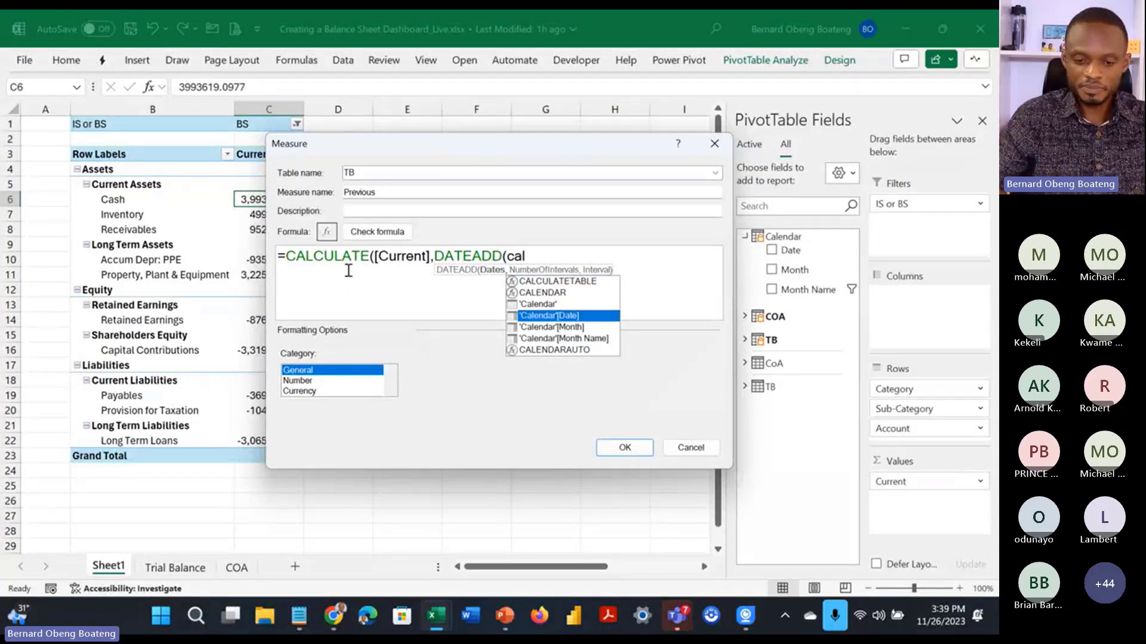
pyautogui.press('Tab')
pyautogui.write(',-')
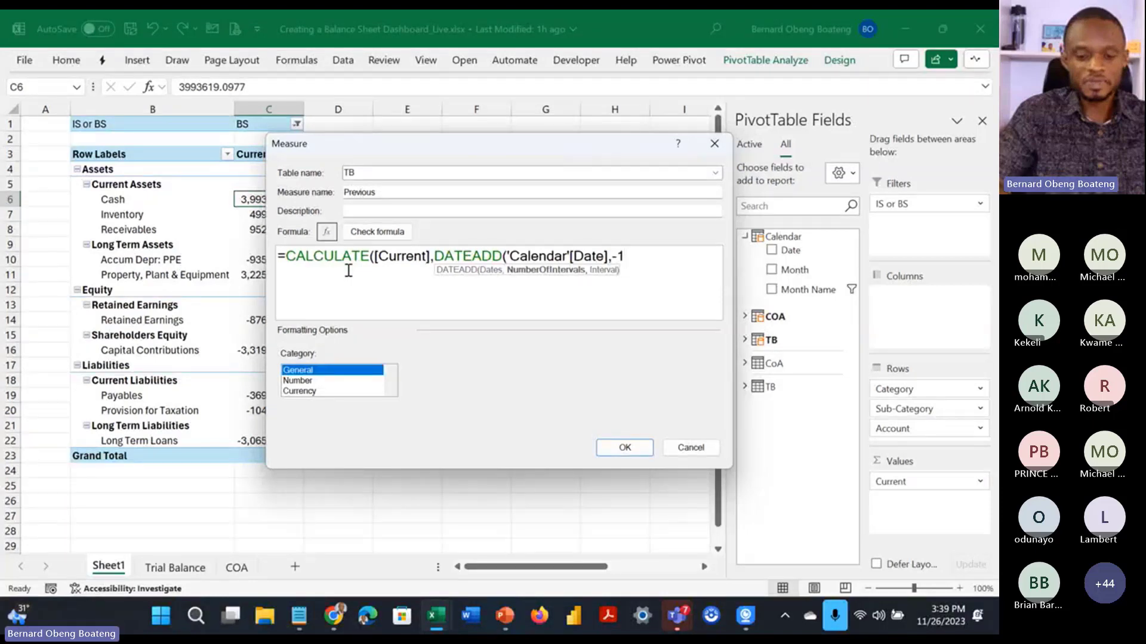
pyautogui.write('1,mon')
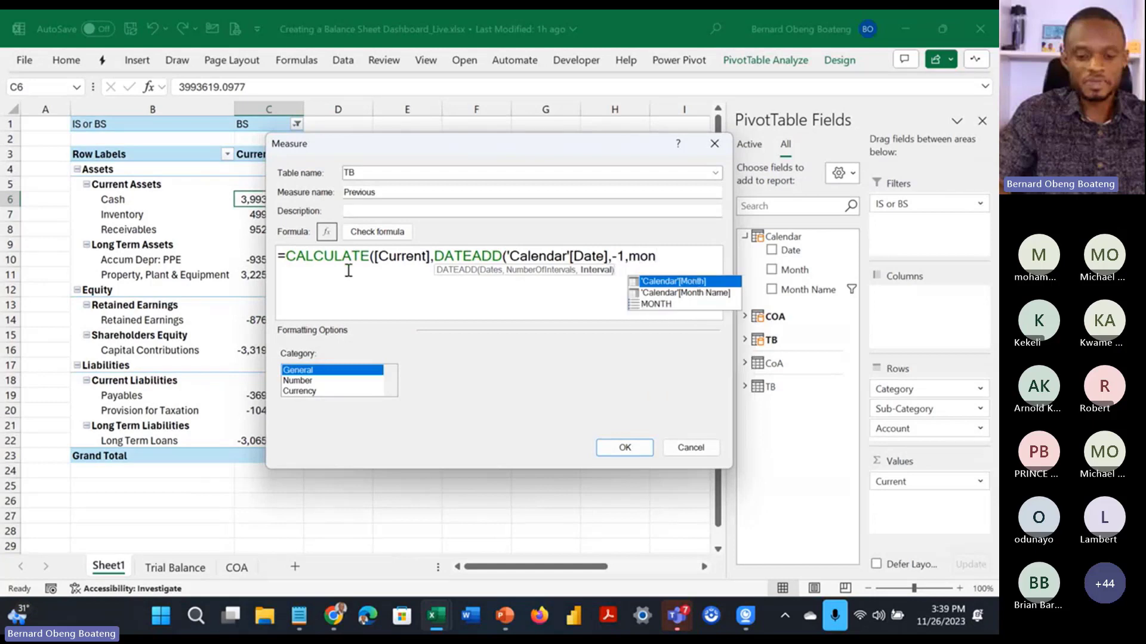
pyautogui.press('Tab')
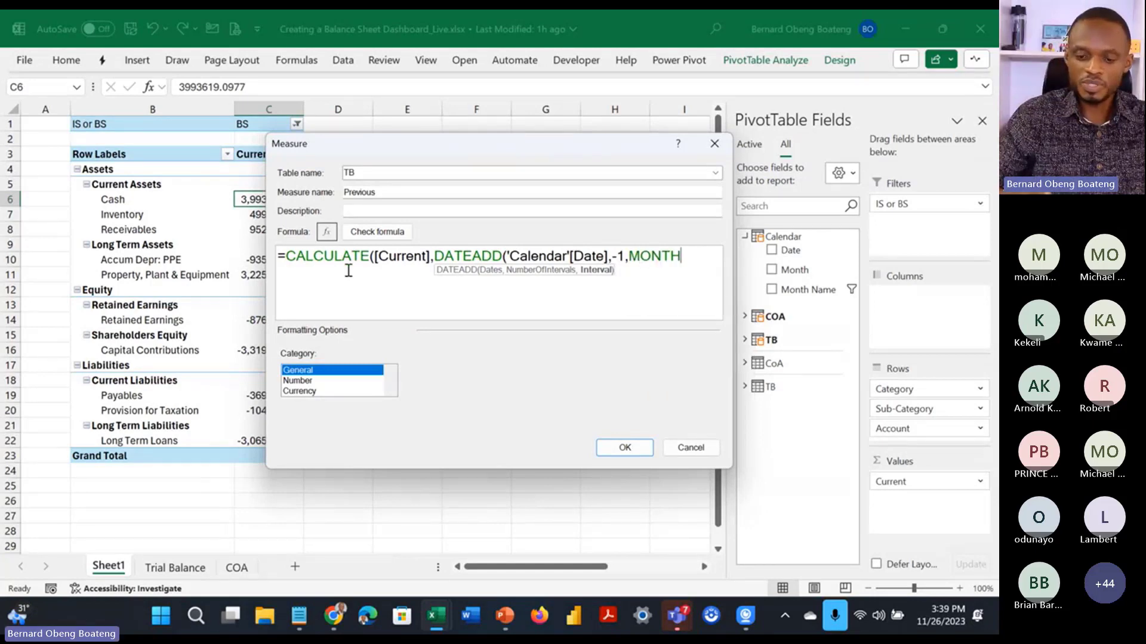
pyautogui.write('))')
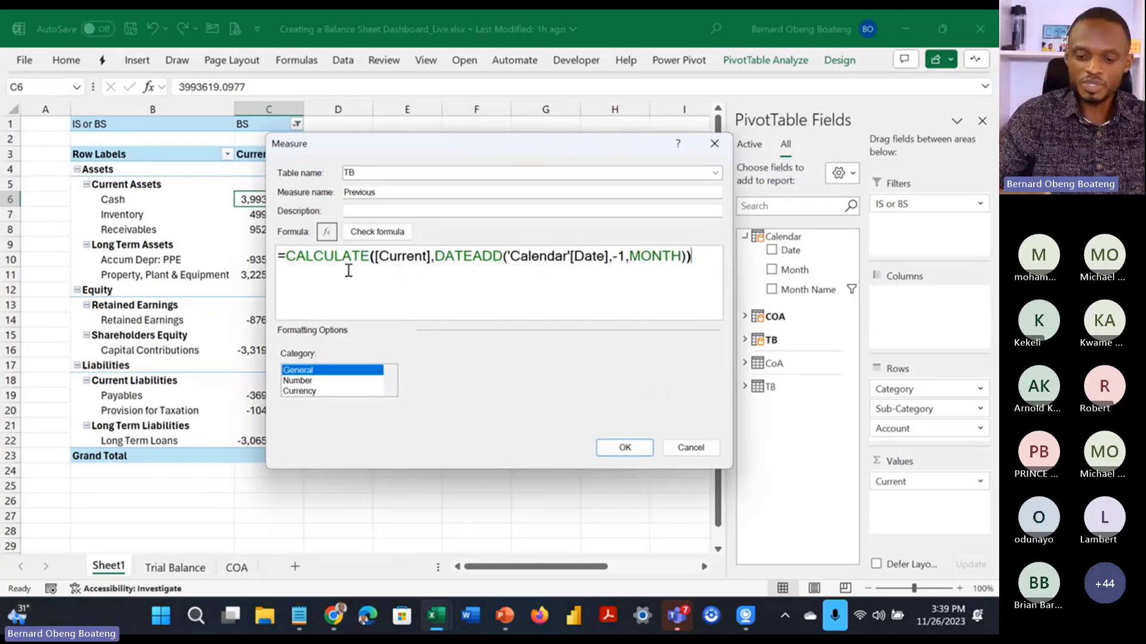
# Step: Check the Previous formula for errors and create the measure in Number format with the 1000 separator enabled
pyautogui.click(368, 233)
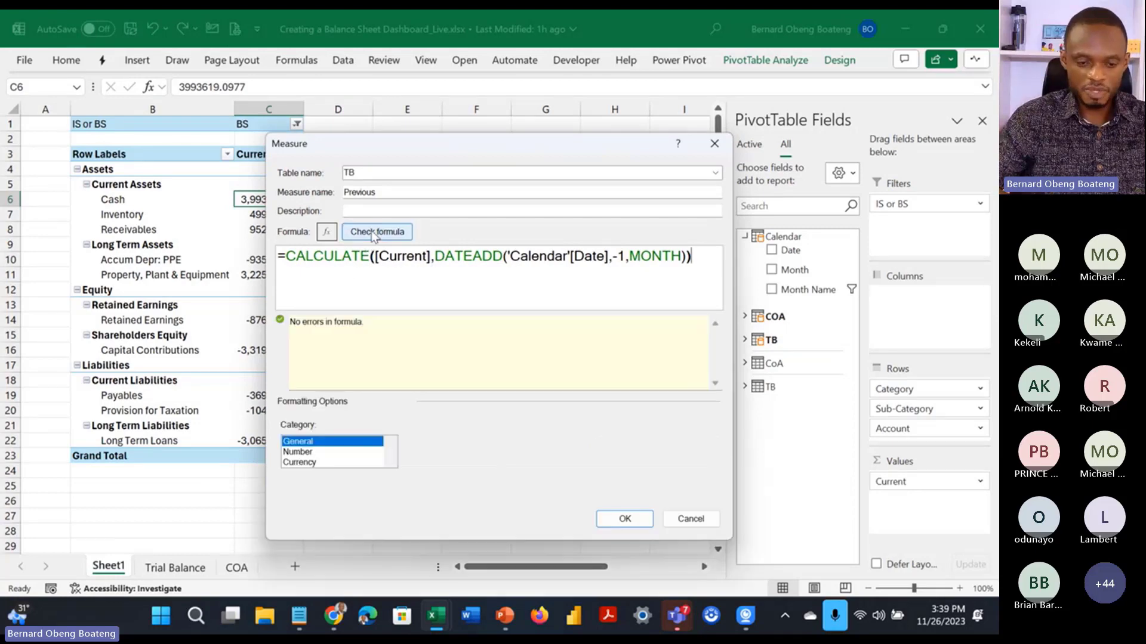
pyautogui.click(324, 452)
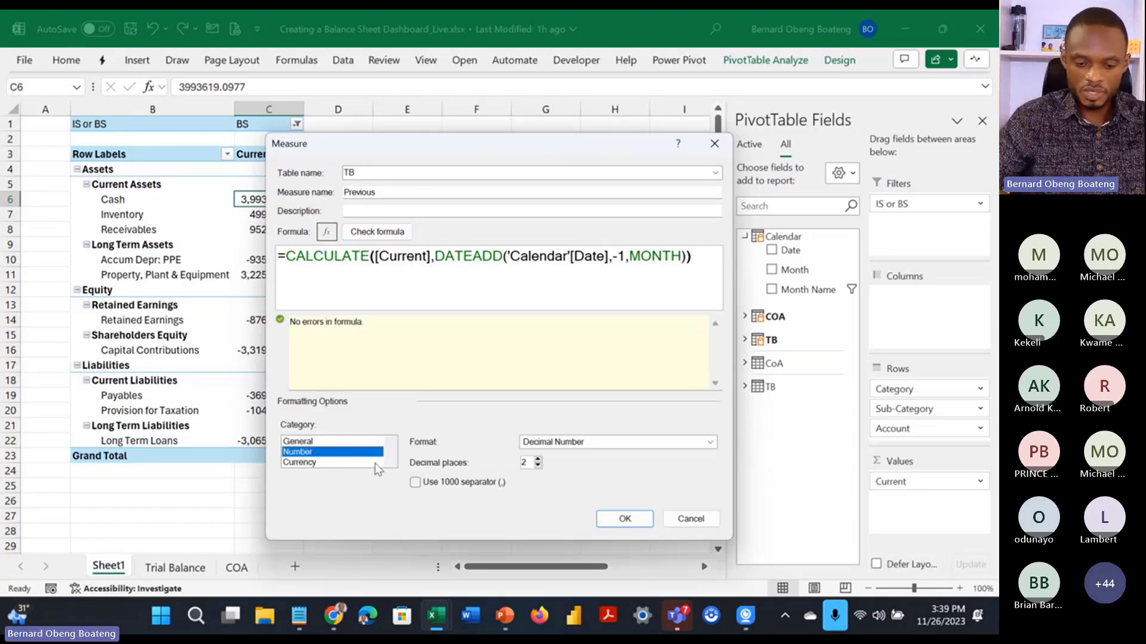
pyautogui.click(414, 483)
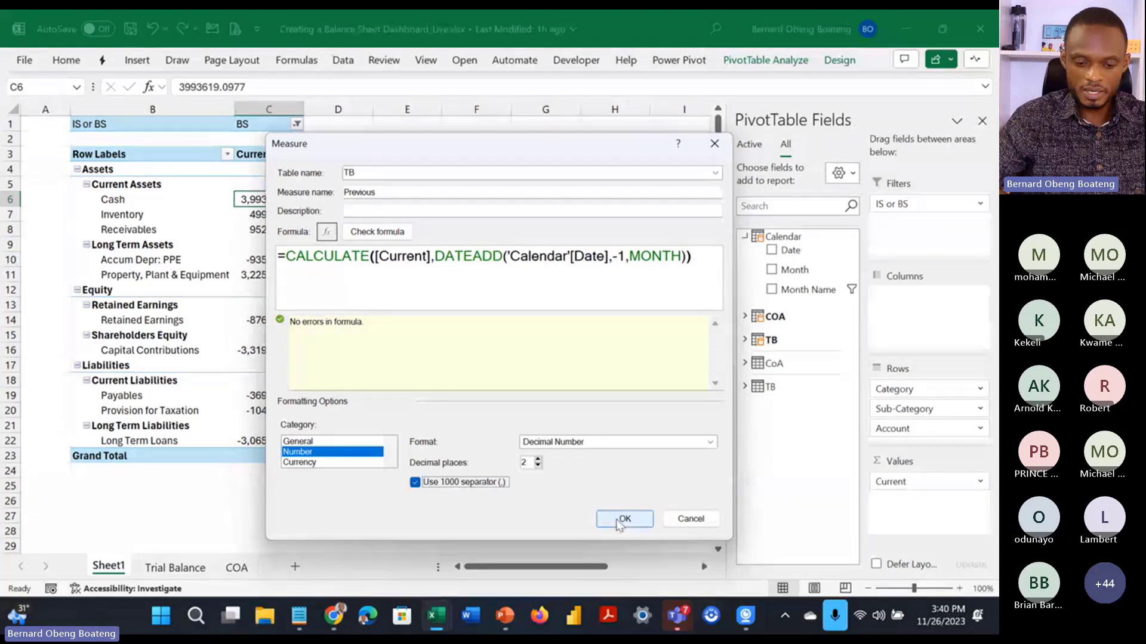
pyautogui.click(622, 520)
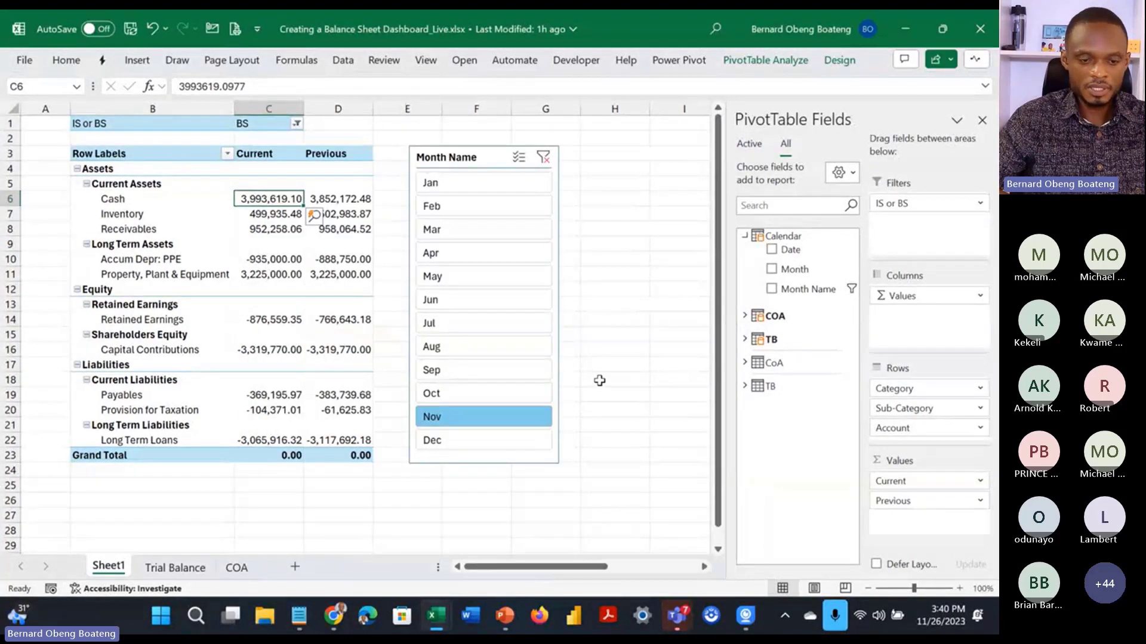
# Step: Filter the pivot table by Dec, Nov, Oct, Sep and Jan in turn to compare the Current and Previous balances
pyautogui.click(507, 440)
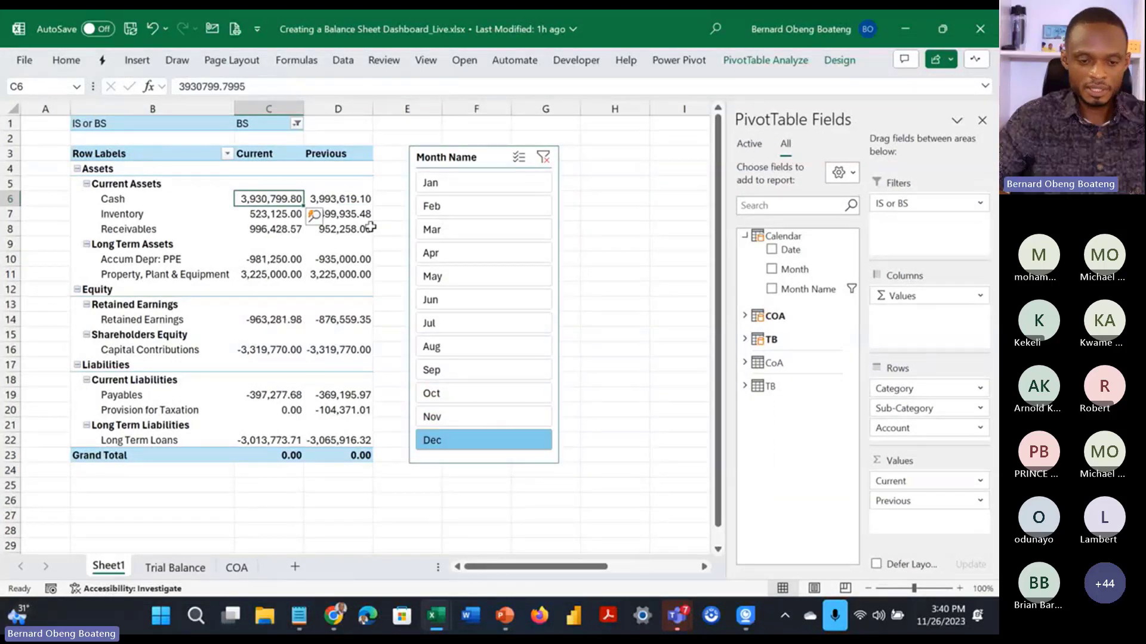
pyautogui.moveTo(272, 198)
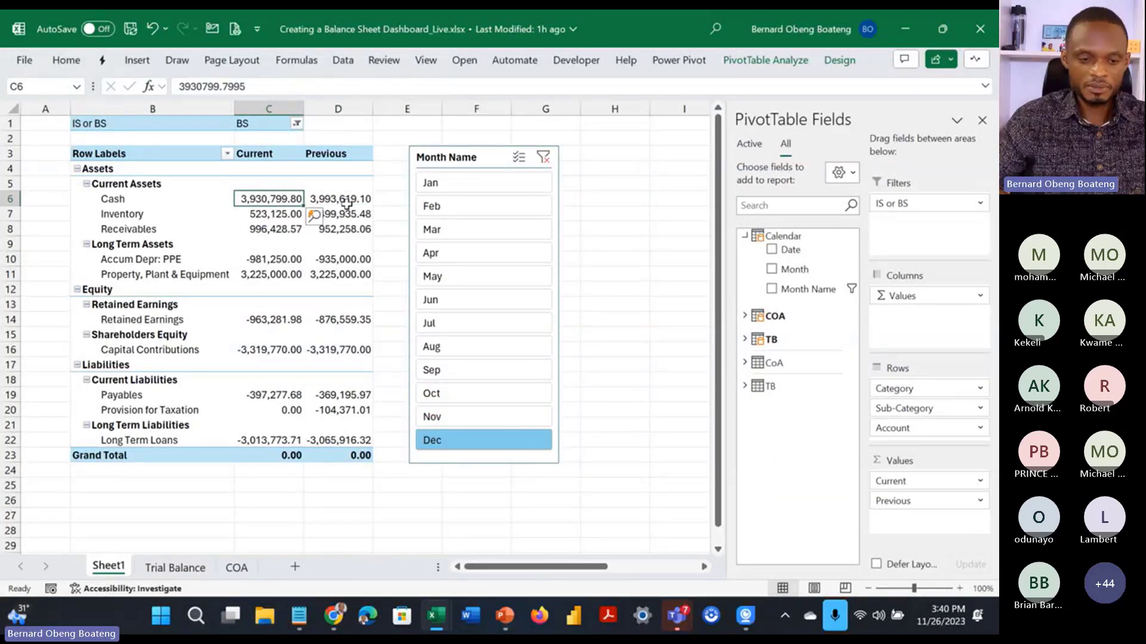
pyautogui.click(455, 417)
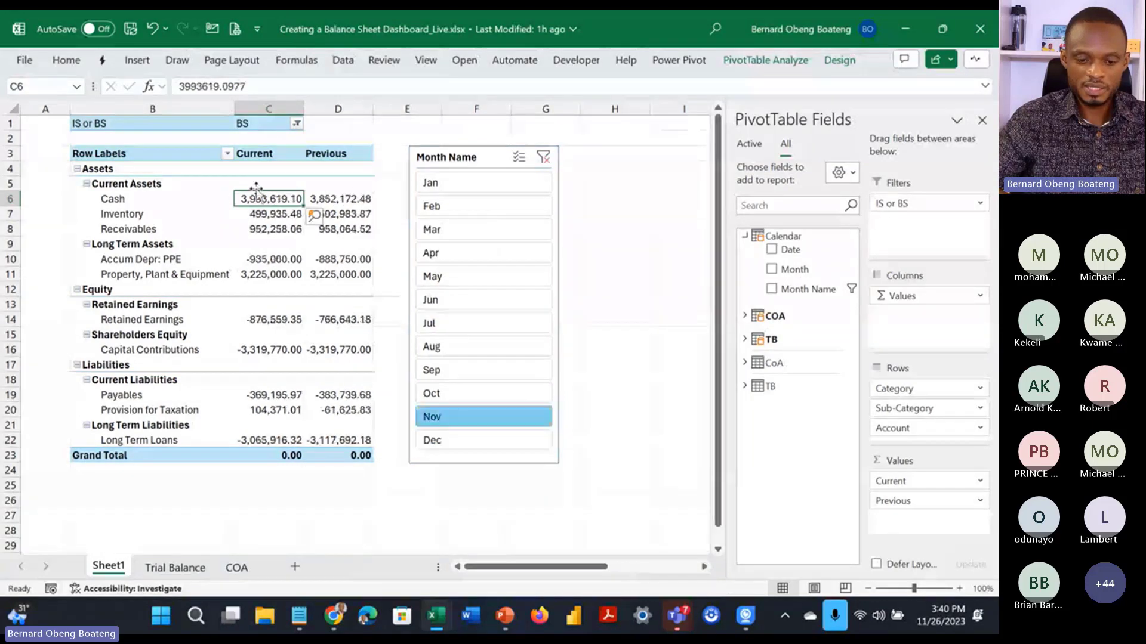
pyautogui.click(481, 388)
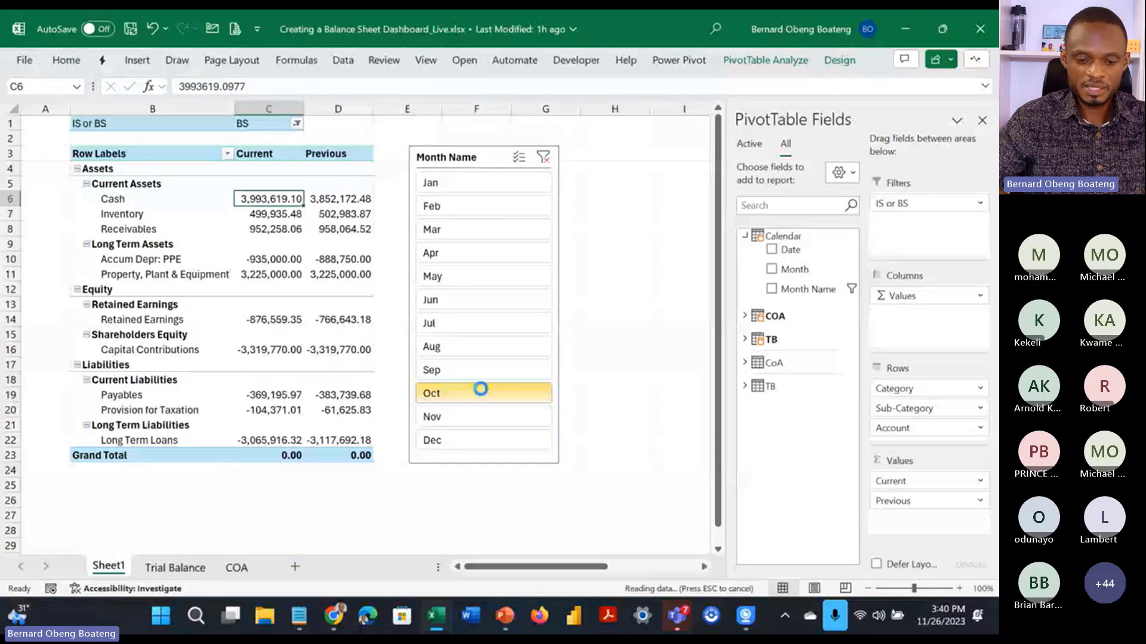
pyautogui.click(482, 372)
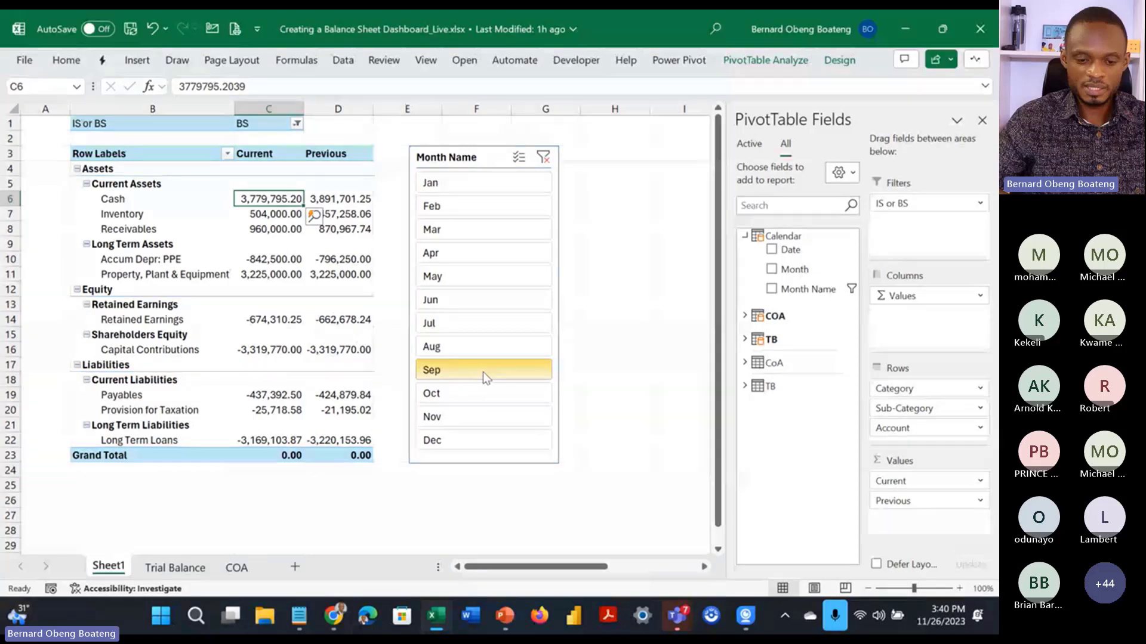
pyautogui.click(497, 185)
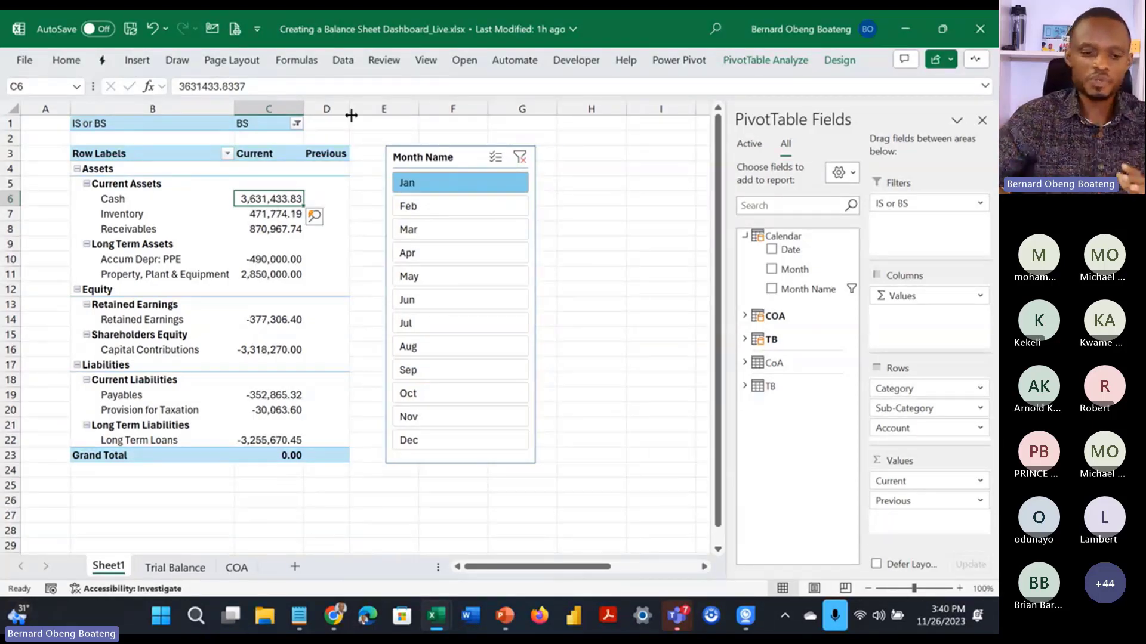
# Step: Widen column D slightly and clear the filter of the Month Name slicer
pyautogui.moveTo(350, 110); pyautogui.dragTo(367, 109)
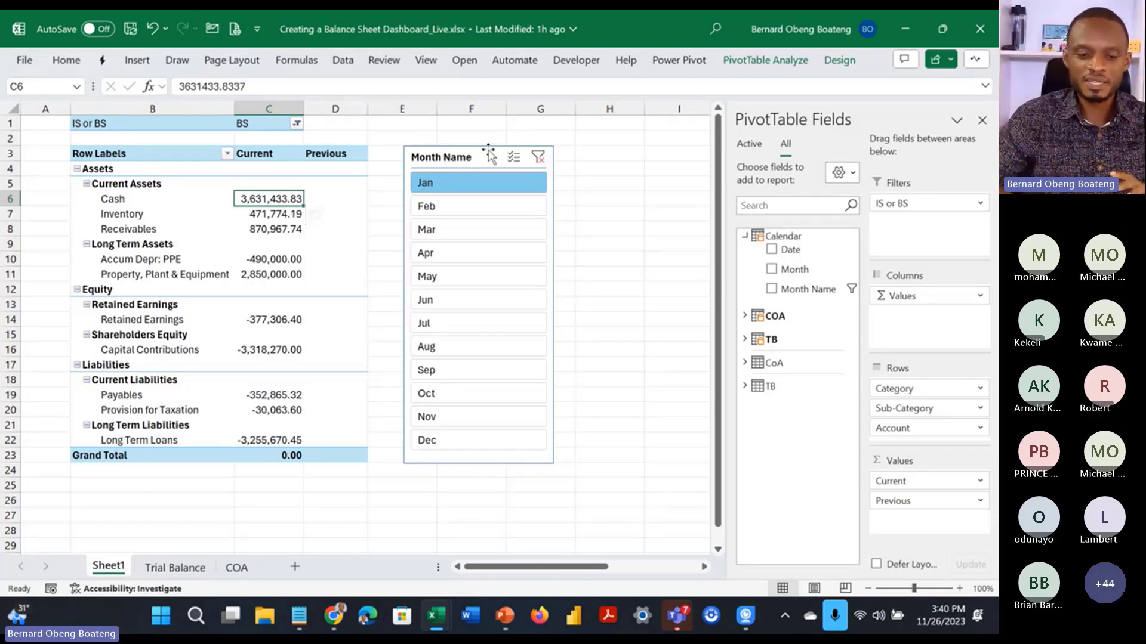
pyautogui.click(537, 158)
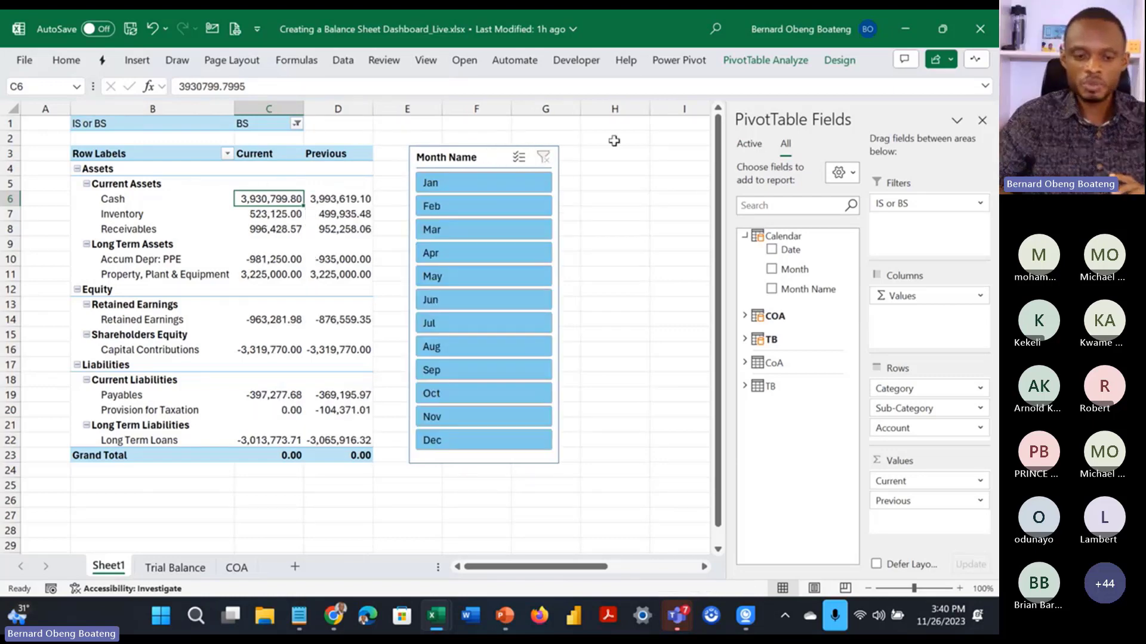
# Step: Show all the pivot table's subtotals at the top of each group and deselect the pivot table
pyautogui.click(770, 60)
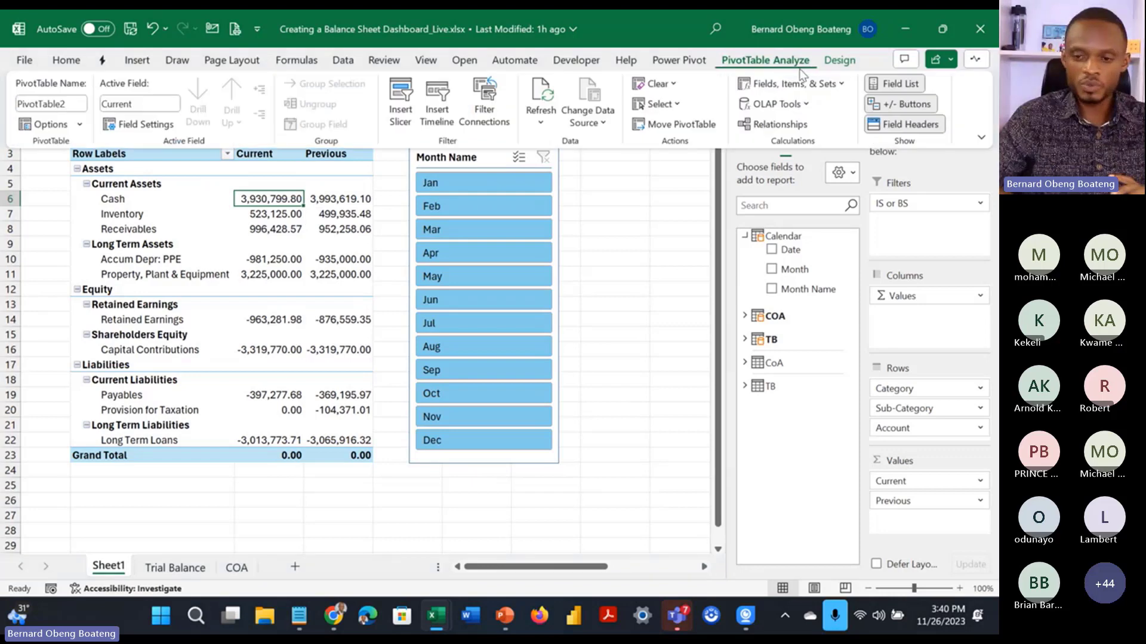
pyautogui.click(839, 60)
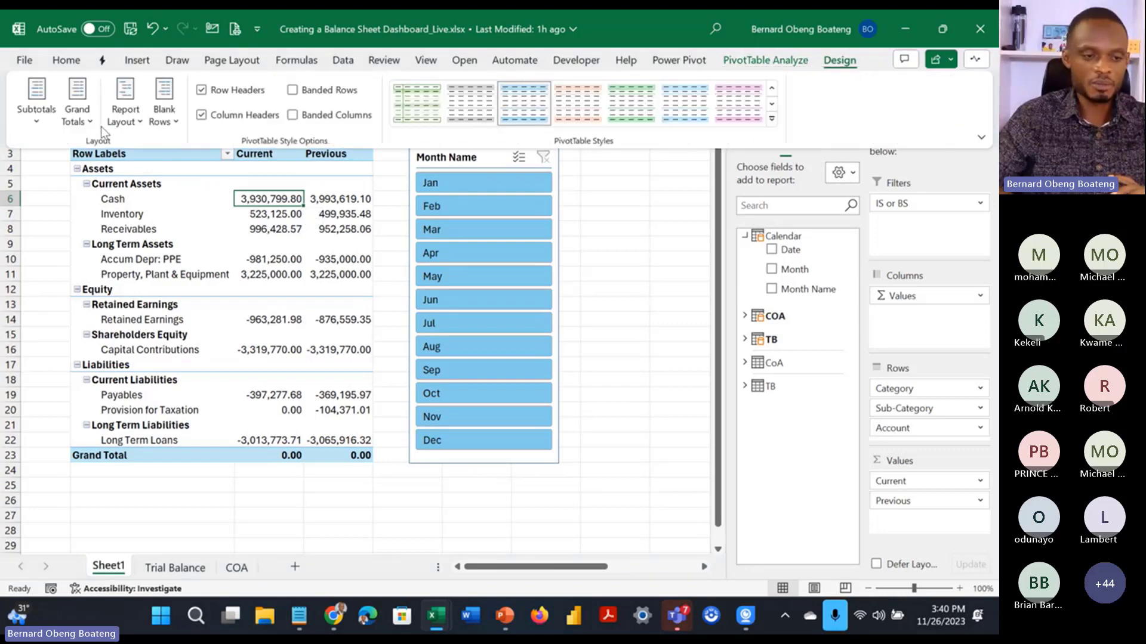
pyautogui.click(49, 117)
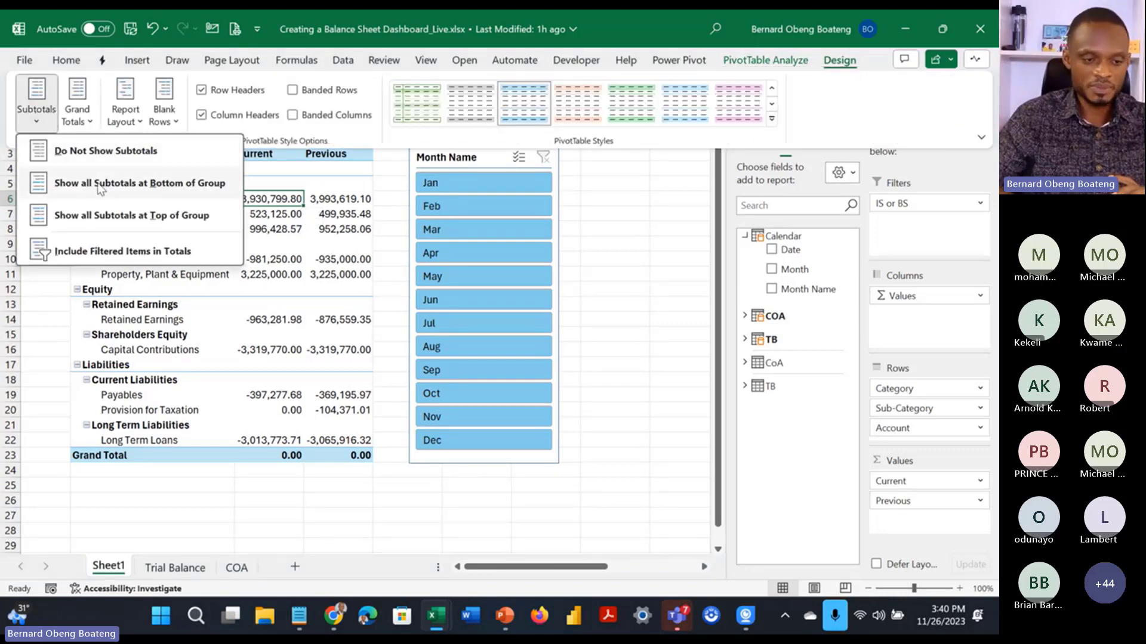
pyautogui.click(97, 219)
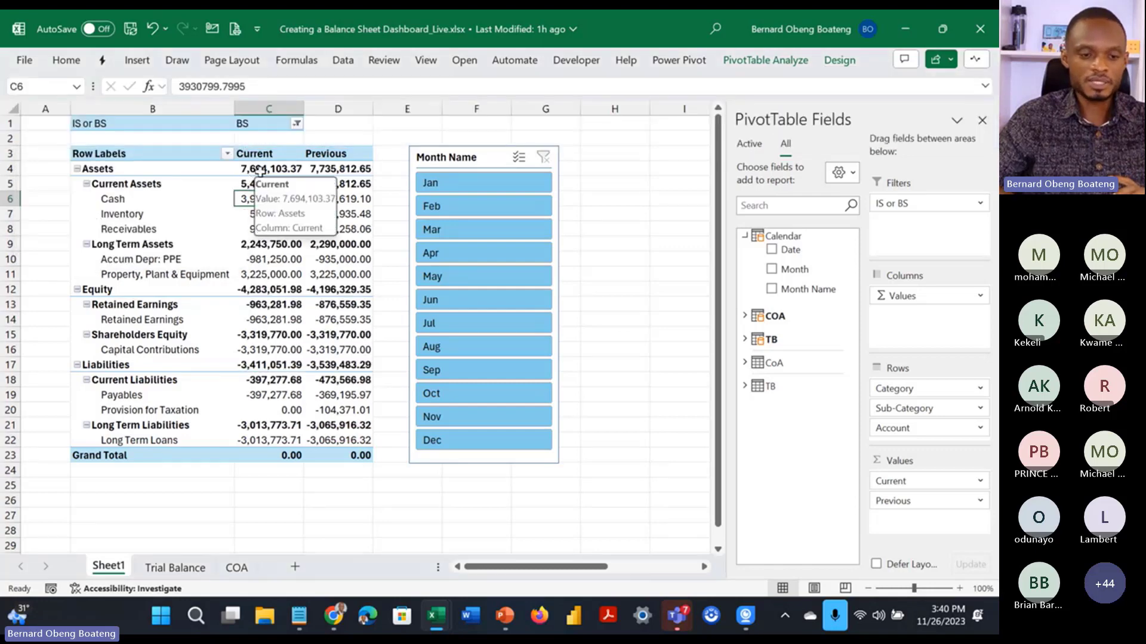
pyautogui.click(315, 529)
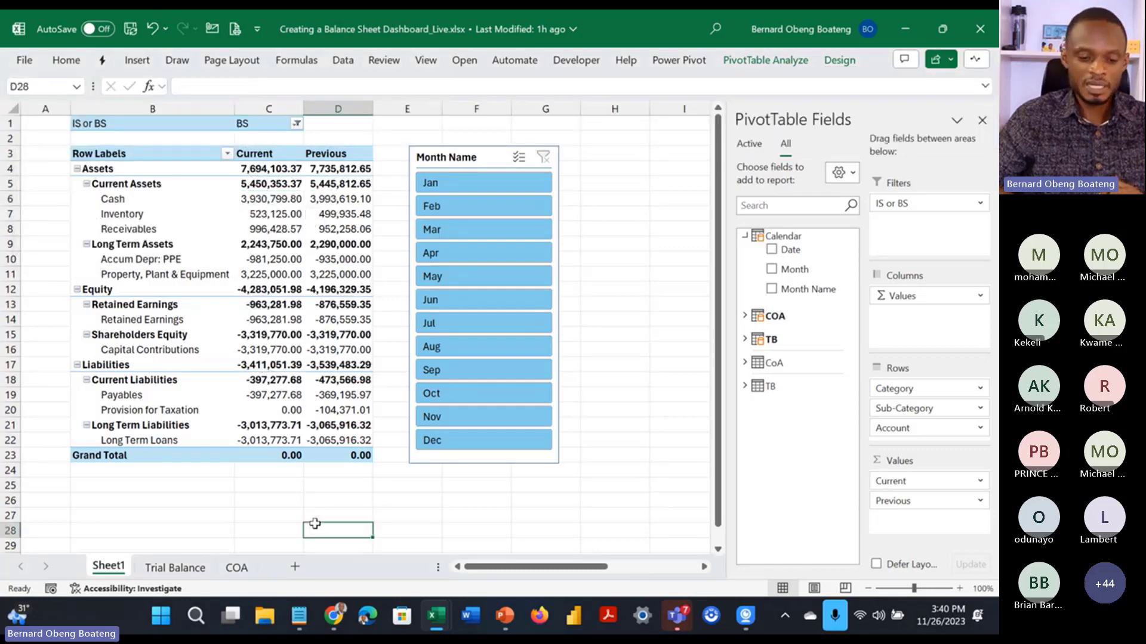
# Step: Switch to the practice workbook and examine the balance sheet table, ratios and charts on its finished Dashboard sheet
pyautogui.moveTo(437, 615)
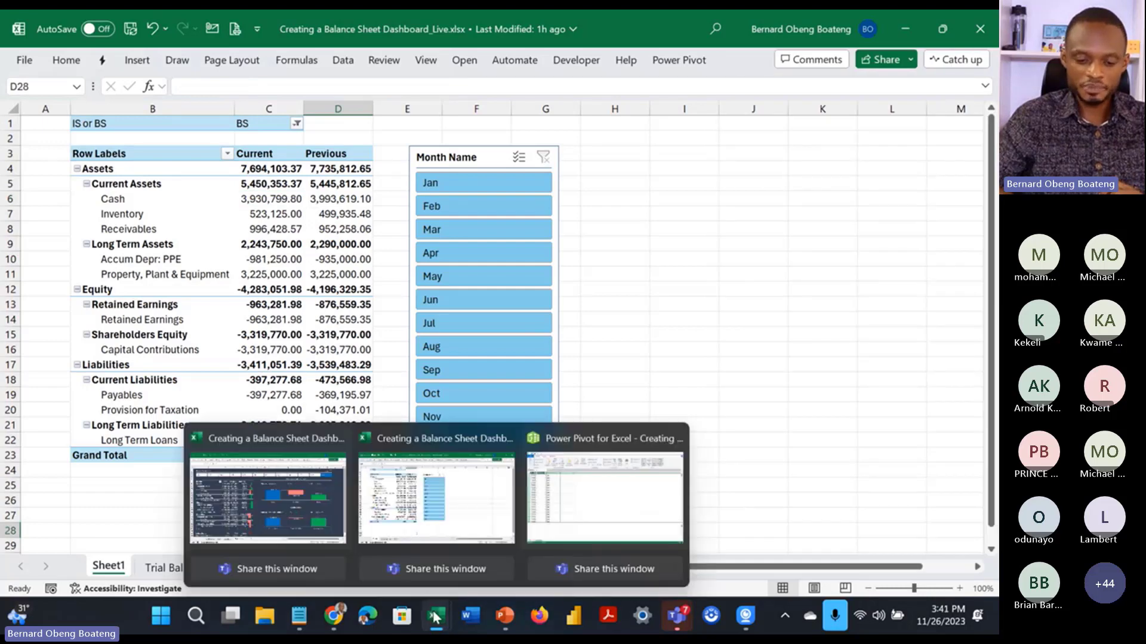
pyautogui.click(324, 505)
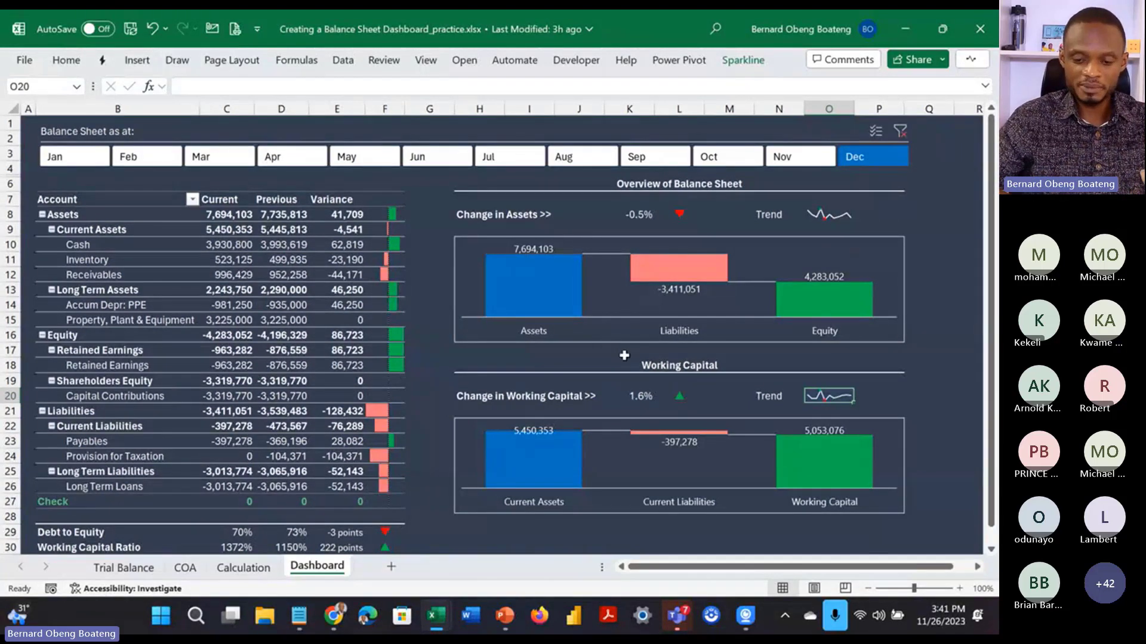
pyautogui.click(625, 355)
pyautogui.click(639, 363)
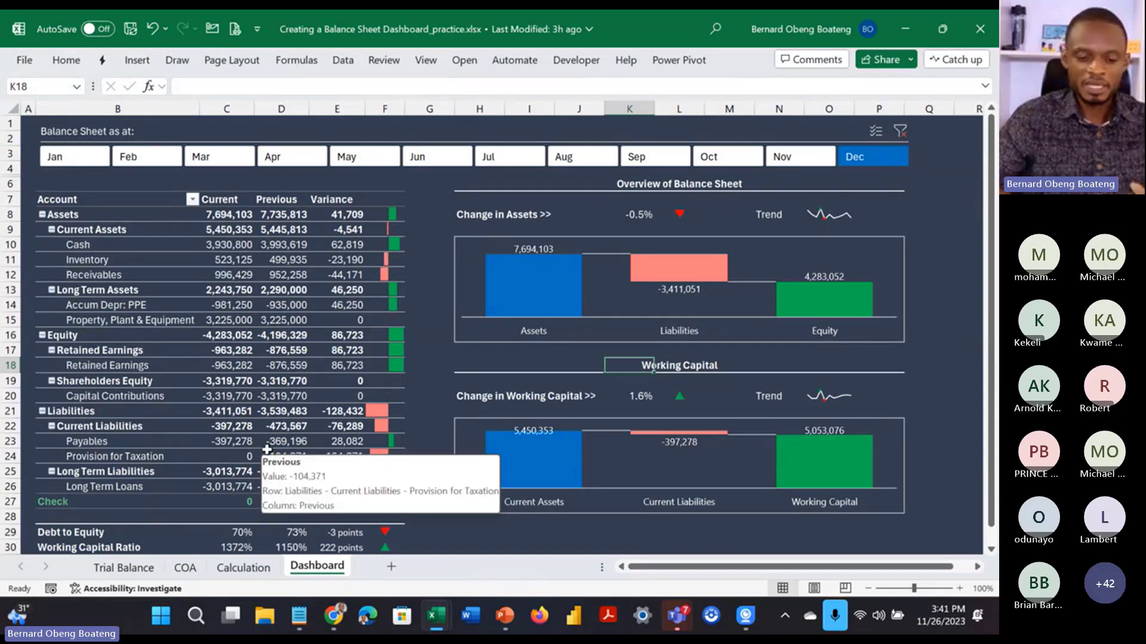
# Step: Return to the Creating a Balance Sheet Dashboard_Live workbook and select cell B27 below the pivot table
pyautogui.moveTo(436, 623)
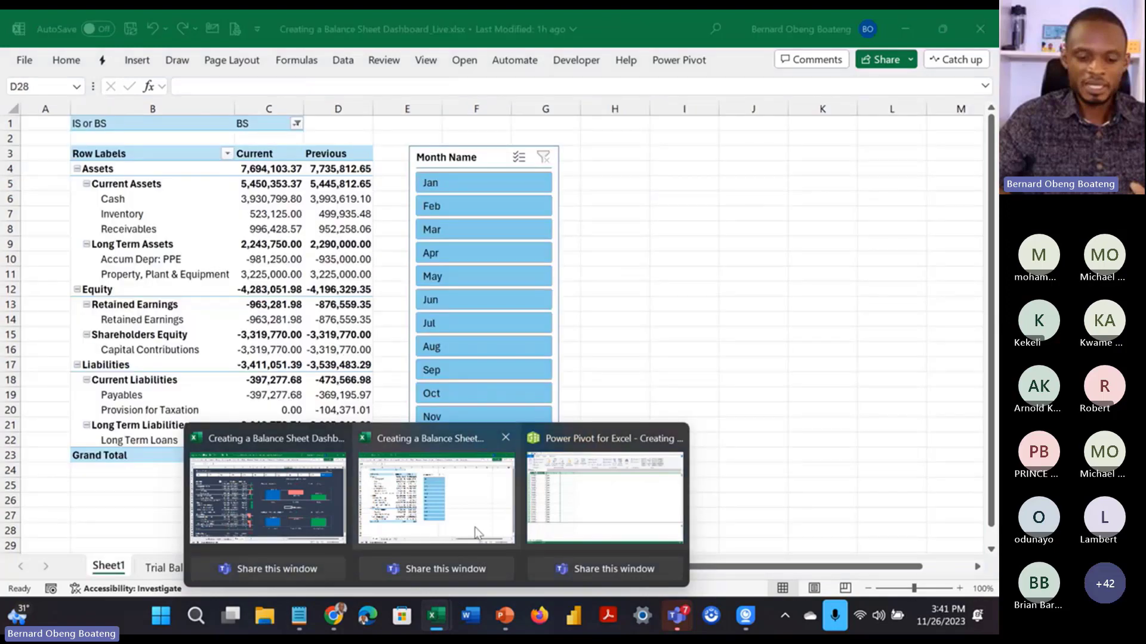
pyautogui.click(474, 528)
pyautogui.click(282, 511)
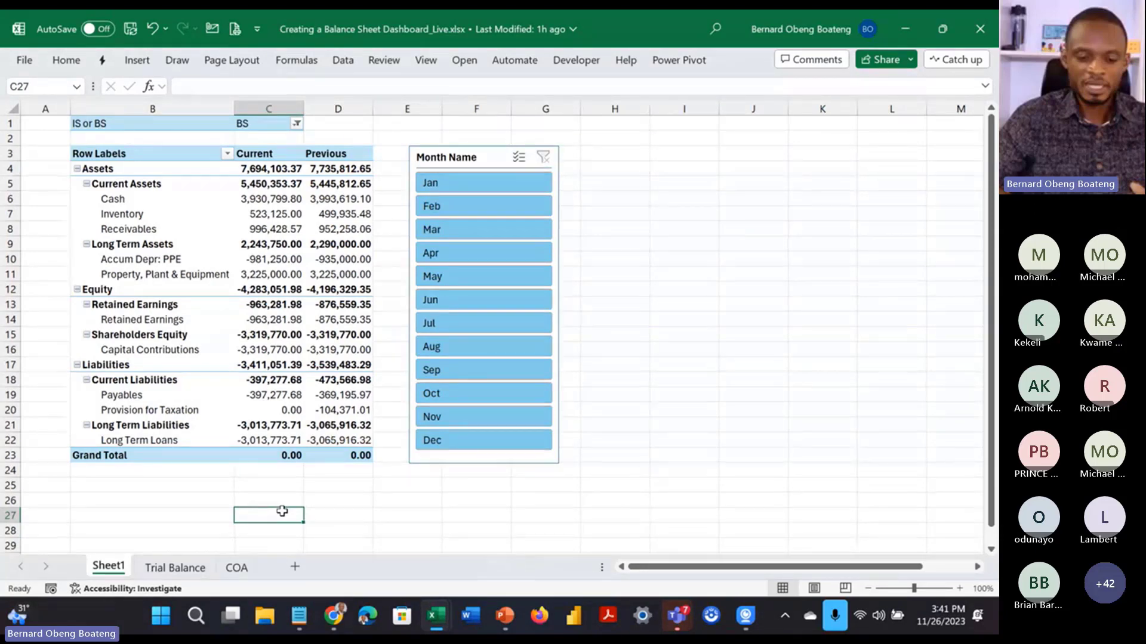
pyautogui.press('Left')
pyautogui.press('Left')
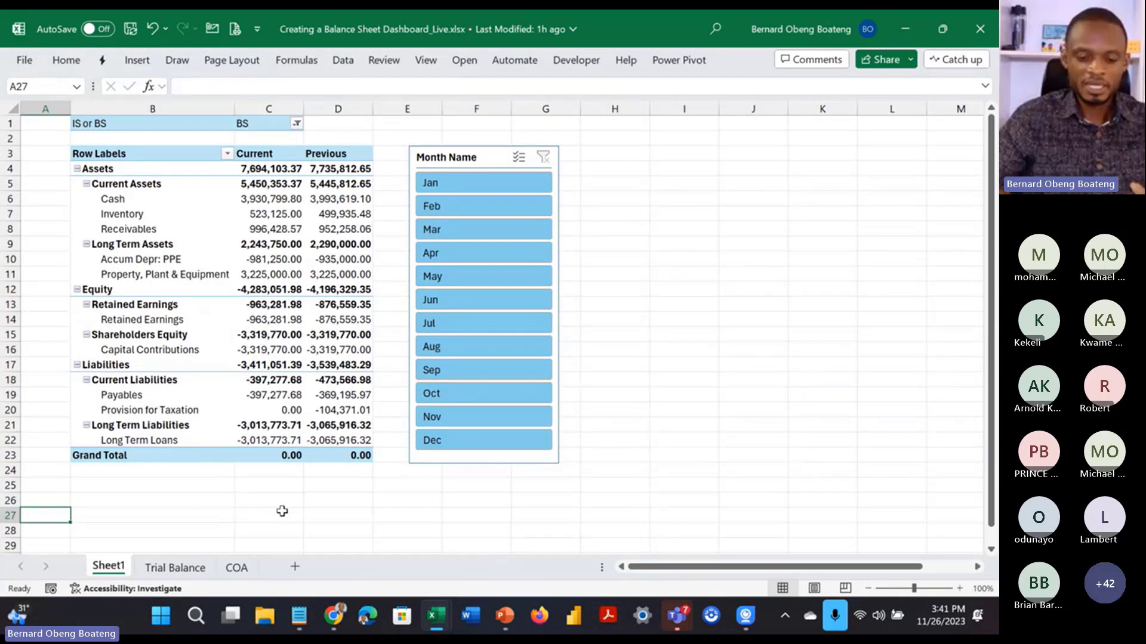
pyautogui.press('Right')
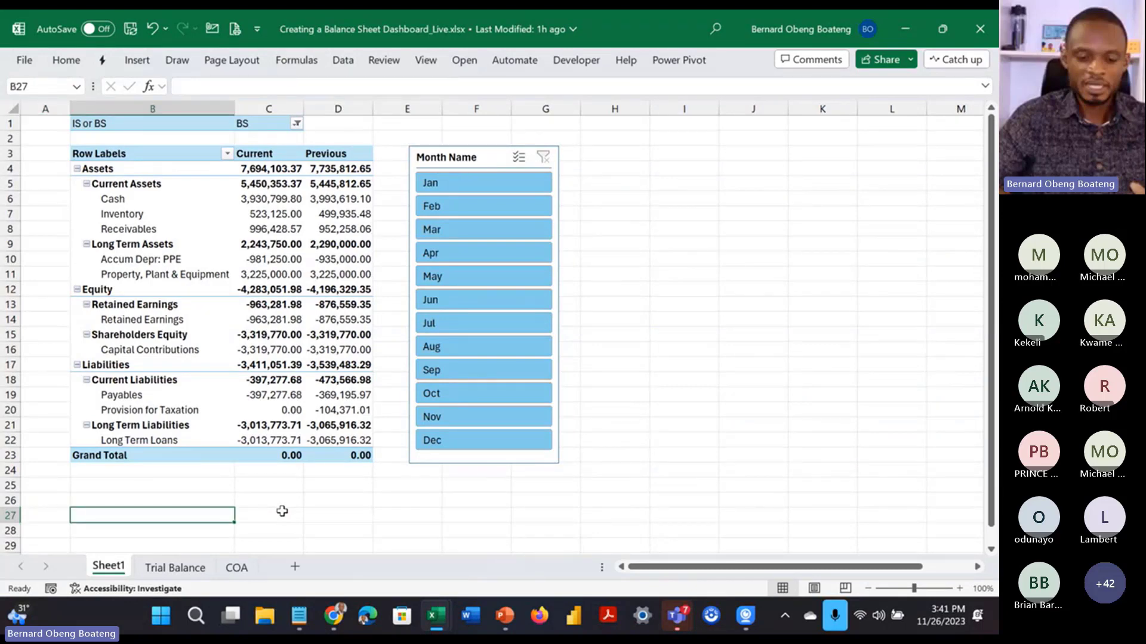
# Step: Start a CUBEMEMBER formula in cell C26 with "ThisWorkbookDataModel" as its connection
pyautogui.press('Up')
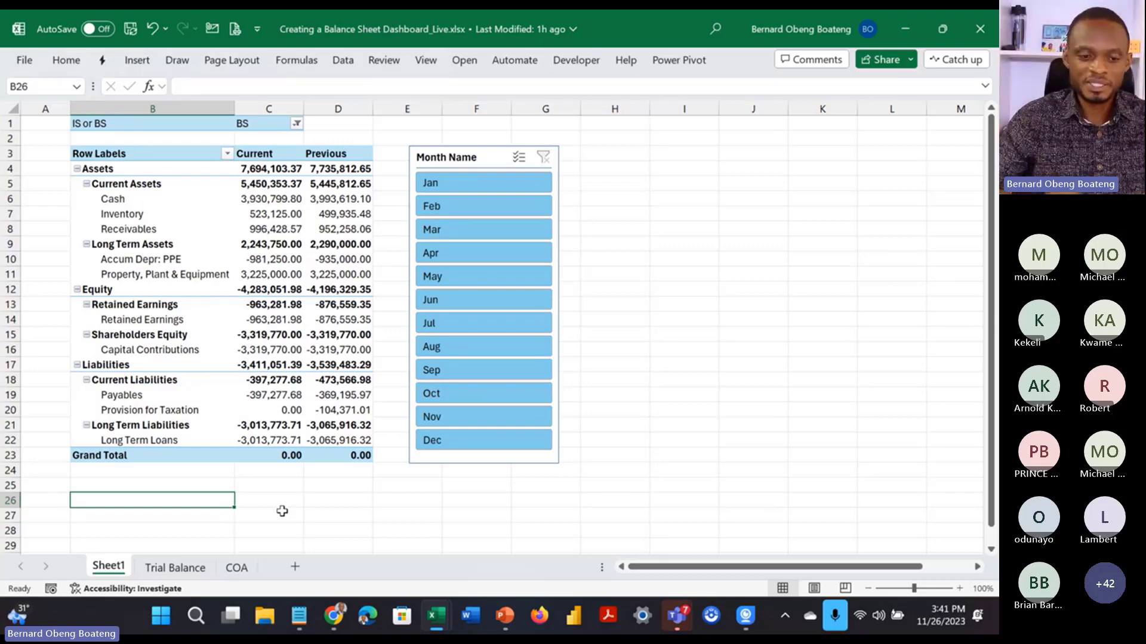
pyautogui.click(277, 500)
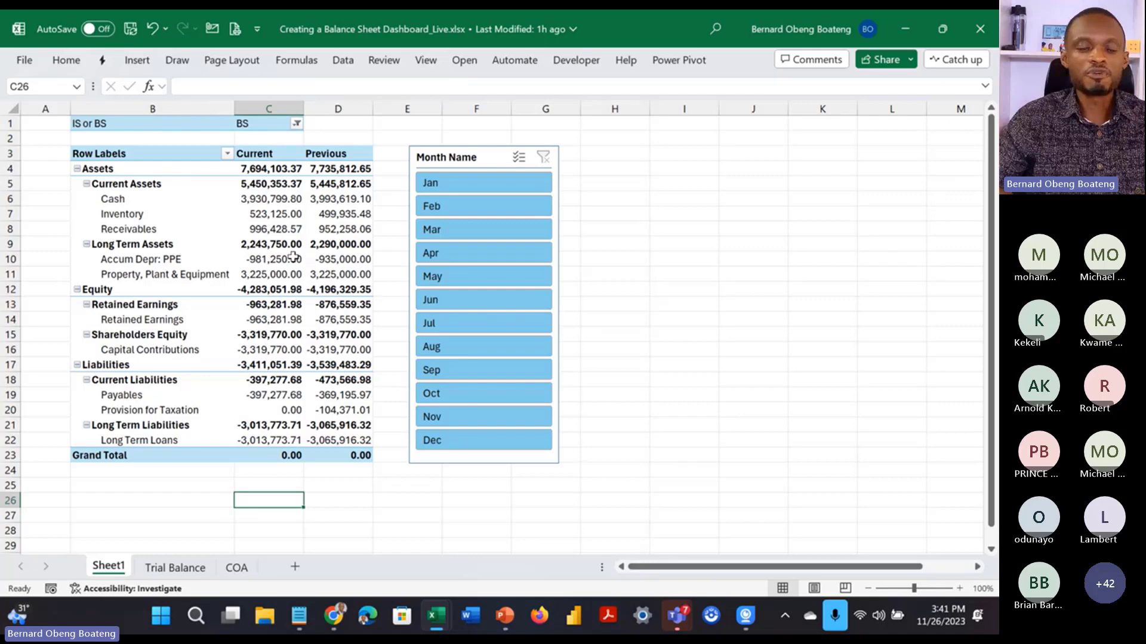
pyautogui.moveTo(293, 257)
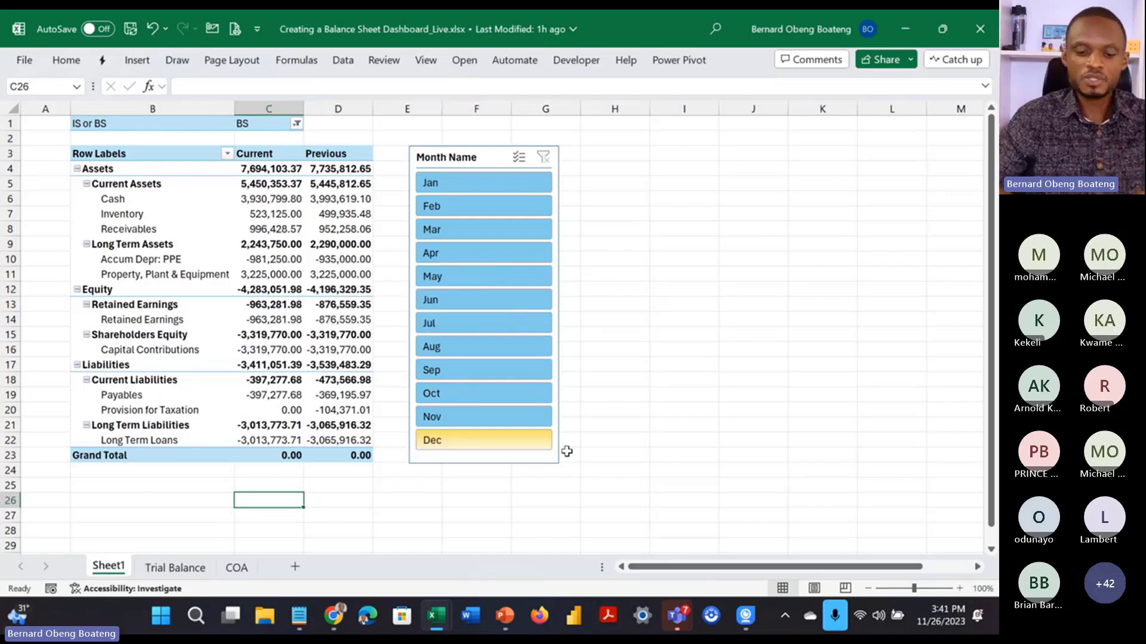
pyautogui.write('=cub')
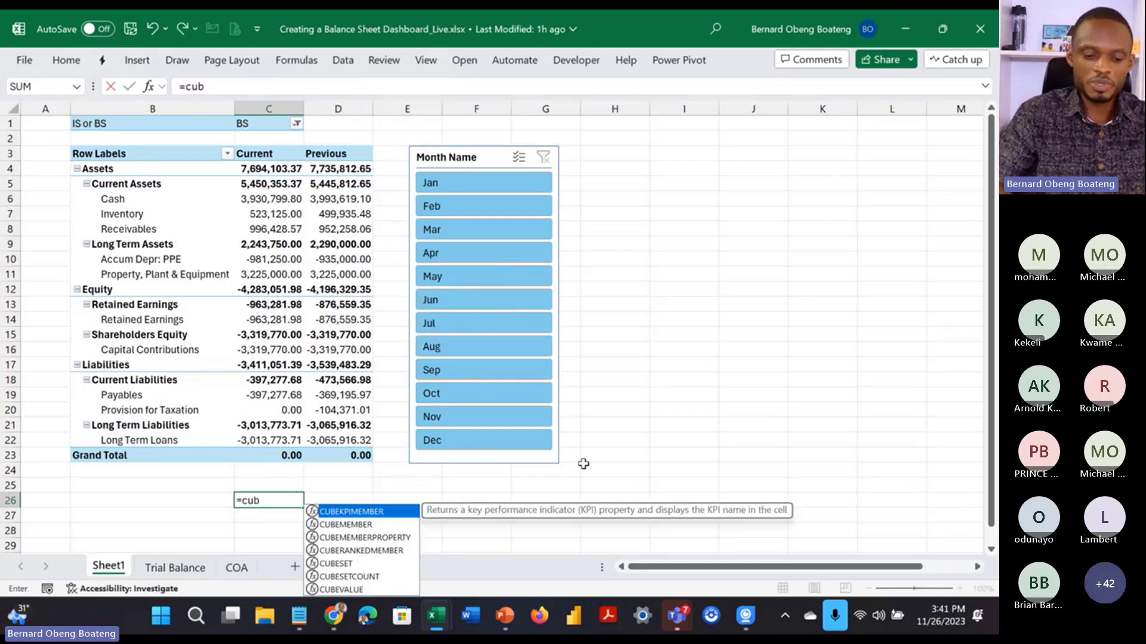
pyautogui.press('Down')
pyautogui.press('Down')
pyautogui.press('Down')
pyautogui.press('Down')
pyautogui.press('Down')
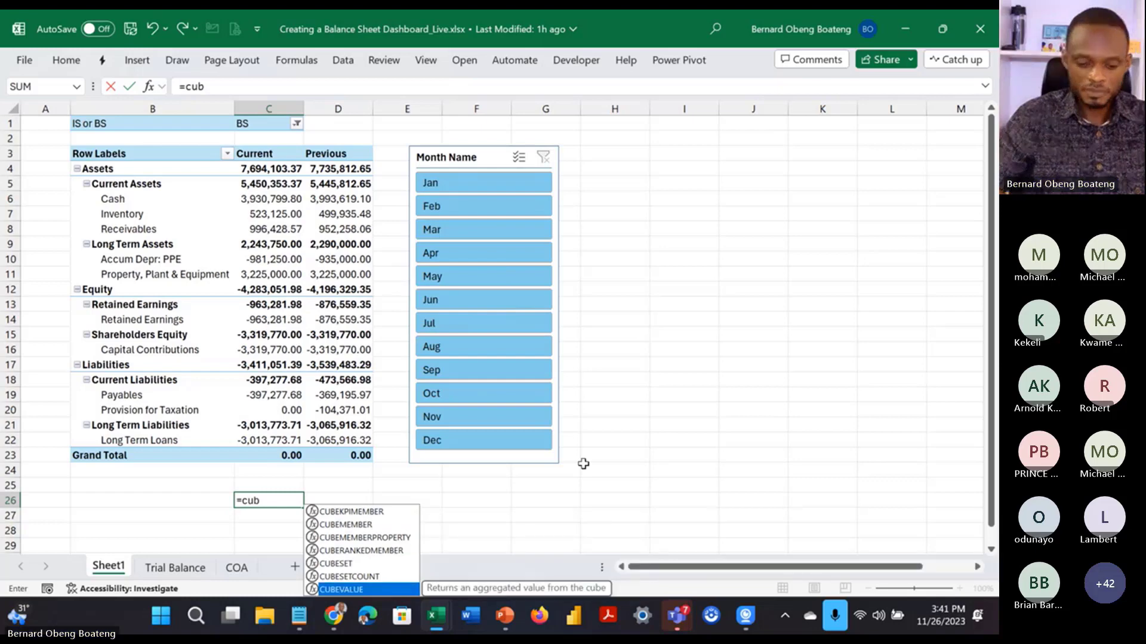
pyautogui.press('Up')
pyautogui.press('Up')
pyautogui.press('Up')
pyautogui.press('Up')
pyautogui.press('Up')
pyautogui.press('Tab')
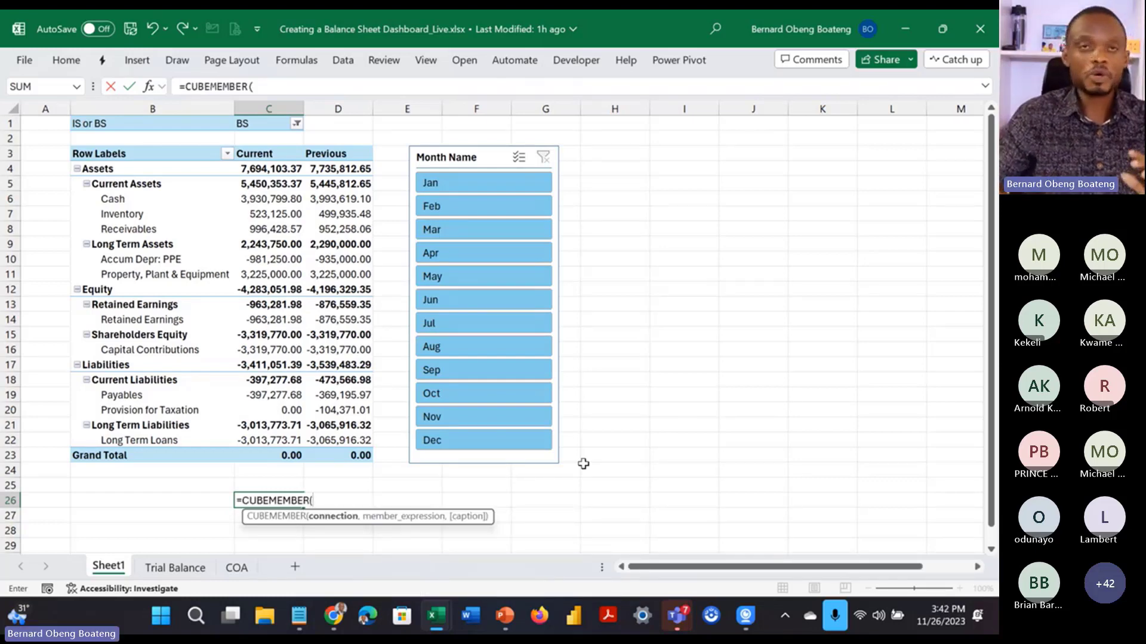
pyautogui.write('"')
pyautogui.press('Tab')
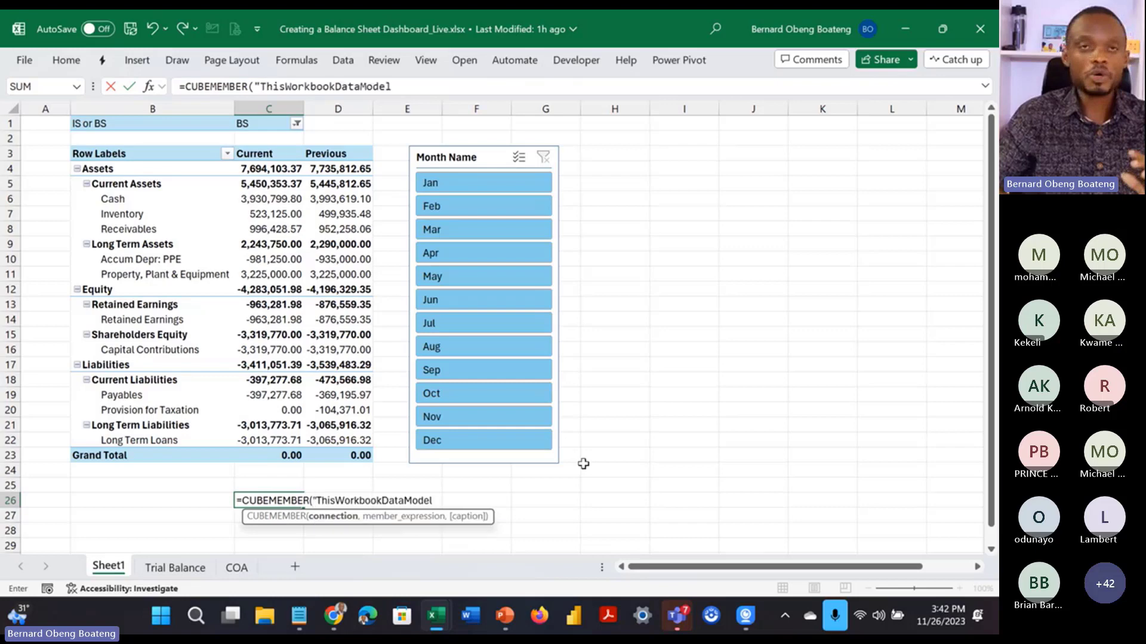
pyautogui.write('",')
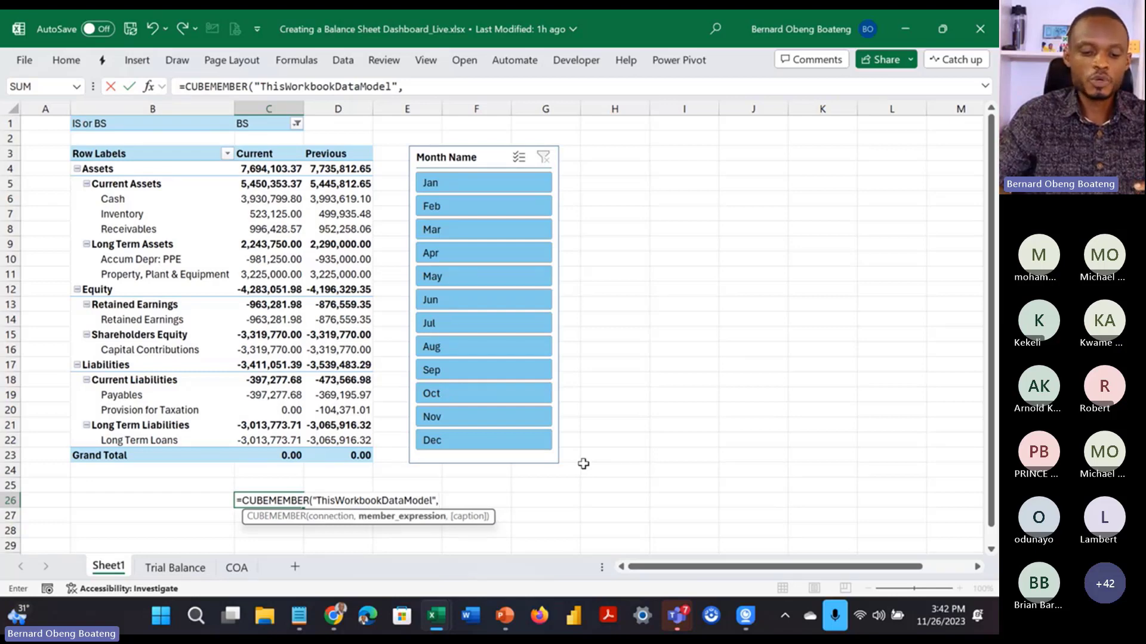
# Step: Complete the C26 formula with the member expression "[Measures].[Current]" and enter it
pyautogui.write('"')
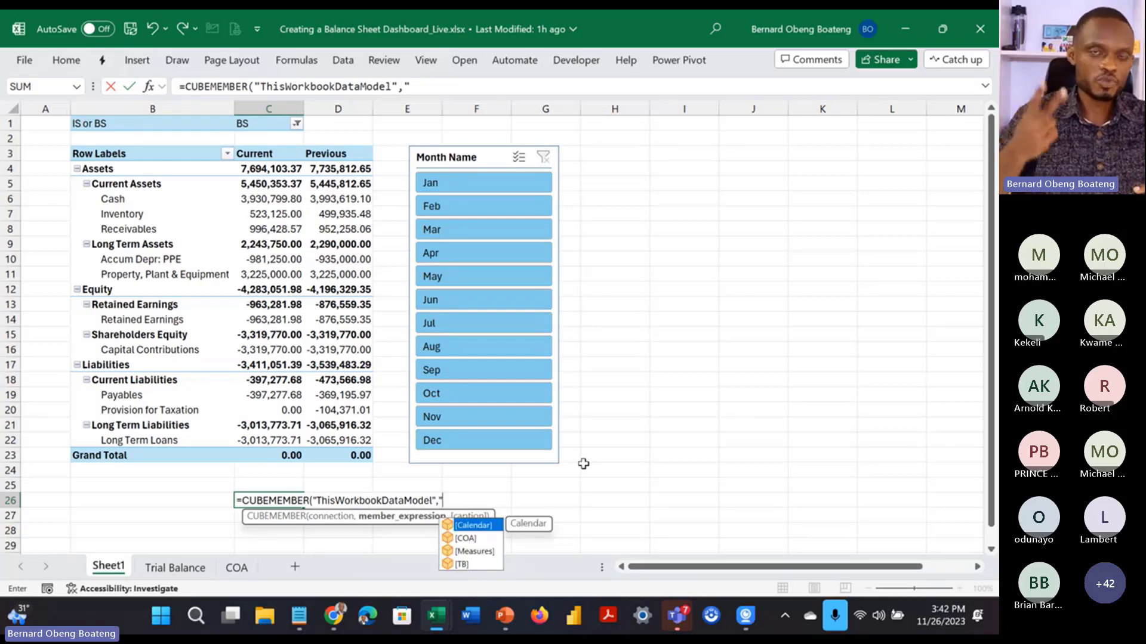
pyautogui.press('Down')
pyautogui.press('Down')
pyautogui.press('Tab')
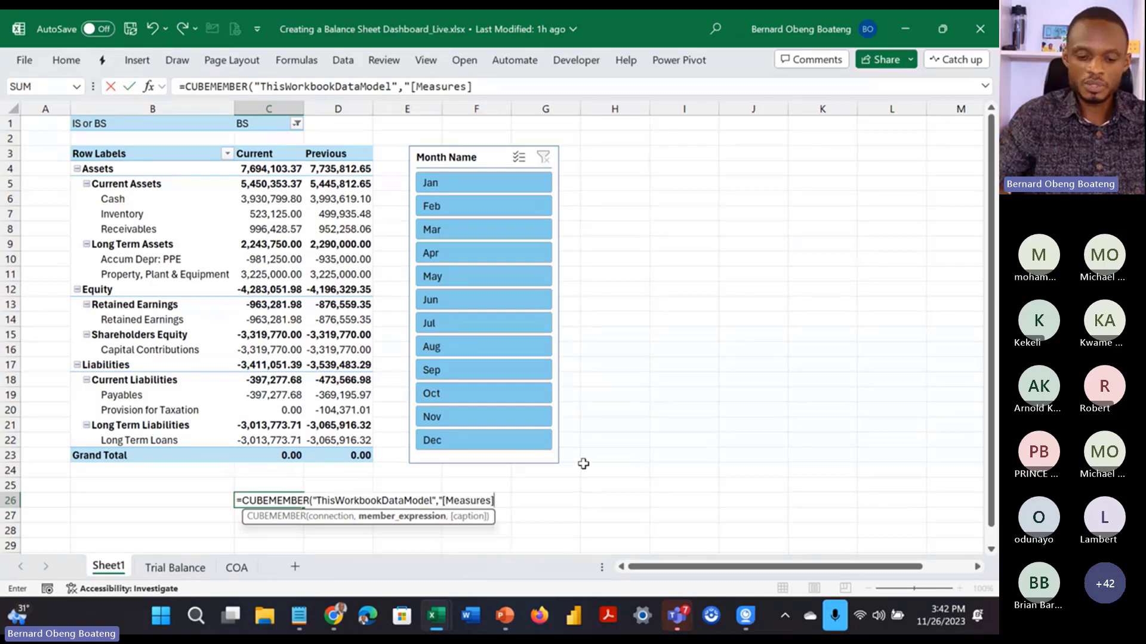
pyautogui.write('.')
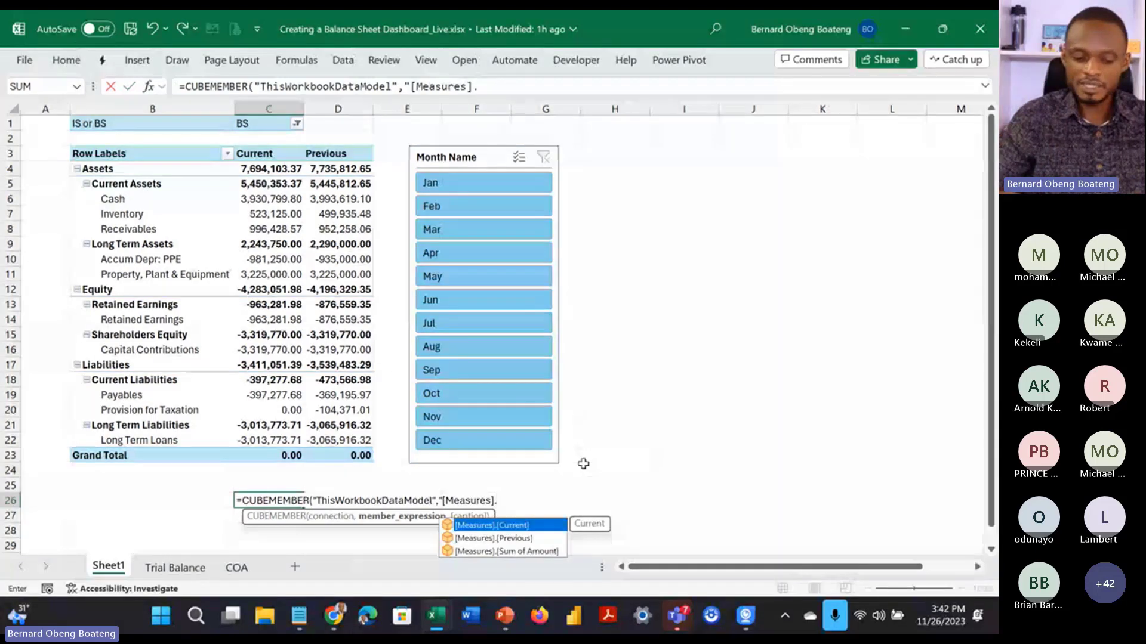
pyautogui.press('Tab')
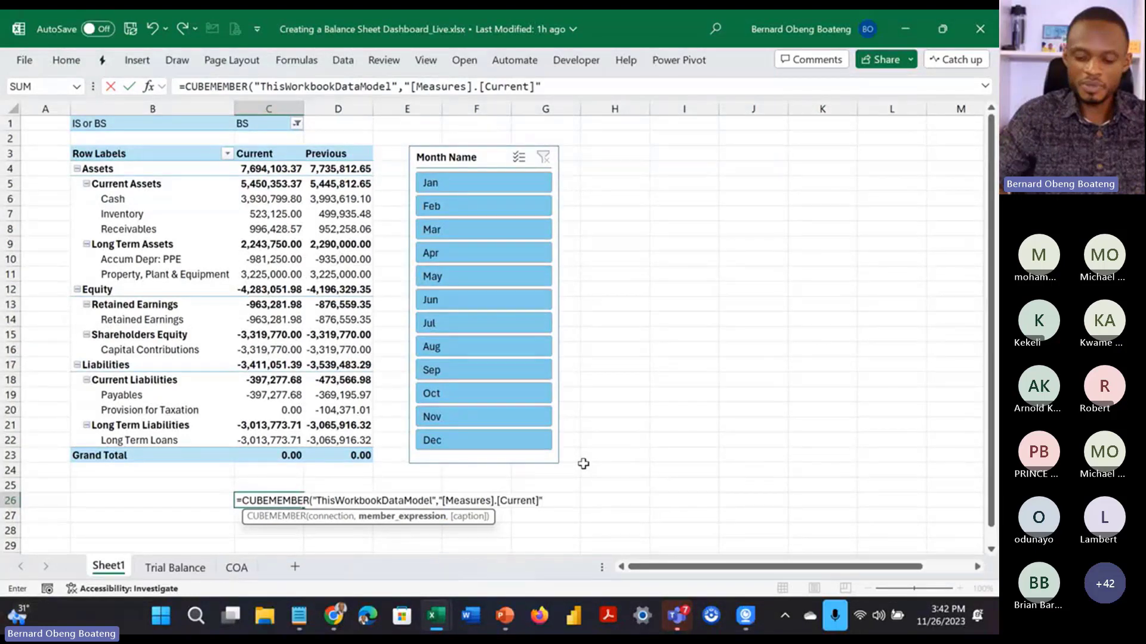
pyautogui.write(')')
pyautogui.press('Return')
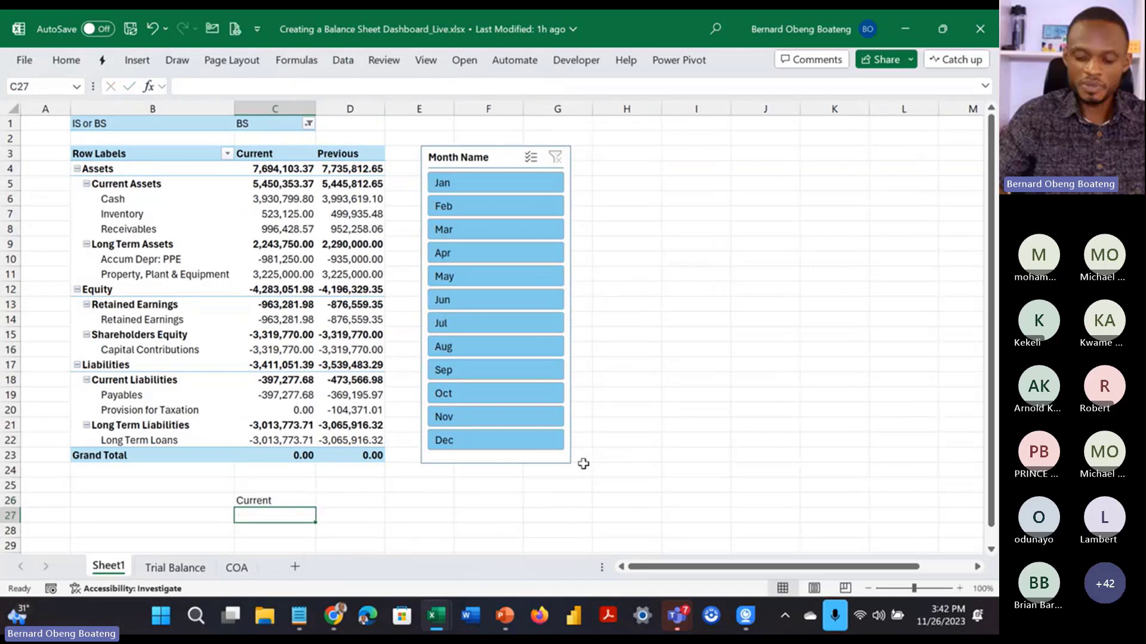
# Step: Fill the CUBEMEMBER formula from cell C26 across into D26
pyautogui.click(279, 502)
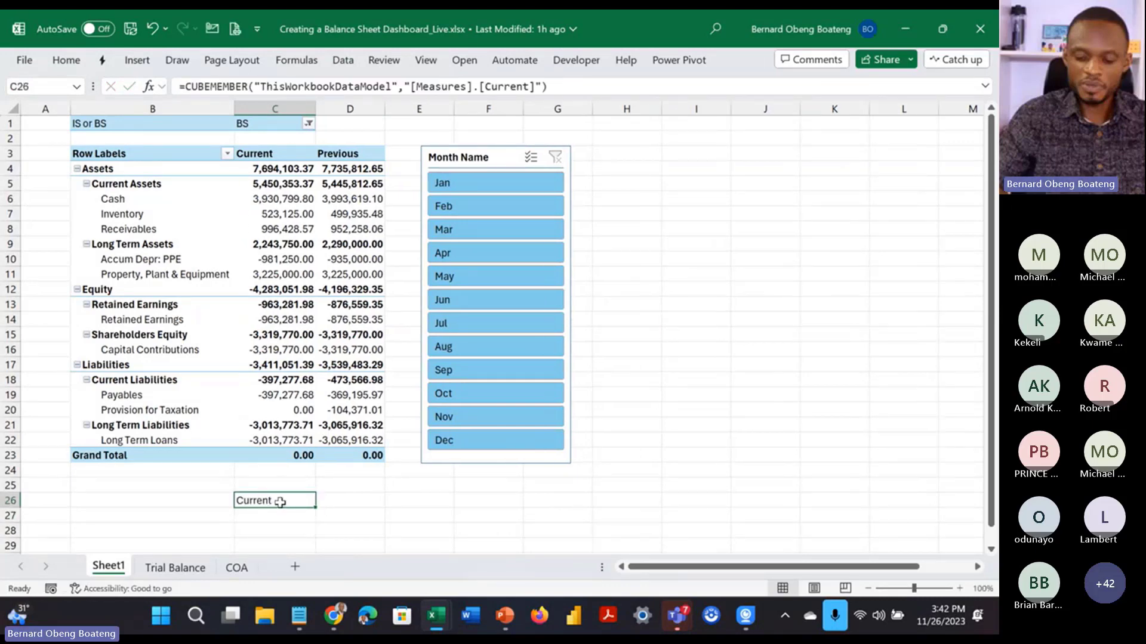
pyautogui.hotkey('shift', 'Right')
pyautogui.hotkey('ctrl', 'r')
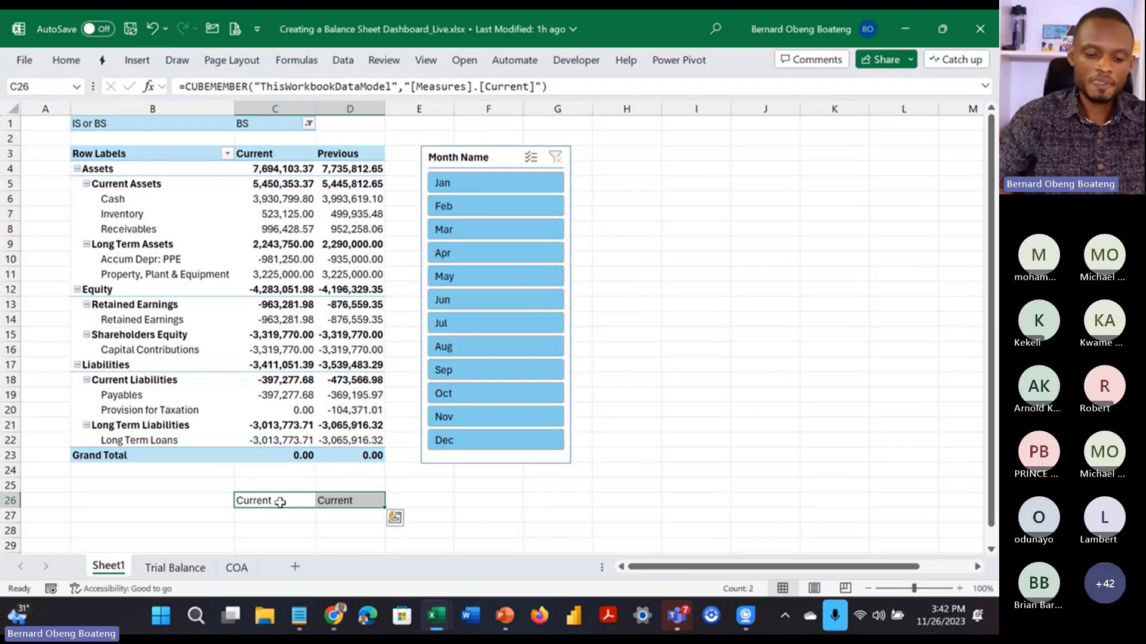
# Step: Change the member expression in cell D26's CUBEMEMBER formula to "[Measures].[Previous]"
pyautogui.doubleClick(337, 501)
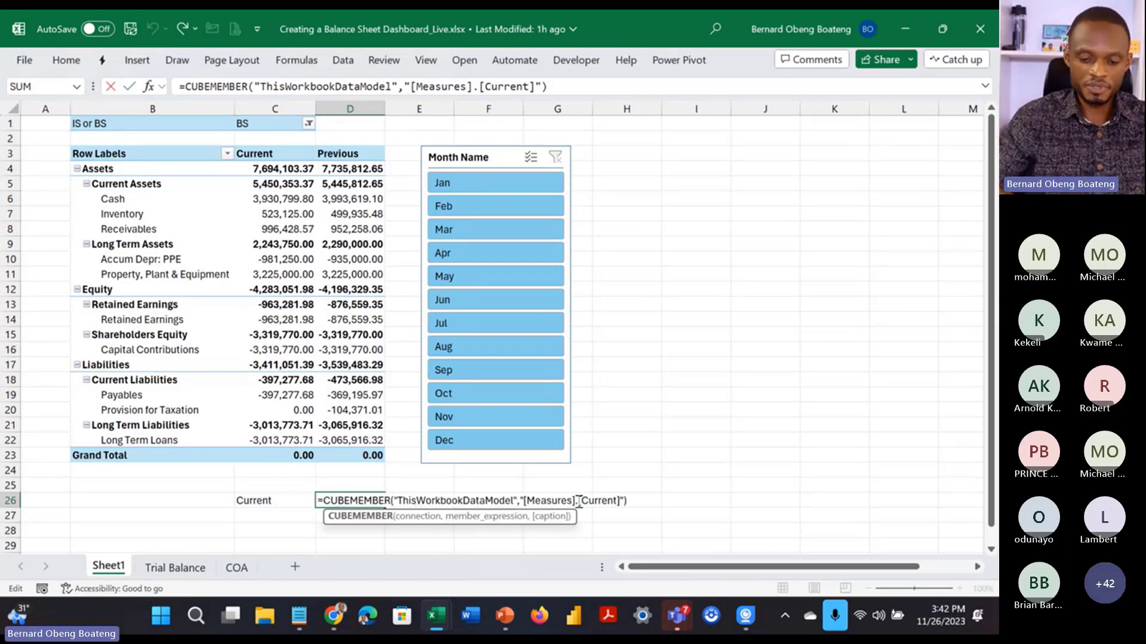
pyautogui.click(615, 501)
pyautogui.press('BackSpace')
pyautogui.press('BackSpace')
pyautogui.press('BackSpace')
pyautogui.press('BackSpace')
pyautogui.press('BackSpace')
pyautogui.press('BackSpace')
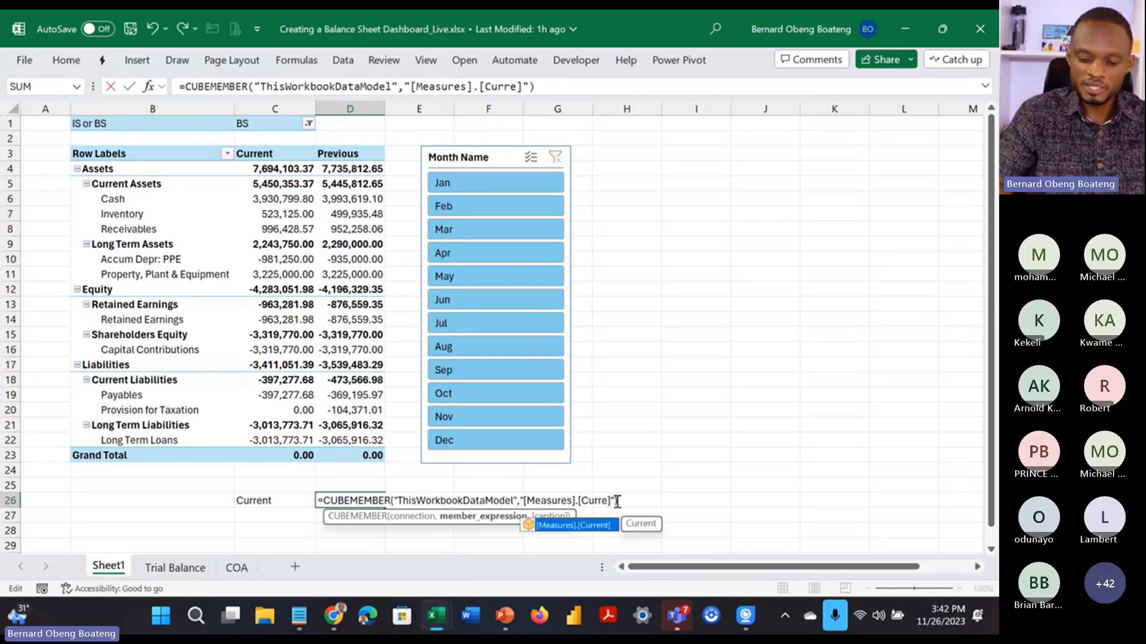
pyautogui.press('BackSpace')
pyautogui.write('p')
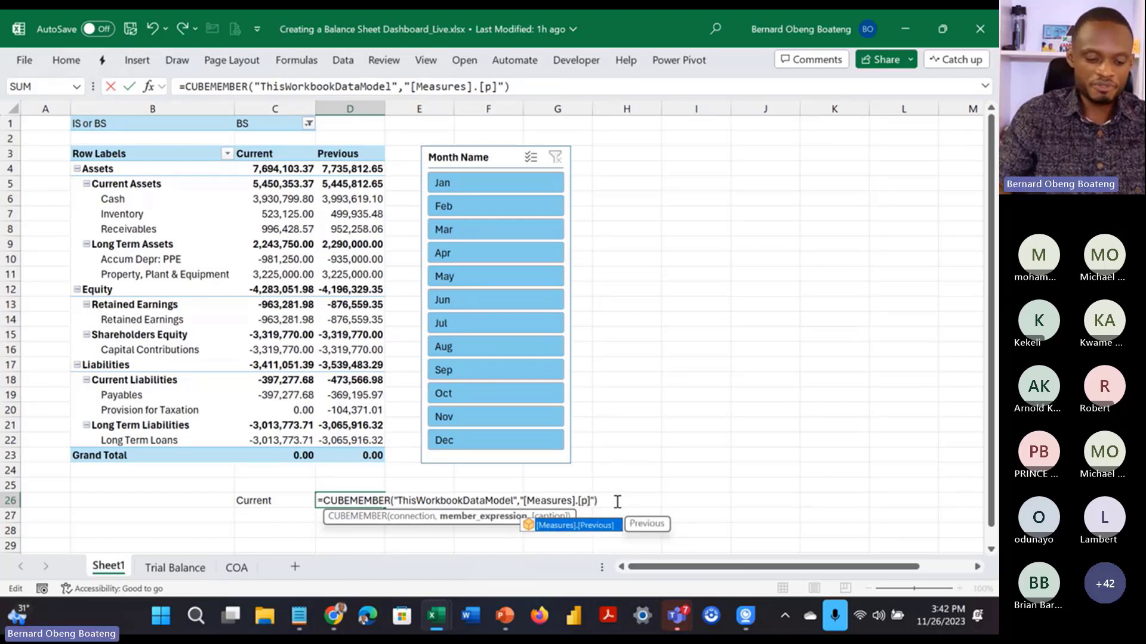
pyautogui.press('Tab')
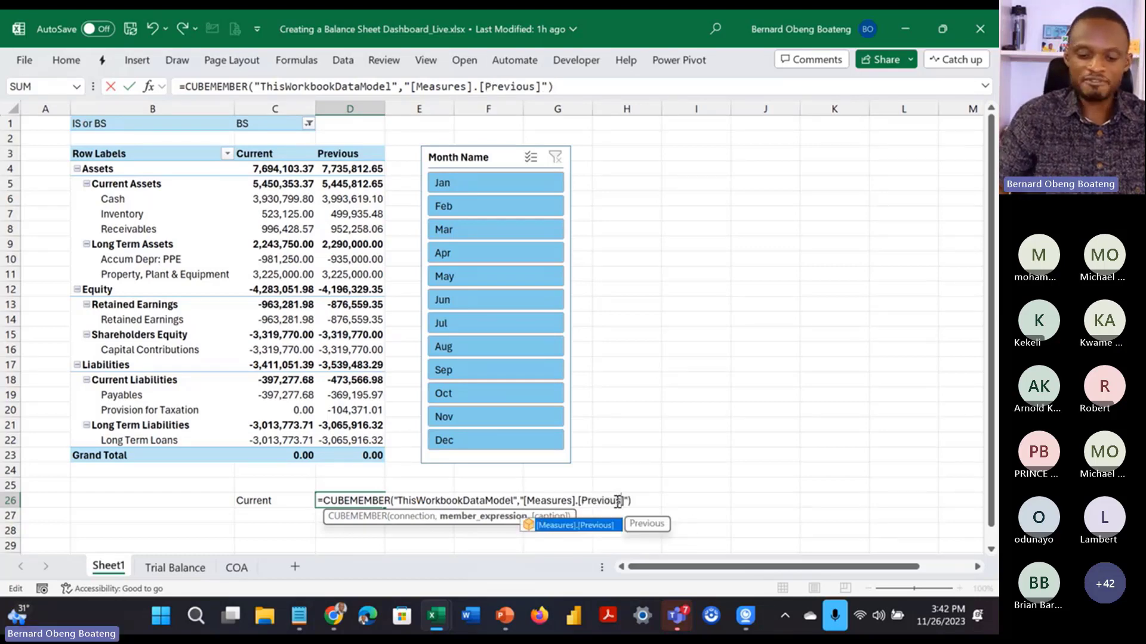
pyautogui.press('BackSpace')
pyautogui.press('Return')
# Step: Start a CUBEMEMBER formula in cell B27 with "ThisWorkbookDataModel" as its connection
pyautogui.click(206, 514)
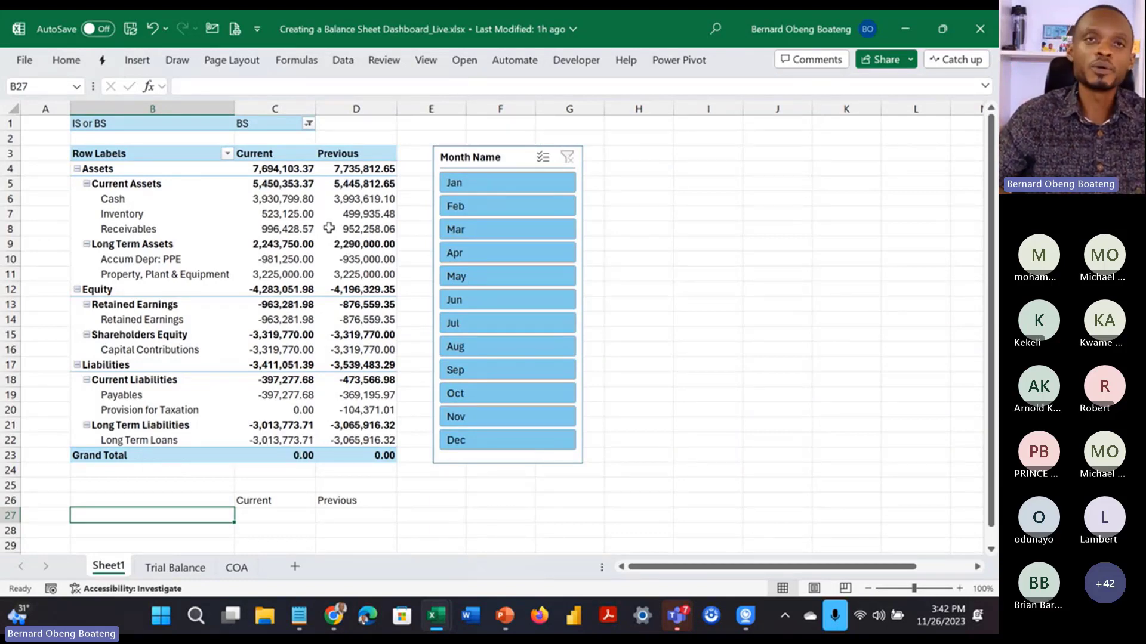
pyautogui.moveTo(329, 227)
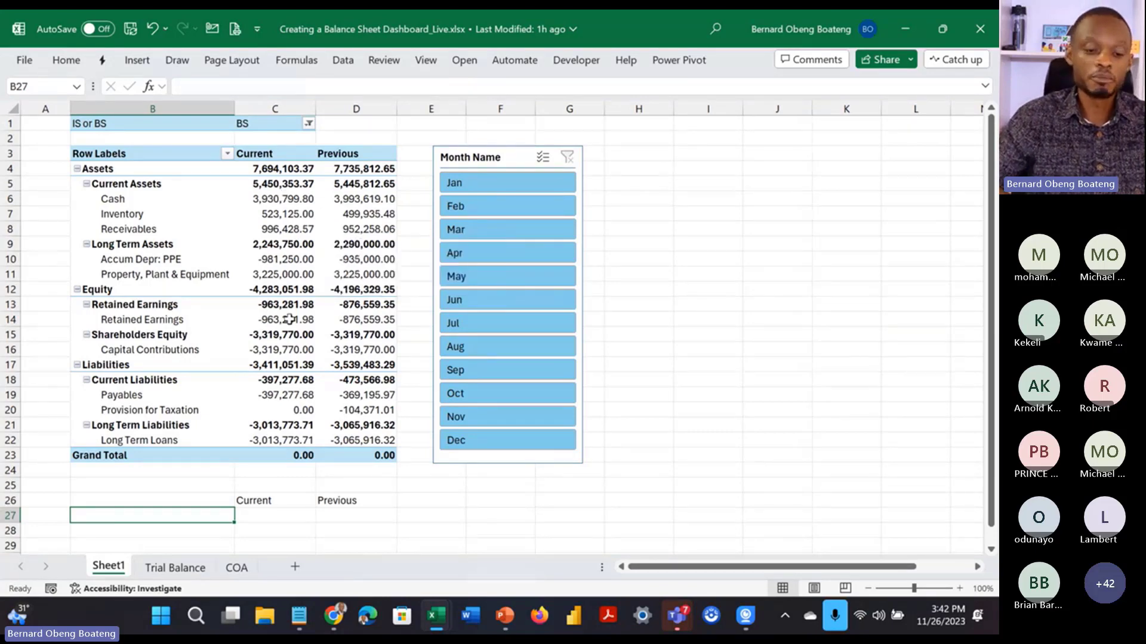
pyautogui.moveTo(288, 281)
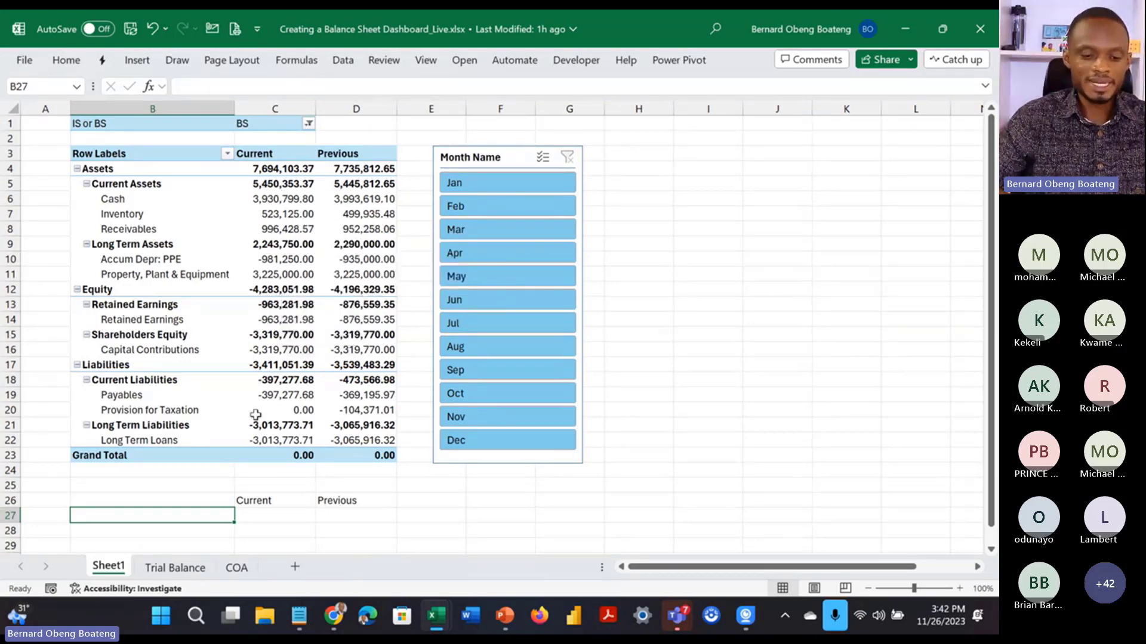
pyautogui.moveTo(256, 414)
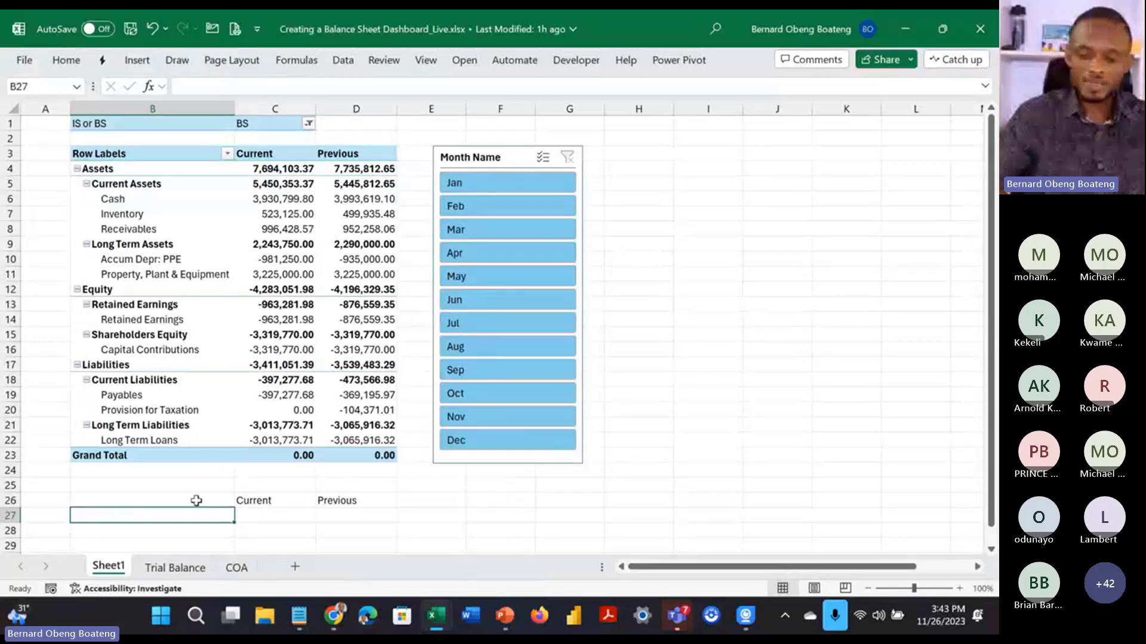
pyautogui.write('=cub')
pyautogui.press('Down')
pyautogui.press('Down')
pyautogui.press('Down')
pyautogui.press('Down')
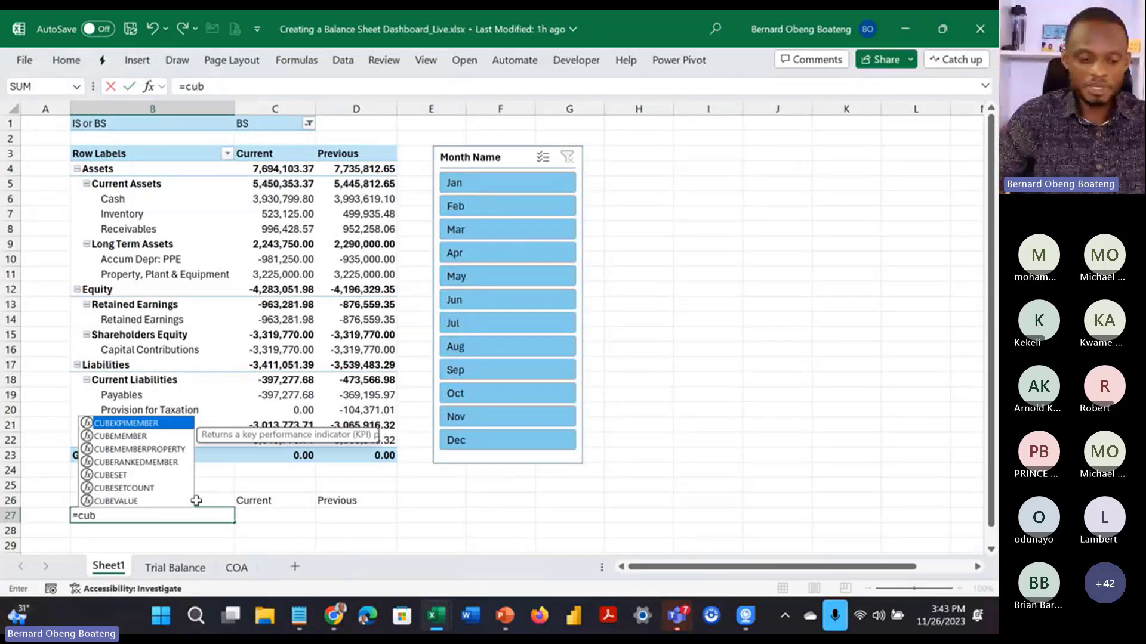
pyautogui.press('Up')
pyautogui.press('Up')
pyautogui.press('Up')
pyautogui.press('Tab')
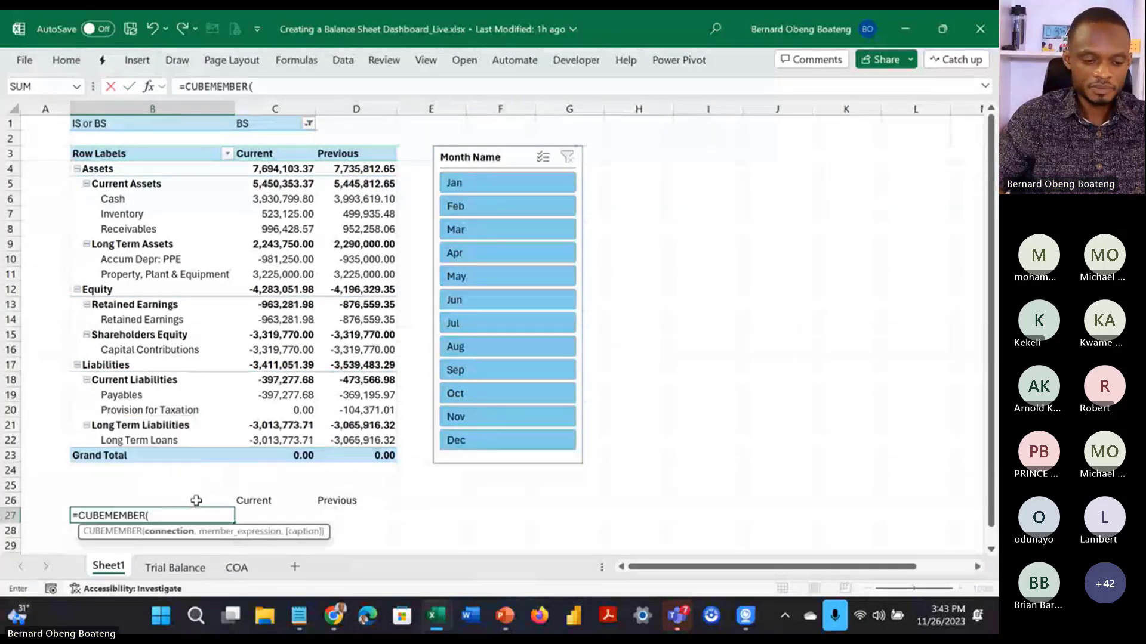
pyautogui.write('"')
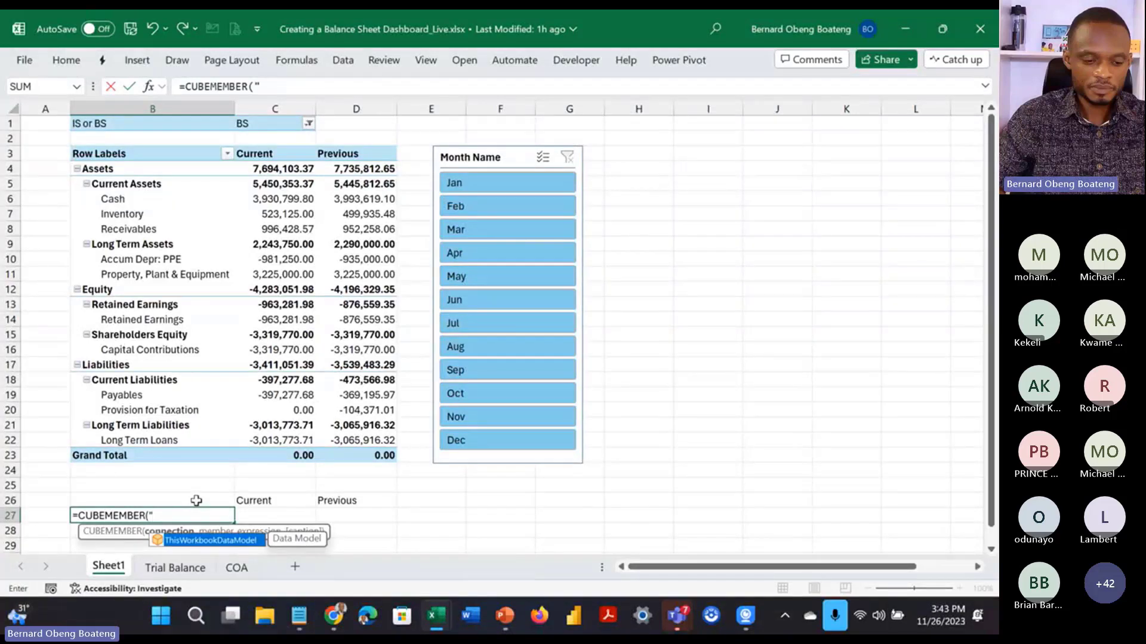
pyautogui.press('Tab')
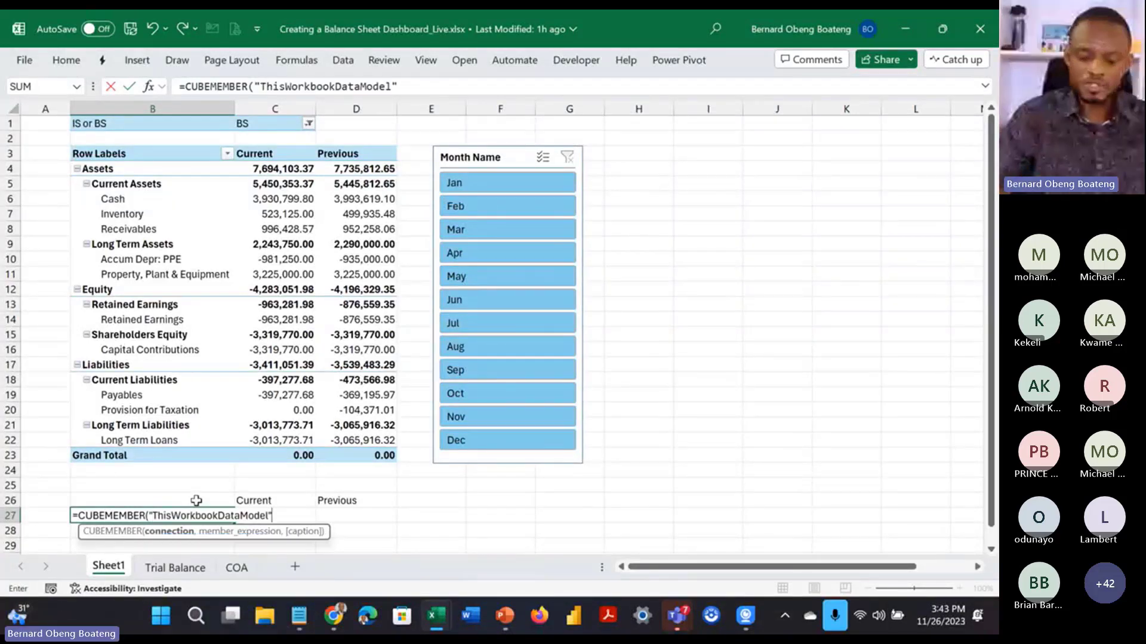
# Step: Complete the B27 formula with the member expression "[COA].[Sub-Category].[Current Assets]" and enter it
pyautogui.write(',"')
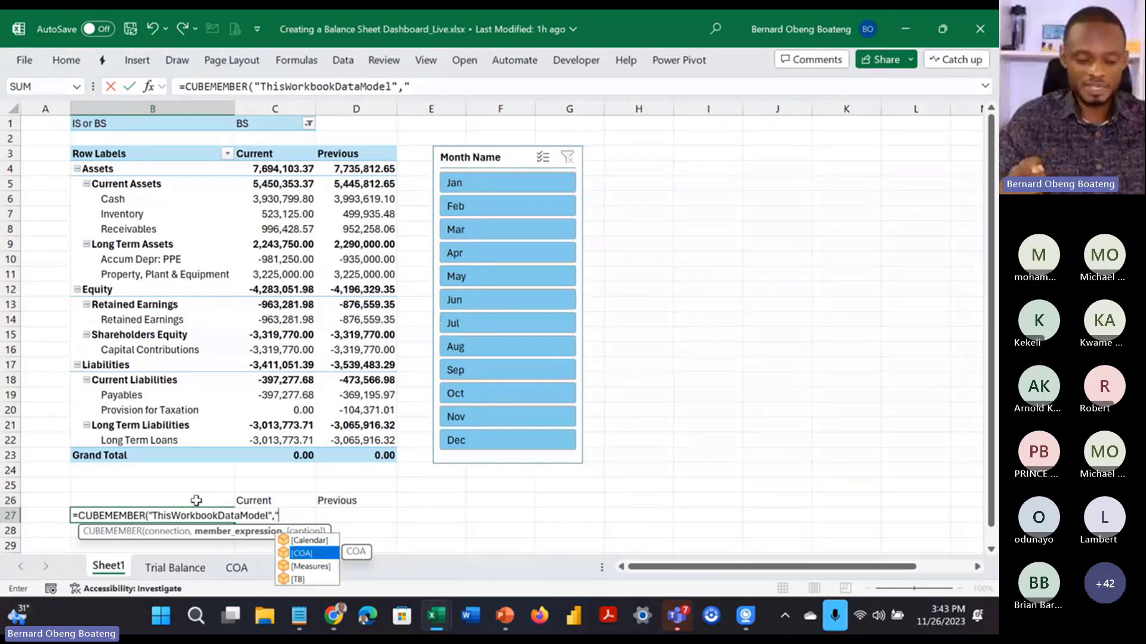
pyautogui.press('Tab')
pyautogui.write('.')
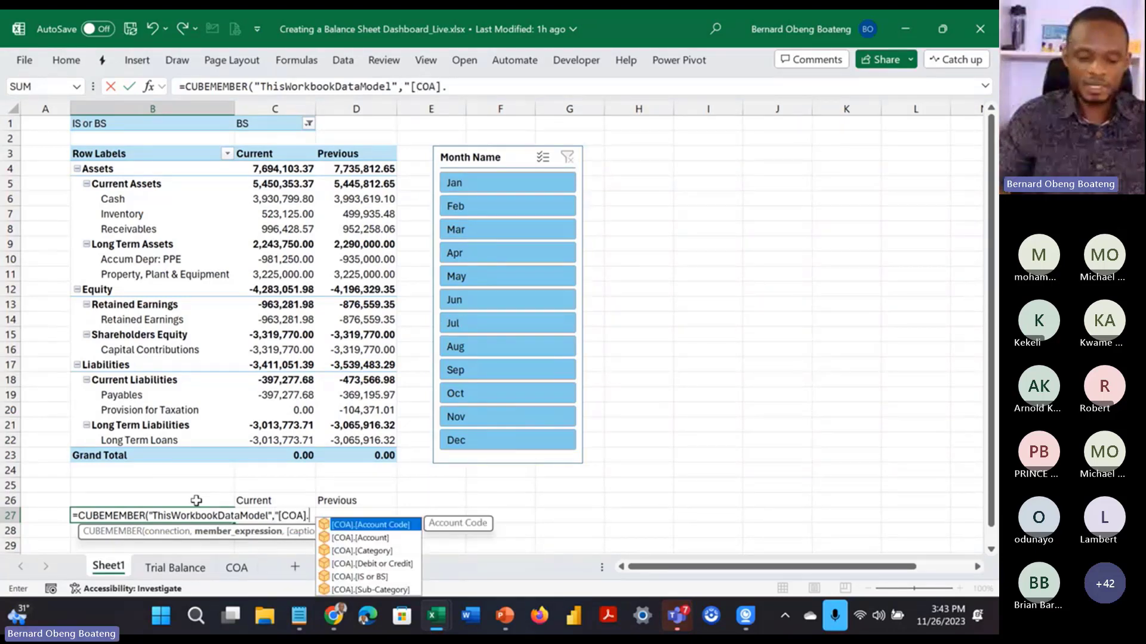
pyautogui.press('Down')
pyautogui.press('Down')
pyautogui.press('Down')
pyautogui.press('Down')
pyautogui.press('Down')
pyautogui.press('Tab')
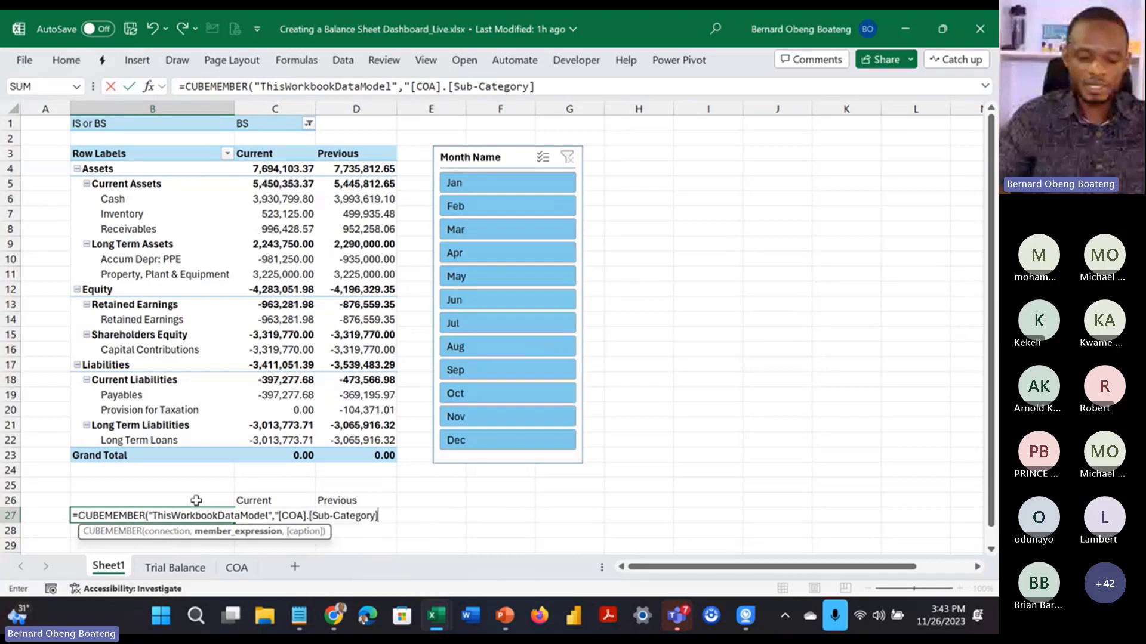
pyautogui.write('.[')
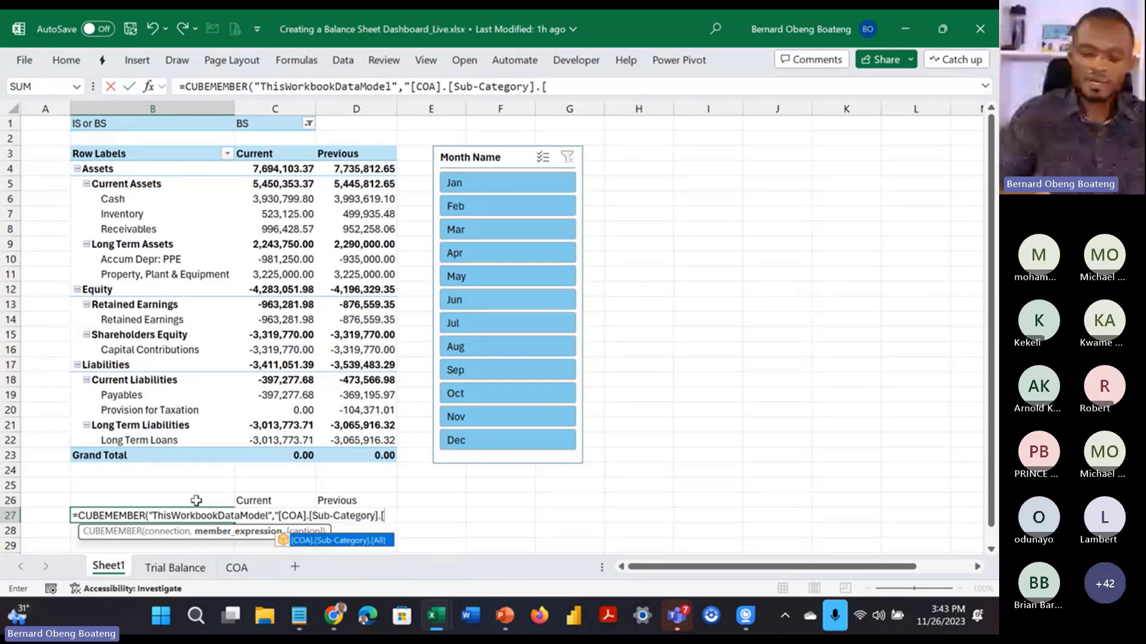
pyautogui.write('Current')
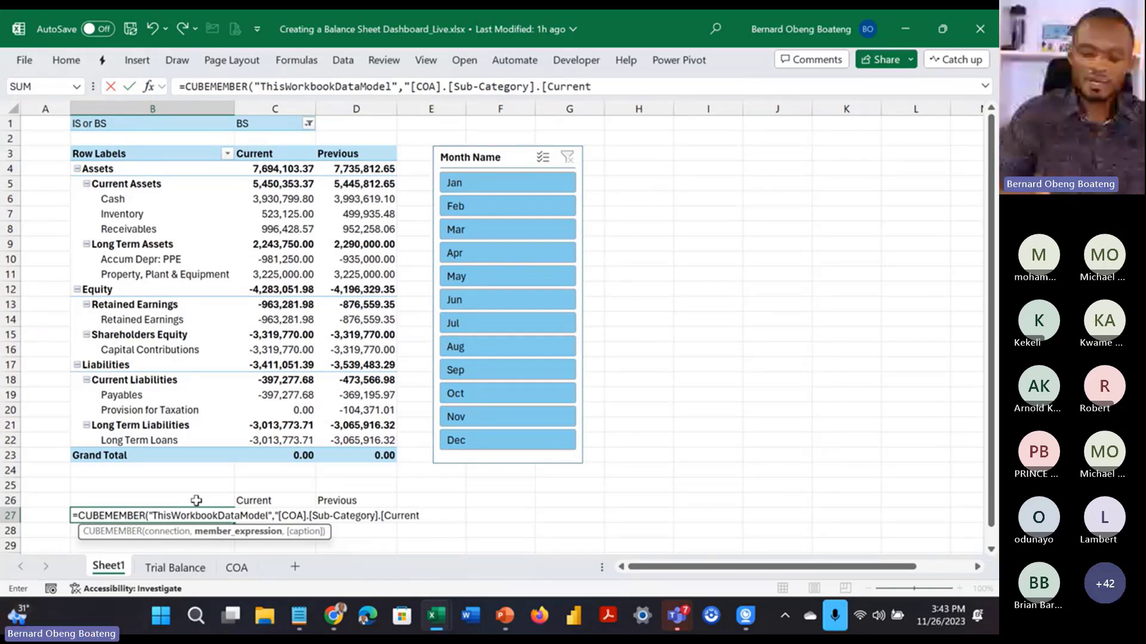
pyautogui.write(' Assets')
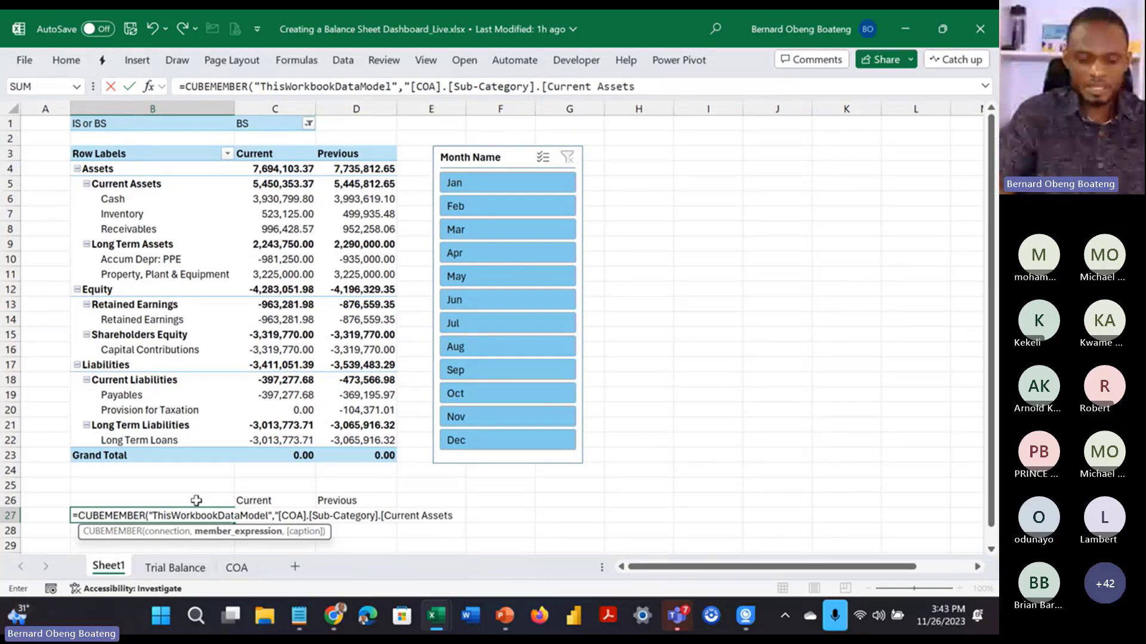
pyautogui.write(']"')
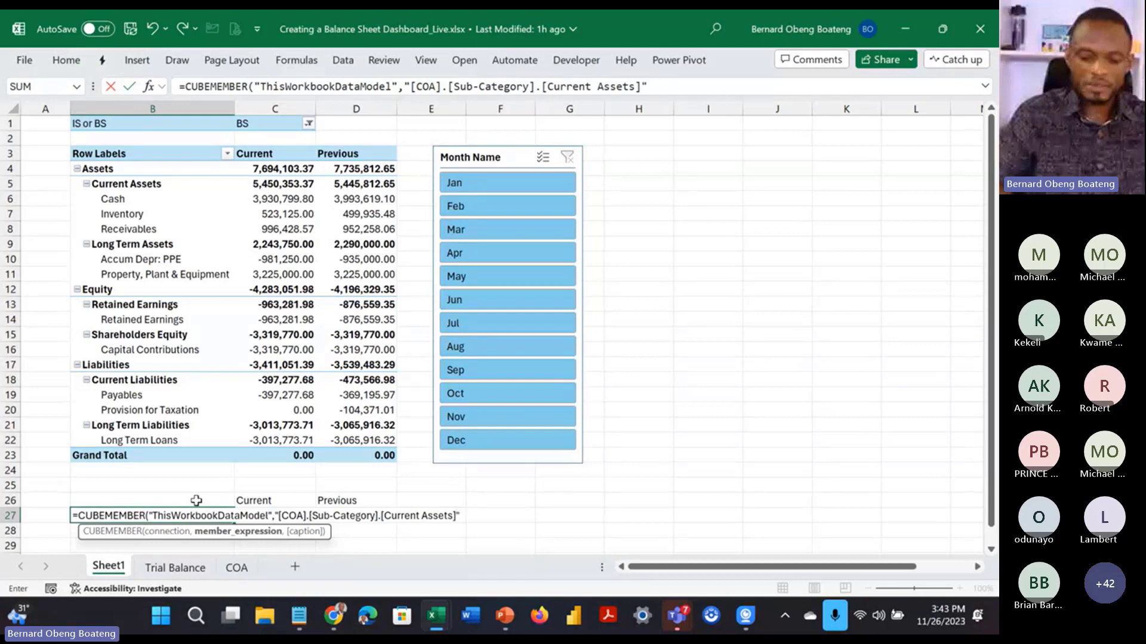
pyautogui.write(')')
pyautogui.press('Return')
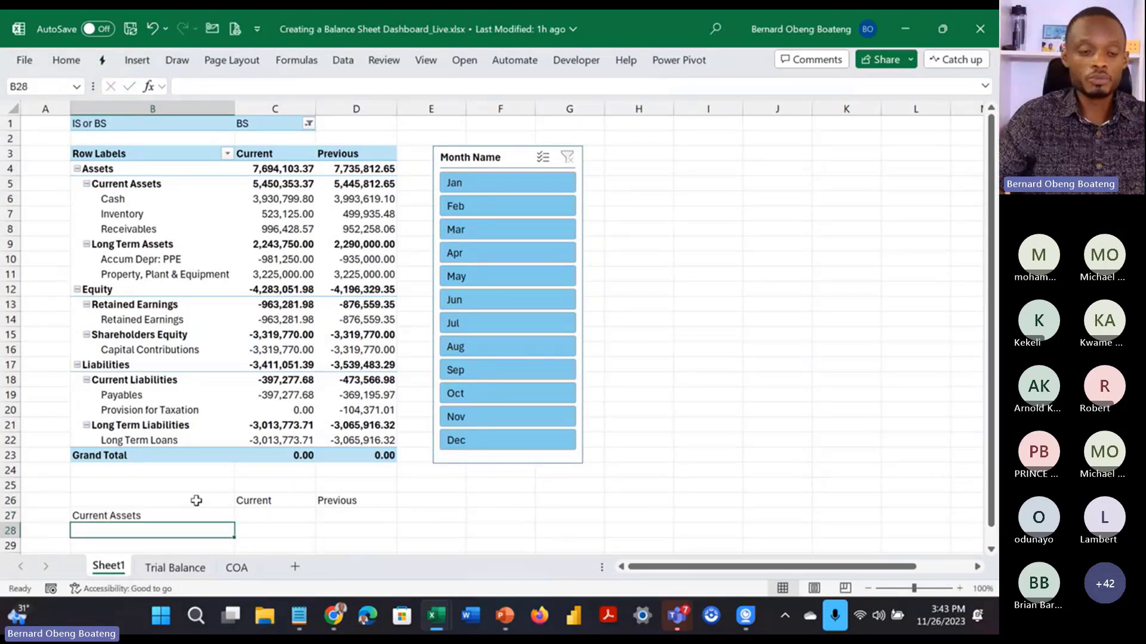
# Step: Copy the CUBEMEMBER formula from cell B27 down into B28
pyautogui.press('Down')
pyautogui.press('Down')
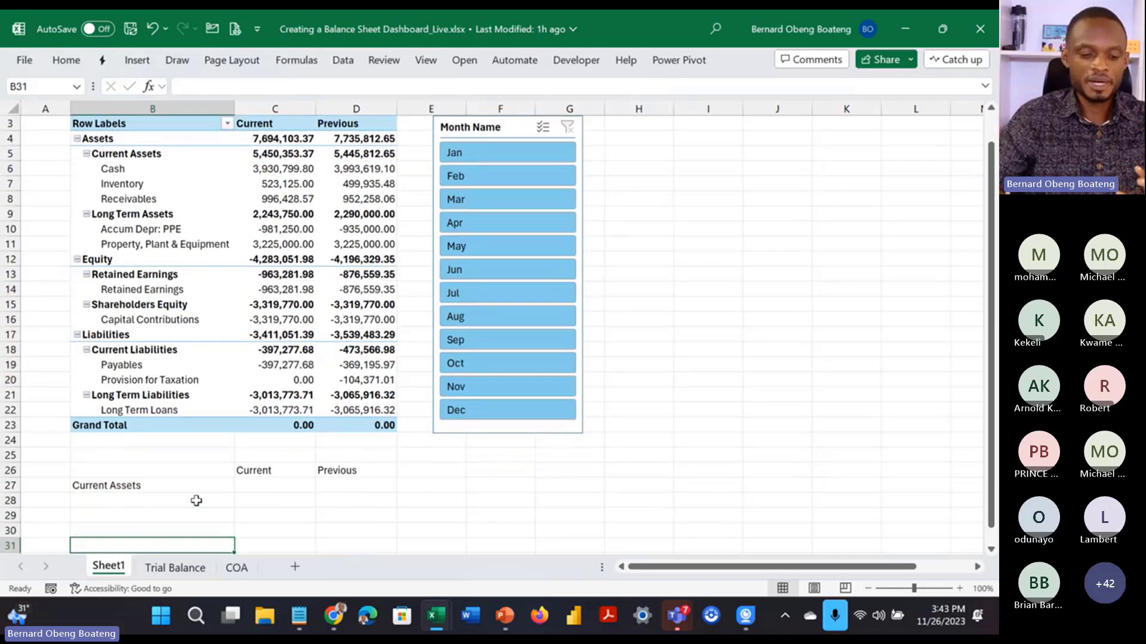
pyautogui.click(196, 501)
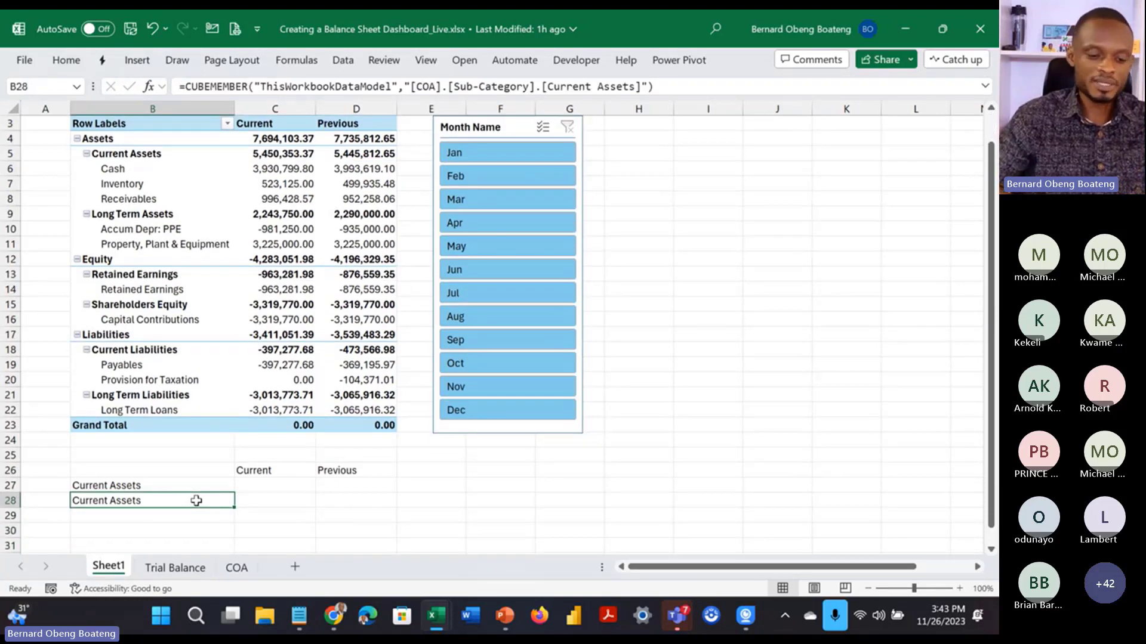
# Step: Change the member expression in cell B28's CUBEMEMBER formula to "[COA].[Sub-Category].[Current Liabilities]"
pyautogui.click(638, 87)
pyautogui.press('BackSpace')
pyautogui.press('BackSpace')
pyautogui.press('BackSpace')
pyautogui.press('BackSpace')
pyautogui.press('BackSpace')
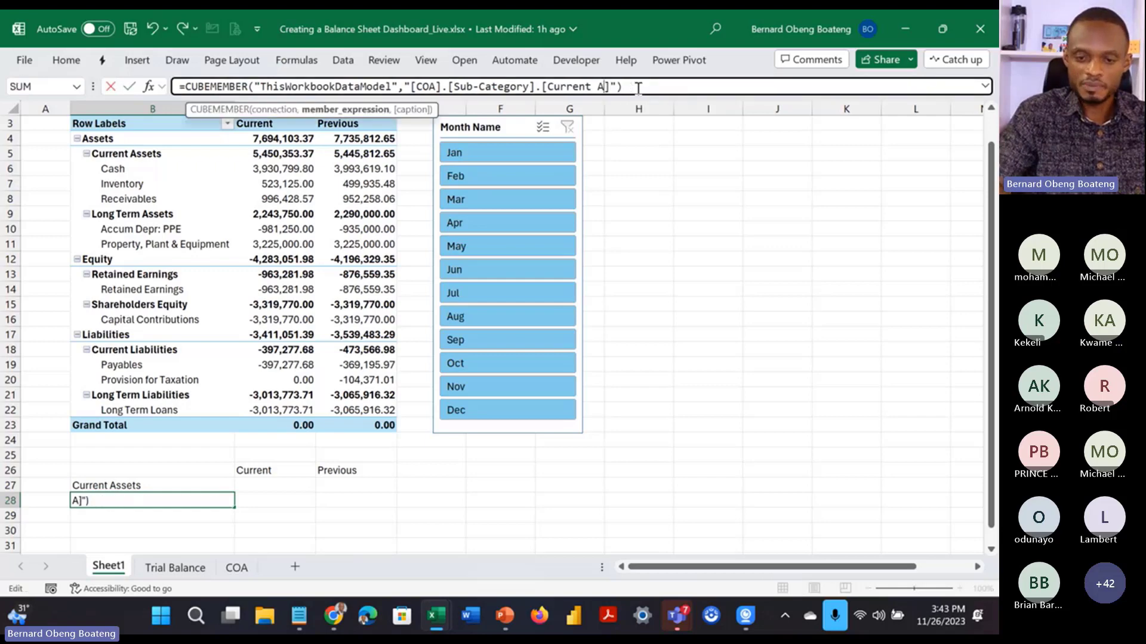
pyautogui.press('BackSpace')
pyautogui.write('Liabi')
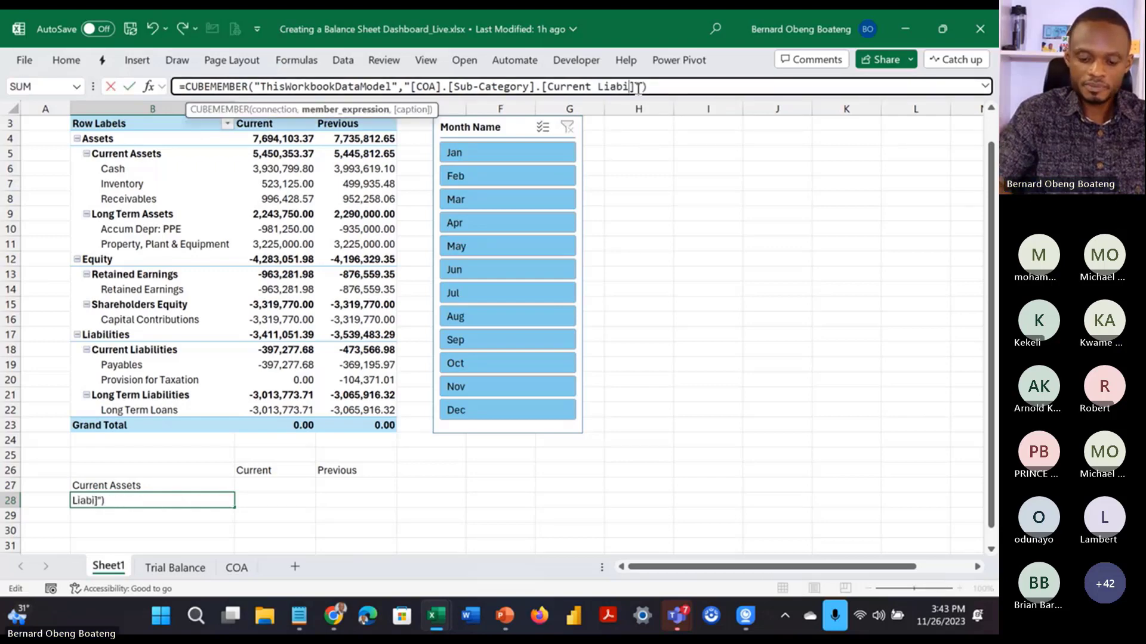
pyautogui.write('lities')
pyautogui.press('Return')
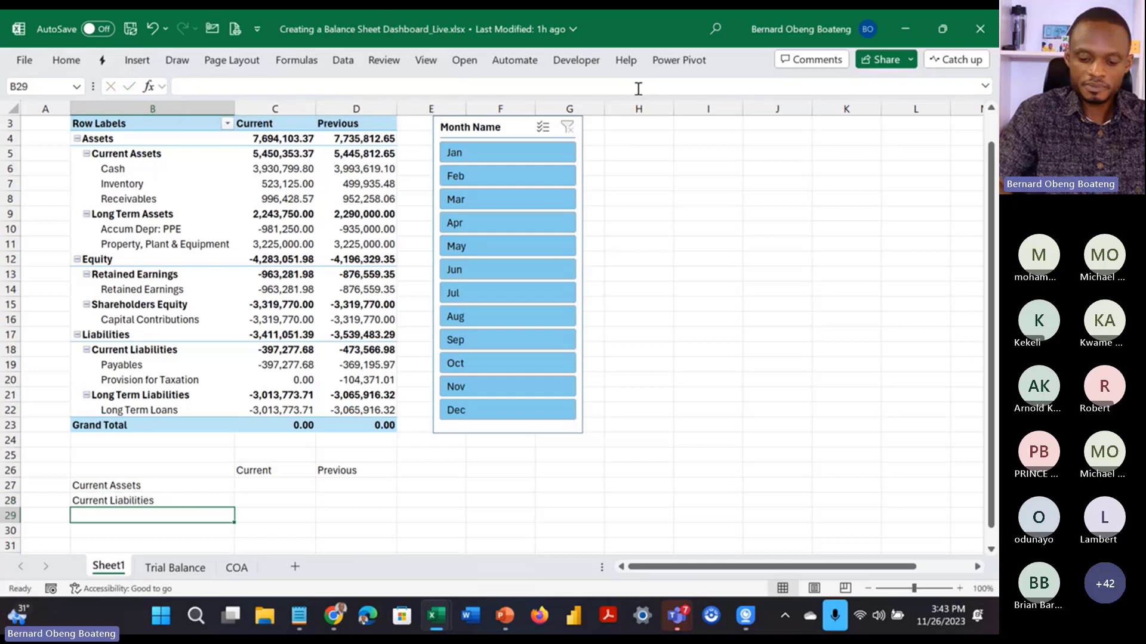
# Step: Switch to the practice workbook and examine the cube formulas in cells C26, D26 and C27 of its Calculation sheet
pyautogui.hotkey('alt', 'Tab')
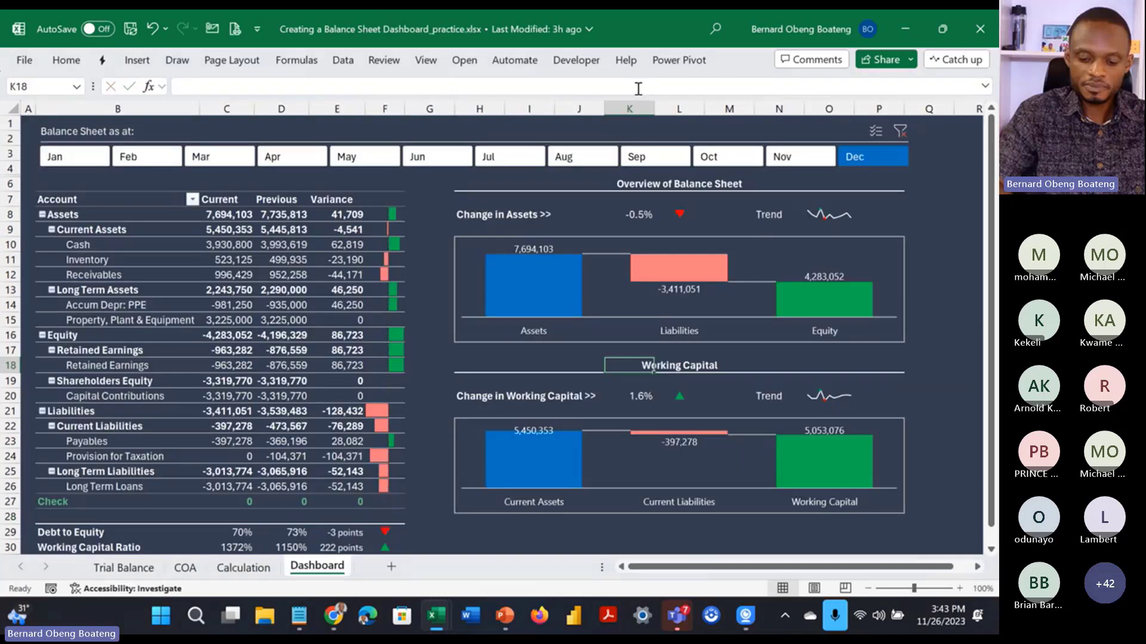
pyautogui.click(245, 568)
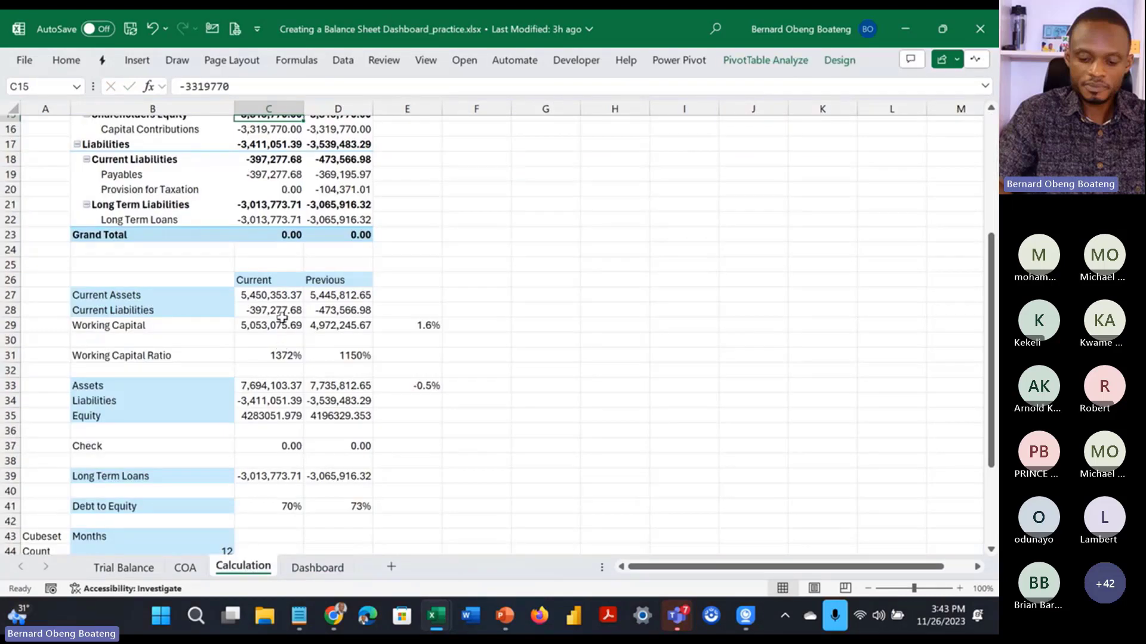
pyautogui.moveTo(177, 298); pyautogui.dragTo(176, 307)
pyautogui.click(246, 279)
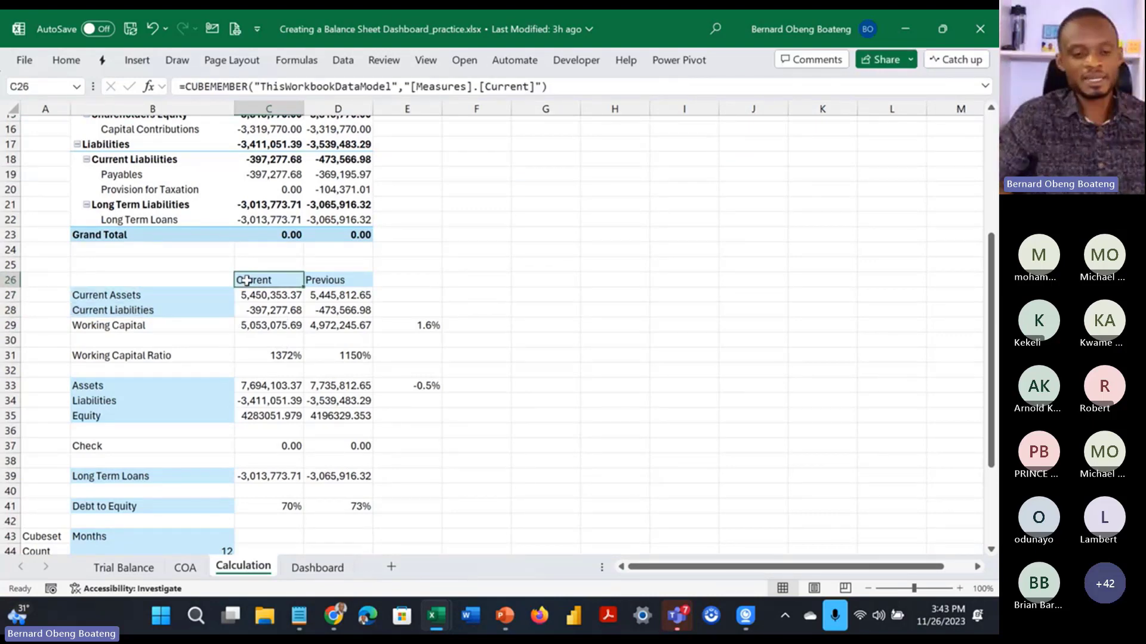
pyautogui.click(335, 278)
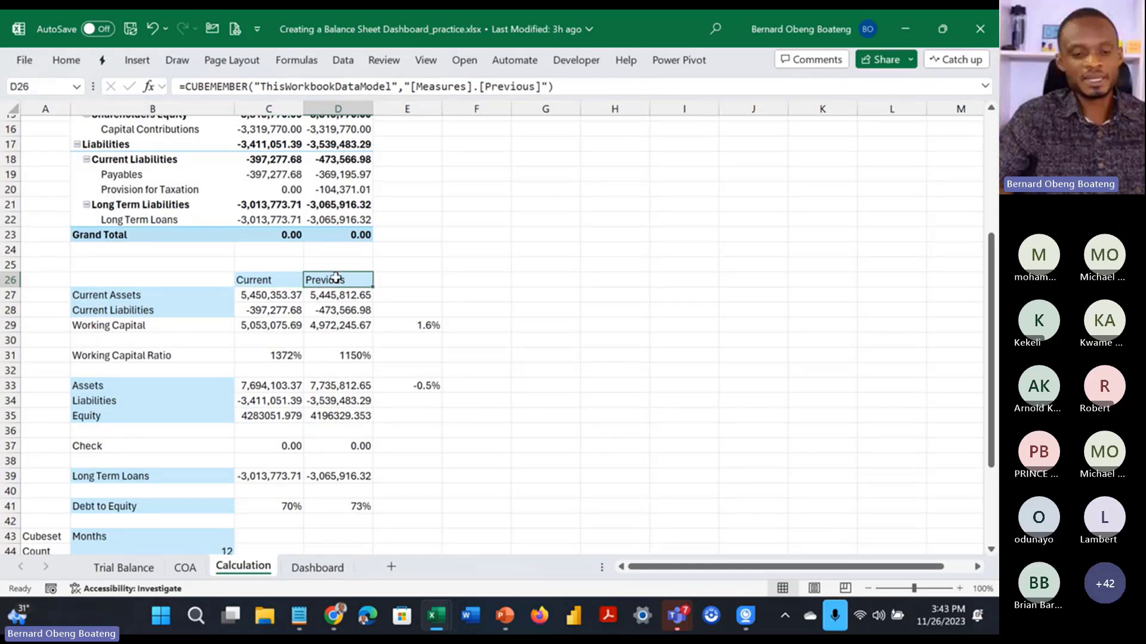
pyautogui.click(271, 298)
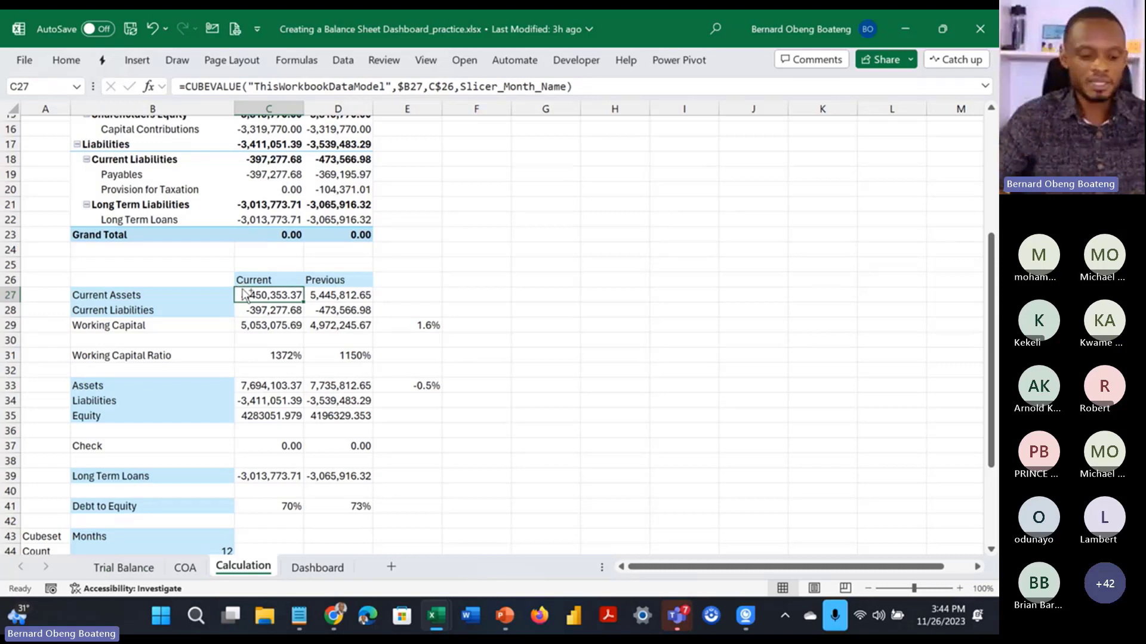
# Step: Return to the Live workbook and start a CUBEVALUE formula in cell C27 with "ThisWorkbookDataModel" as its connection
pyautogui.hotkey('alt', 'Tab')
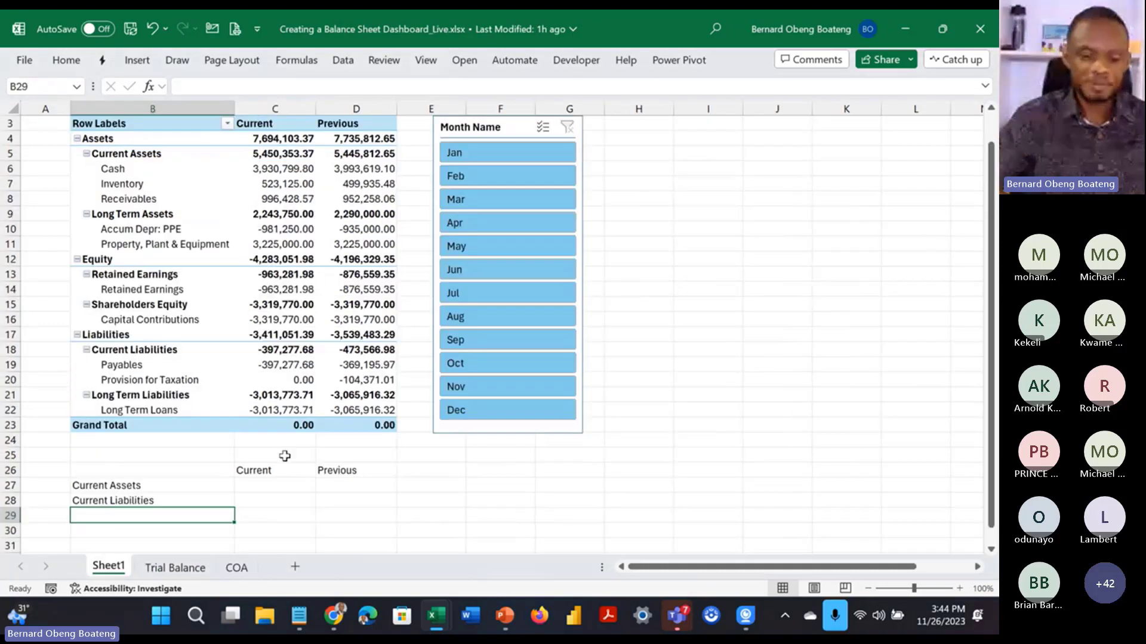
pyautogui.click(276, 485)
pyautogui.press('F2')
pyautogui.write('=cub')
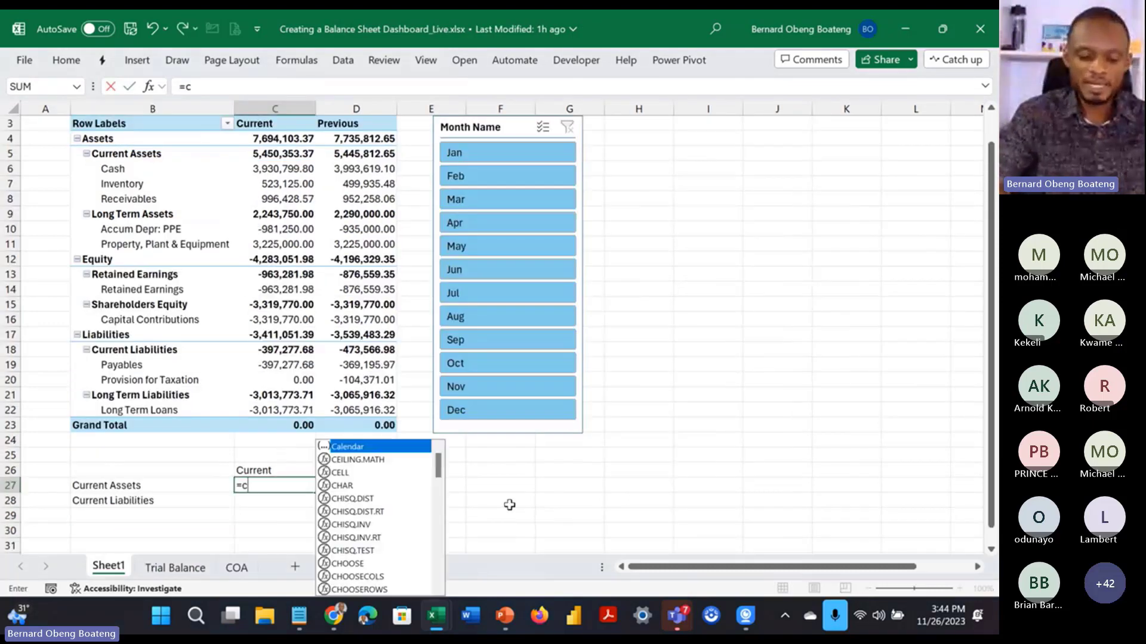
pyautogui.press('Down')
pyautogui.press('Down')
pyautogui.press('Down')
pyautogui.press('Down')
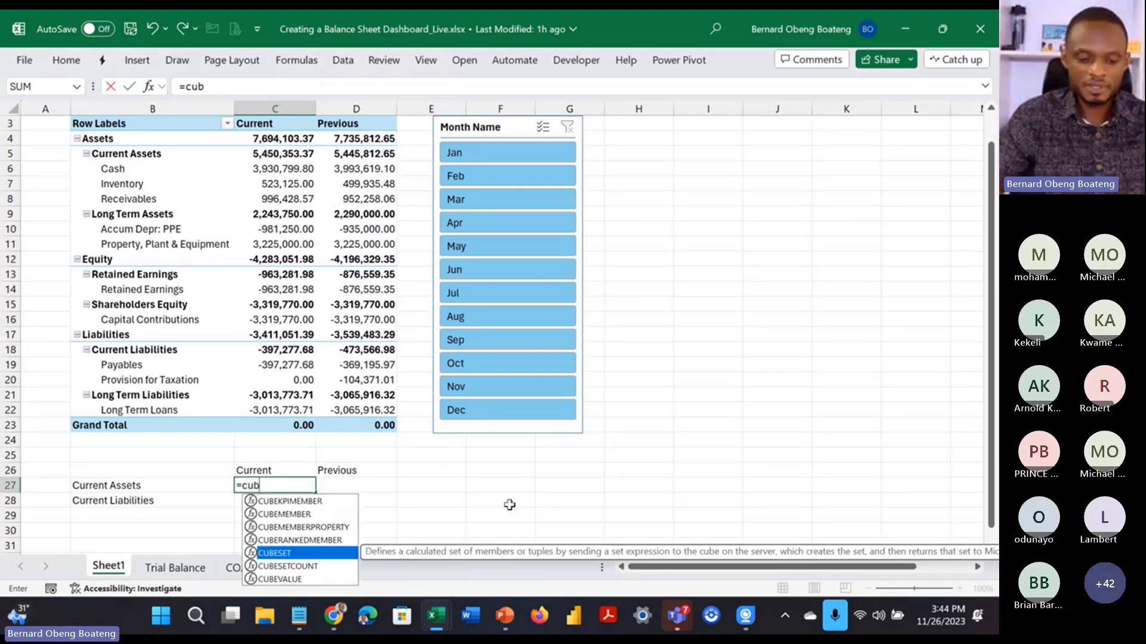
pyautogui.press('Down')
pyautogui.press('Down')
pyautogui.press('Tab')
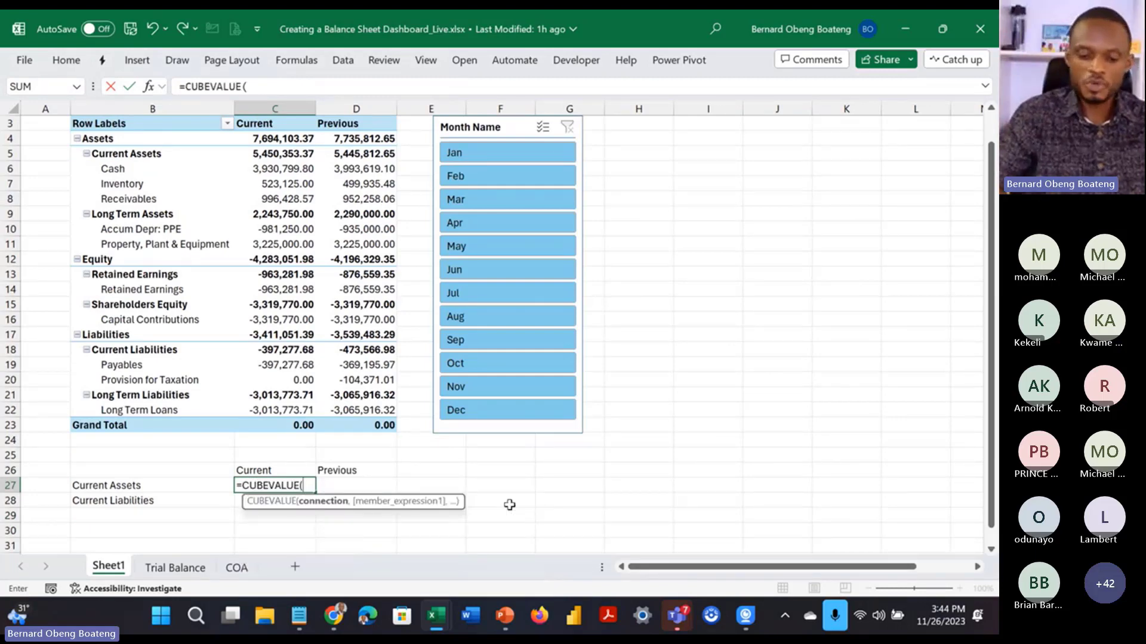
pyautogui.write('"ThisWorkbookDataModel",')
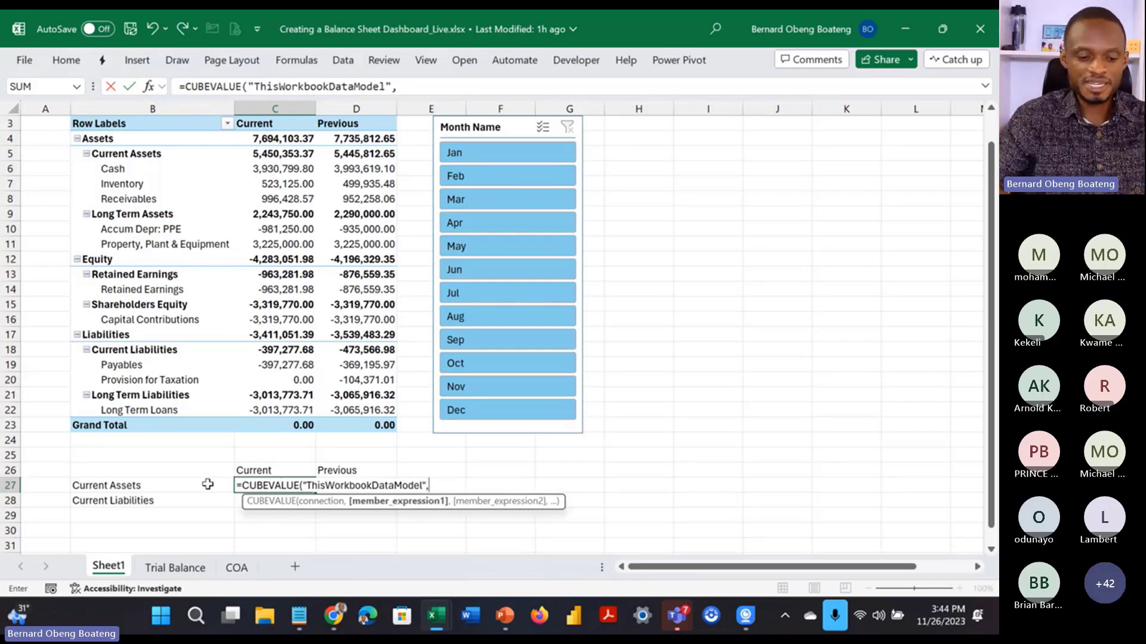
# Step: Add $B27 and C$26 as the first two member expressions of the CUBEVALUE formula in C27
pyautogui.click(207, 485)
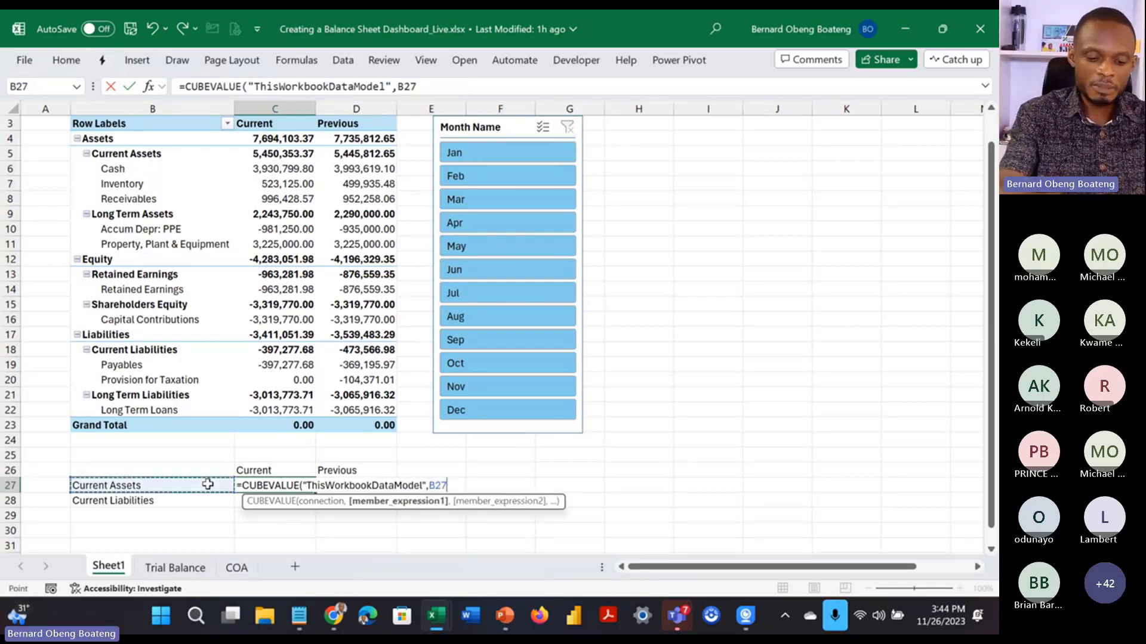
pyautogui.press('F4')
pyautogui.press('F4')
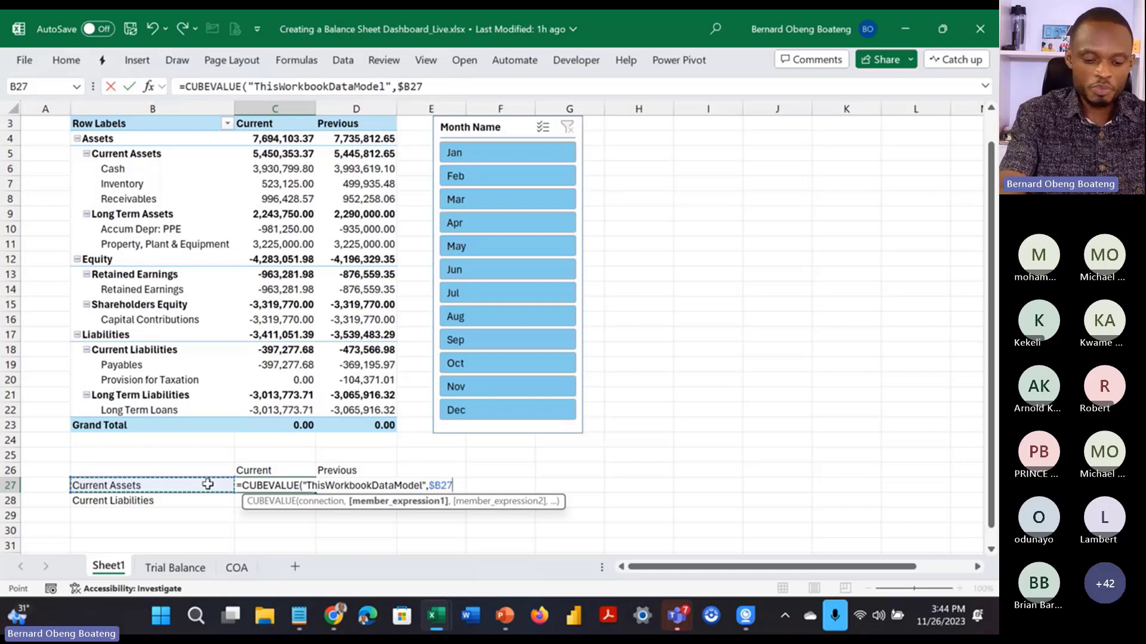
pyautogui.write(',')
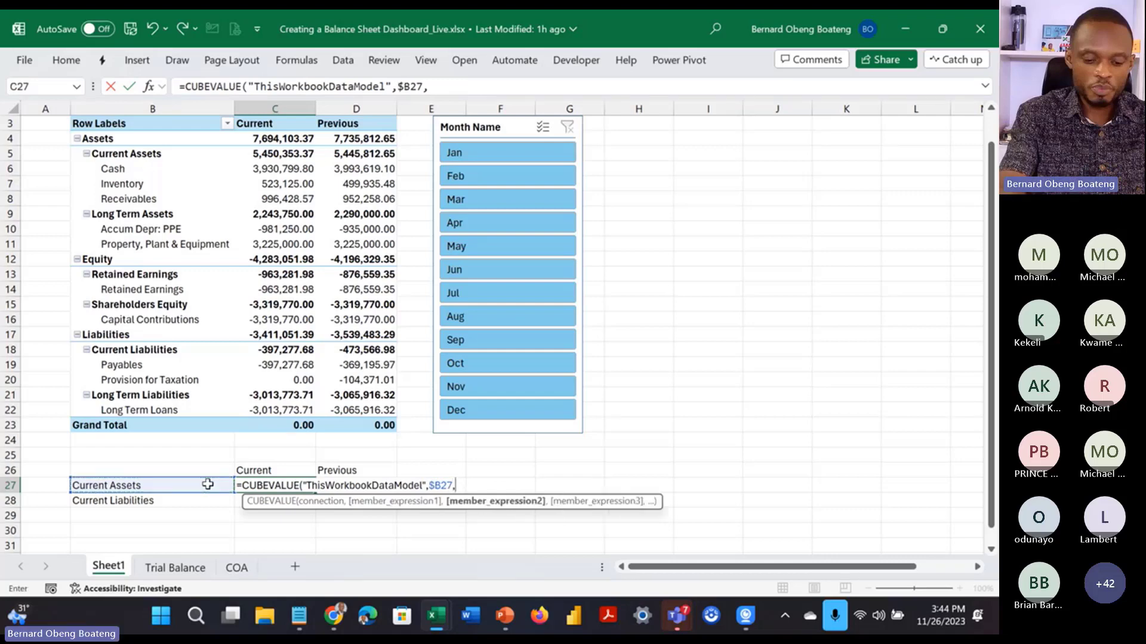
pyautogui.click(249, 471)
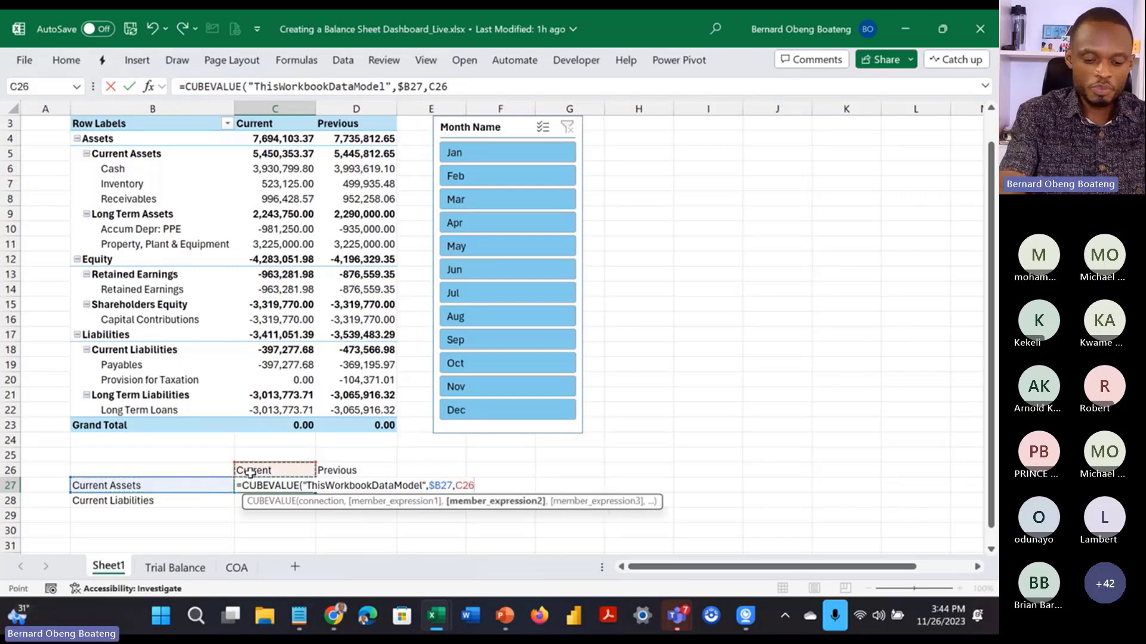
pyautogui.press('F4')
pyautogui.press('F4')
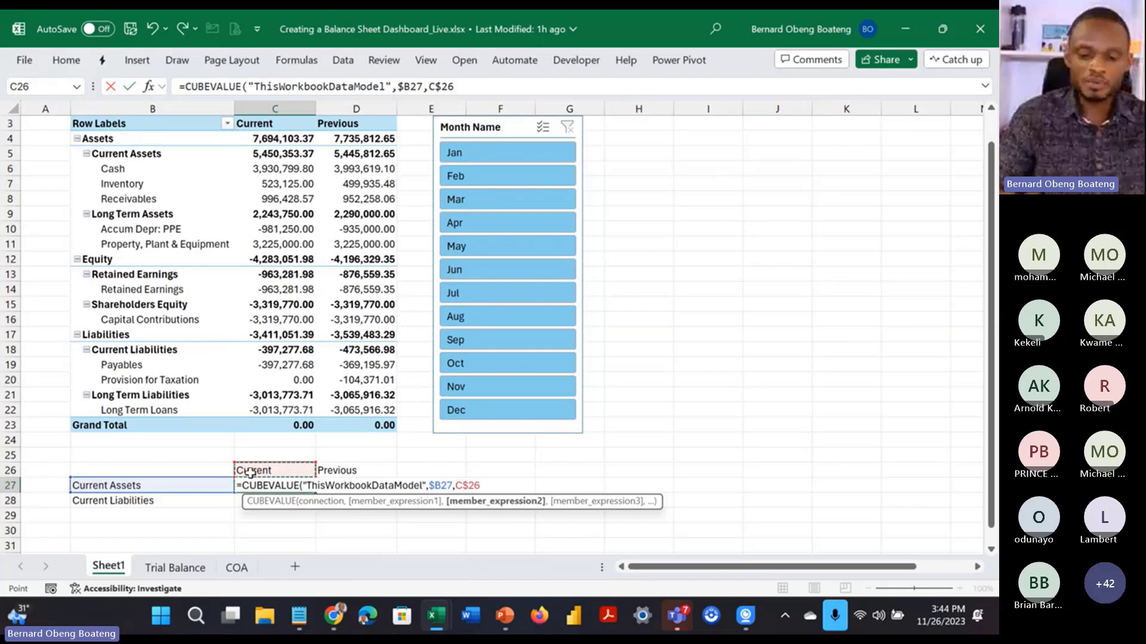
# Step: Complete the C27 formula with Slicer_Month_Name as the third member expression, and filter the month slicer to Mar
pyautogui.write(',sl')
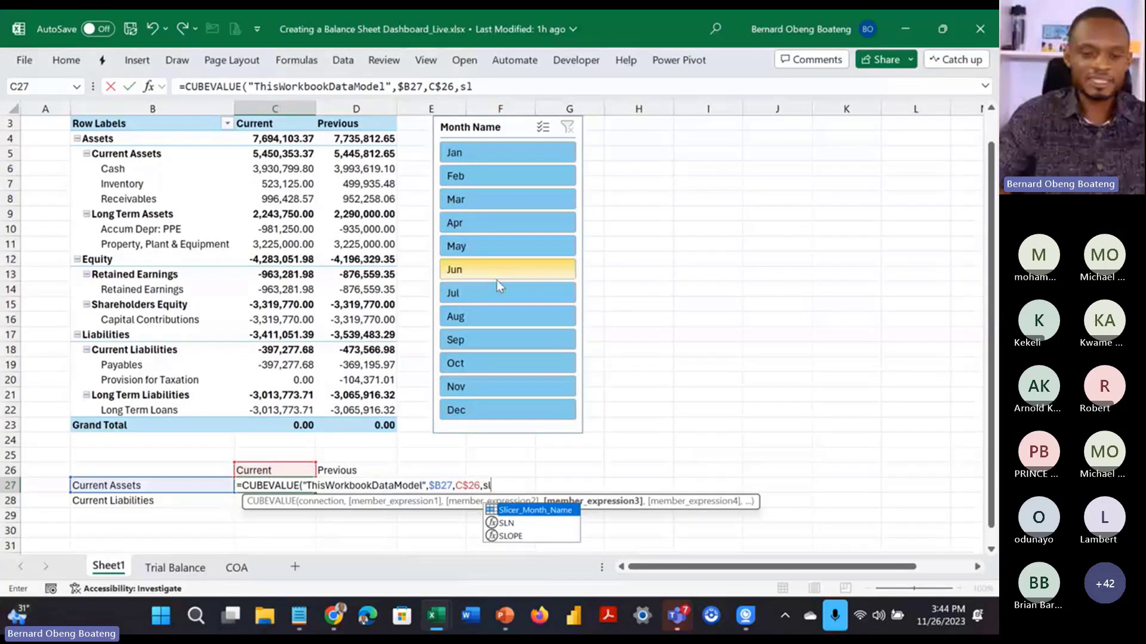
pyautogui.press('Tab')
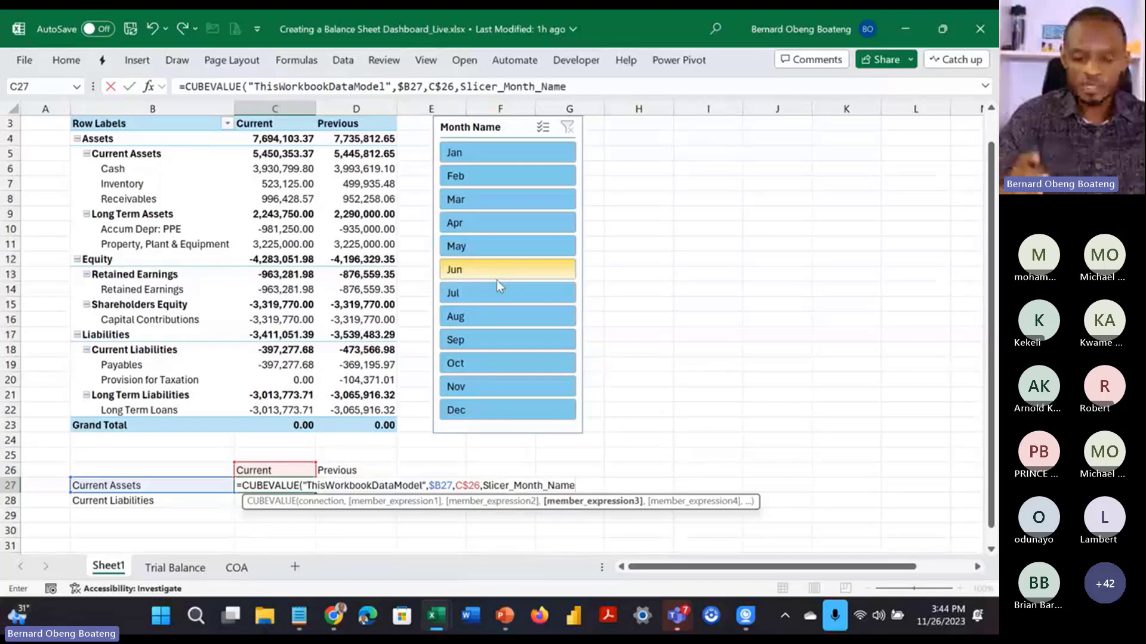
pyautogui.write(')')
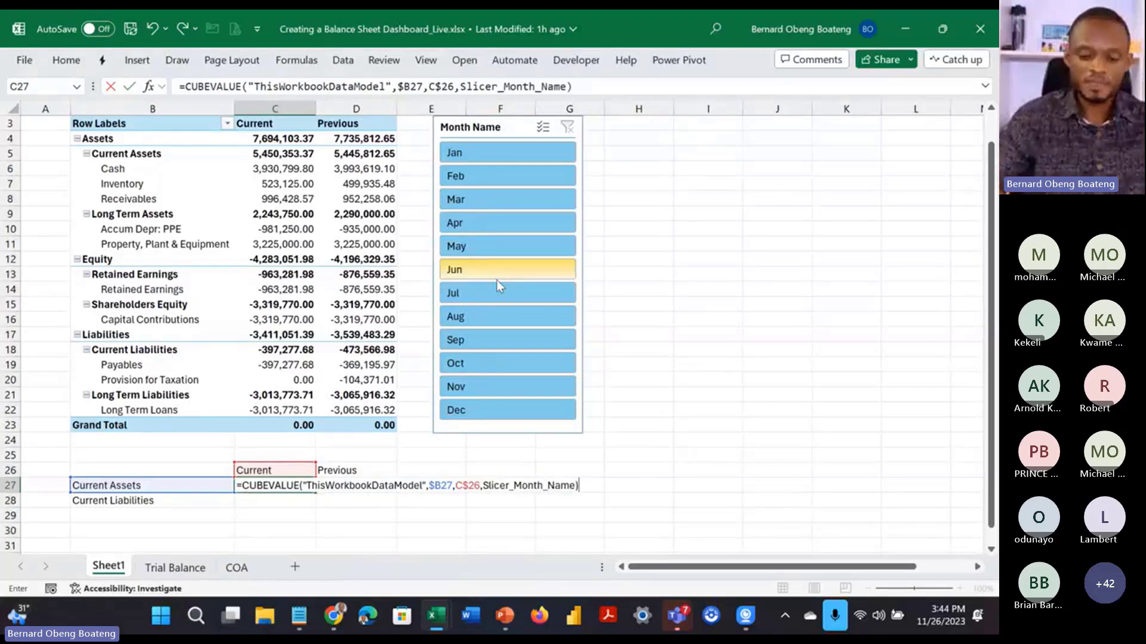
pyautogui.press('Return')
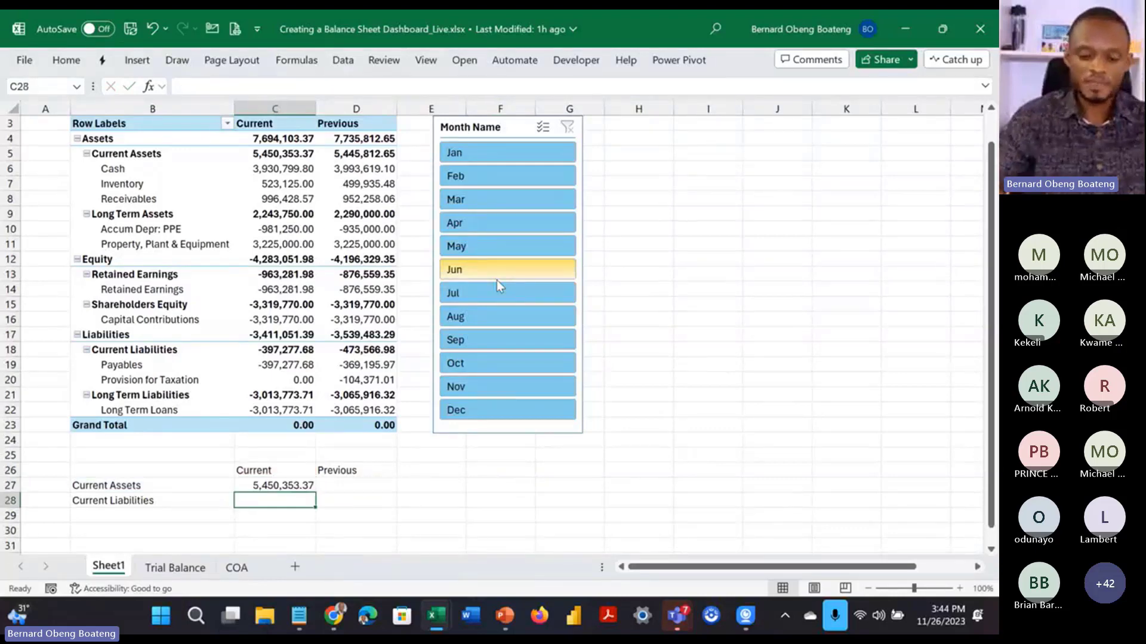
pyautogui.click(269, 154)
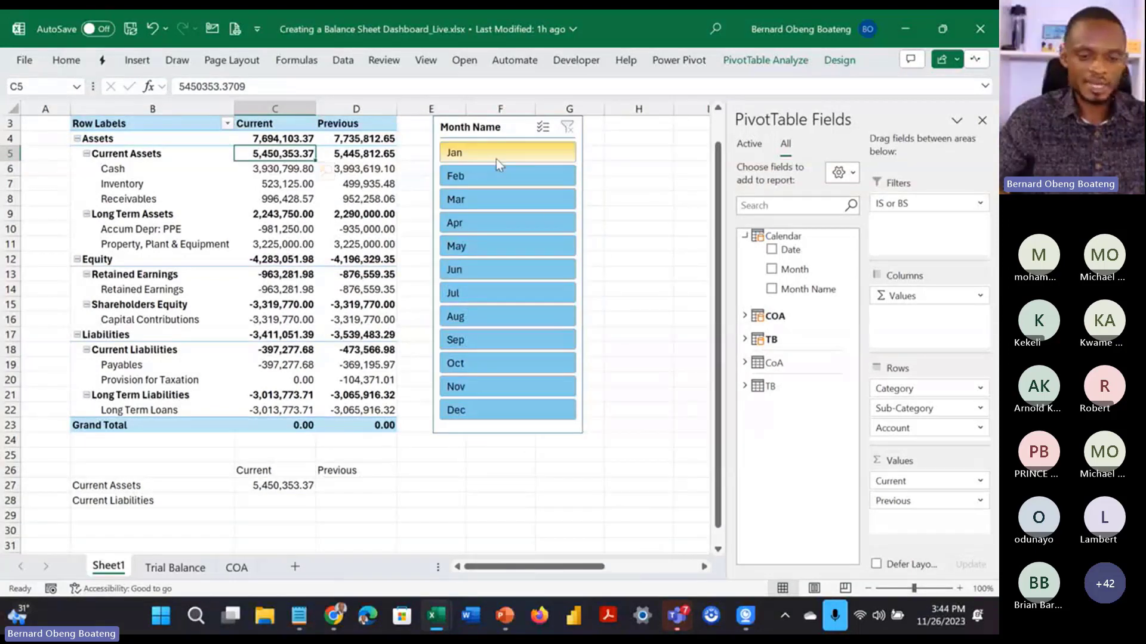
pyautogui.click(492, 192)
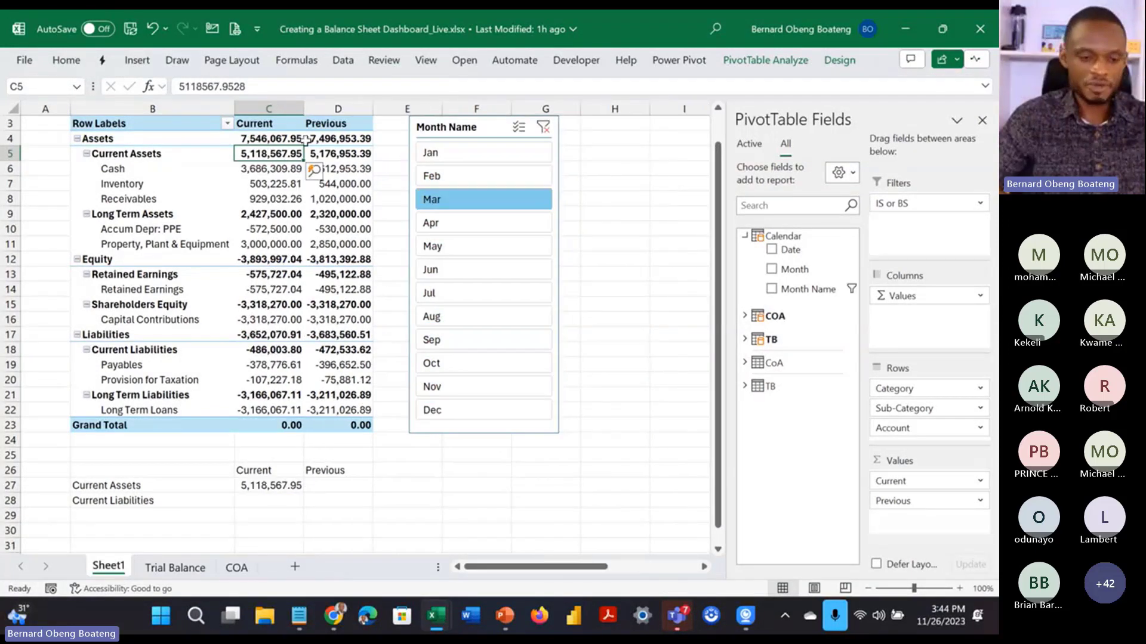
# Step: Fill the CUBEVALUE formula from C27 across to D27 and down to row 28
pyautogui.click(263, 488)
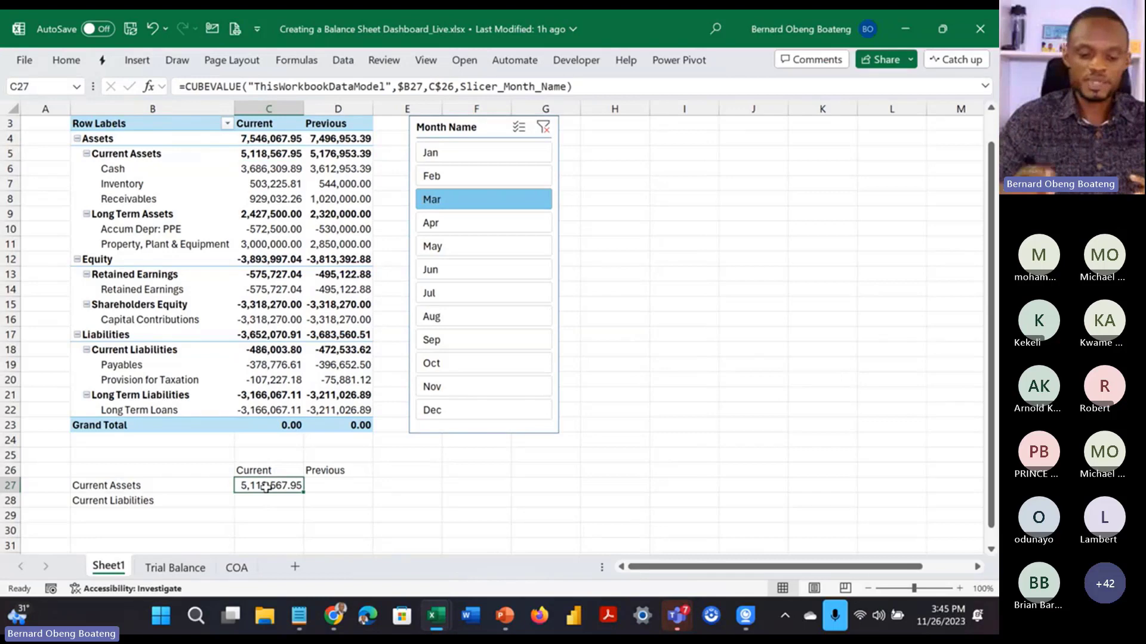
pyautogui.hotkey('shift', 'Right')
pyautogui.hotkey('ctrl', 'r')
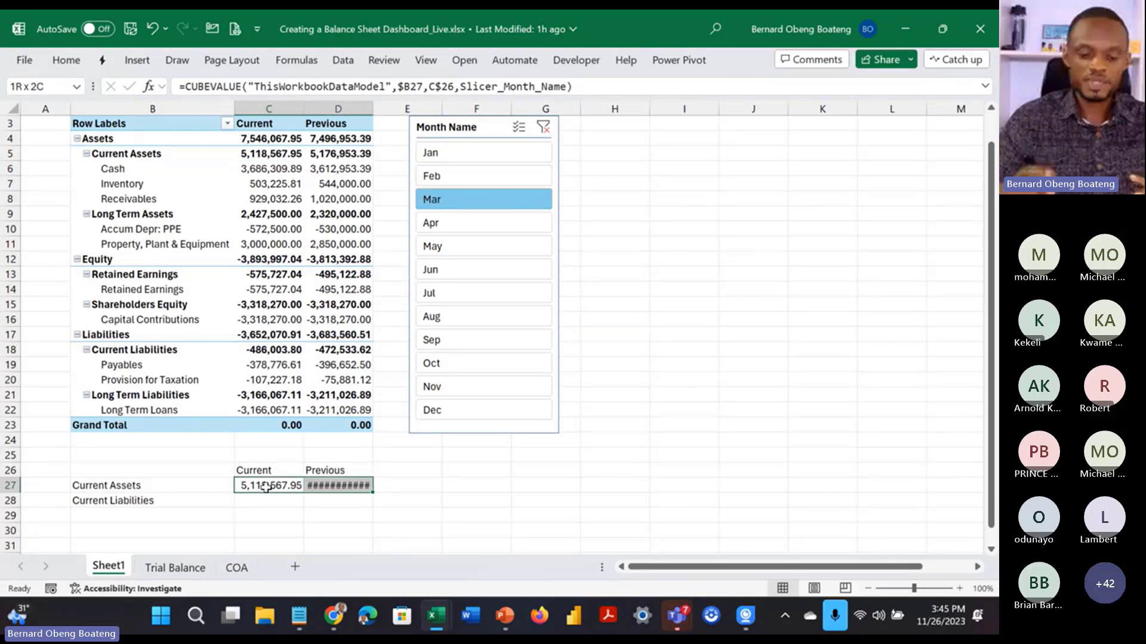
pyautogui.hotkey('shift', 'Down')
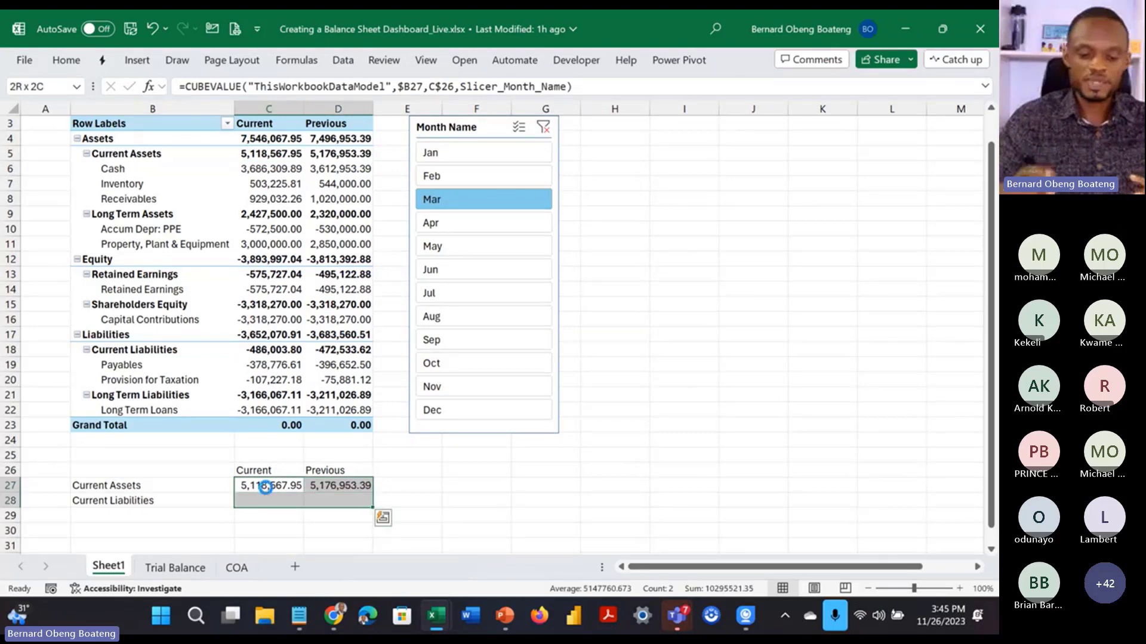
pyautogui.hotkey('ctrl', 'd')
# Step: Label cell B29 "Working Capital" and enter =SUM(C27:C28) in C29
pyautogui.click(165, 512)
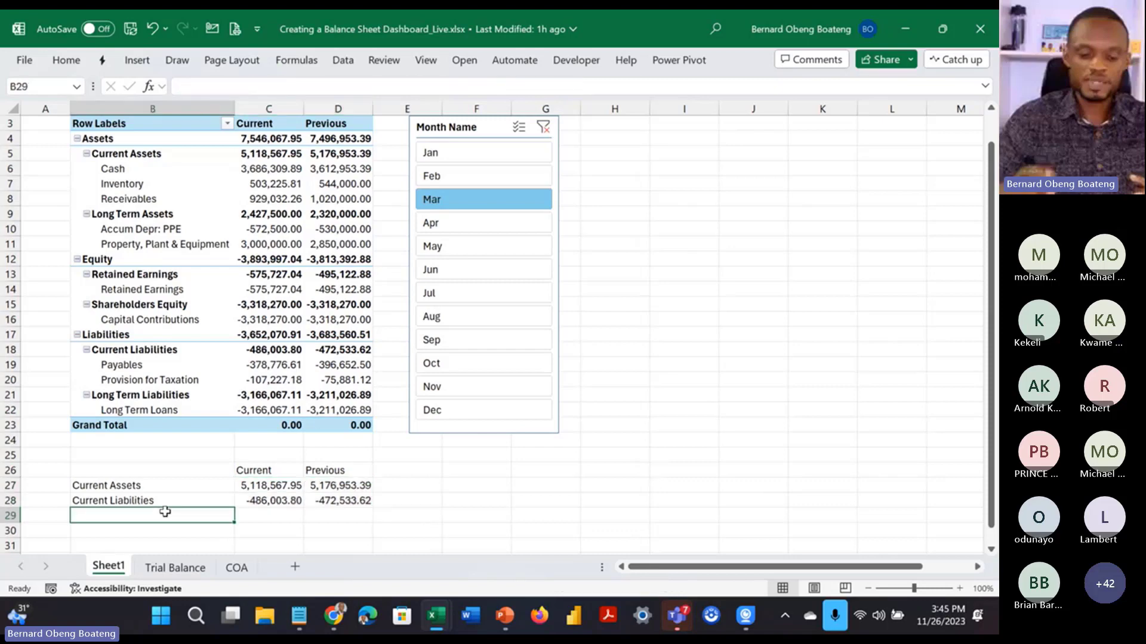
pyautogui.write('Worki')
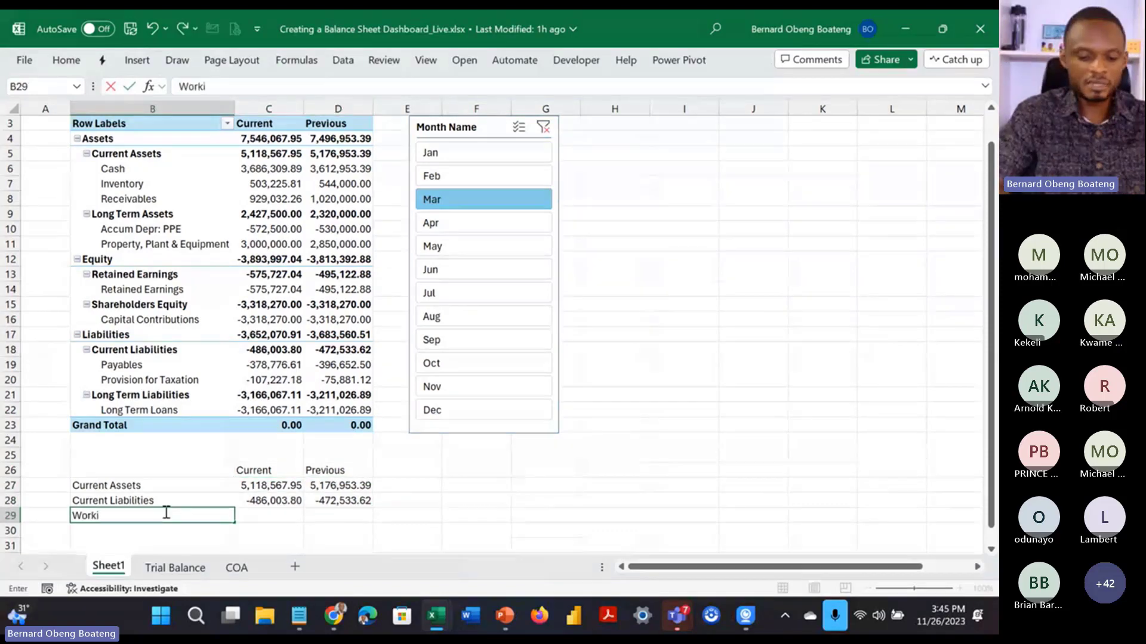
pyautogui.write('ng Capital')
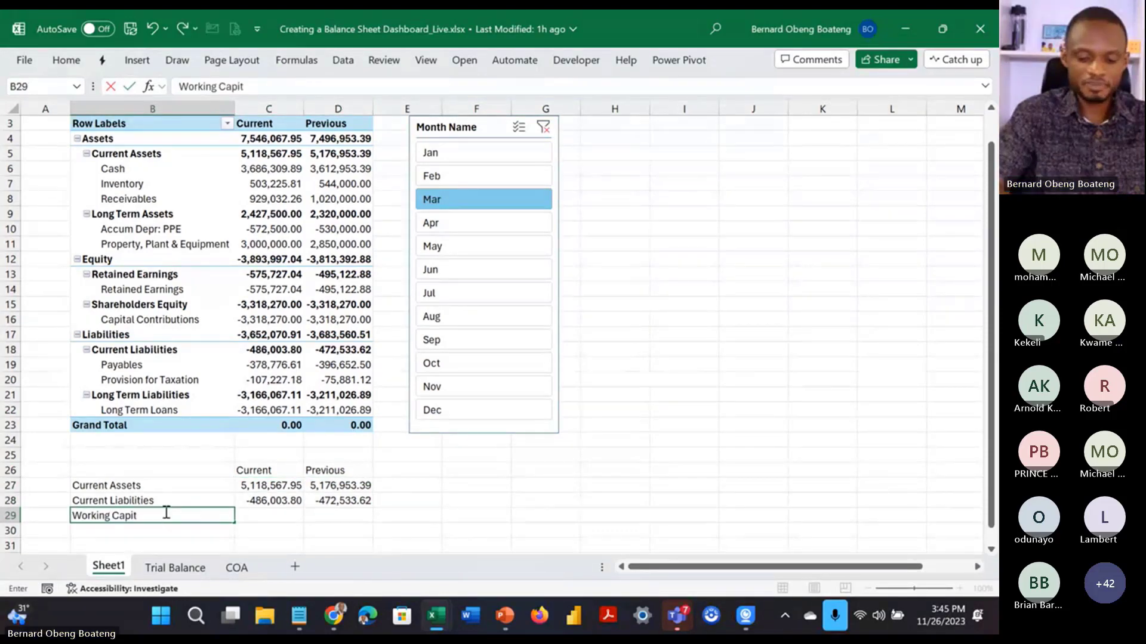
pyautogui.press('Tab')
pyautogui.hotkey('alt', '=')
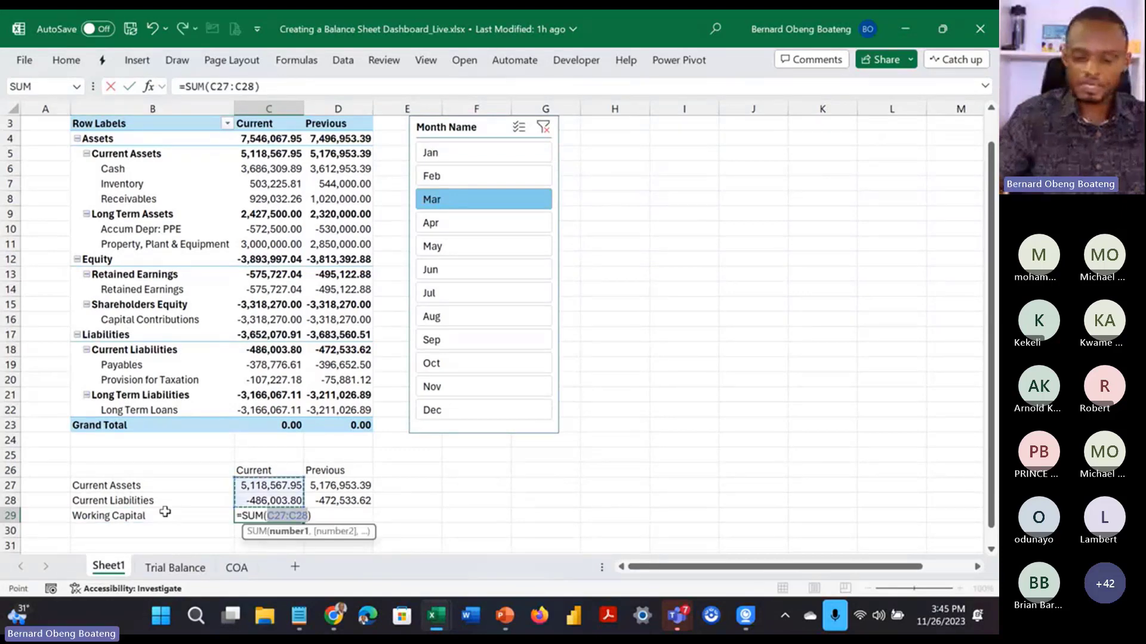
pyautogui.press('Return')
# Step: Fill the Working Capital sum from cell C29 across into D29
pyautogui.press('Up')
pyautogui.press('Right')
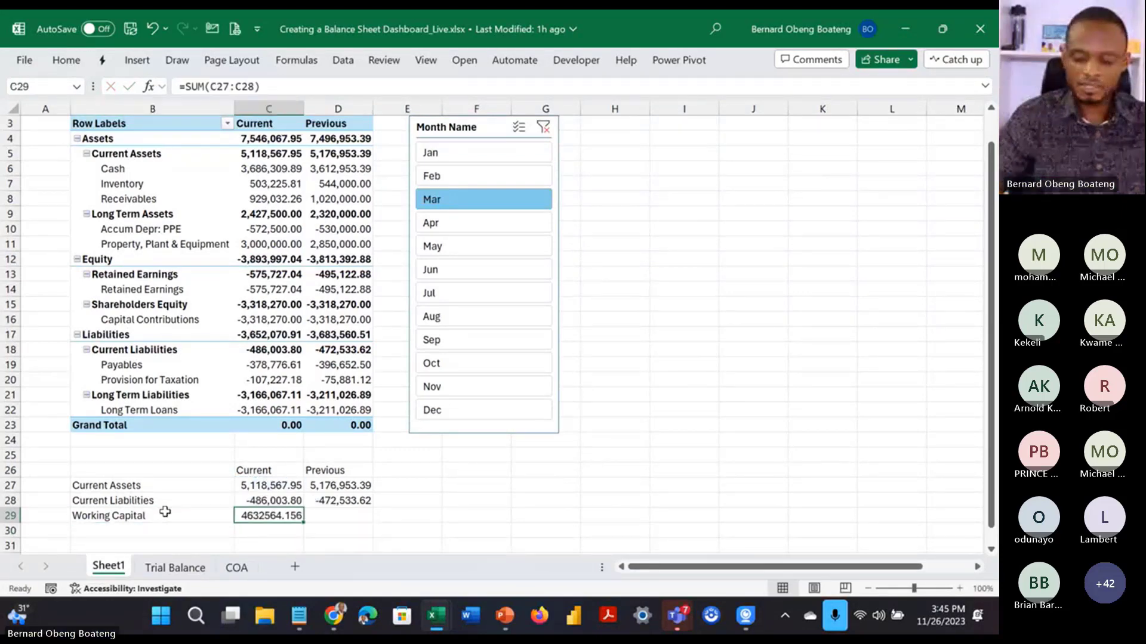
pyautogui.hotkey('shift', 'Right')
pyautogui.hotkey('ctrl', 'r')
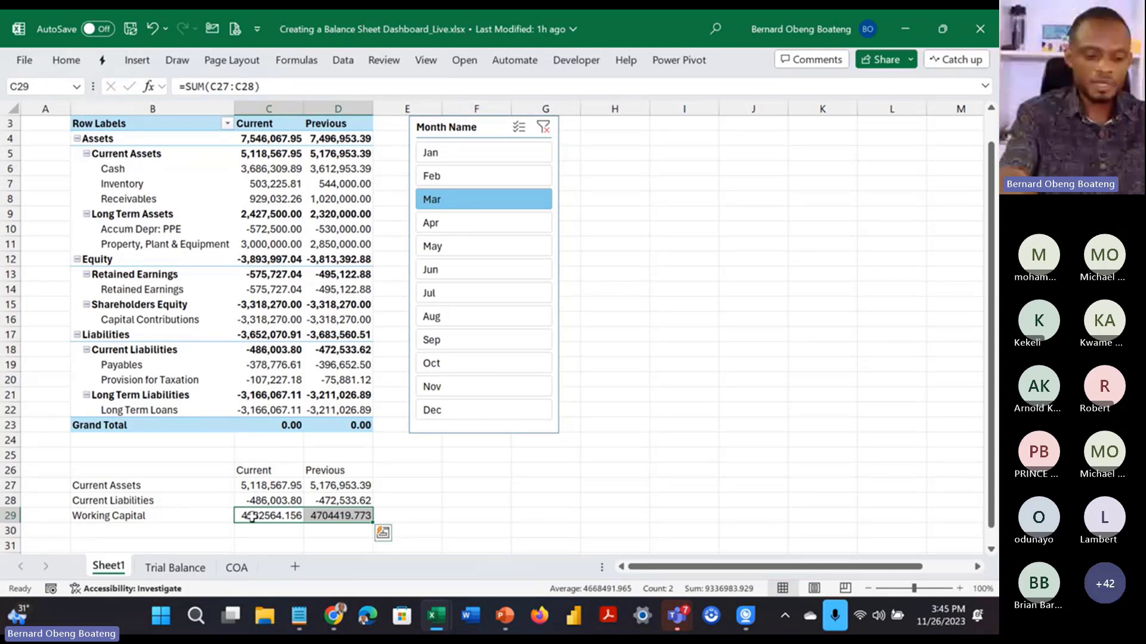
# Step: Format the Working Capital values in C29:D29 as numbers with thousands separators and two decimals
pyautogui.hotkey('ctrl', 'shift', '1')
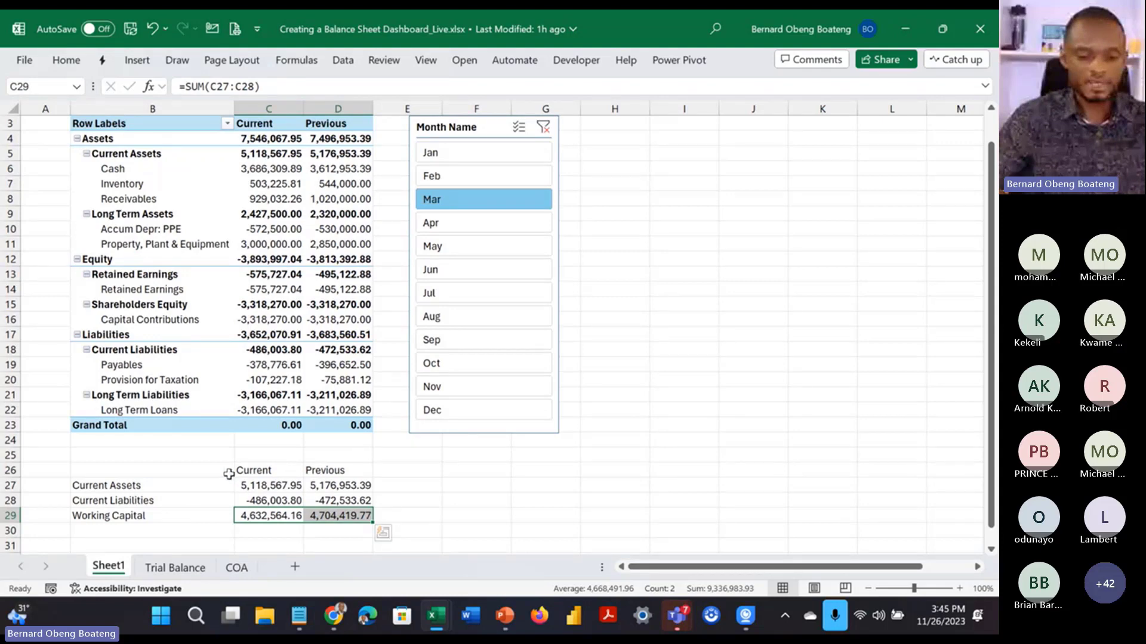
# Step: Examine the Working Capital chart on the practice workbook's Dashboard sheet and the Working Capital Ratio formula on its Calculation sheet
pyautogui.hotkey('alt', 'Tab')
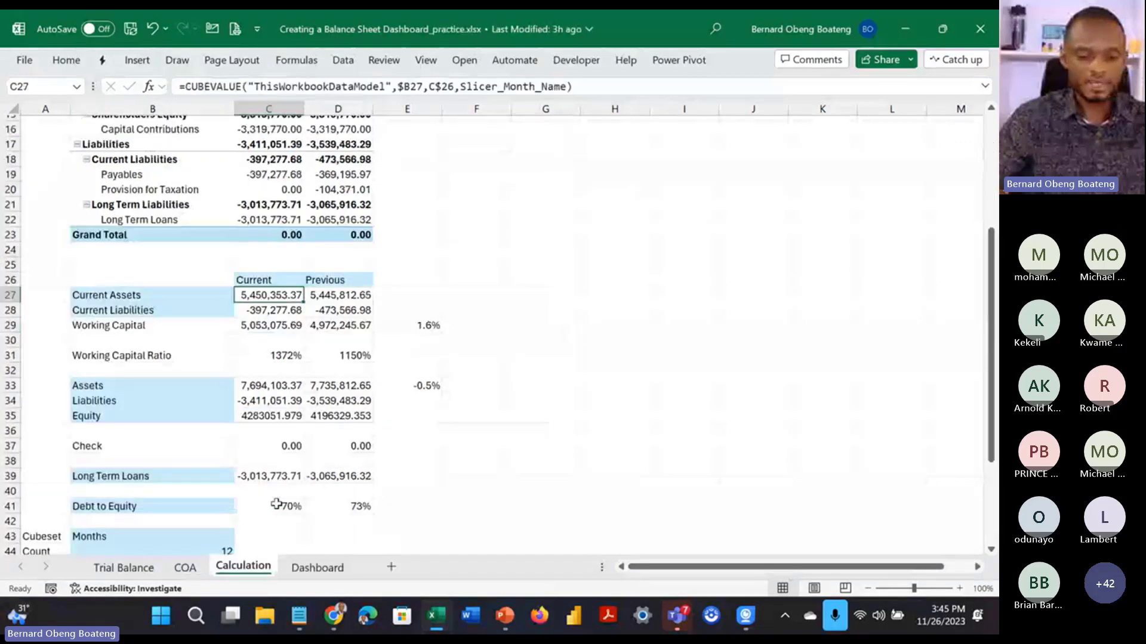
pyautogui.click(315, 569)
pyautogui.moveTo(517, 457)
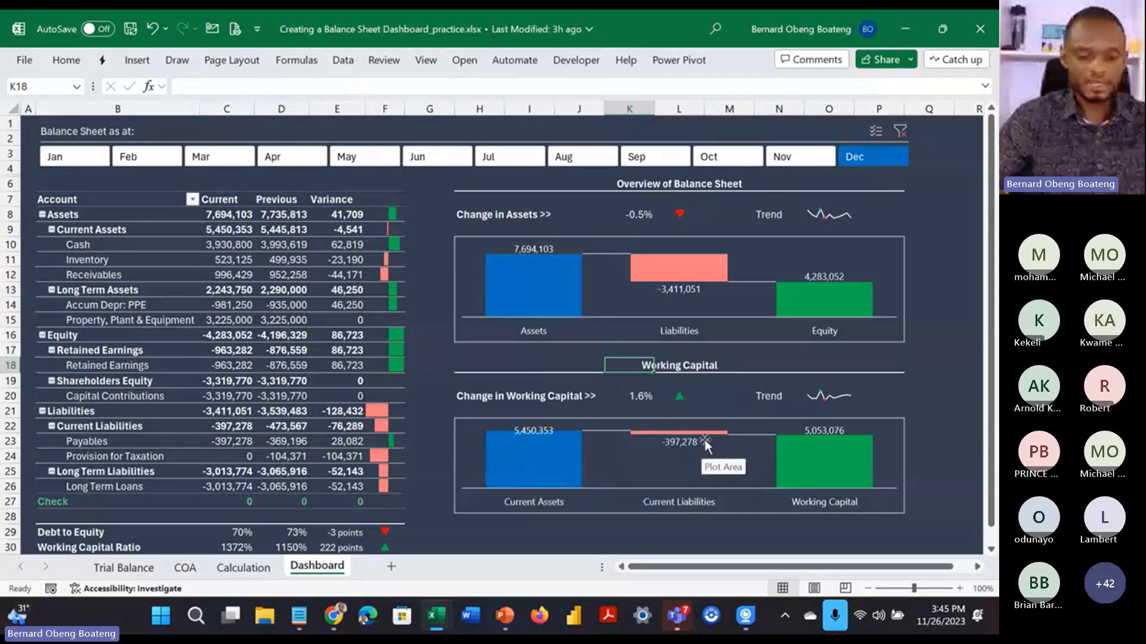
pyautogui.moveTo(862, 461)
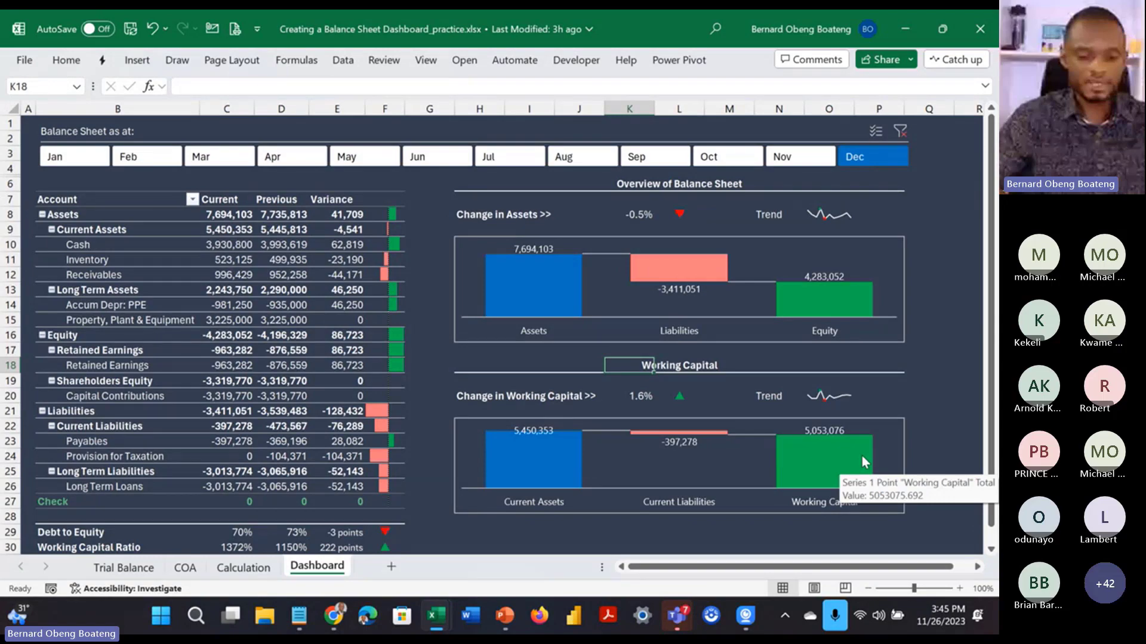
pyautogui.hotkey('alt', 'Tab')
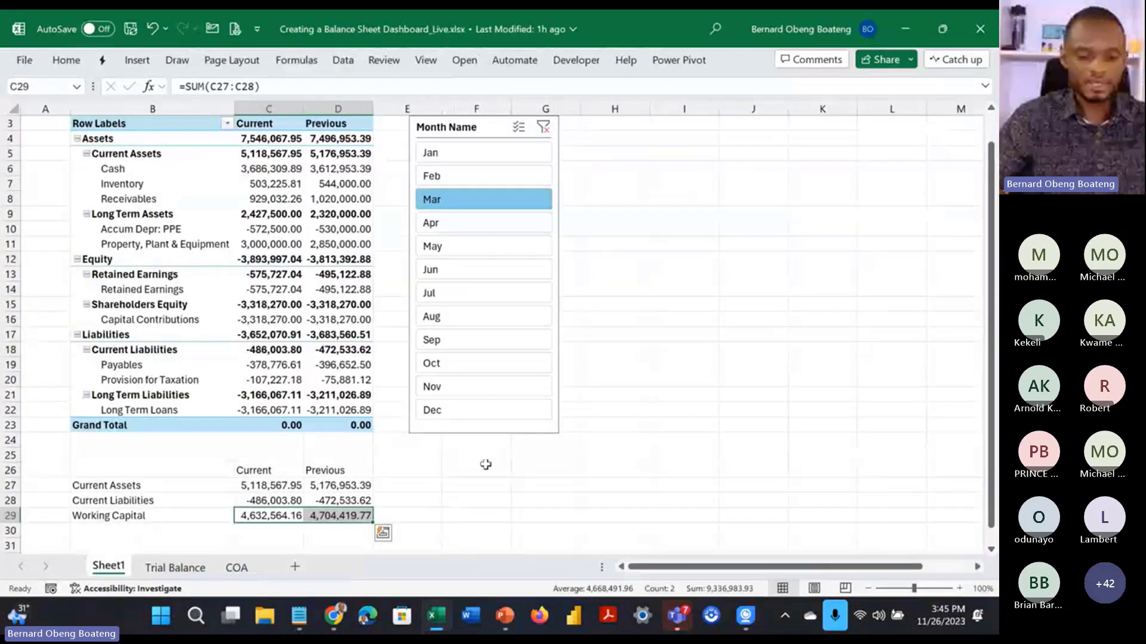
pyautogui.hotkey('alt', 'Tab')
pyautogui.click(244, 568)
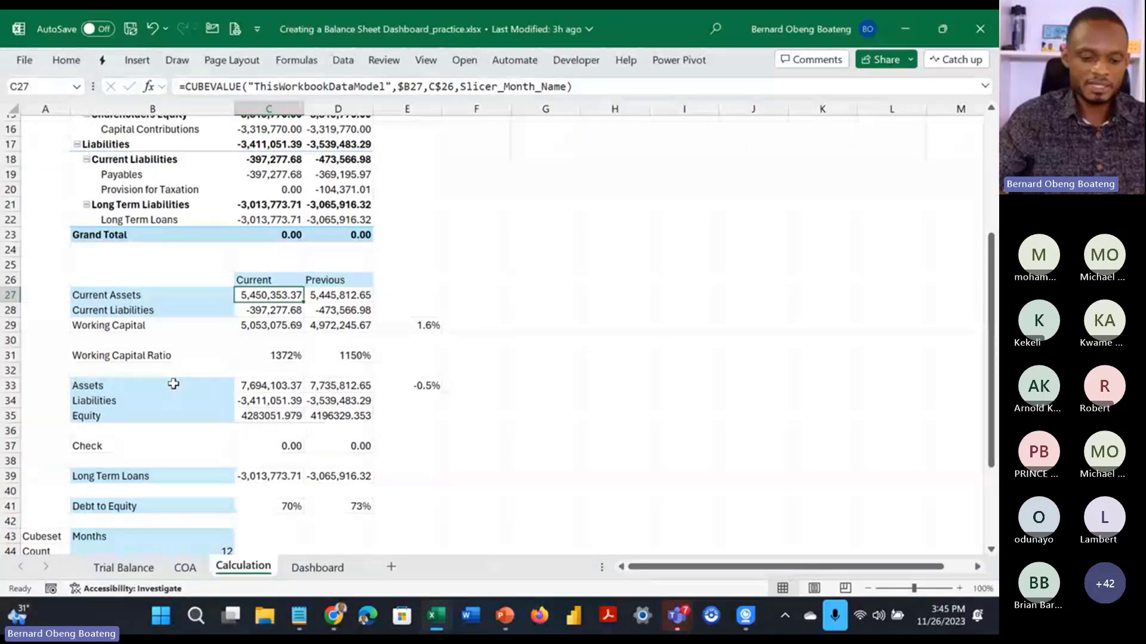
pyautogui.click(253, 355)
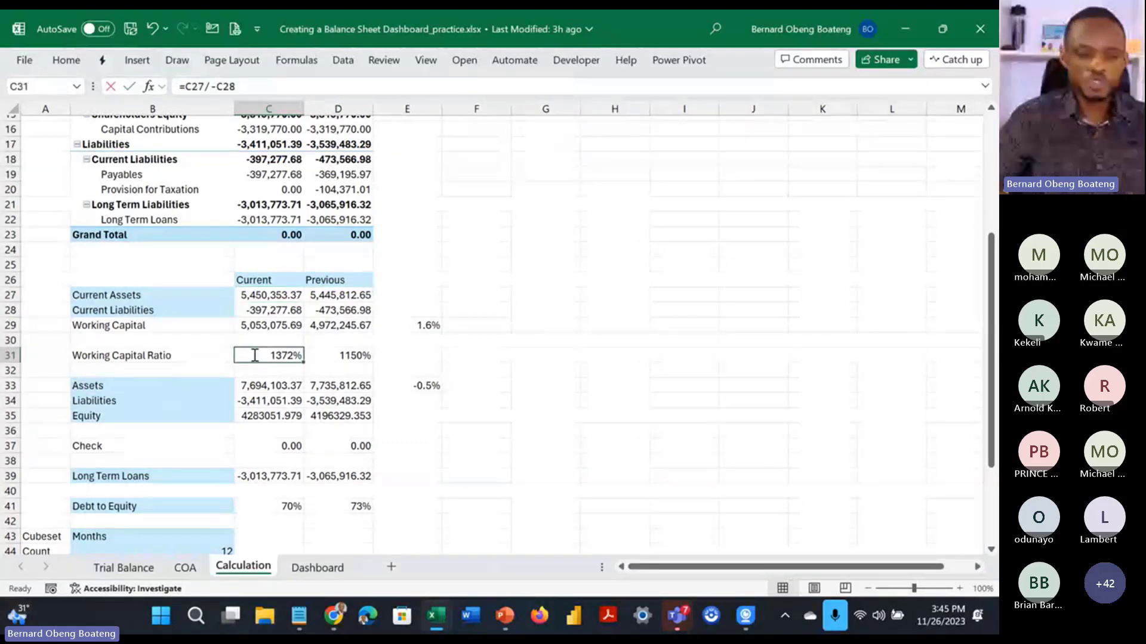
pyautogui.doubleClick(254, 355)
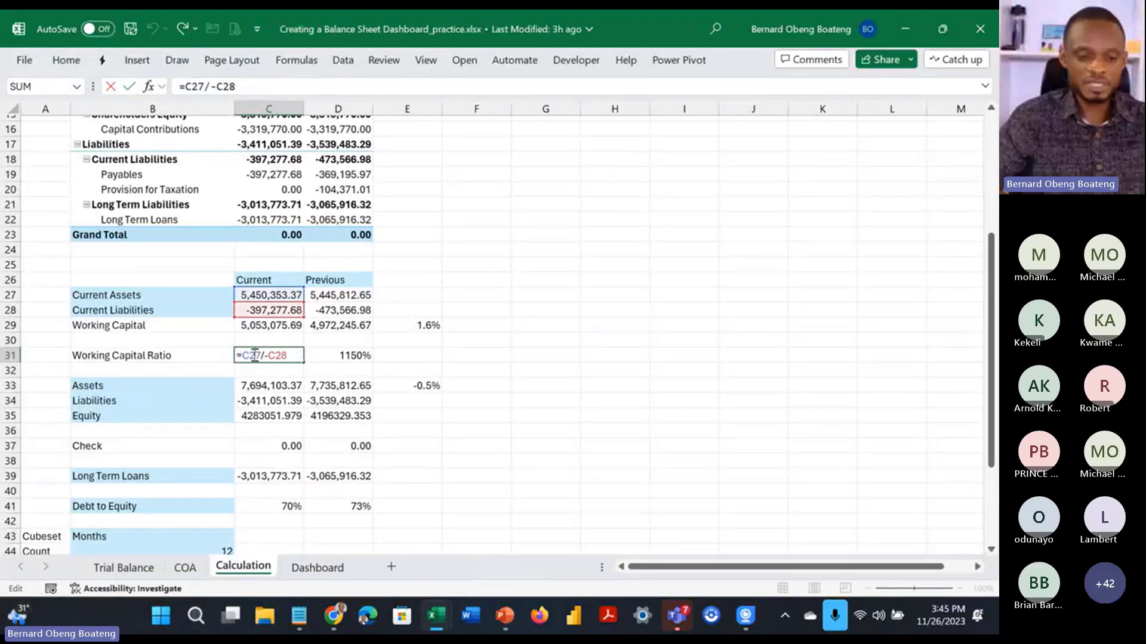
pyautogui.hotkey('ctrl', 'Return')
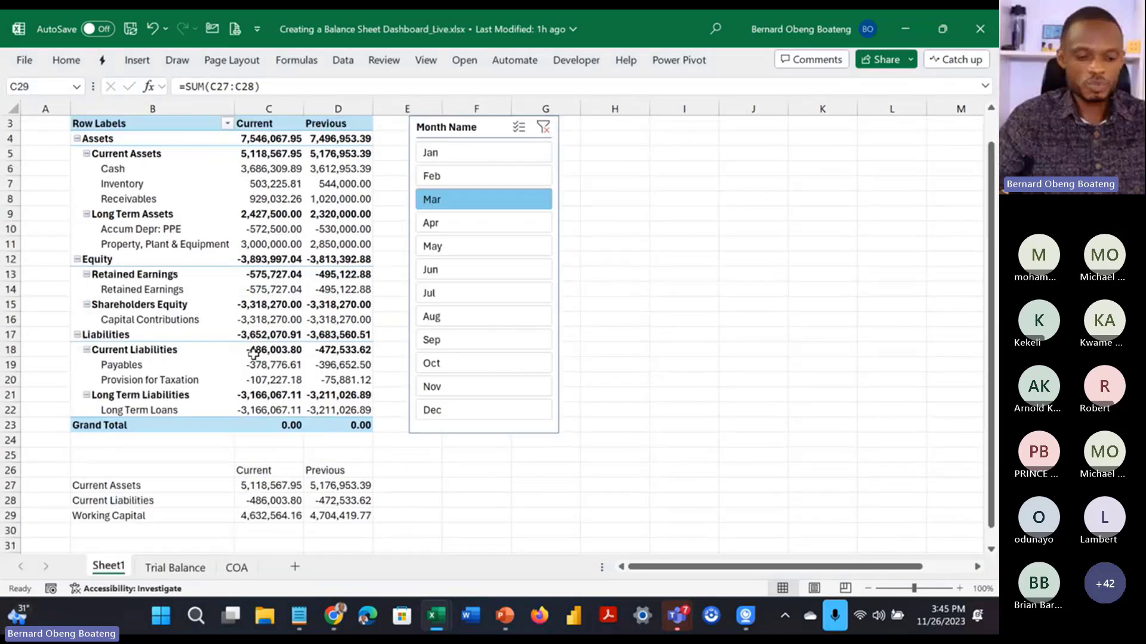
pyautogui.hotkey('shift', 'Right')
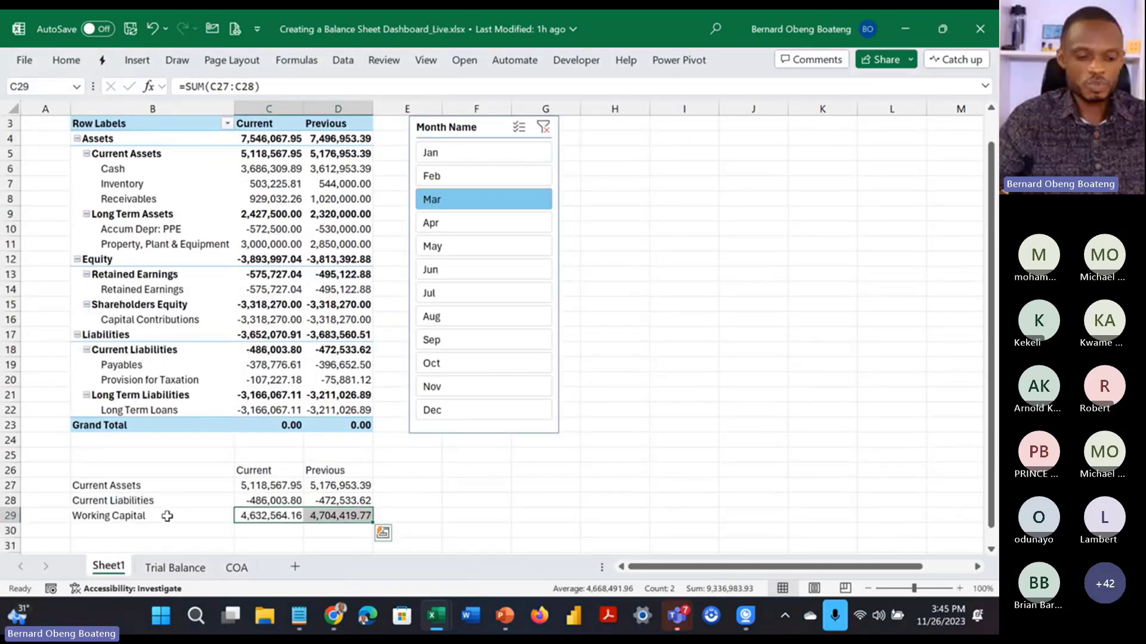
# Step: Label cell B31 of Sheet1 in the live workbook "Working Capital Ratio"
pyautogui.click(166, 545)
pyautogui.scroll(-1, 166, 540)
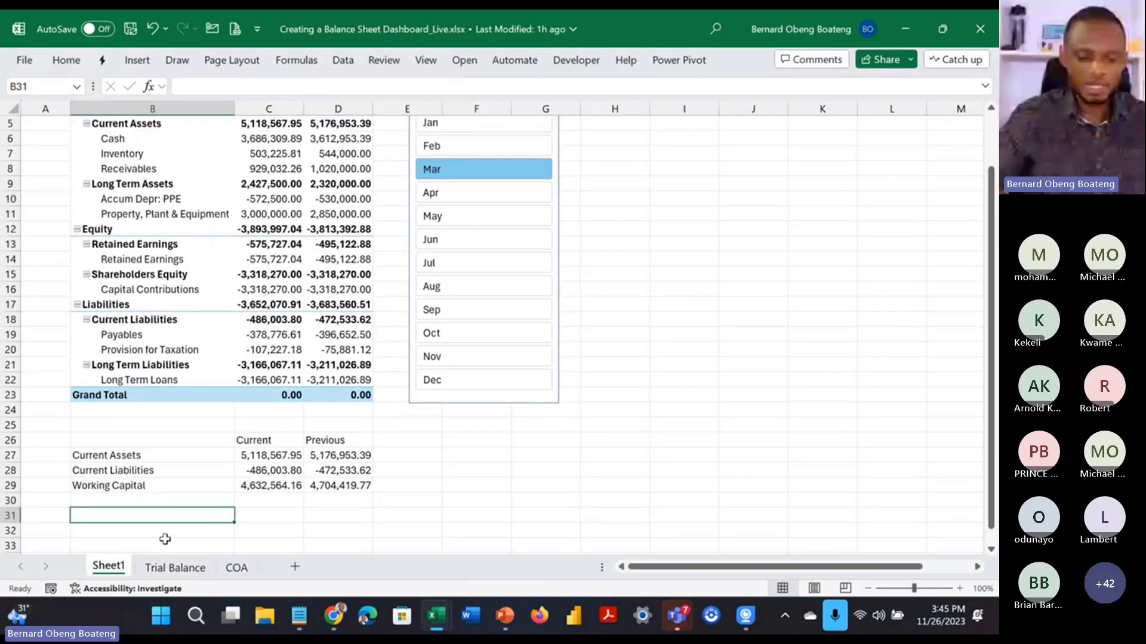
pyautogui.write('Workio')
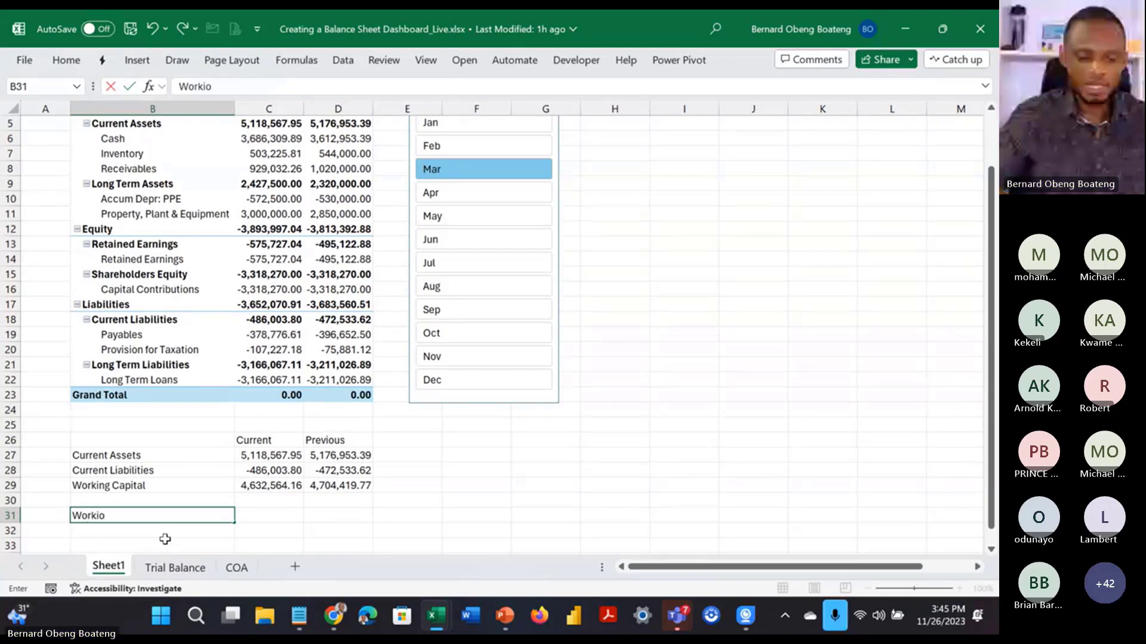
pyautogui.write('g Capital Ratio')
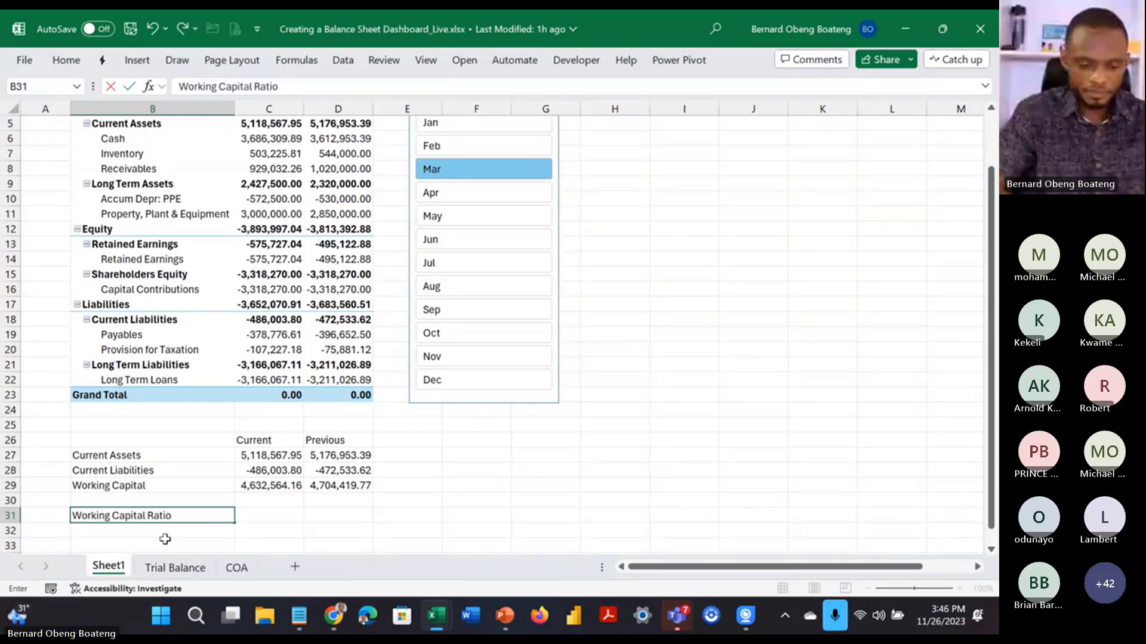
pyautogui.press('Tab')
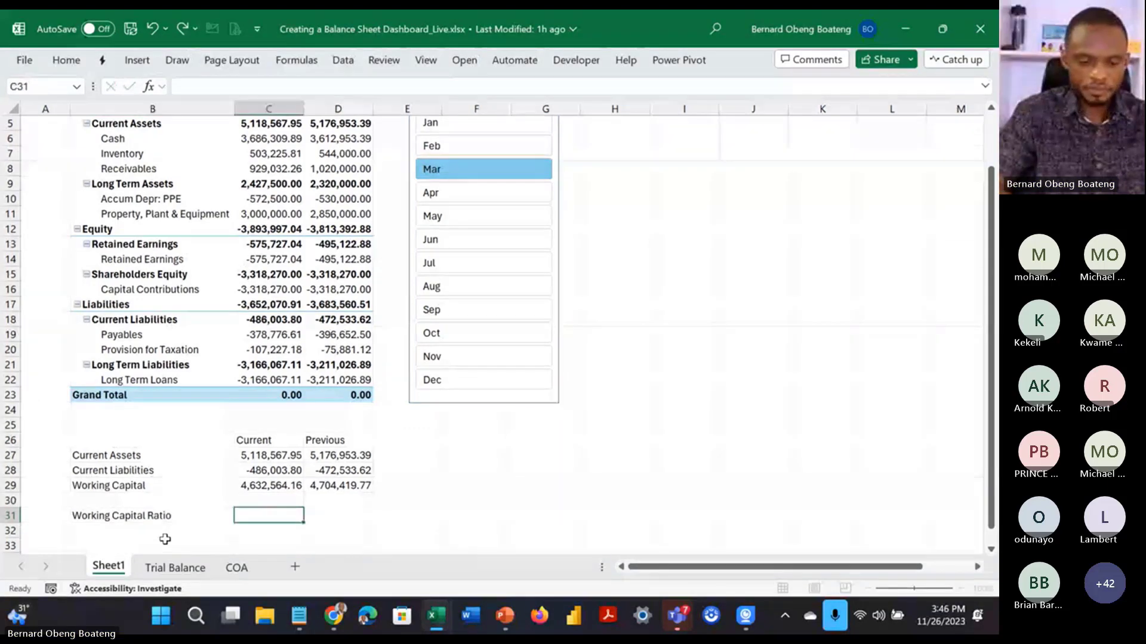
# Step: Enter =C27/-C28 in C31 to divide current assets by the sign-reversed current liabilities
pyautogui.write('=')
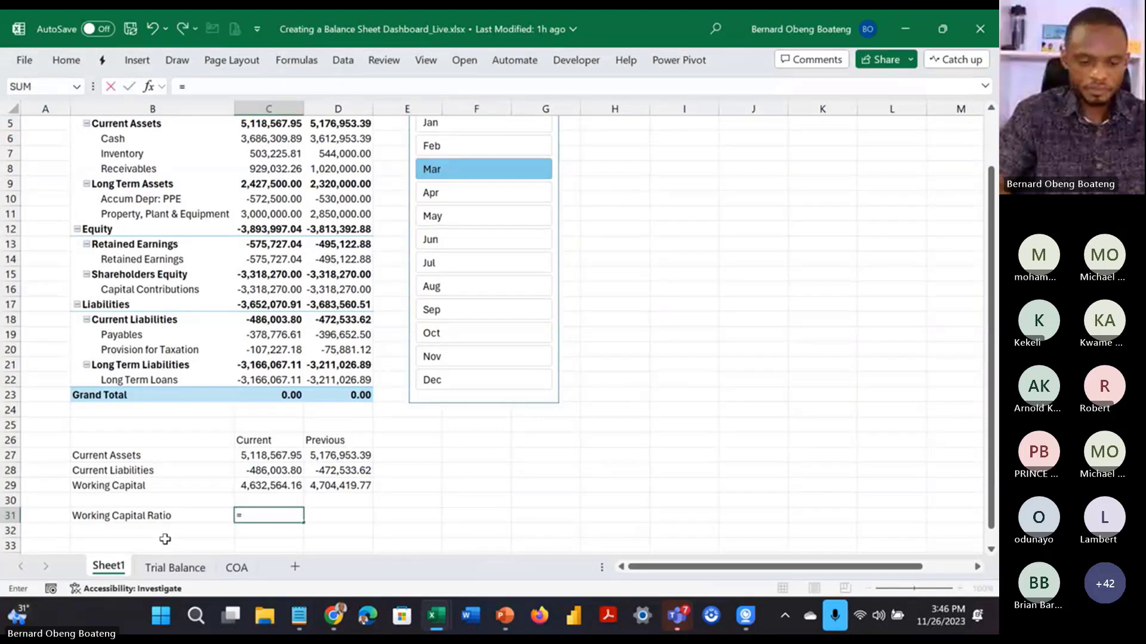
pyautogui.press('Up')
pyautogui.press('Up')
pyautogui.press('Up')
pyautogui.press('Up')
pyautogui.write('/')
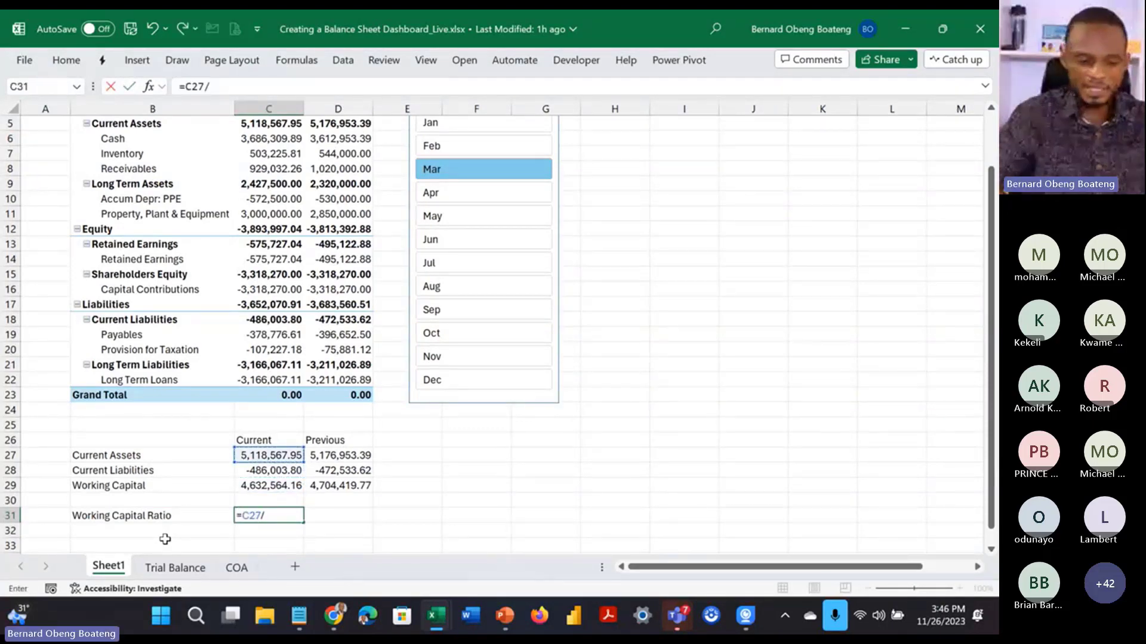
pyautogui.click(272, 472)
pyautogui.press('Return')
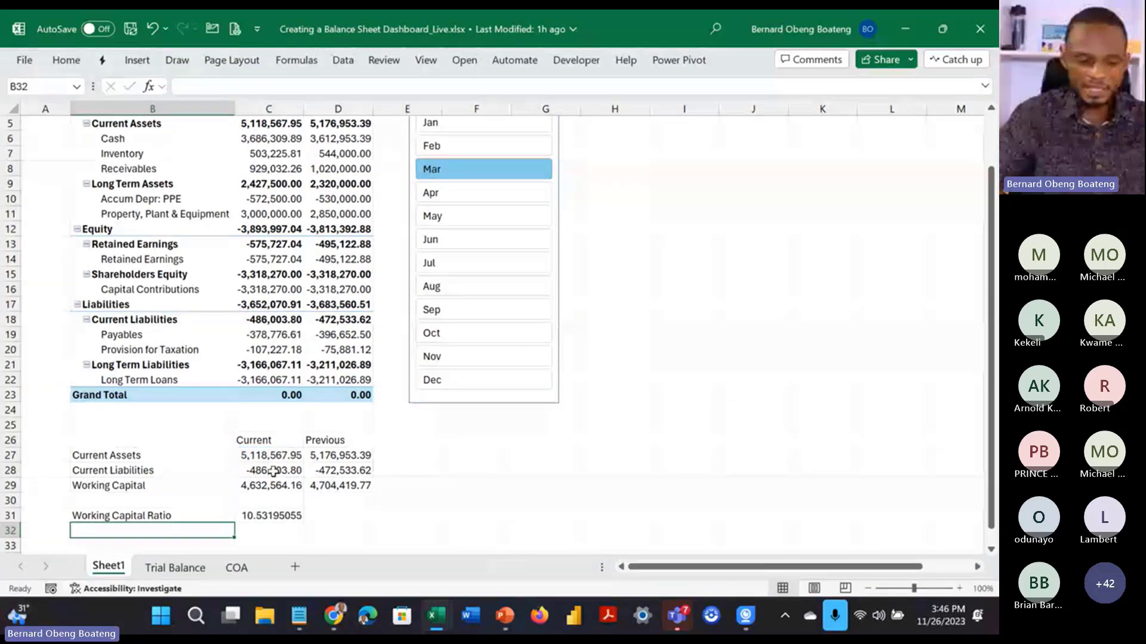
# Step: Fill the Working Capital Ratio formula from C31 across into D31 and format both cells as percentages
pyautogui.press('Up')
pyautogui.press('Right')
pyautogui.hotkey('shift', 'Right')
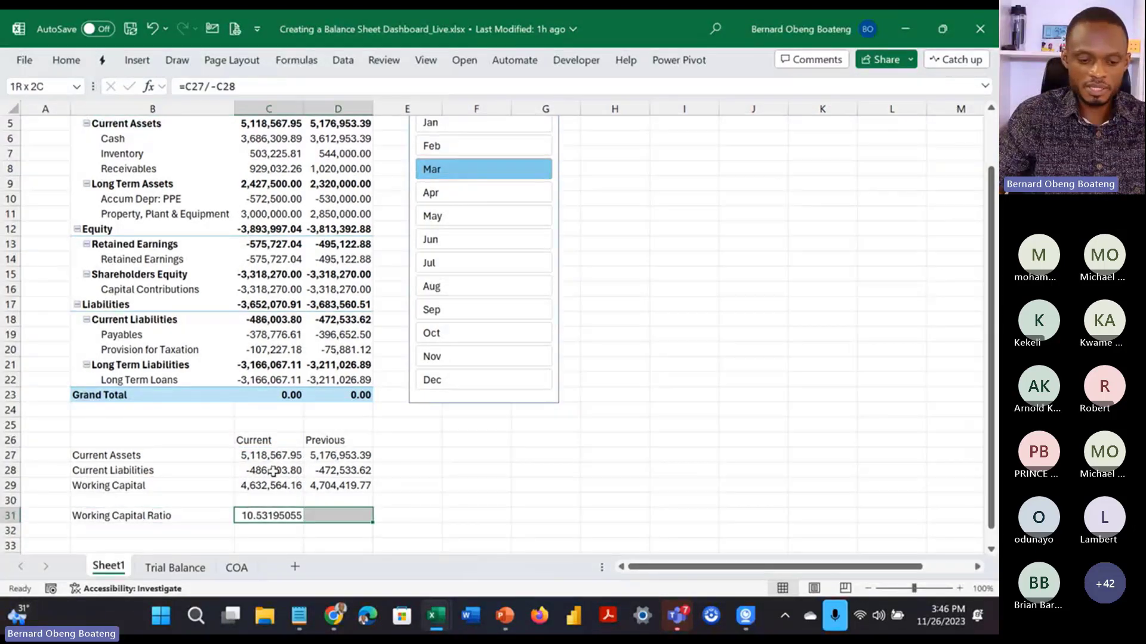
pyautogui.hotkey('ctrl', 'r')
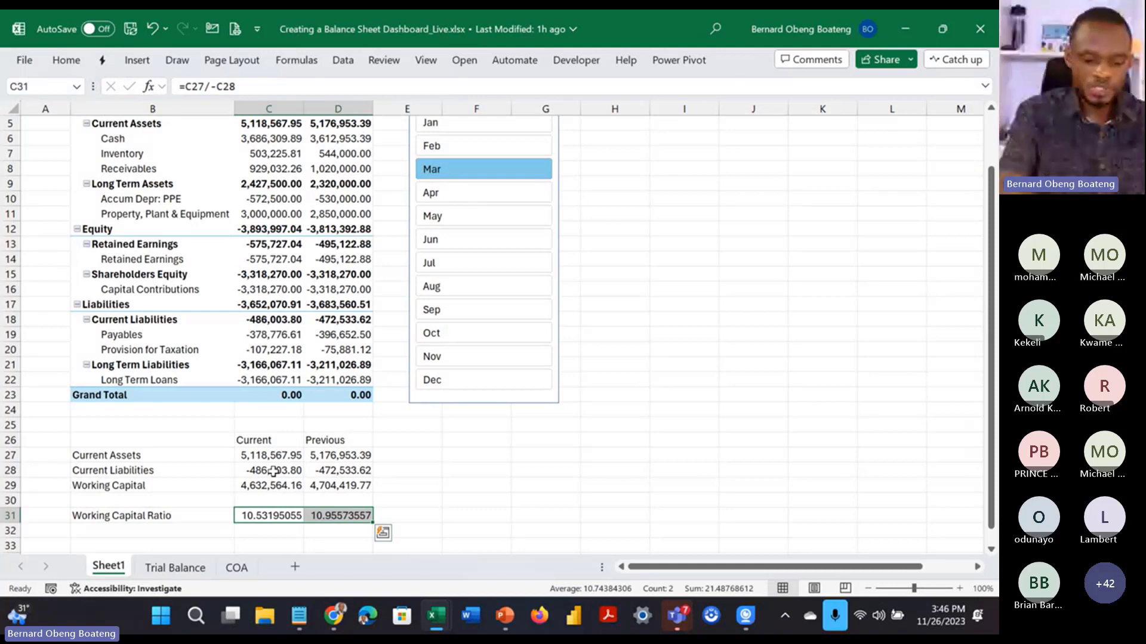
pyautogui.hotkey('ctrl', 'shift', '5')
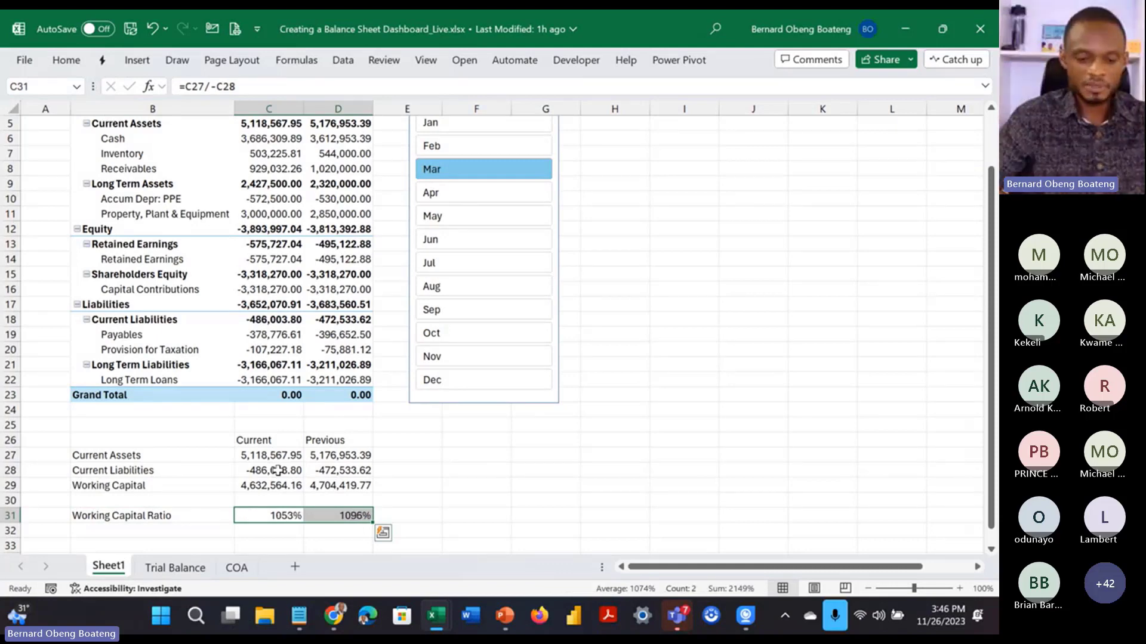
# Step: Check the ratio on the practice workbook's Calculation sheet, and filter the live workbook's month slicer to Dec for comparison
pyautogui.hotkey('alt', 'Tab')
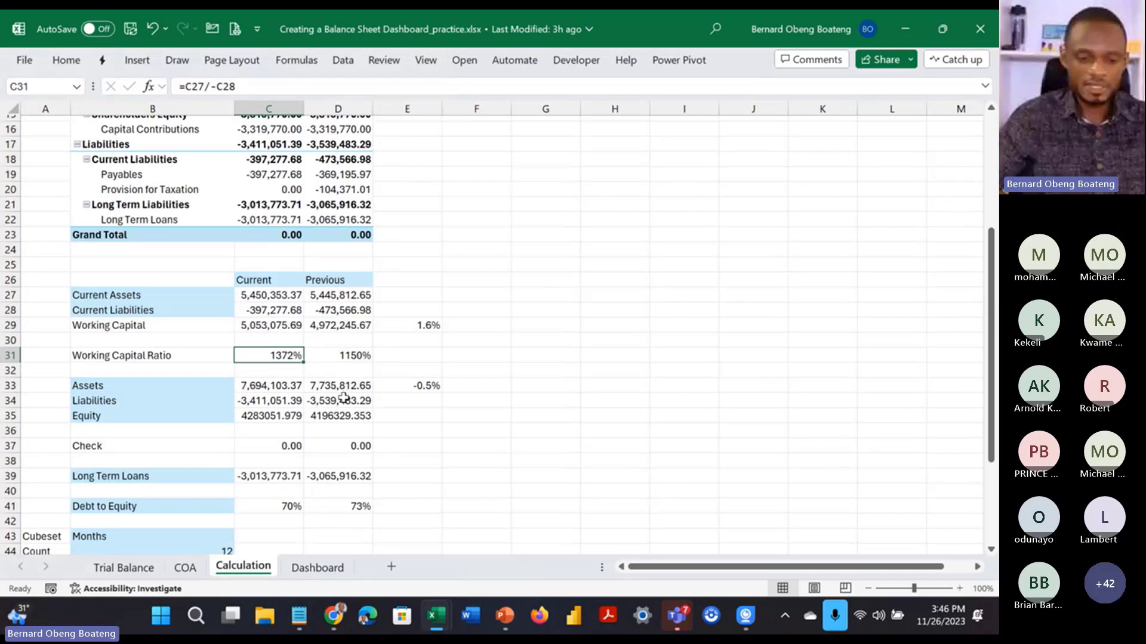
pyautogui.hotkey('alt', 'Tab')
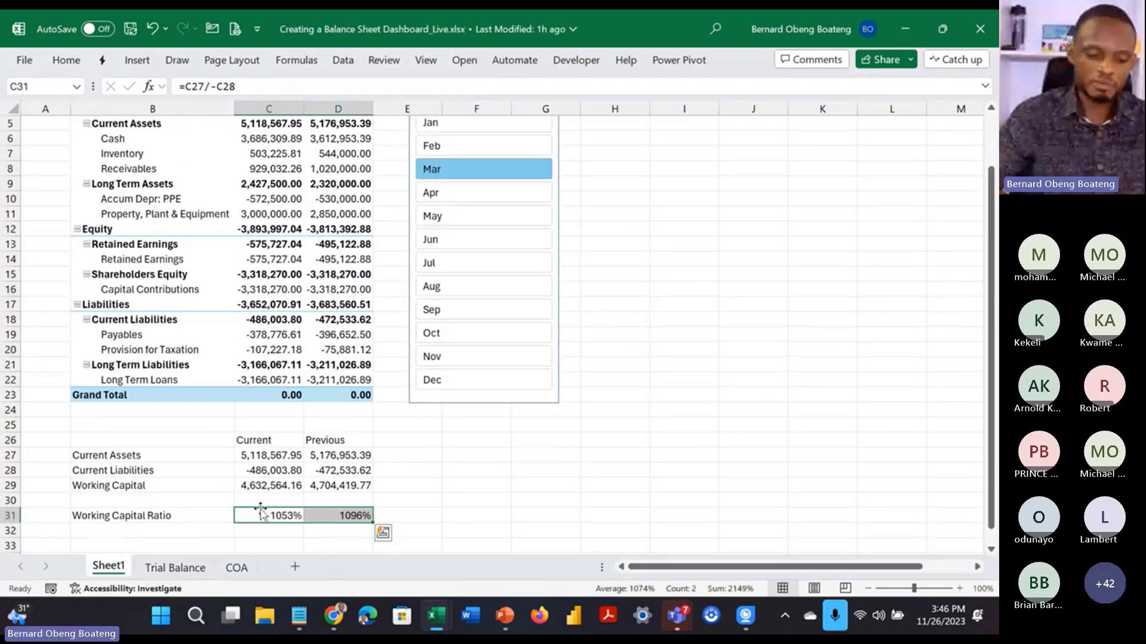
pyautogui.scroll(-1, 203, 500)
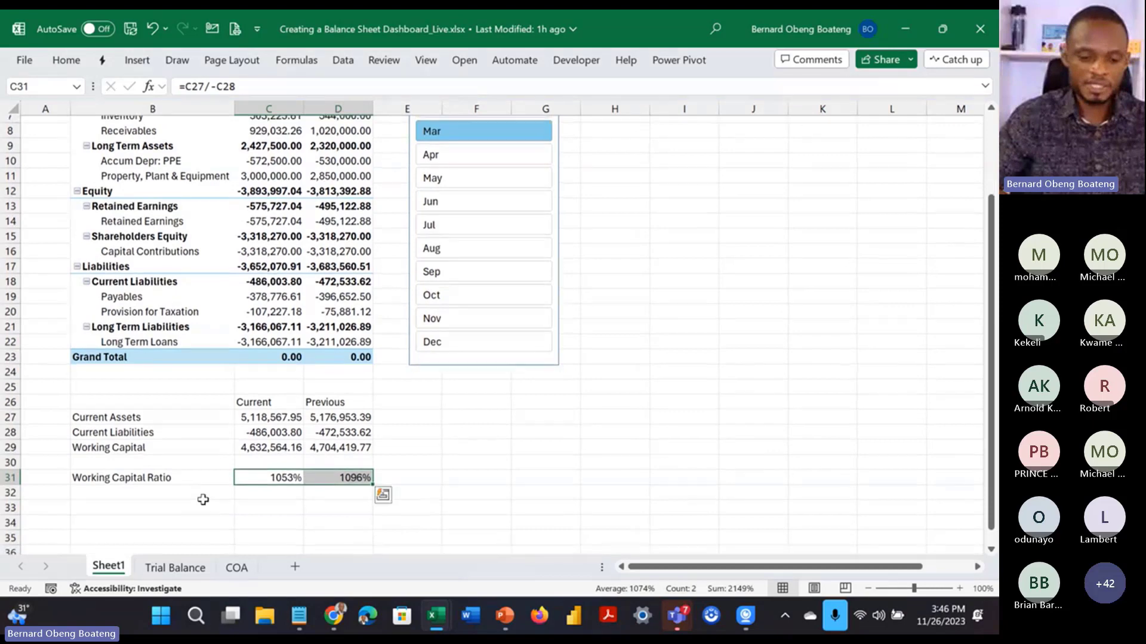
pyautogui.click(450, 345)
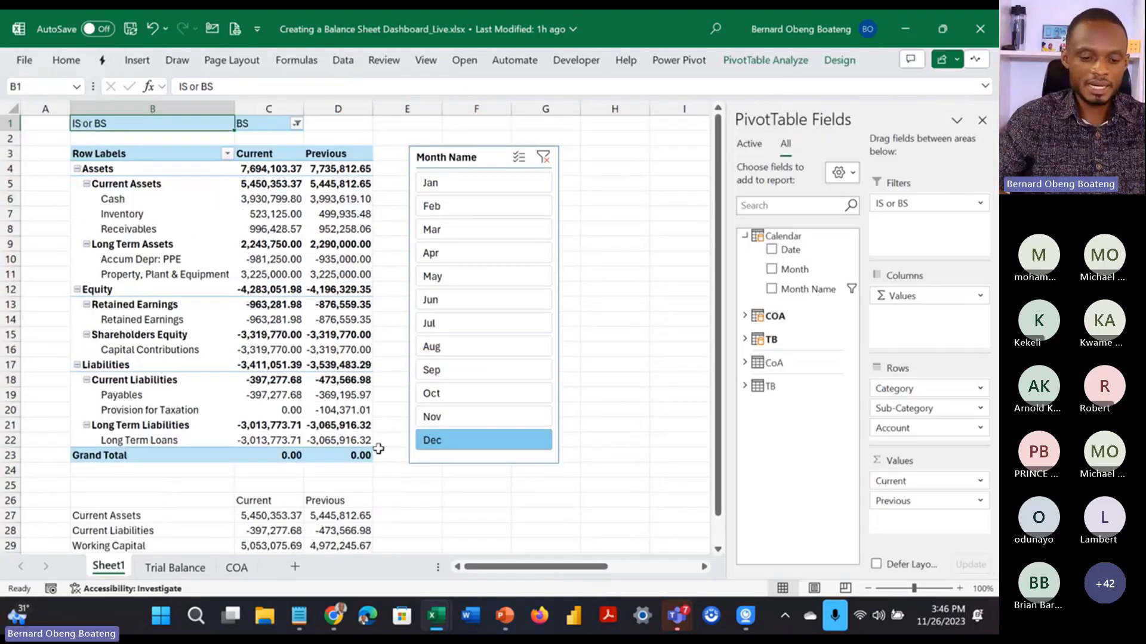
pyautogui.scroll(-3, 379, 449)
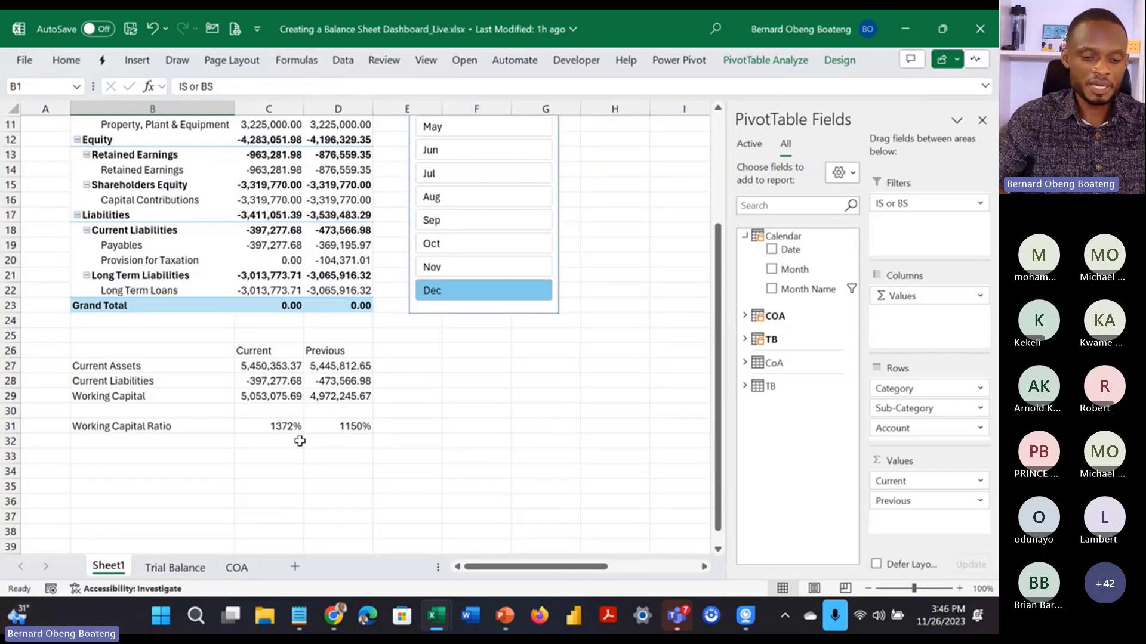
# Step: Copy the Current Assets CUBEMEMBER formula from B27 into B34
pyautogui.click(179, 459)
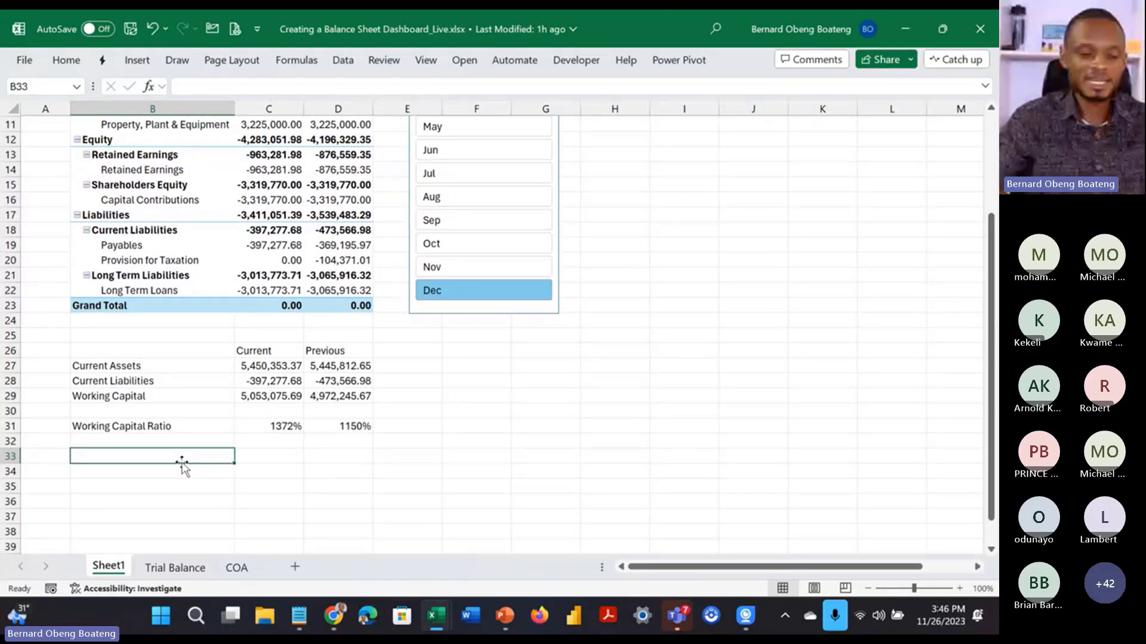
pyautogui.click(184, 371)
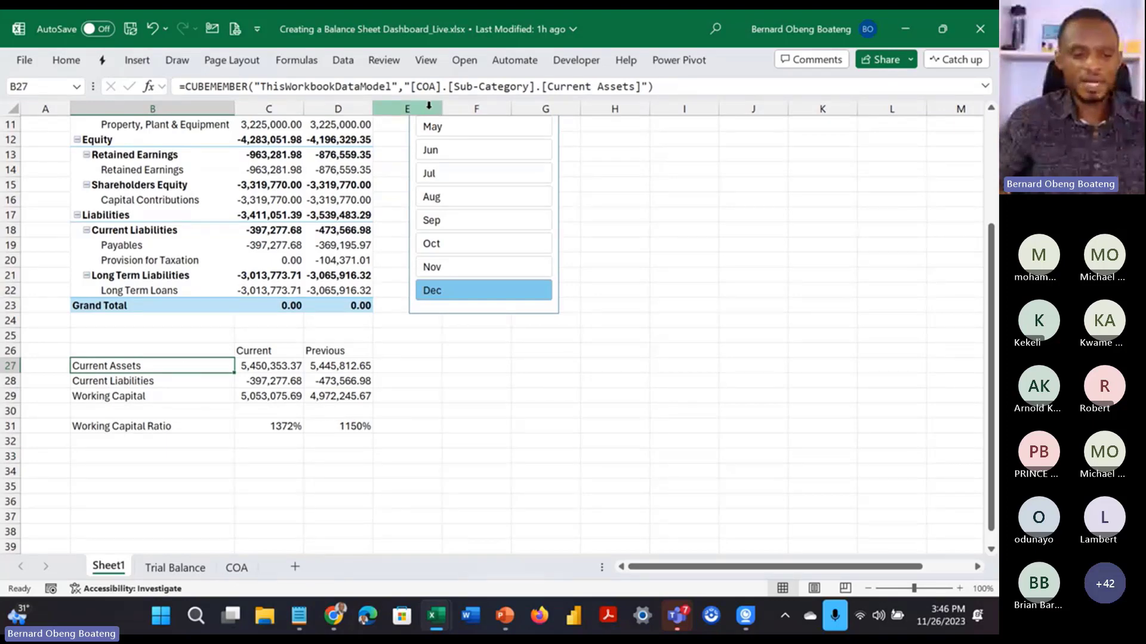
pyautogui.hotkey('ctrl', 'c')
pyautogui.click(196, 469)
pyautogui.hotkey('ctrl', 'v')
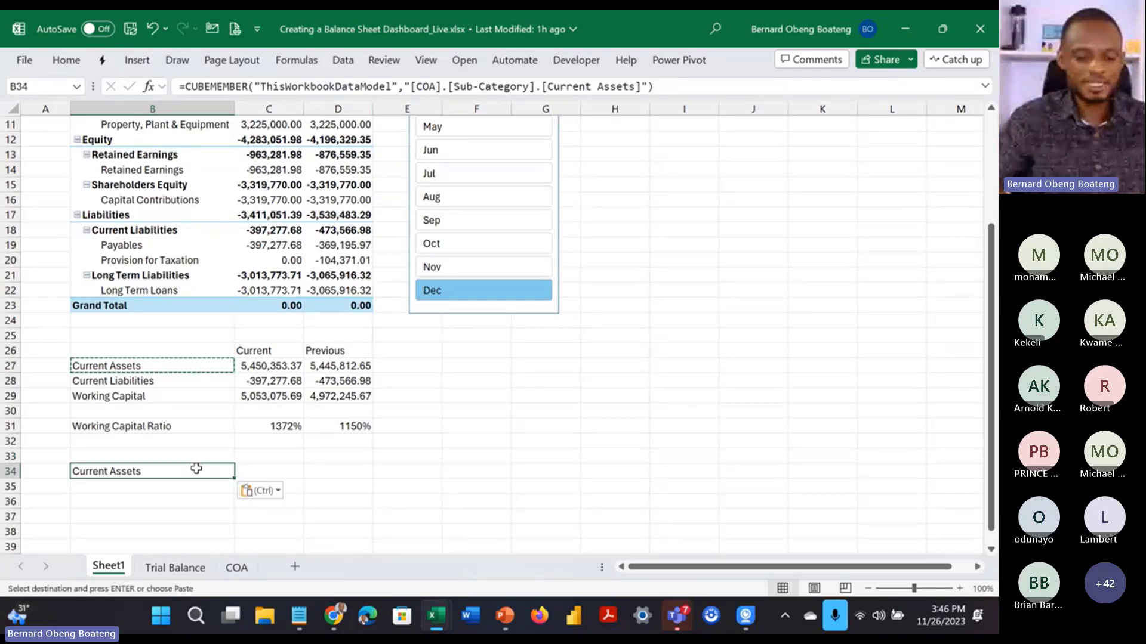
pyautogui.press('Escape')
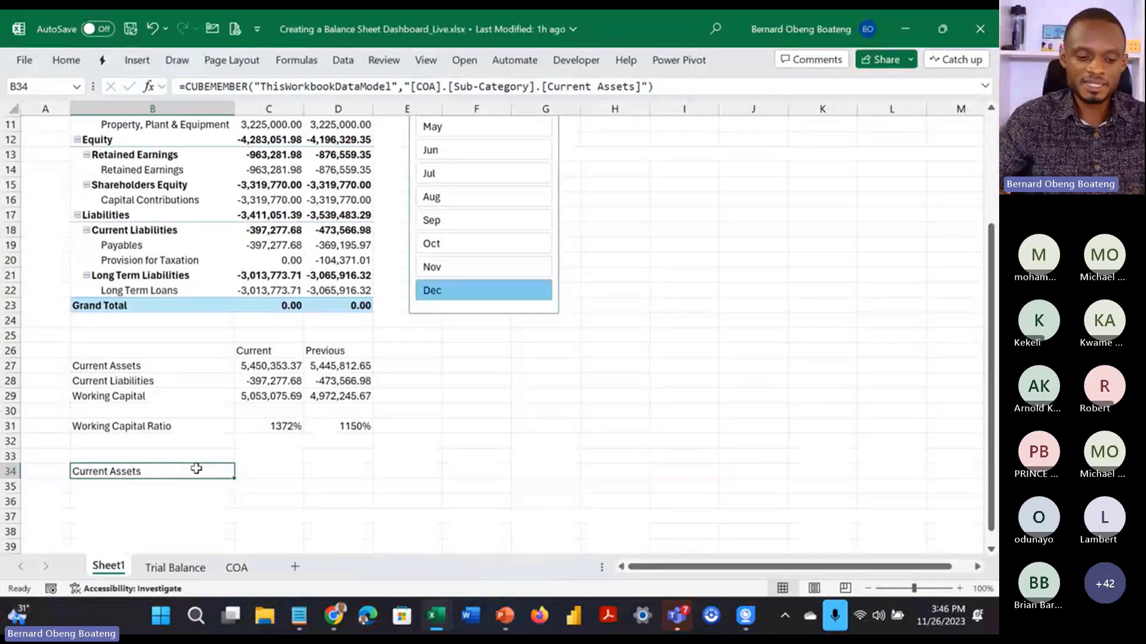
# Step: Change the member expression of the CUBEMEMBER formula in B34 to [COA].[Category].[Assets]
pyautogui.doubleClick(196, 469)
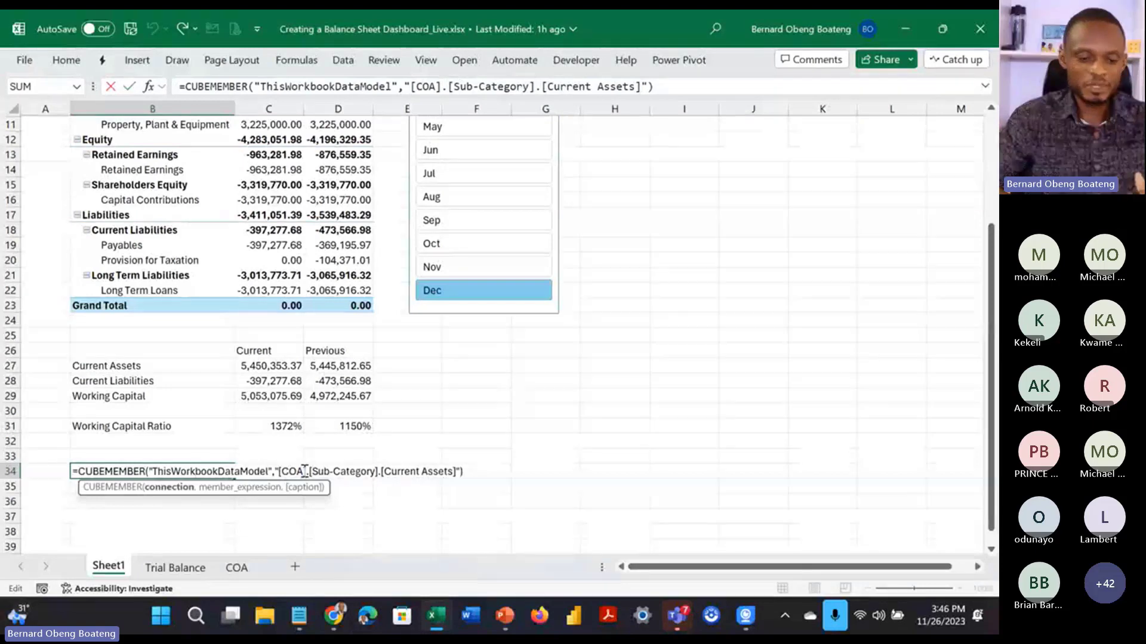
pyautogui.click(336, 472)
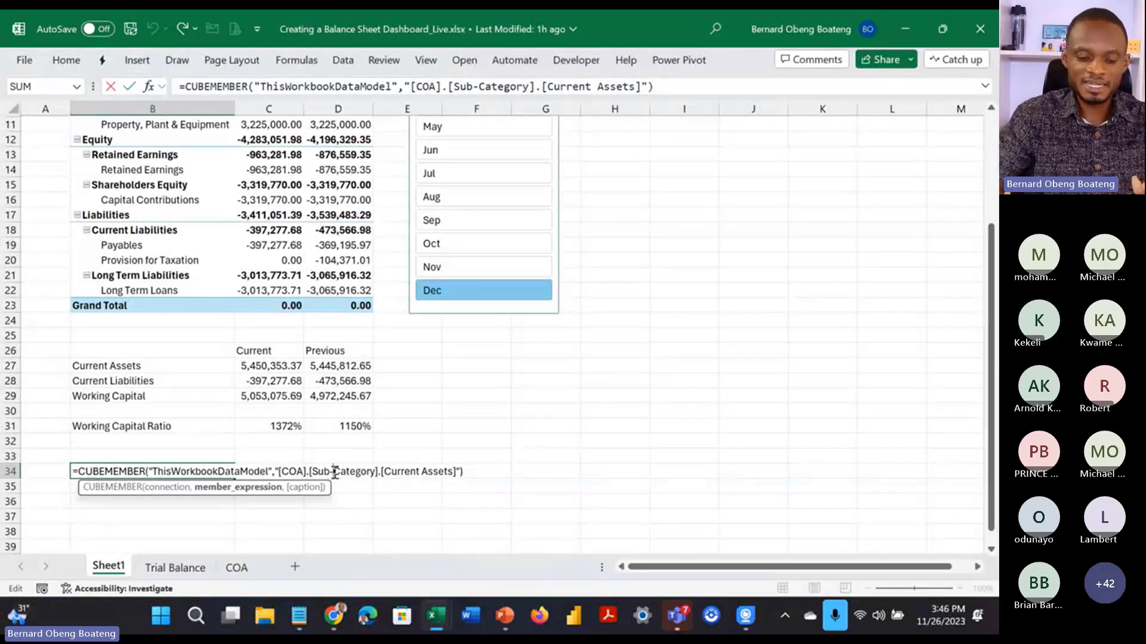
pyautogui.press('BackSpace')
pyautogui.press('BackSpace')
pyautogui.press('BackSpace')
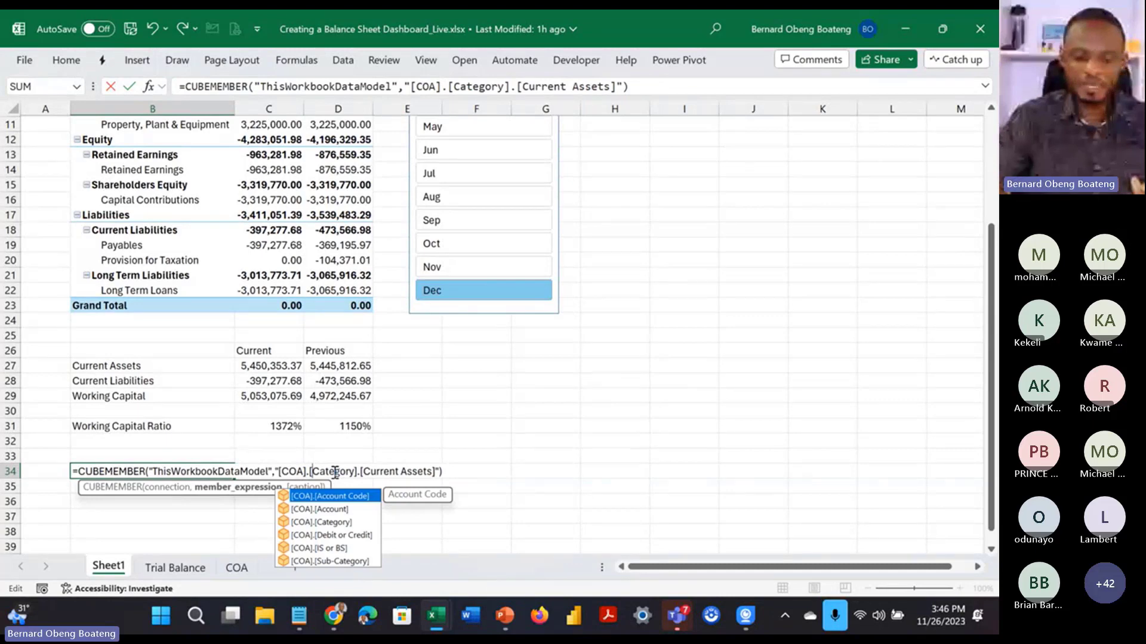
pyautogui.click(402, 471)
pyautogui.press('BackSpace')
pyautogui.press('BackSpace')
pyautogui.press('BackSpace')
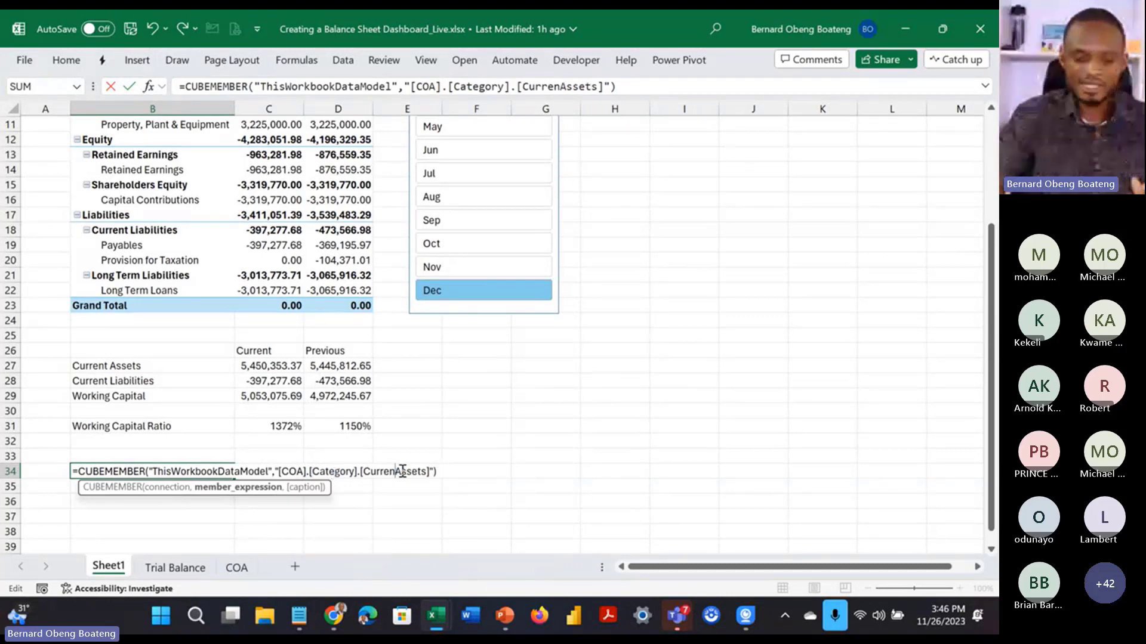
pyautogui.press('BackSpace')
pyautogui.press('BackSpace')
pyautogui.press('BackSpace')
pyautogui.press('BackSpace')
pyautogui.press('BackSpace')
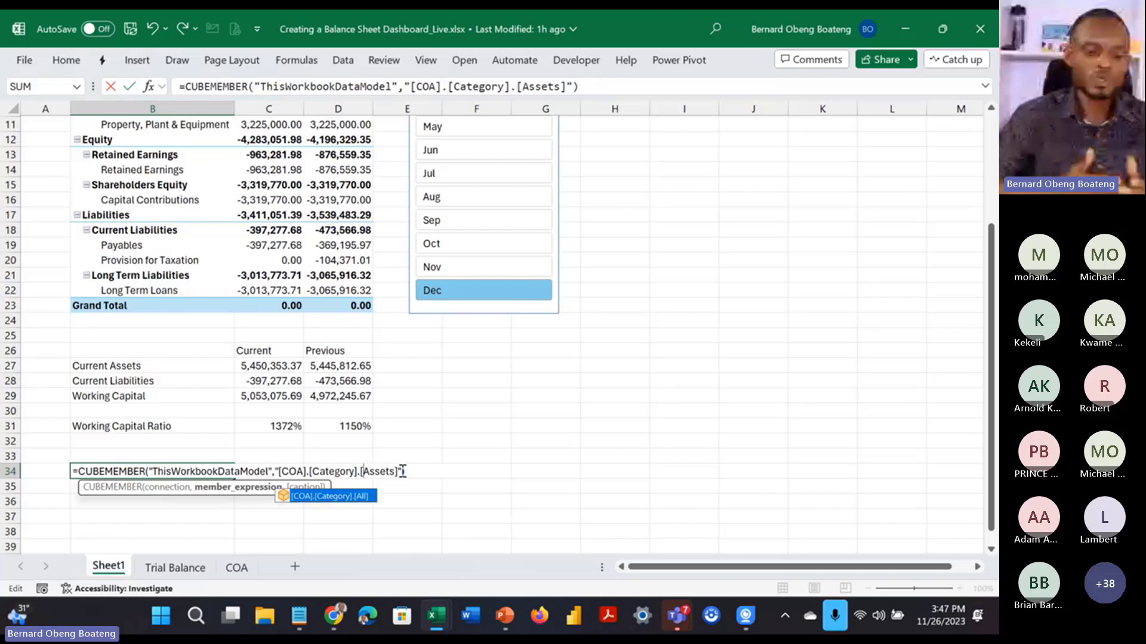
pyautogui.press('Return')
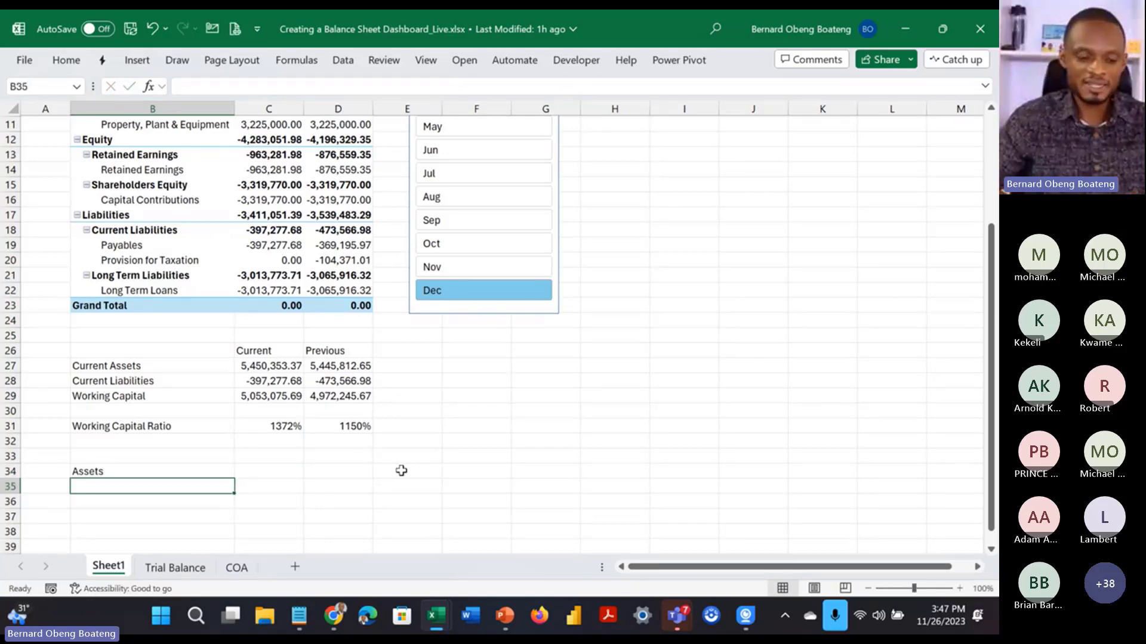
# Step: Copy the Current Assets CUBEVALUE formula from C27 into C34 for the Assets row
pyautogui.click(278, 366)
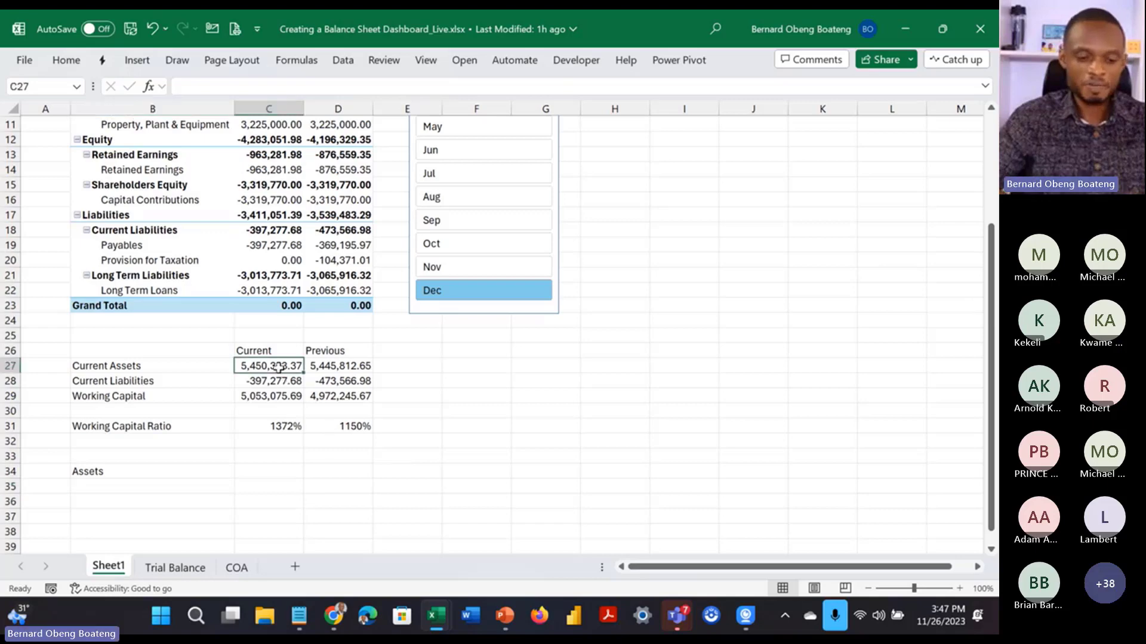
pyautogui.hotkey('ctrl', 'c')
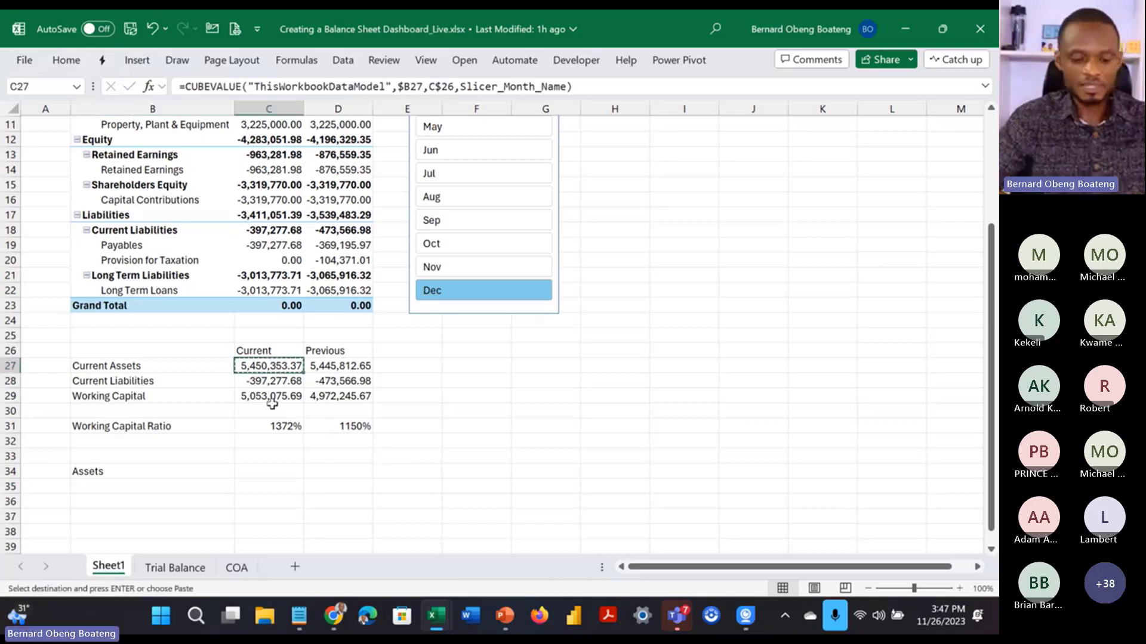
pyautogui.click(265, 469)
pyautogui.hotkey('ctrl', 'v')
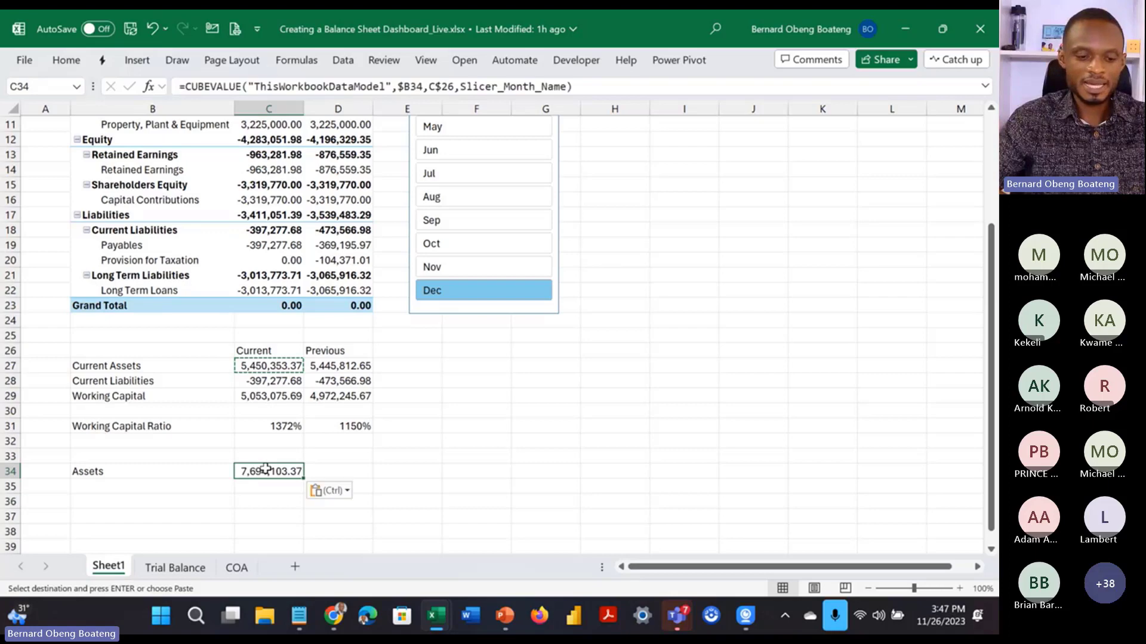
pyautogui.press('Escape')
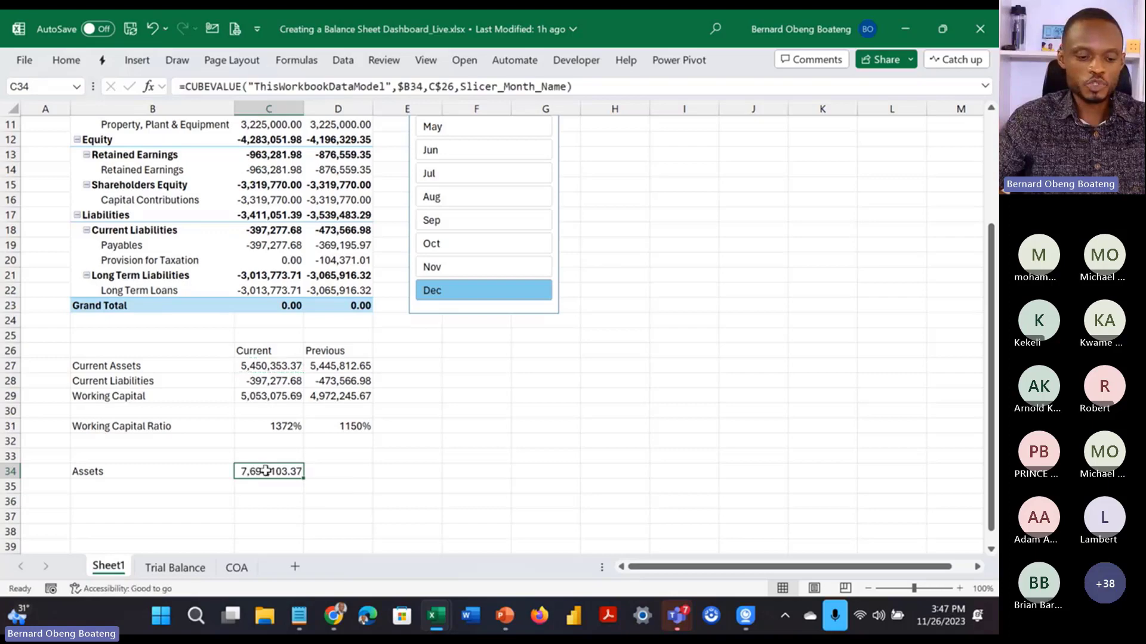
# Step: Filter the month slicer to Nov and inspect the CUBEVALUE formula in C34
pyautogui.scroll(3, 265, 470)
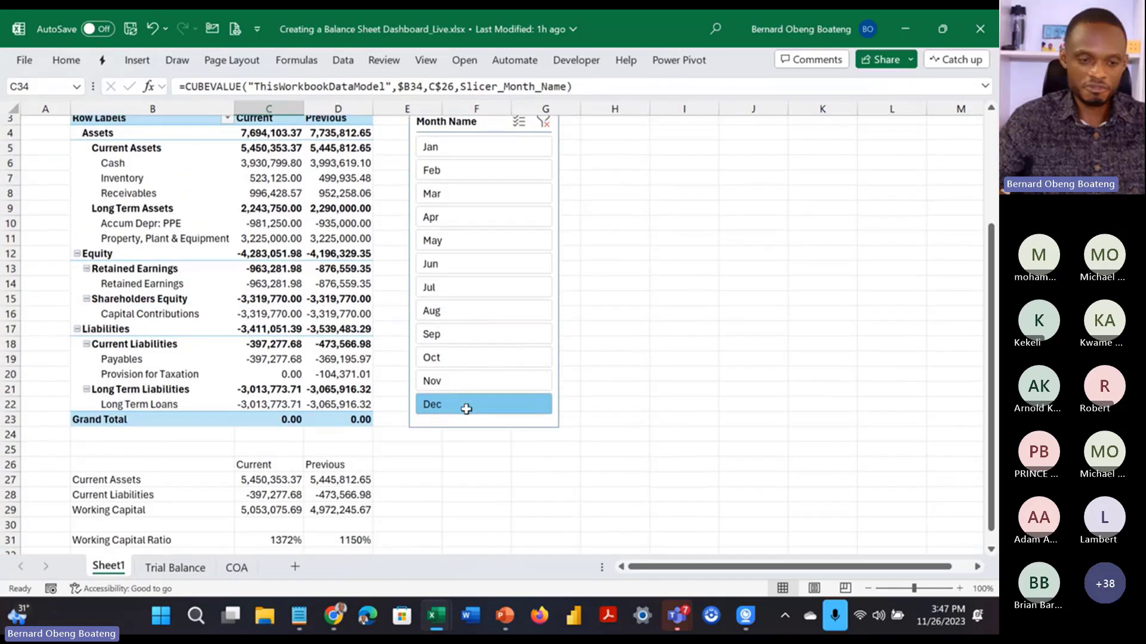
pyautogui.scroll(-1, 466, 409)
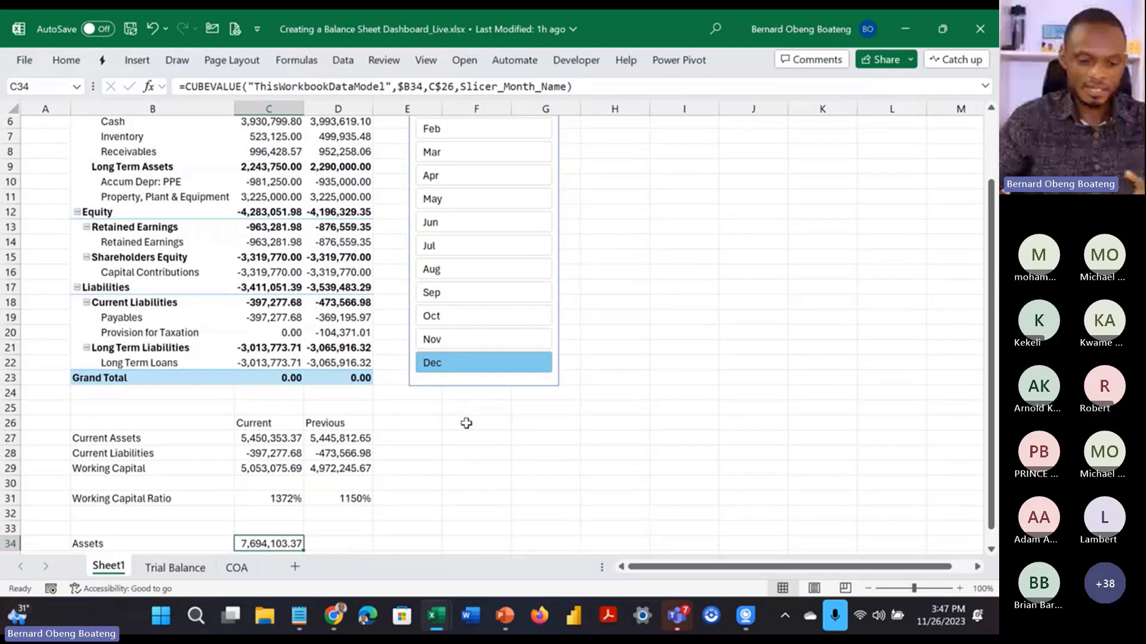
pyautogui.scroll(1, 466, 423)
pyautogui.scroll(-2, 466, 425)
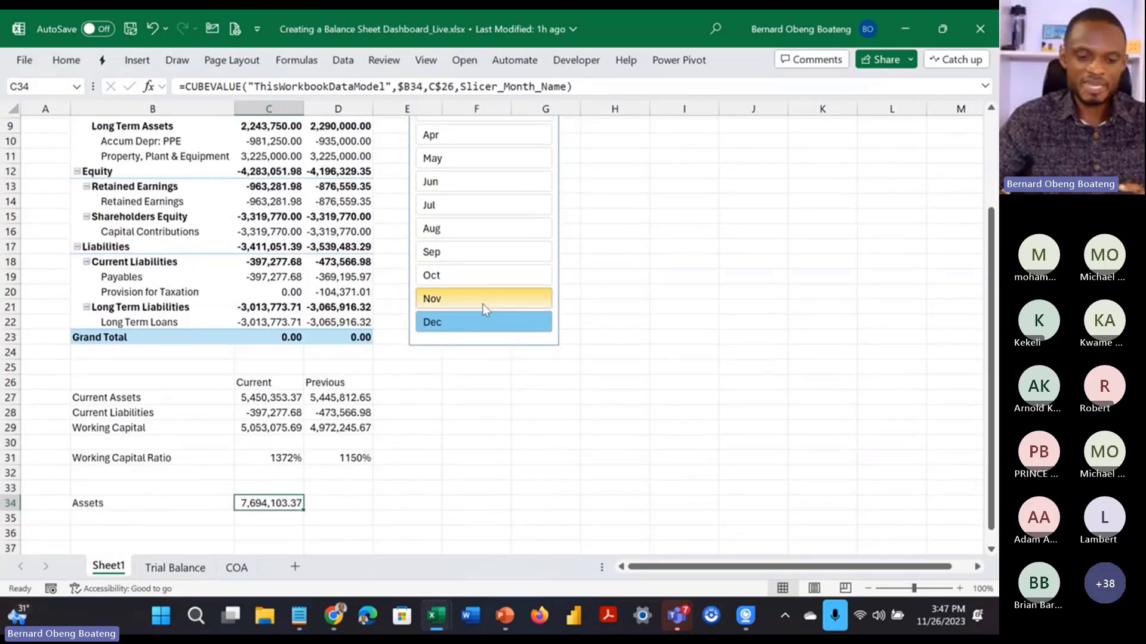
pyautogui.click(485, 308)
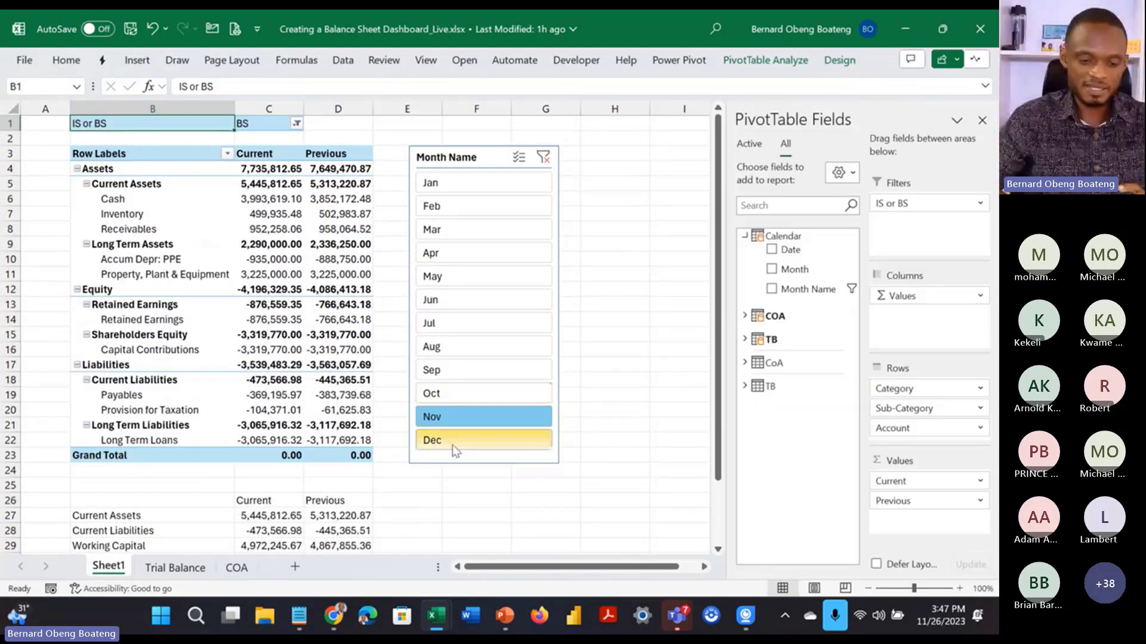
pyautogui.scroll(-4, 339, 456)
pyautogui.doubleClick(282, 434)
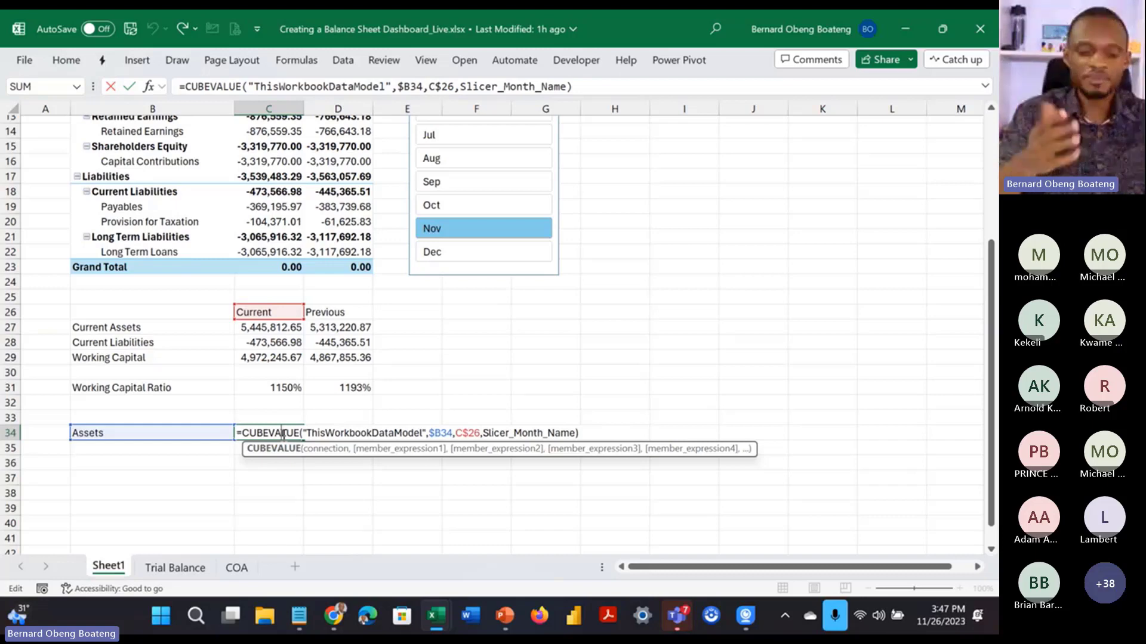
pyautogui.press('Return')
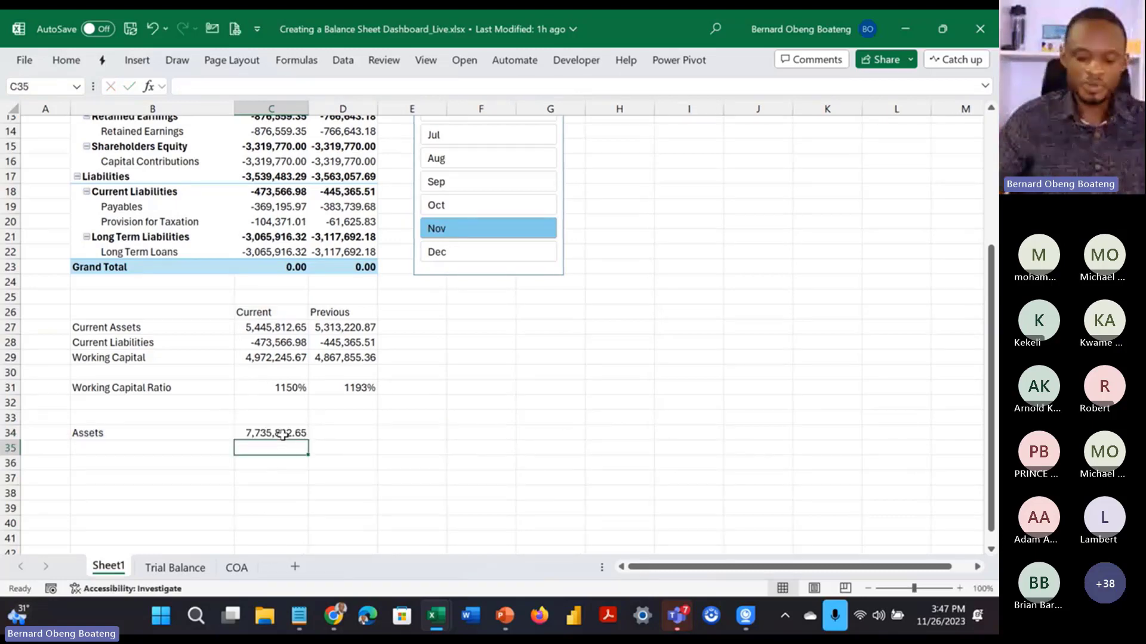
# Step: Fill the Assets CUBEVALUE formula from C34 across into D34 and check its cell references
pyautogui.click(282, 435)
pyautogui.hotkey('shift', 'Right')
pyautogui.hotkey('ctrl', 'r')
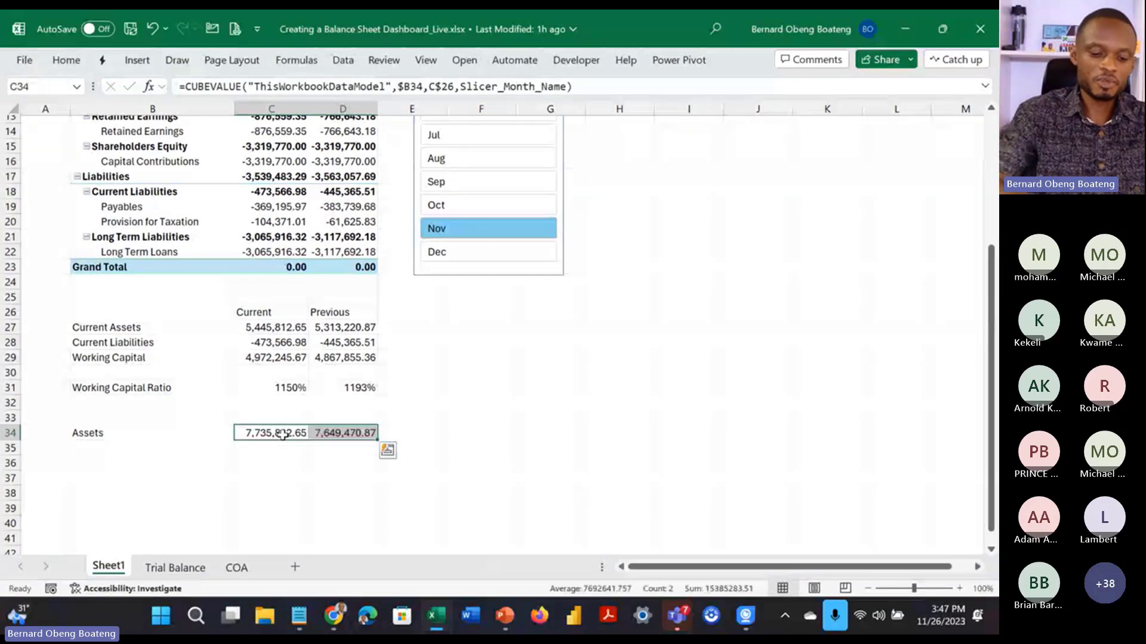
pyautogui.doubleClick(319, 432)
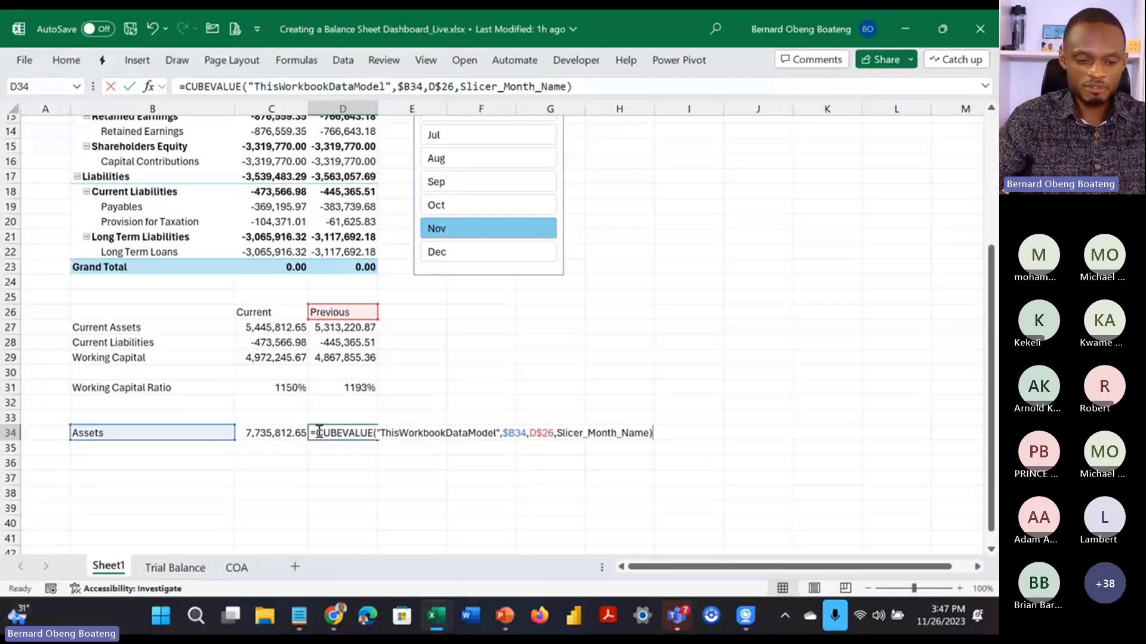
pyautogui.press('Return')
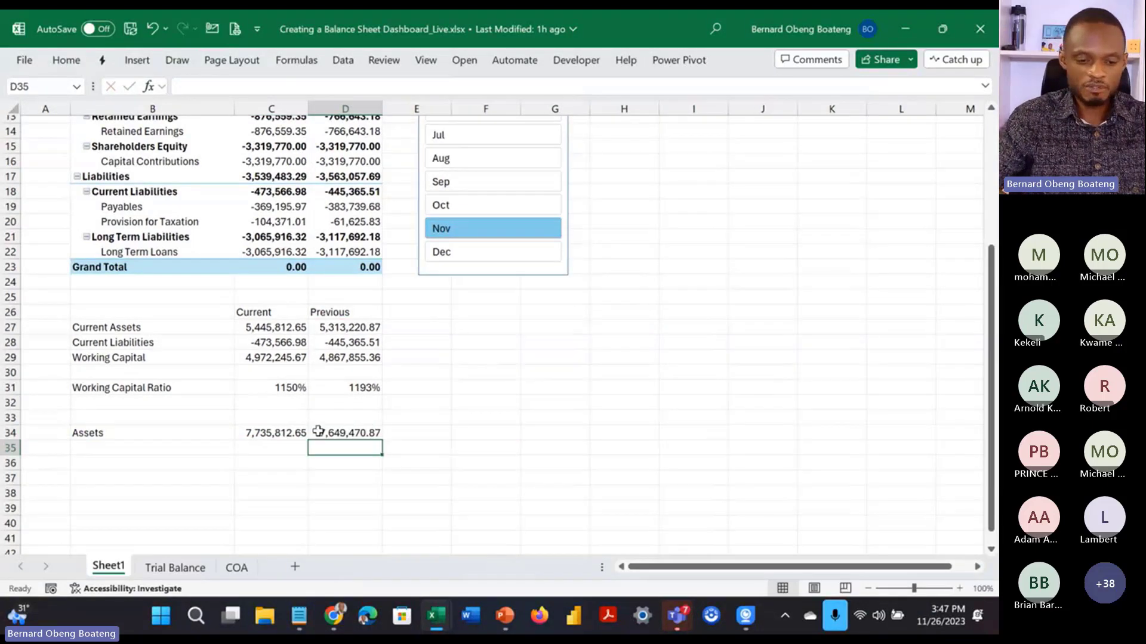
# Step: Fill the Assets CUBEMEMBER formula from B34 down into B35 and B36
pyautogui.click(211, 455)
pyautogui.hotkey('ctrl', 'd')
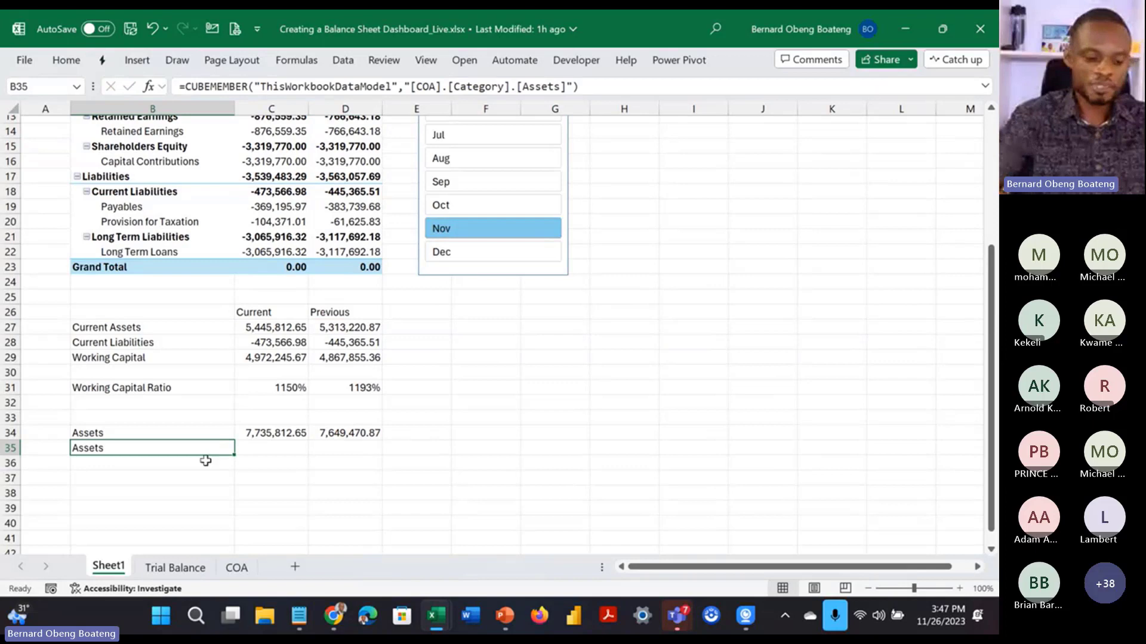
pyautogui.click(205, 460)
pyautogui.hotkey('ctrl', 'f')
pyautogui.press('Escape')
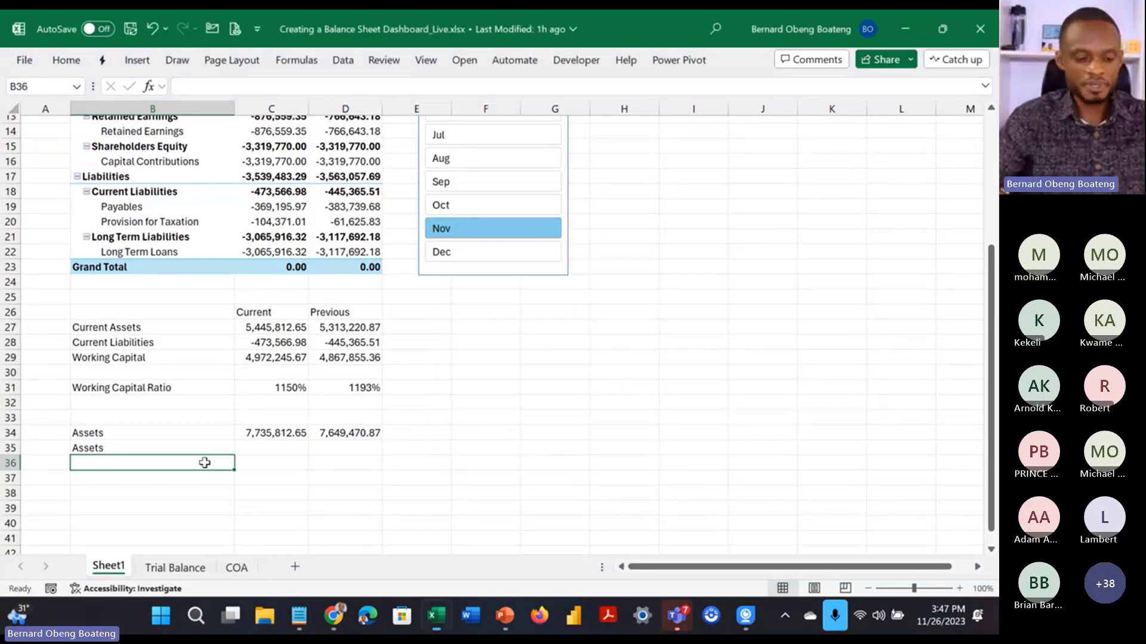
pyautogui.hotkey('ctrl', 'd')
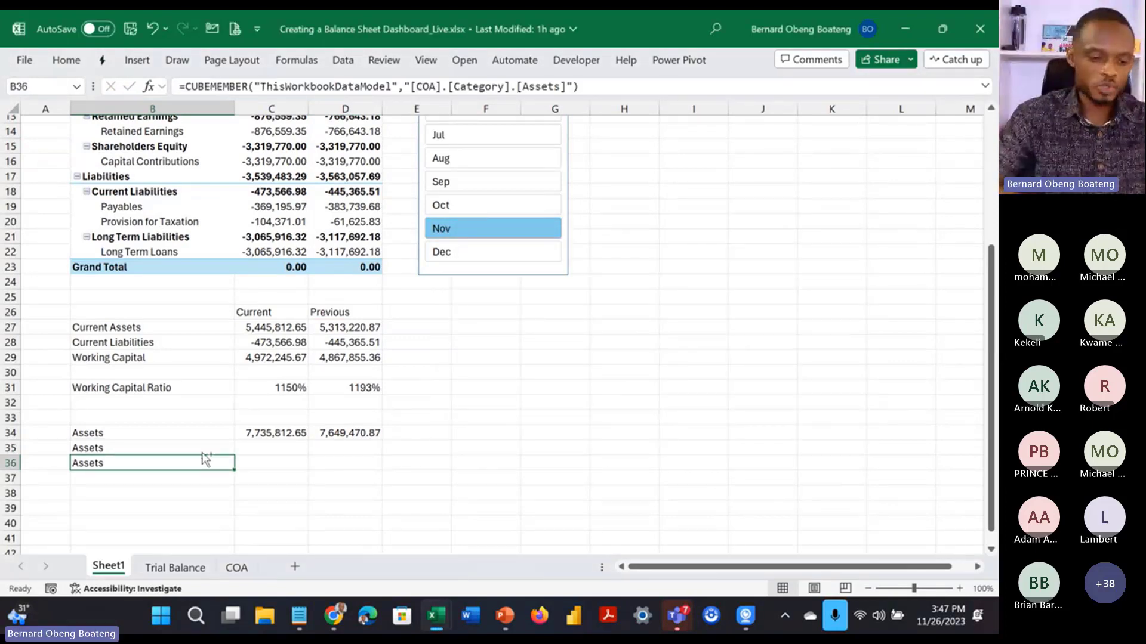
# Step: Change the member expression of the CUBEMEMBER formula in B35 to [COA].[Category].[Liabilities]
pyautogui.doubleClick(203, 450)
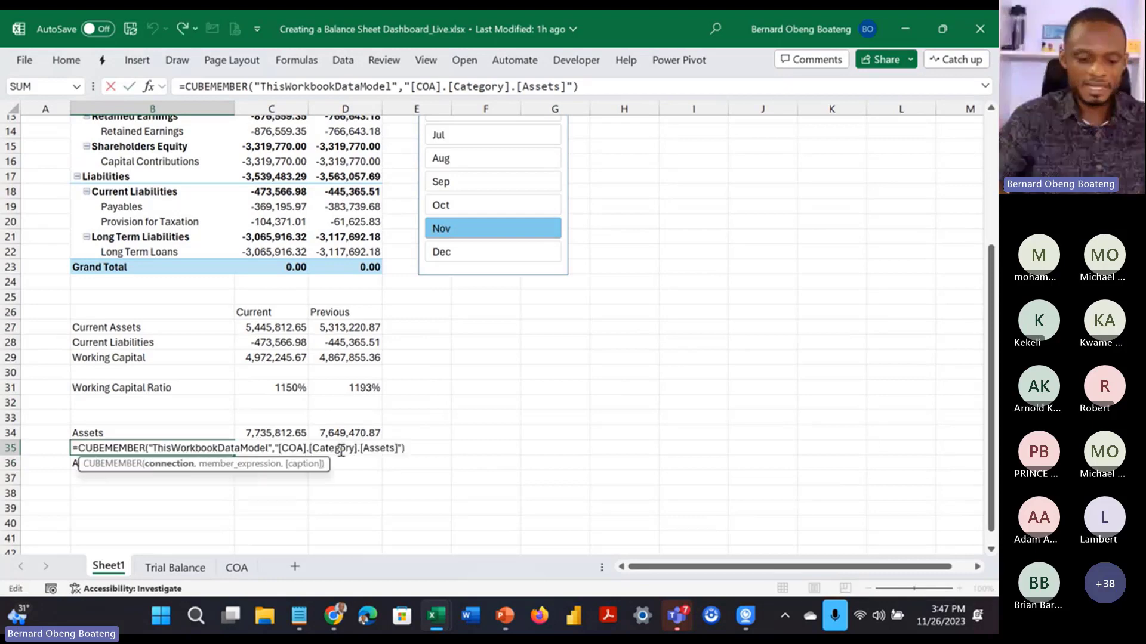
pyautogui.click(395, 452)
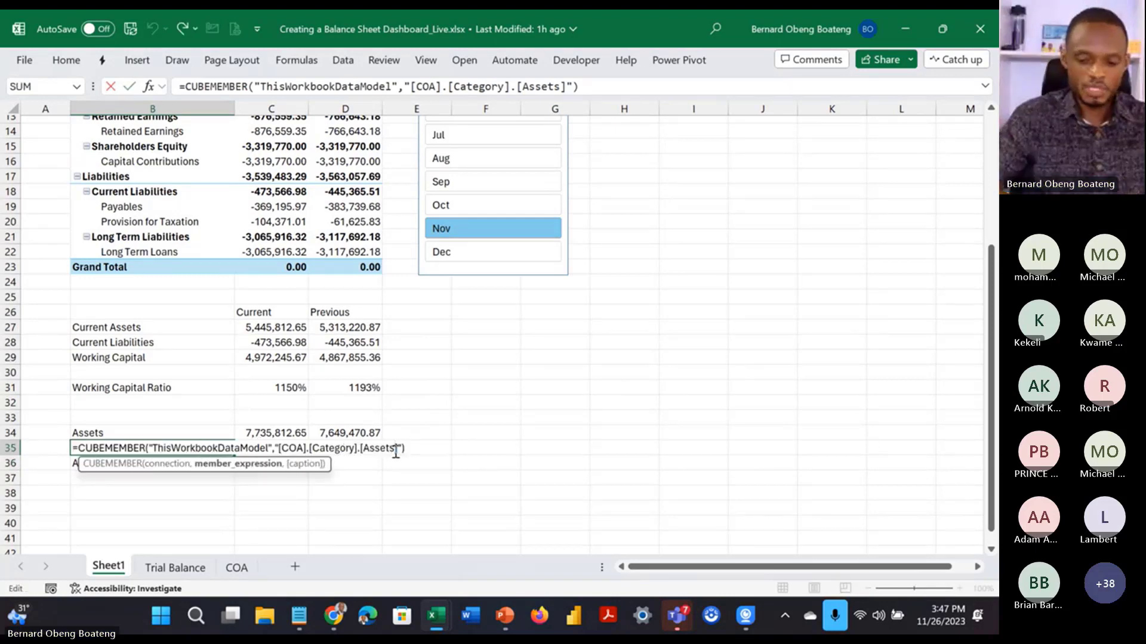
pyautogui.press('BackSpace')
pyautogui.press('BackSpace')
pyautogui.press('BackSpace')
pyautogui.press('BackSpace')
pyautogui.press('BackSpace')
pyautogui.press('BackSpace')
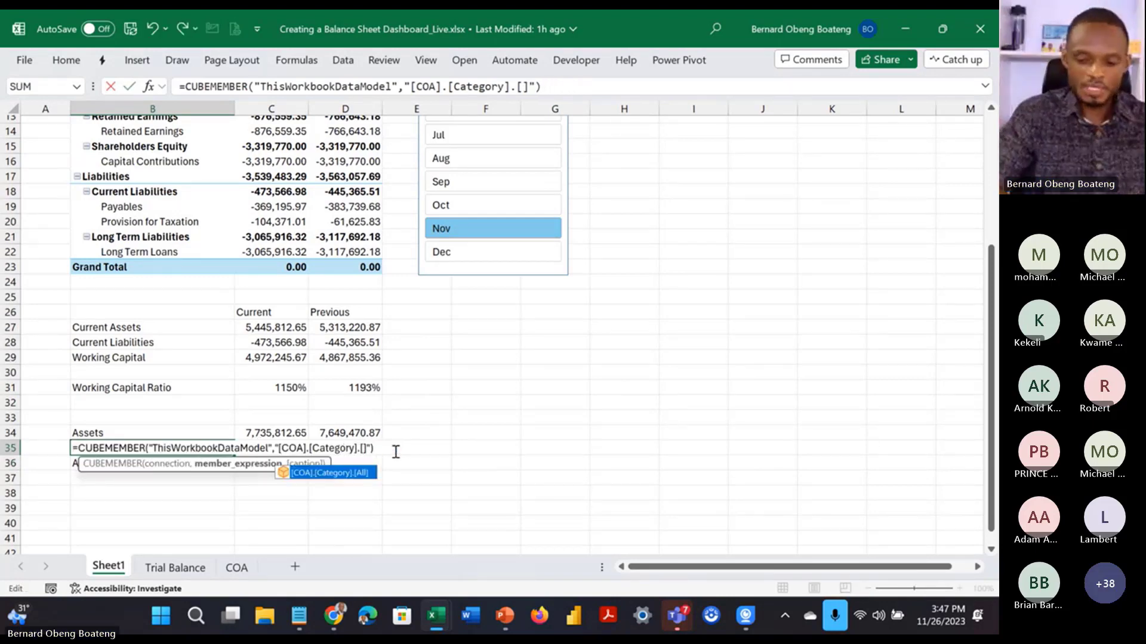
pyautogui.write('Lia')
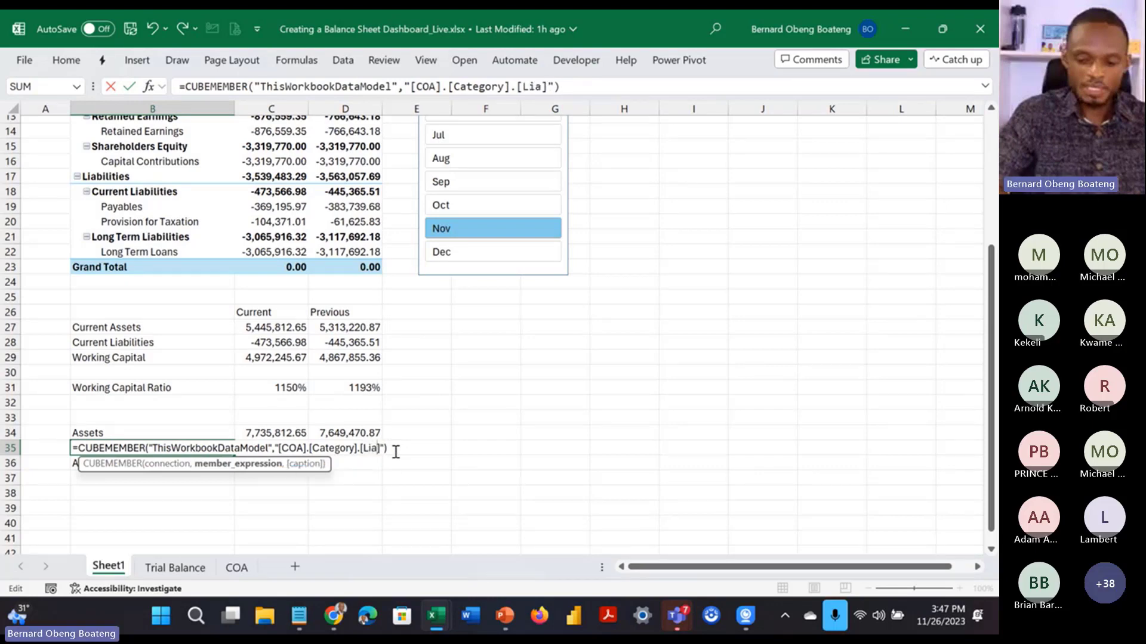
pyautogui.write('bilities')
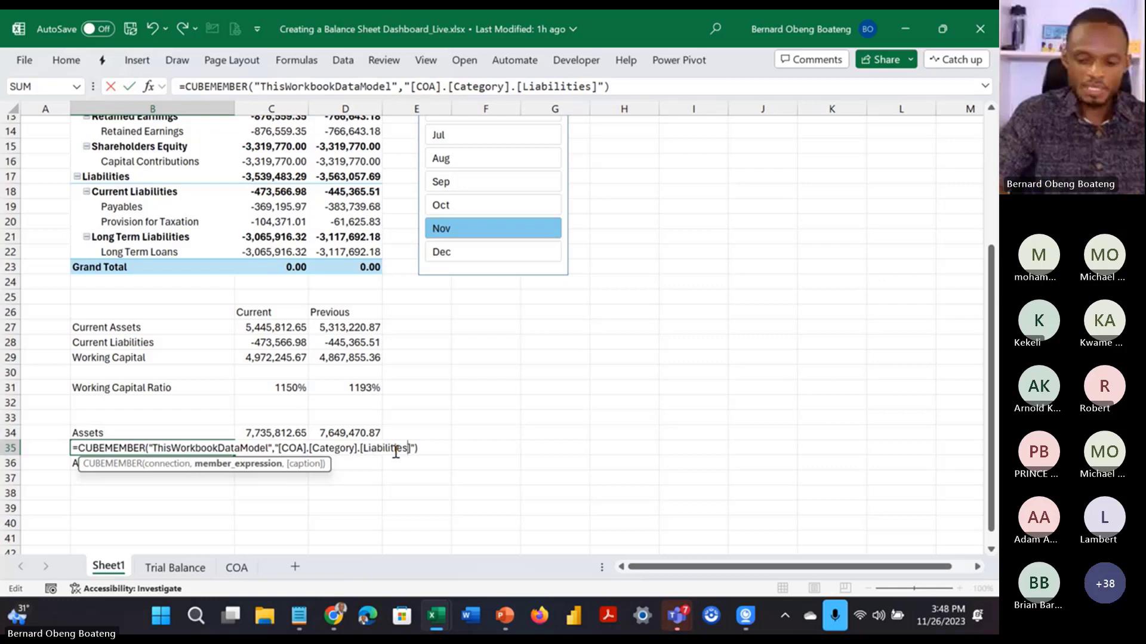
pyautogui.press('Return')
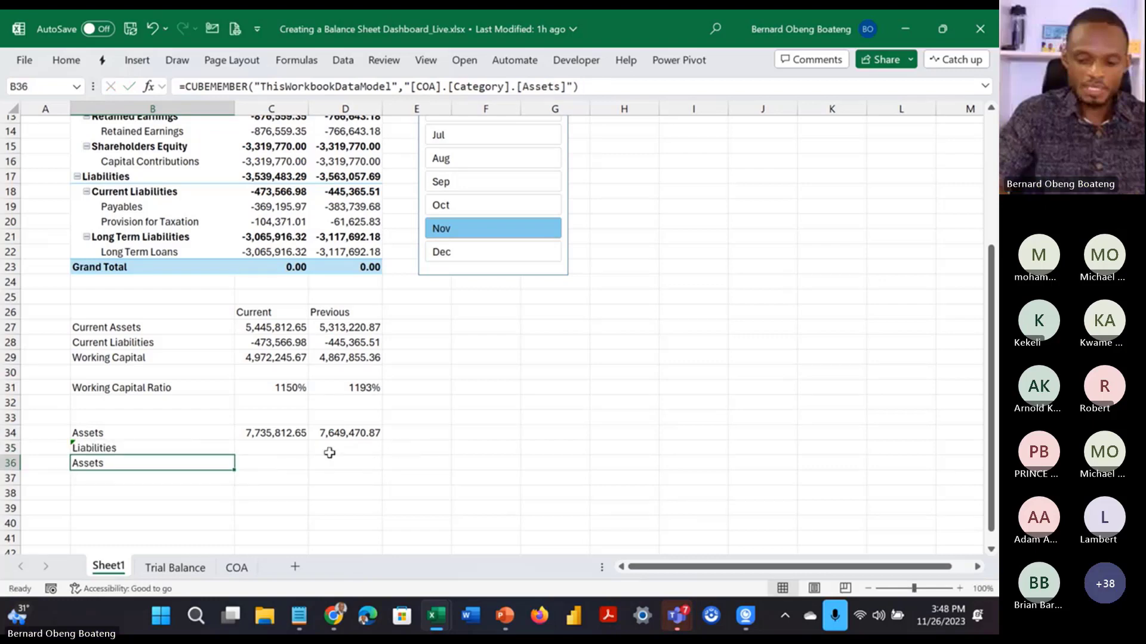
pyautogui.doubleClick(216, 448)
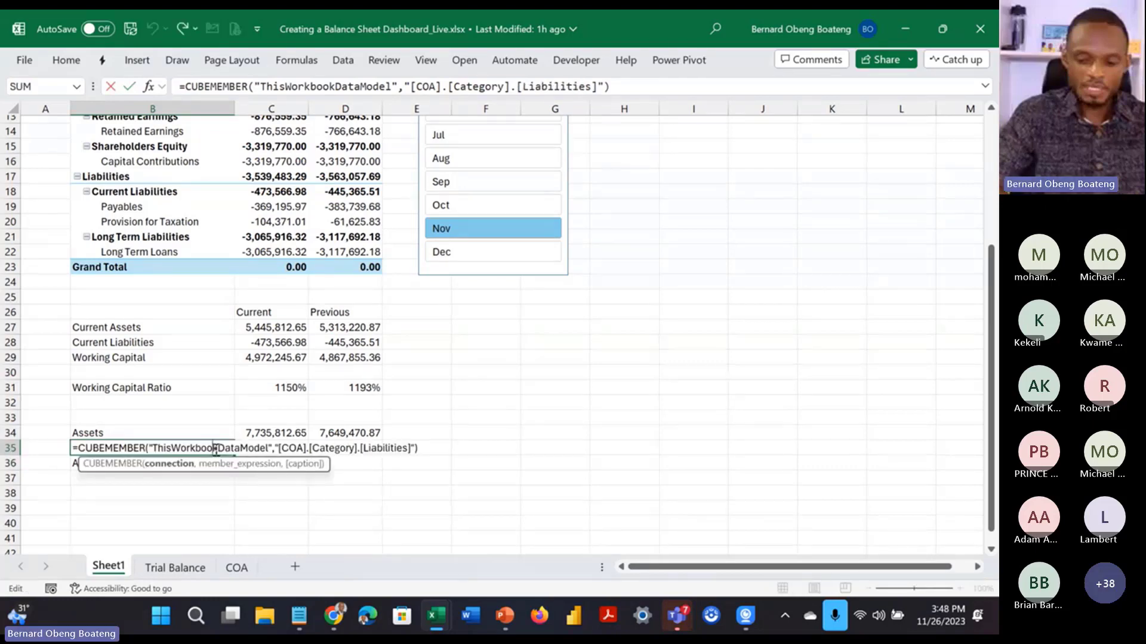
pyautogui.press('Return')
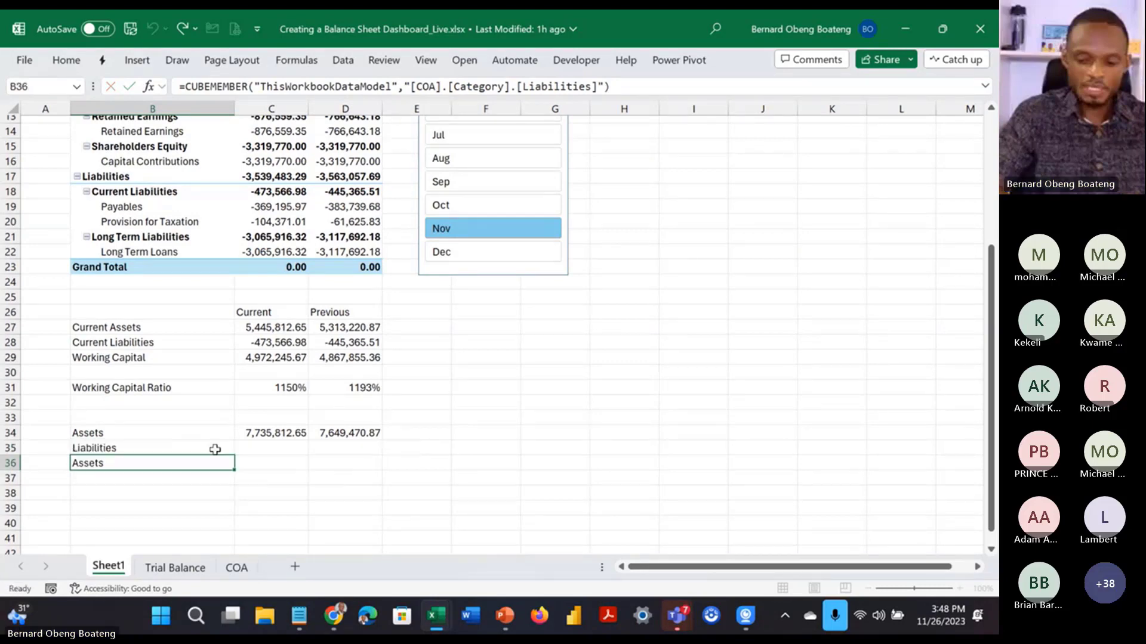
# Step: Change the member expression of the CUBEMEMBER formula in B36 to [COA].[Category].[Equity]
pyautogui.doubleClick(208, 464)
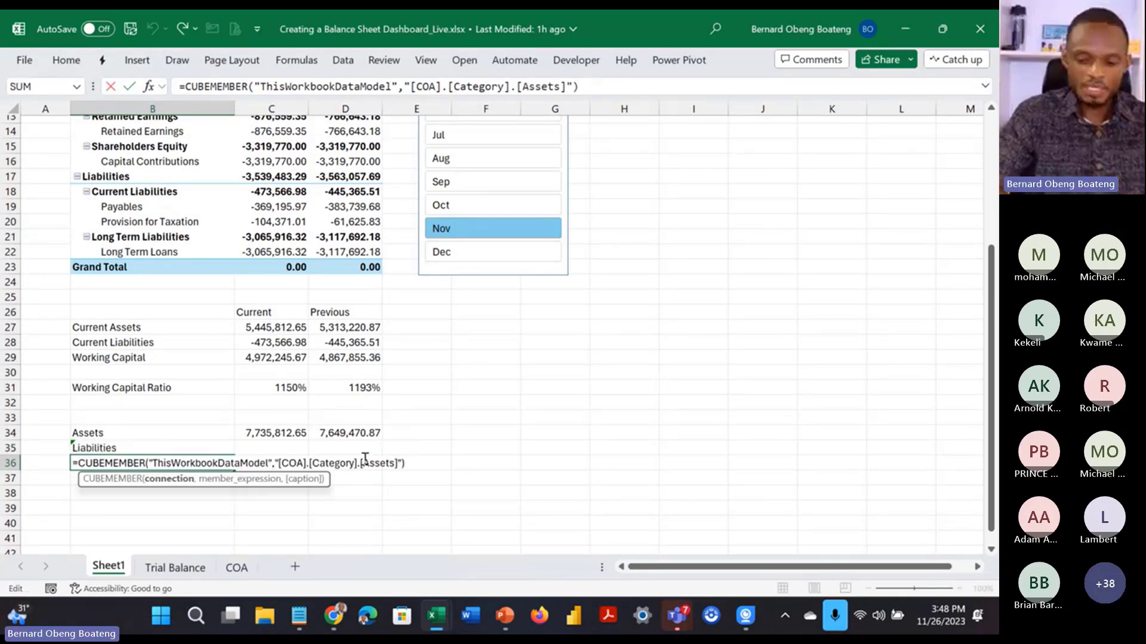
pyautogui.click(394, 463)
pyautogui.press('BackSpace')
pyautogui.press('BackSpace')
pyautogui.press('BackSpace')
pyautogui.press('BackSpace')
pyautogui.press('BackSpace')
pyautogui.press('BackSpace')
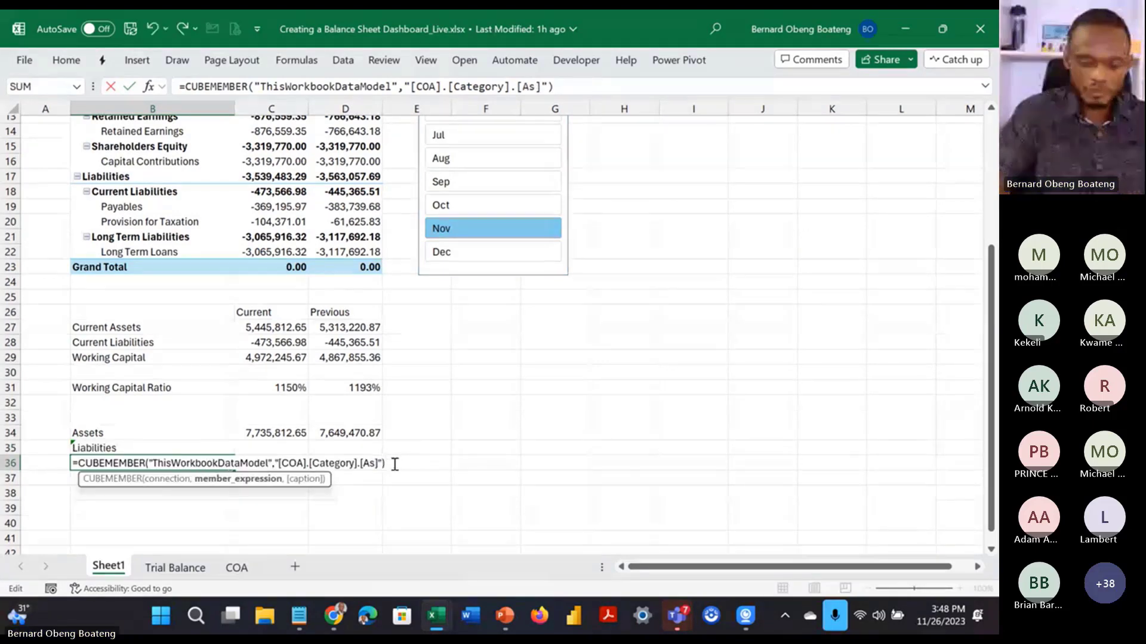
pyautogui.write('Equity')
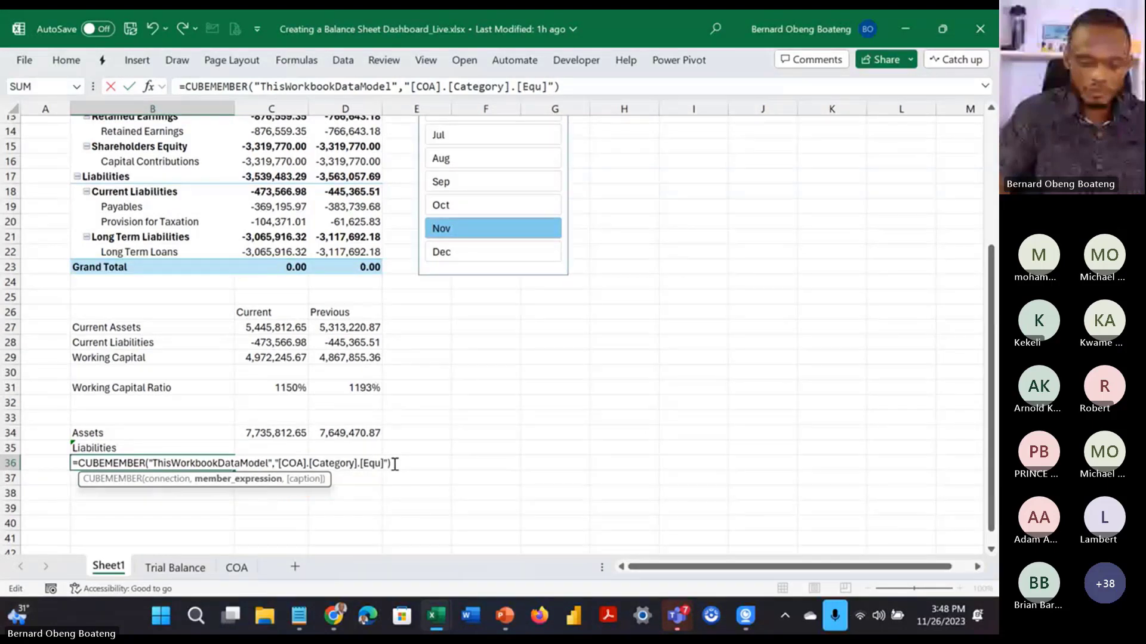
pyautogui.press('Return')
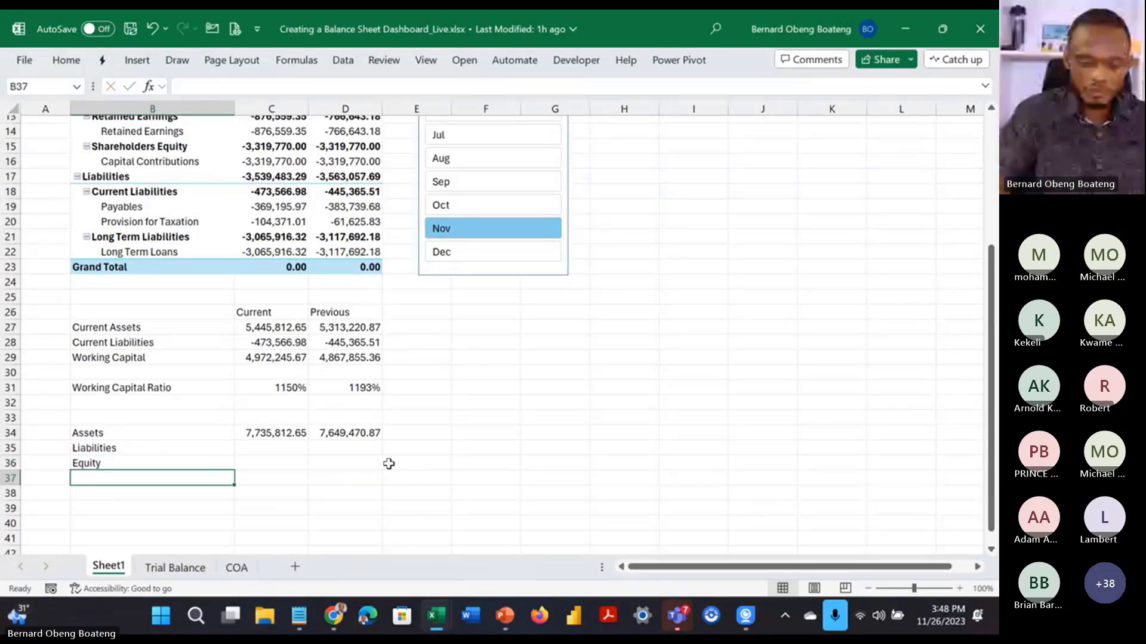
# Step: Fill the Assets CUBEVALUE formulas in C34:D34 down through row 36, and enter the label Check in B38
pyautogui.moveTo(292, 435); pyautogui.dragTo(349, 463)
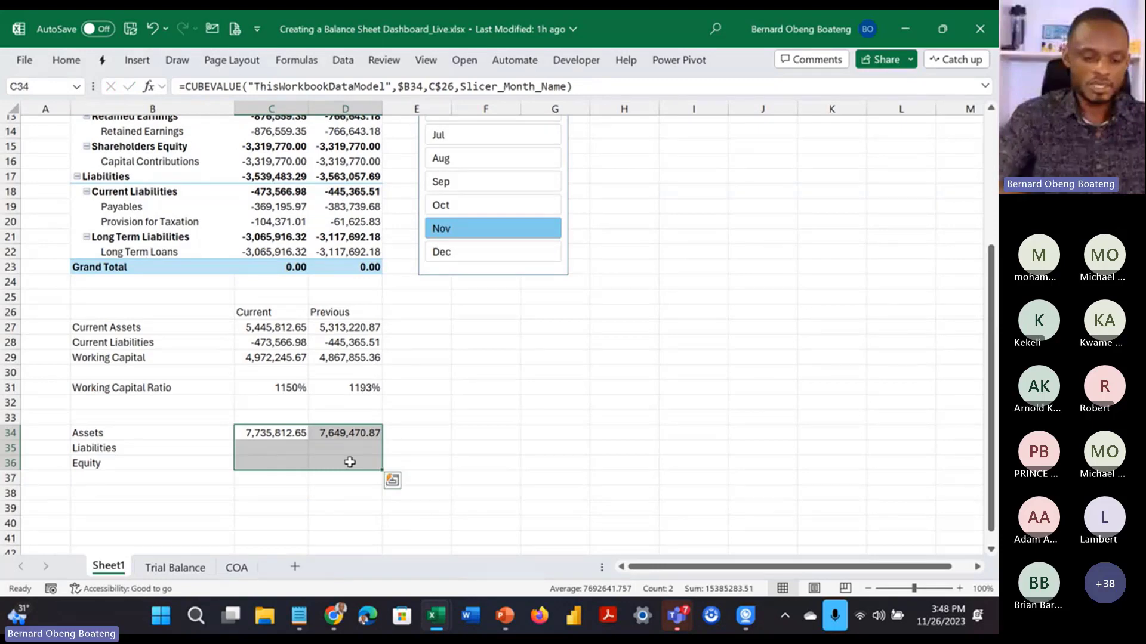
pyautogui.hotkey('ctrl', 'd')
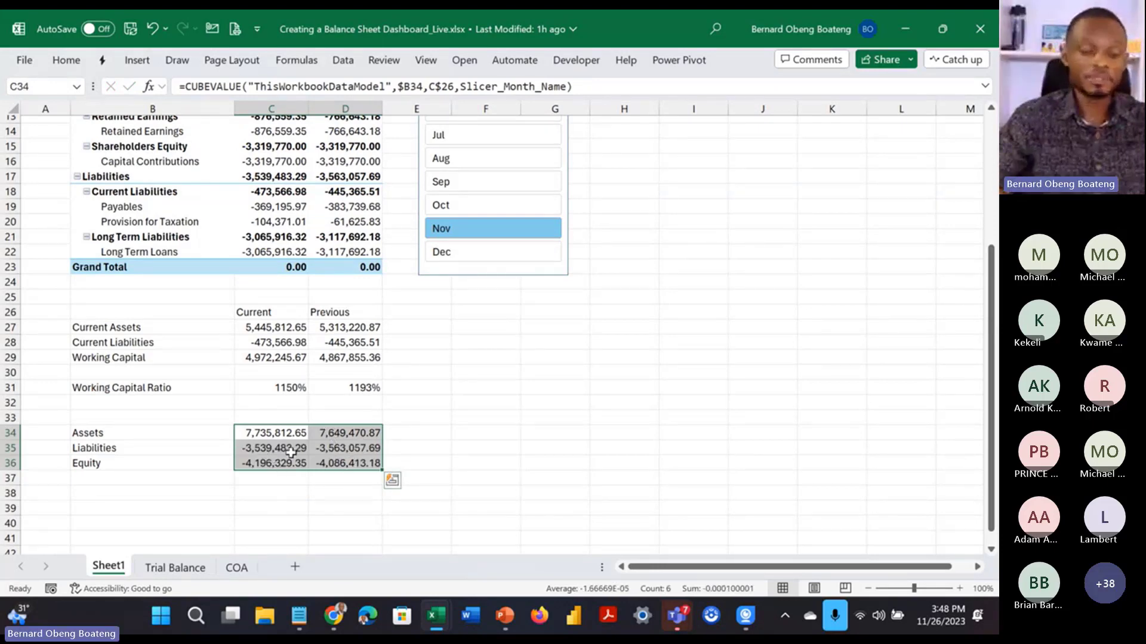
pyautogui.click(202, 489)
pyautogui.write('Chec')
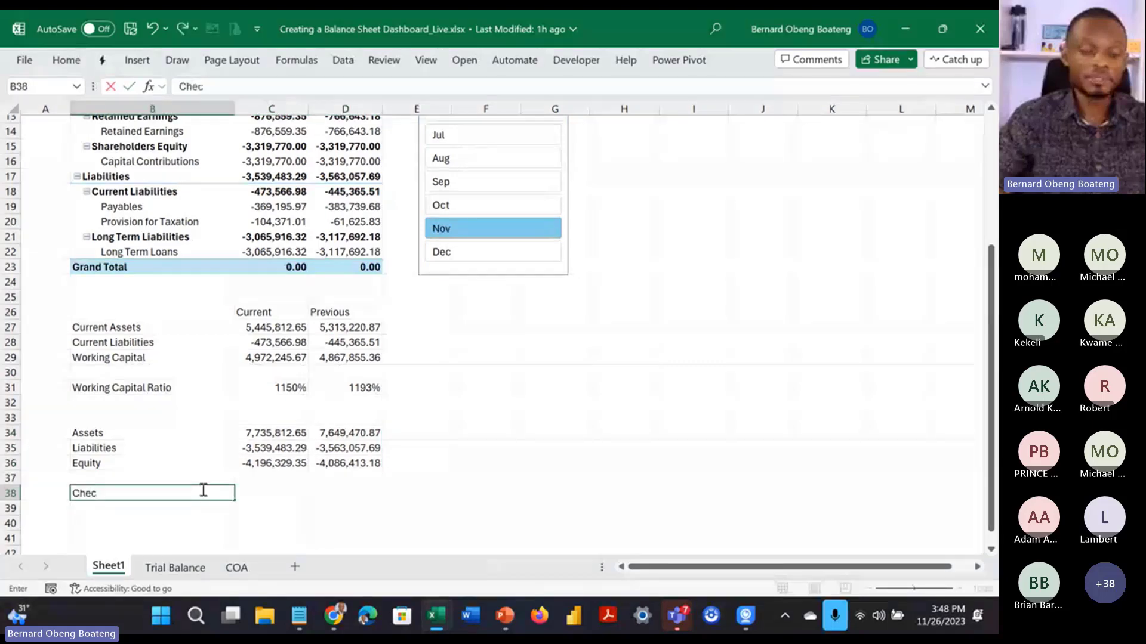
pyautogui.write('k')
pyautogui.press('Tab')
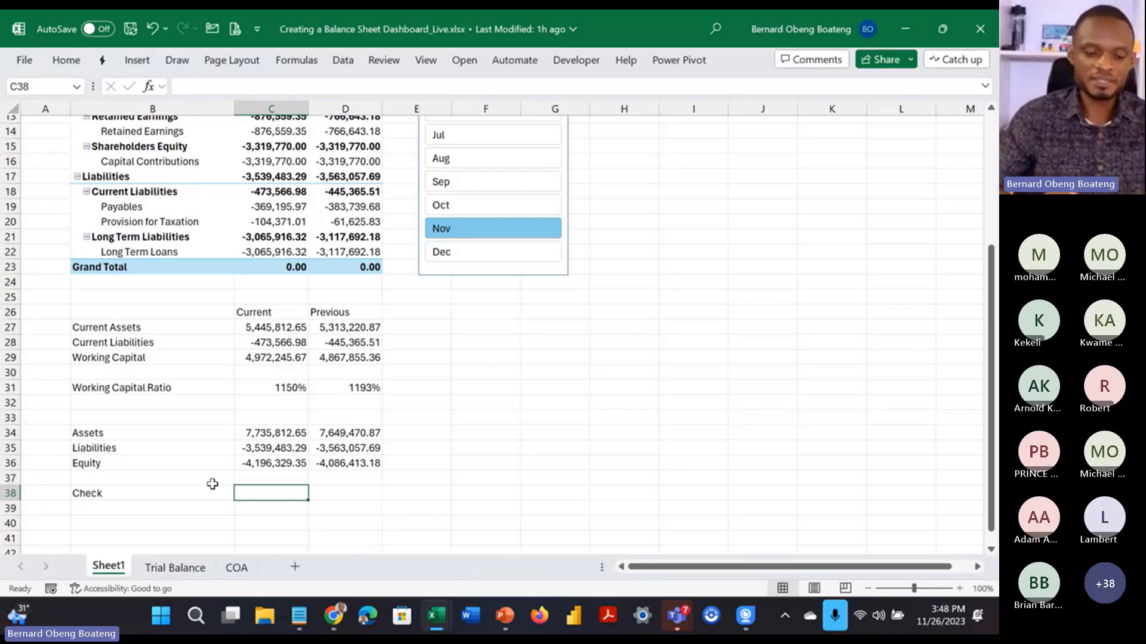
# Step: Check the equity sign on the practice workbook's Dashboard, and negate the Equity CUBEVALUE formulas in C36 and D36 of the live workbook
pyautogui.hotkey('alt', 'Tab')
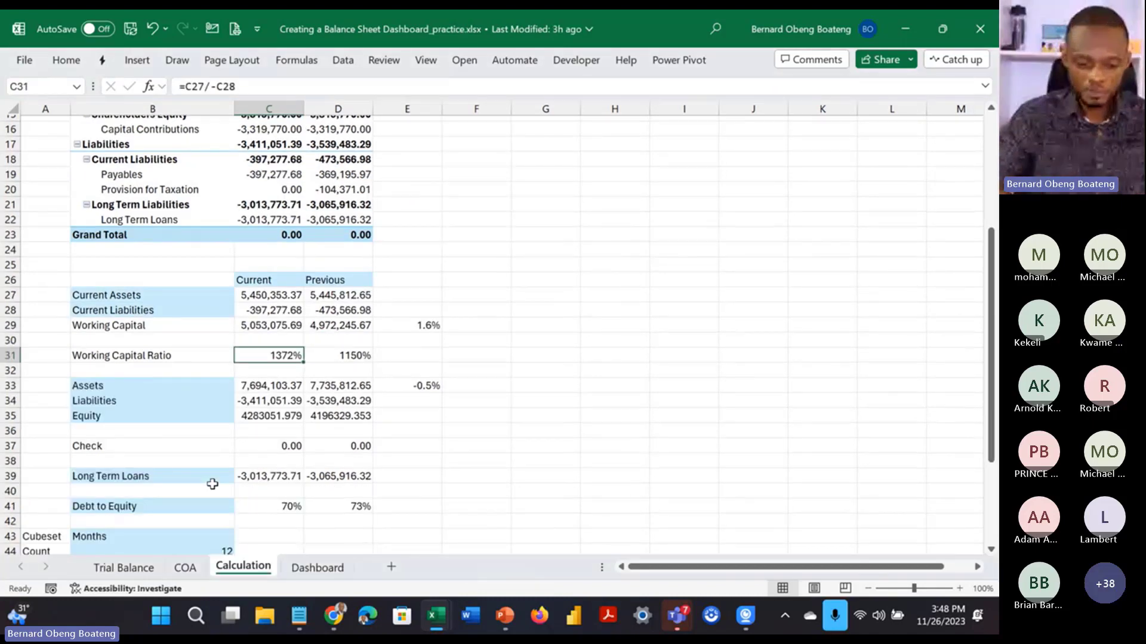
pyautogui.click(302, 567)
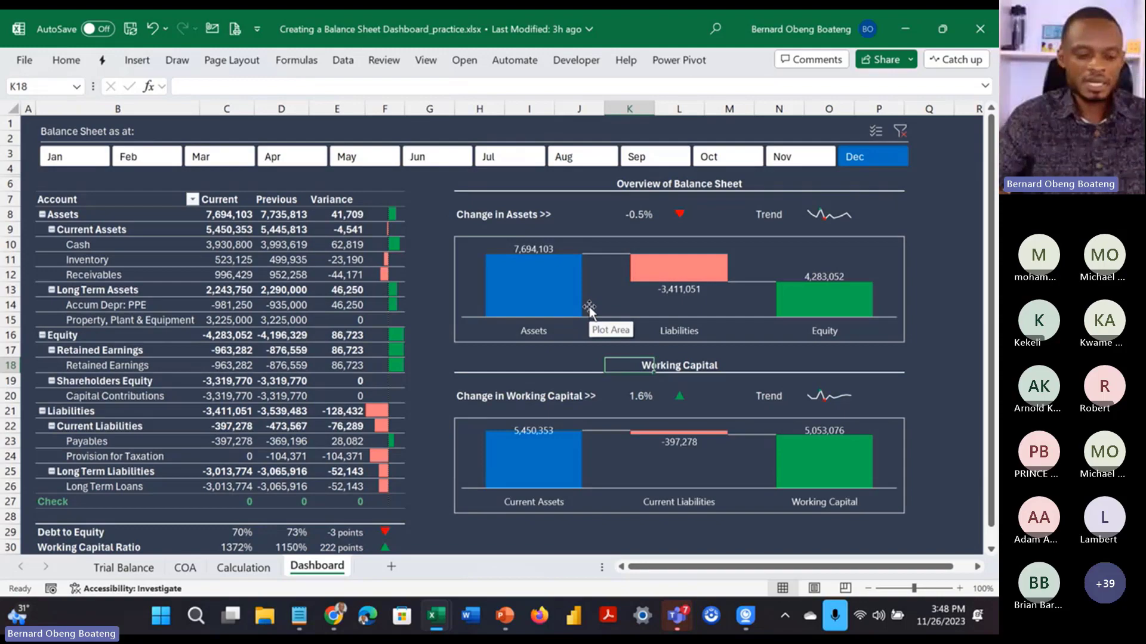
pyautogui.hotkey('alt', 'Tab')
pyautogui.doubleClick(248, 464)
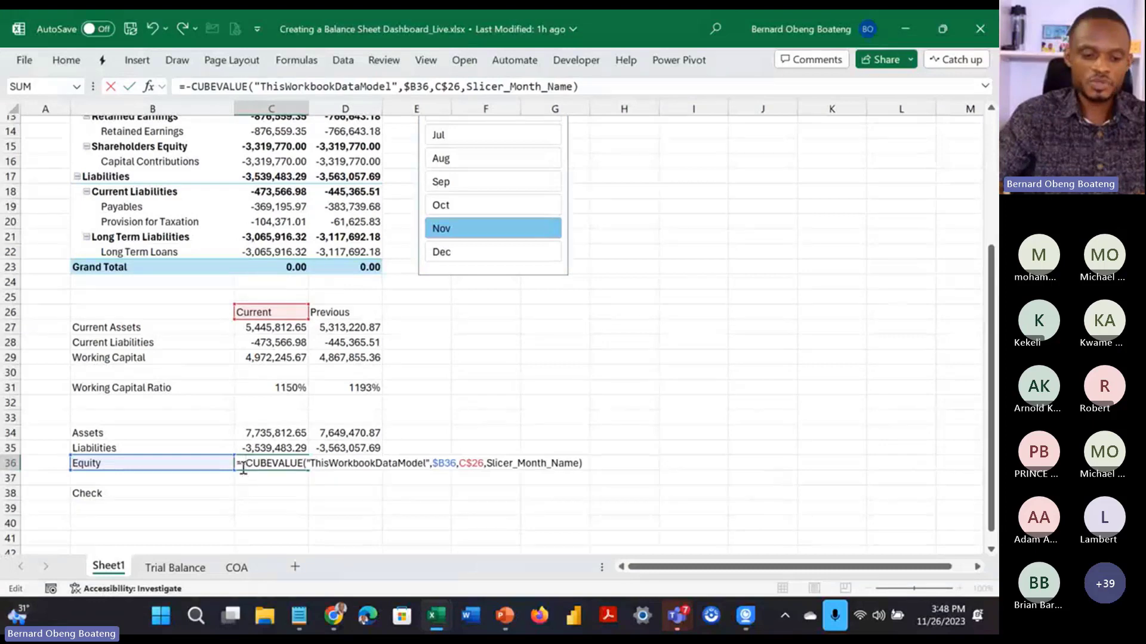
pyautogui.press('Return')
pyautogui.doubleClick(320, 462)
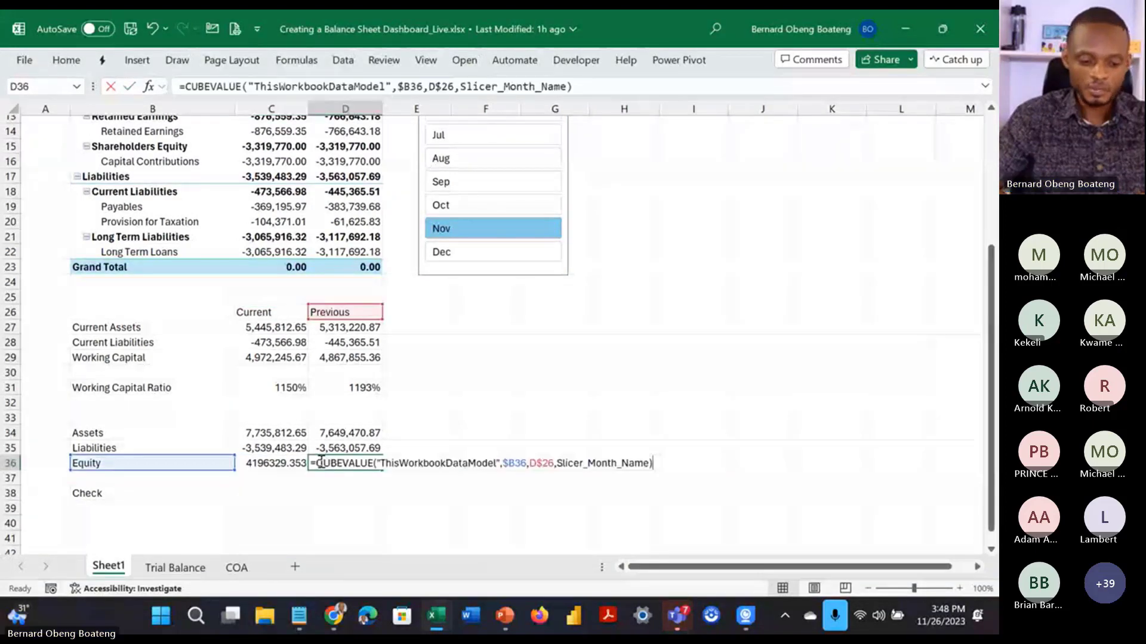
pyautogui.press('Return')
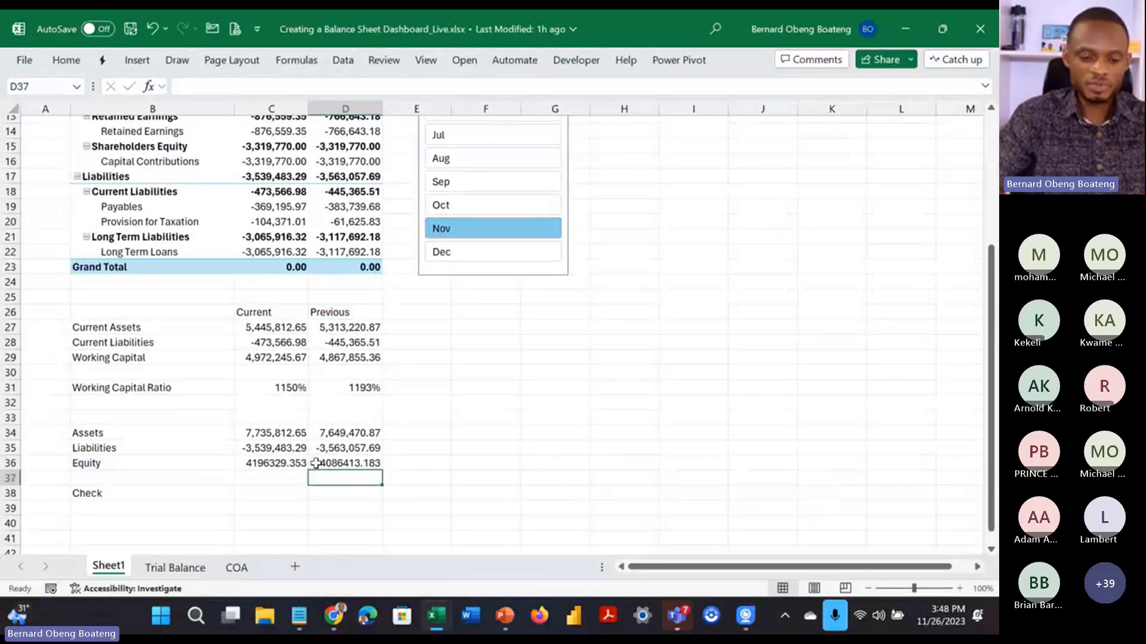
pyautogui.moveTo(253, 464); pyautogui.dragTo(318, 469)
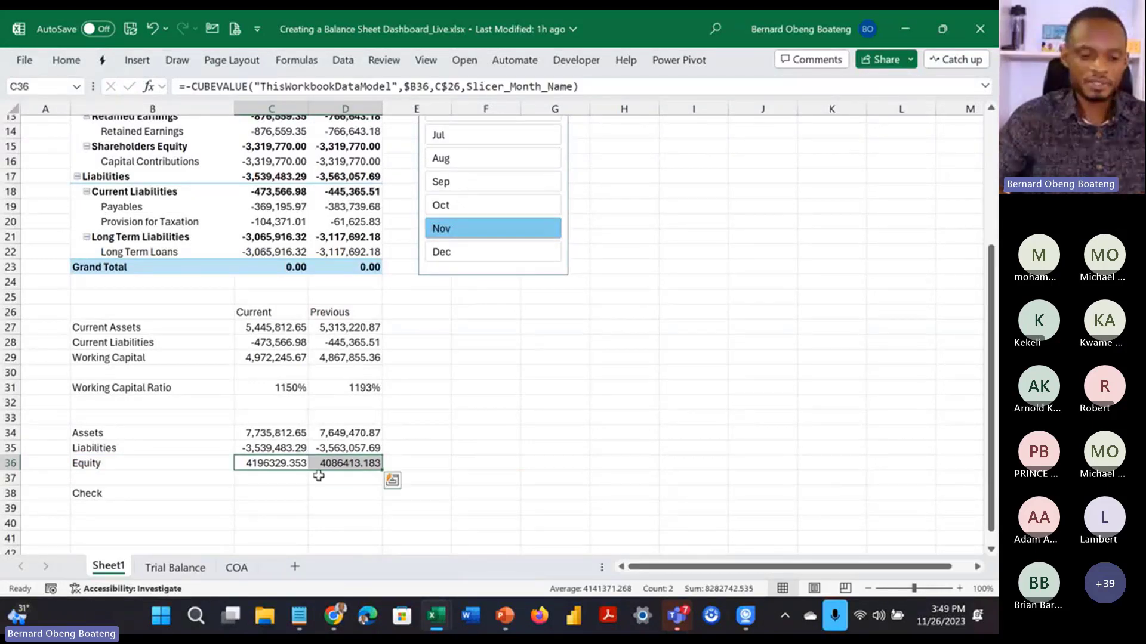
# Step: Enter the balance check formula =SUM(C34:C35)-C36 in C38
pyautogui.click(272, 493)
pyautogui.write('=sum(')
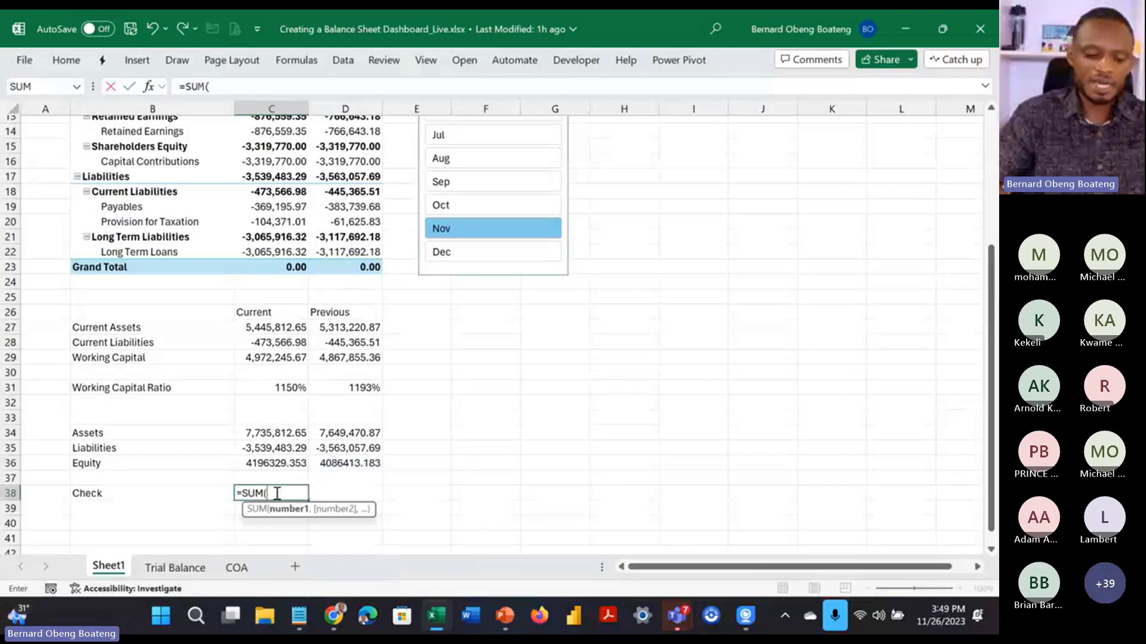
pyautogui.moveTo(270, 435); pyautogui.dragTo(270, 443)
pyautogui.write(')')
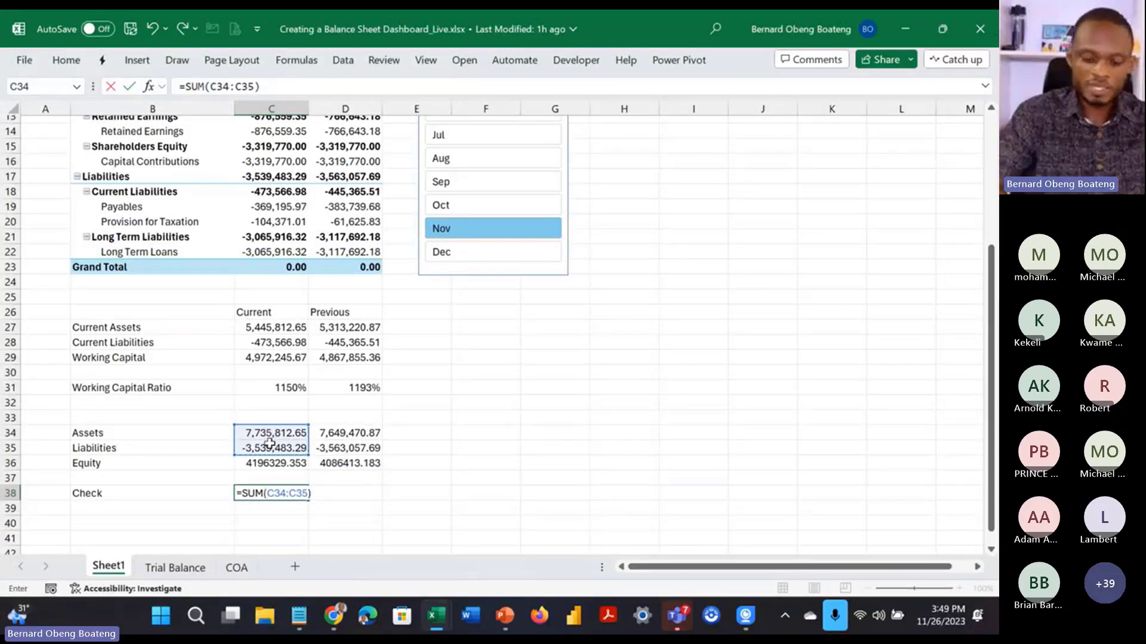
pyautogui.write('-')
pyautogui.click(270, 460)
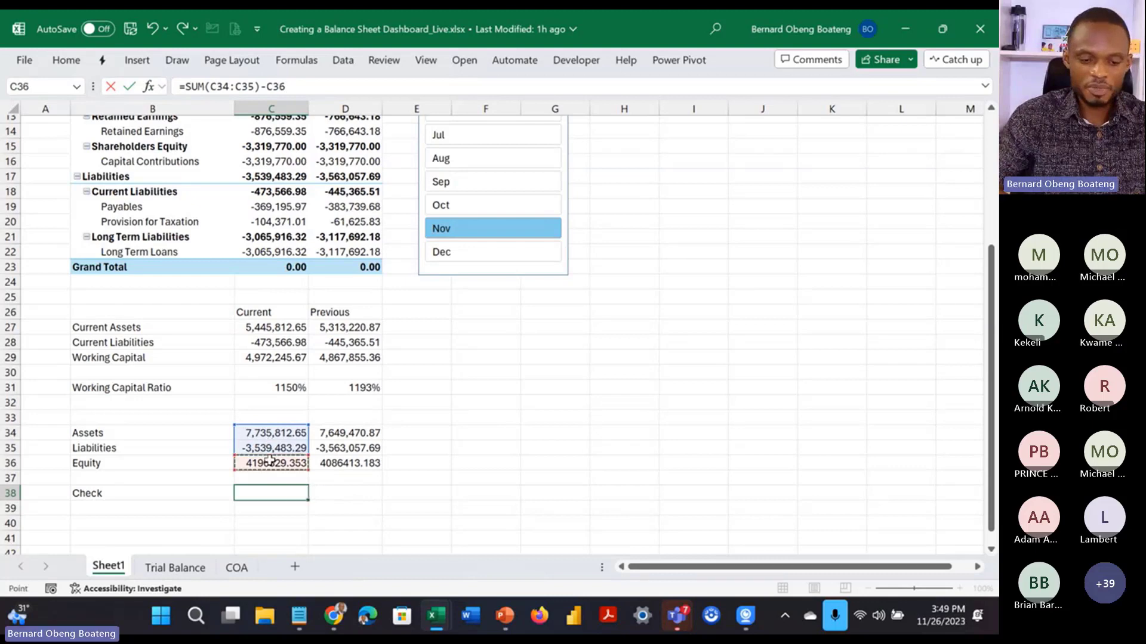
pyautogui.press('Return')
# Step: Fill the Check formula from C38 across to D38 and format both cells as numbers with two decimals and thousands separators
pyautogui.press('Up')
pyautogui.hotkey('shift', 'Right')
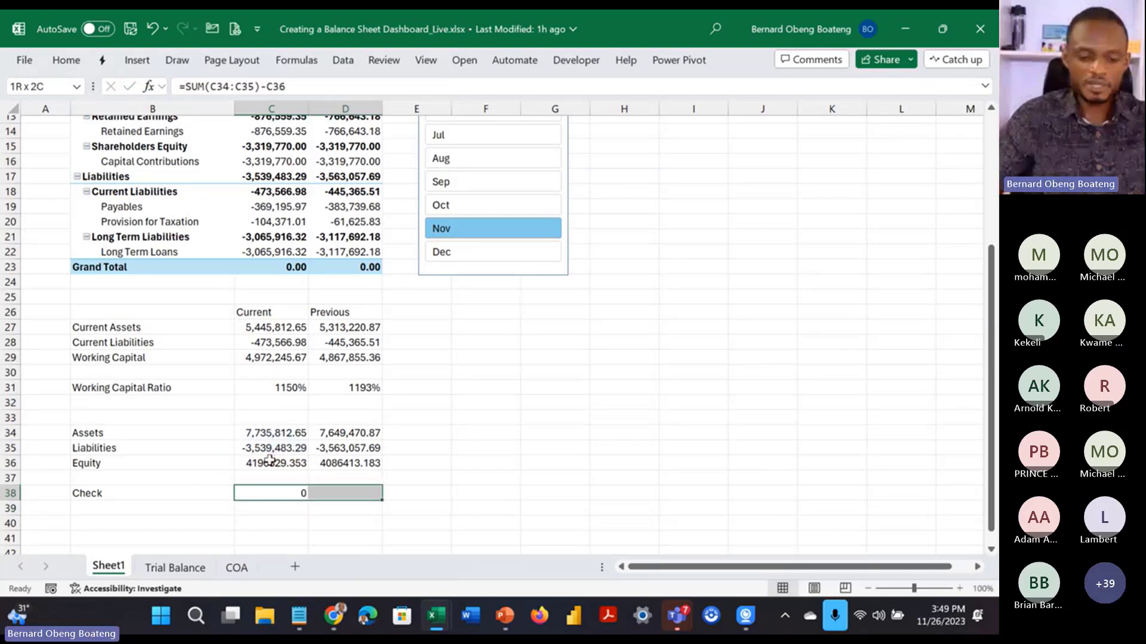
pyautogui.hotkey('ctrl', 'r')
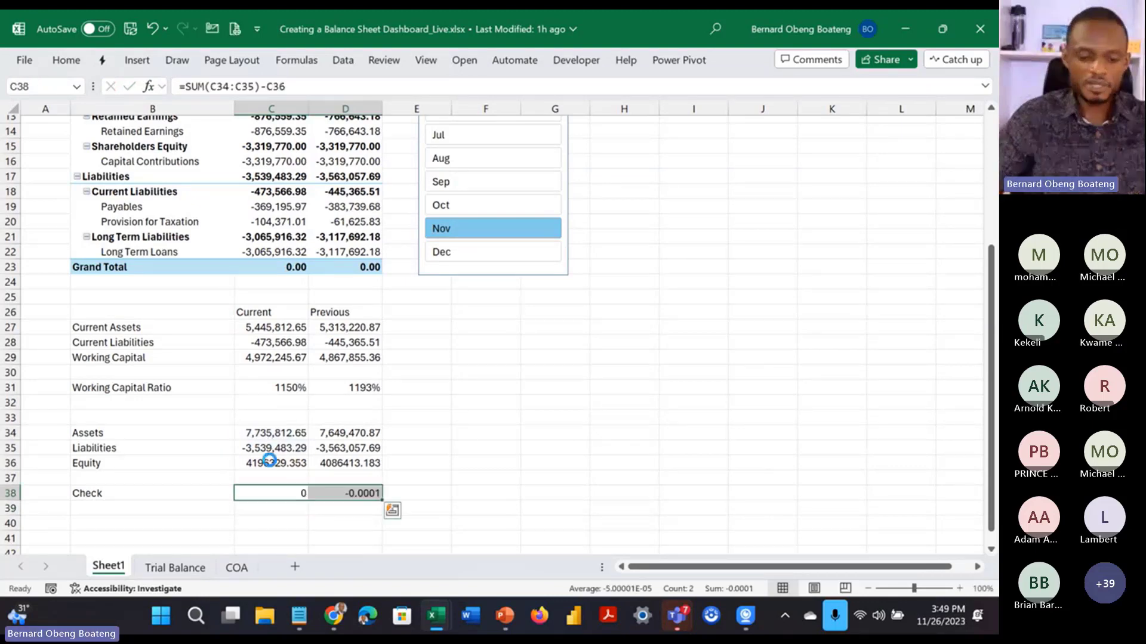
pyautogui.hotkey('ctrl', 'shift', '1')
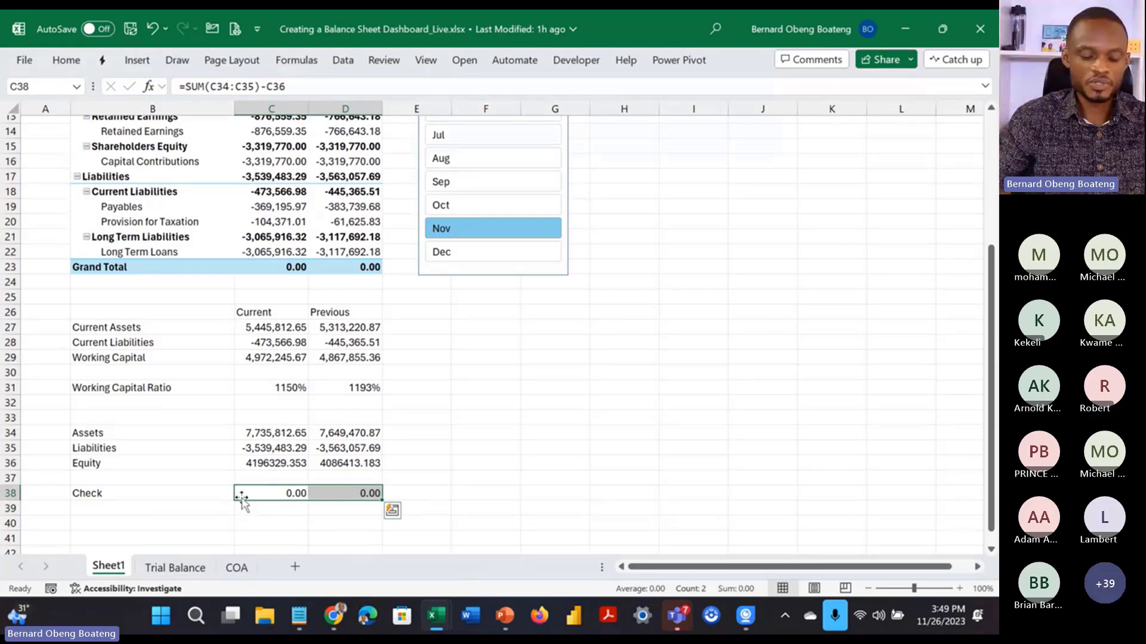
pyautogui.click(227, 512)
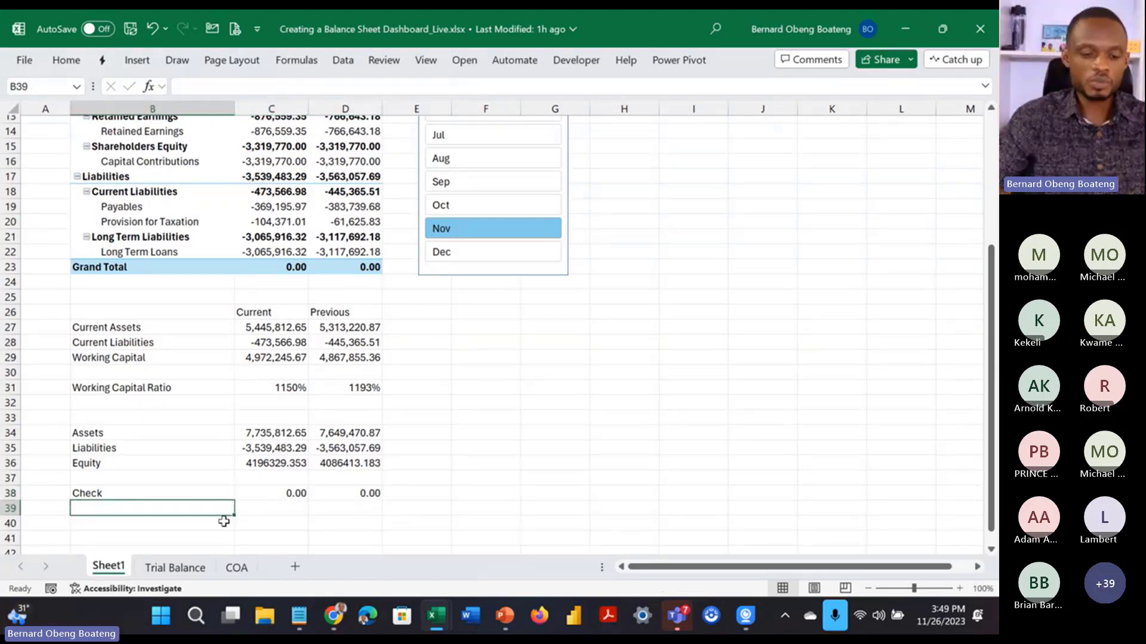
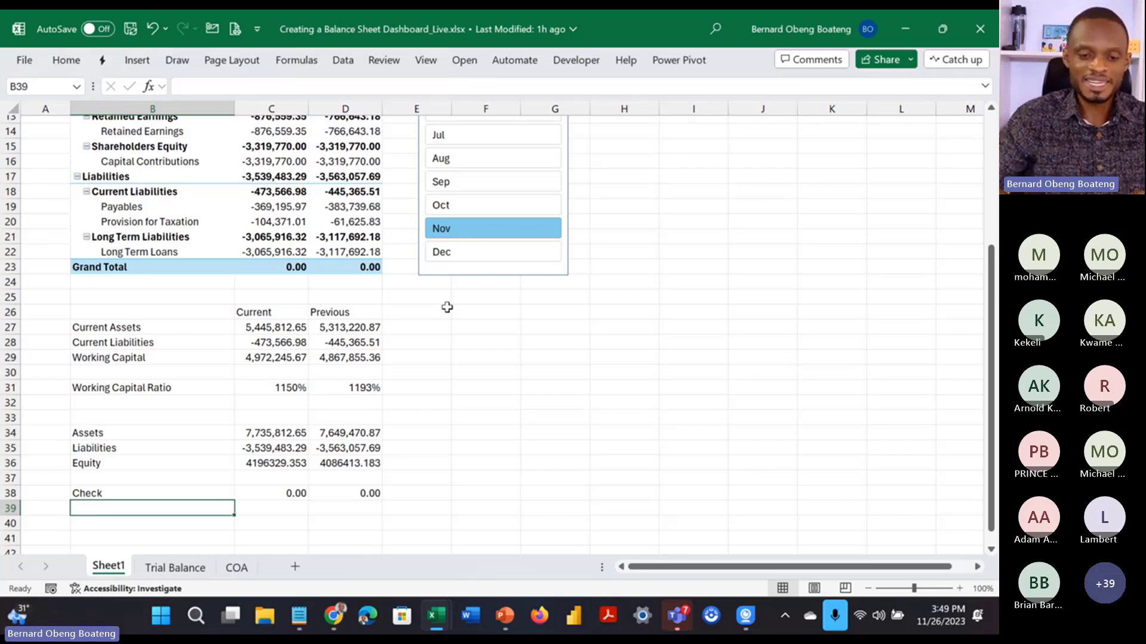
# Step: Review the Long Term Loans formula on the practice workbook's Calculation sheet, and copy the live workbook's Equity CUBEMEMBER formula from B36 to B40
pyautogui.hotkey('alt', 'Tab')
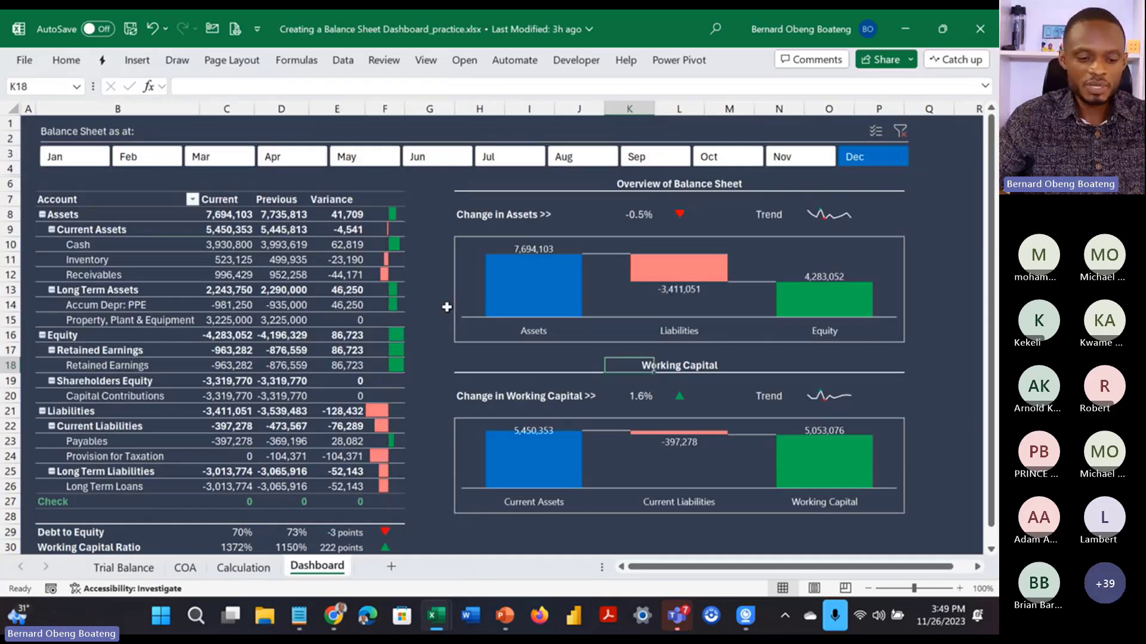
pyautogui.click(261, 567)
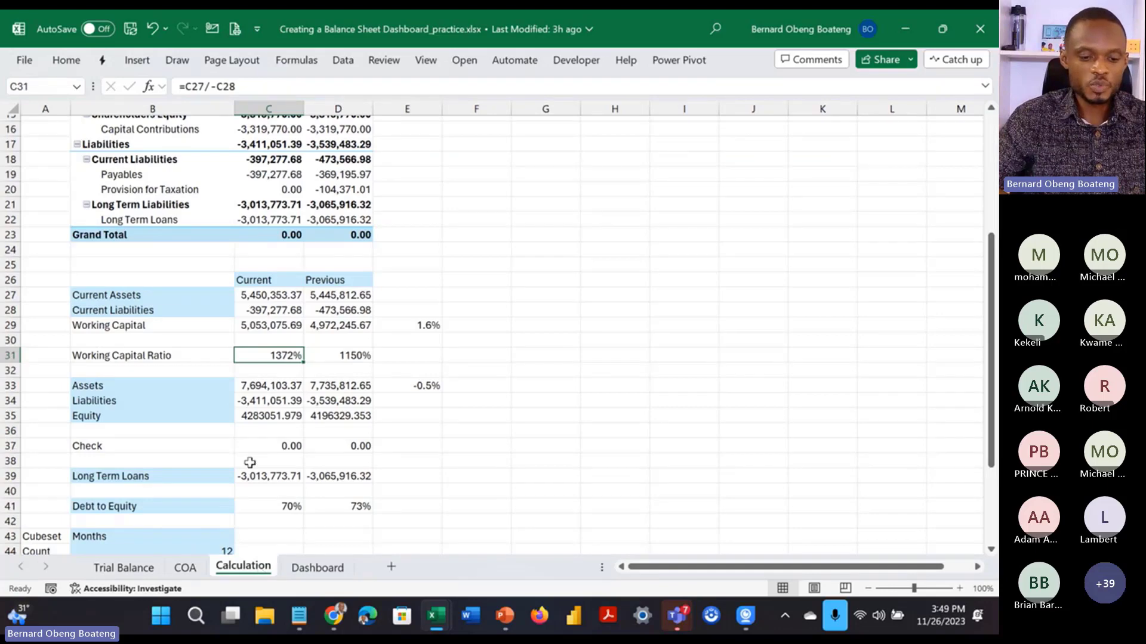
pyautogui.click(204, 477)
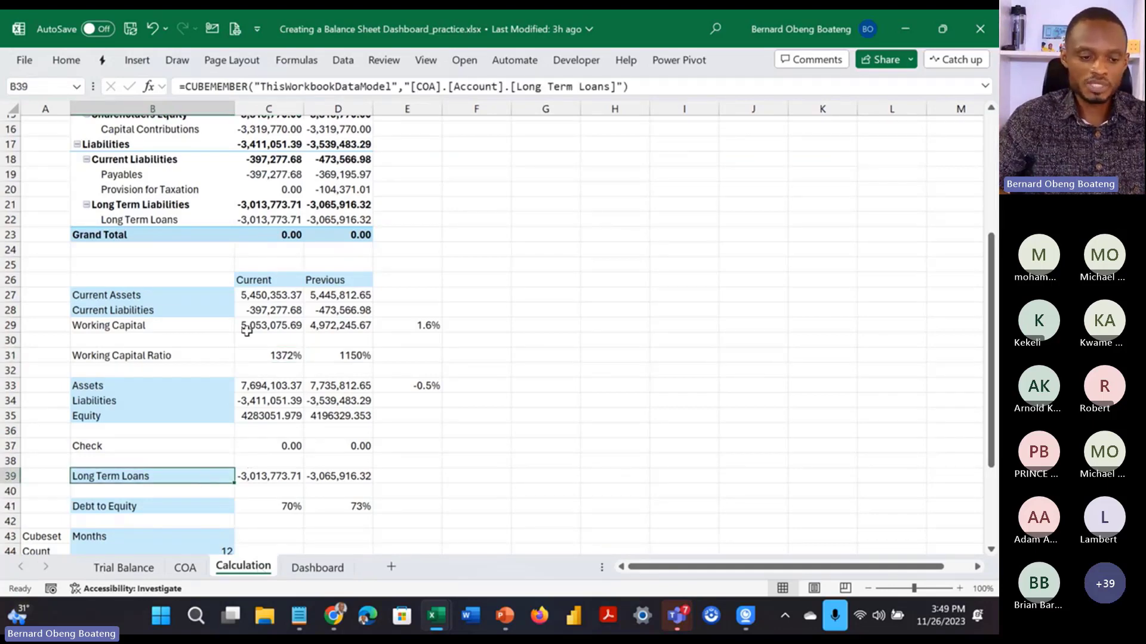
pyautogui.click(210, 509)
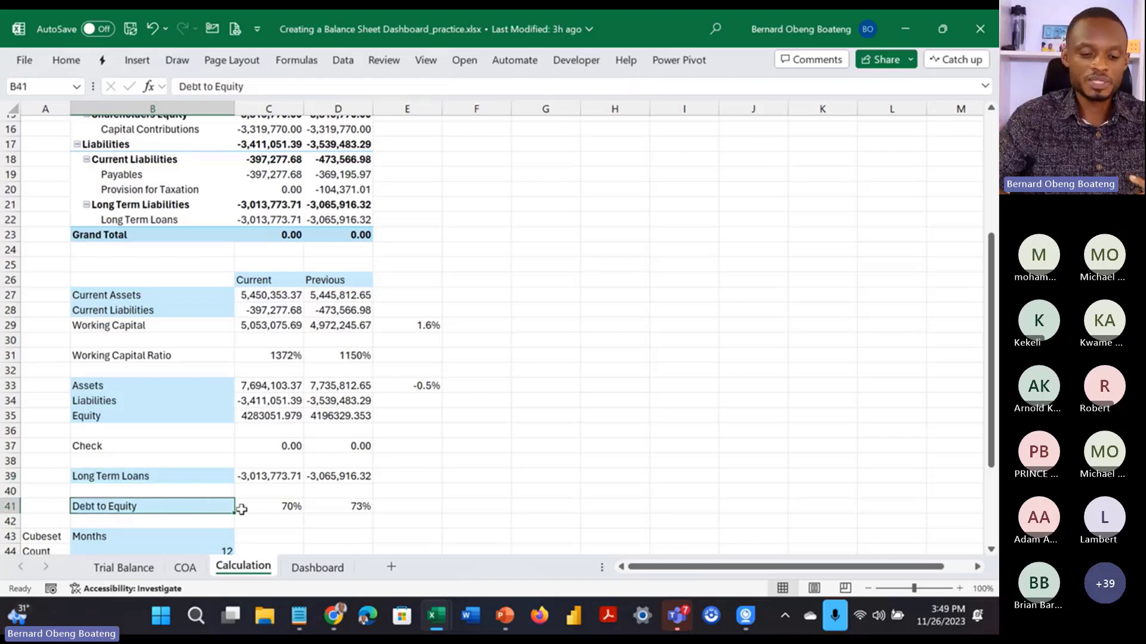
pyautogui.click(199, 472)
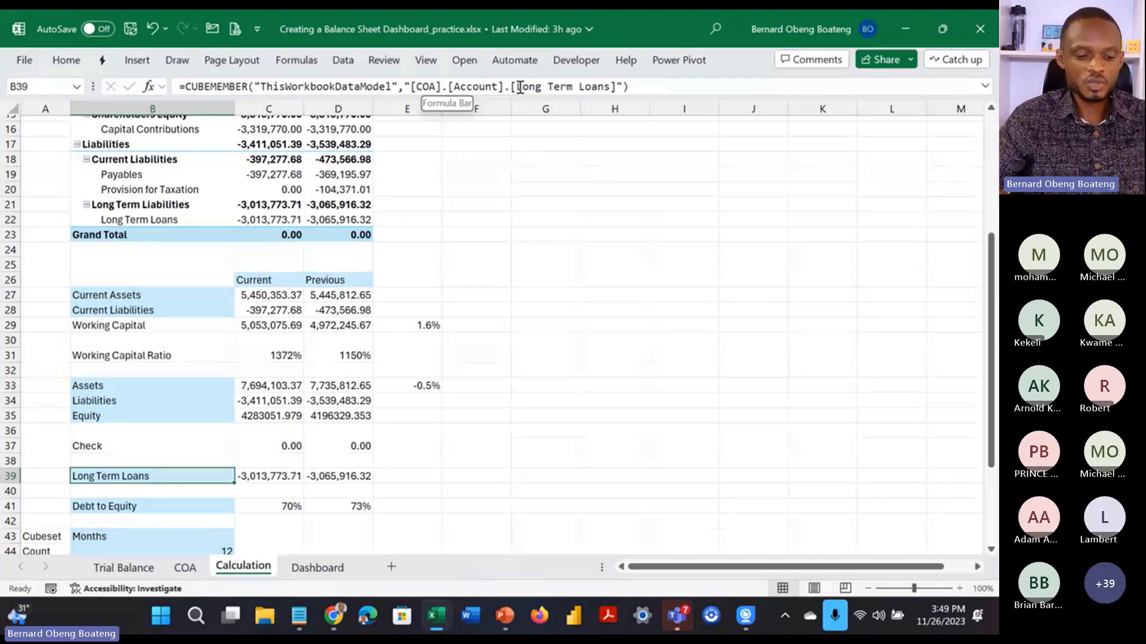
pyautogui.hotkey('alt', 'Tab')
pyautogui.click(199, 458)
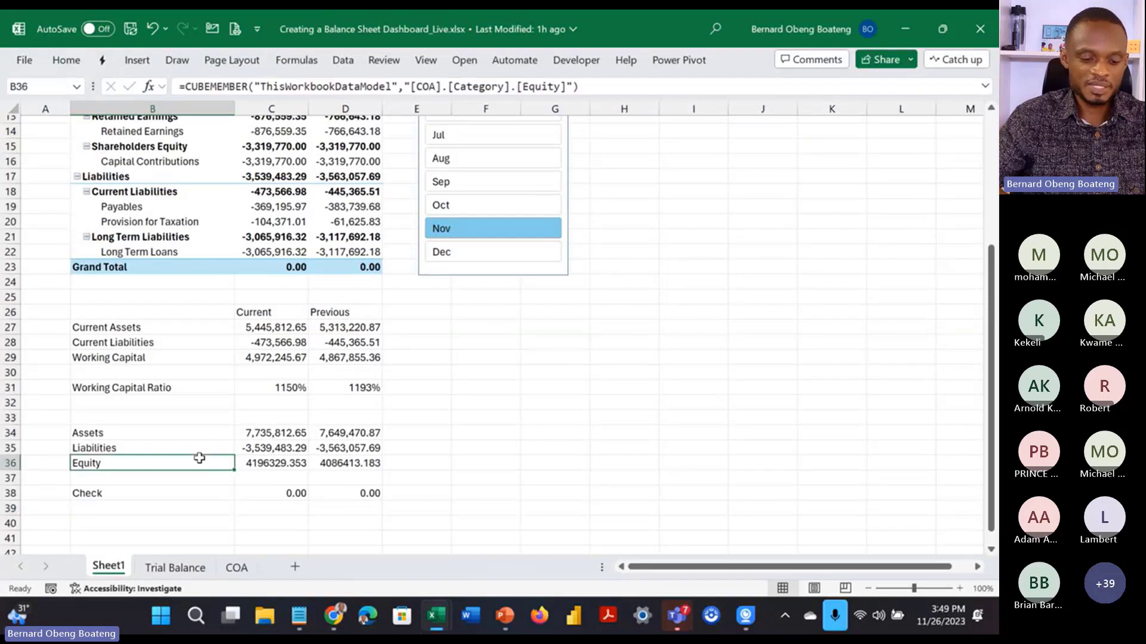
pyautogui.hotkey('ctrl', 'c')
pyautogui.click(172, 530)
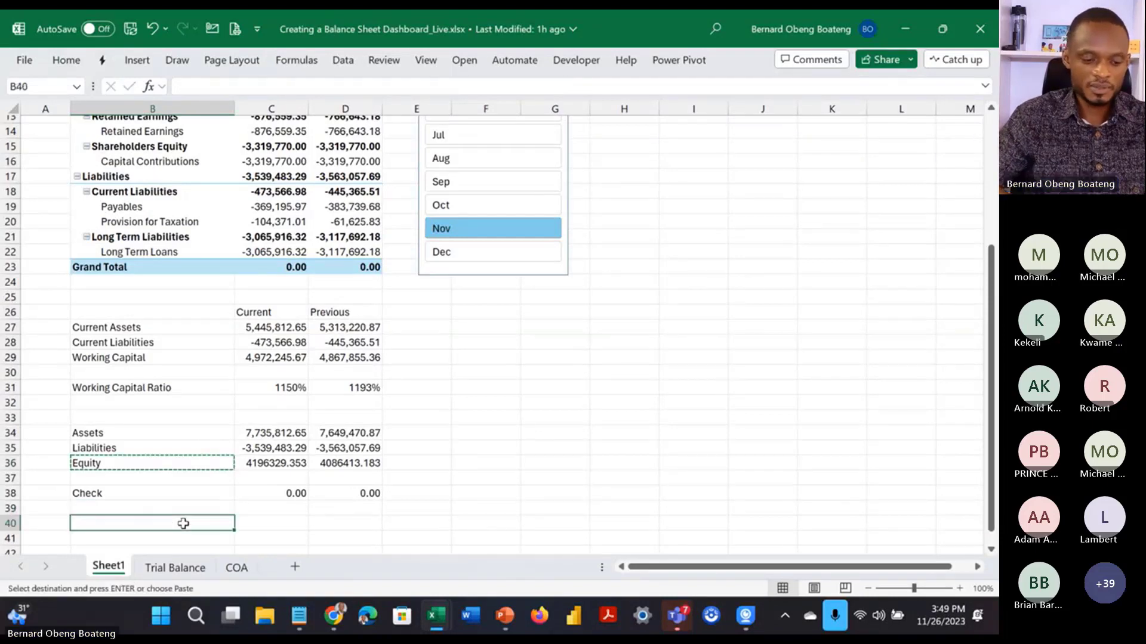
pyautogui.hotkey('ctrl', 'v')
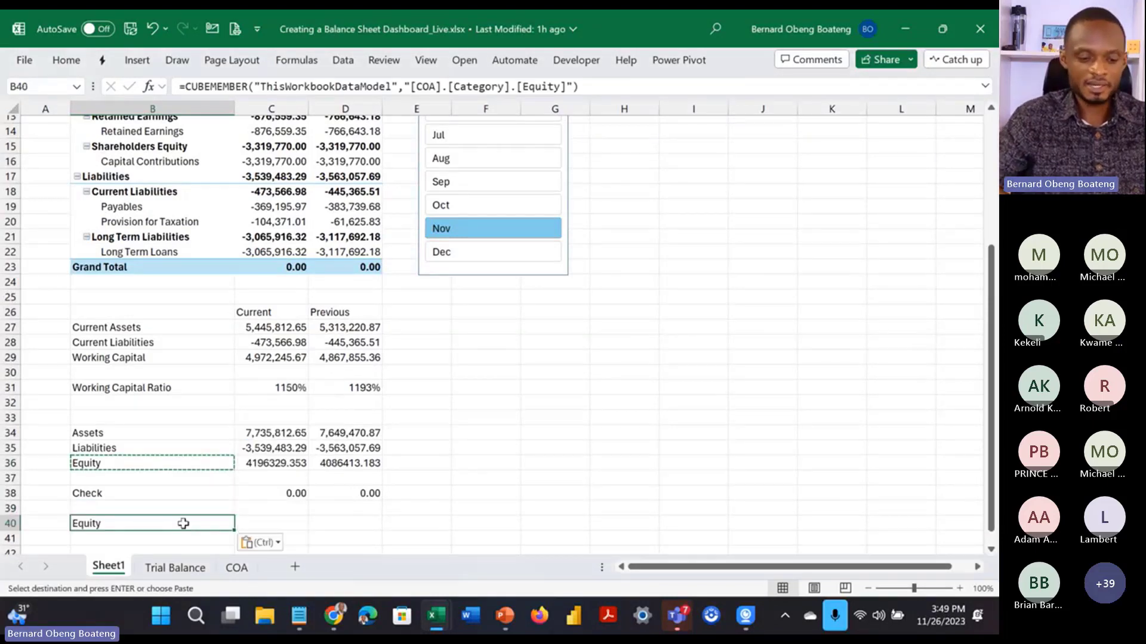
# Step: Replace Category with Account in the member expression of the CUBEMEMBER formula in B40
pyautogui.doubleClick(185, 525)
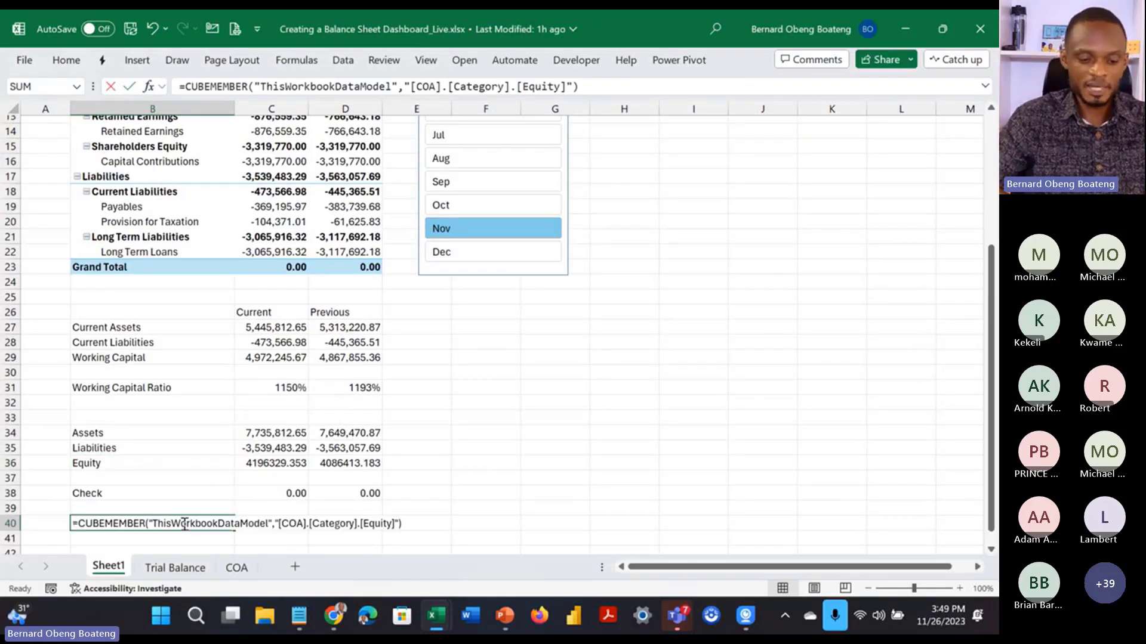
pyautogui.click(355, 525)
pyautogui.press('BackSpace')
pyautogui.press('BackSpace')
pyautogui.press('BackSpace')
pyautogui.press('BackSpace')
pyautogui.press('BackSpace')
pyautogui.press('BackSpace')
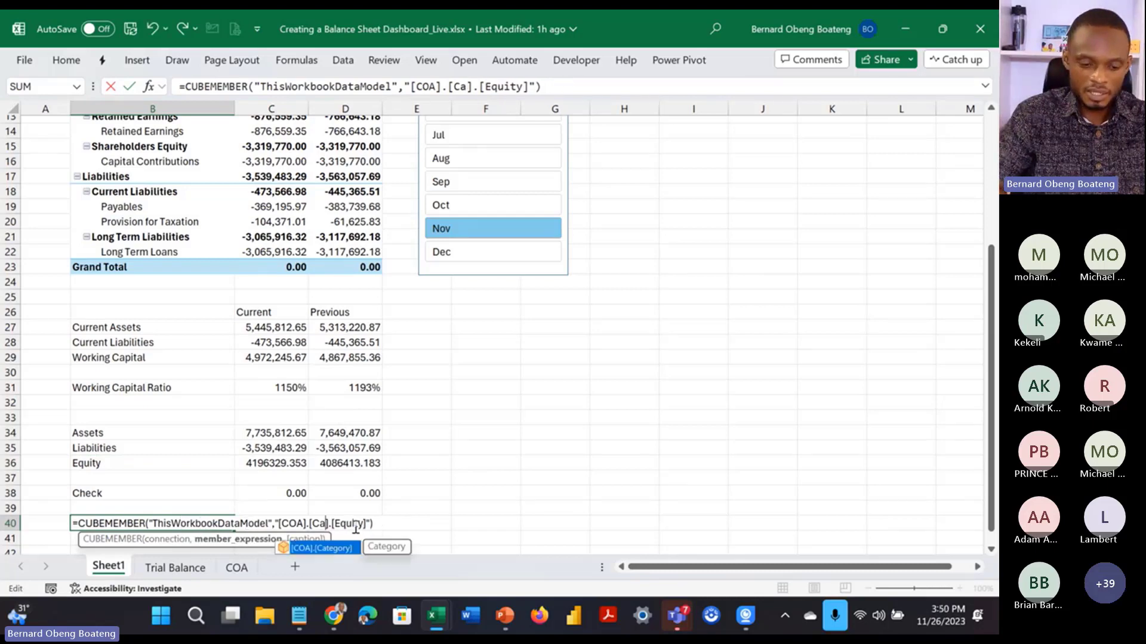
pyautogui.press('BackSpace')
pyautogui.press('BackSpace')
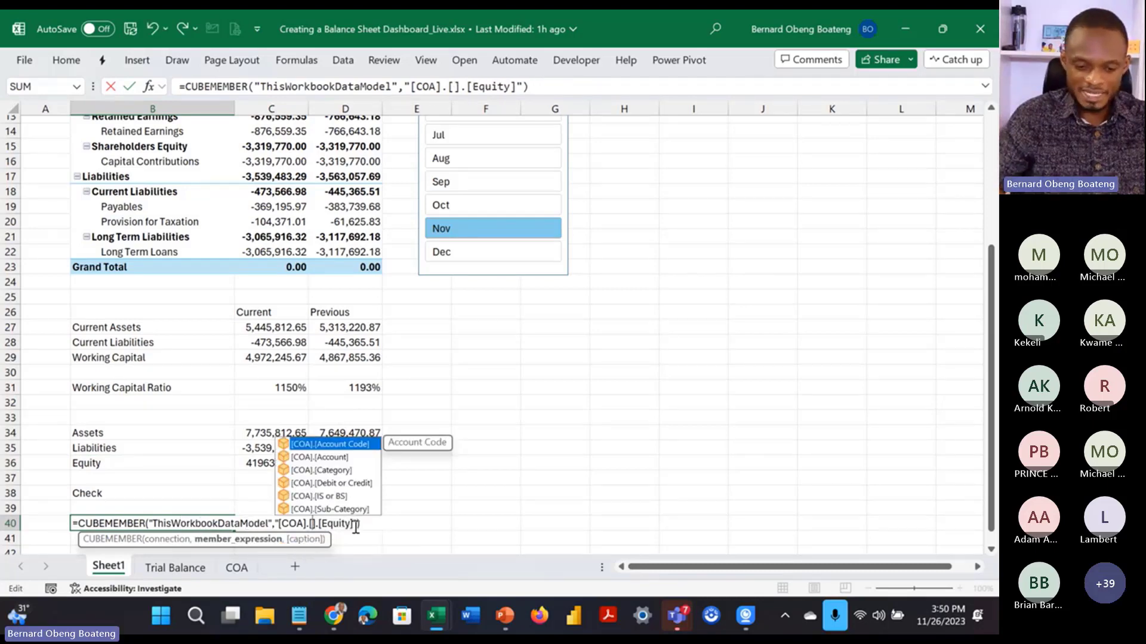
pyautogui.write('Account')
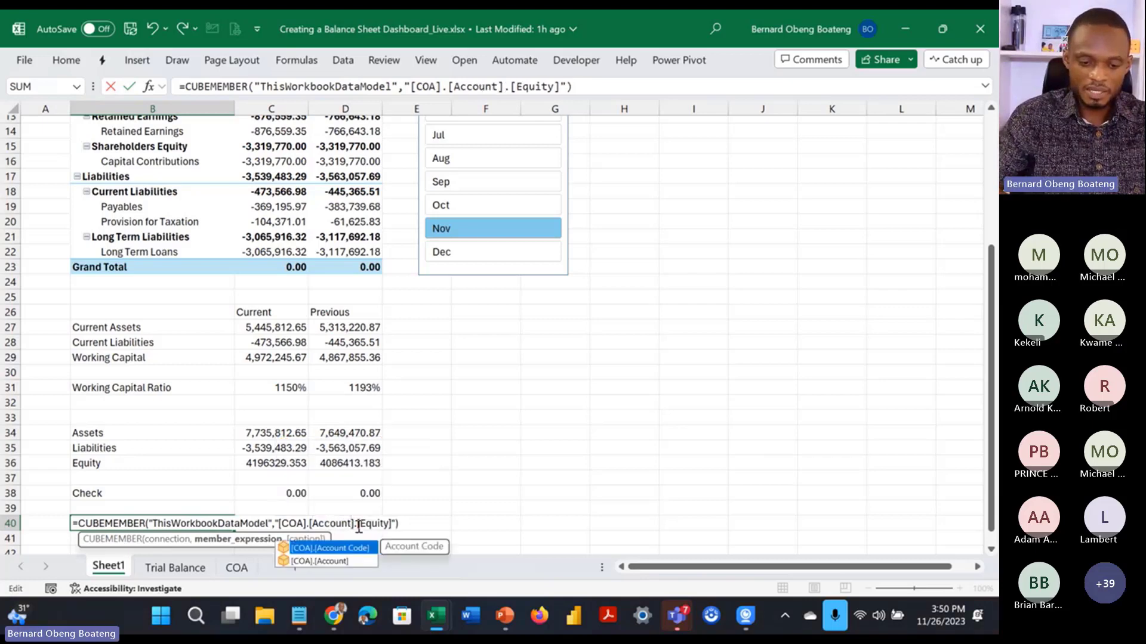
# Step: Replace Equity with Long Term Loans as the member name in the B40 CUBEMEMBER formula
pyautogui.click(390, 524)
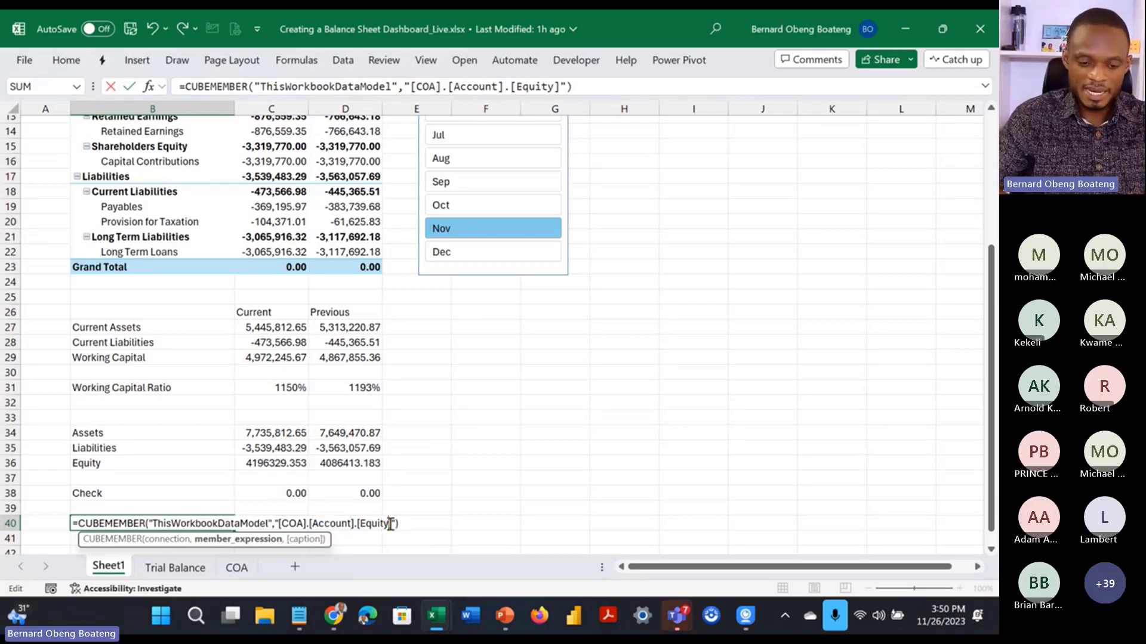
pyautogui.press('BackSpace')
pyautogui.press('BackSpace')
pyautogui.press('BackSpace')
pyautogui.write('Log')
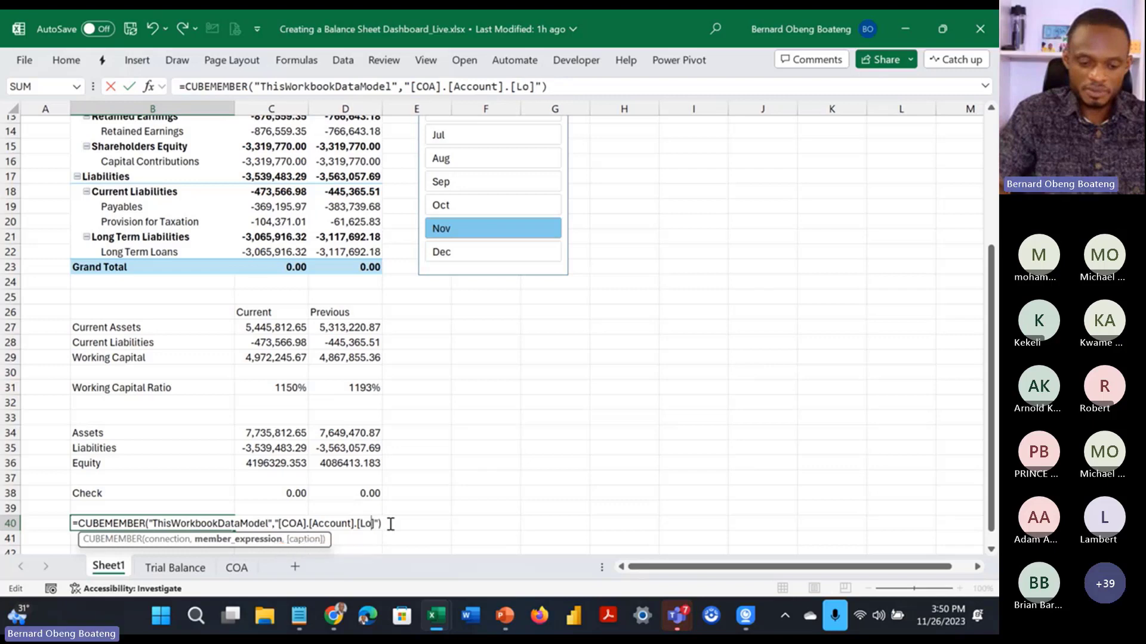
pyautogui.press('BackSpace')
pyautogui.write('ng Te')
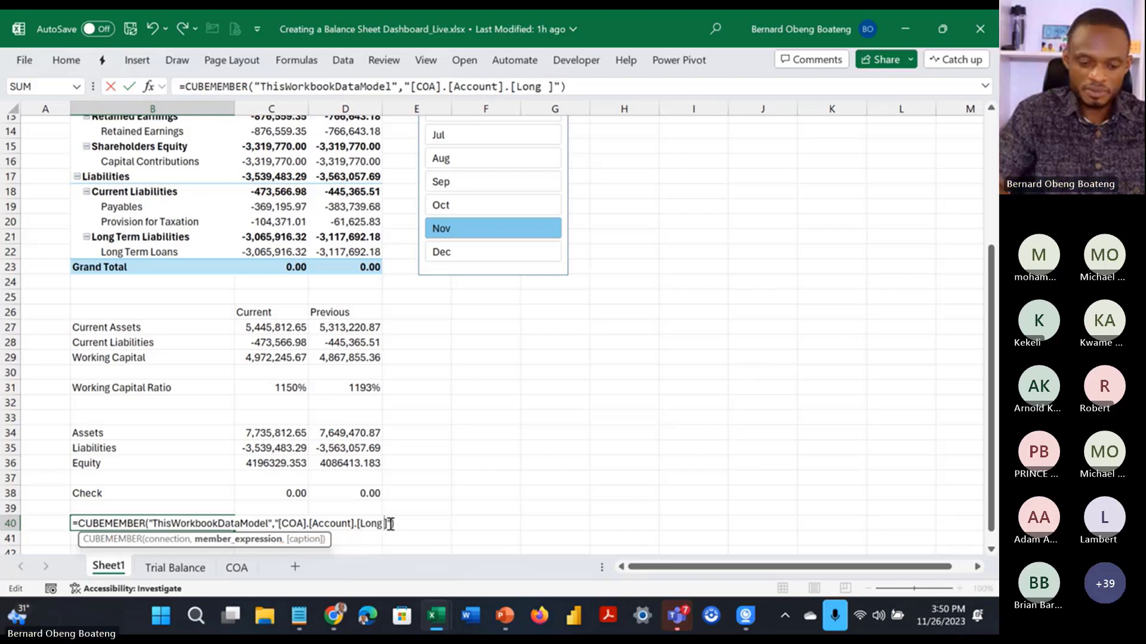
pyautogui.write('rm ')
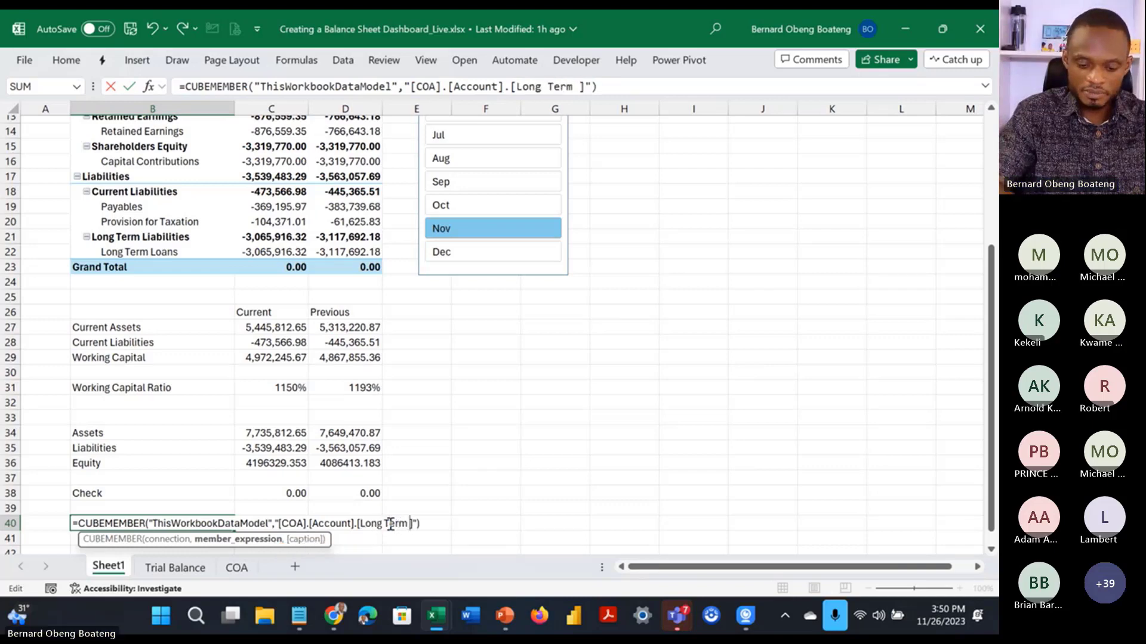
pyautogui.write('Loans')
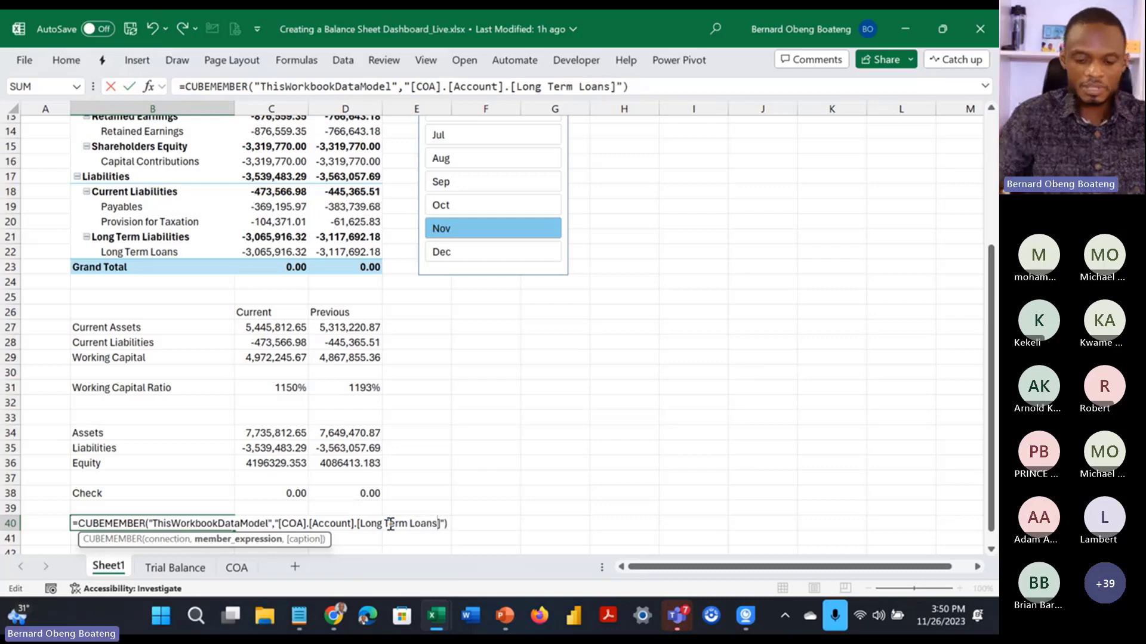
pyautogui.press('Return')
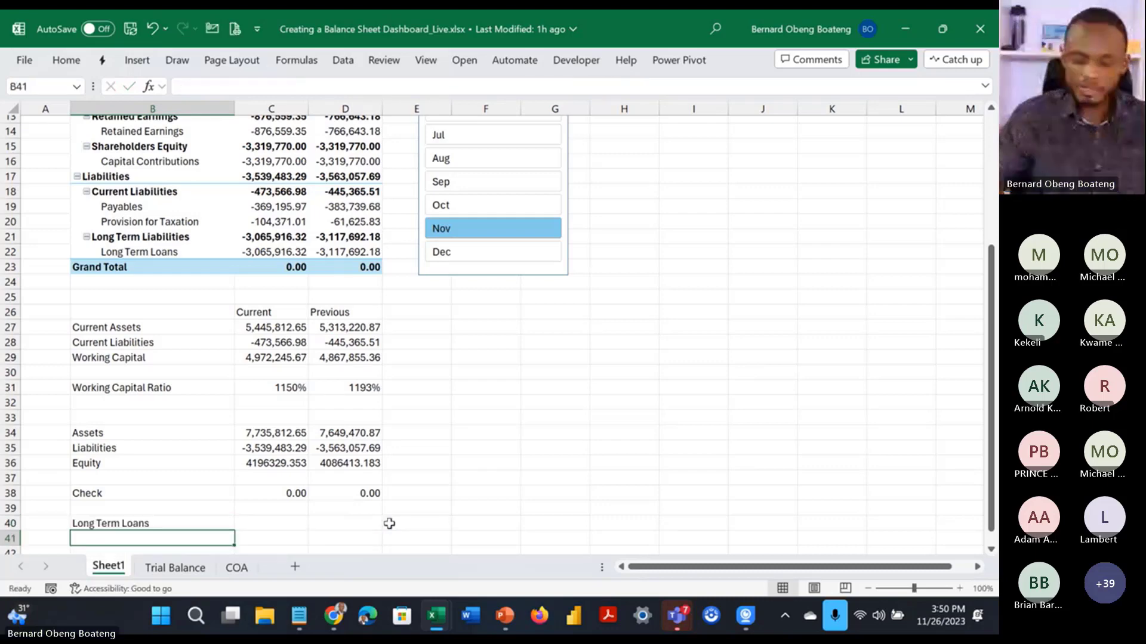
# Step: Copy the Assets CUBEVALUE formula from C34 to C40 for the current Long Term Loans balance
pyautogui.click(274, 440)
pyautogui.hotkey('ctrl', 'c')
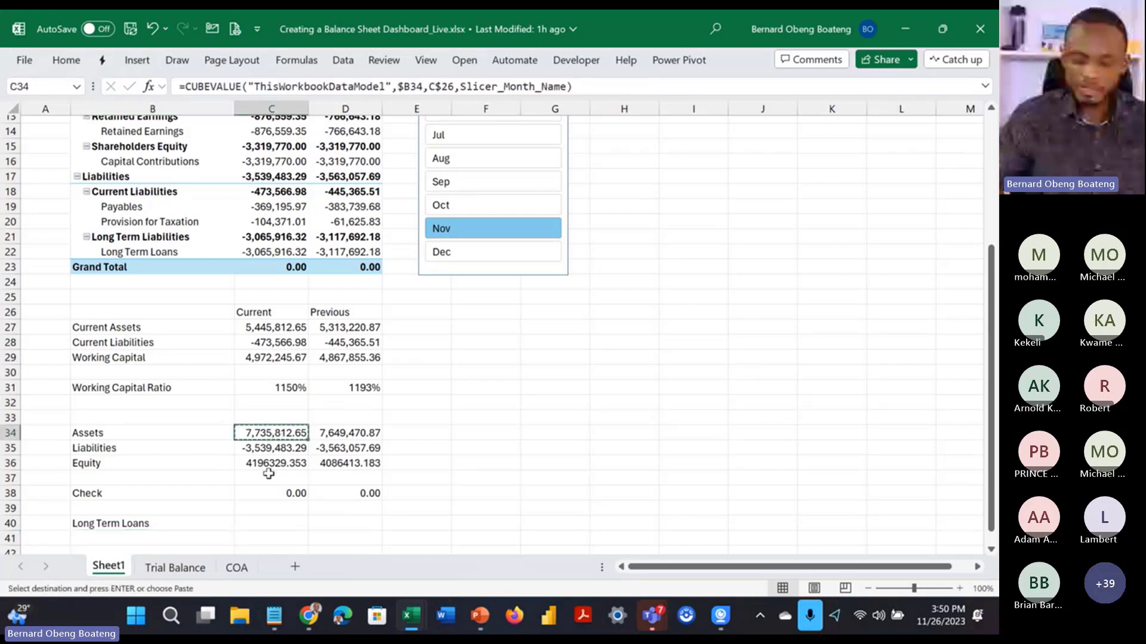
pyautogui.click(260, 519)
pyautogui.hotkey('ctrl', 'v')
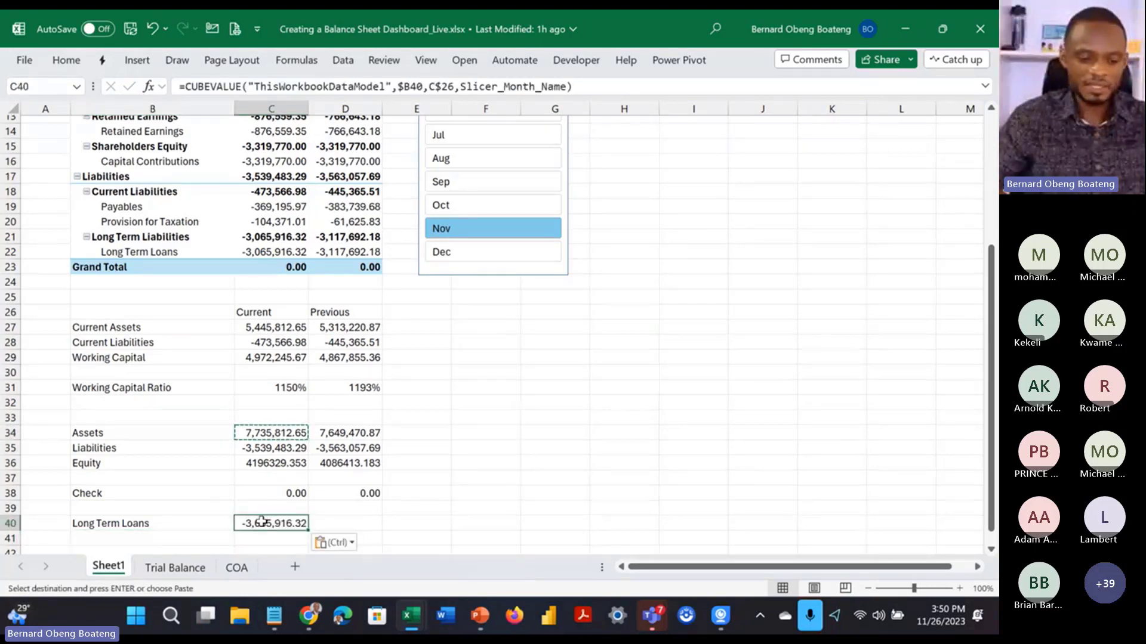
pyautogui.press('Escape')
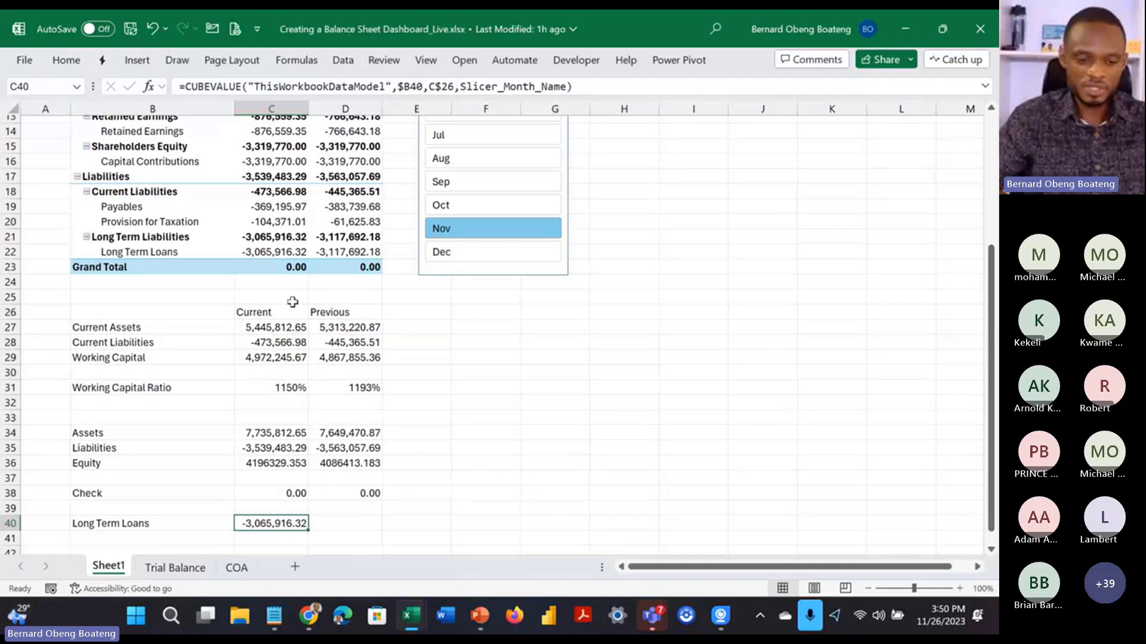
# Step: Fill the Long Term Loans CUBEVALUE formula from C40 across to D40 for the previous balance
pyautogui.hotkey('shift', 'Right')
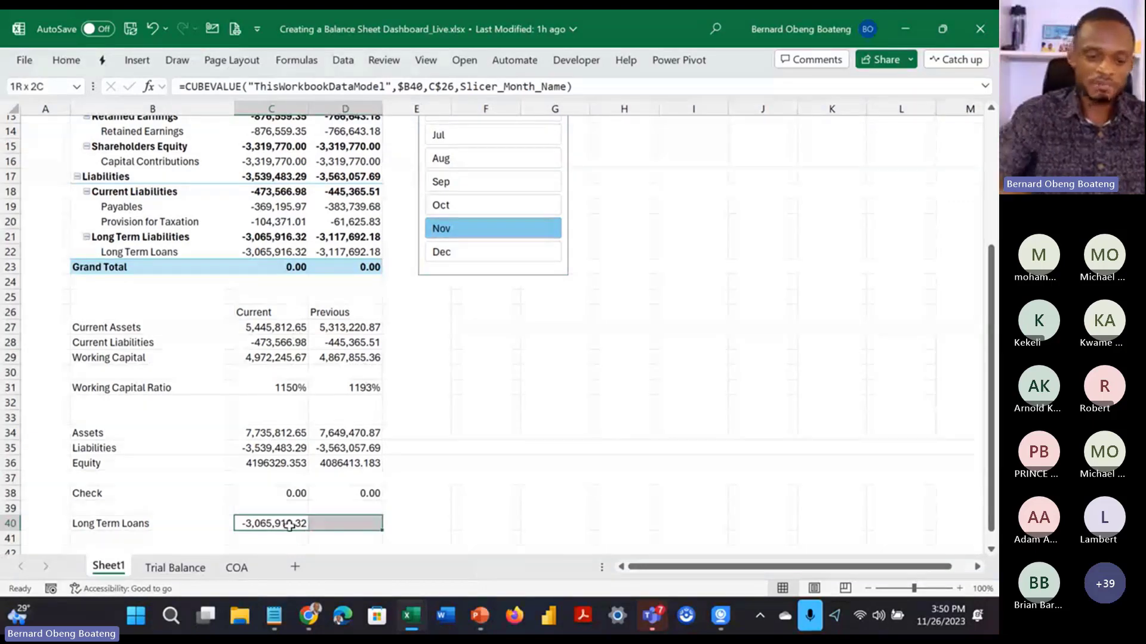
pyautogui.hotkey('ctrl', 'r')
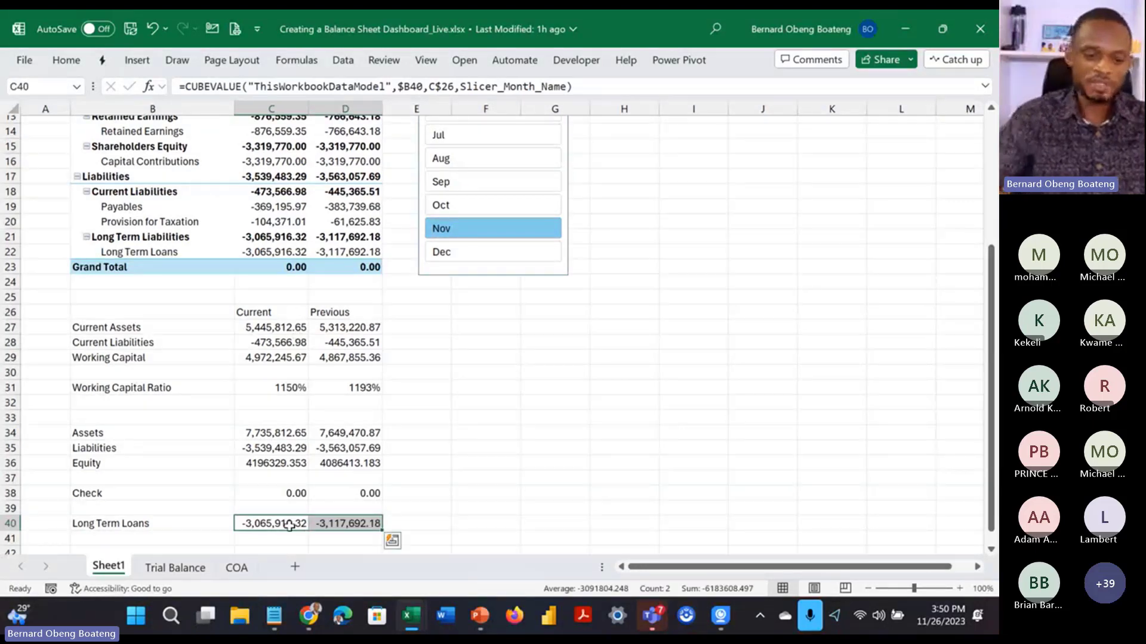
pyautogui.click(198, 525)
# Step: Enter the label Debt to Equity in B42, below the Long Term Loans row
pyautogui.click(194, 543)
pyautogui.scroll(-1, 192, 542)
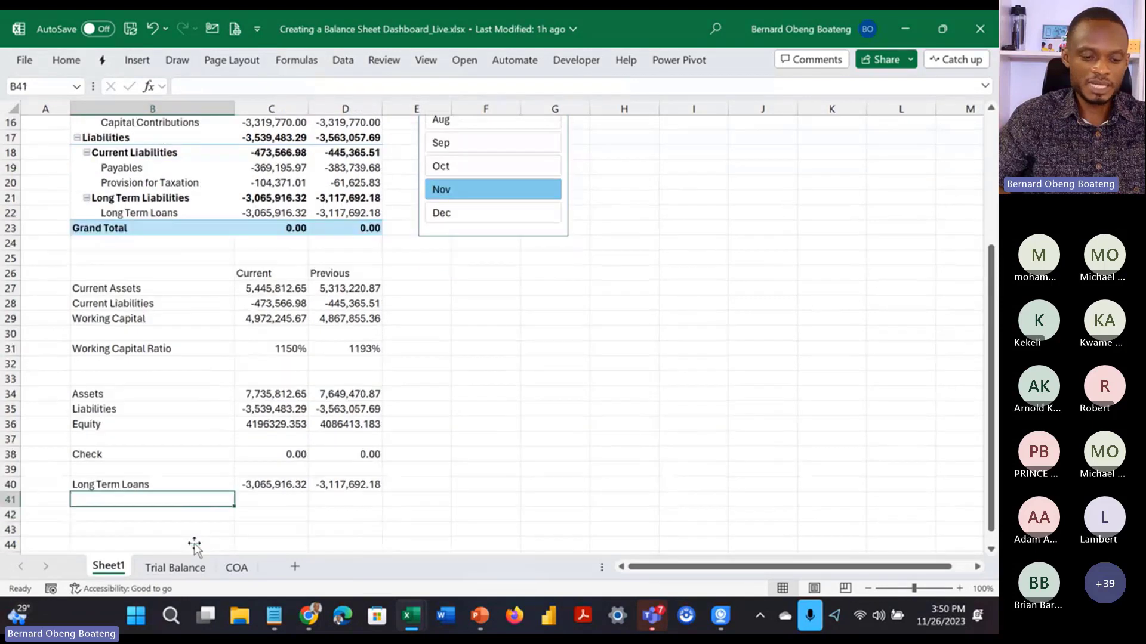
pyautogui.click(191, 517)
pyautogui.write('Denbt')
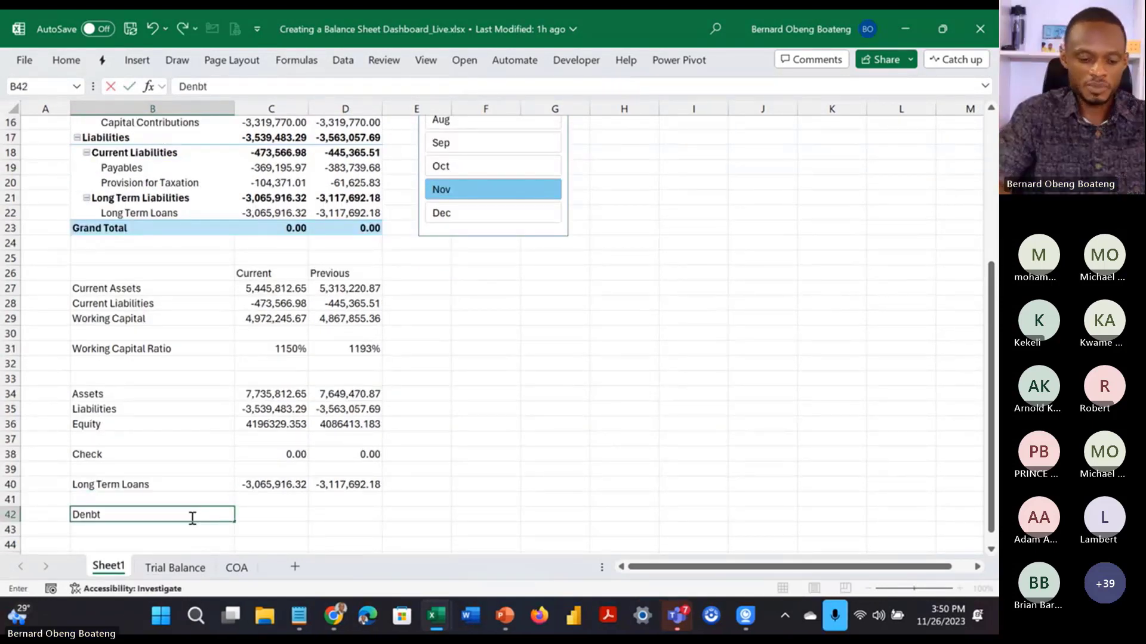
pyautogui.press('BackSpace')
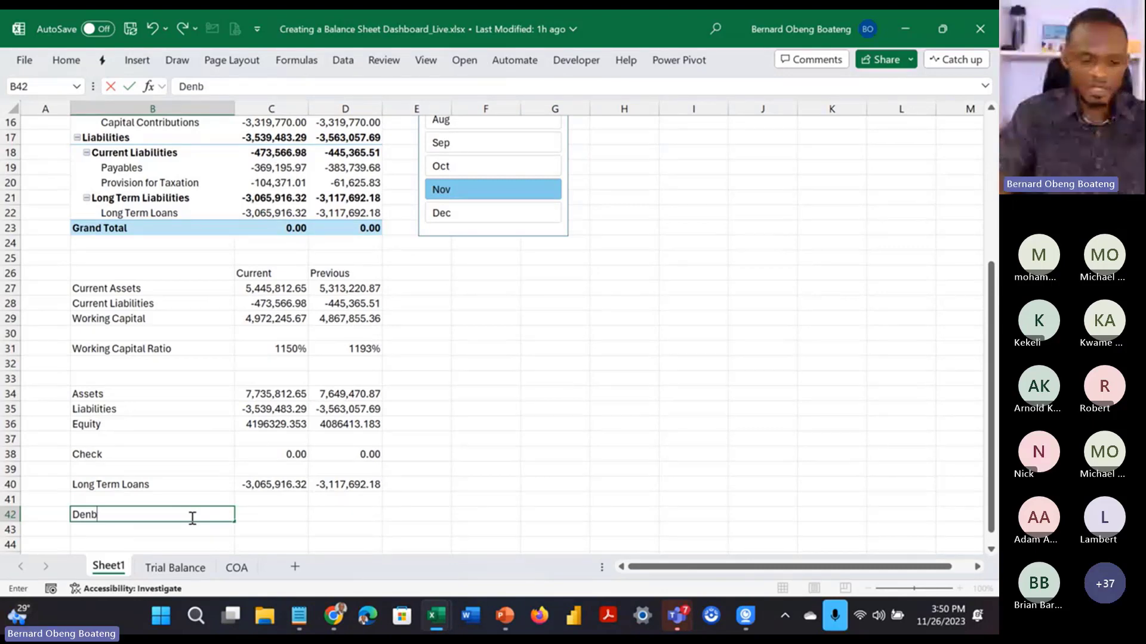
pyautogui.press('BackSpace')
pyautogui.press('BackSpace')
pyautogui.write('bt to Equit')
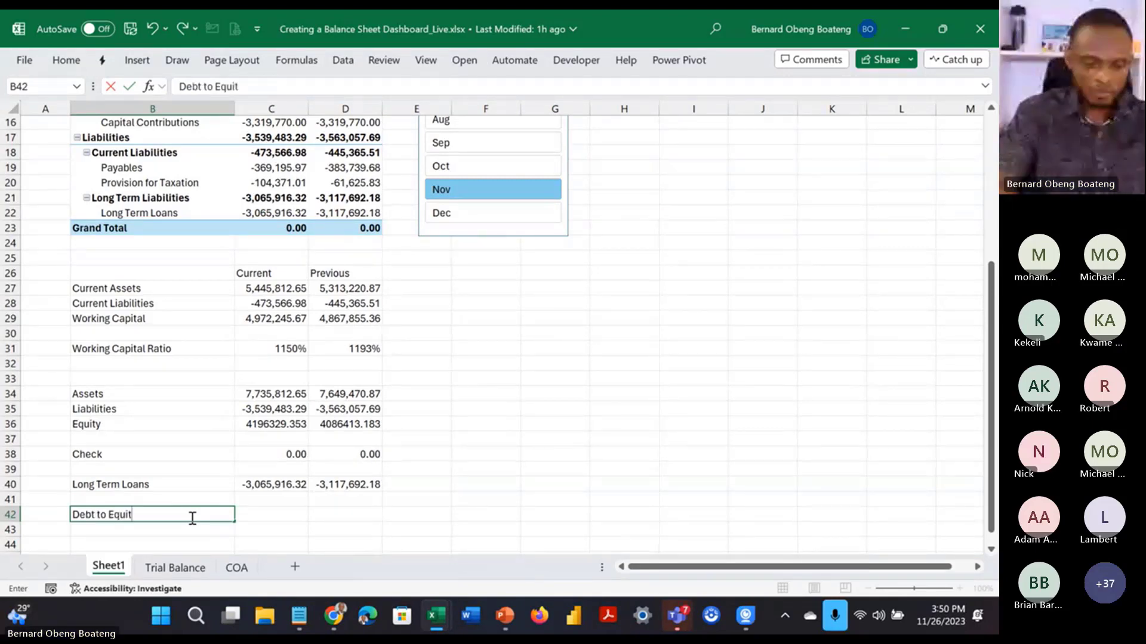
pyautogui.write('y')
pyautogui.press('Tab')
# Step: Calculate the current debt-to-equity ratio in C42 with the formula =-C40/C36
pyautogui.write('=')
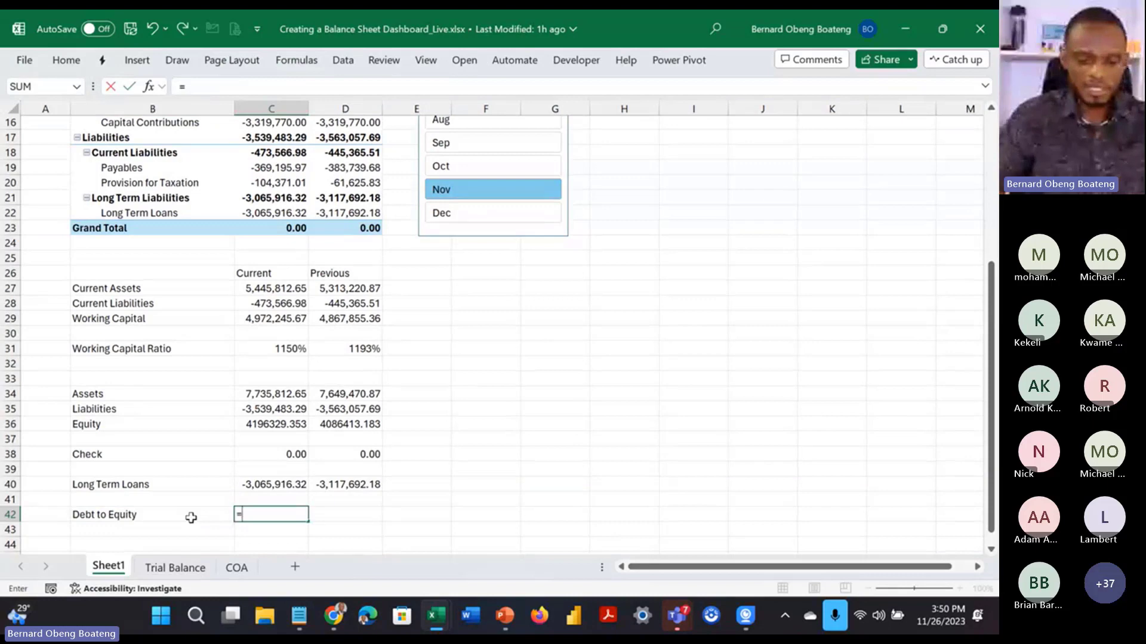
pyautogui.press('Up')
pyautogui.press('Up')
pyautogui.write('/')
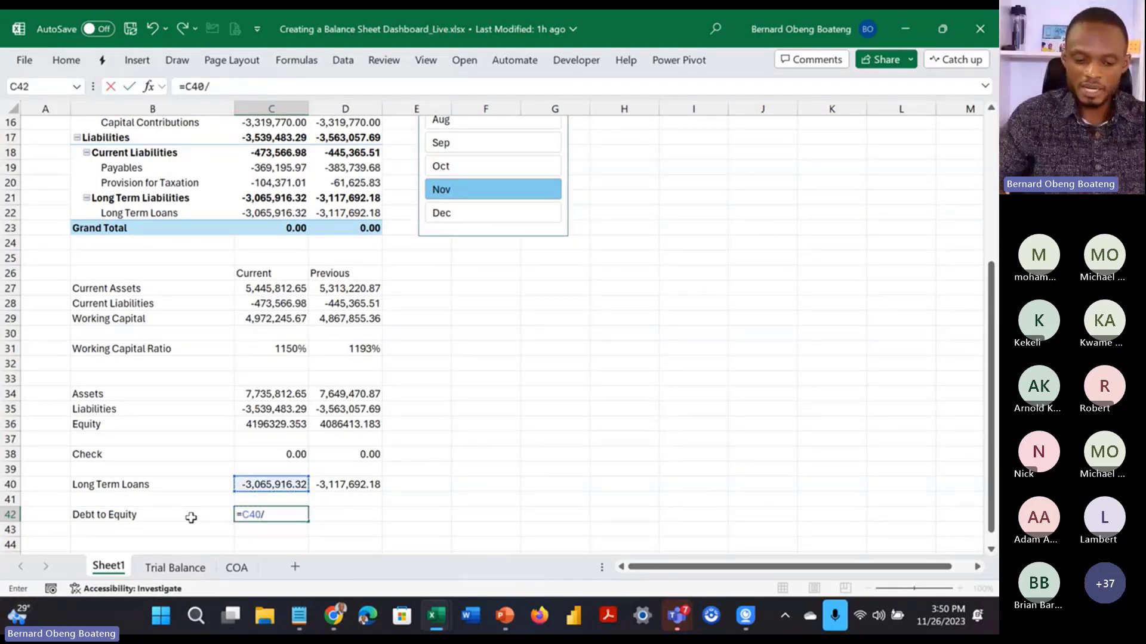
pyautogui.press('Up')
pyautogui.press('Up')
pyautogui.press('Up')
pyautogui.press('Up')
pyautogui.press('Up')
pyautogui.press('Up')
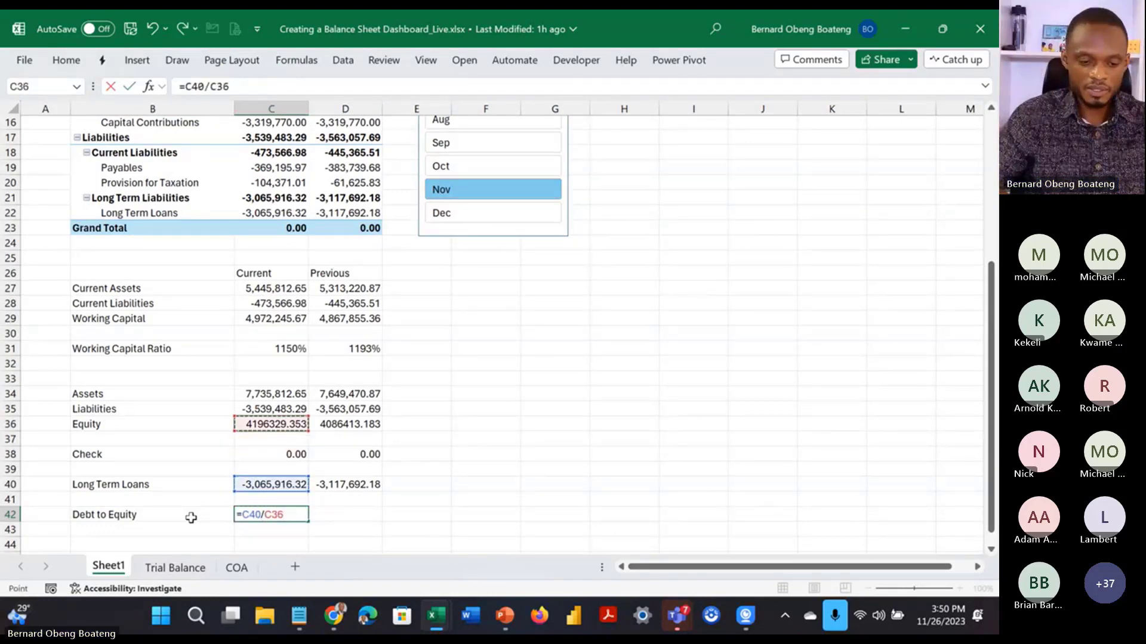
pyautogui.click(243, 515)
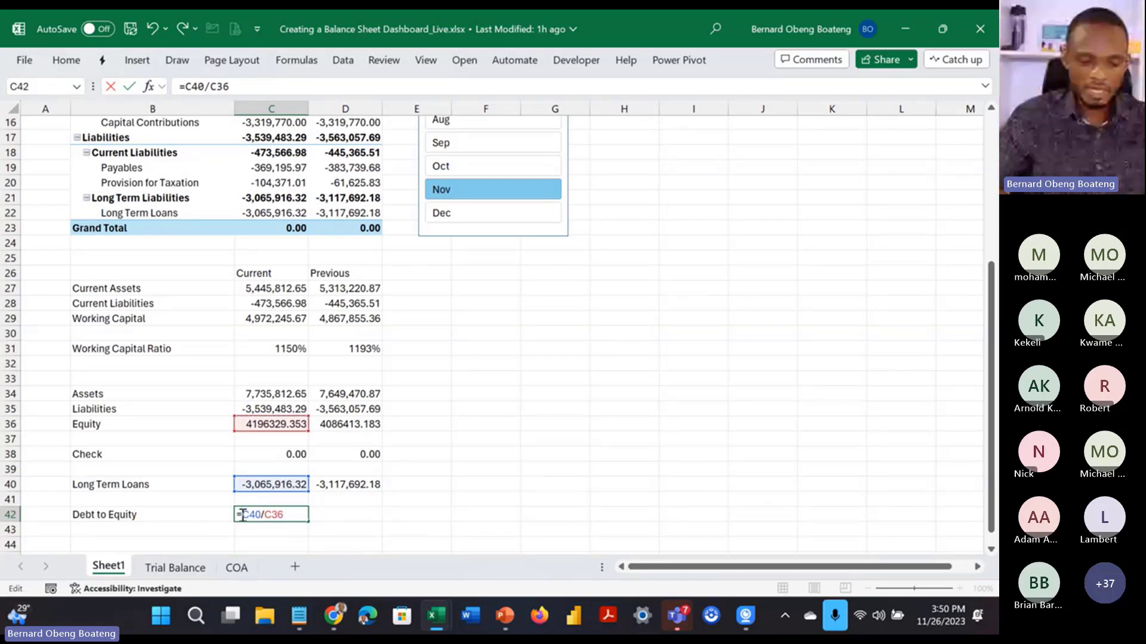
pyautogui.press('Return')
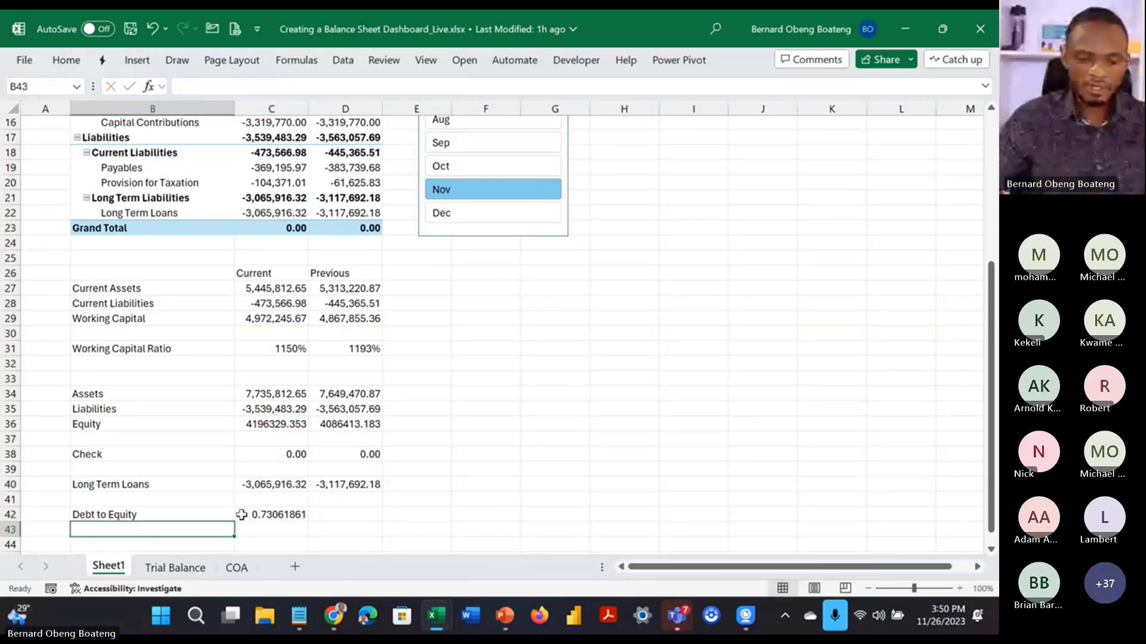
# Step: Format the Debt to Equity ratio in C42 as a percentage and fill it across to D42
pyautogui.click(246, 514)
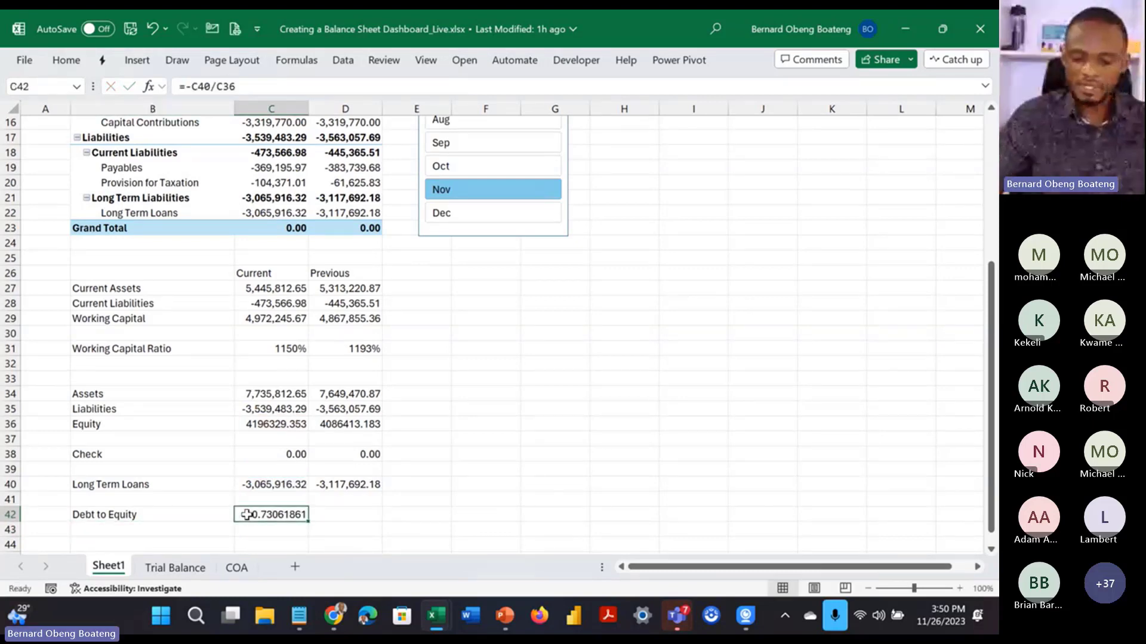
pyautogui.hotkey('ctrl', 'shift', '5')
pyautogui.hotkey('shift', 'Right')
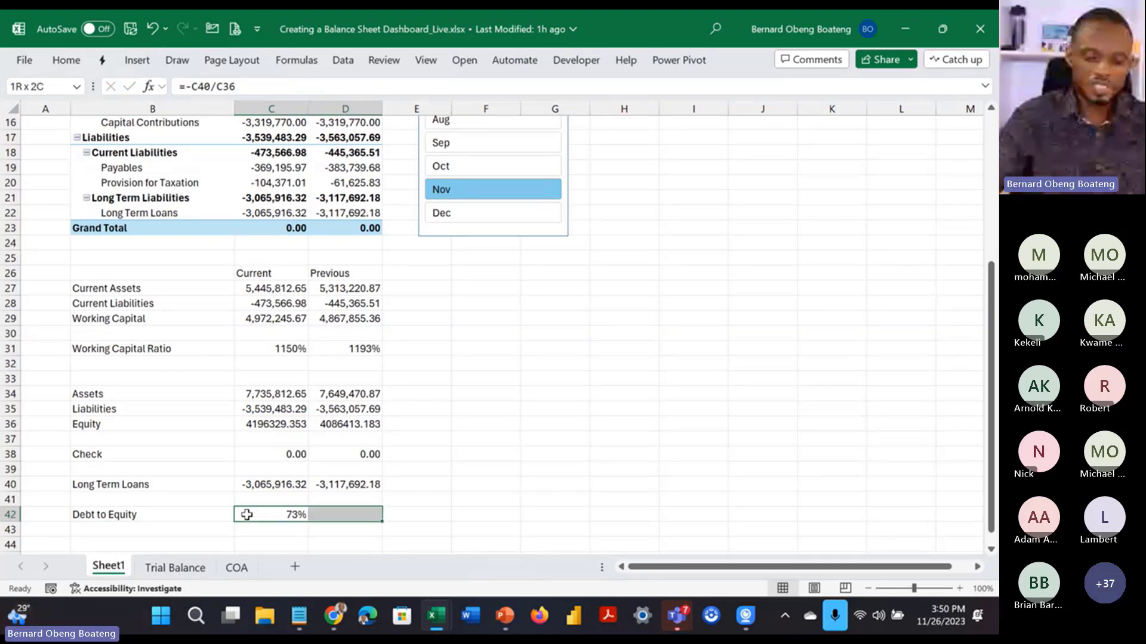
pyautogui.hotkey('ctrl', 'r')
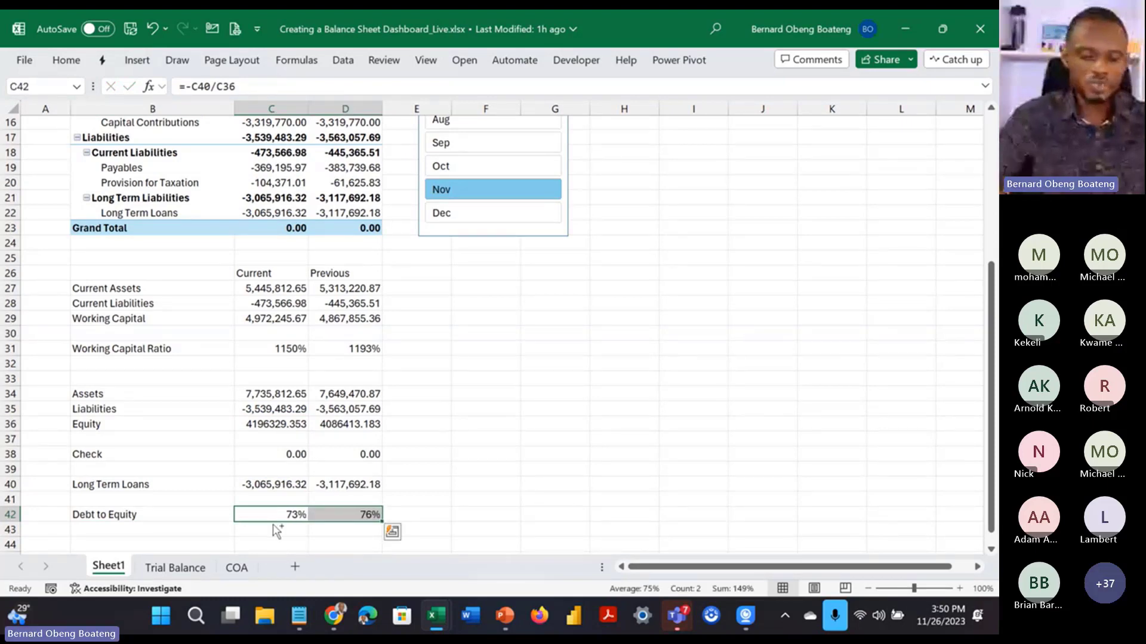
# Step: Compare the Debt to Equity ratios with the practice workbook's Dashboard, and examine the Cubeset and monthly section on its Calculation sheet
pyautogui.hotkey('alt', 'Tab')
pyautogui.click(304, 573)
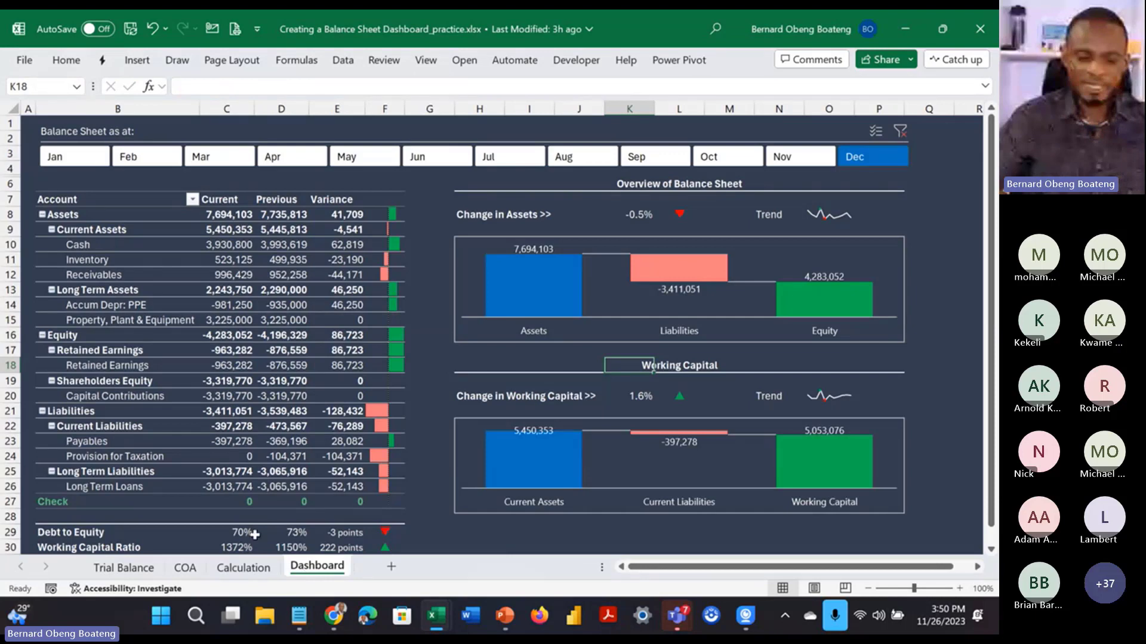
pyautogui.moveTo(248, 532); pyautogui.dragTo(290, 534)
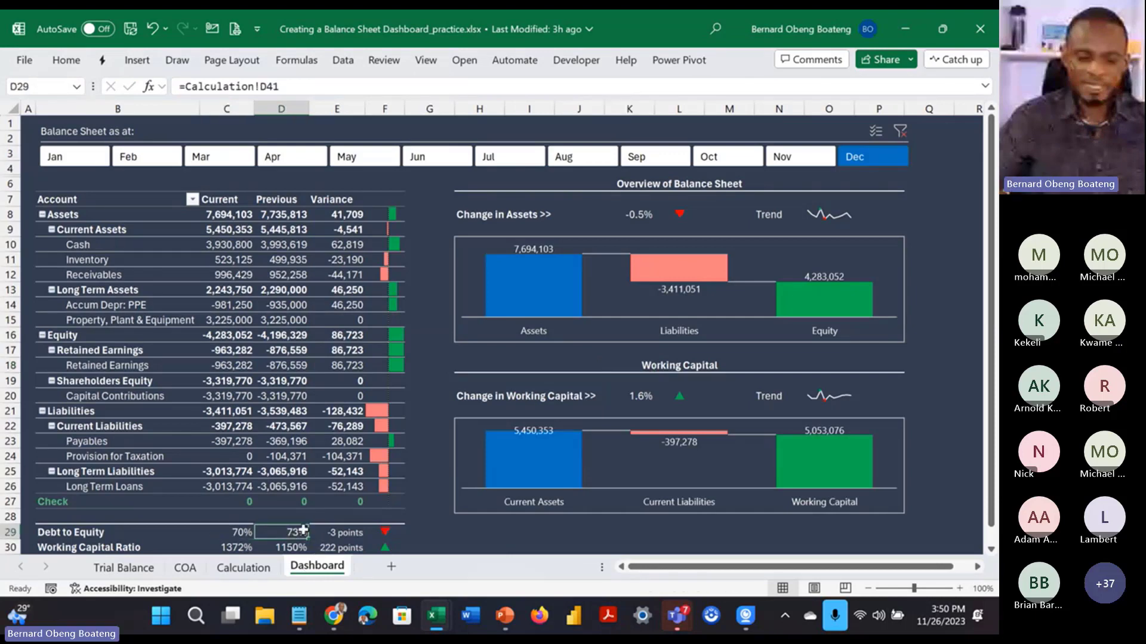
pyautogui.click(284, 534)
pyautogui.hotkey('alt', 'Tab')
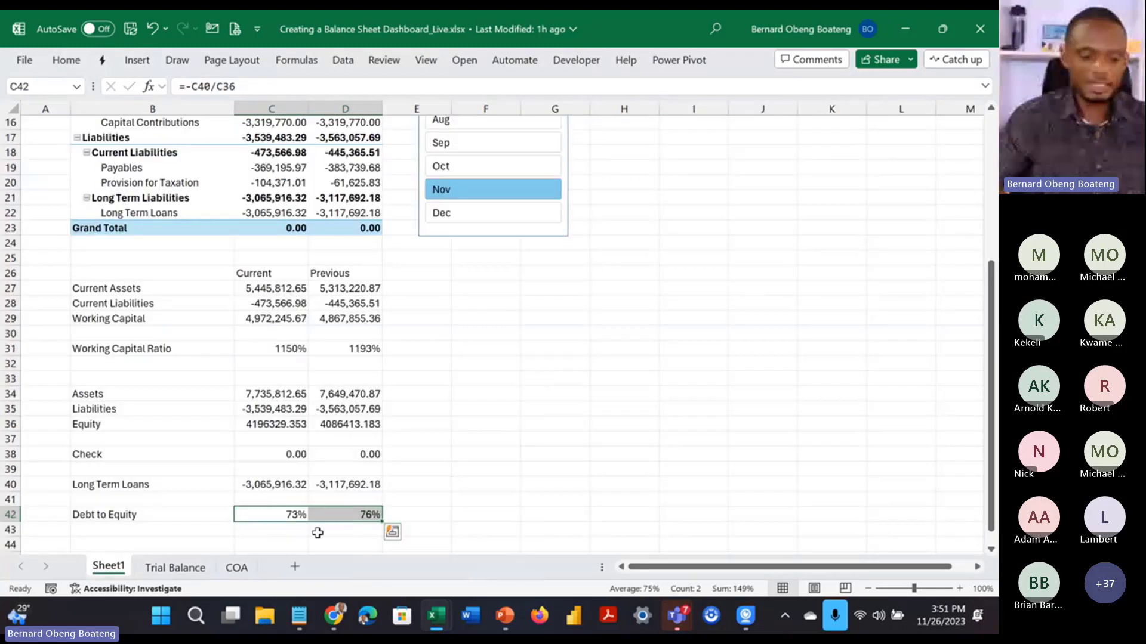
pyautogui.hotkey('alt', 'Tab')
pyautogui.click(243, 566)
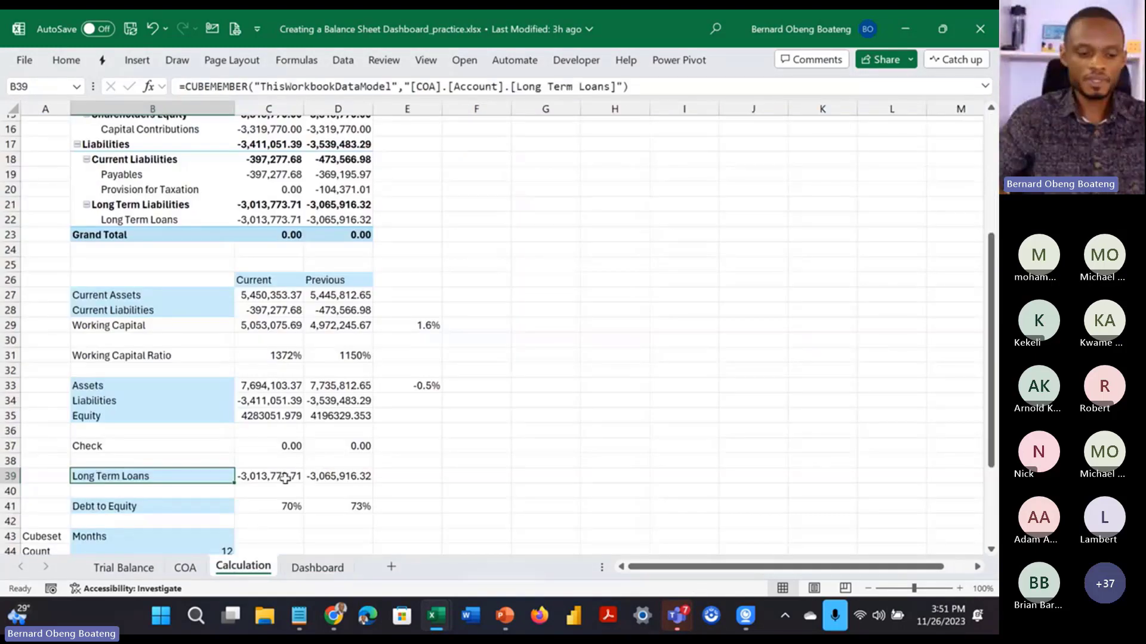
pyautogui.scroll(-4, 286, 477)
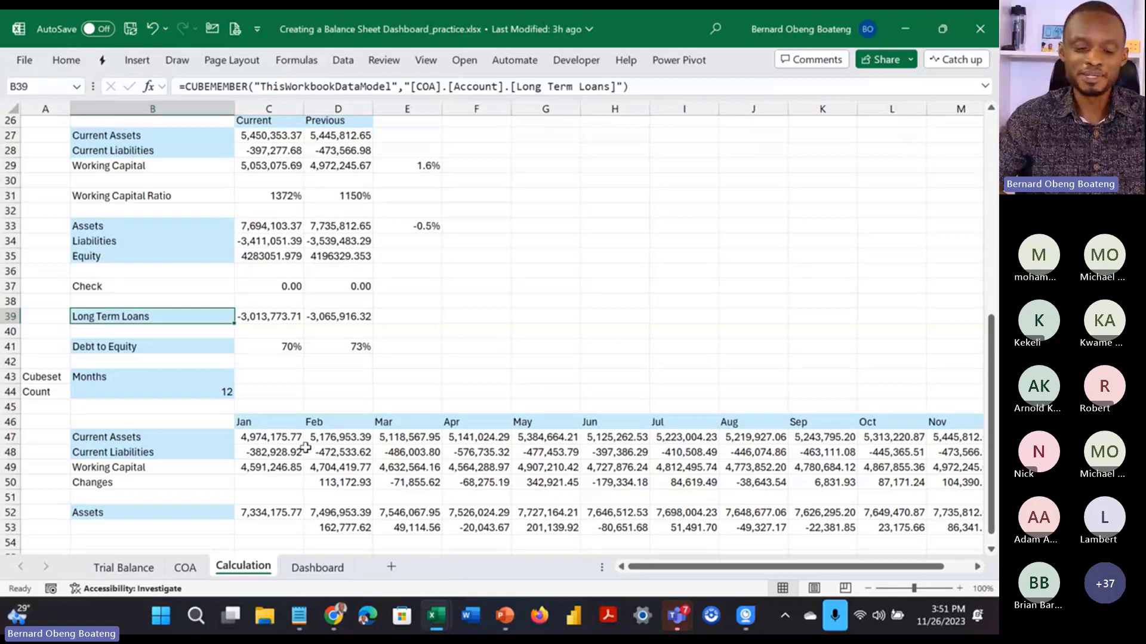
pyautogui.scroll(-1, 305, 448)
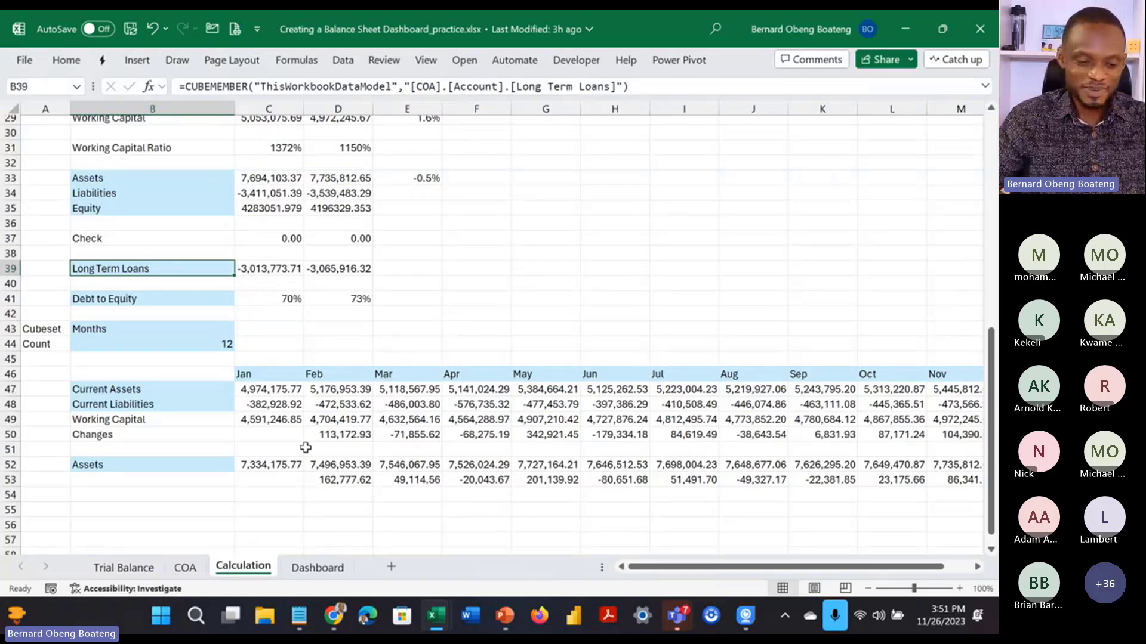
# Step: Return to the live workbook and enter the label Cubeset in A45
pyautogui.hotkey('alt', 'Tab')
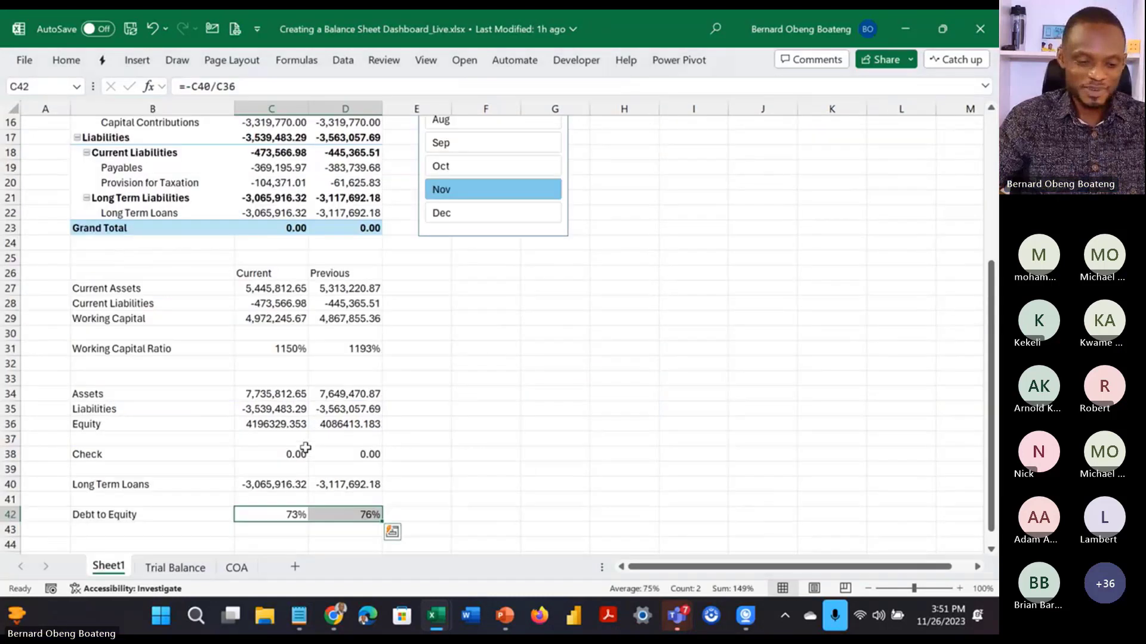
pyautogui.scroll(-1, 293, 476)
pyautogui.scroll(-1, 293, 476)
pyautogui.click(155, 481)
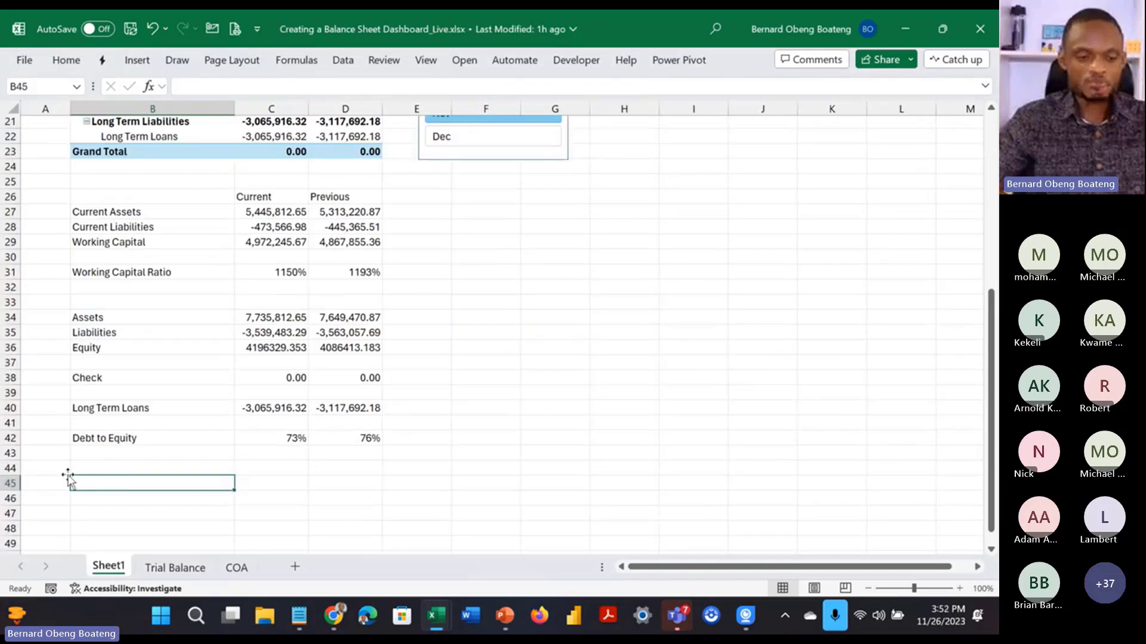
pyautogui.click(46, 482)
pyautogui.write('Cubeset')
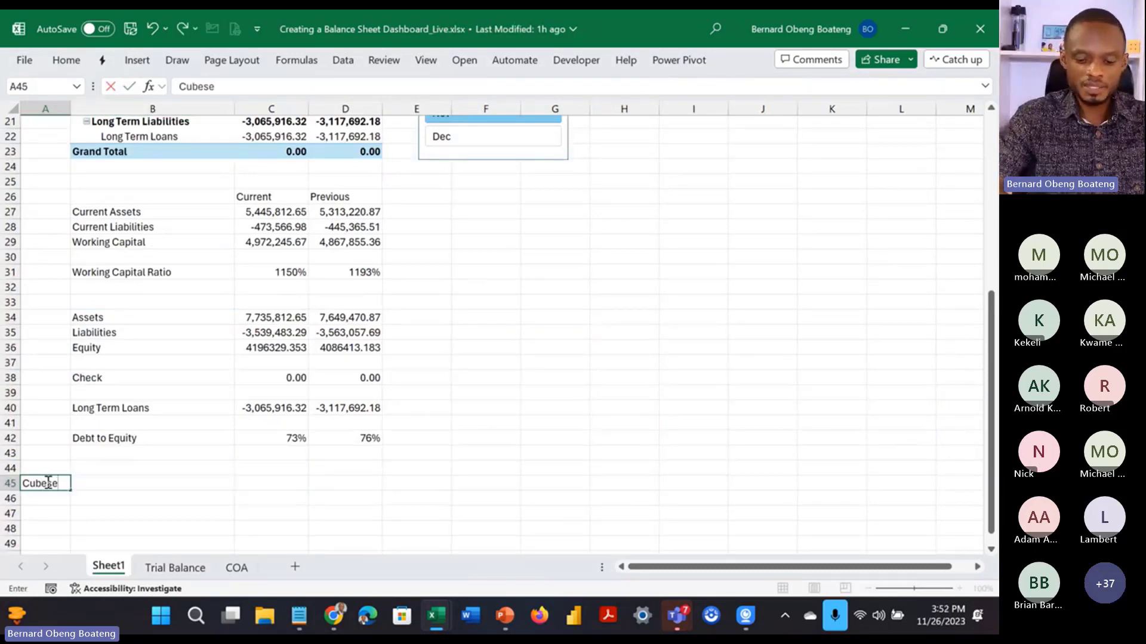
pyautogui.press('Tab')
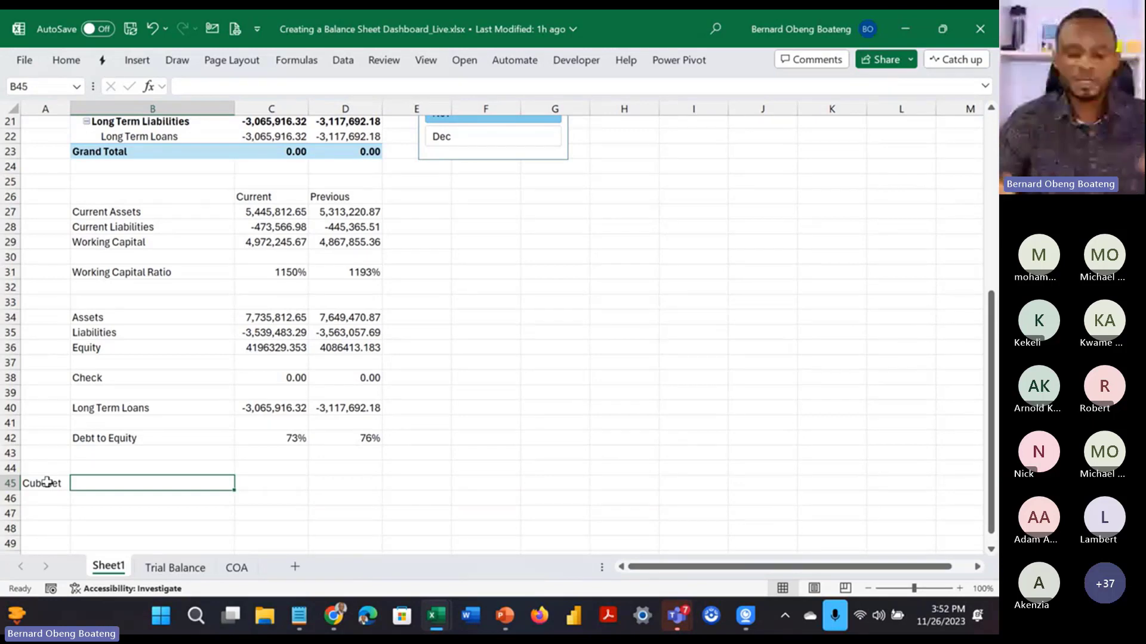
# Step: Start a CUBESET formula in B45 with "ThisWorkbookDataModel" as its connection
pyautogui.write('=cub')
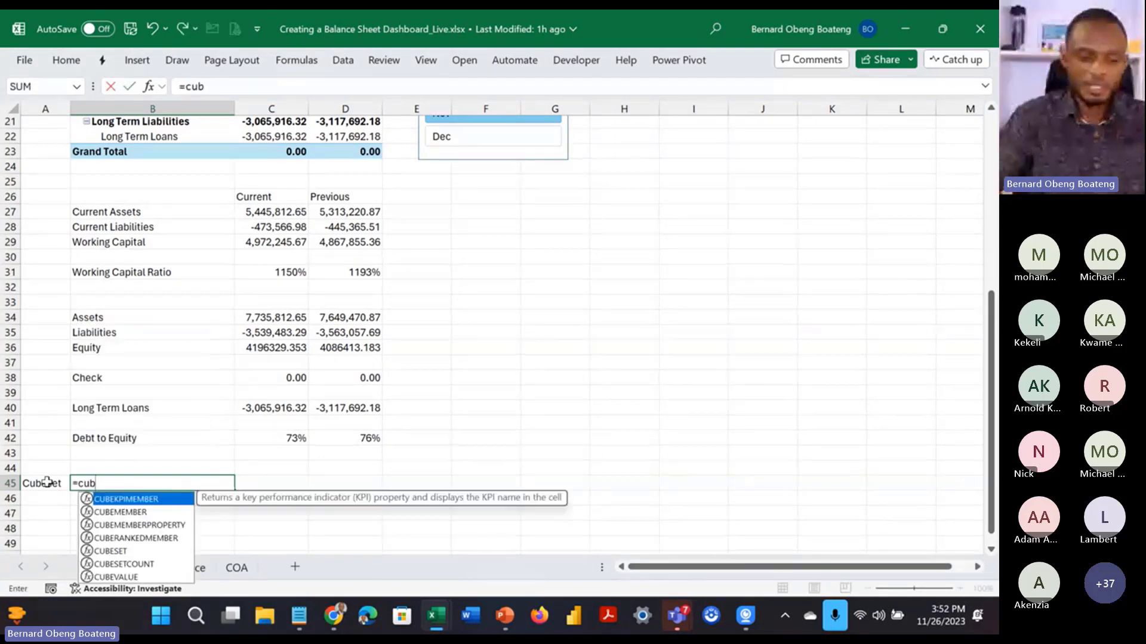
pyautogui.press('Down')
pyautogui.press('Down')
pyautogui.press('Down')
pyautogui.press('Down')
pyautogui.press('Tab')
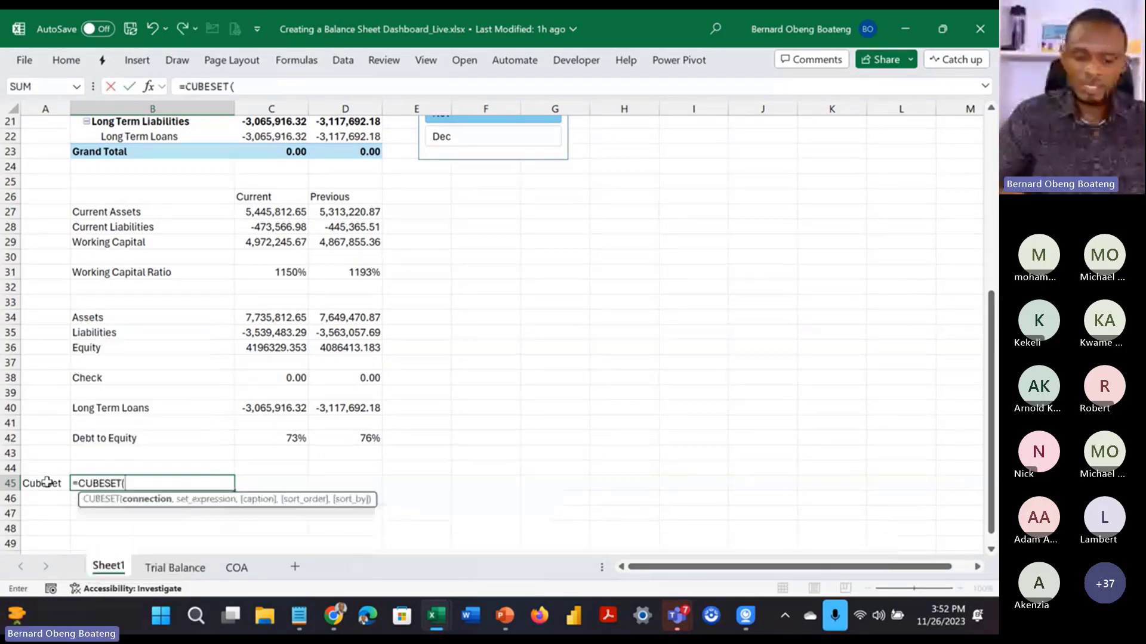
pyautogui.write('"')
pyautogui.press('Tab')
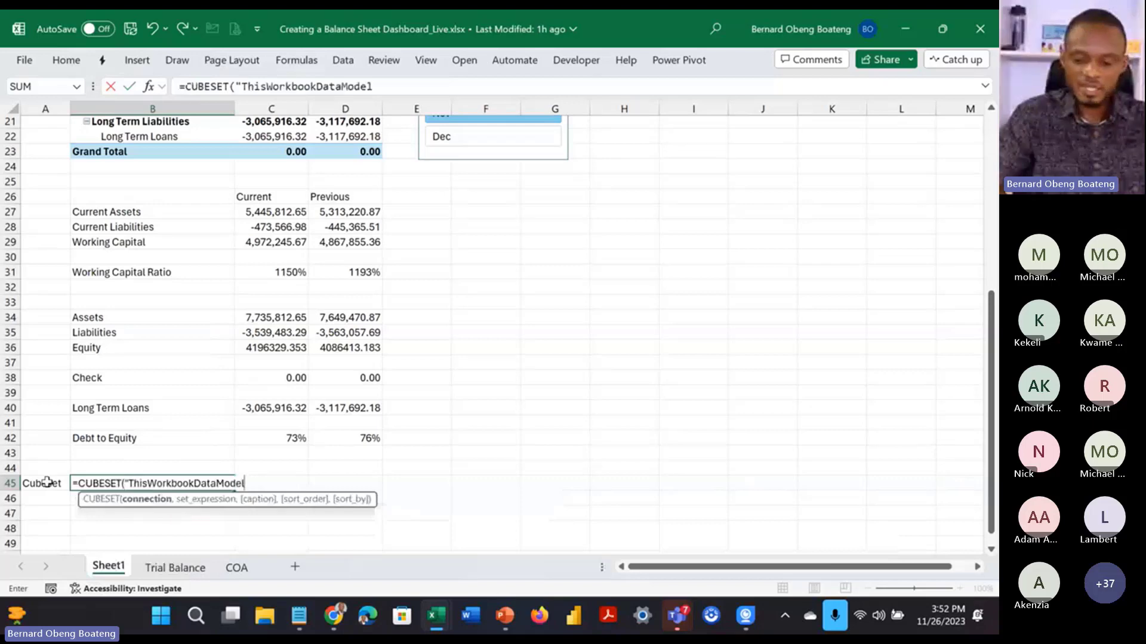
pyautogui.write(',')
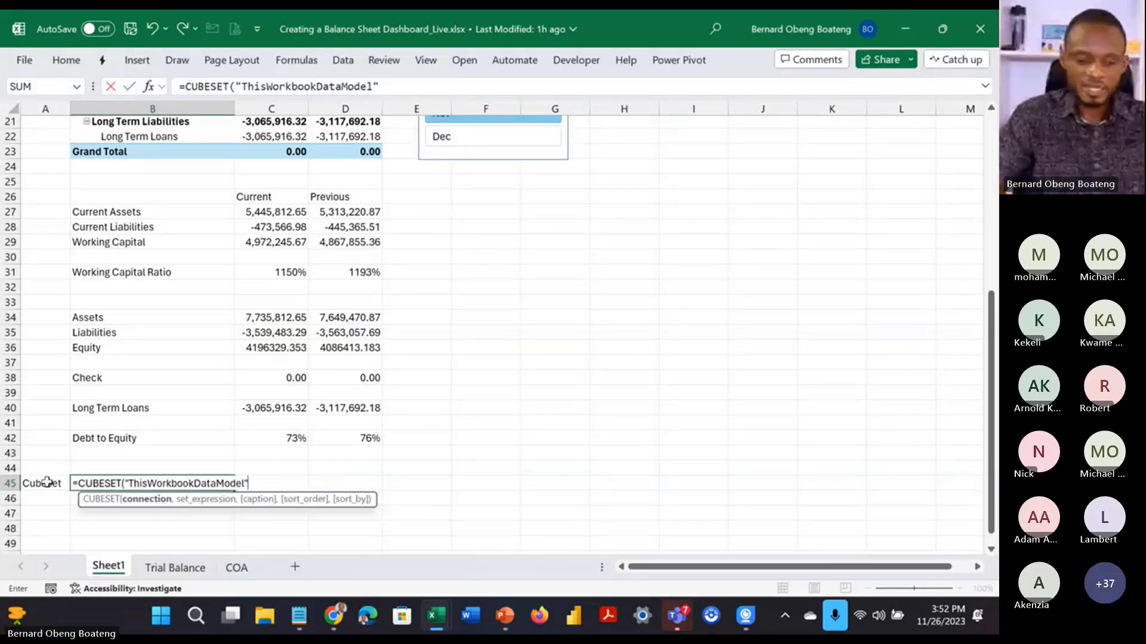
# Step: Complete the CUBESET formula in B45 with the set expression "[Calendar].[Month Name].children" and the caption "Months"
pyautogui.write('"')
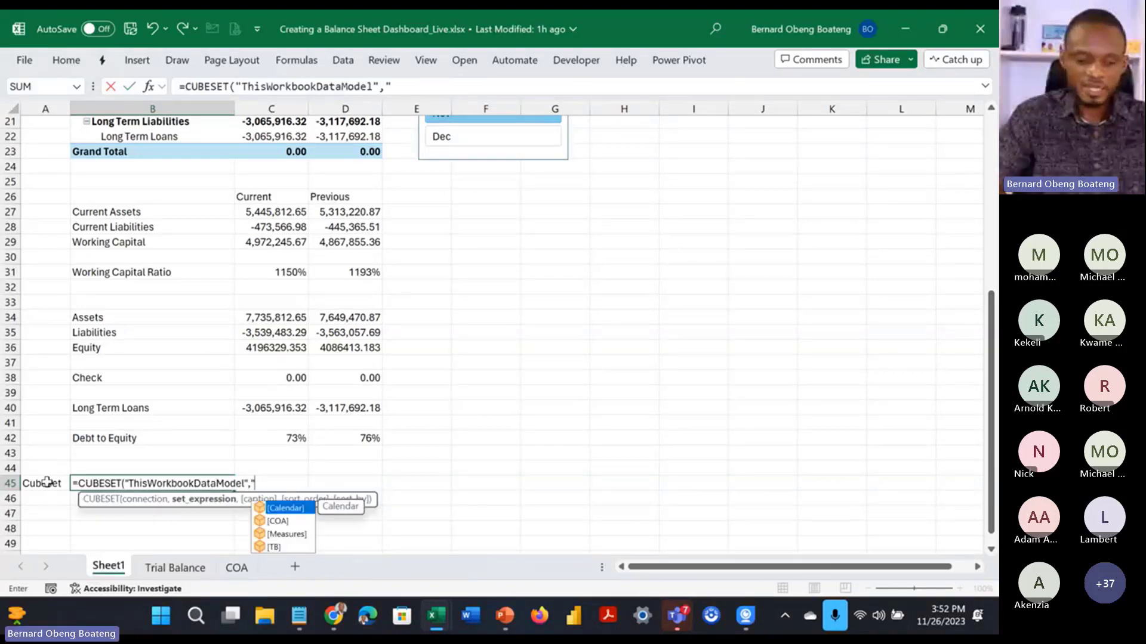
pyautogui.press('Tab')
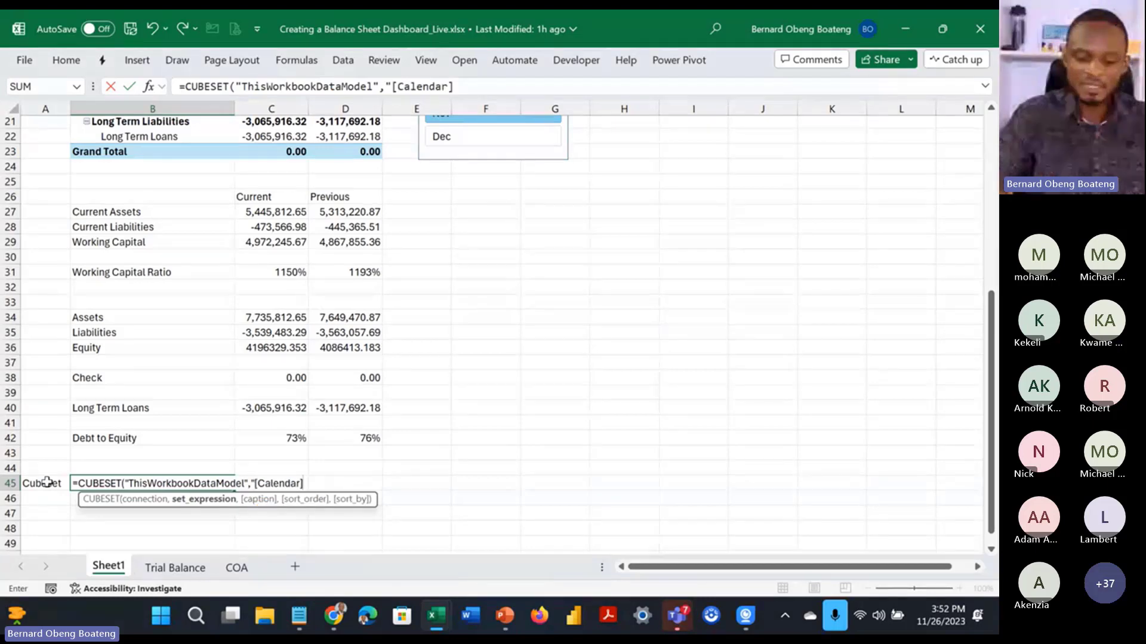
pyautogui.write('.')
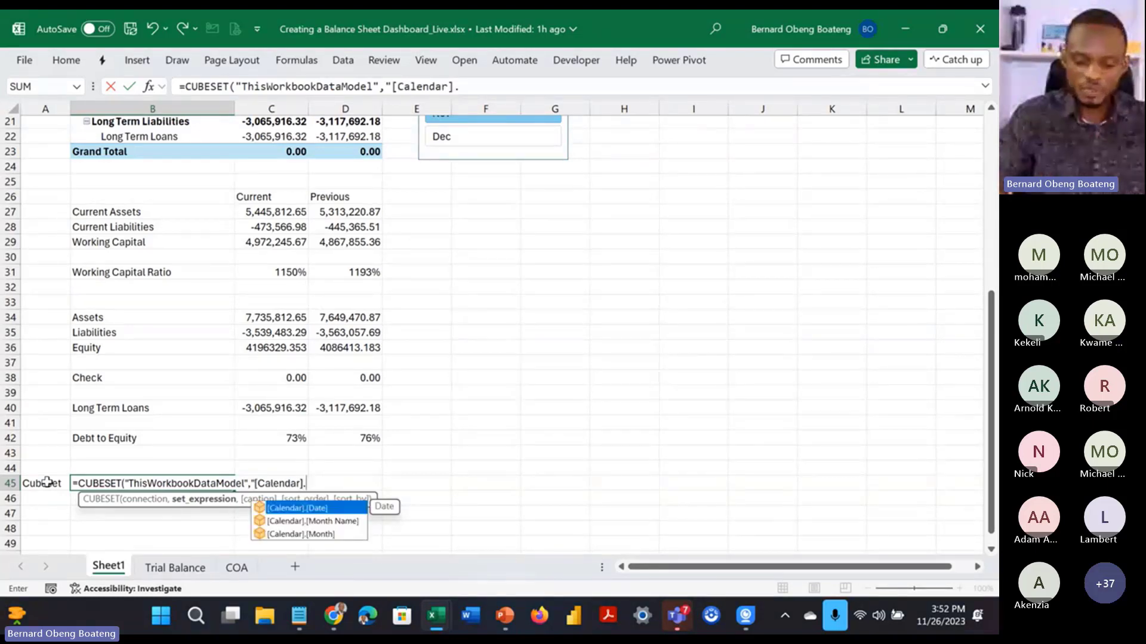
pyautogui.press('Down')
pyautogui.press('Tab')
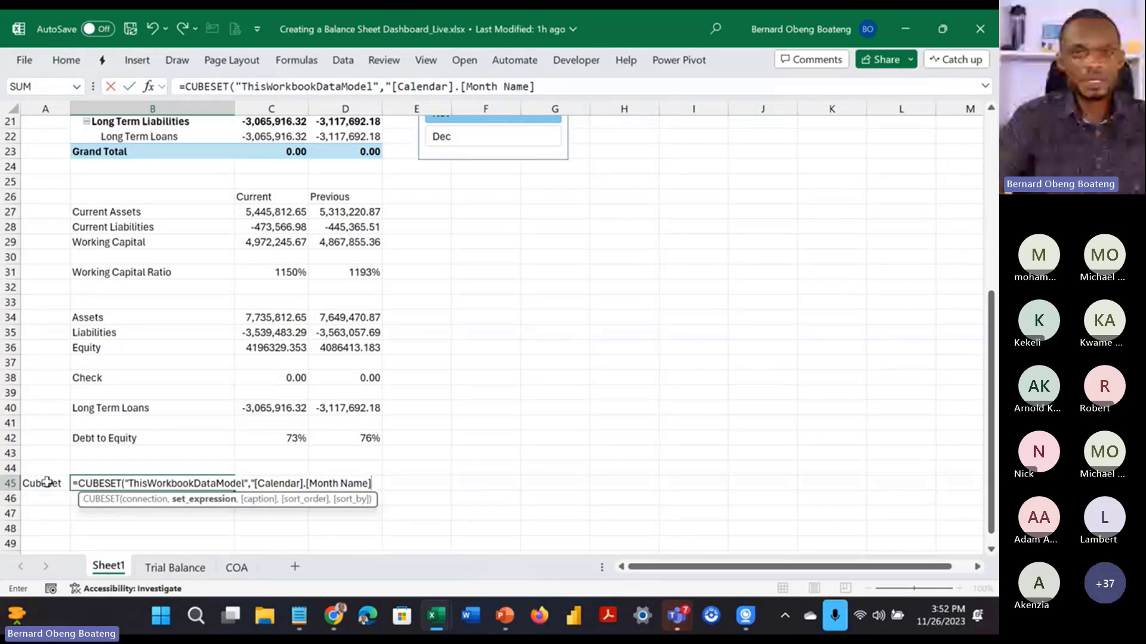
pyautogui.write('.')
pyautogui.write('chil')
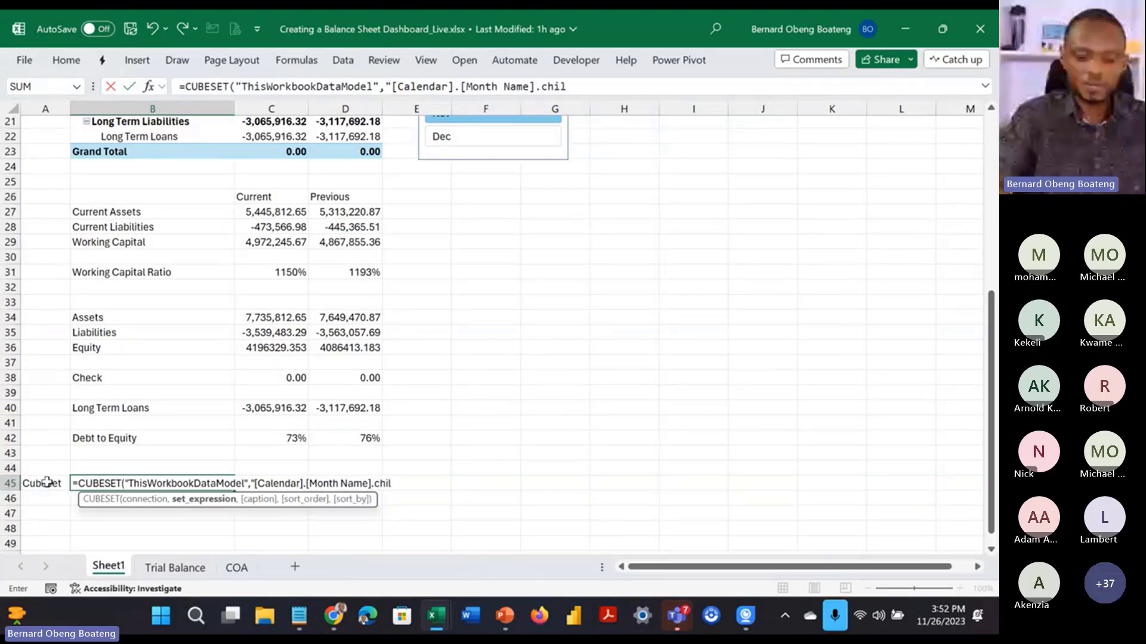
pyautogui.write('dren"')
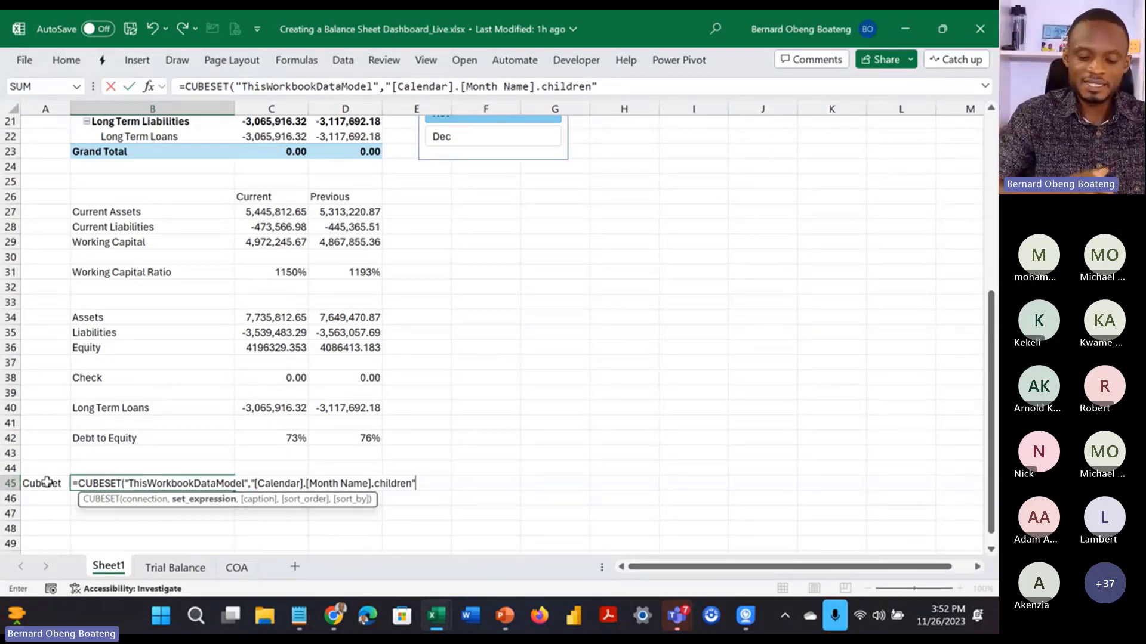
pyautogui.write(',')
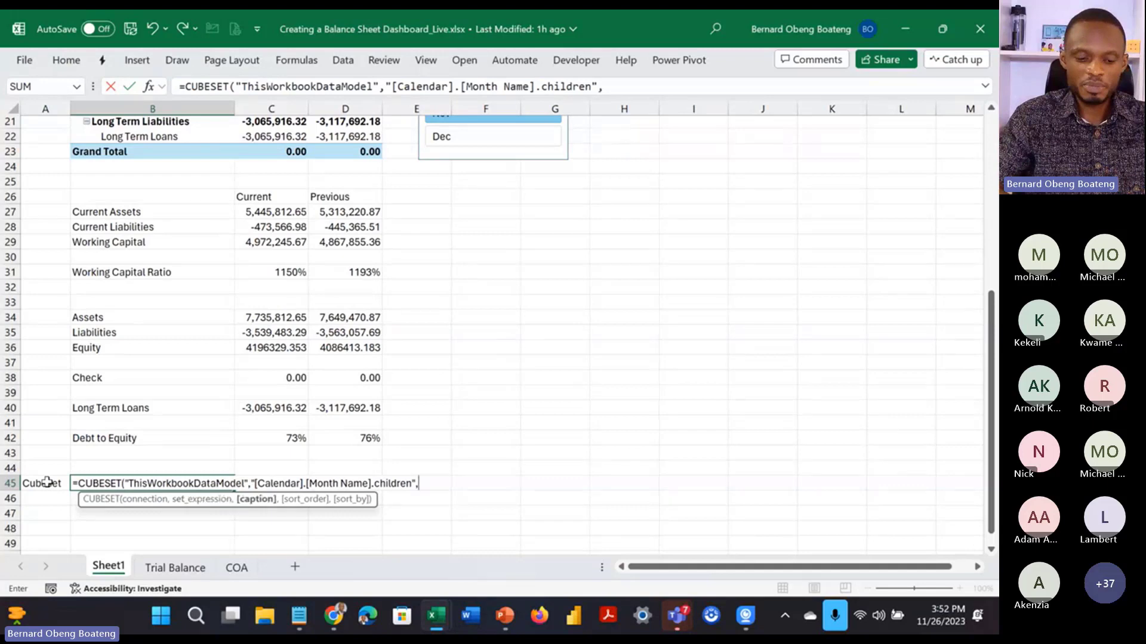
pyautogui.write('"Months")')
pyautogui.press('Return')
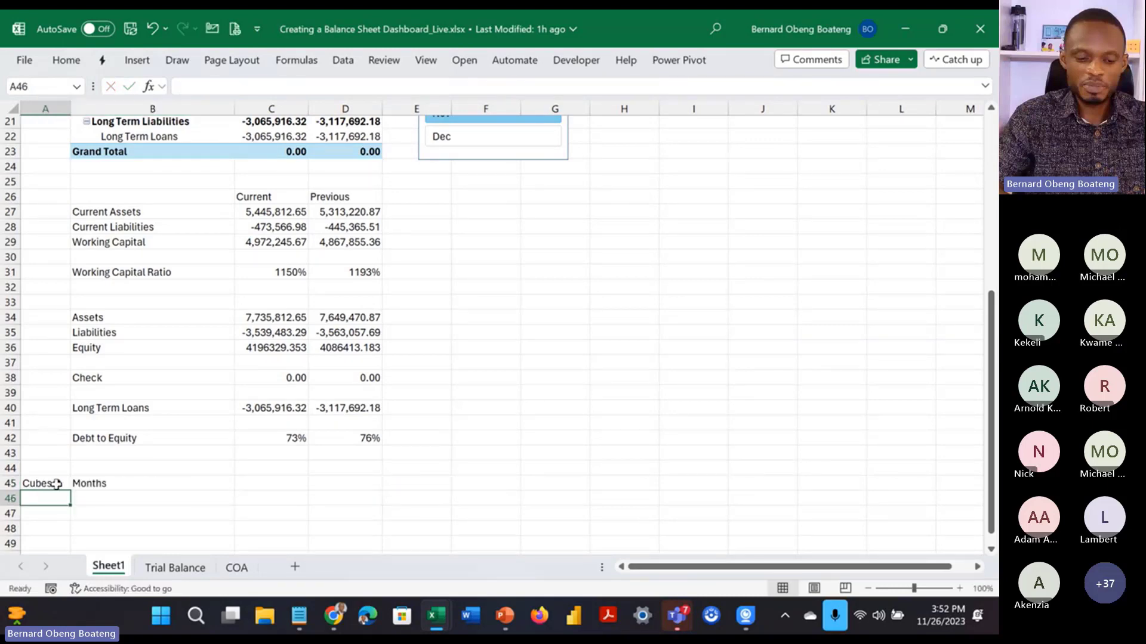
# Step: Enter the label Count in A46 and the formula =CUBESETCOUNT(B45) in B46
pyautogui.write('Count')
pyautogui.click(100, 498)
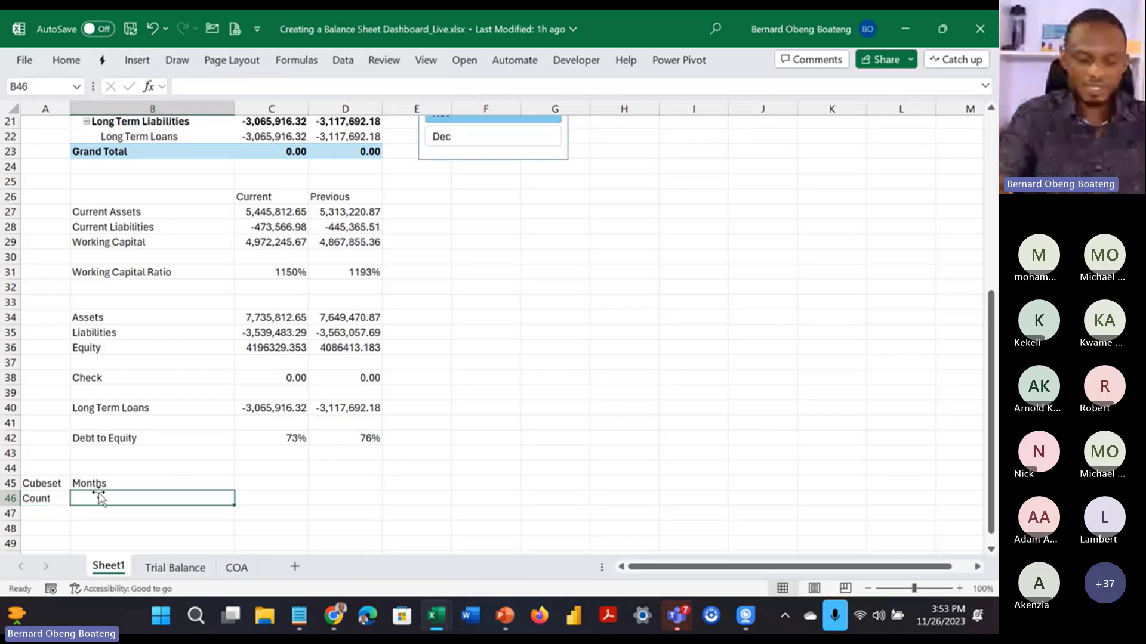
pyautogui.write('=c')
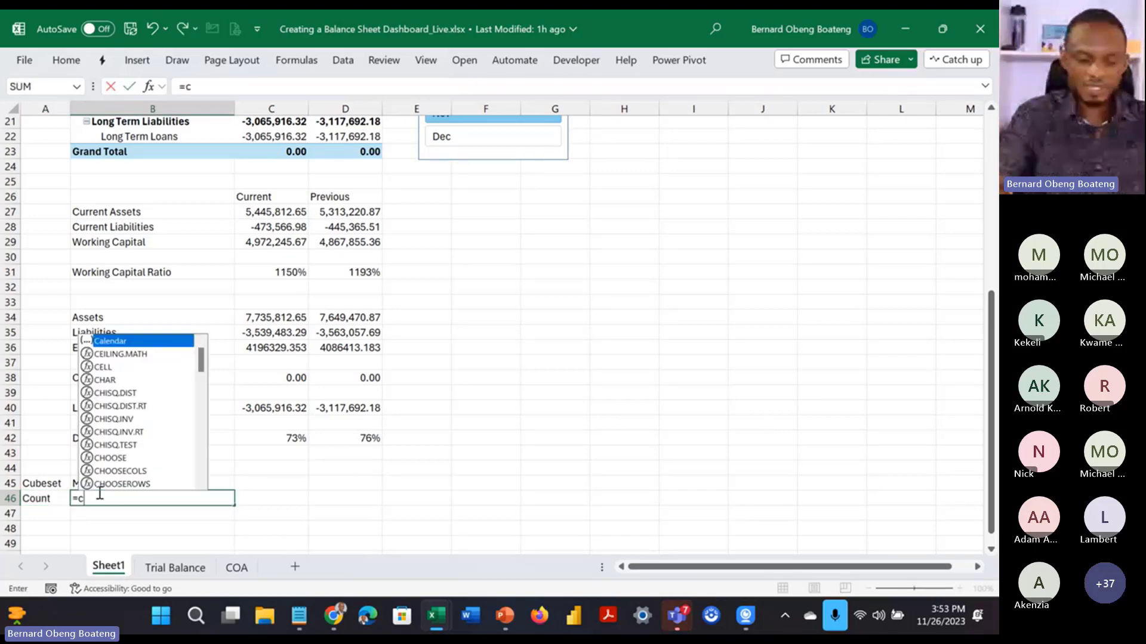
pyautogui.write('ube')
pyautogui.press('Down')
pyautogui.press('Down')
pyautogui.press('Down')
pyautogui.press('Down')
pyautogui.press('Down')
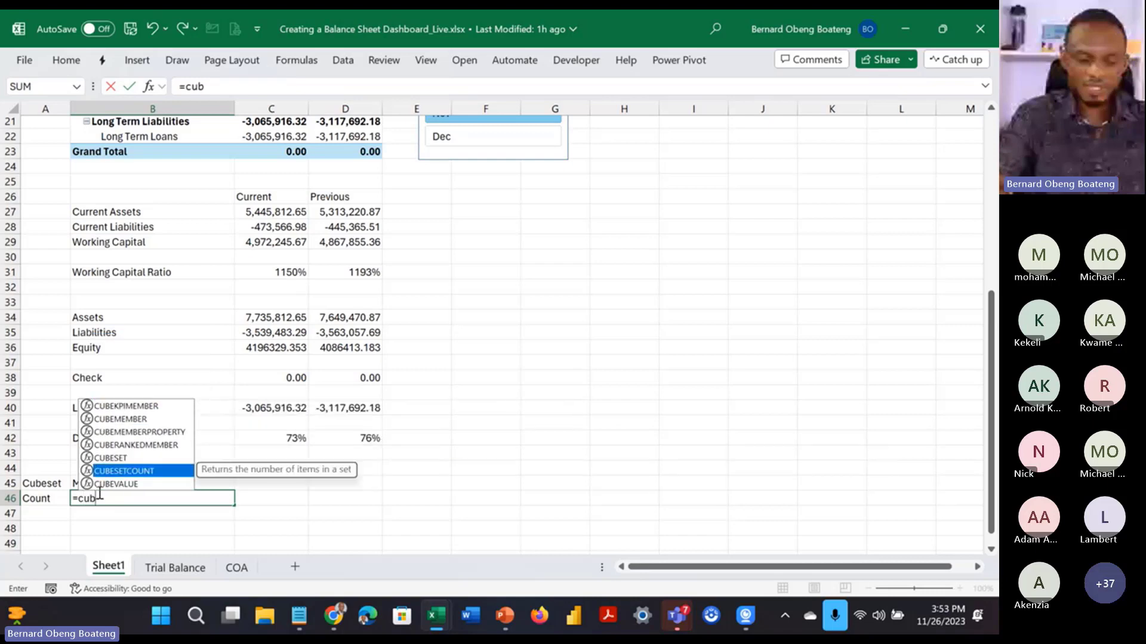
pyautogui.press('Tab')
pyautogui.press('Up')
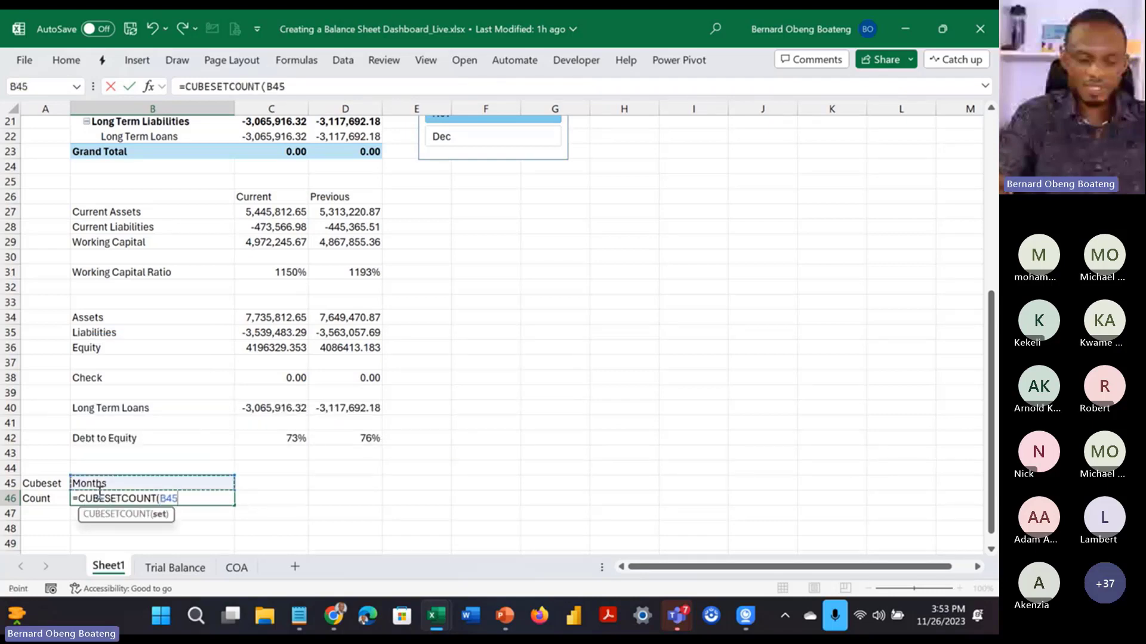
pyautogui.write(')')
pyautogui.press('Return')
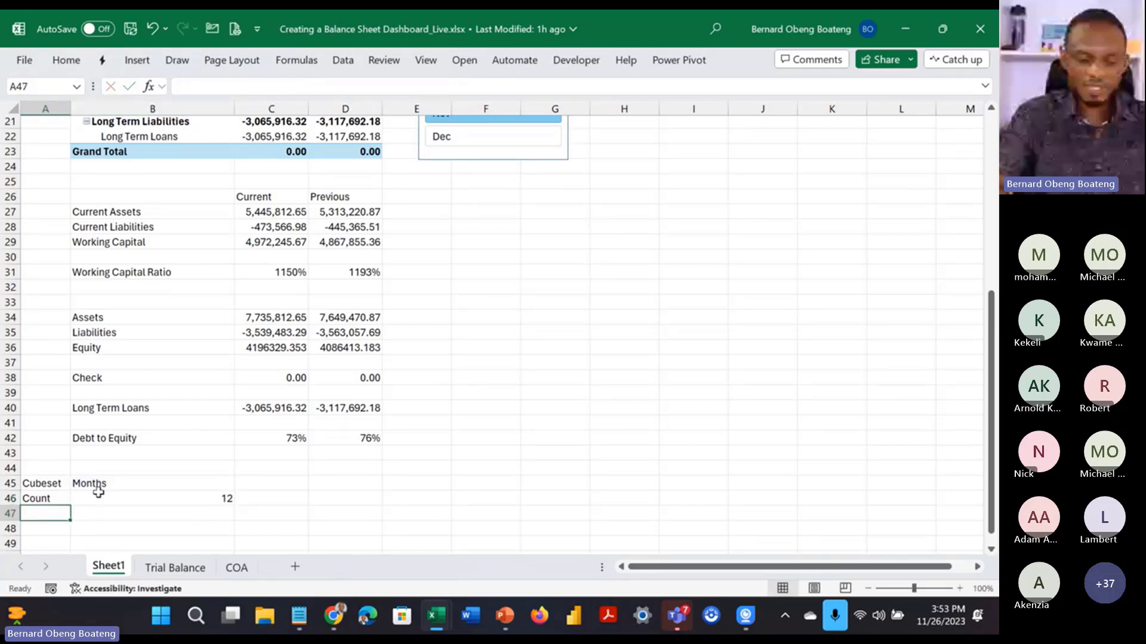
# Step: Start a CUBERANKEDMEMBER formula in C47 with "ThisWorkbookDataModel" as its connection and the Months set in B45 as its set expression
pyautogui.press('Up')
pyautogui.press('Up')
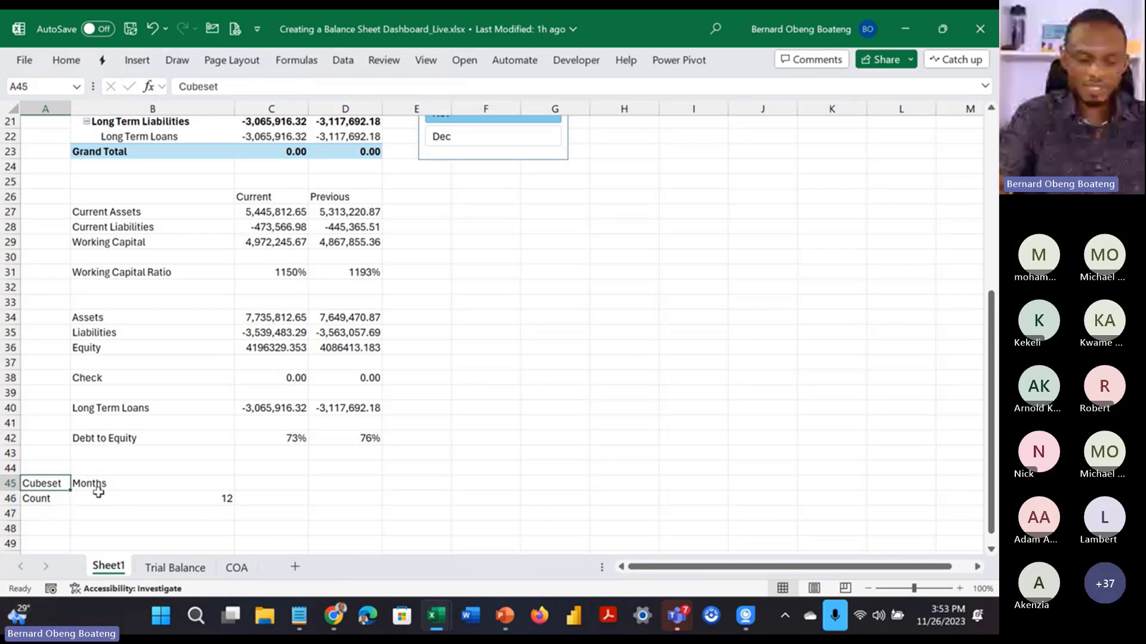
pyautogui.press('Right')
pyautogui.press('Right')
pyautogui.press('Down')
pyautogui.press('Down')
pyautogui.press('Down')
pyautogui.press('Up')
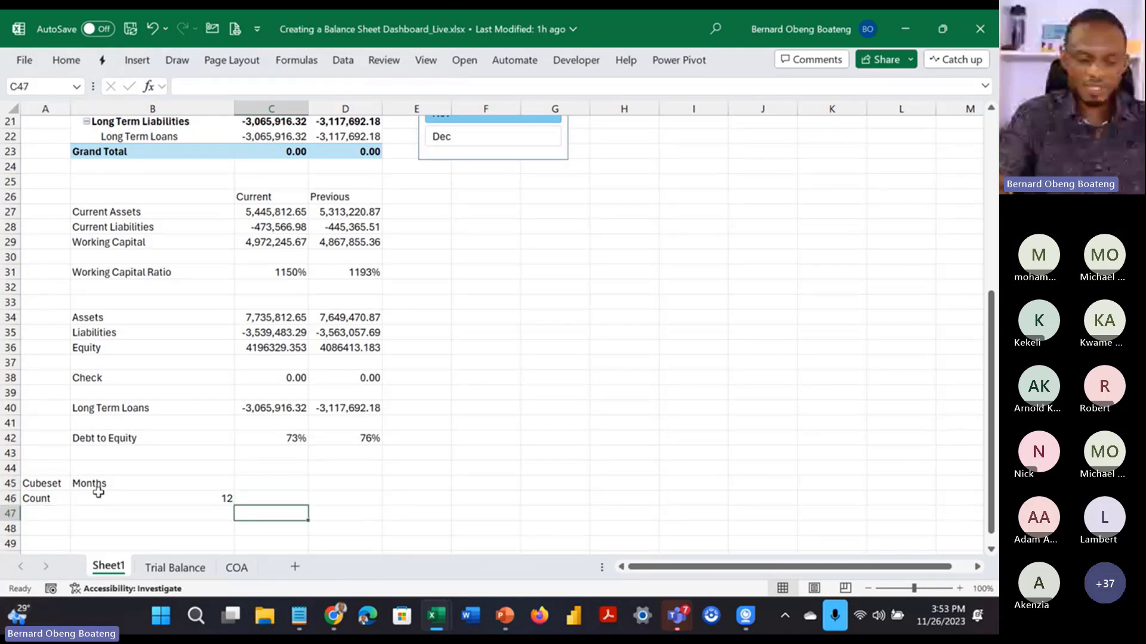
pyautogui.press('Down')
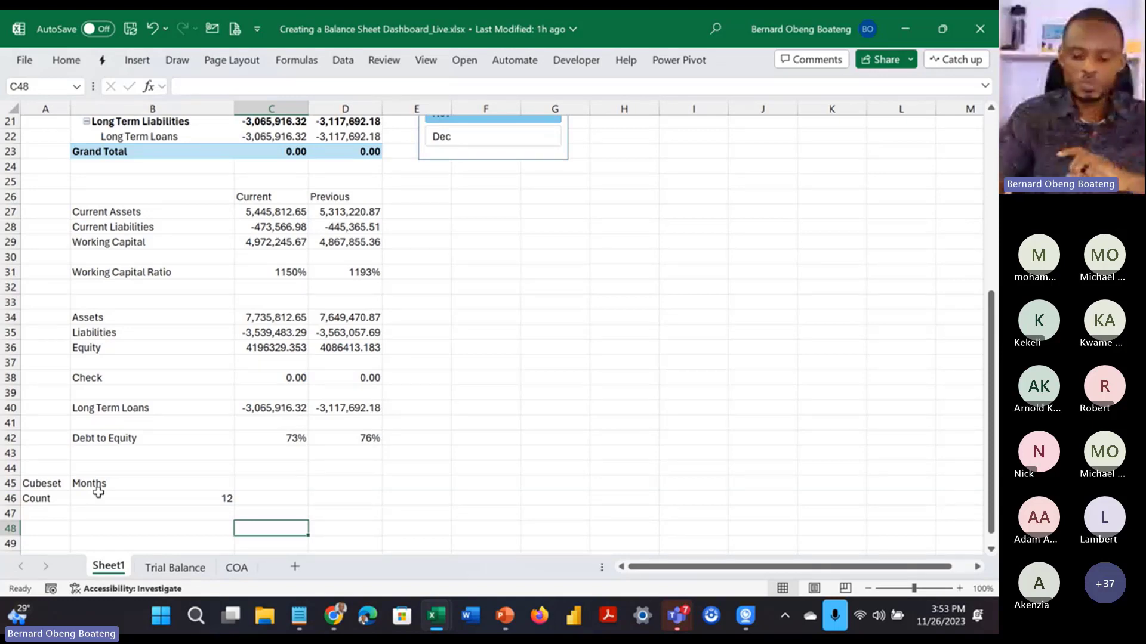
pyautogui.press('Up')
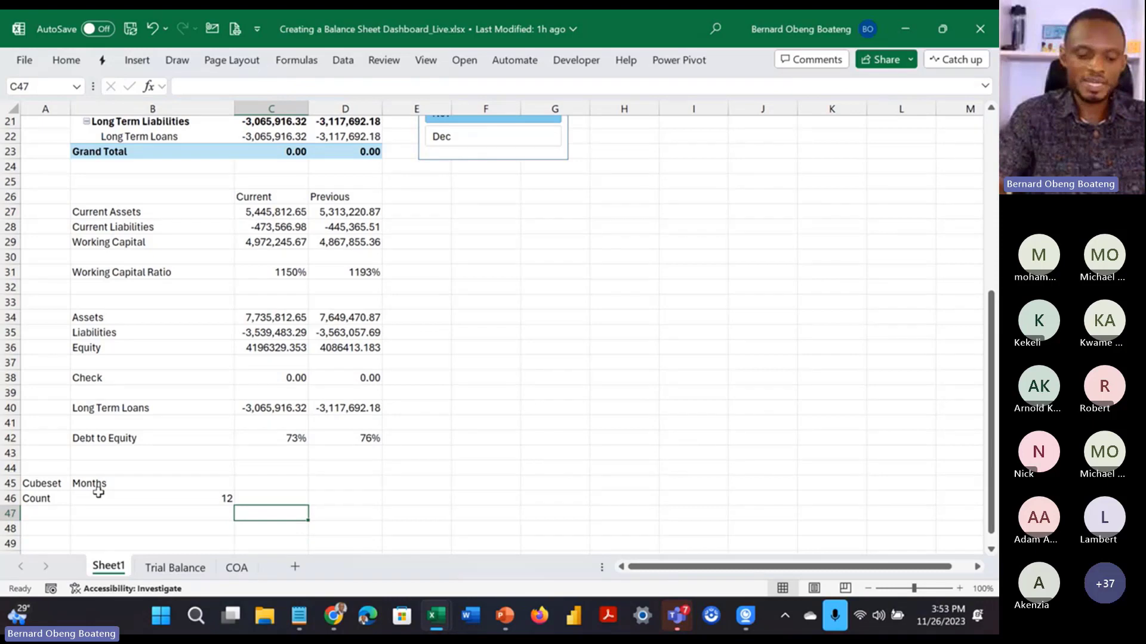
pyautogui.write('=cub')
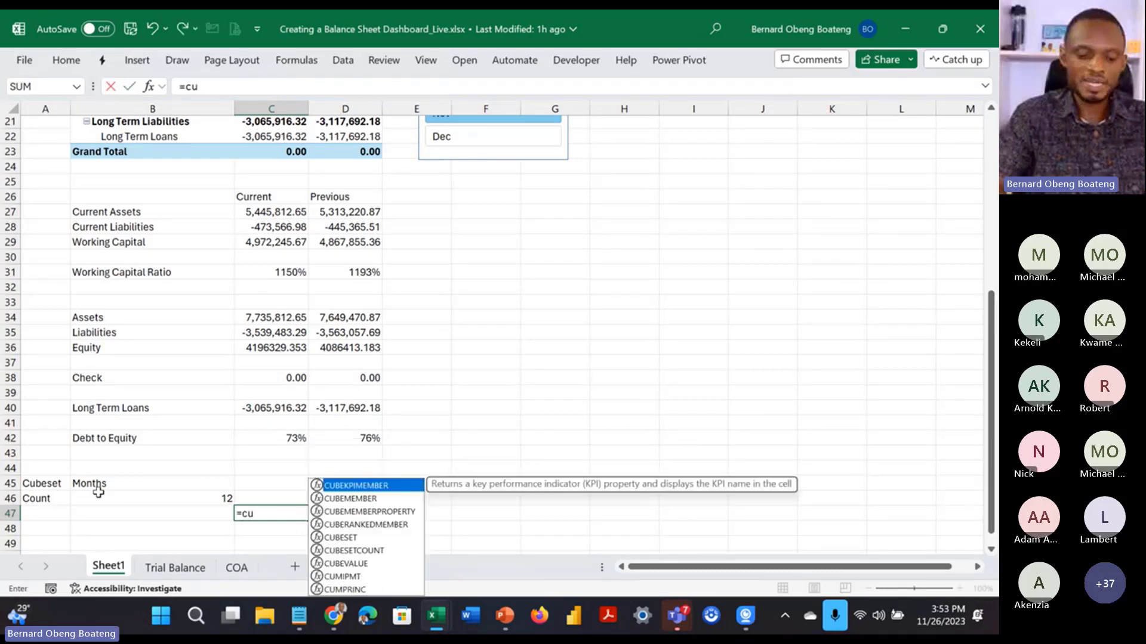
pyautogui.press('Down')
pyautogui.press('Down')
pyautogui.press('Down')
pyautogui.press('Tab')
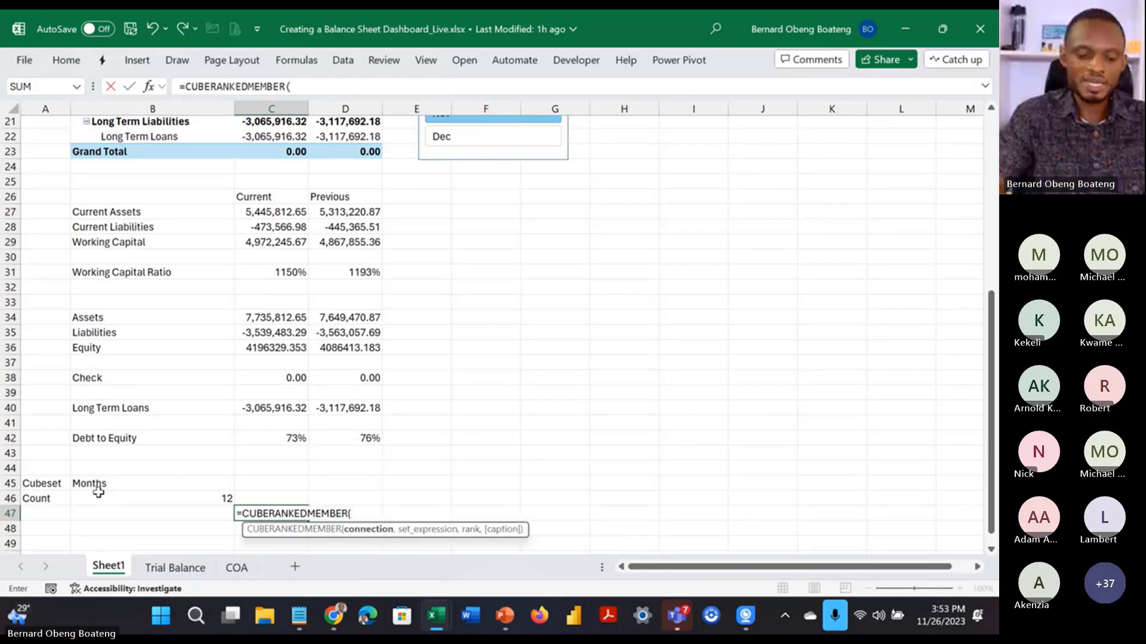
pyautogui.write('"')
pyautogui.press('Tab')
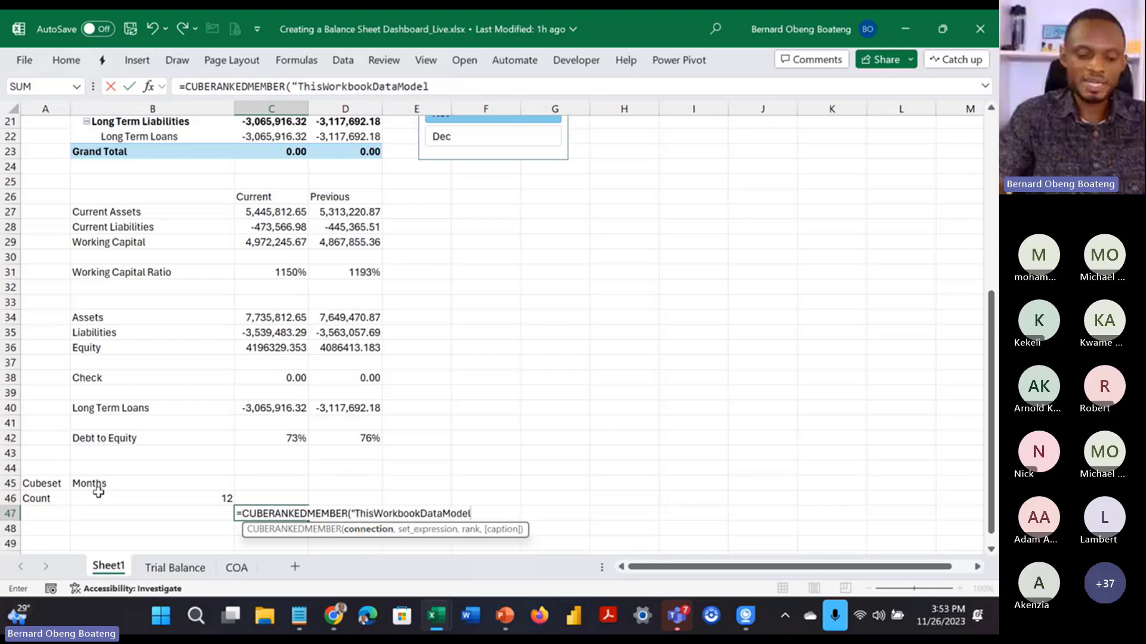
pyautogui.write(',')
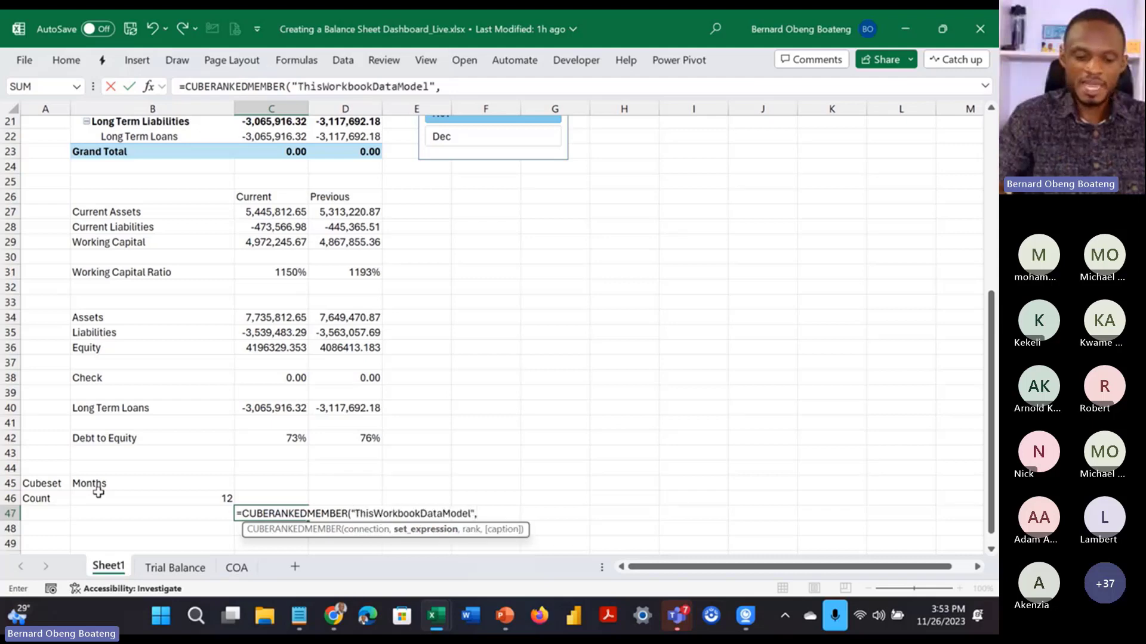
pyautogui.click(209, 485)
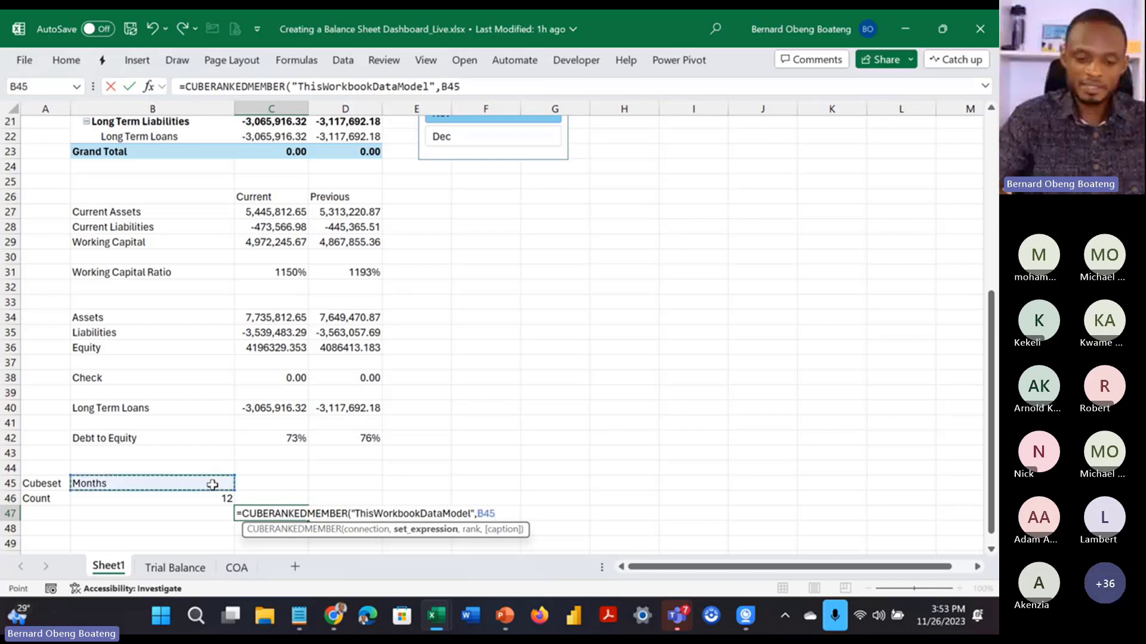
pyautogui.write(',')
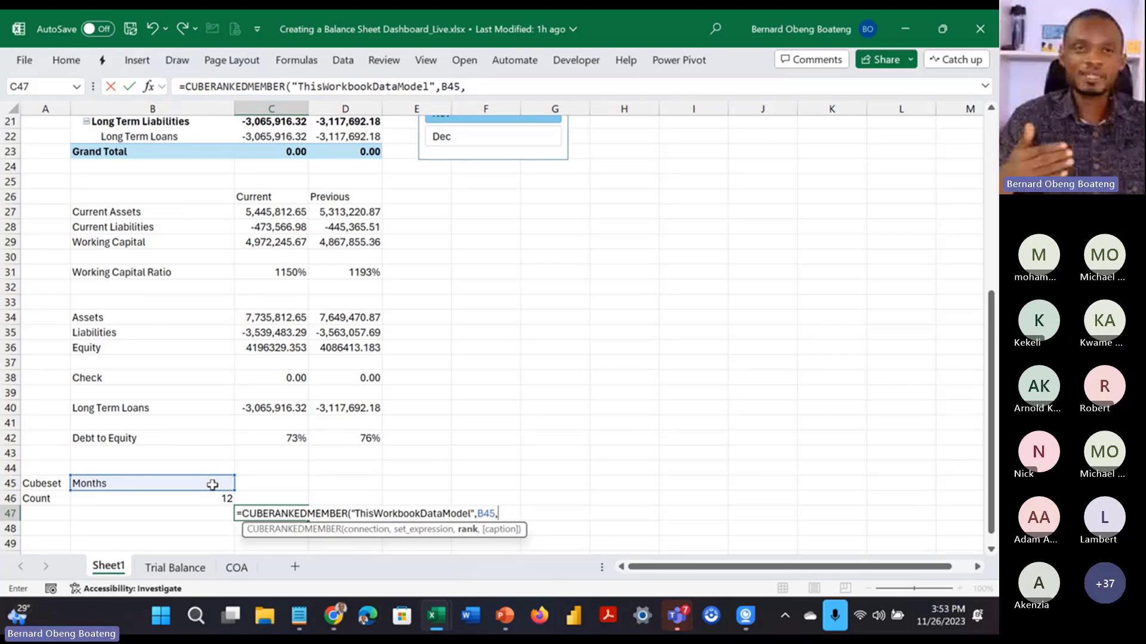
# Step: Complete the CUBERANKEDMEMBER formula in C47 with SEQUENCE(,B46) as the rank, spilling the month names across row 47
pyautogui.write('se')
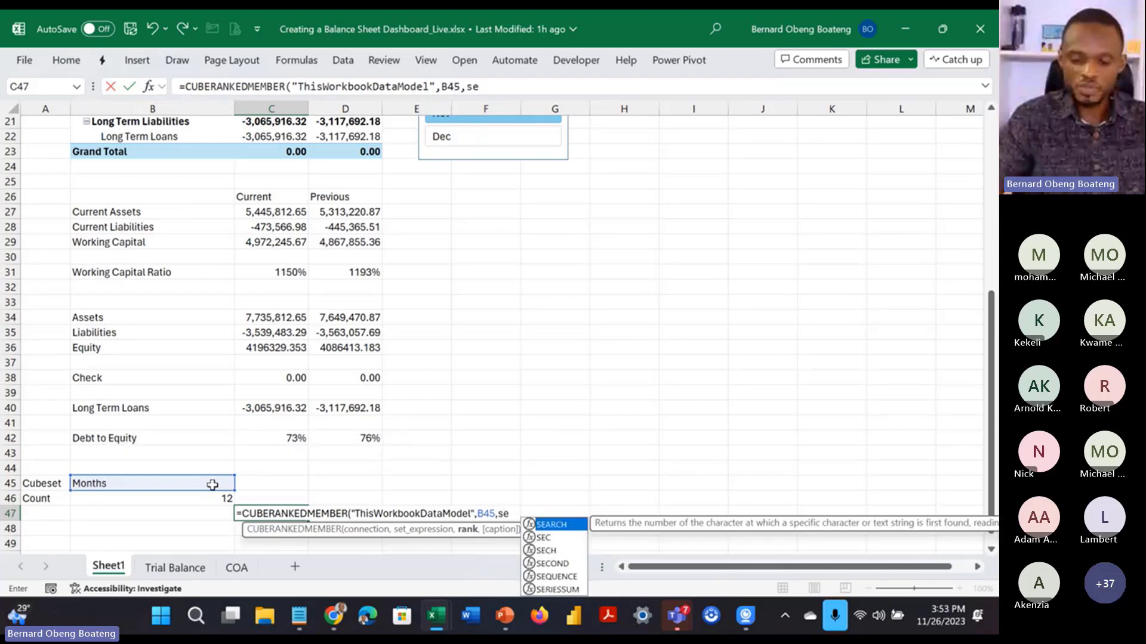
pyautogui.write('q')
pyautogui.press('Tab')
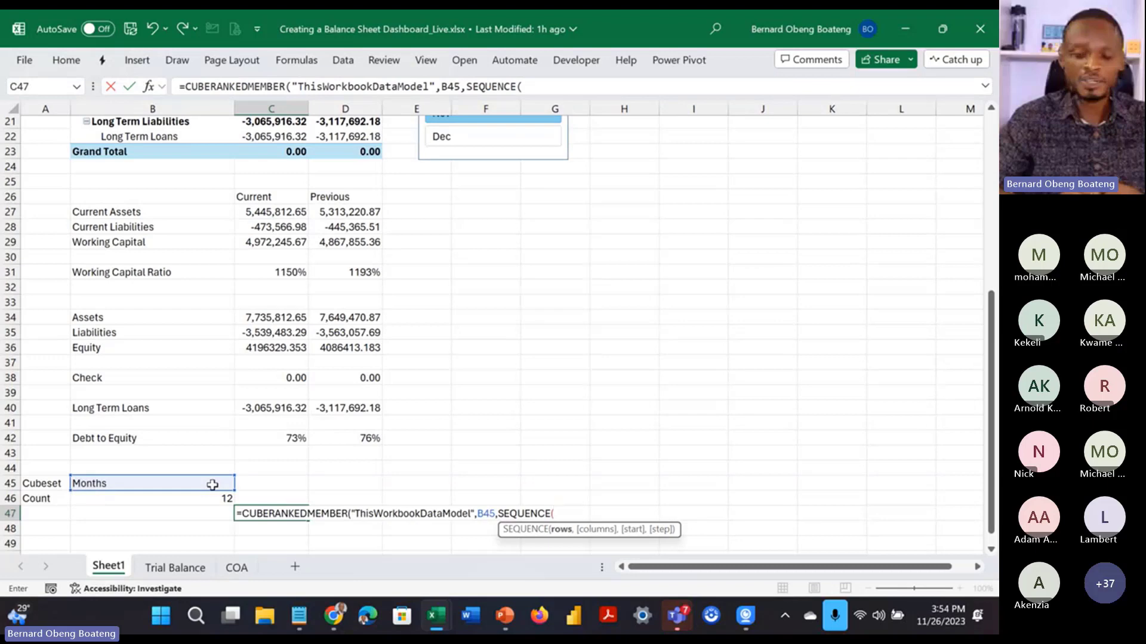
pyautogui.write(',')
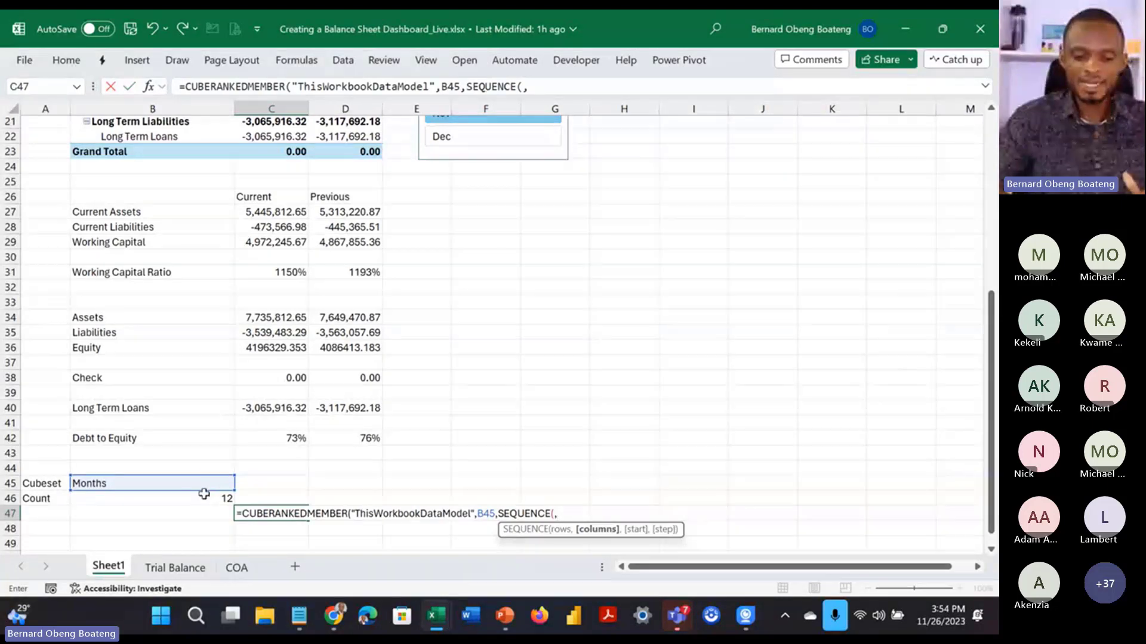
pyautogui.click(200, 500)
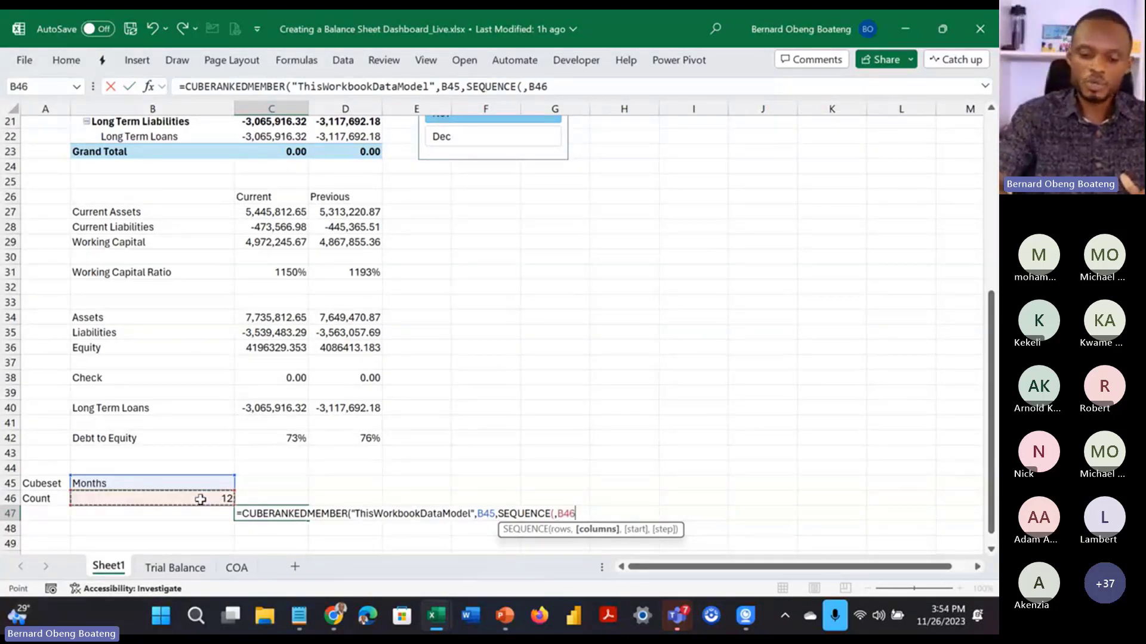
pyautogui.write('))')
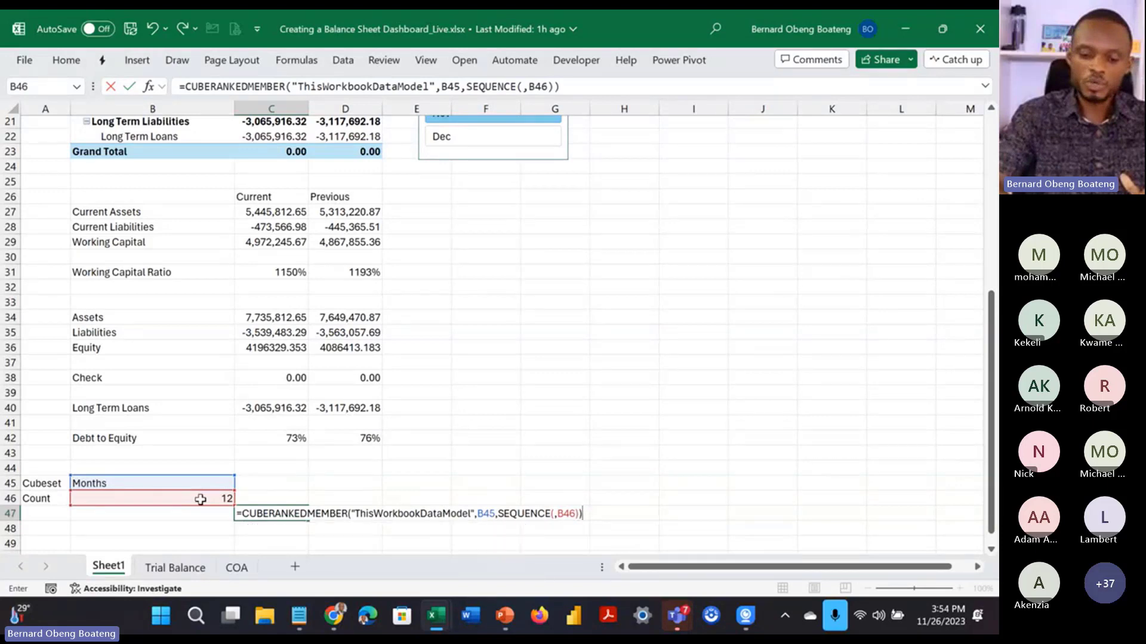
pyautogui.press('Return')
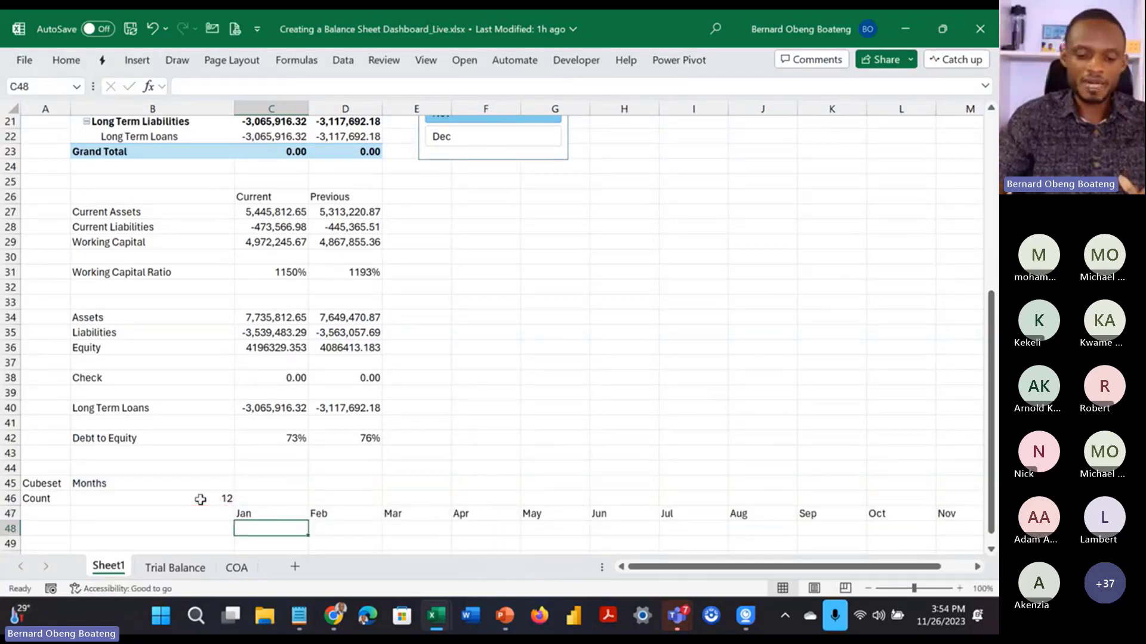
pyautogui.scroll(-1, 200, 499)
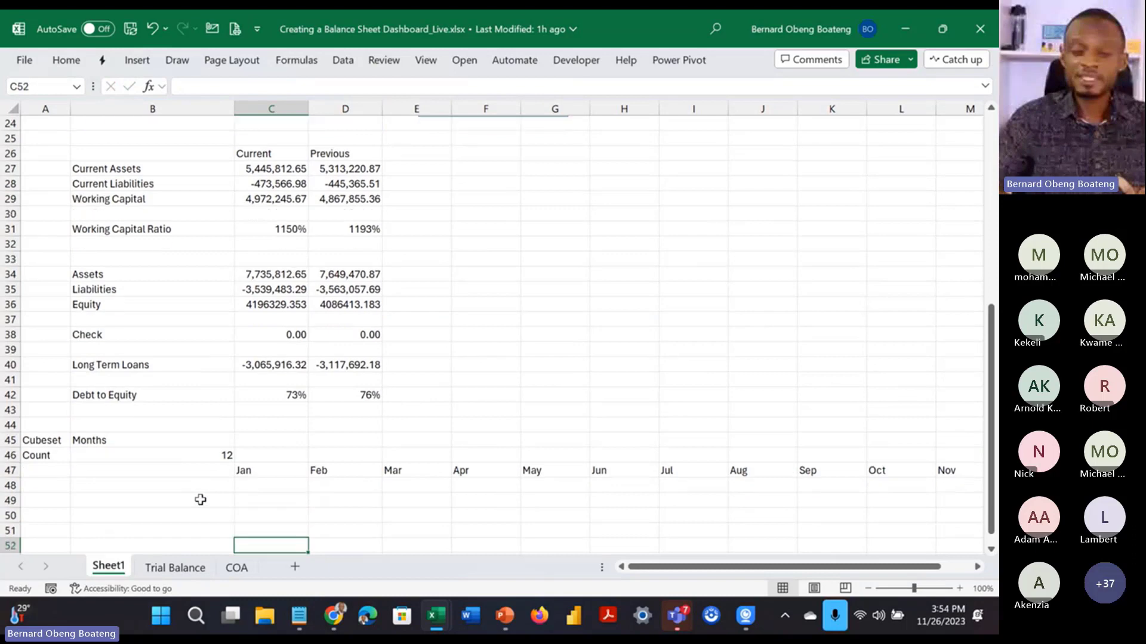
pyautogui.click(272, 470)
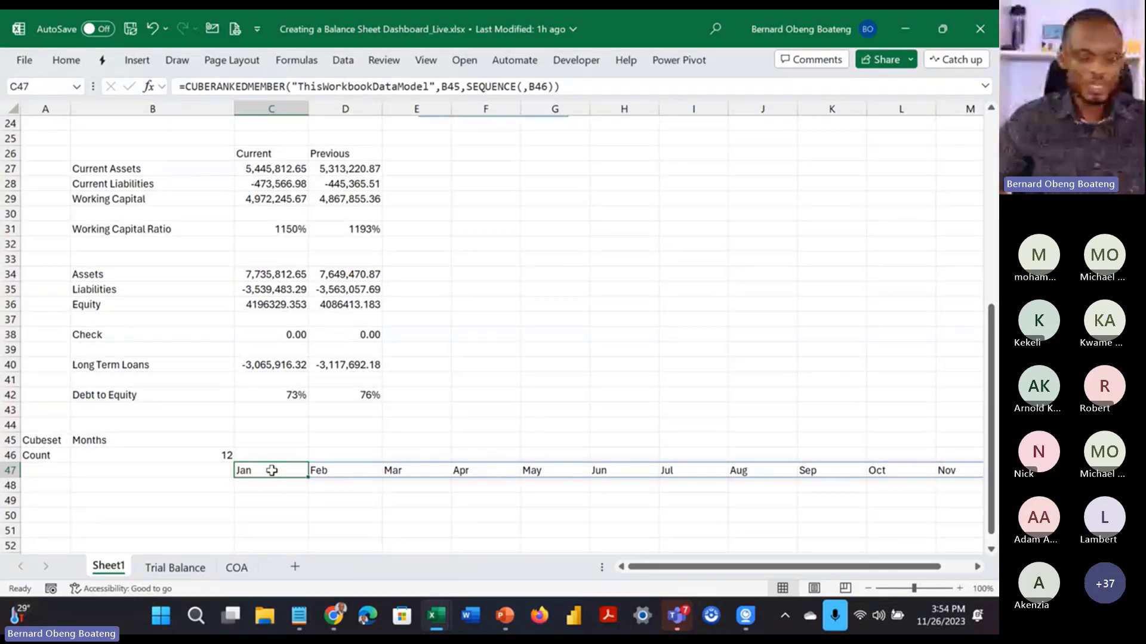
# Step: Examine the Trend sparkline for assets and the Change in Working Capital section on the practice workbook's Dashboard, and return to the live workbook
pyautogui.hotkey('alt', 'Tab')
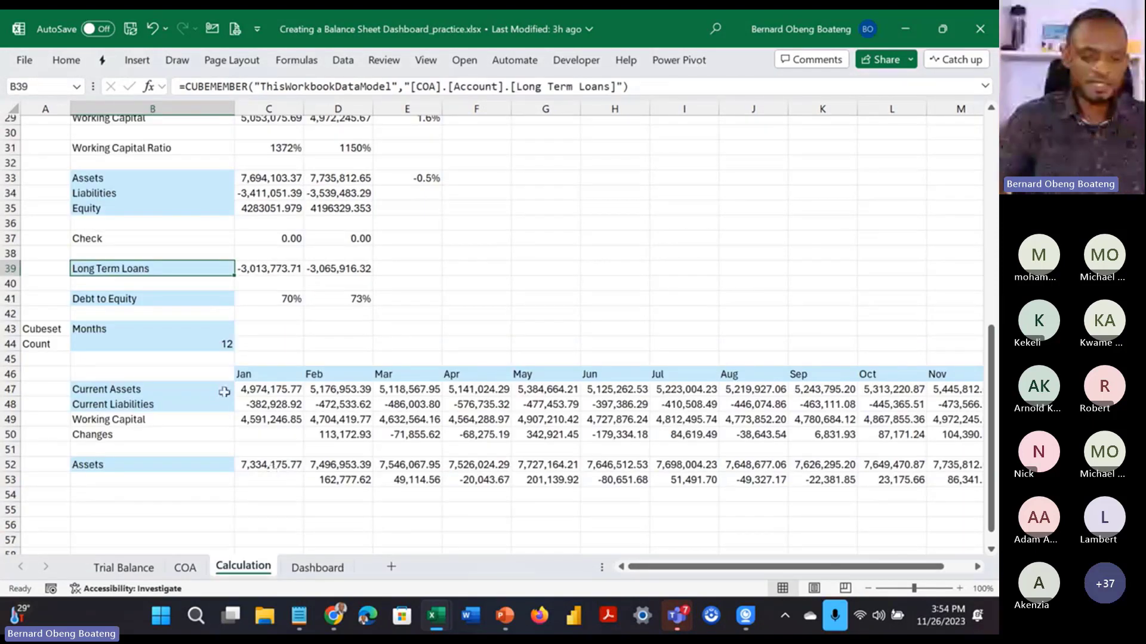
pyautogui.click(316, 567)
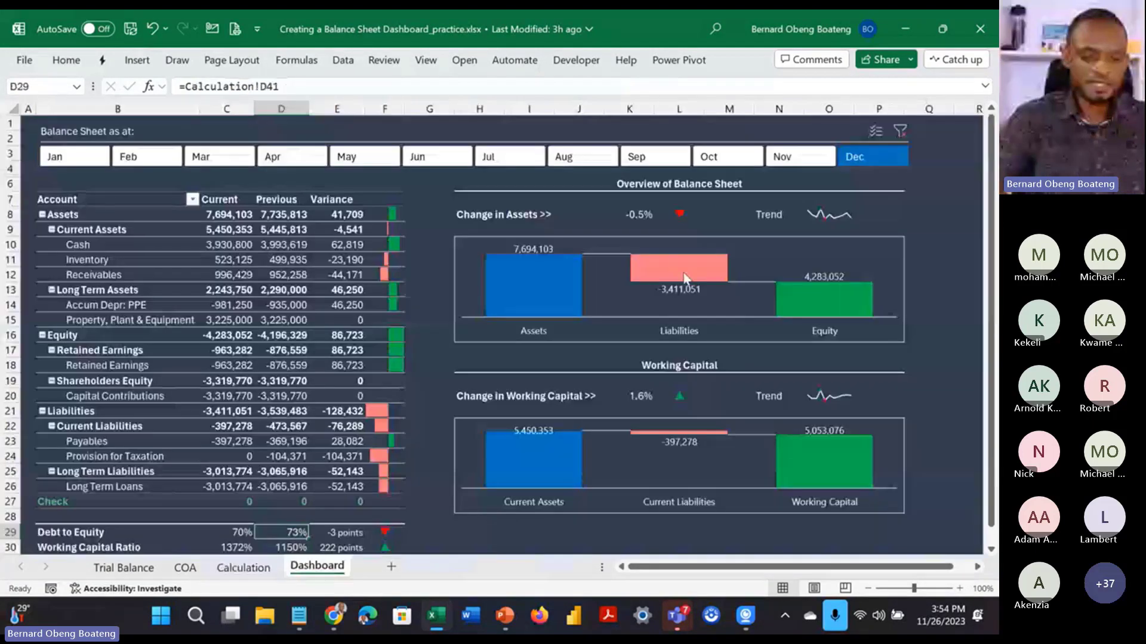
pyautogui.click(834, 213)
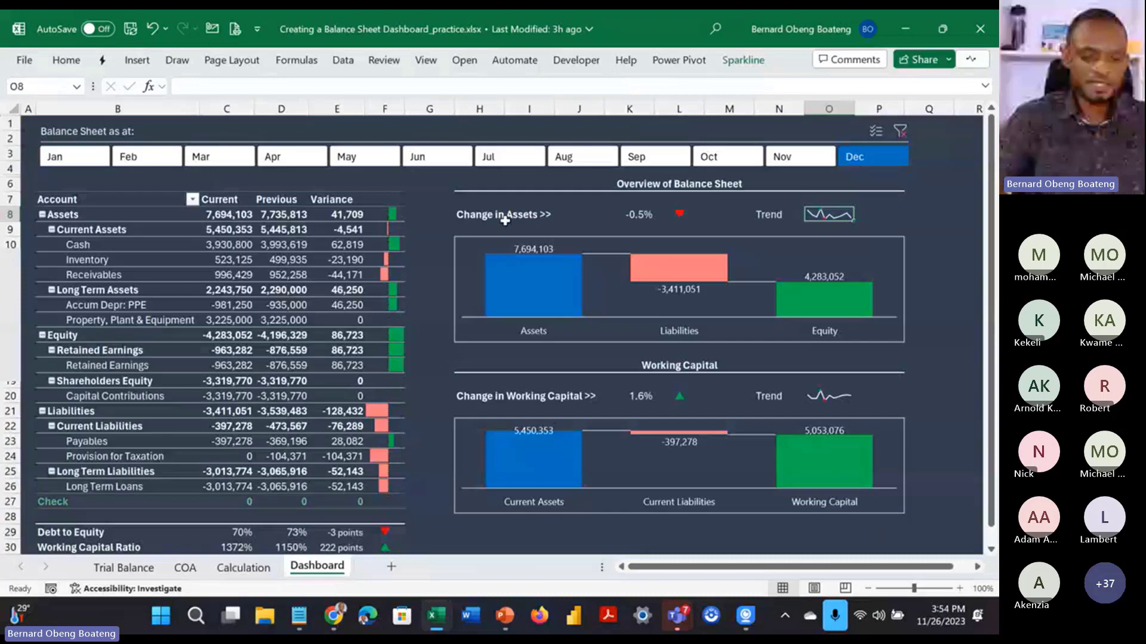
pyautogui.click(487, 395)
pyautogui.hotkey('alt', 'Tab')
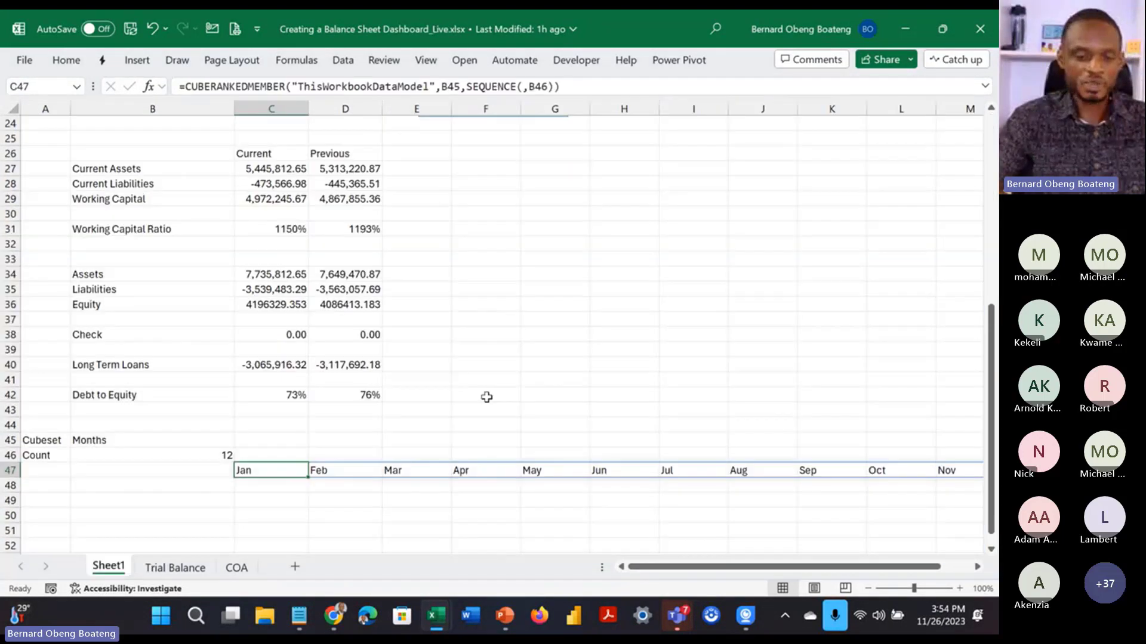
# Step: Examine the Current Assets and Current Liabilities rows of the monthly table on the practice workbook's Calculation sheet, and return to the live workbook
pyautogui.hotkey('alt', 'Tab')
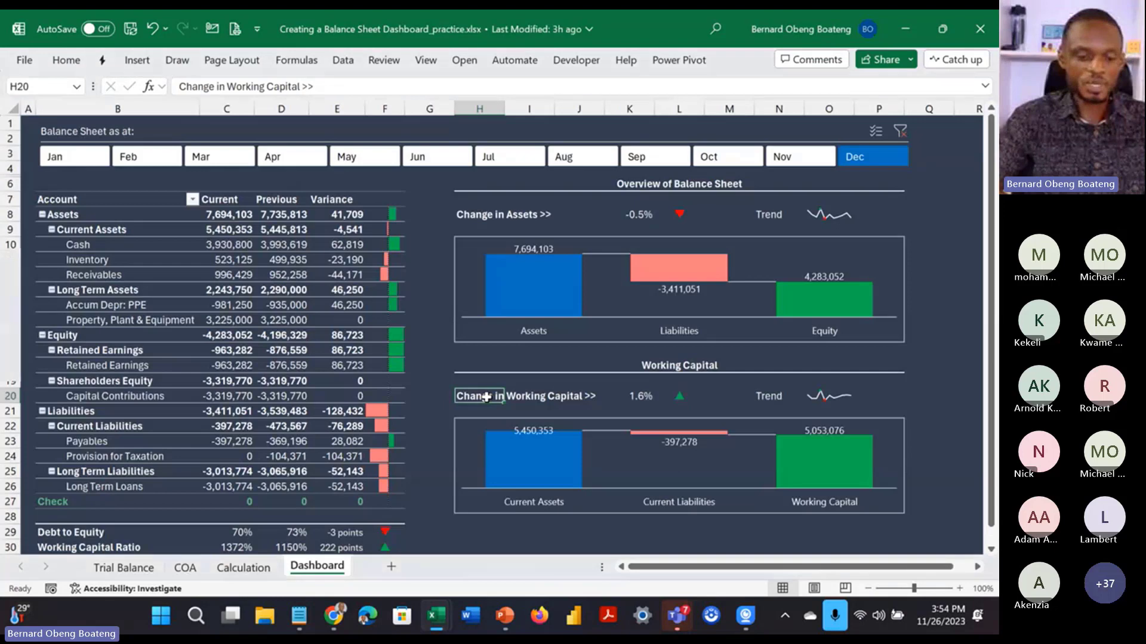
pyautogui.click(244, 567)
pyautogui.click(192, 392)
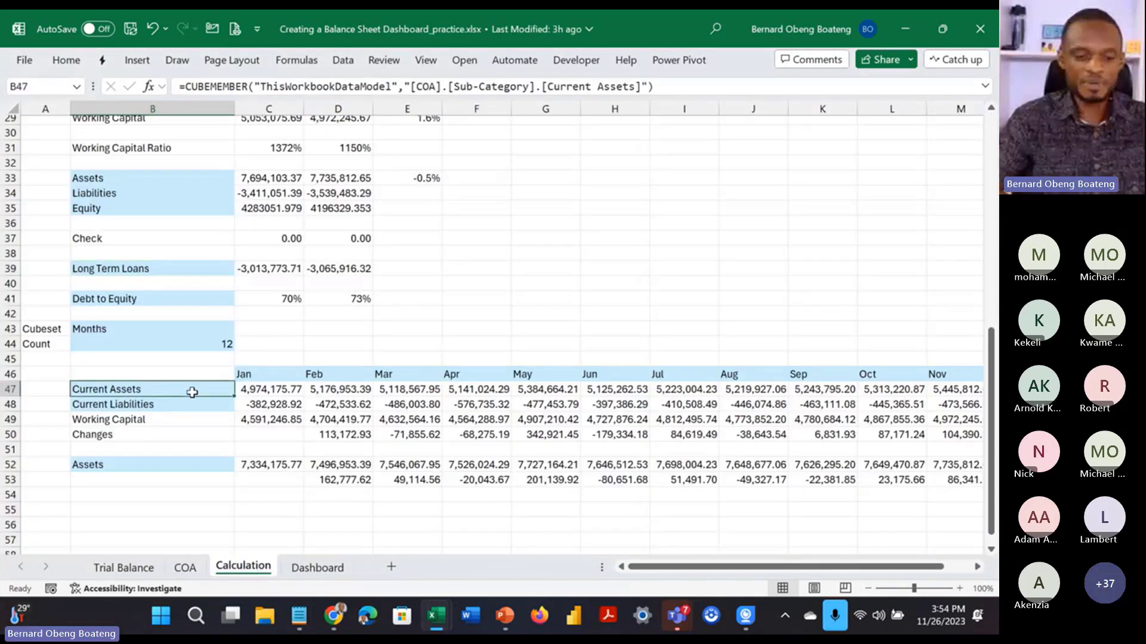
pyautogui.click(175, 405)
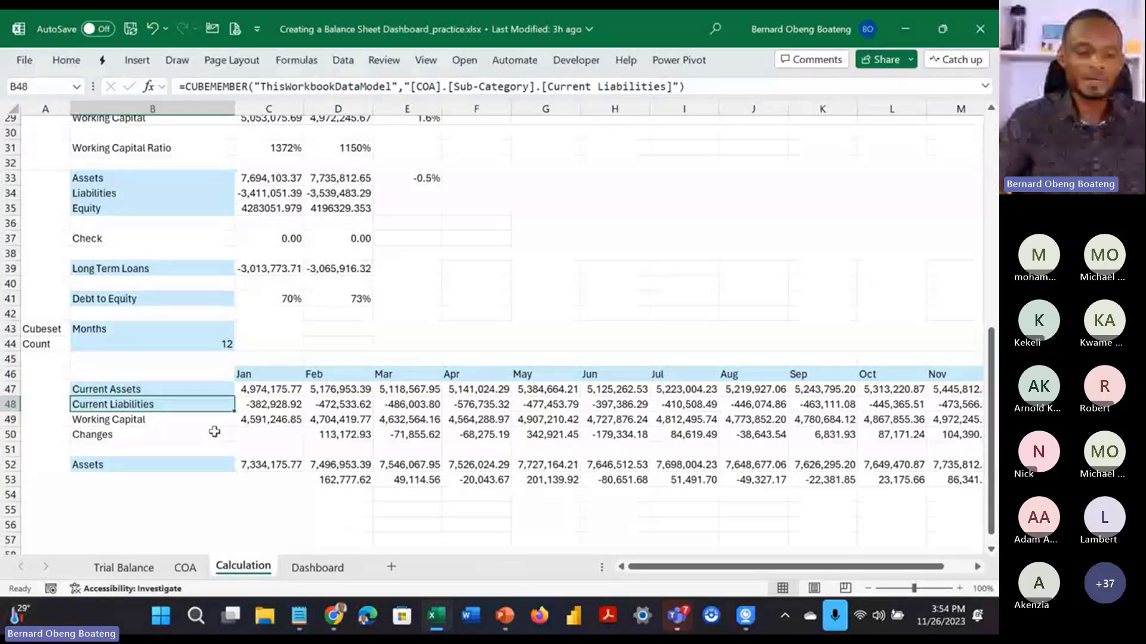
pyautogui.hotkey('alt', 'Tab')
# Step: Copy the Current Assets, Current Liabilities and Working Capital labels from B27:B29 into B48:B50 beneath the month row
pyautogui.click(190, 302)
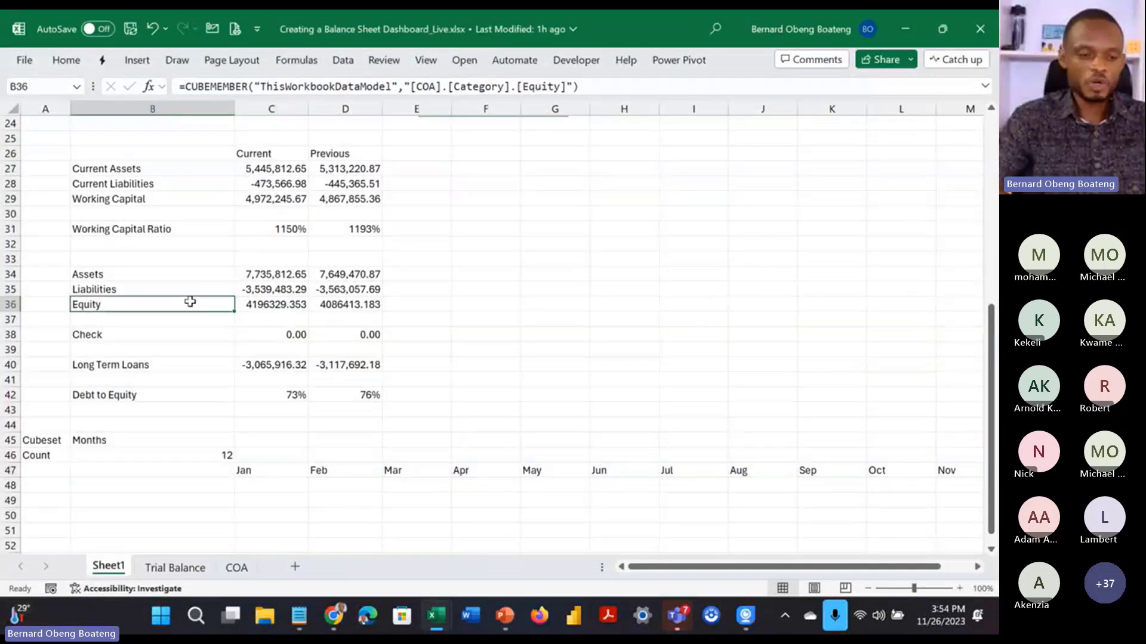
pyautogui.click(177, 172)
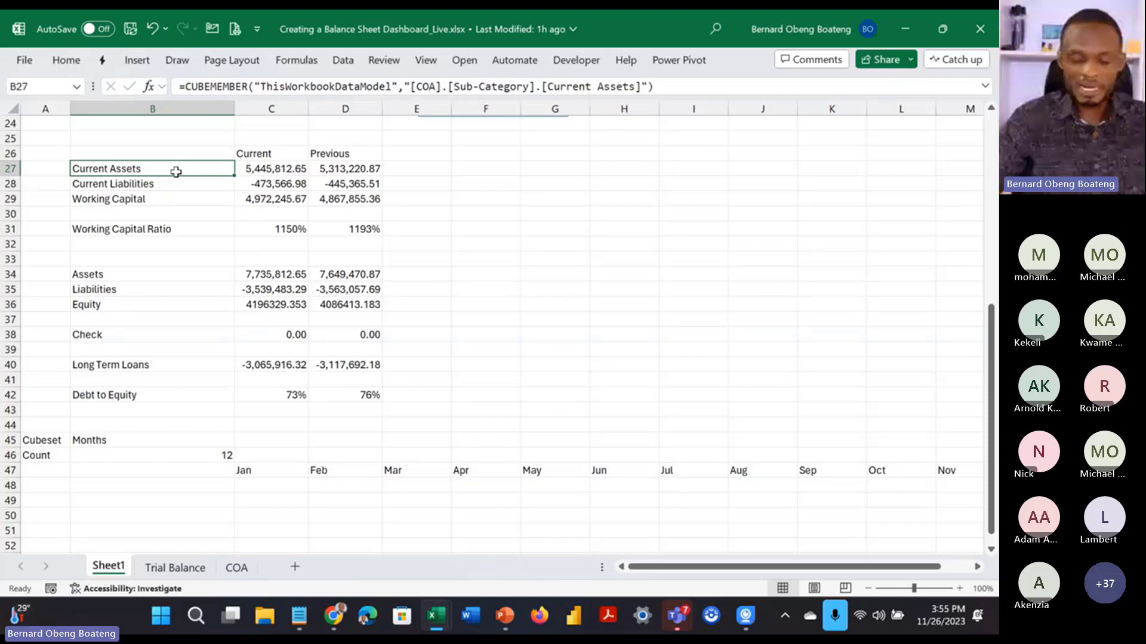
pyautogui.hotkey('shift', 'Down')
pyautogui.hotkey('shift', 'Down')
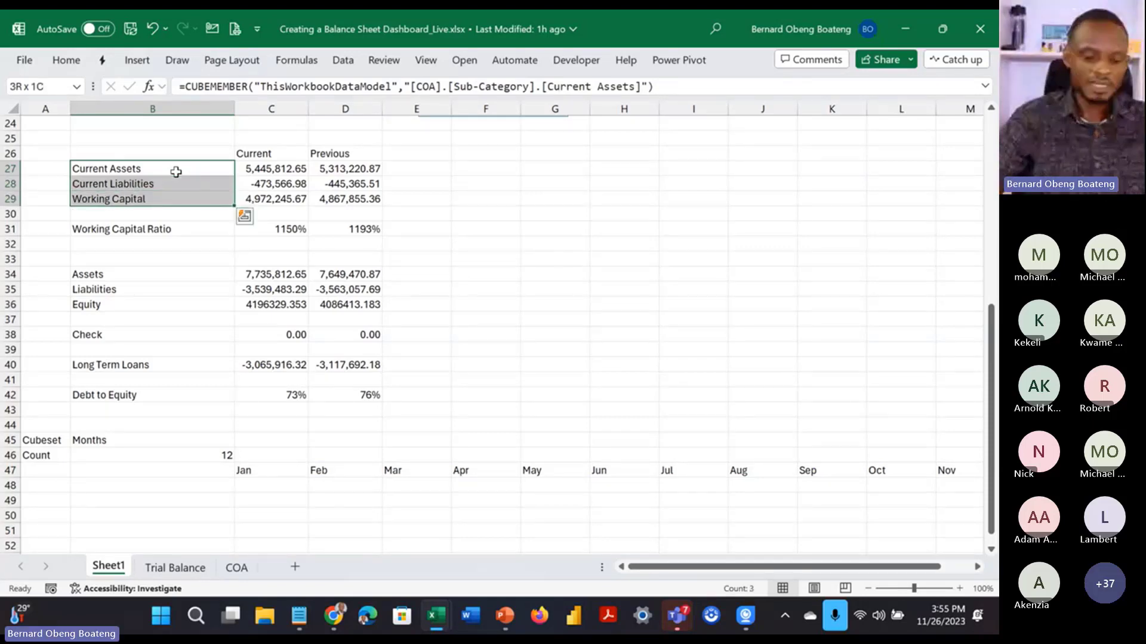
pyautogui.hotkey('ctrl', 'c')
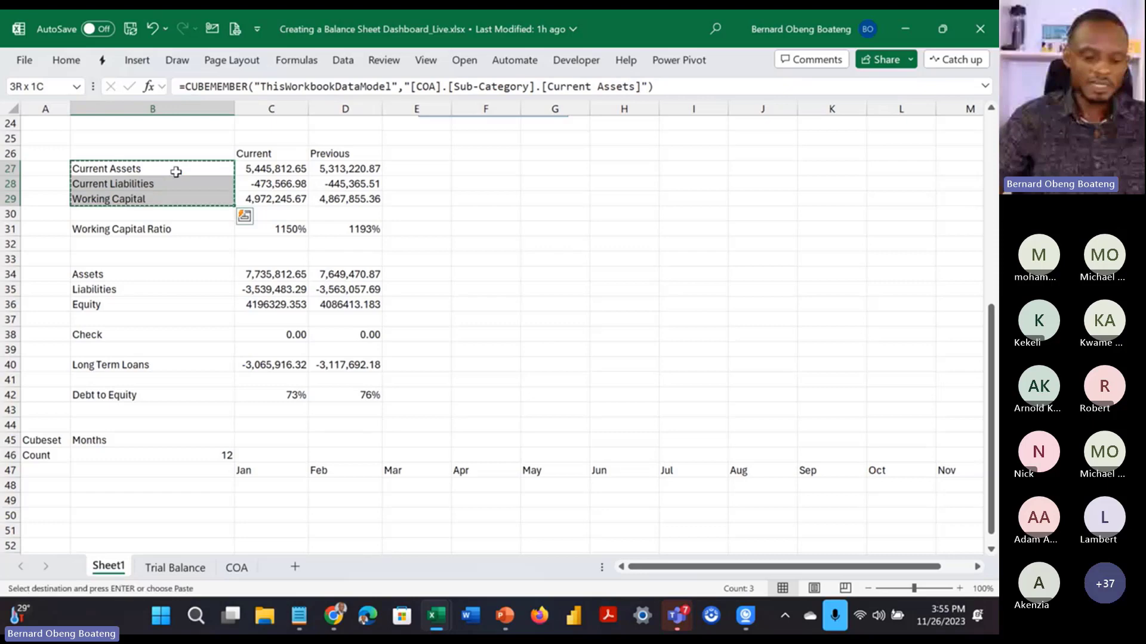
pyautogui.click(148, 484)
pyautogui.hotkey('ctrl', 'v')
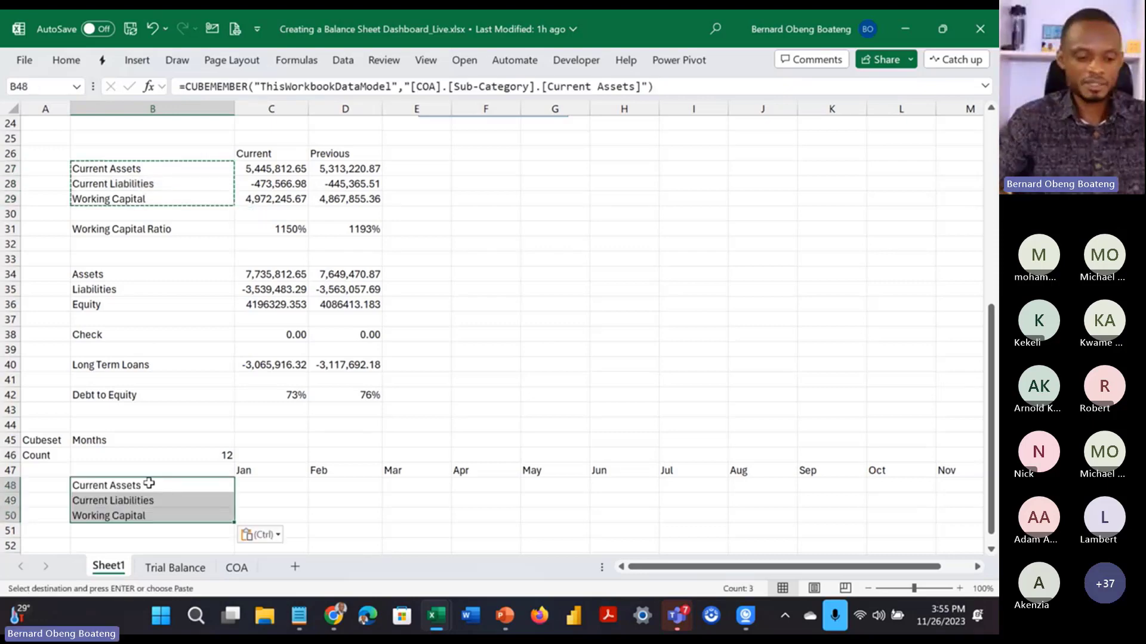
pyautogui.press('Escape')
# Step: Copy the Current Assets CUBEVALUE formula in C27 for reuse in C48 under Jan
pyautogui.click(250, 486)
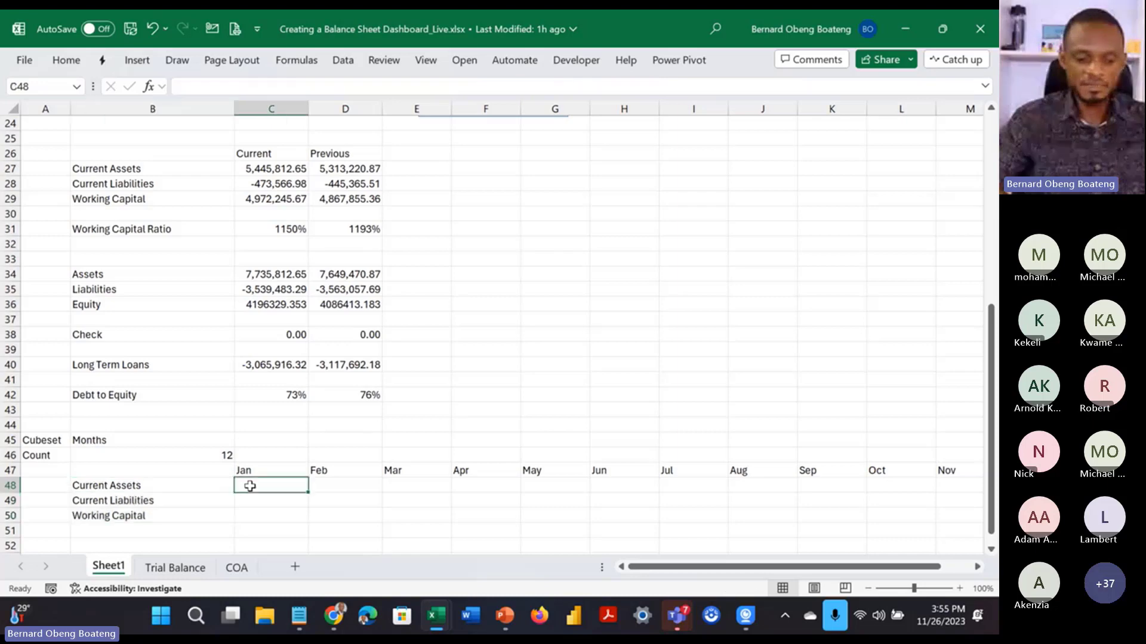
pyautogui.click(289, 173)
pyautogui.hotkey('ctrl', 'c')
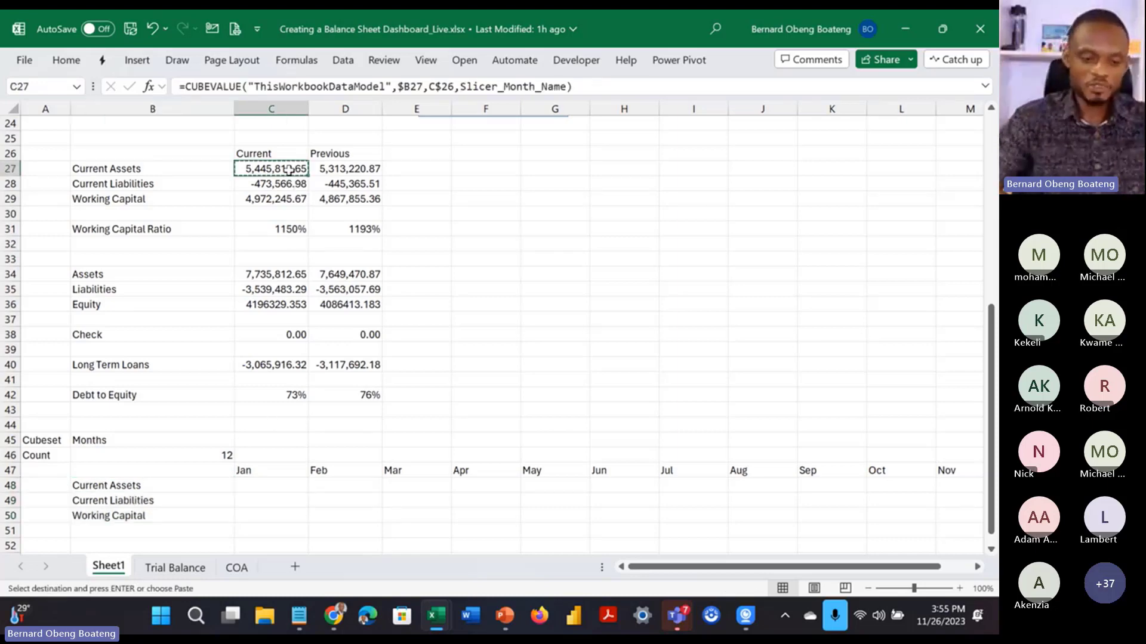
pyautogui.click(265, 487)
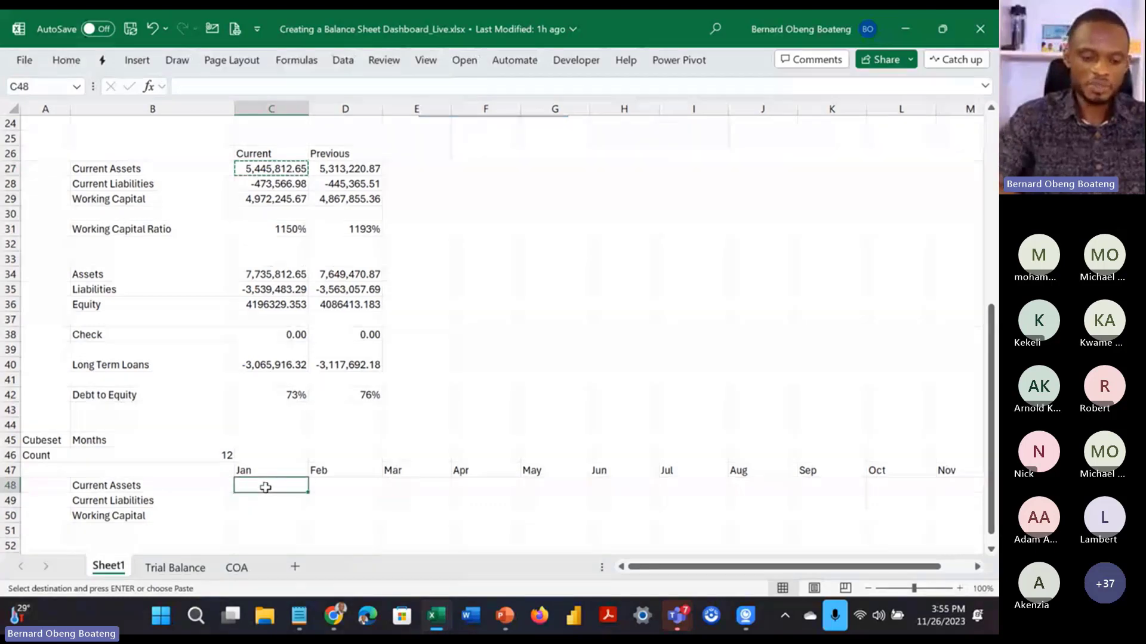
# Step: Paste the Current Assets CUBEVALUE formula into C48 and replace its Slicer_Month_Name argument with a row-locked reference to the Jan header, C$47
pyautogui.hotkey('ctrl', 'v')
pyautogui.press('Escape')
pyautogui.doubleClick(265, 487)
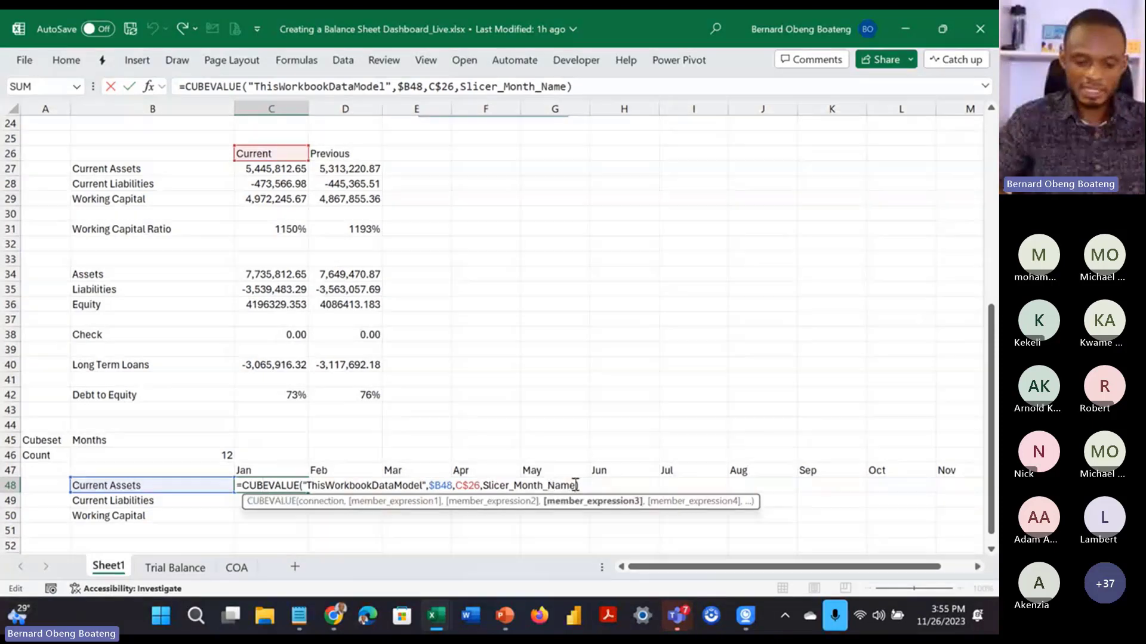
pyautogui.press('BackSpace')
pyautogui.press('BackSpace')
pyautogui.press('BackSpace')
pyautogui.press('BackSpace')
pyautogui.press('BackSpace')
pyautogui.press('BackSpace')
pyautogui.press('BackSpace')
pyautogui.press('BackSpace')
pyautogui.press('BackSpace')
pyautogui.press('BackSpace')
pyautogui.press('BackSpace')
pyautogui.press('BackSpace')
pyautogui.press('BackSpace')
pyautogui.press('BackSpace')
pyautogui.press('BackSpace')
pyautogui.press('BackSpace')
pyautogui.press('BackSpace')
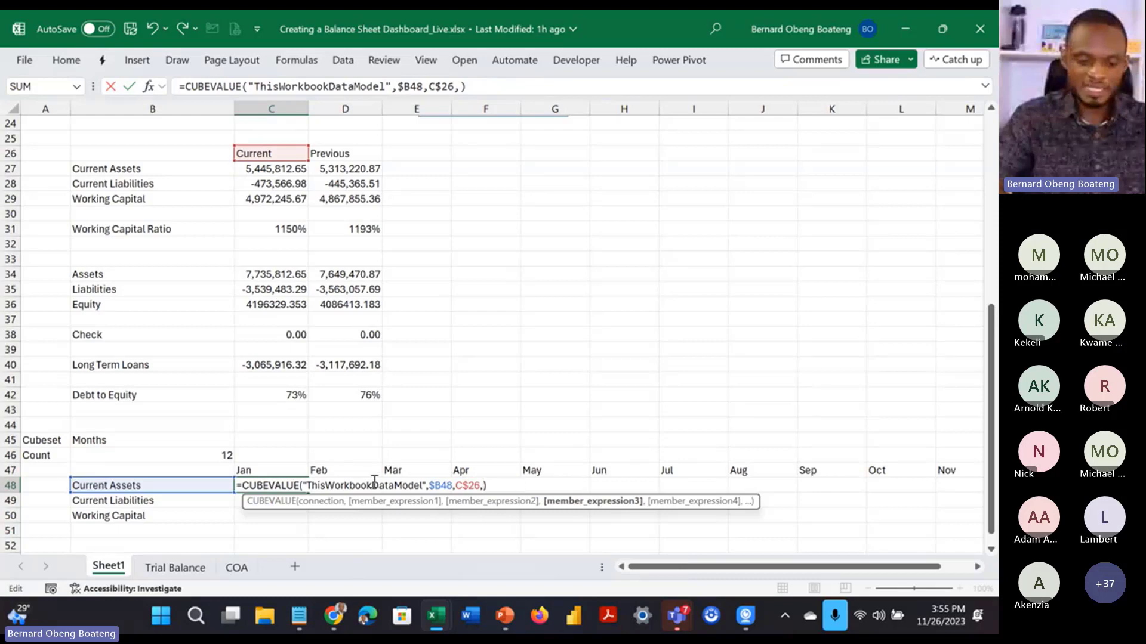
pyautogui.click(282, 471)
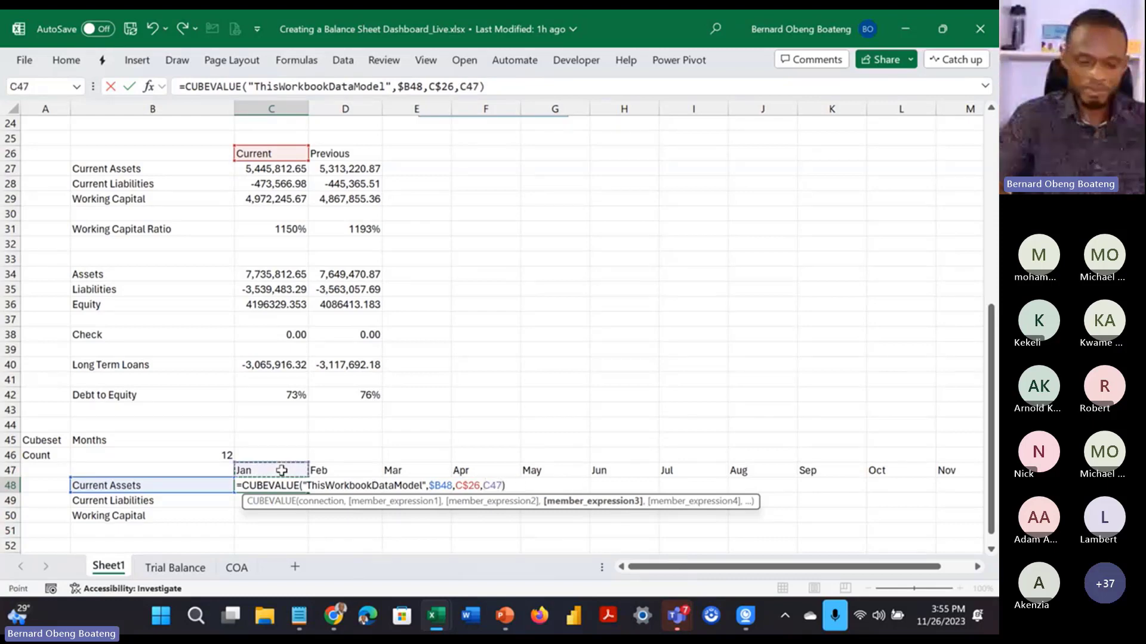
pyautogui.press('F4')
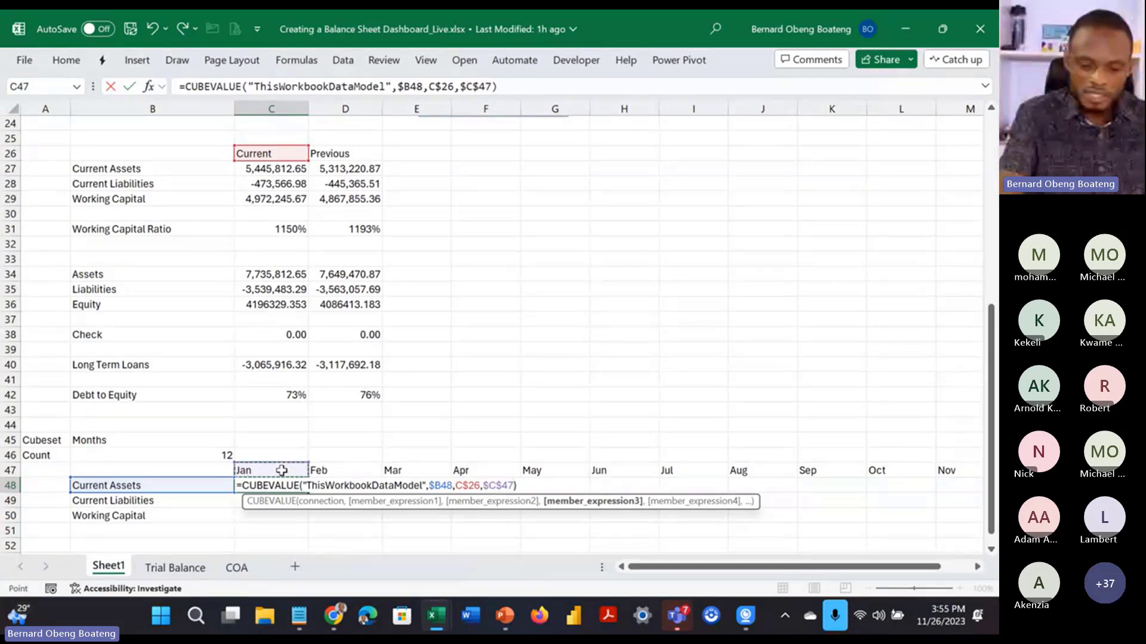
pyautogui.press('F4')
pyautogui.press('F4')
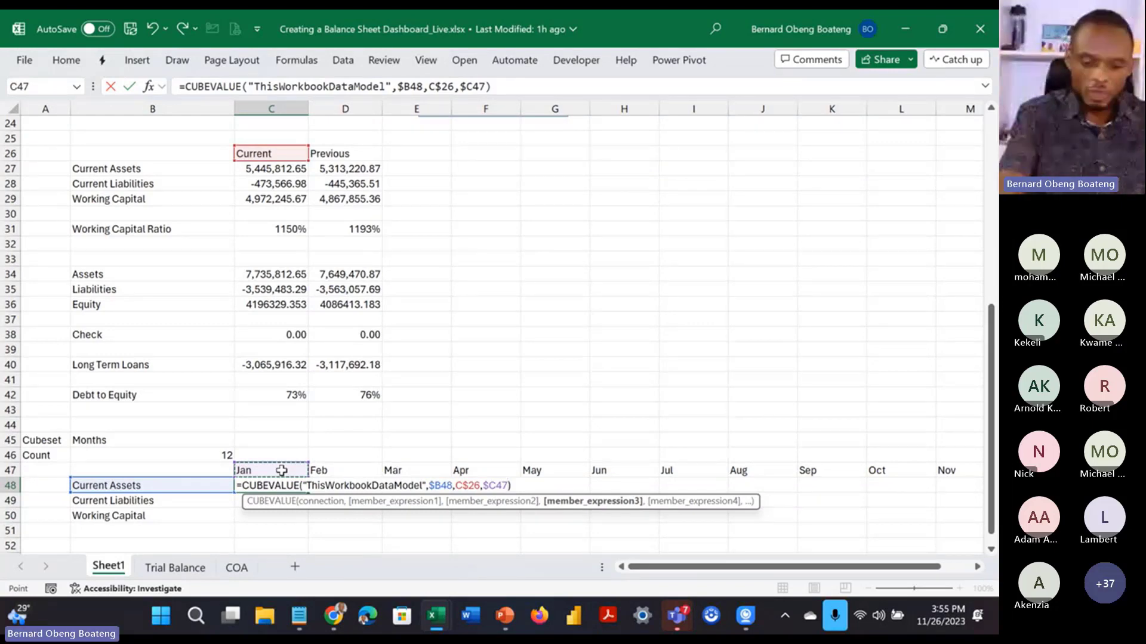
pyautogui.press('F4')
pyautogui.press('F4')
pyautogui.press('F4')
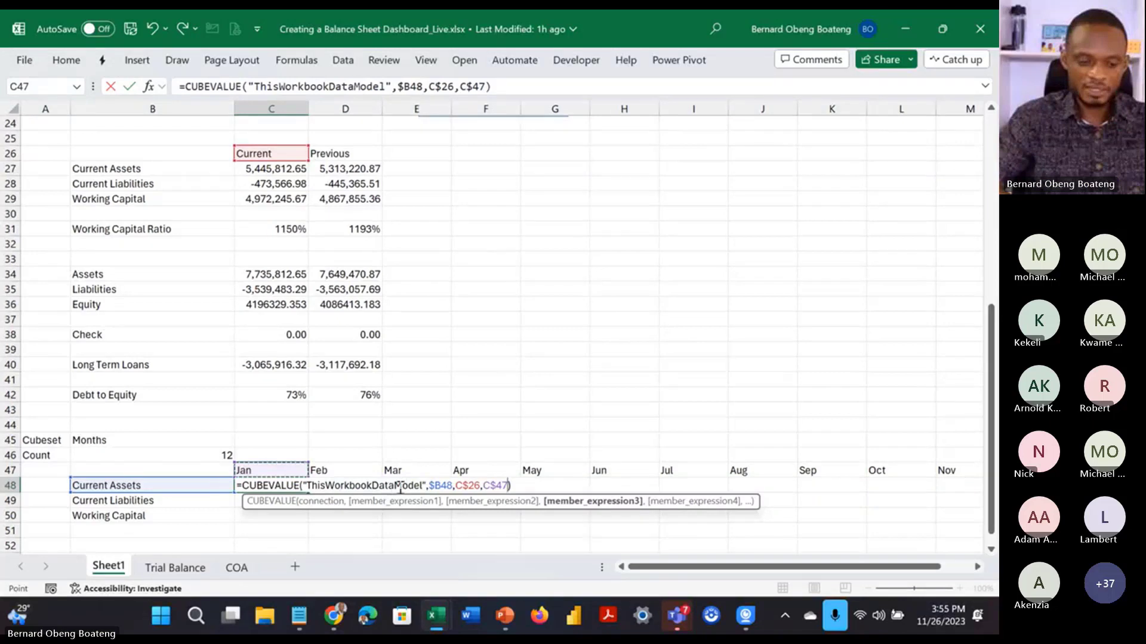
# Step: Make the formula's reference to the Current measure fully absolute as $C$26 and commit the formula
pyautogui.click(468, 488)
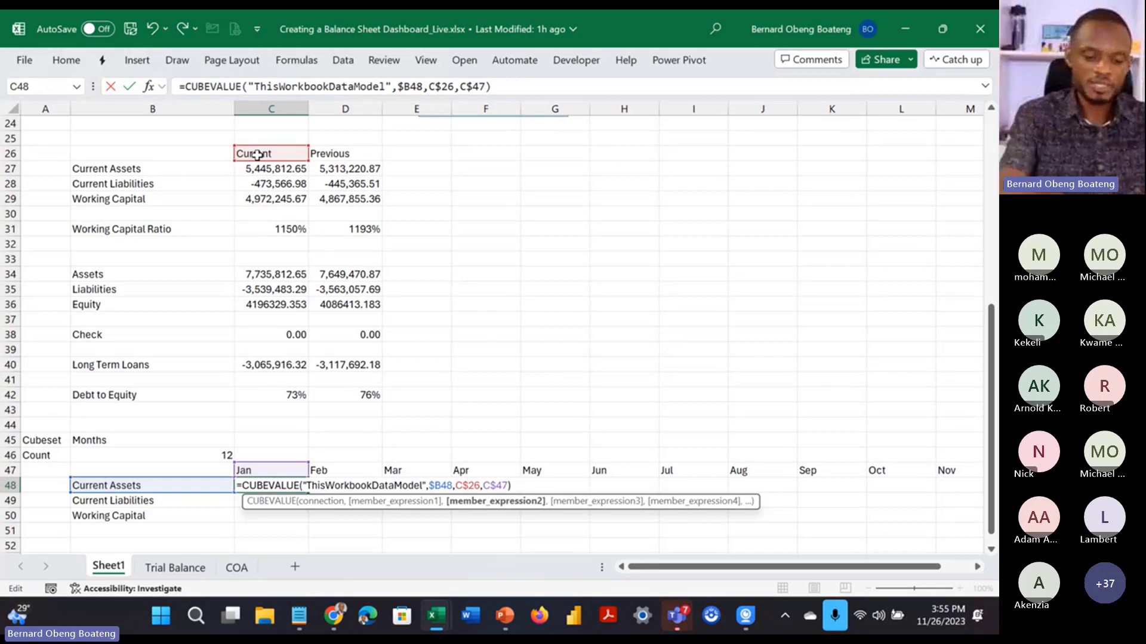
pyautogui.press('F4')
pyautogui.press('F4')
pyautogui.press('F4')
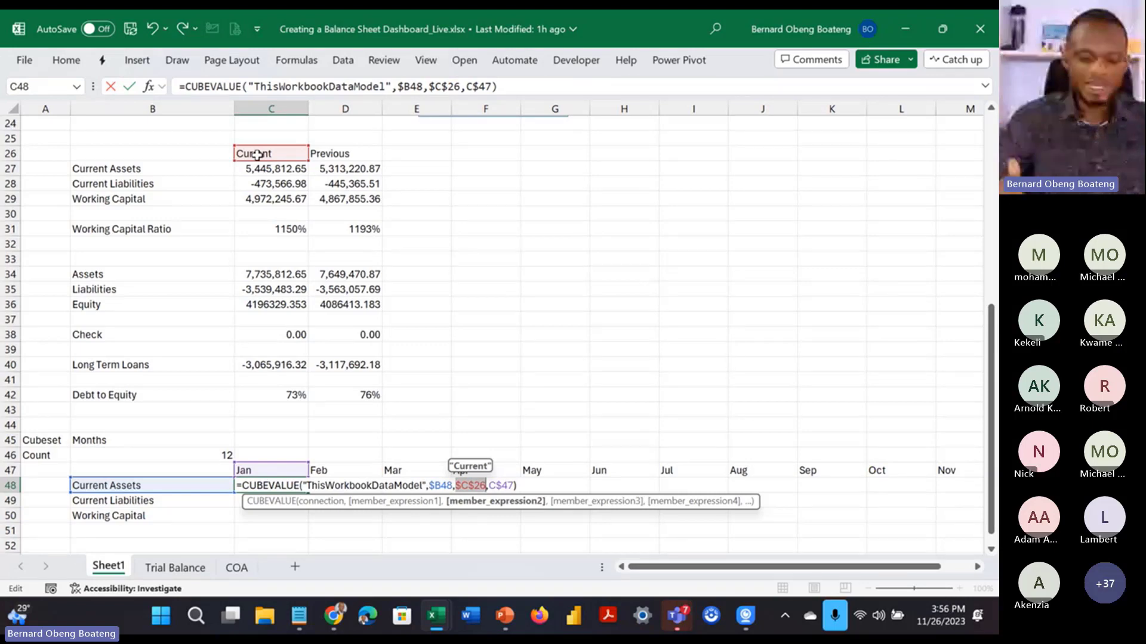
pyautogui.hotkey('ctrl', 'Return')
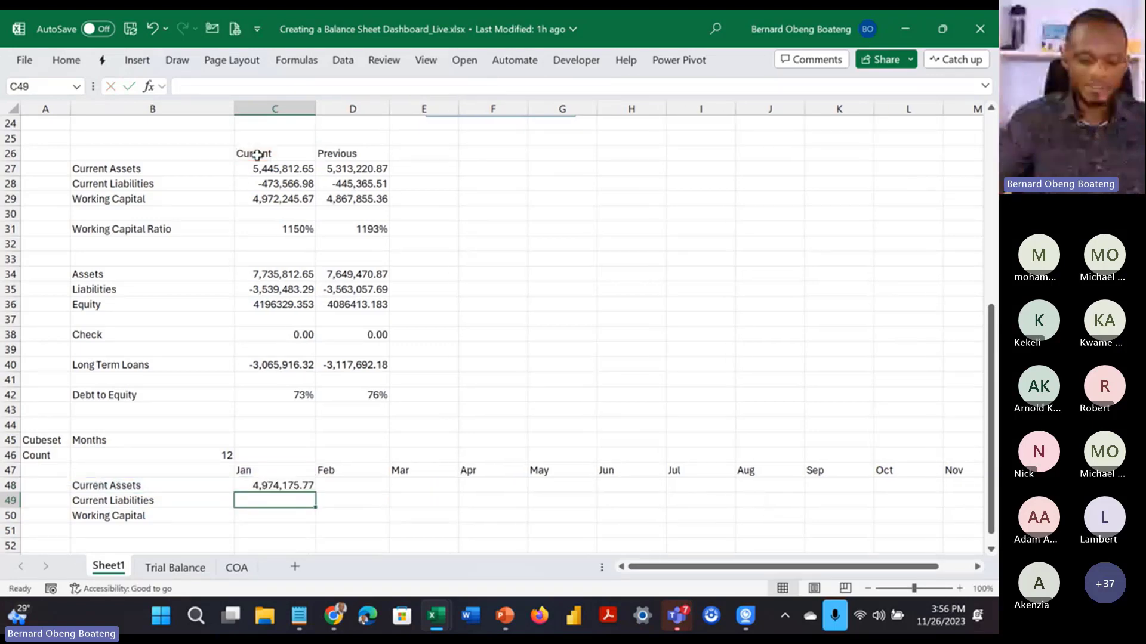
# Step: Fill the Jan Current Assets formula across row 48 through Dec
pyautogui.hotkey('shift', 'Right')
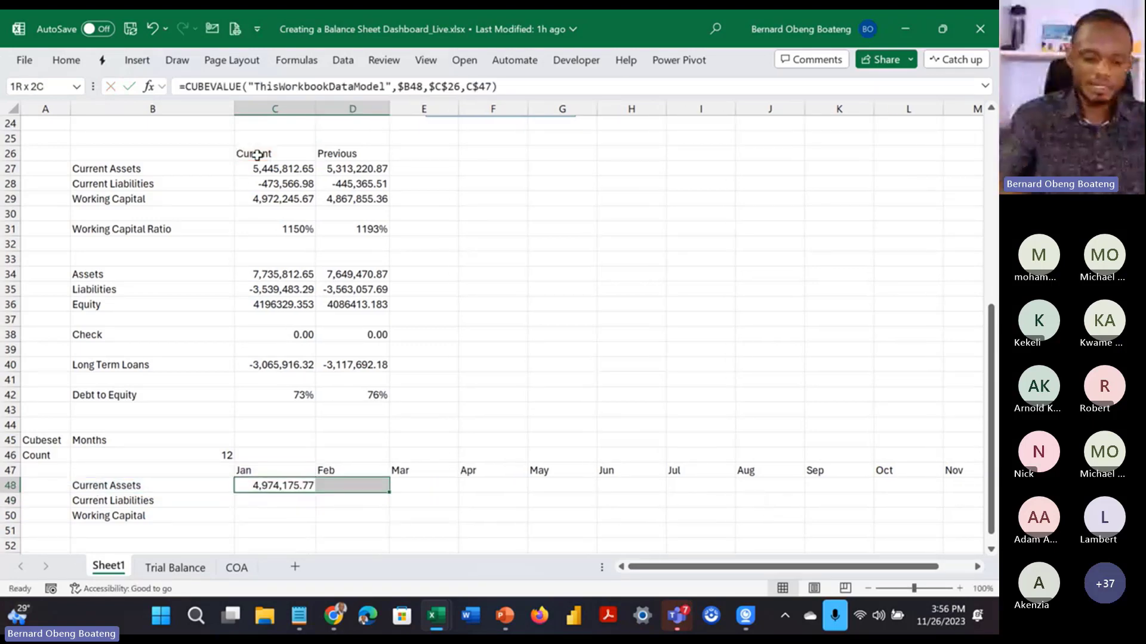
pyautogui.hotkey('ctrl', 'r')
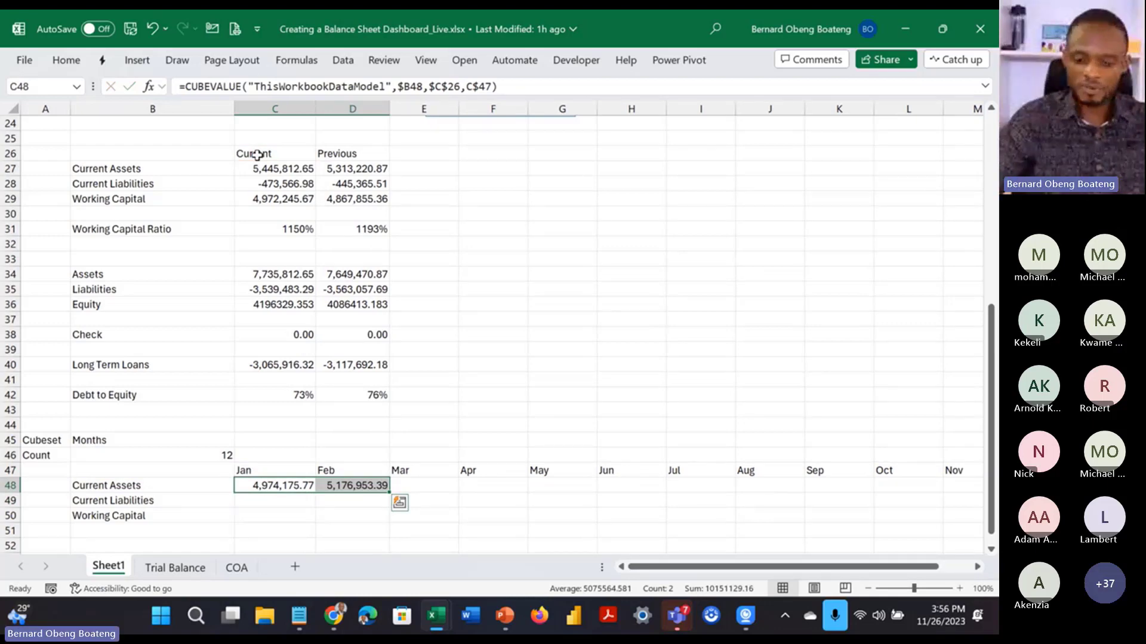
pyautogui.hotkey('shift', 'Right')
pyautogui.hotkey('shift', 'Right')
pyautogui.hotkey('shift', 'Right')
pyautogui.hotkey('shift', 'Right')
pyautogui.hotkey('shift', 'Right')
pyautogui.hotkey('shift', 'Right')
pyautogui.hotkey('shift', 'Right')
pyautogui.hotkey('shift', 'Right')
pyautogui.hotkey('shift', 'Right')
pyautogui.hotkey('shift', 'Right')
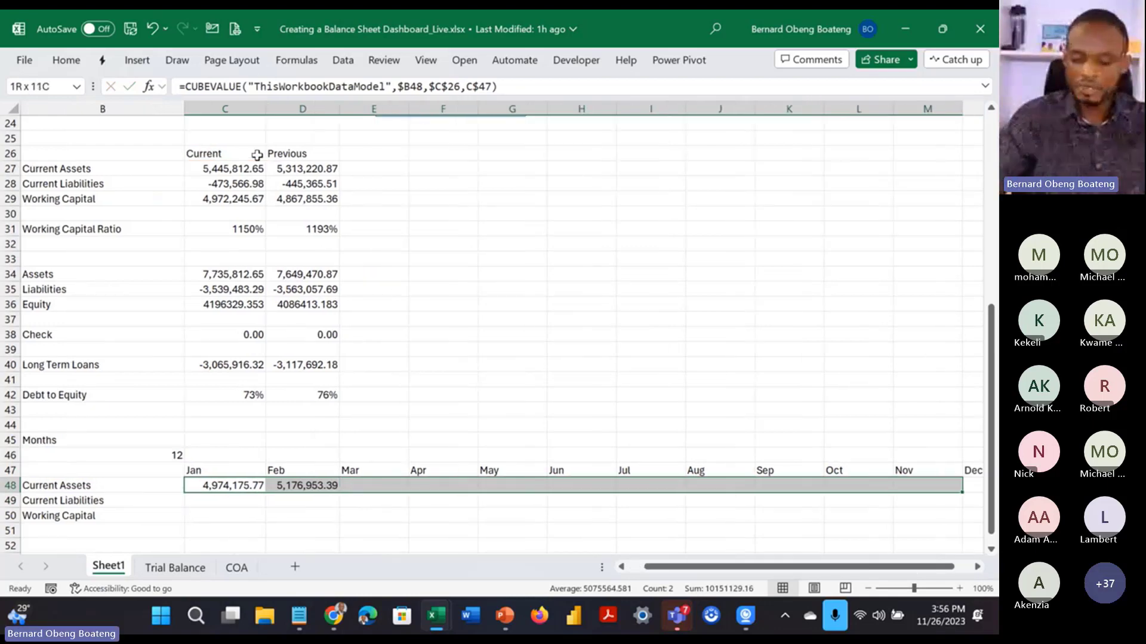
pyautogui.hotkey('ctrl', 'r')
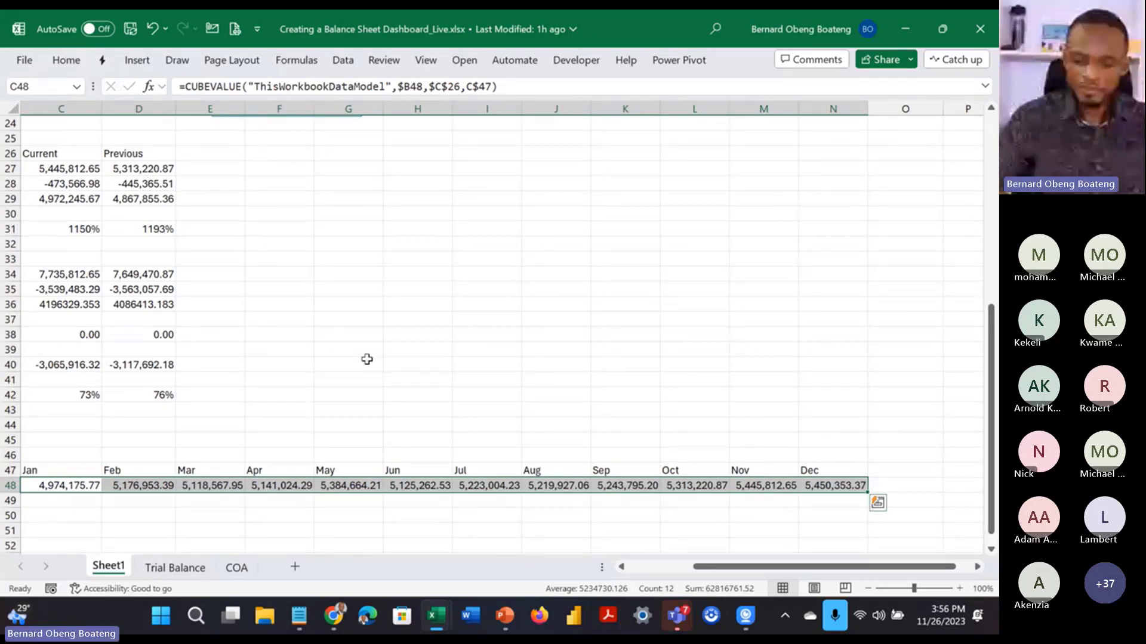
# Step: Copy the monthly Current Assets formulas down into the Current Liabilities row for Jan through Dec
pyautogui.press('Left')
pyautogui.press('Right')
pyautogui.hotkey('shift', 'Down')
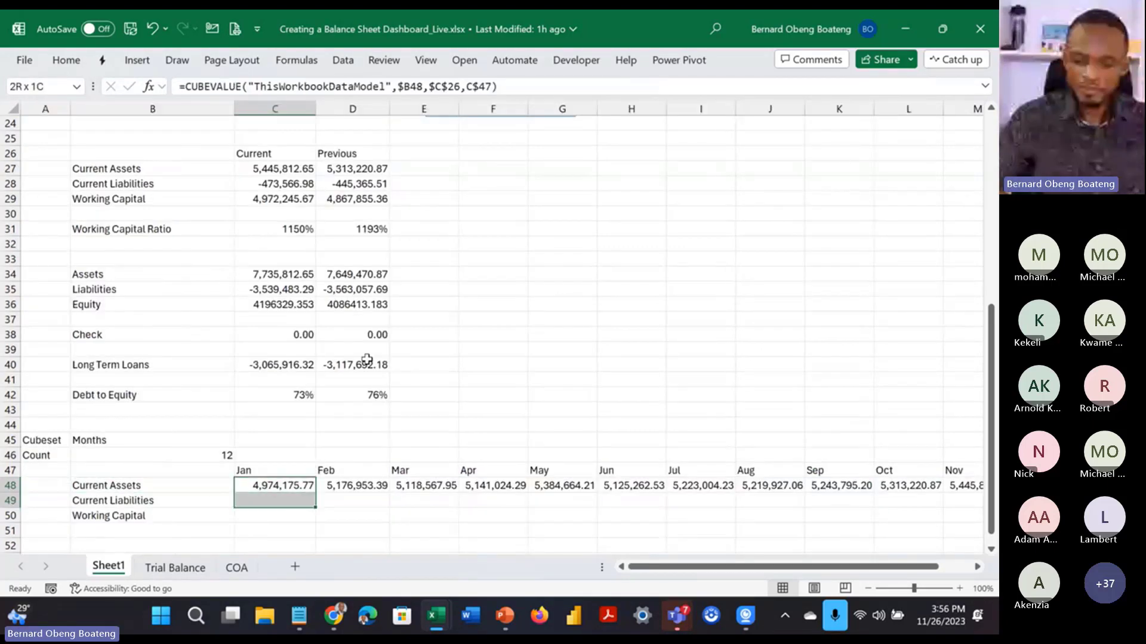
pyautogui.hotkey('shift', 'Right')
pyautogui.hotkey('shift', 'Right')
pyautogui.hotkey('shift', 'Right')
pyautogui.hotkey('shift', 'Right')
pyautogui.hotkey('shift', 'Right')
pyautogui.hotkey('shift', 'Right')
pyautogui.hotkey('shift', 'Right')
pyautogui.hotkey('shift', 'Right')
pyautogui.hotkey('shift', 'Right')
pyautogui.hotkey('shift', 'Right')
pyautogui.hotkey('shift', 'Right')
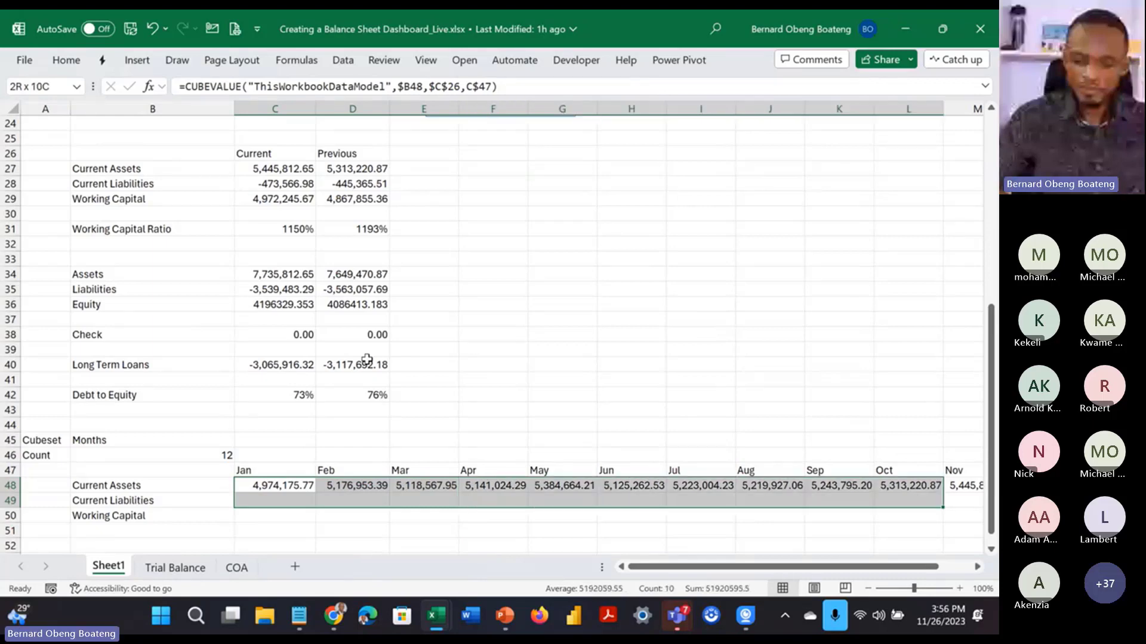
pyautogui.hotkey('ctrl', 'd')
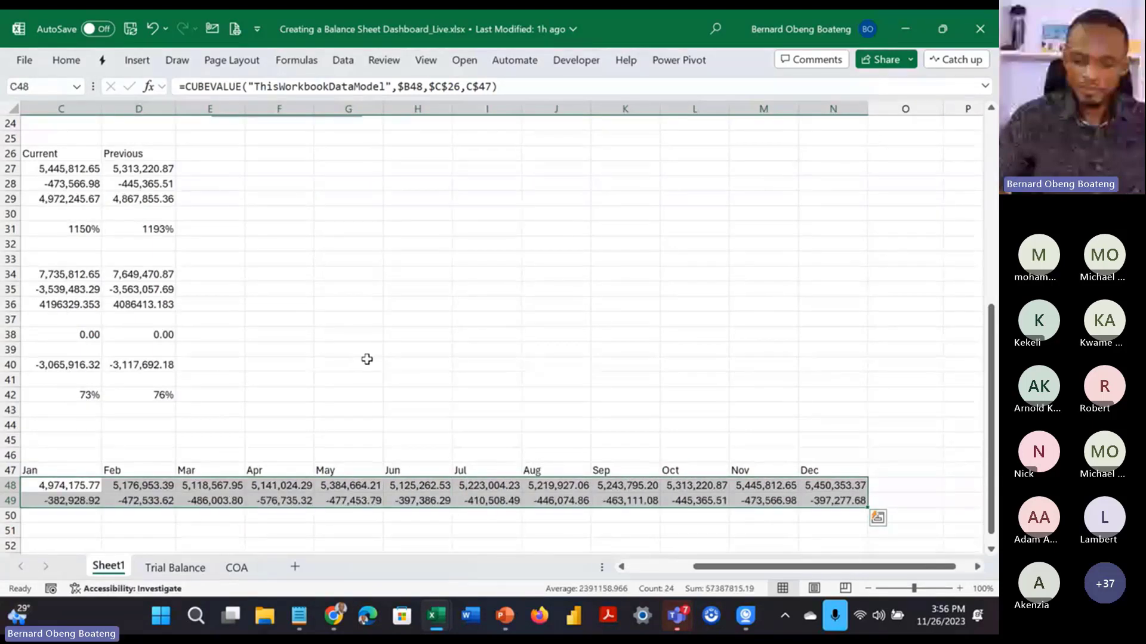
# Step: Calculate Jan Working Capital in C50 with =SUM(C48:C49)
pyautogui.click(235, 531)
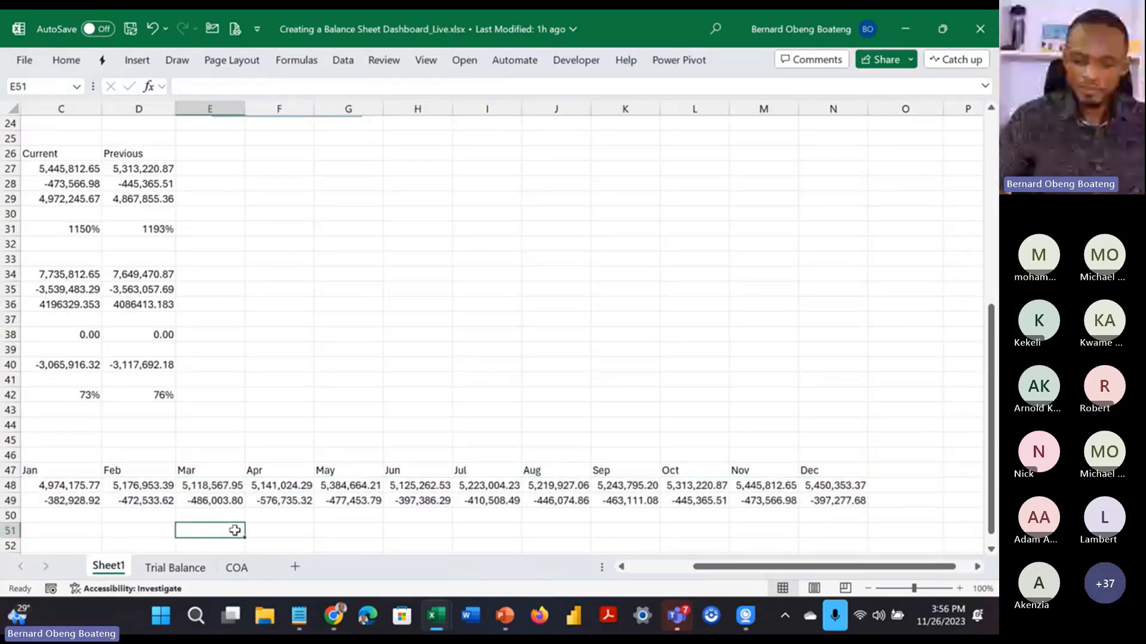
pyautogui.hotkey('ctrl', 'Left')
pyautogui.press('Up')
pyautogui.press('Right')
pyautogui.press('Right')
pyautogui.press('Right')
pyautogui.press('Left')
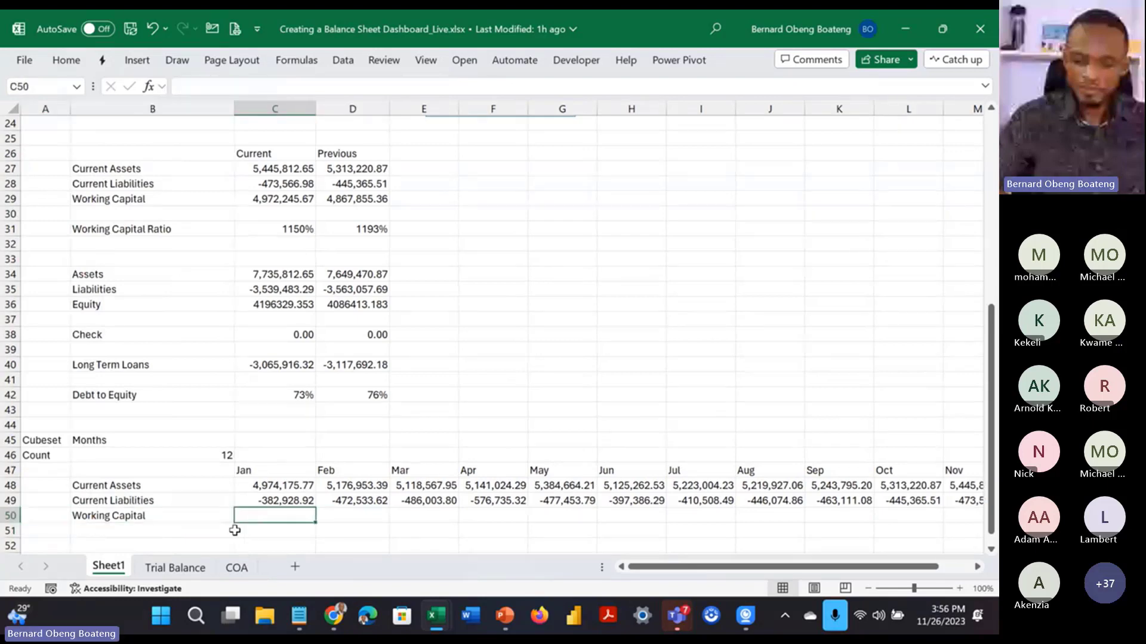
pyautogui.hotkey('alt', '=')
pyautogui.press('Return')
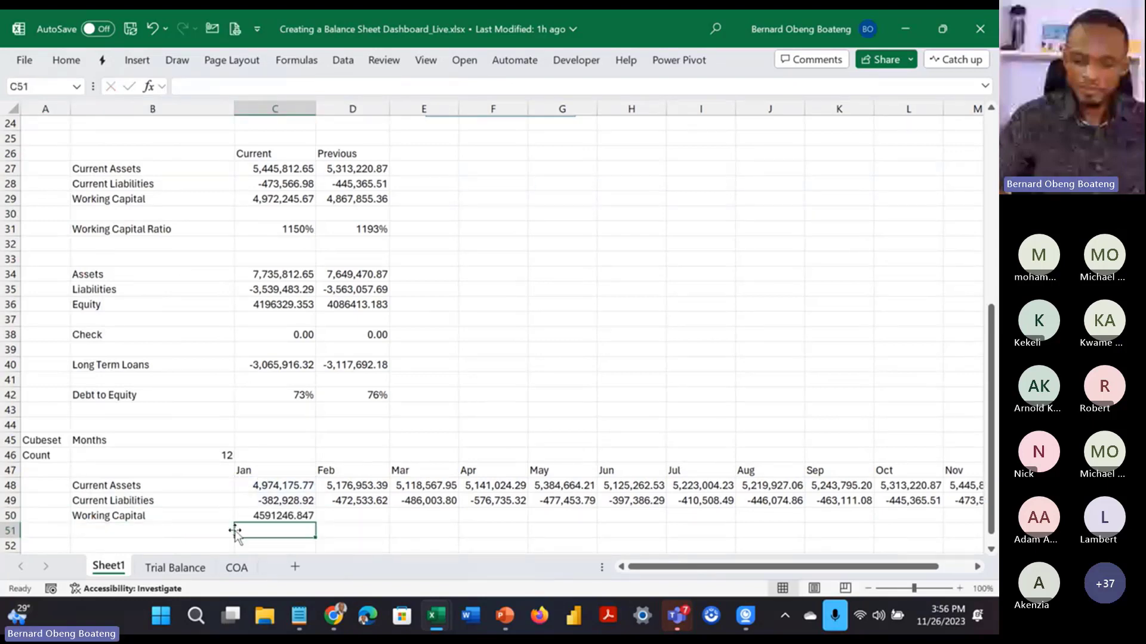
pyautogui.press('Up')
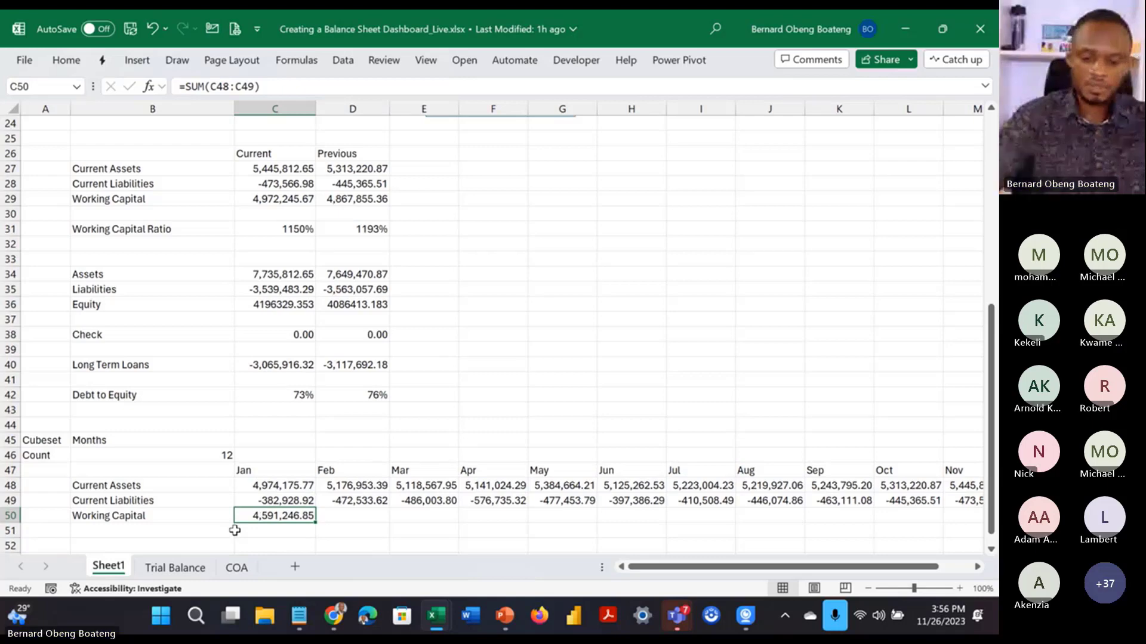
# Step: Fill the Working Capital sum across row 50 from Jan through Dec
pyautogui.hotkey('shift', 'Right')
pyautogui.hotkey('shift', 'Right')
pyautogui.hotkey('shift', 'Right')
pyautogui.hotkey('shift', 'Right')
pyautogui.hotkey('shift', 'Right')
pyautogui.hotkey('shift', 'Right')
pyautogui.hotkey('shift', 'Right')
pyautogui.hotkey('shift', 'Right')
pyautogui.hotkey('shift', 'Right')
pyautogui.hotkey('shift', 'Right')
pyautogui.hotkey('shift', 'Right')
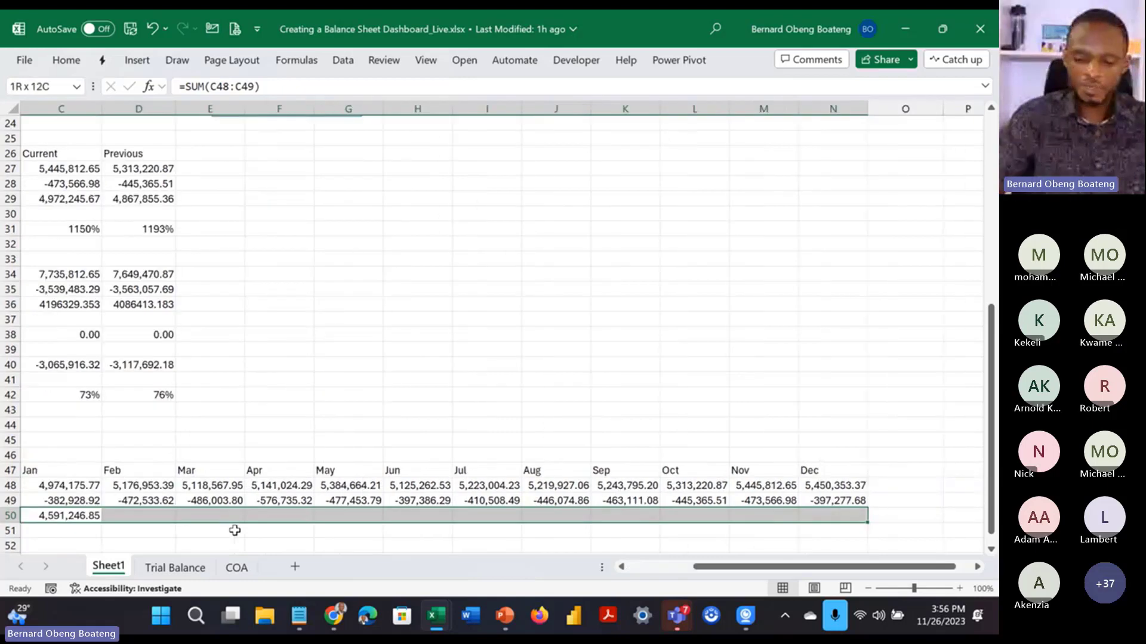
pyautogui.hotkey('ctrl', 'r')
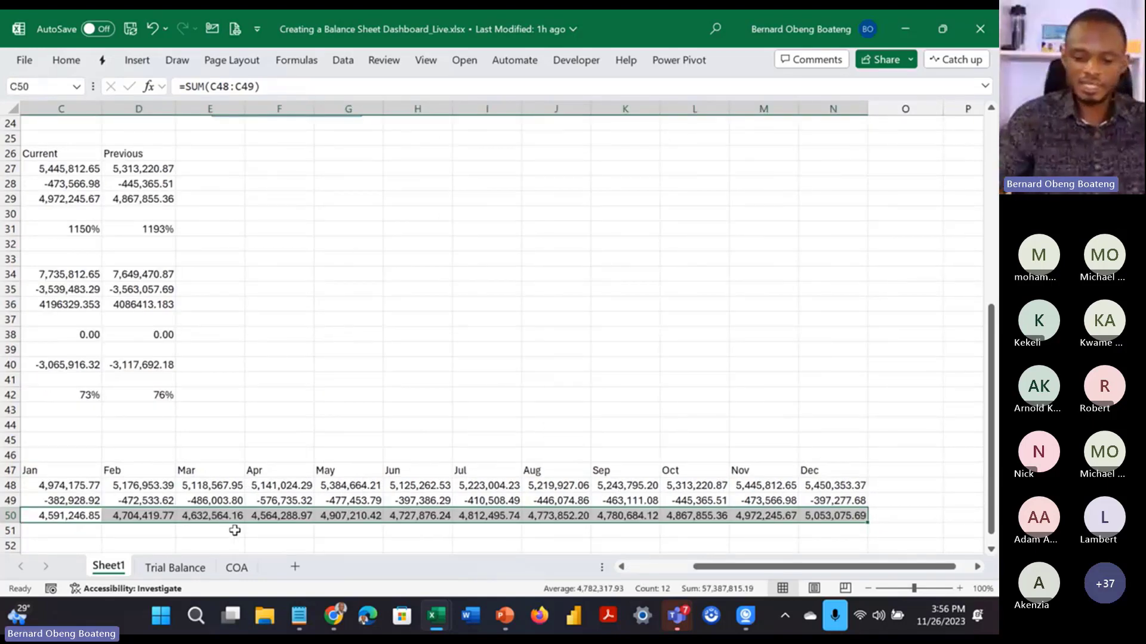
# Step: Add the row label Changes in B51, below Working Capital
pyautogui.press('Home')
pyautogui.press('Down')
pyautogui.press('Down')
pyautogui.press('Down')
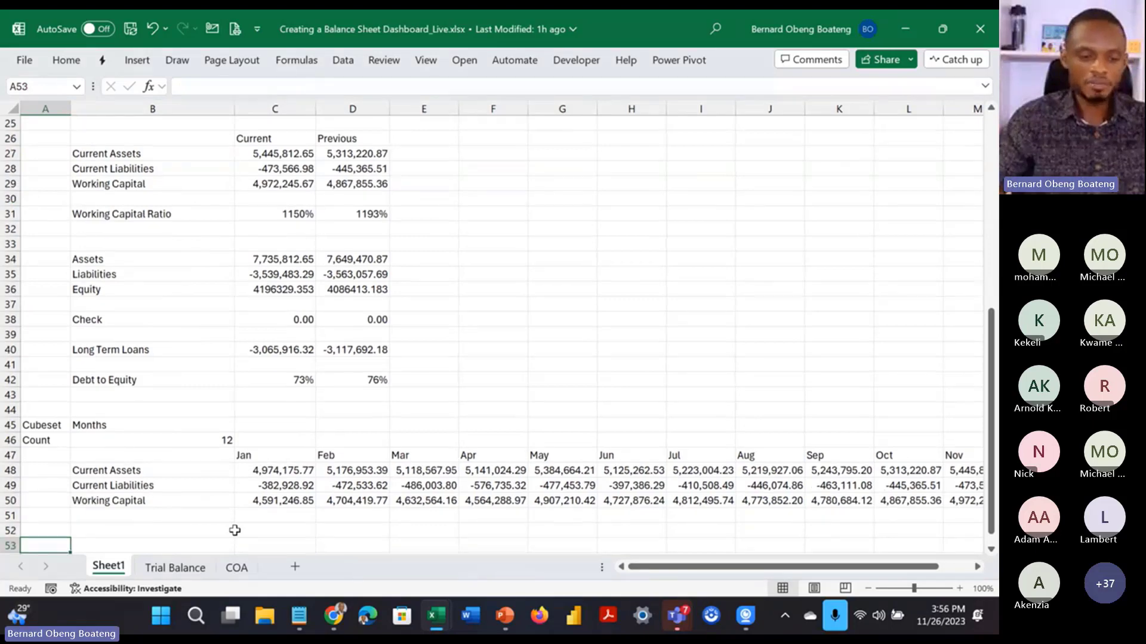
pyautogui.press('Right')
pyautogui.press('Up')
pyautogui.press('Up')
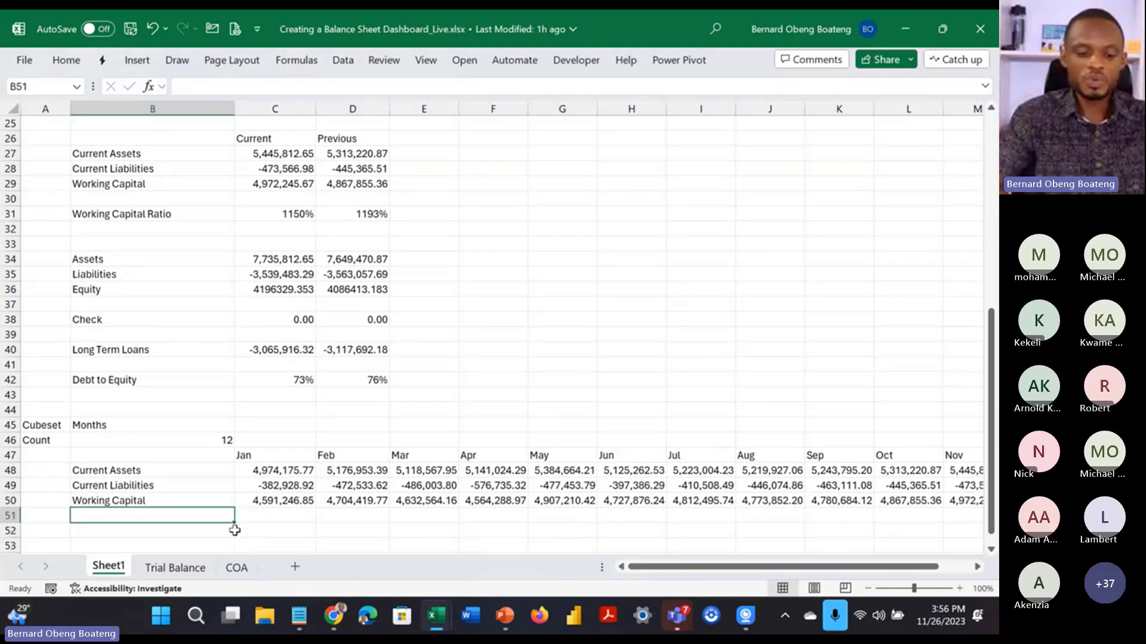
pyautogui.write('Changes')
pyautogui.press('Tab')
pyautogui.press('Tab')
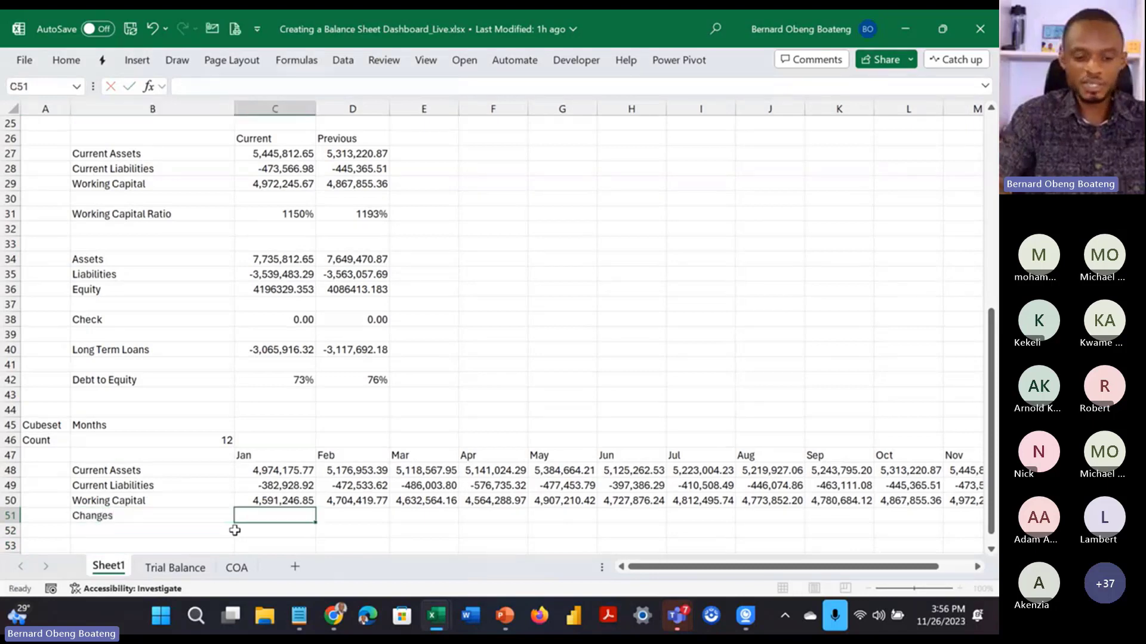
# Step: Calculate the Feb change in working capital in D51 with =D50-C50
pyautogui.write('=')
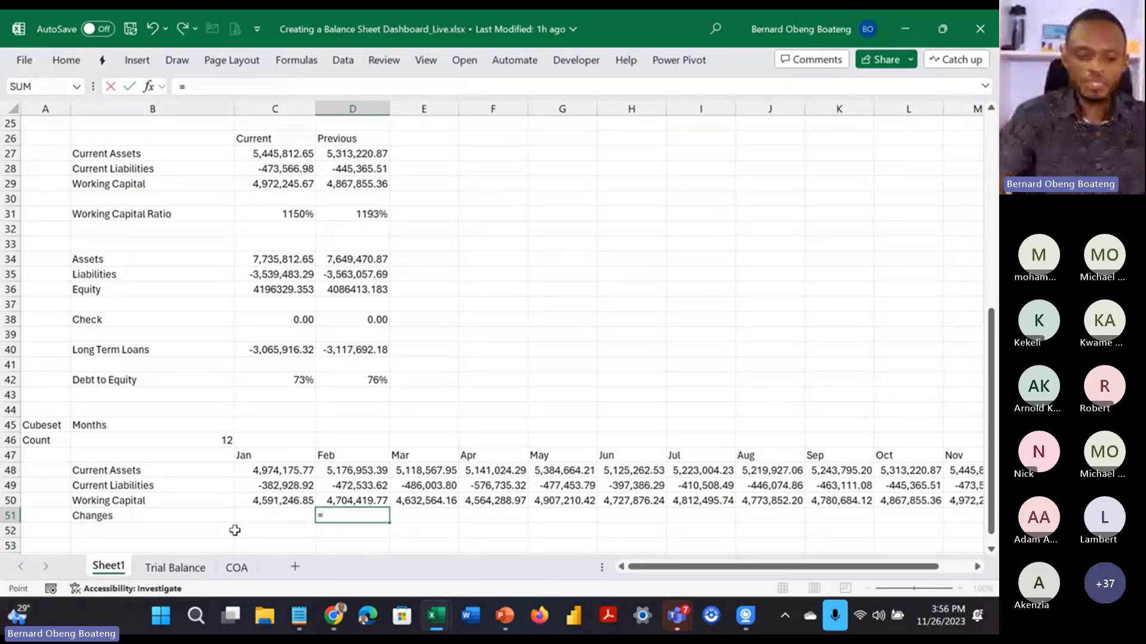
pyautogui.press('Up')
pyautogui.write('-')
pyautogui.press('Up')
pyautogui.press('Left')
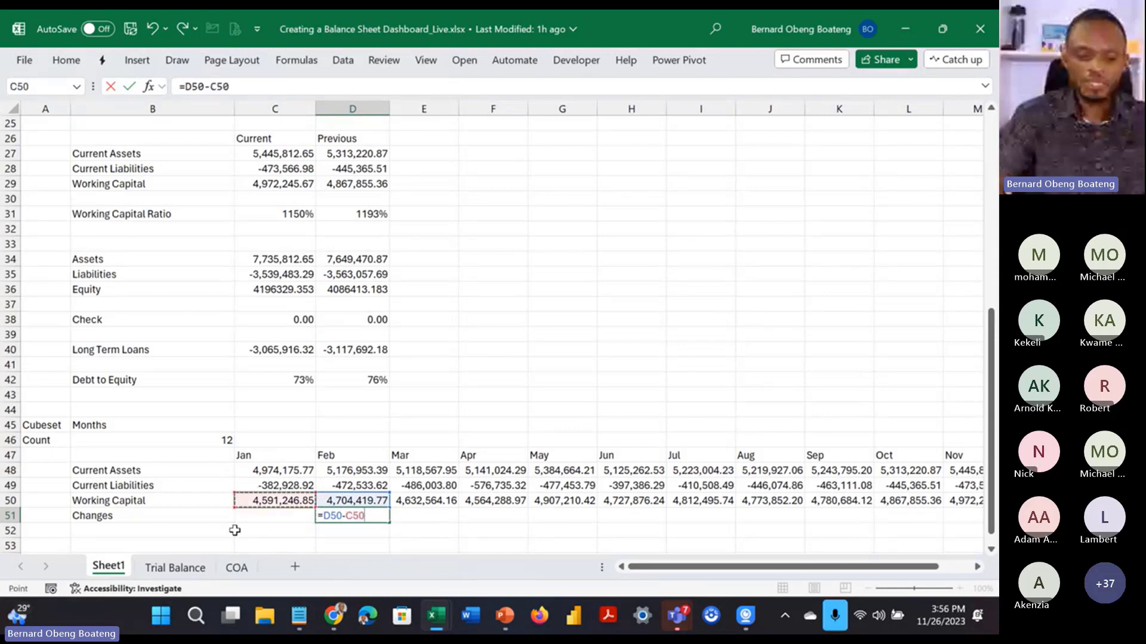
pyautogui.press('Return')
# Step: Fill the Changes formula across row 51 from Feb through Dec
pyautogui.press('Up')
pyautogui.press('Right')
pyautogui.press('Right')
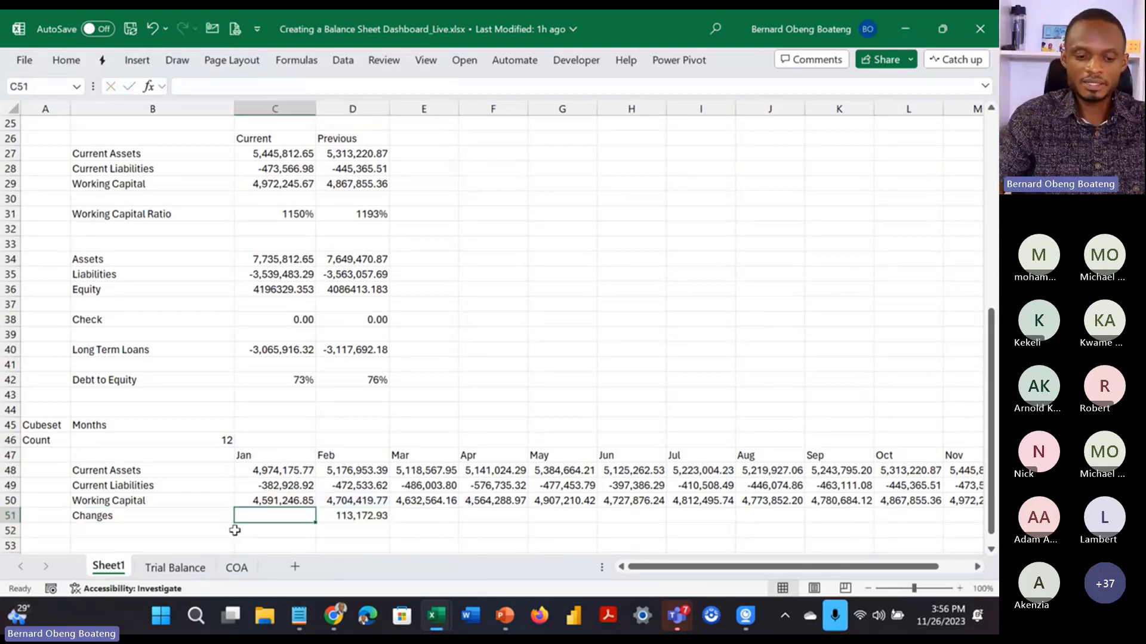
pyautogui.hotkey('shift', 'Right')
pyautogui.hotkey('shift', 'Right')
pyautogui.hotkey('shift', 'Right')
pyautogui.hotkey('shift', 'Right')
pyautogui.hotkey('shift', 'Right')
pyautogui.hotkey('shift', 'Right')
pyautogui.hotkey('shift', 'Right')
pyautogui.hotkey('shift', 'Right')
pyautogui.hotkey('shift', 'Right')
pyautogui.hotkey('shift', 'Right')
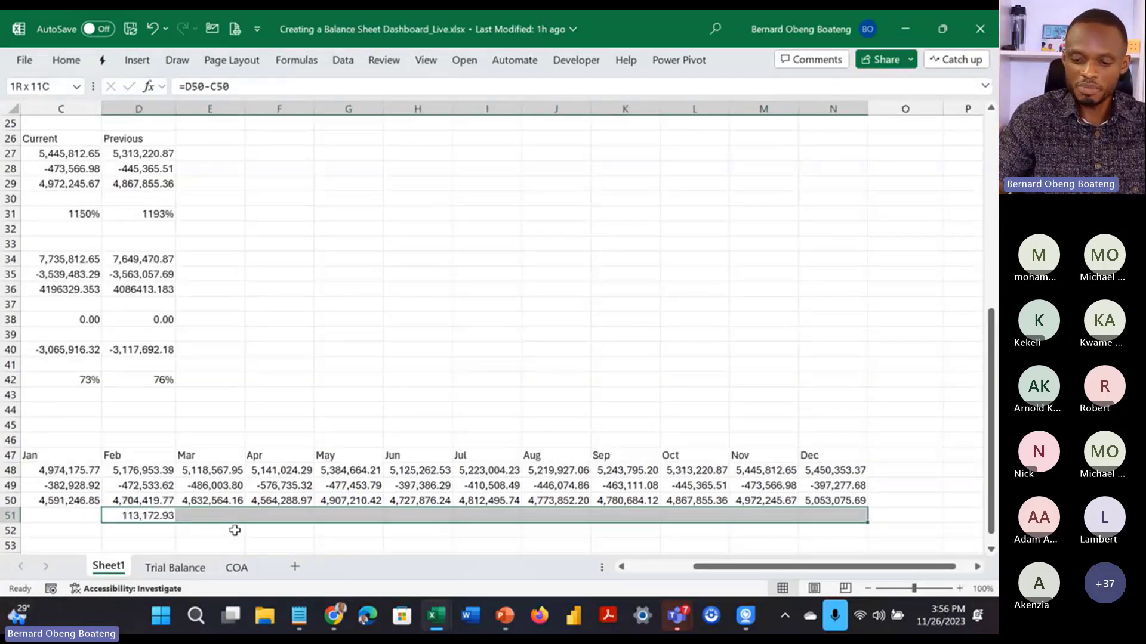
pyautogui.hotkey('ctrl', 'r')
pyautogui.press('Right')
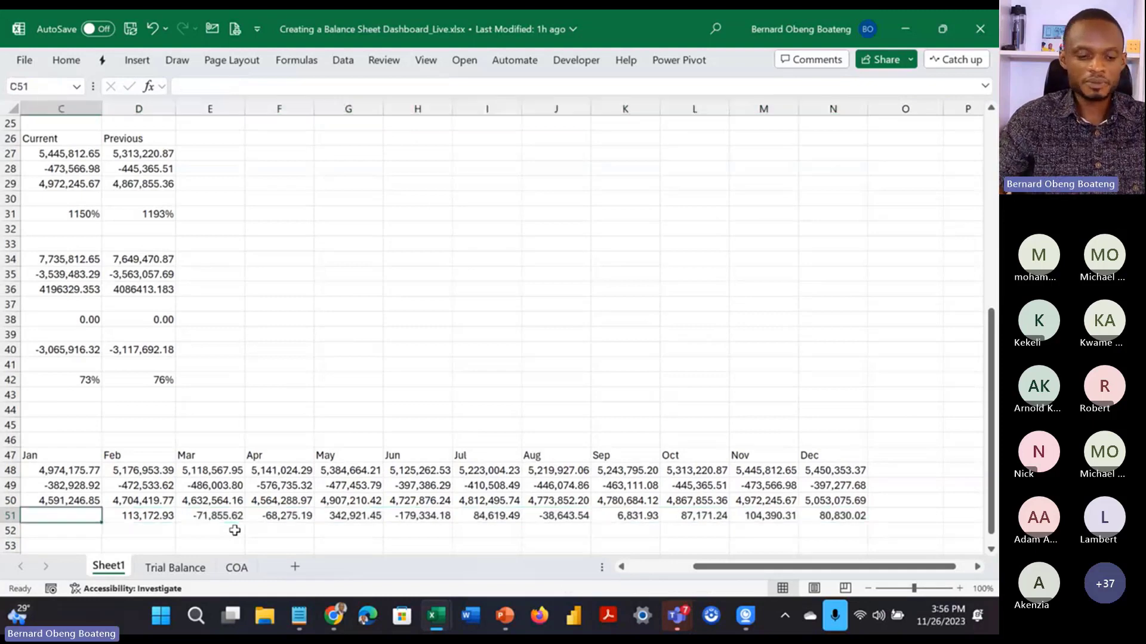
pyautogui.press('Home')
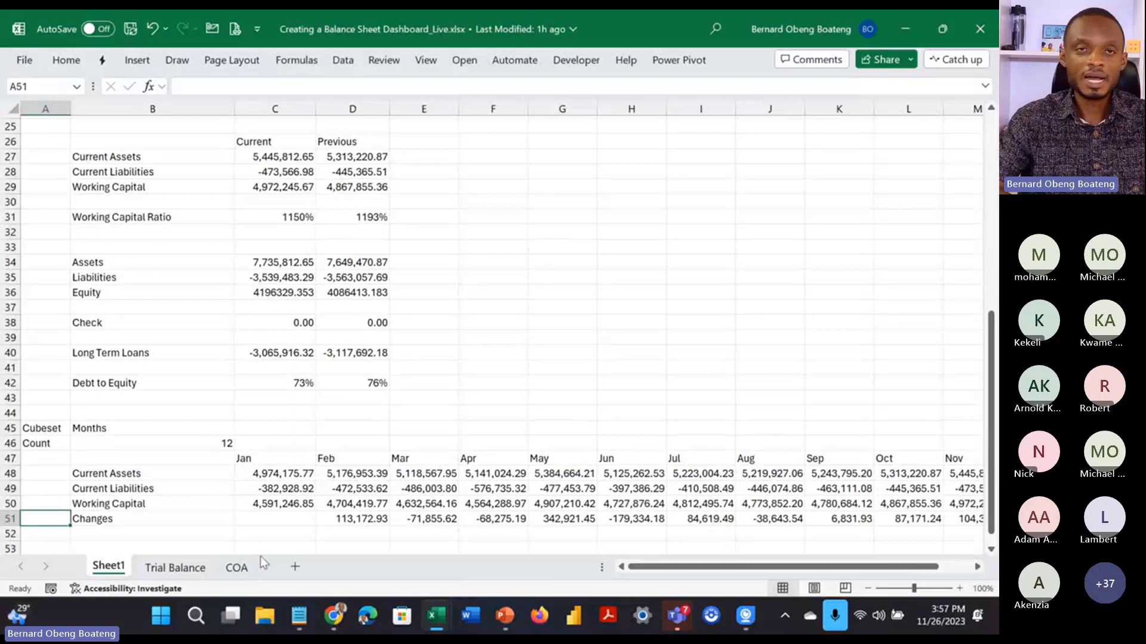
# Step: Add a new worksheet and copy the entire balance sheet PivotTable, including its IS or BS filter, from Sheet1
pyautogui.click(294, 568)
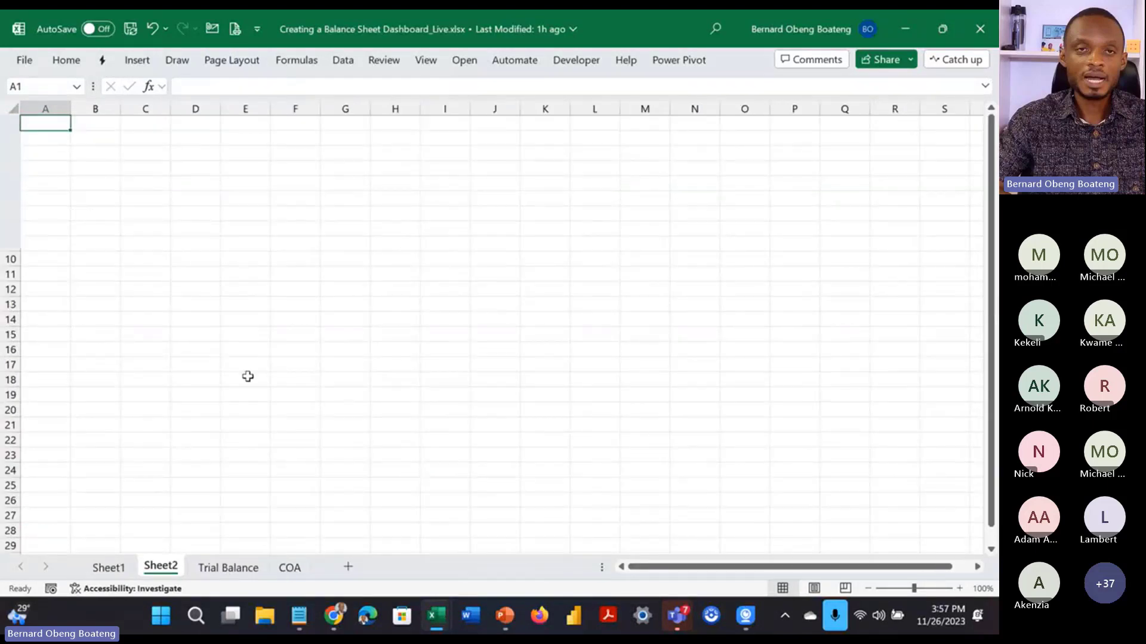
pyautogui.click(110, 567)
pyautogui.scroll(8, 232, 377)
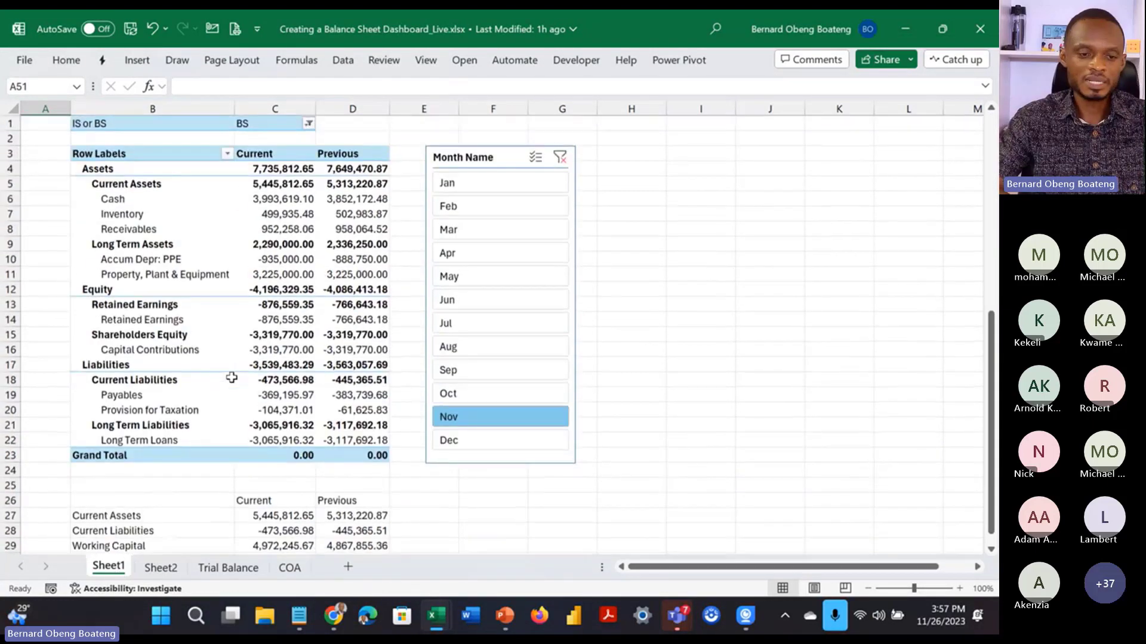
pyautogui.click(212, 230)
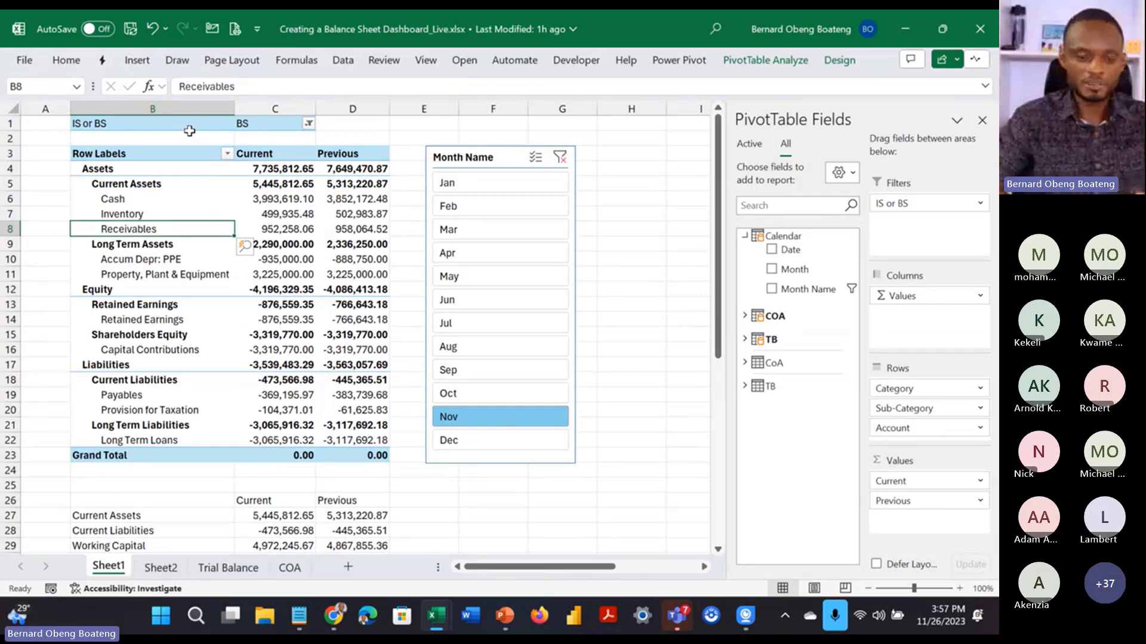
pyautogui.hotkey('ctrl', 'a')
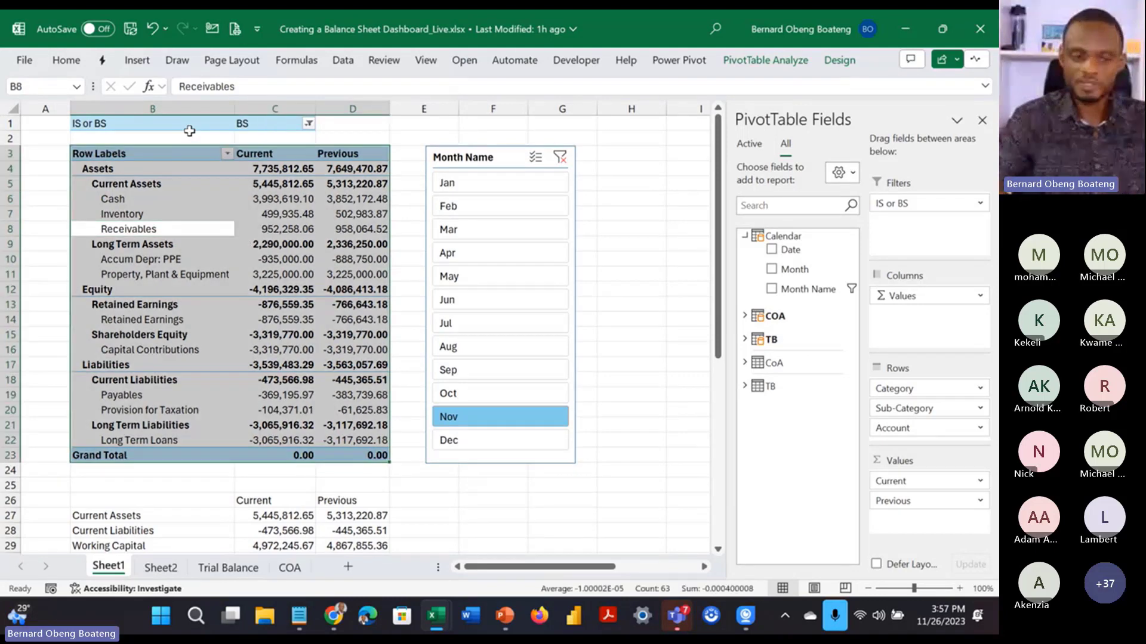
pyautogui.click(182, 175)
pyautogui.click(766, 60)
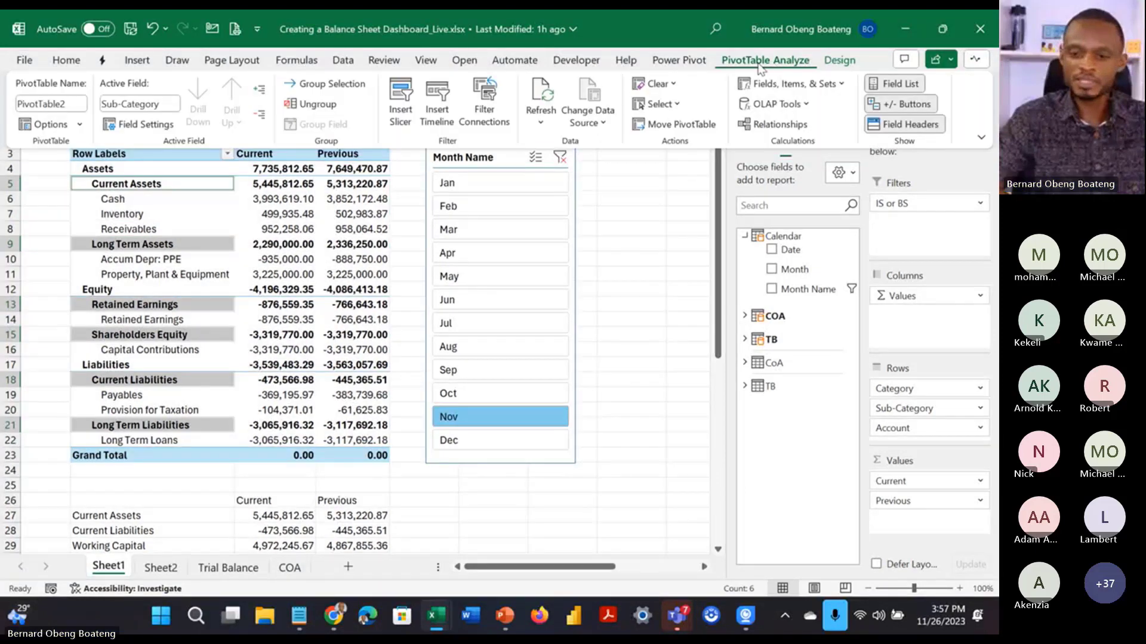
pyautogui.click(677, 104)
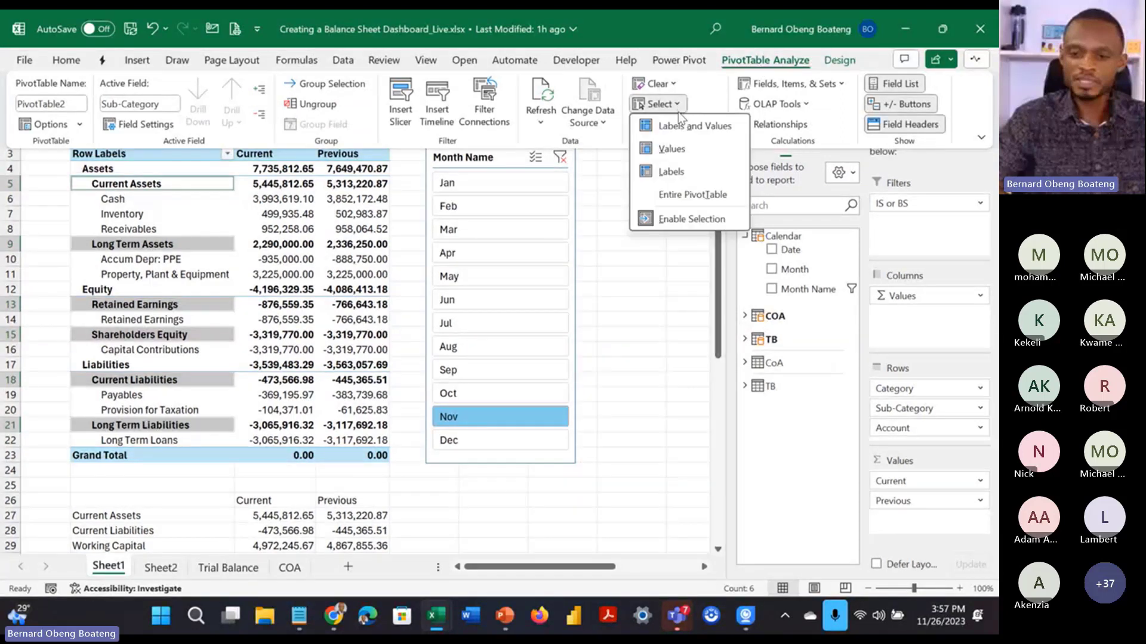
pyautogui.click(679, 189)
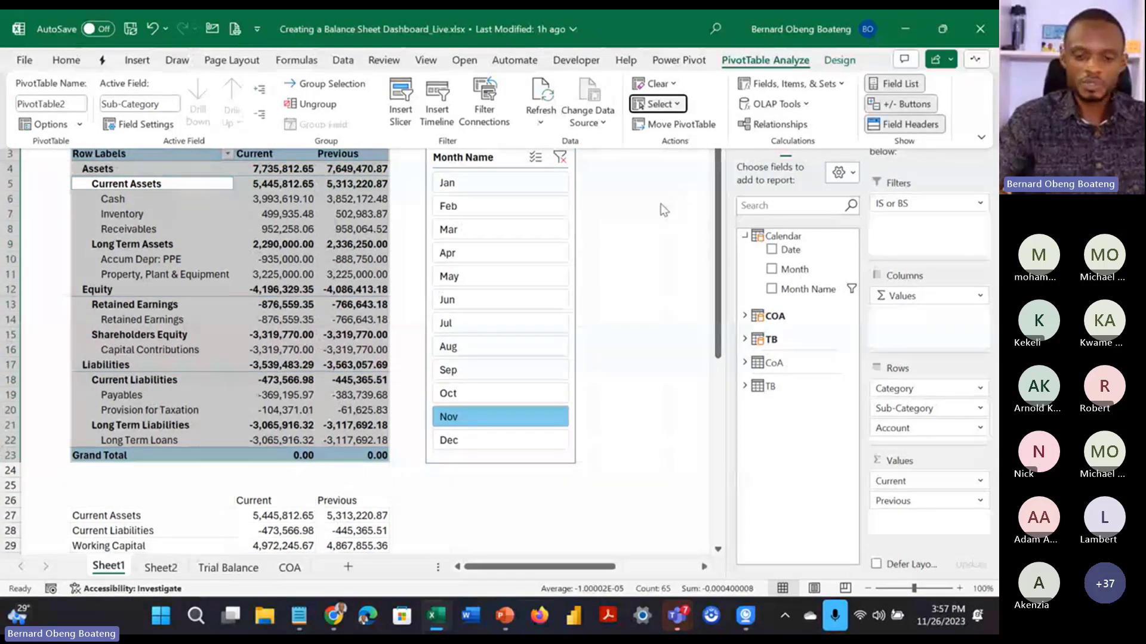
pyautogui.click(660, 204)
pyautogui.hotkey('ctrl', 'c')
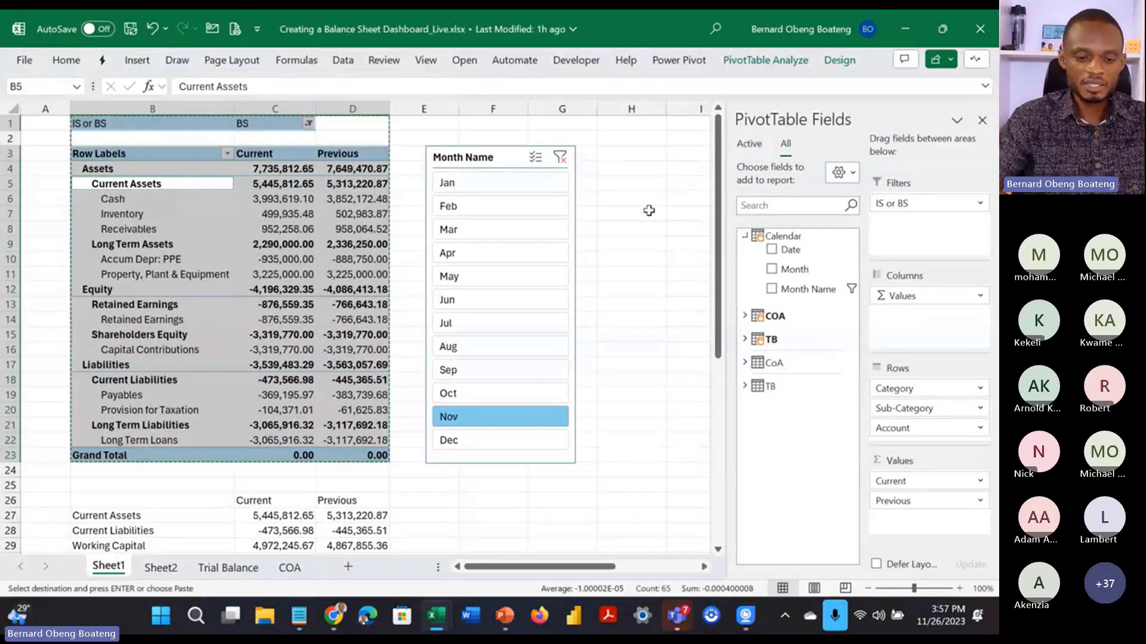
# Step: Paste the PivotTable at B5 of Sheet2 and autofit its column widths
pyautogui.click(160, 568)
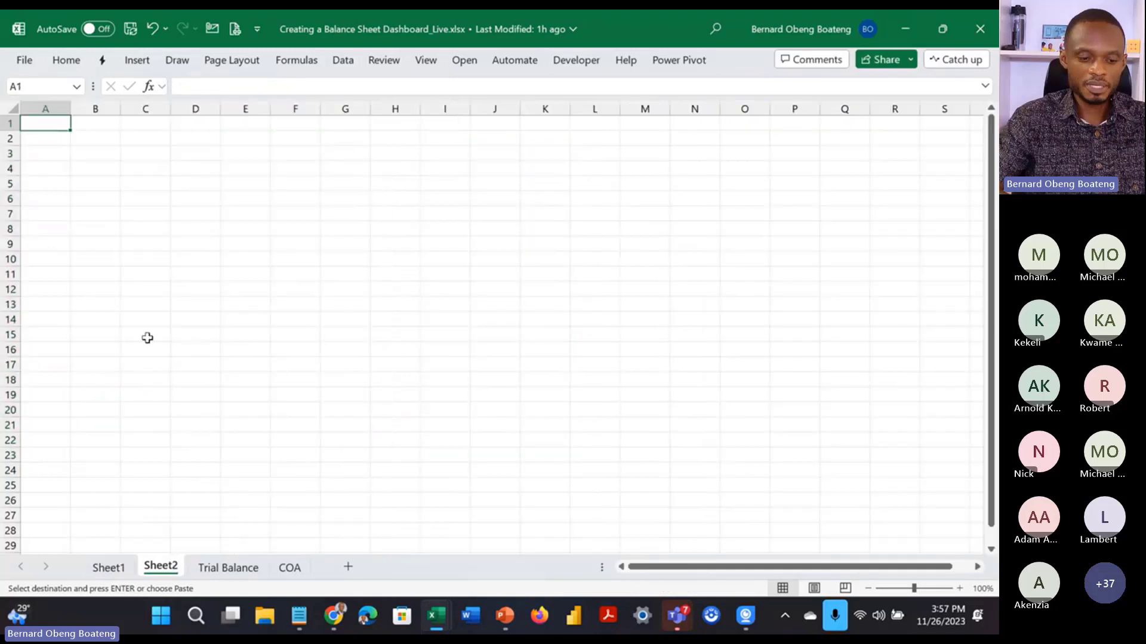
pyautogui.click(104, 185)
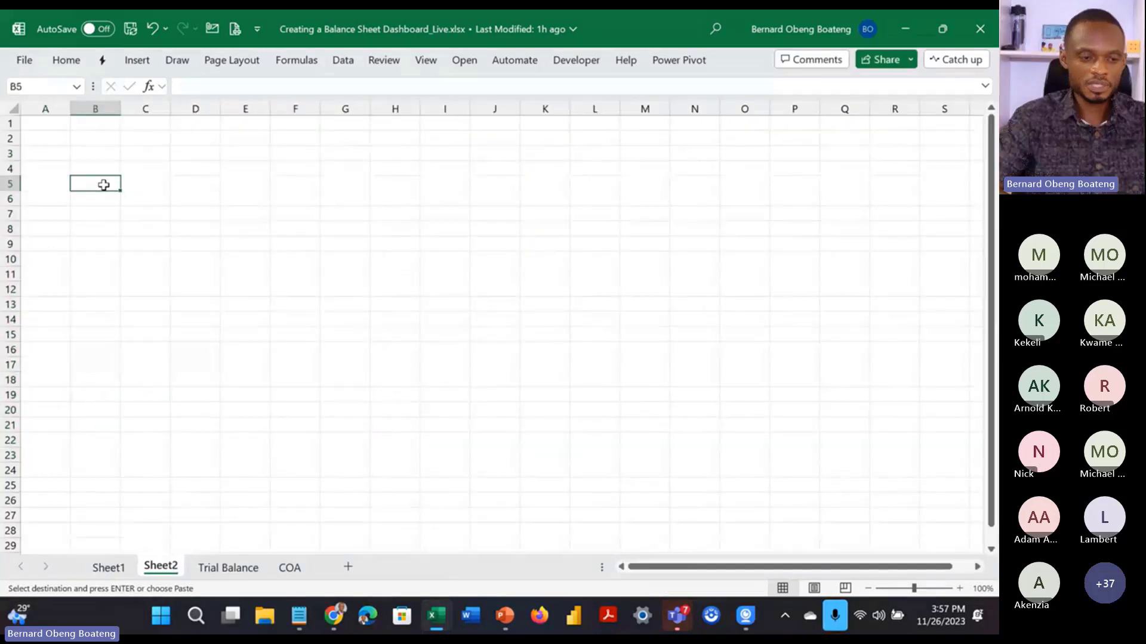
pyautogui.hotkey('ctrl', 'v')
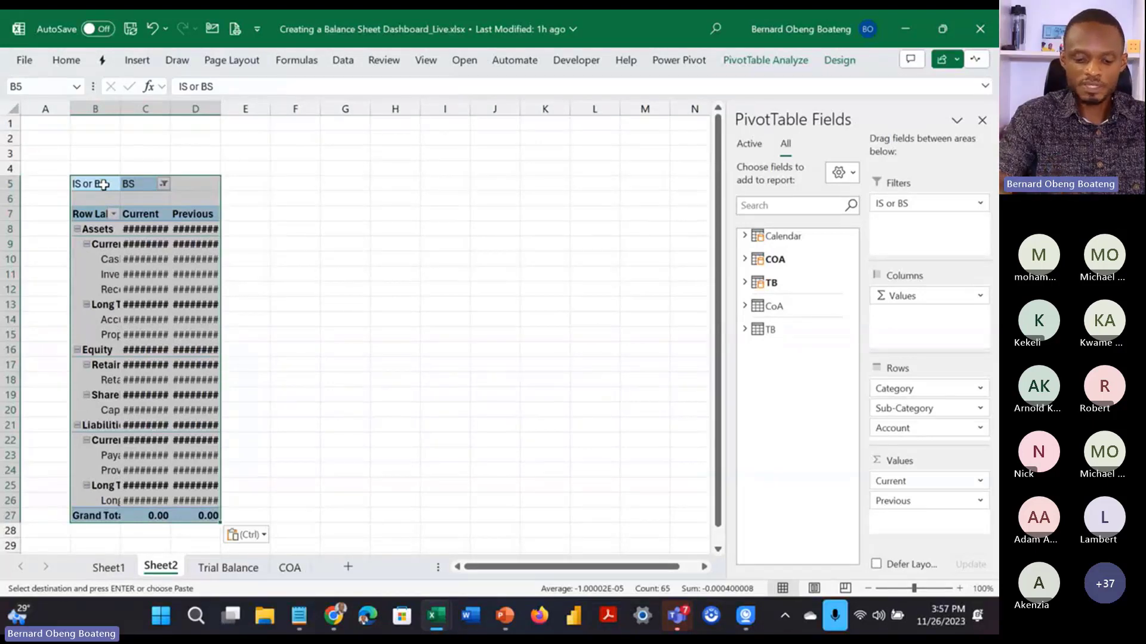
pyautogui.press('alt')
pyautogui.press('h')
pyautogui.press('o')
pyautogui.press('i')
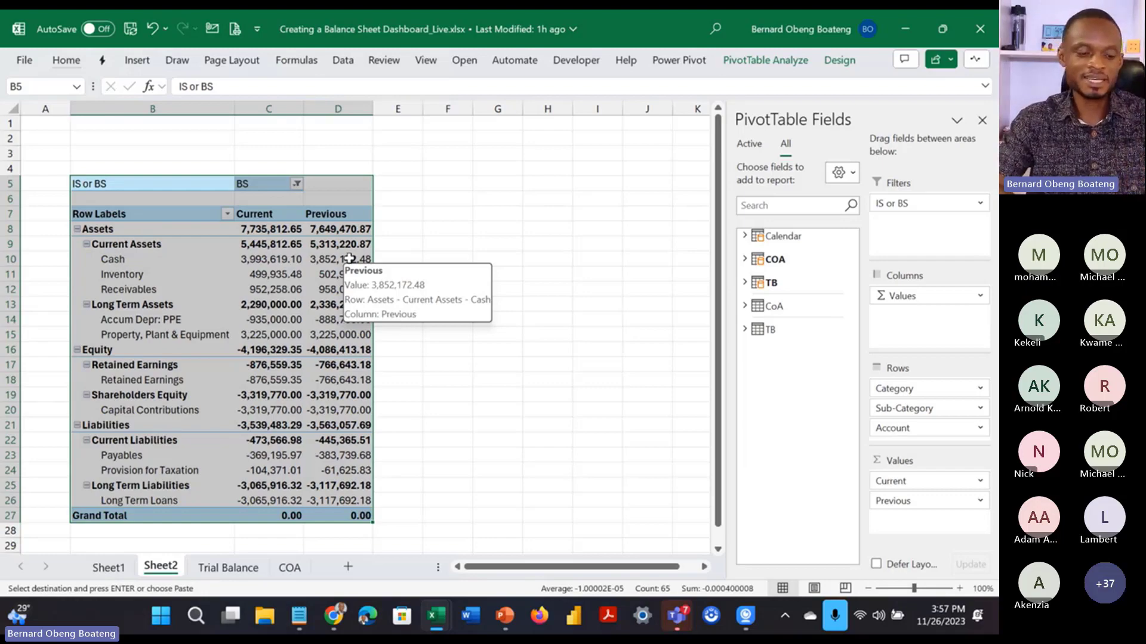
# Step: Examine the balance sheet table and its Variance column on the Dashboard sheet of the practice workbook
pyautogui.hotkey('alt', 'Tab')
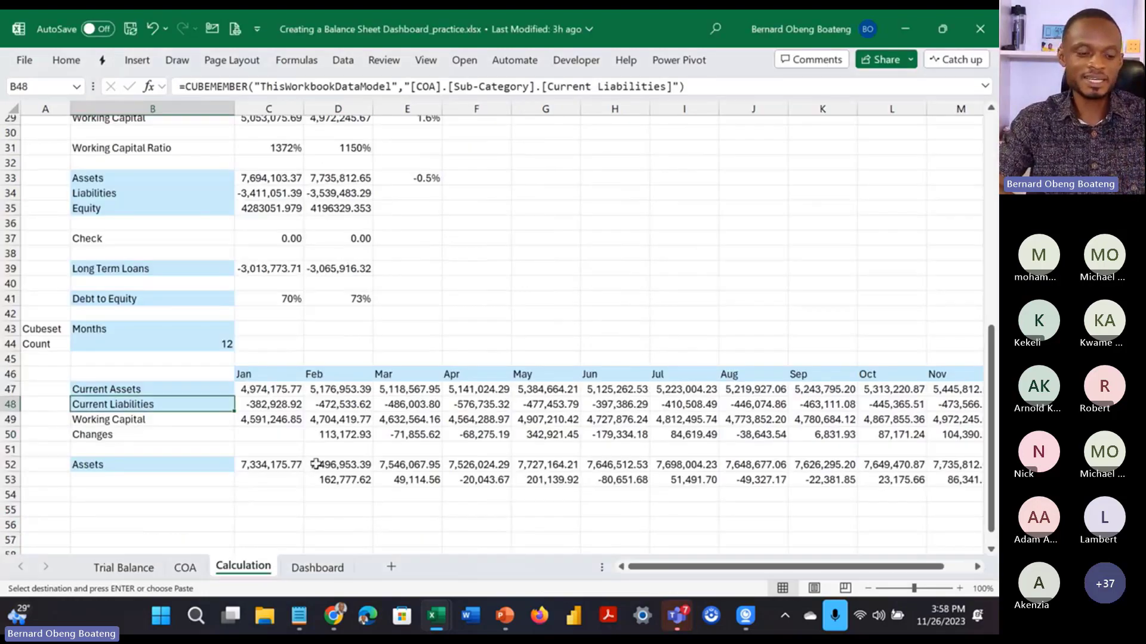
pyautogui.click(317, 567)
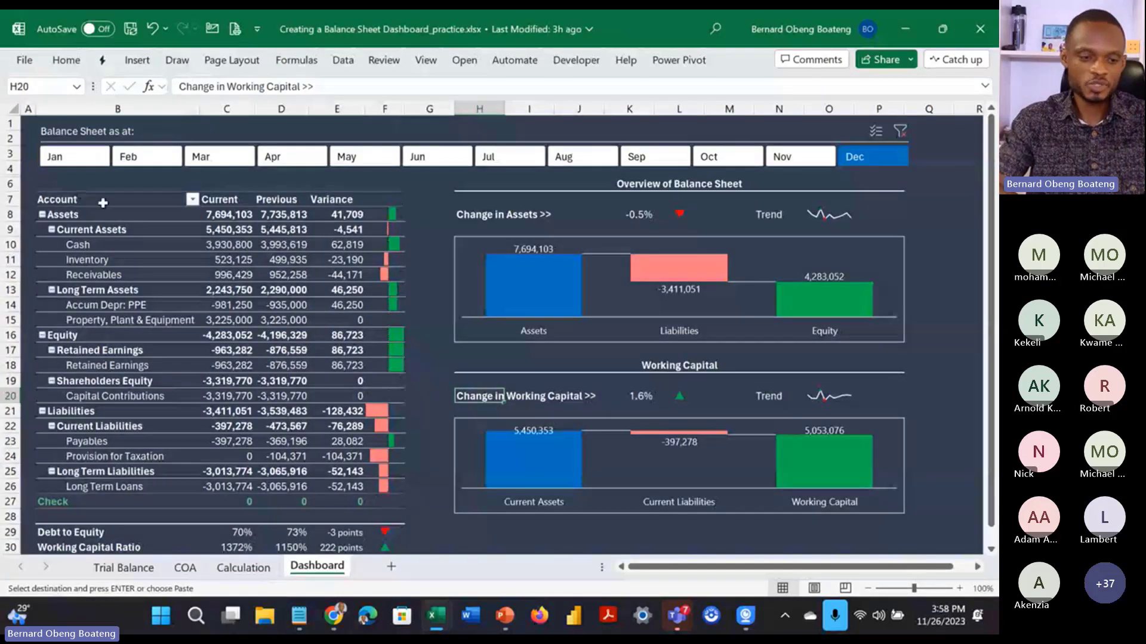
pyautogui.moveTo(107, 205); pyautogui.dragTo(338, 485)
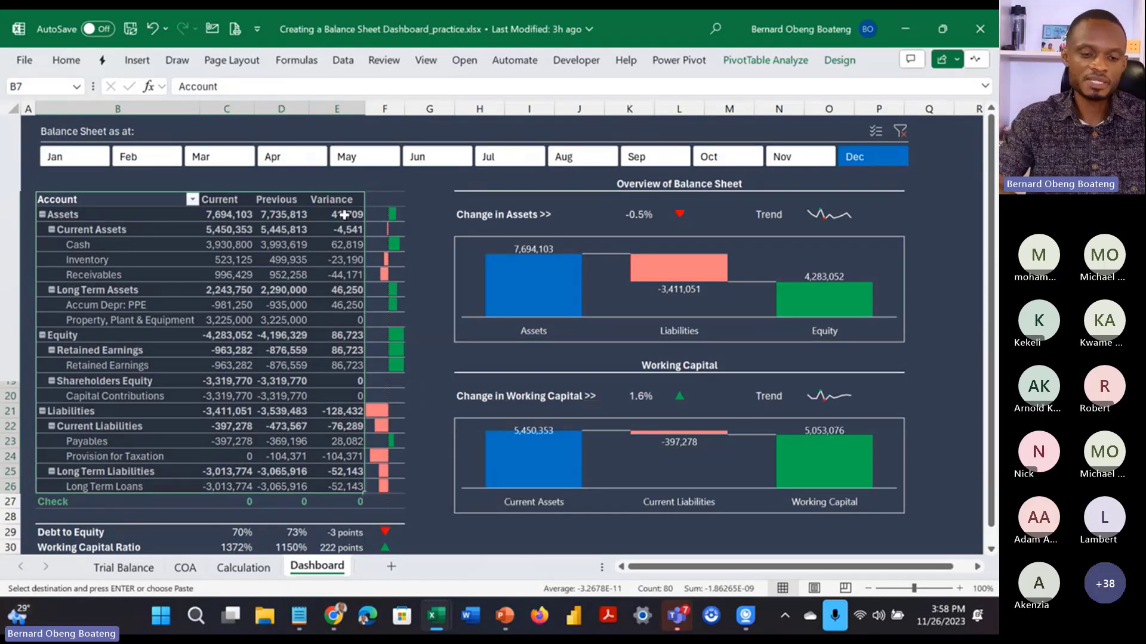
pyautogui.moveTo(341, 214)
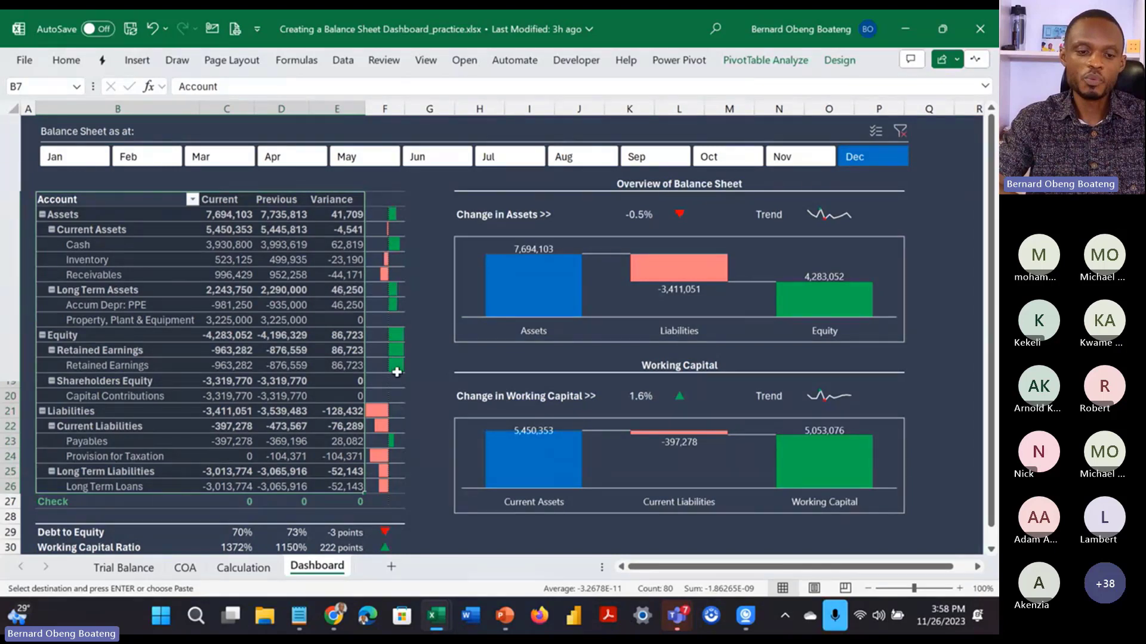
pyautogui.moveTo(397, 372)
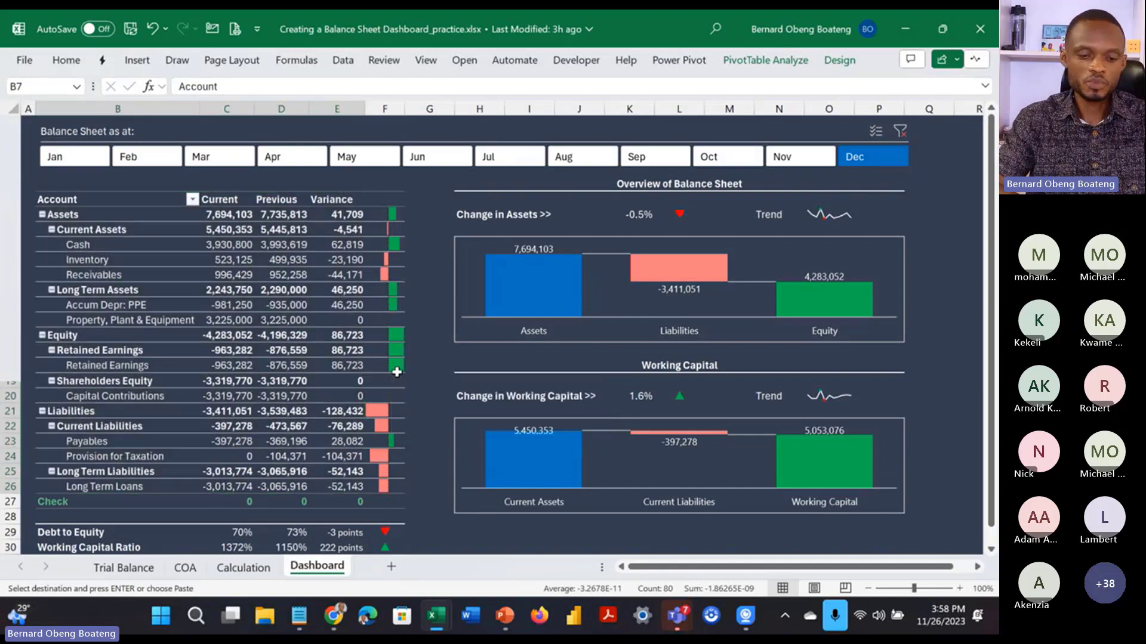
pyautogui.hotkey('alt', 'Tab')
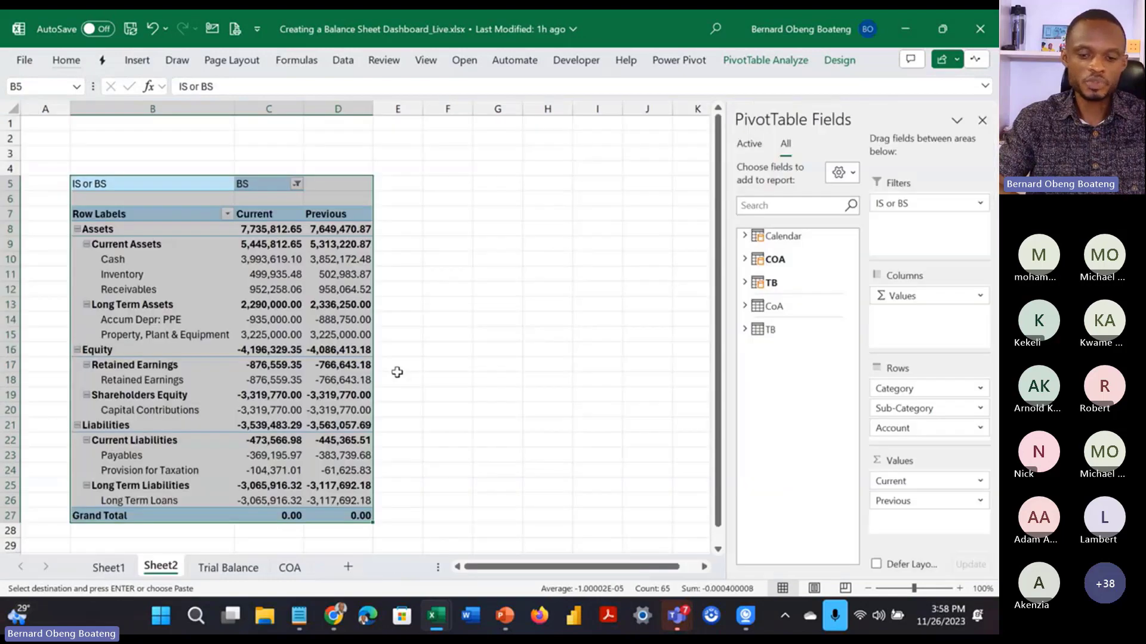
# Step: Close the PivotTable field list and hide row 5, which holds the IS or BS filter
pyautogui.click(983, 122)
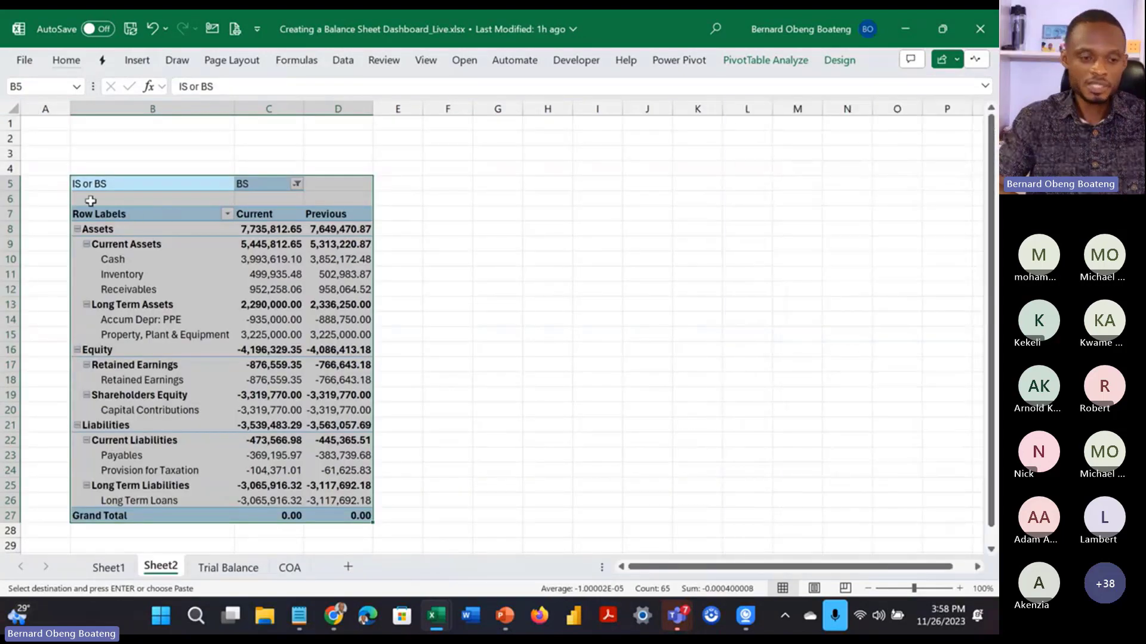
pyautogui.click(8, 184)
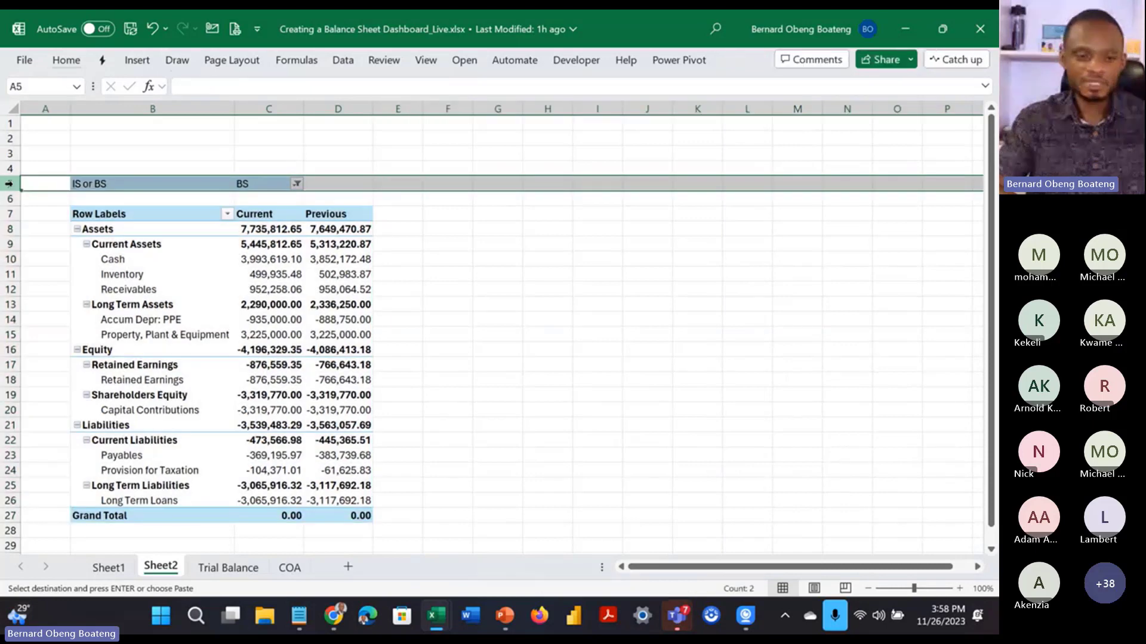
pyautogui.rightClick(9, 184)
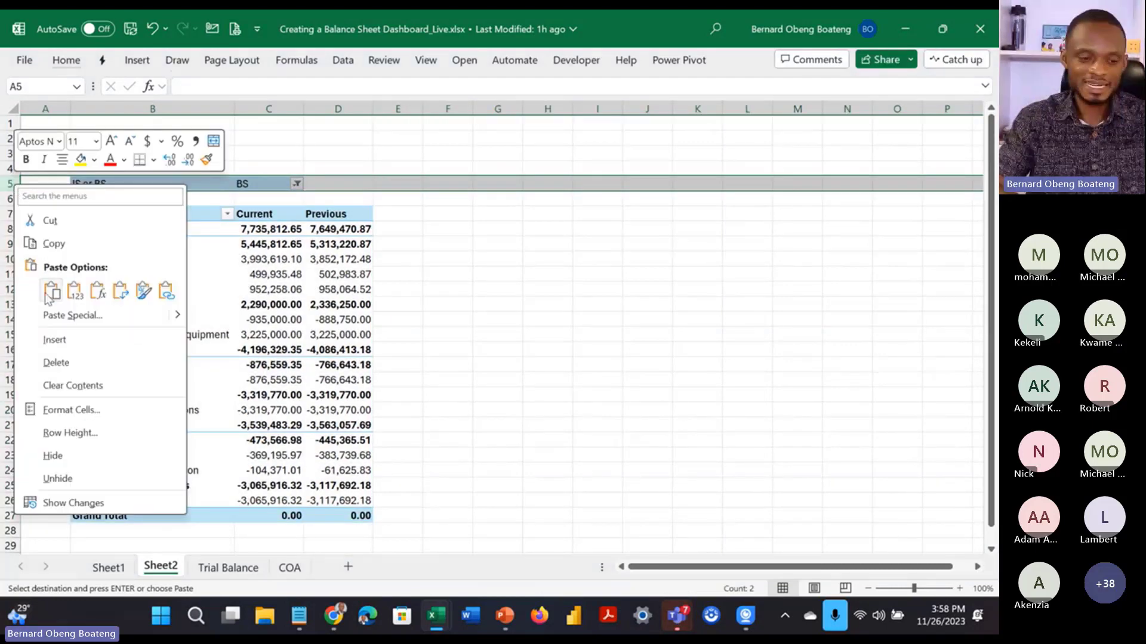
pyautogui.click(72, 456)
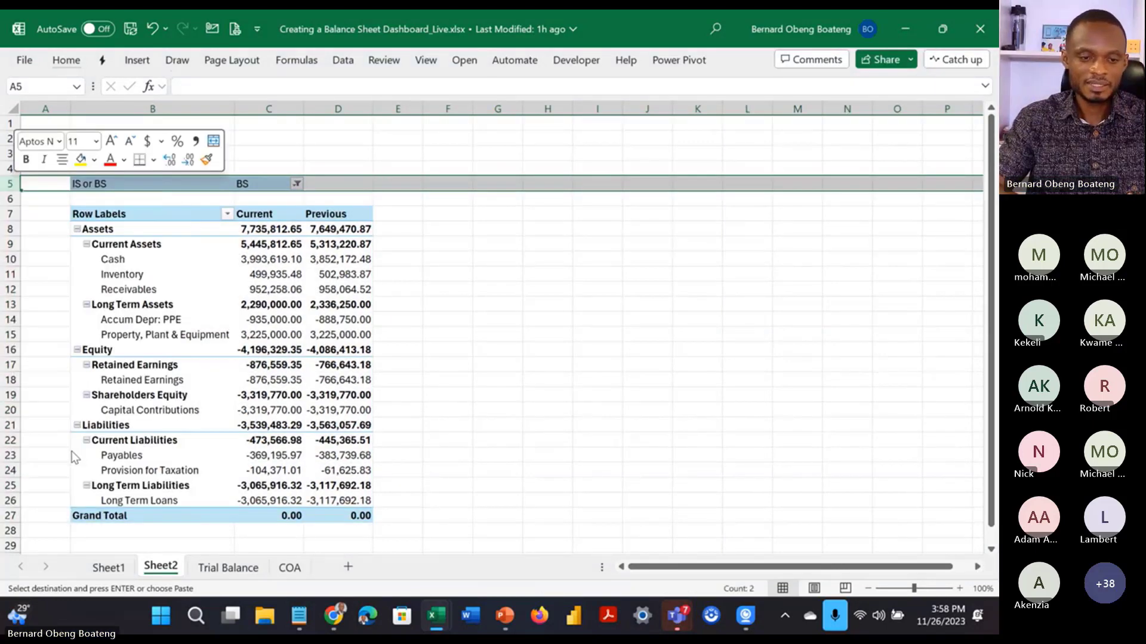
pyautogui.click(191, 304)
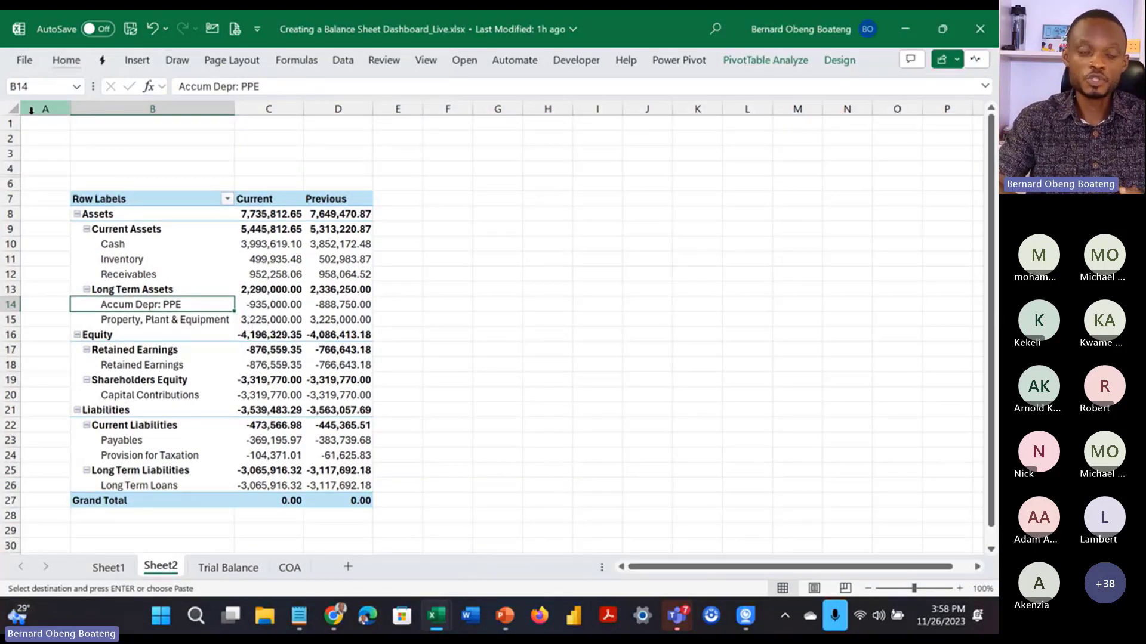
# Step: Fill all cells of Sheet2 with dark blue-grey and set the font colour to white
pyautogui.click(13, 108)
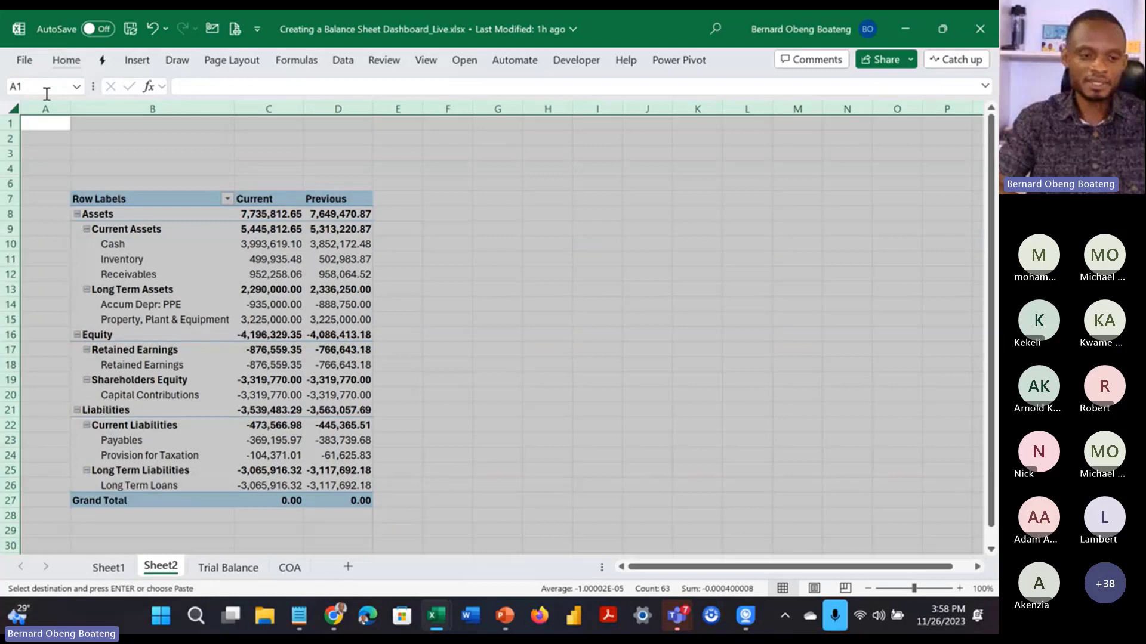
pyautogui.click(73, 62)
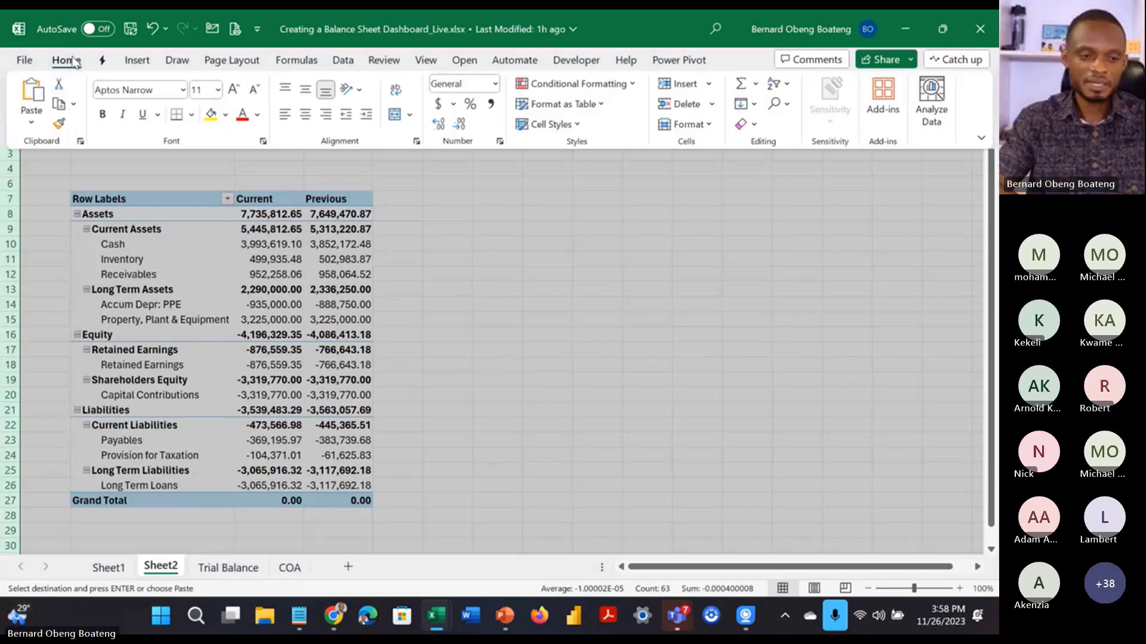
pyautogui.click(226, 115)
pyautogui.click(210, 305)
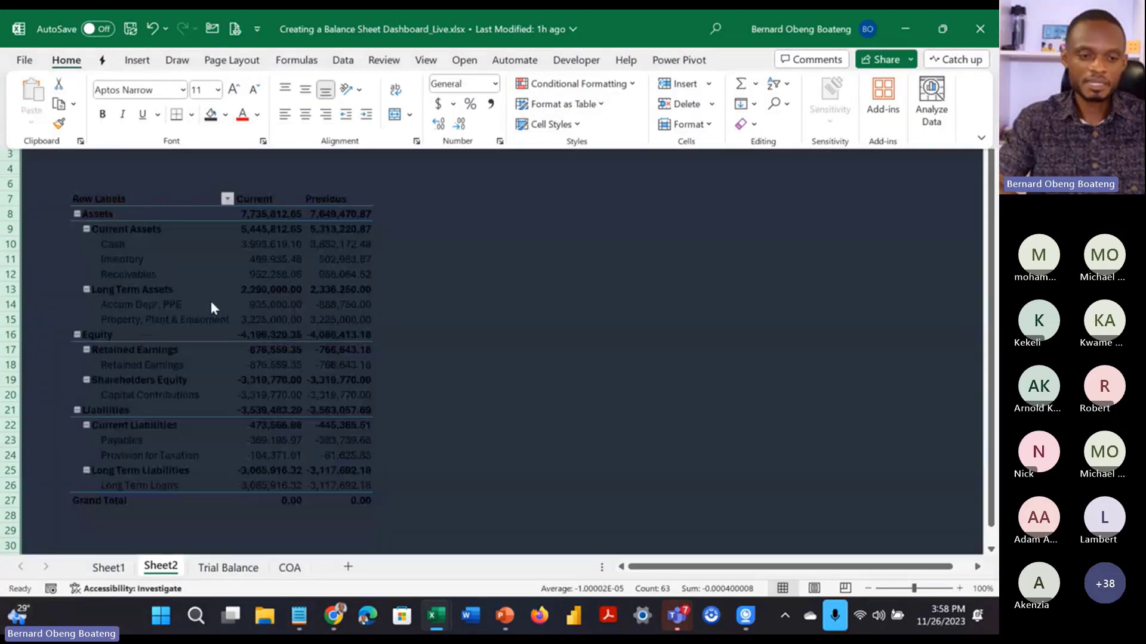
pyautogui.click(257, 115)
pyautogui.click(241, 177)
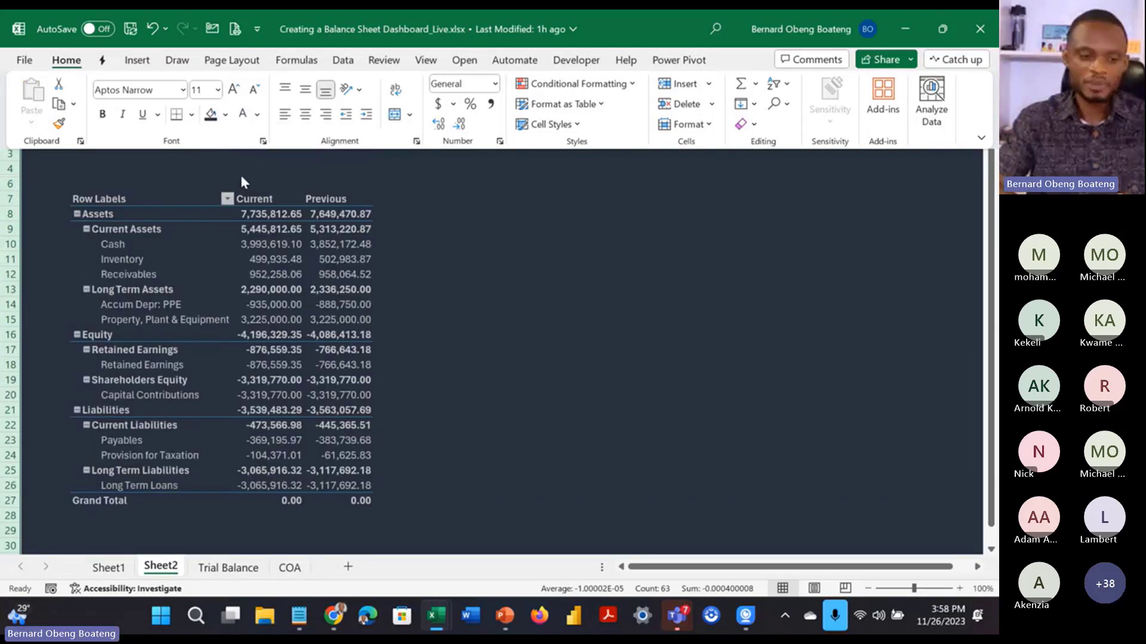
pyautogui.click(255, 234)
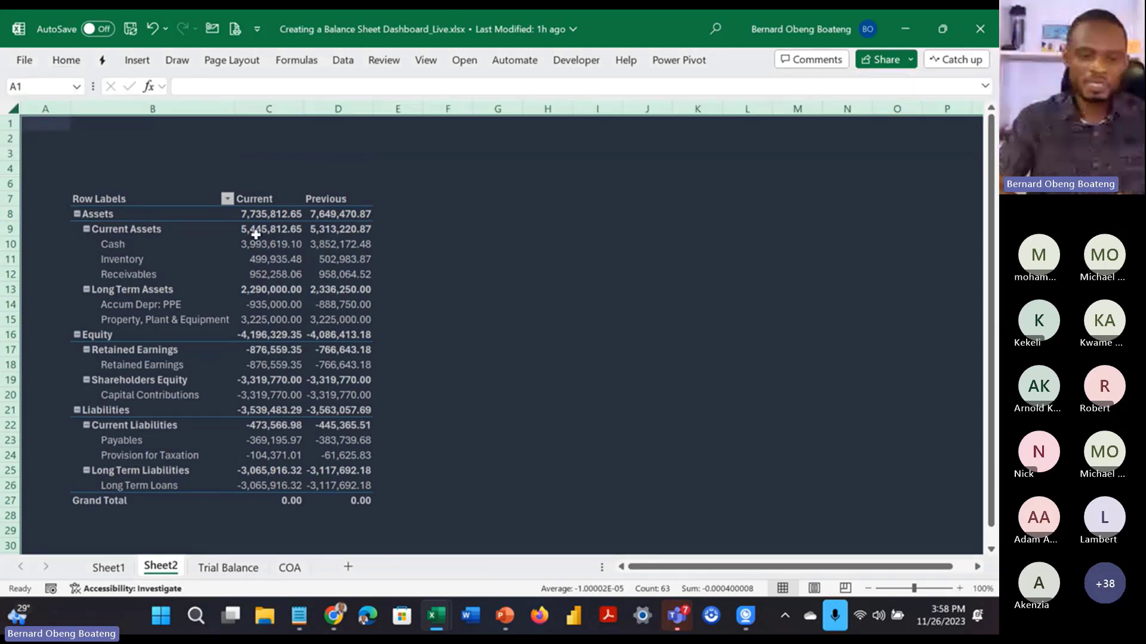
# Step: Apply the plain light PivotTable style with thin horizontal row lines to the PivotTable on Sheet2
pyautogui.click(256, 234)
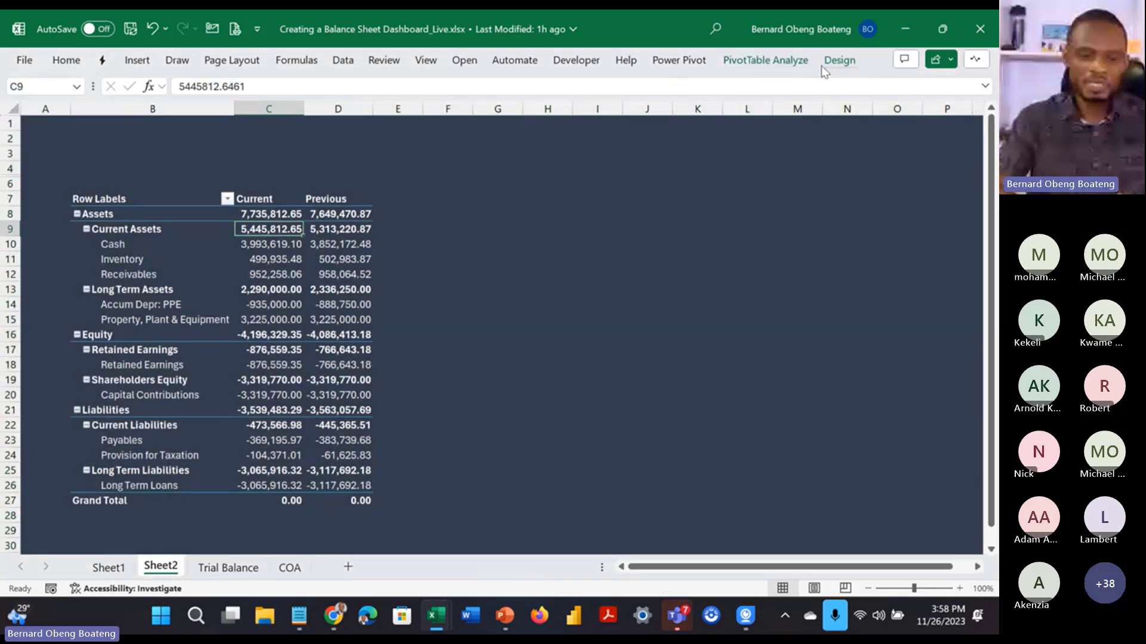
pyautogui.click(839, 62)
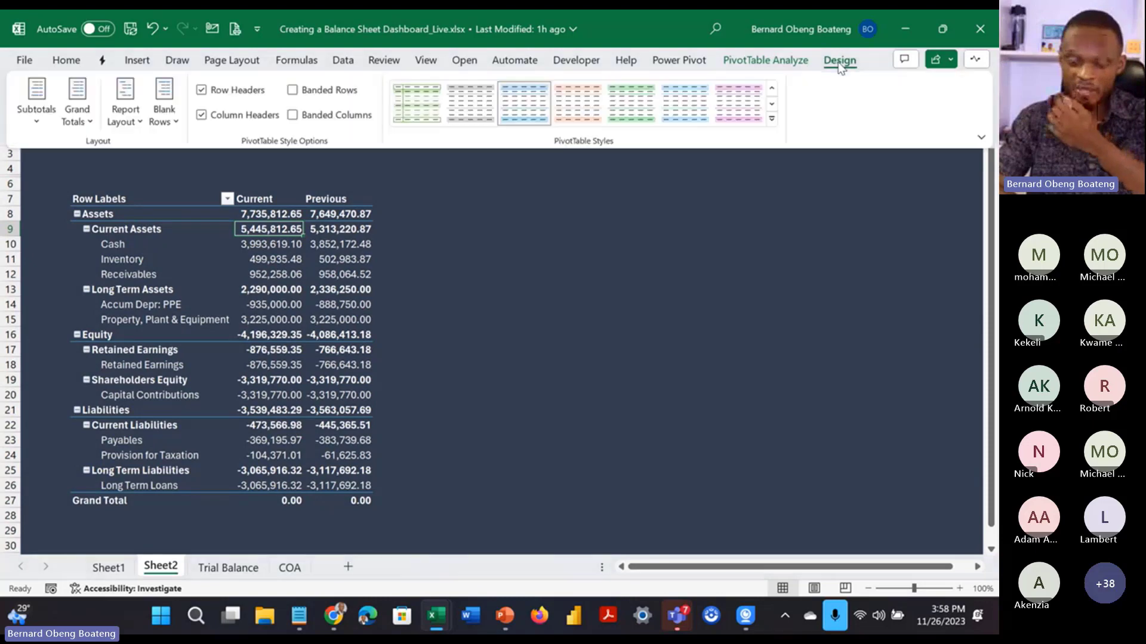
pyautogui.click(772, 122)
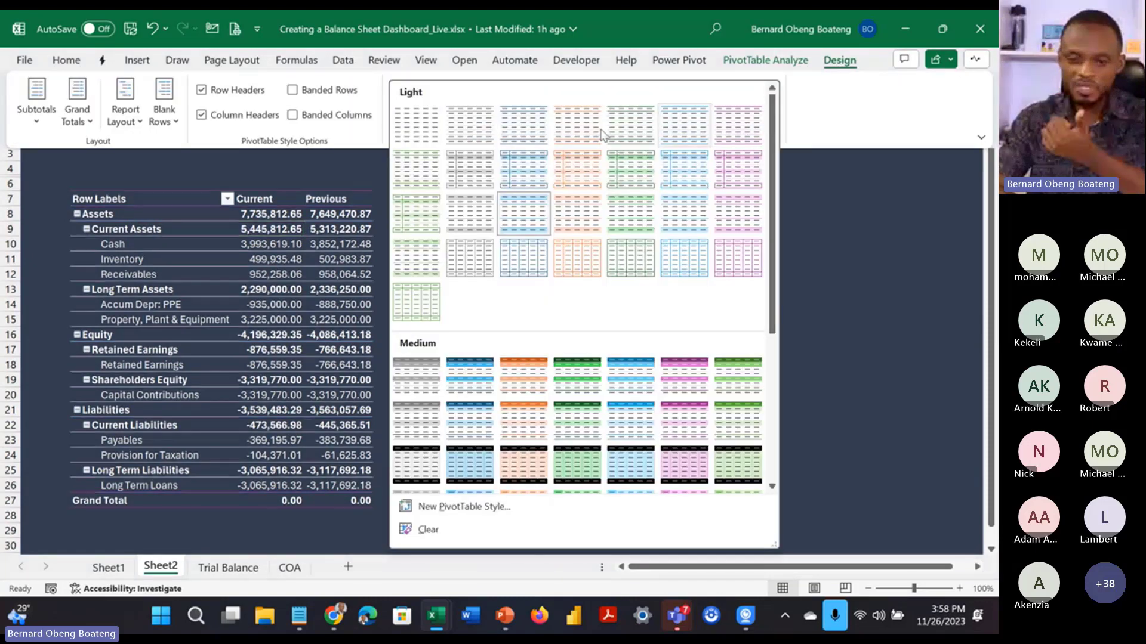
pyautogui.click(469, 130)
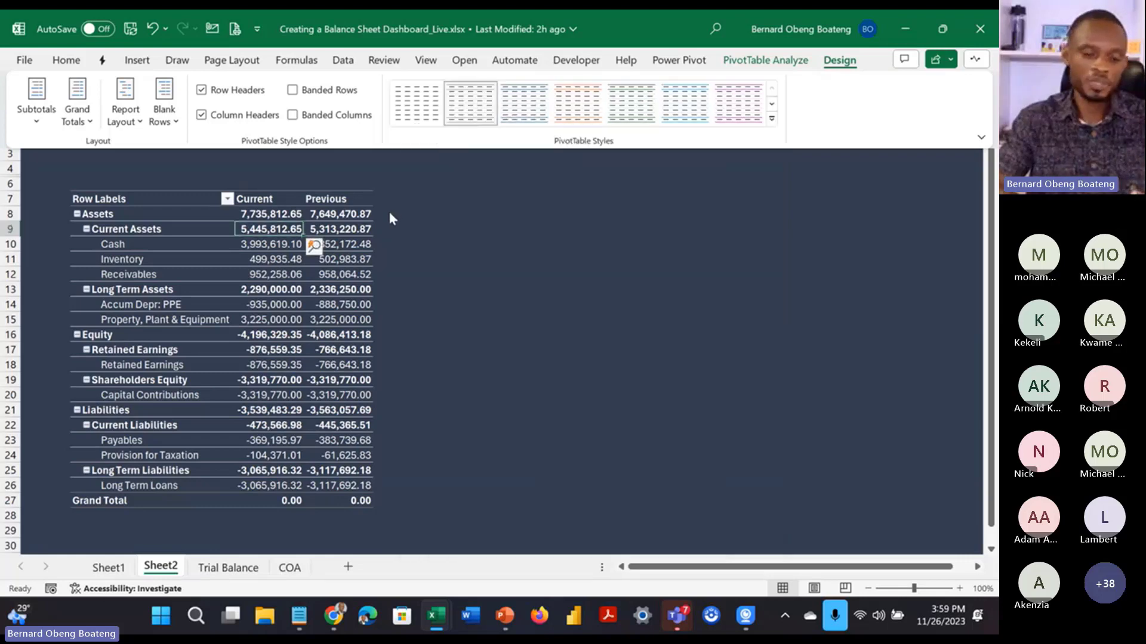
pyautogui.click(312, 307)
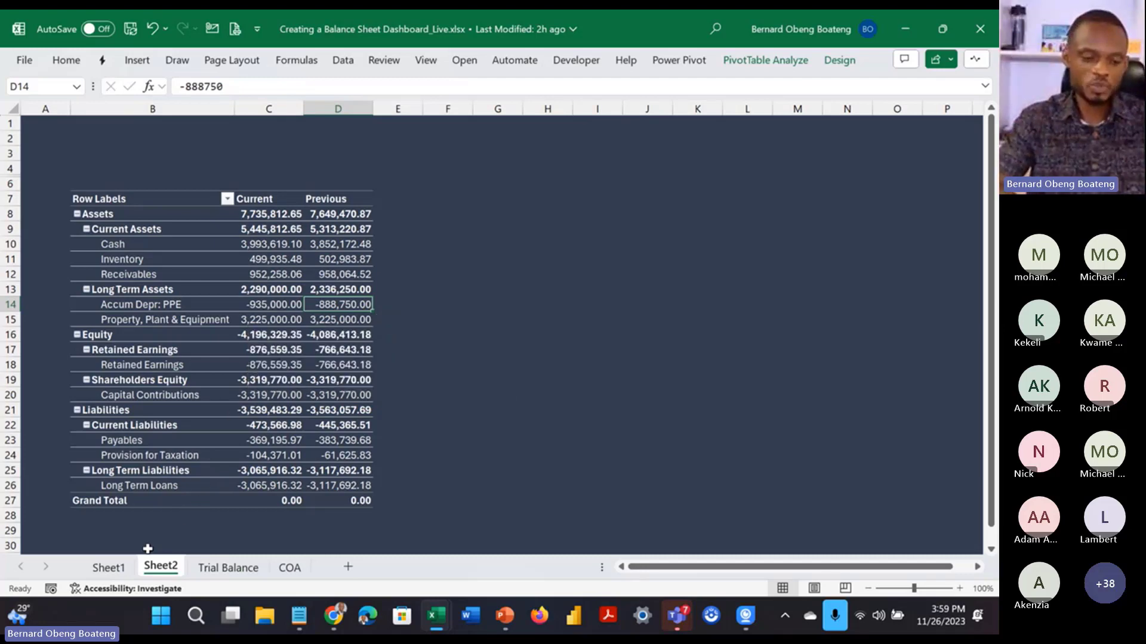
# Step: Remove the Month Name slicer from beside the PivotTable on Sheet1
pyautogui.click(127, 568)
pyautogui.moveTo(457, 253); pyautogui.dragTo(464, 210)
pyautogui.click(471, 159)
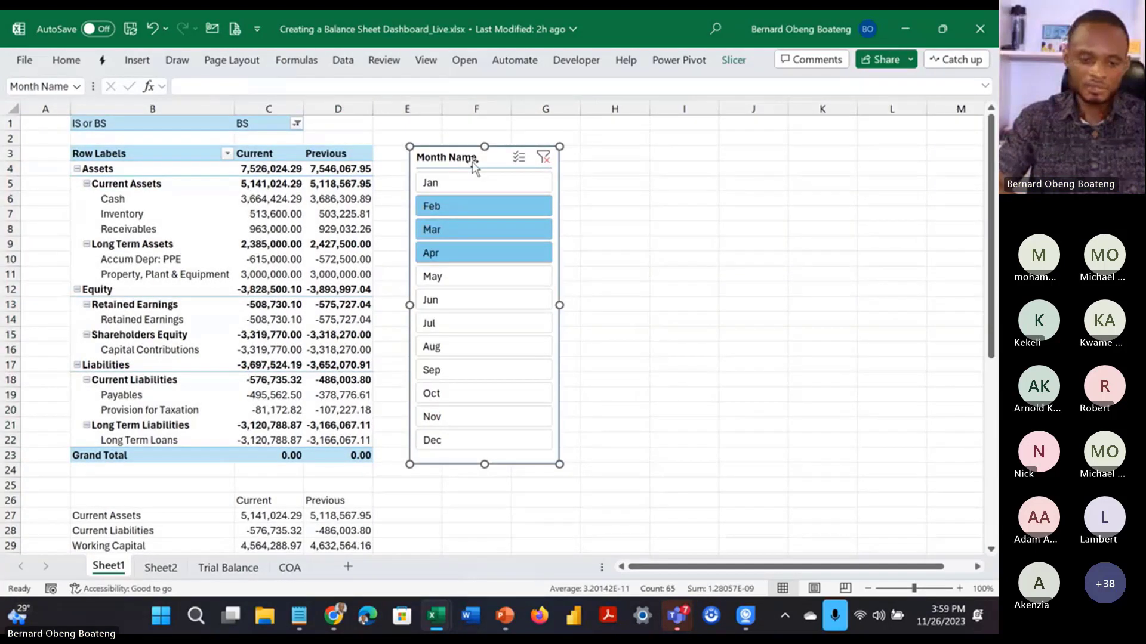
pyautogui.press('Delete')
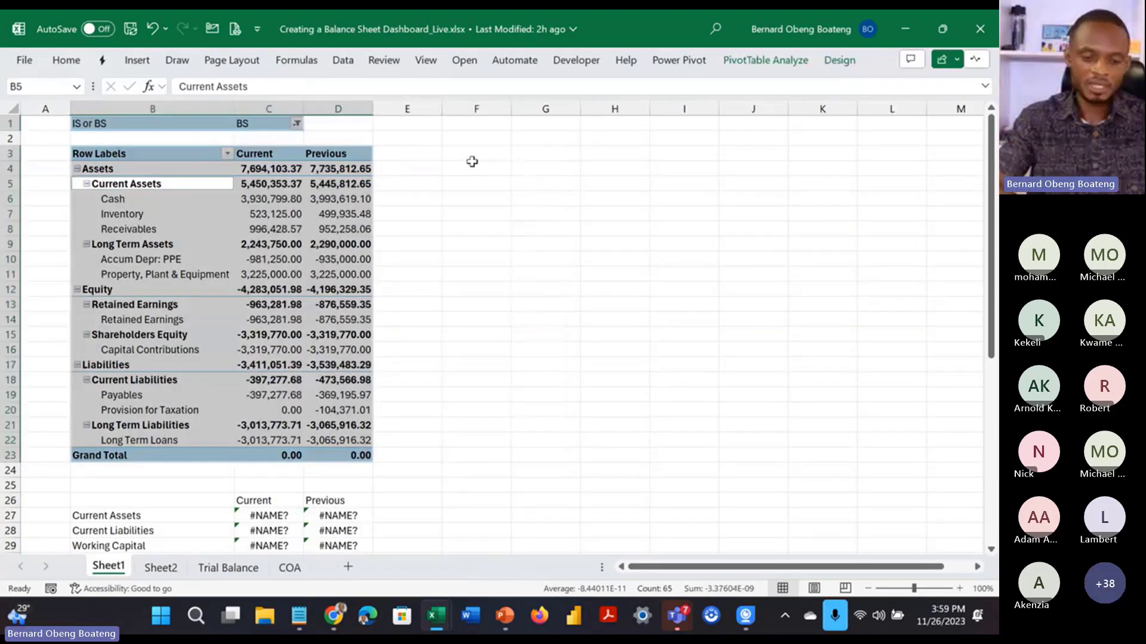
# Step: Paste the Month Name slicer with its active content at B2 on Sheet2 and clear its month filter
pyautogui.click(161, 567)
pyautogui.click(160, 140)
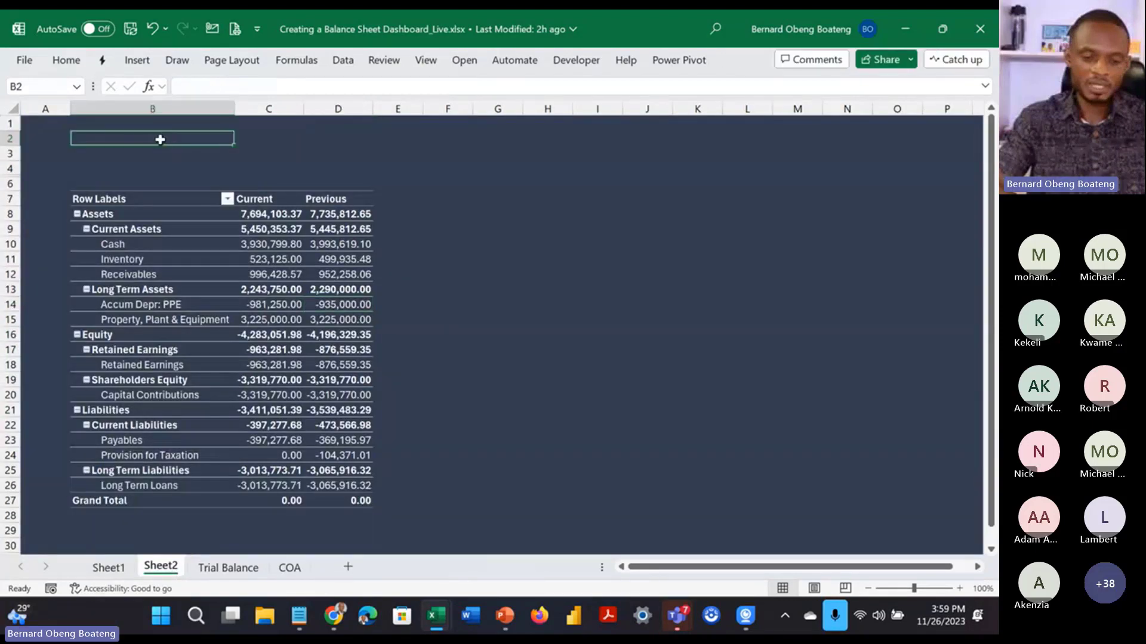
pyautogui.hotkey('ctrl', 'v')
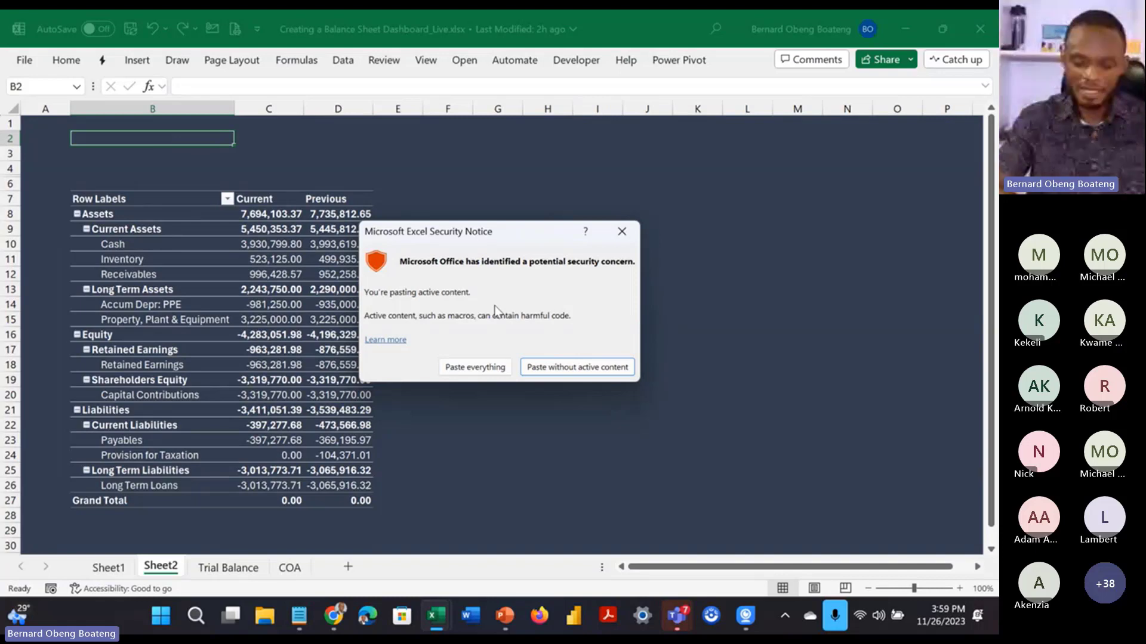
pyautogui.click(475, 367)
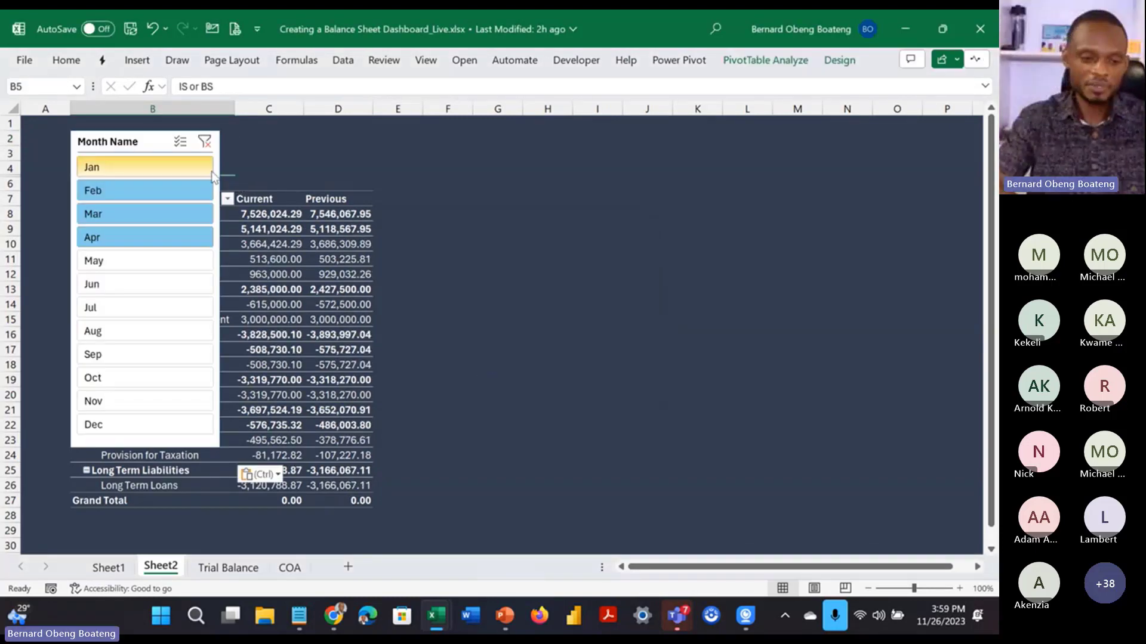
pyautogui.click(205, 141)
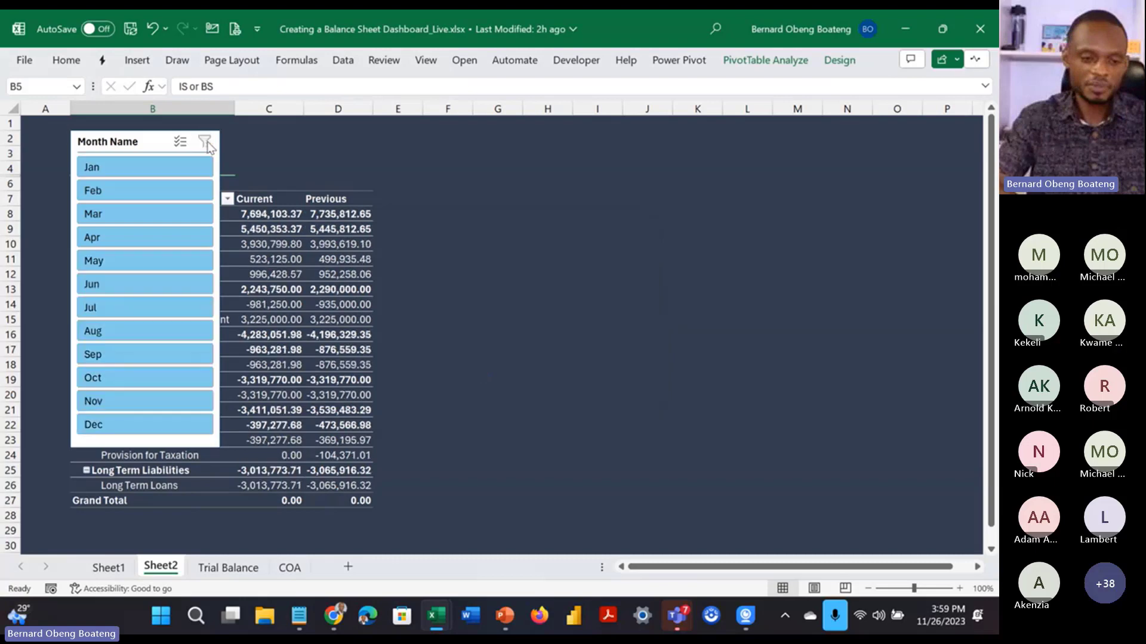
# Step: Set the Month Name slicer's buttons to 12 columns
pyautogui.click(157, 149)
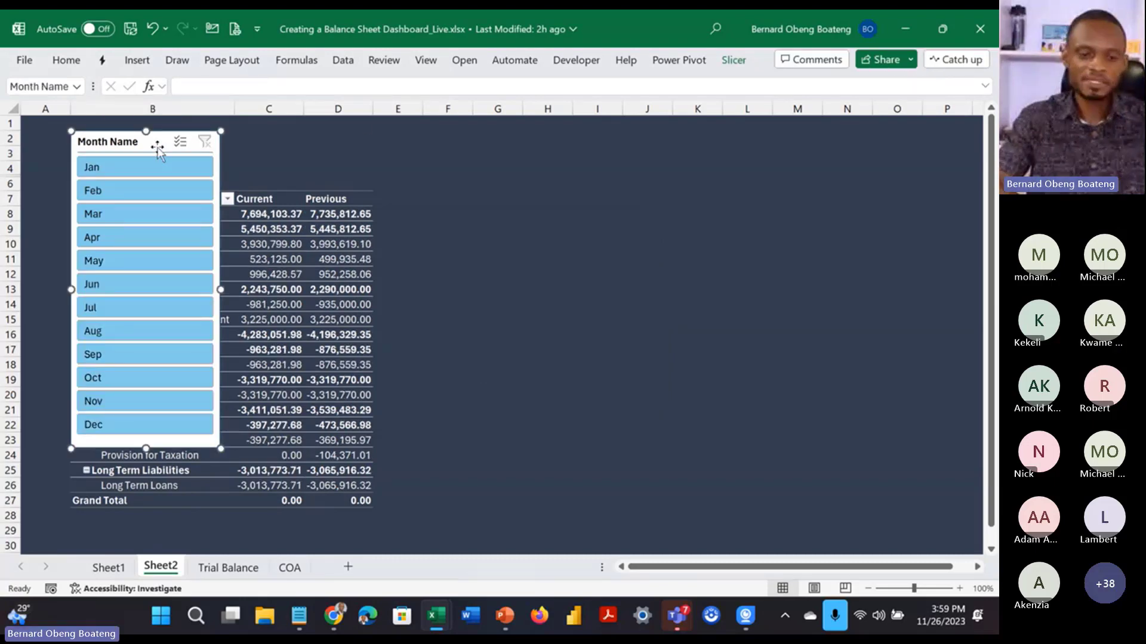
pyautogui.click(735, 64)
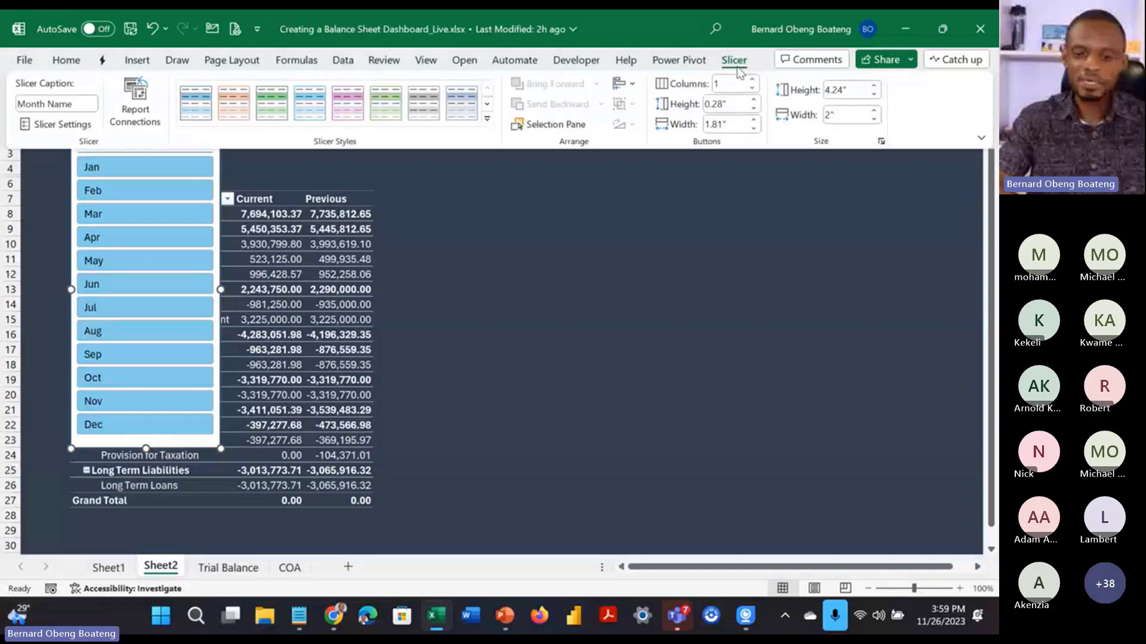
pyautogui.click(753, 80)
pyautogui.click(753, 80)
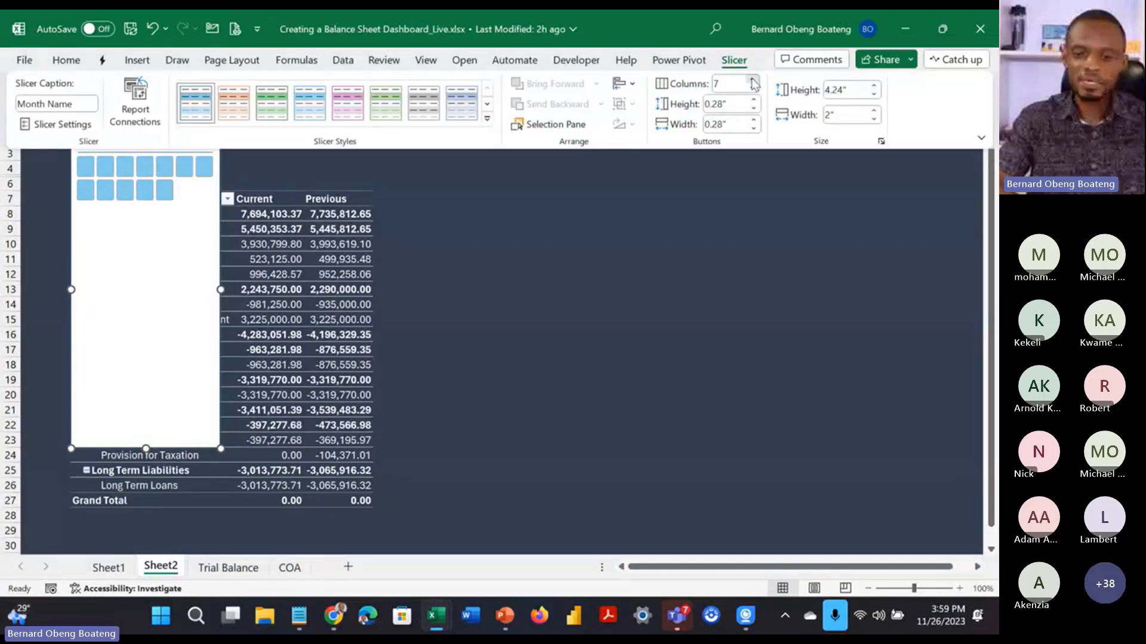
pyautogui.click(753, 80)
pyautogui.click(753, 80)
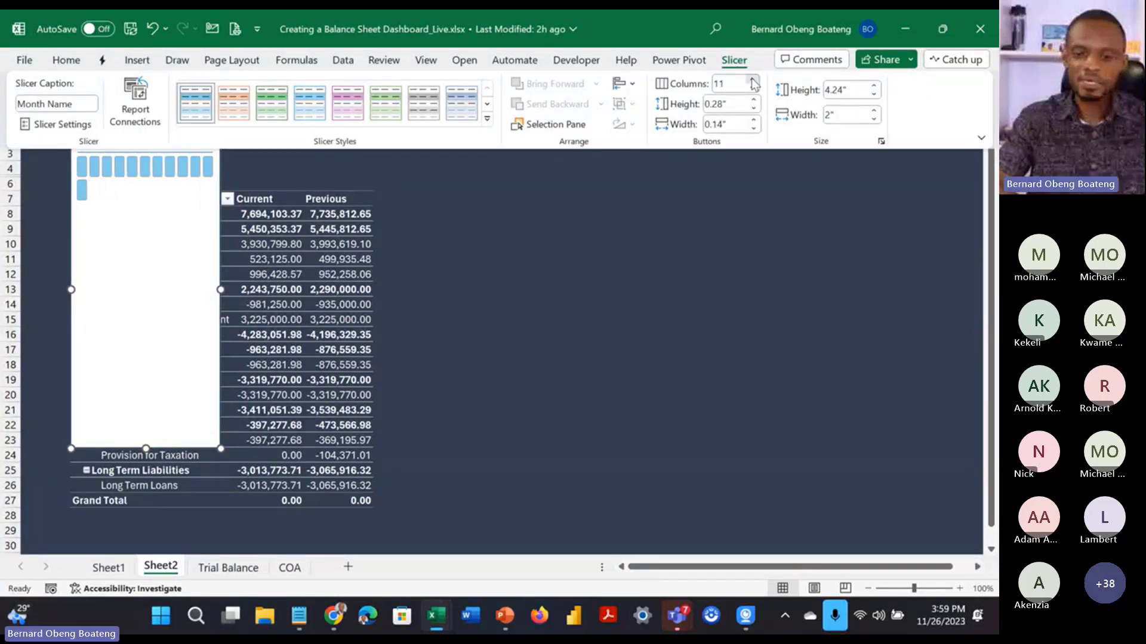
pyautogui.click(753, 80)
pyautogui.click(753, 80)
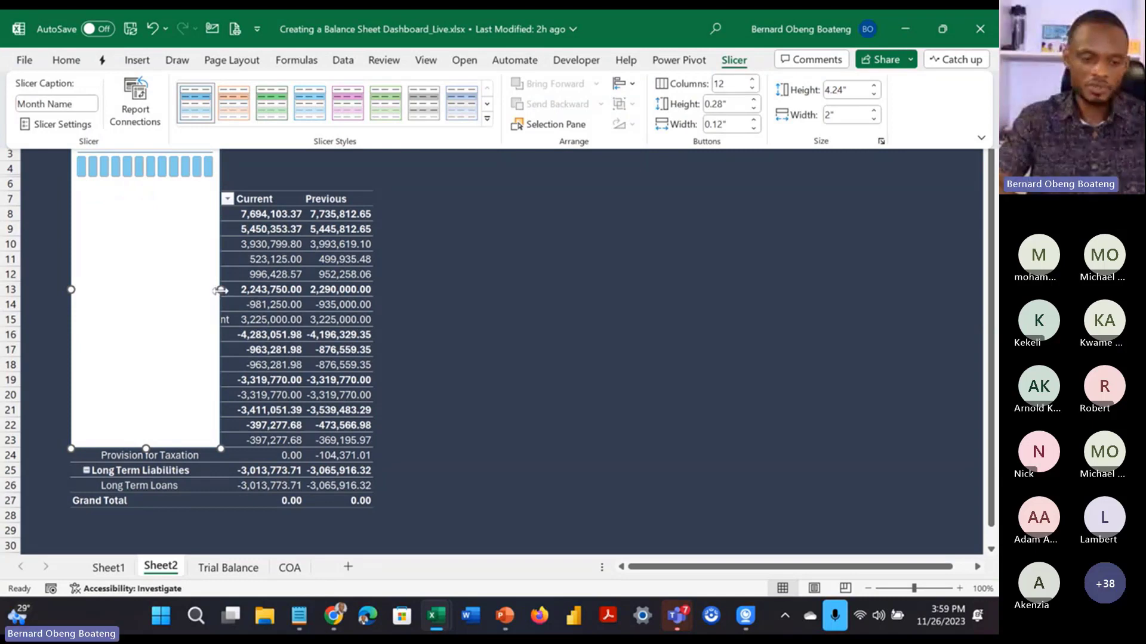
# Step: Widen the slicer to span columns B to O, shrink it to a single button row and place it above the PivotTable
pyautogui.click(219, 290)
pyautogui.moveTo(220, 291); pyautogui.dragTo(925, 225)
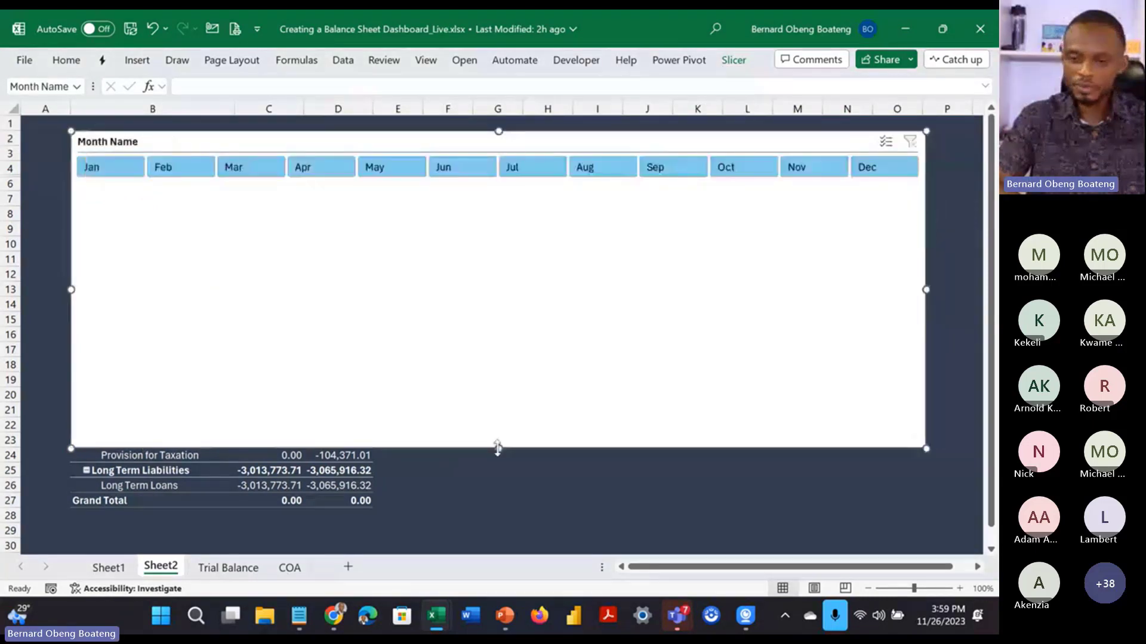
pyautogui.moveTo(498, 448); pyautogui.dragTo(523, 188)
pyautogui.moveTo(521, 146); pyautogui.dragTo(519, 138)
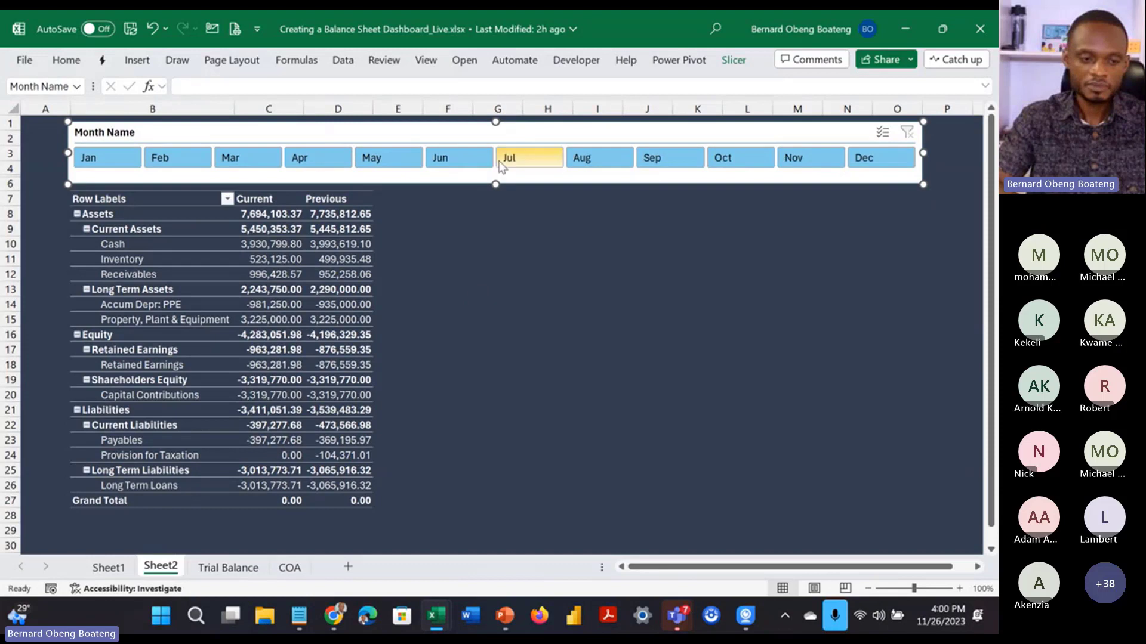
pyautogui.moveTo(517, 135); pyautogui.dragTo(516, 135)
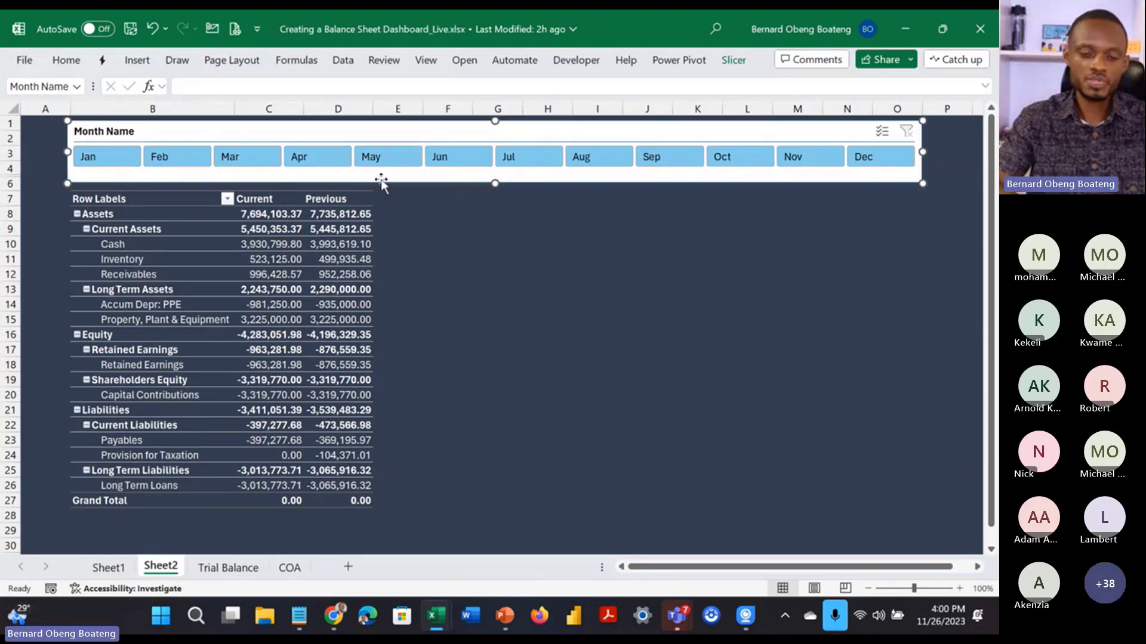
pyautogui.click(463, 225)
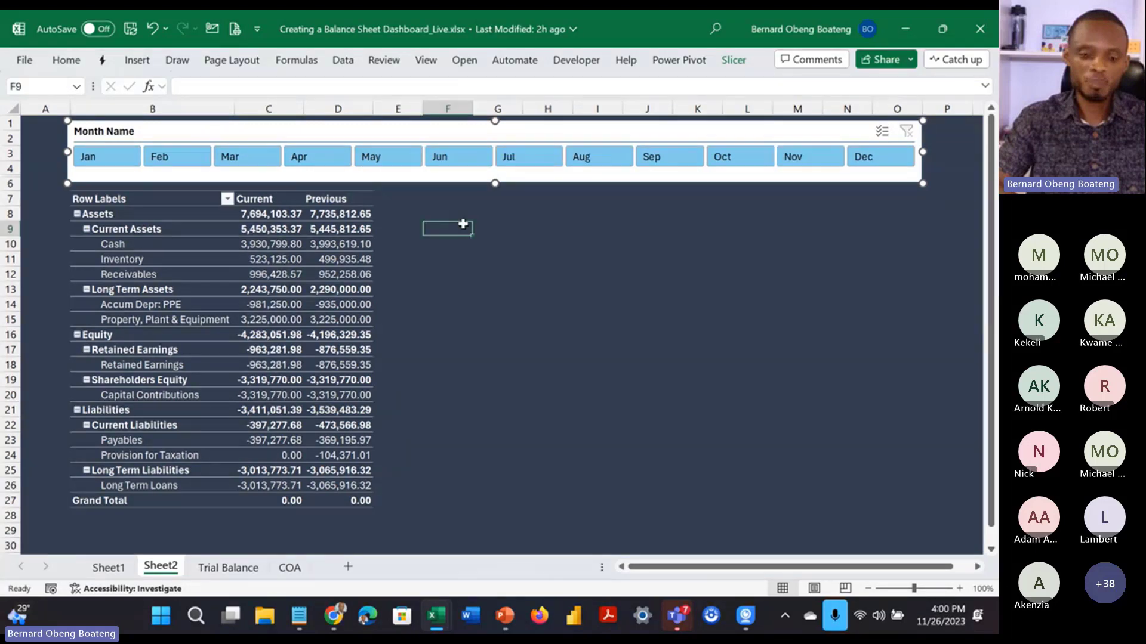
# Step: Check the layout against the finished dashboard in the practice workbook and test the slicer on Jul, clearing the filter again
pyautogui.hotkey('alt', 'Tab')
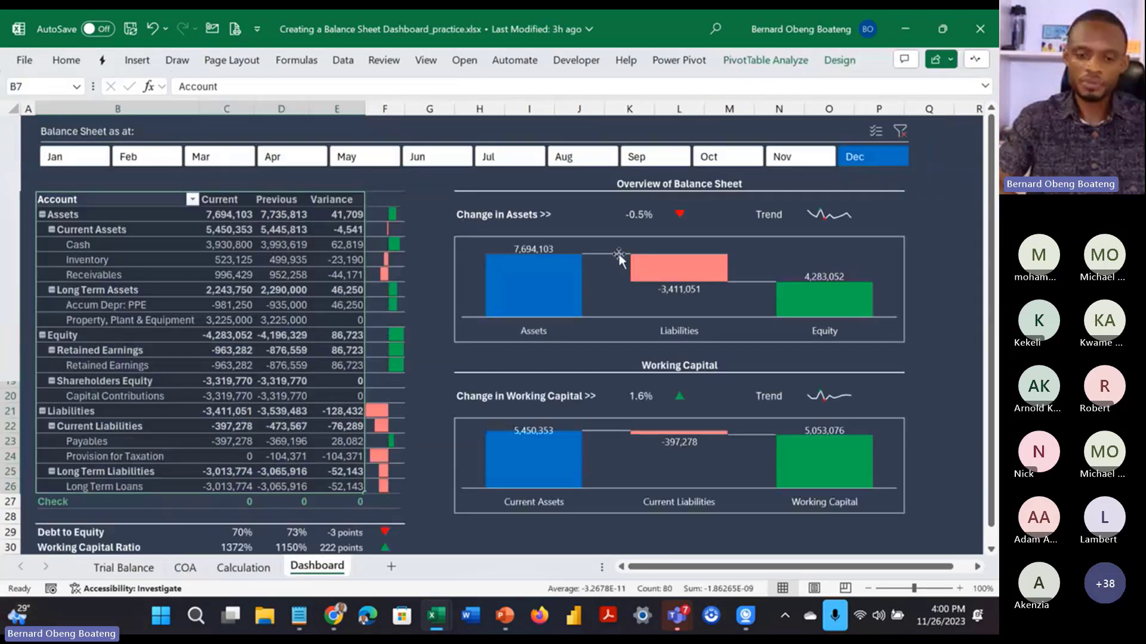
pyautogui.hotkey('alt', 'Tab')
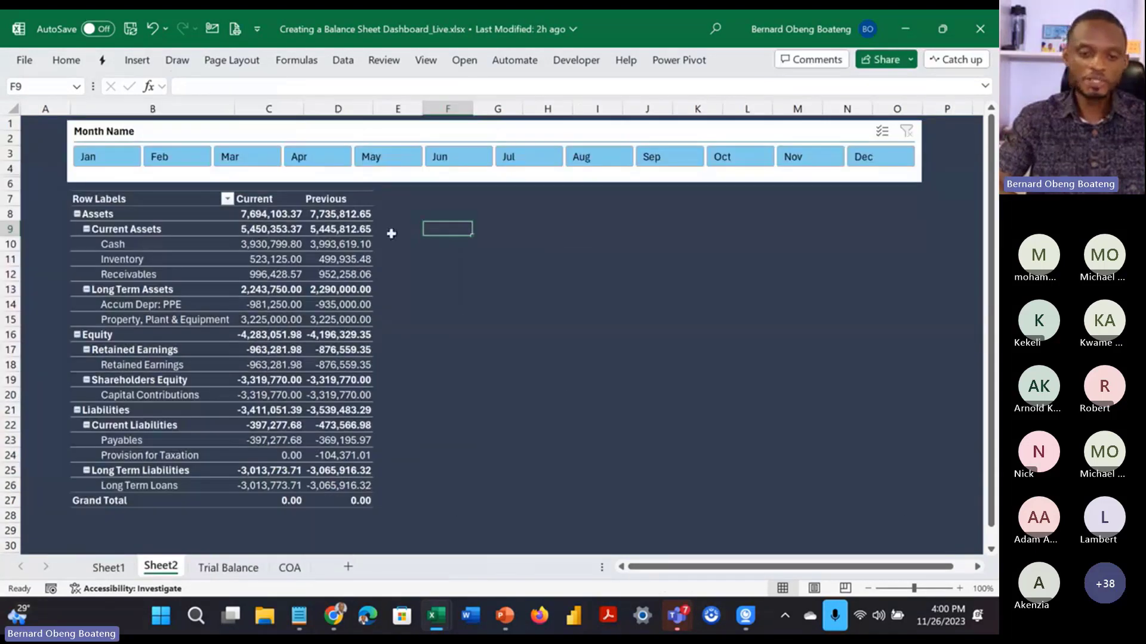
pyautogui.click(365, 234)
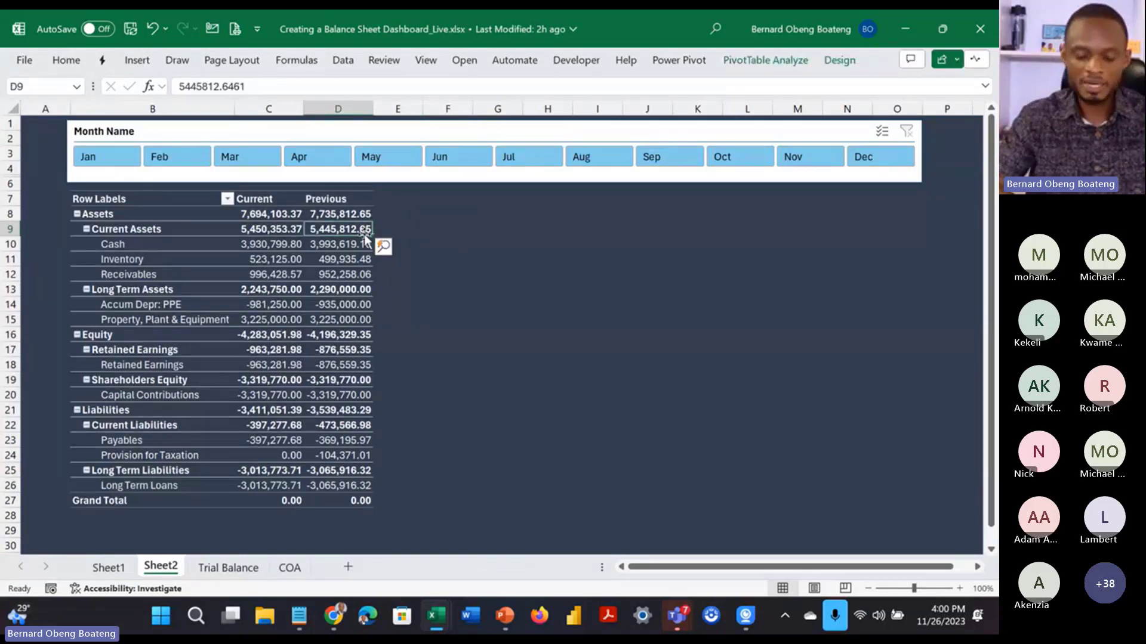
pyautogui.click(455, 163)
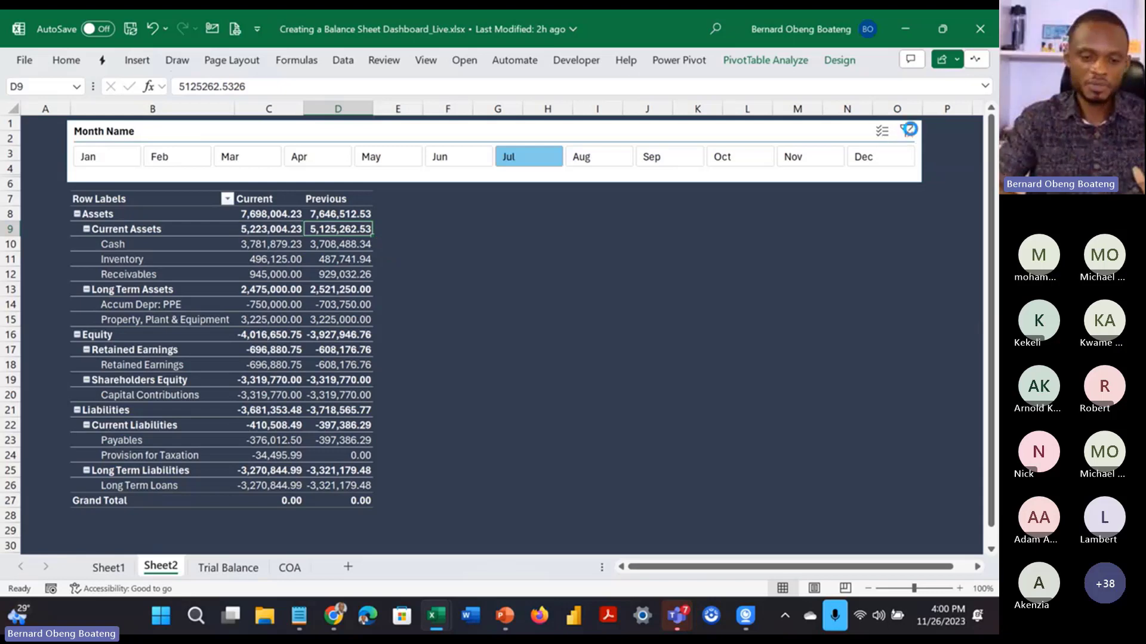
pyautogui.click(907, 131)
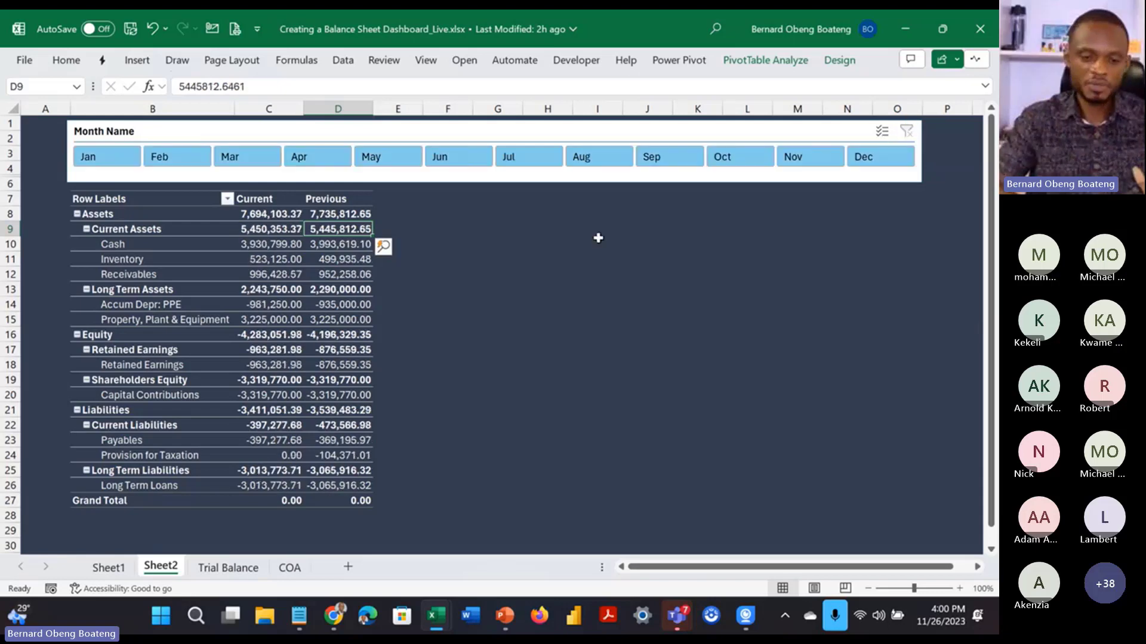
# Step: Turn off autofitting column widths on update in the options of the PivotTable on Sheet2
pyautogui.click(257, 352)
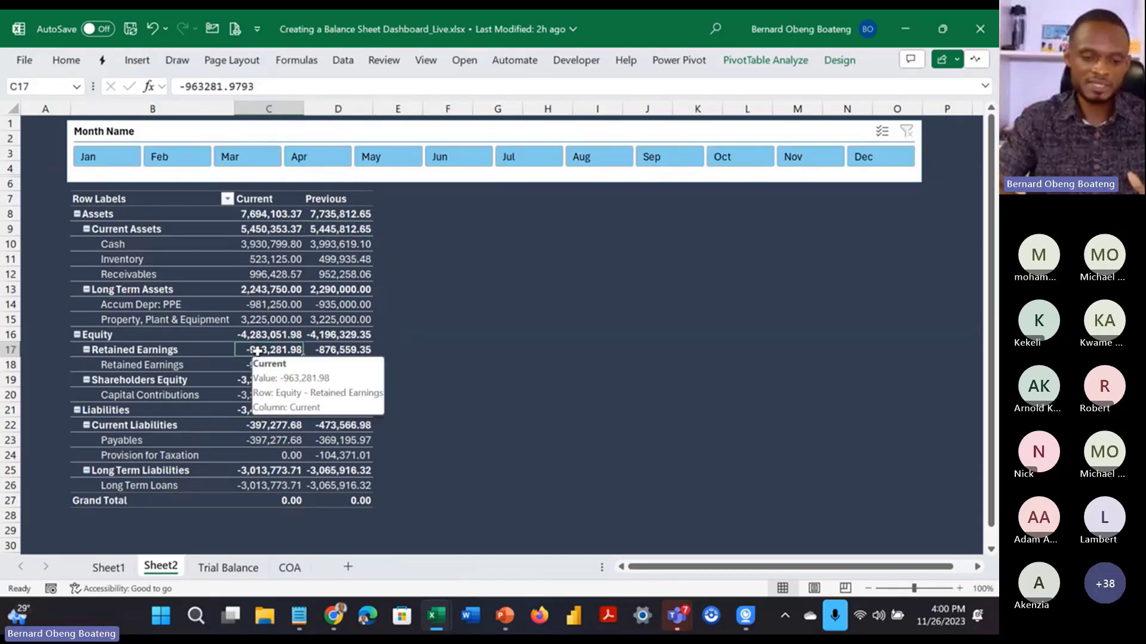
pyautogui.rightClick(257, 352)
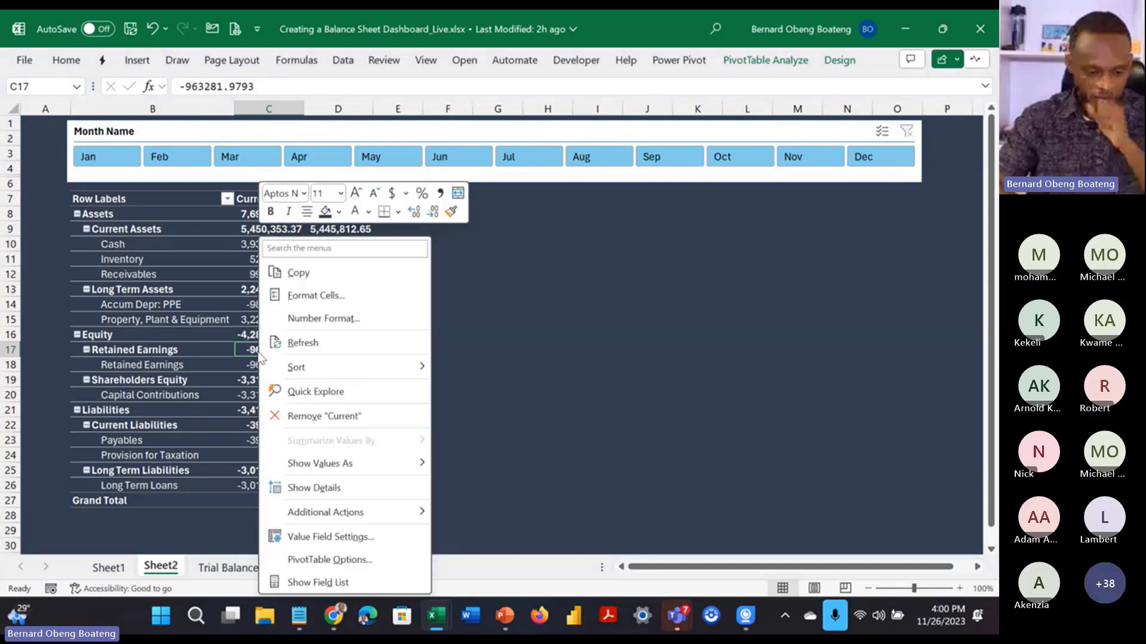
pyautogui.click(327, 560)
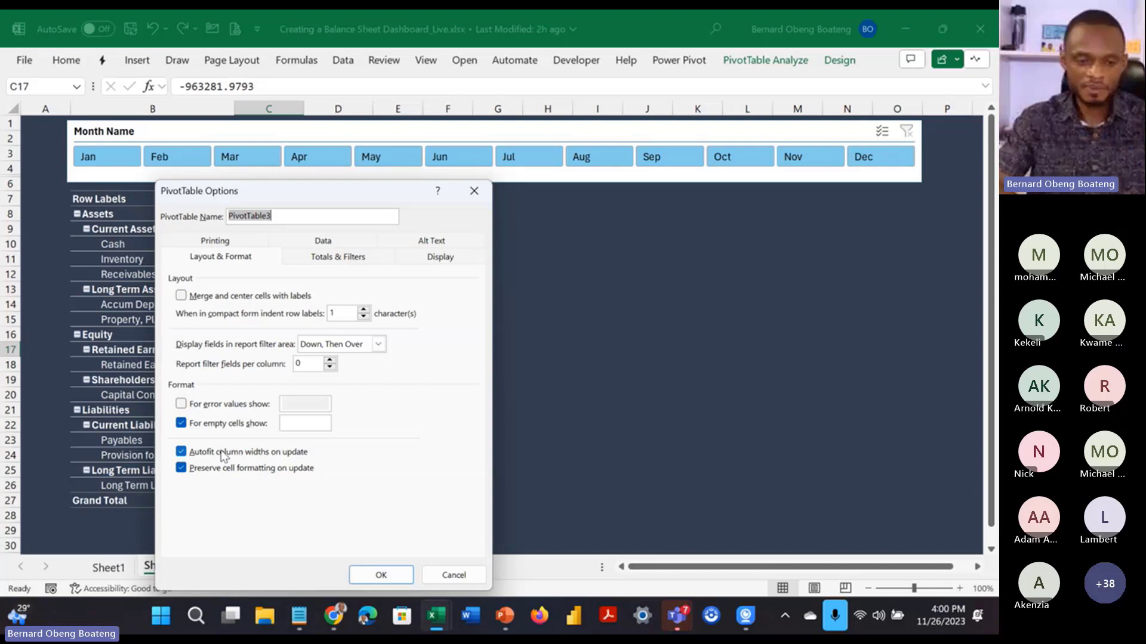
pyautogui.click(182, 452)
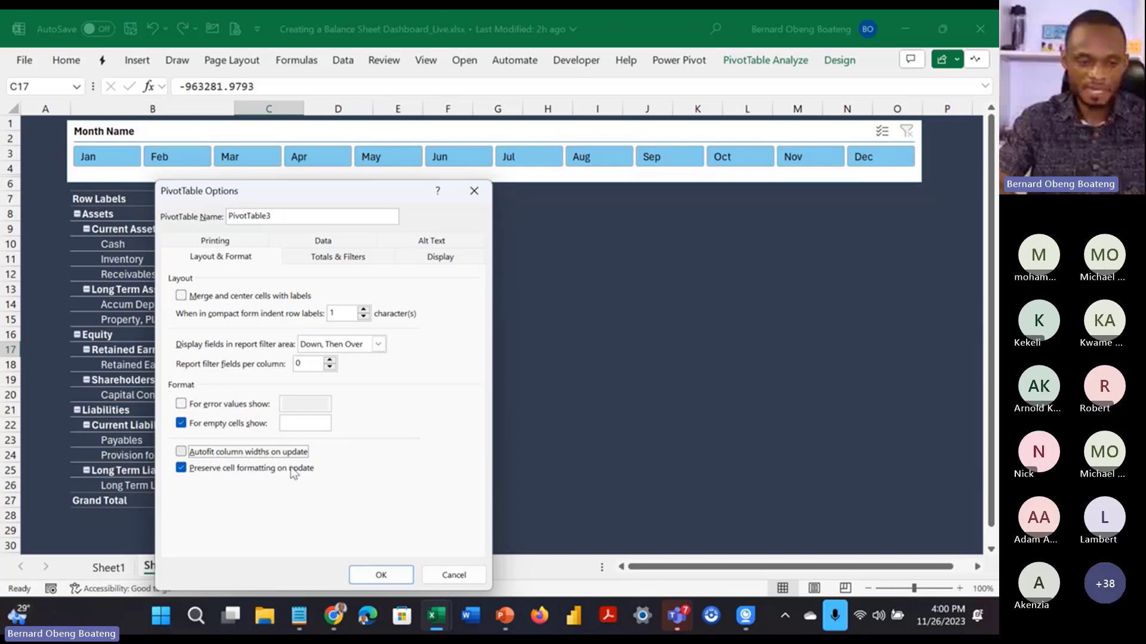
pyautogui.click(380, 576)
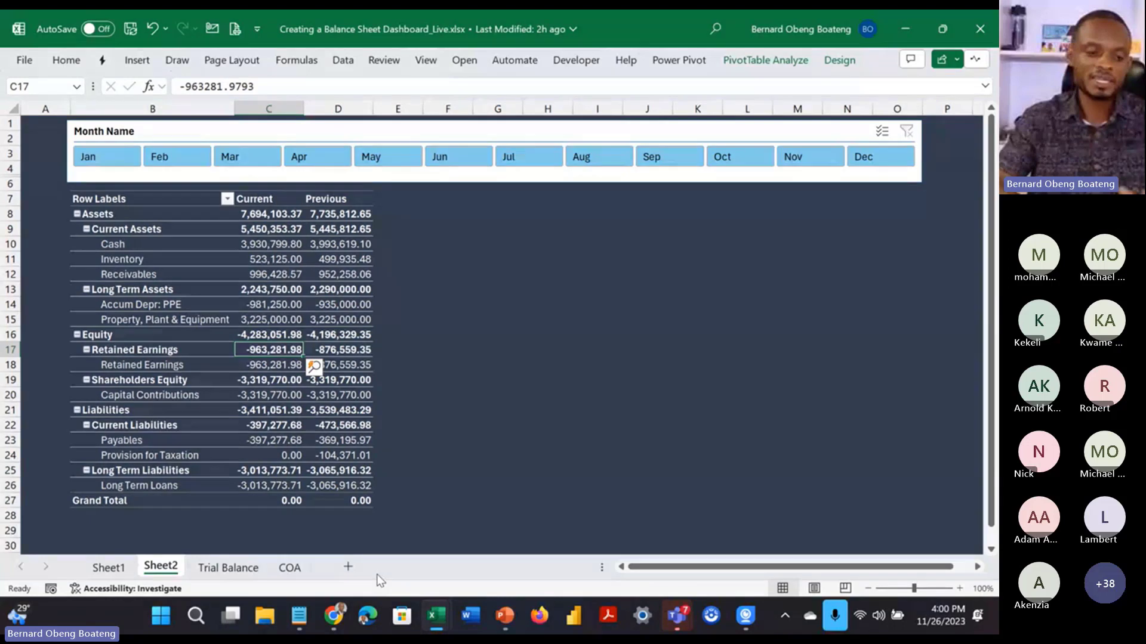
# Step: Start a new Power Pivot measure in the TB table and name it Variance
pyautogui.click(356, 304)
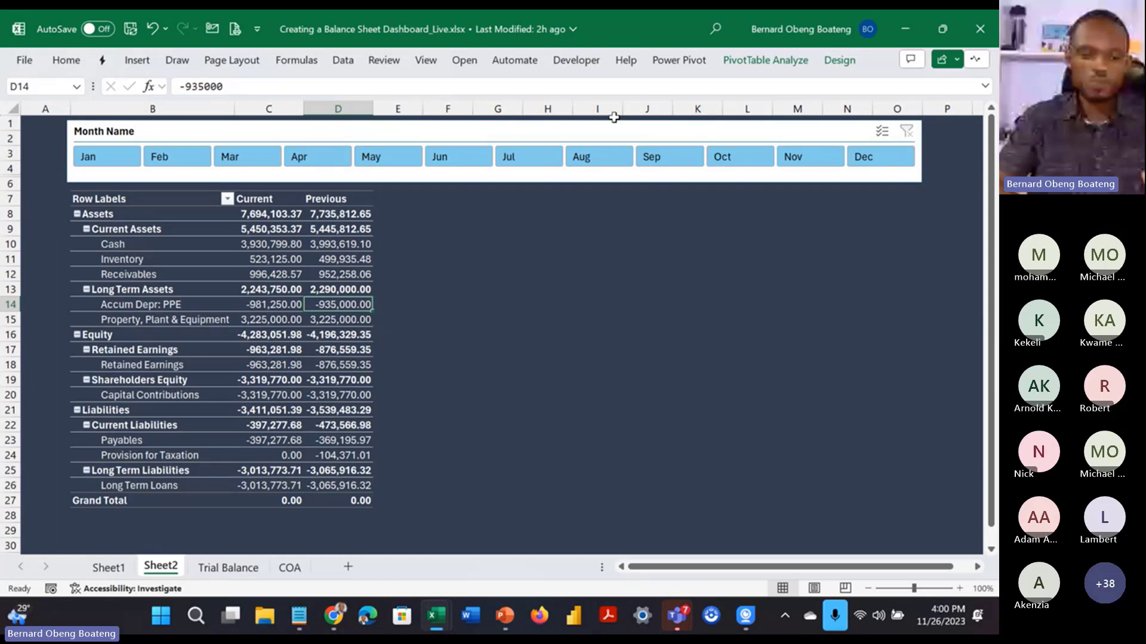
pyautogui.click(692, 64)
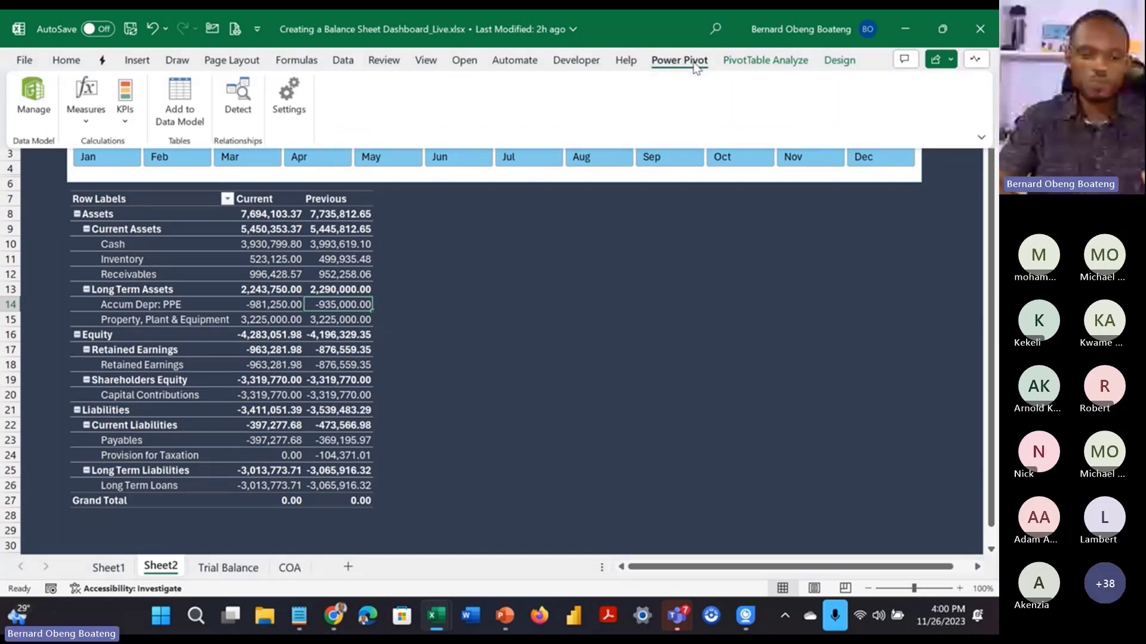
pyautogui.click(90, 121)
pyautogui.click(103, 143)
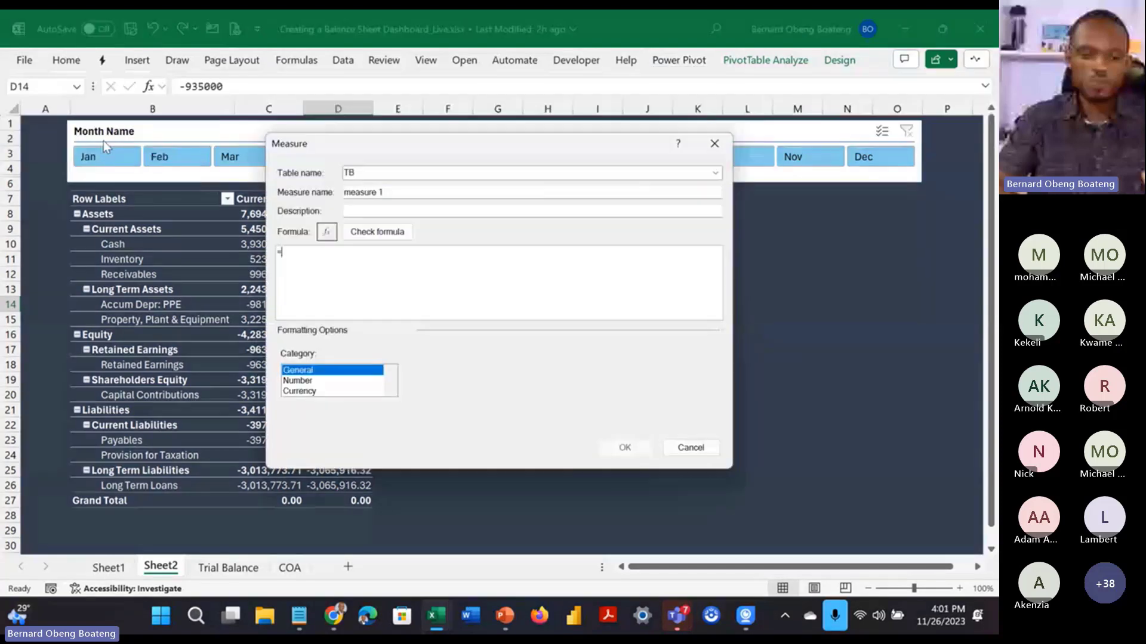
pyautogui.moveTo(394, 193); pyautogui.dragTo(318, 199)
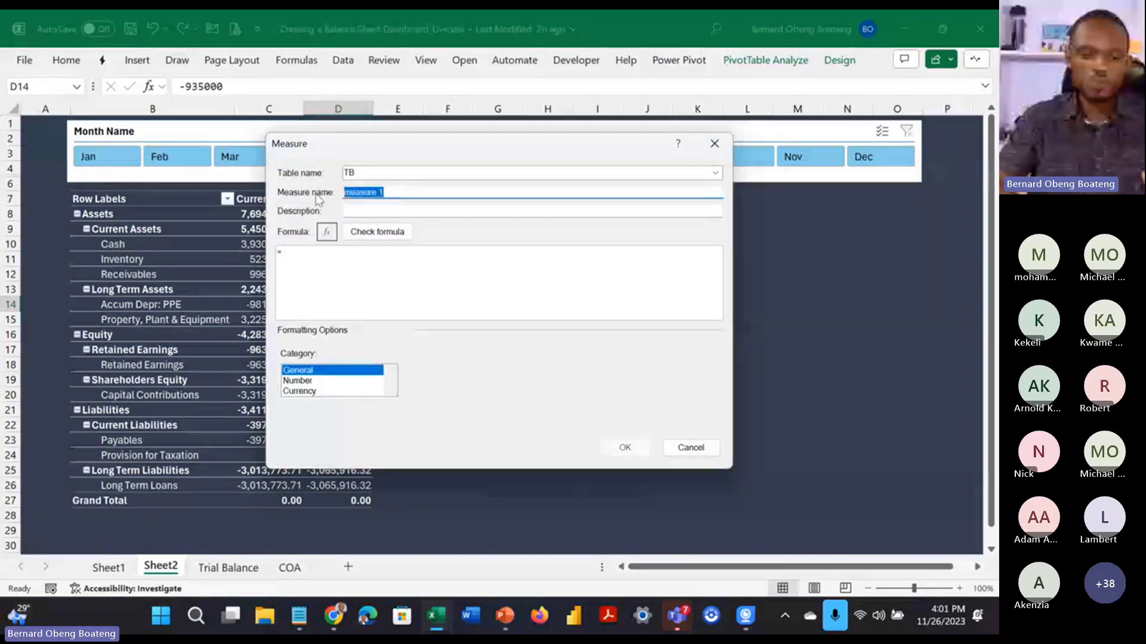
pyautogui.write('Variance')
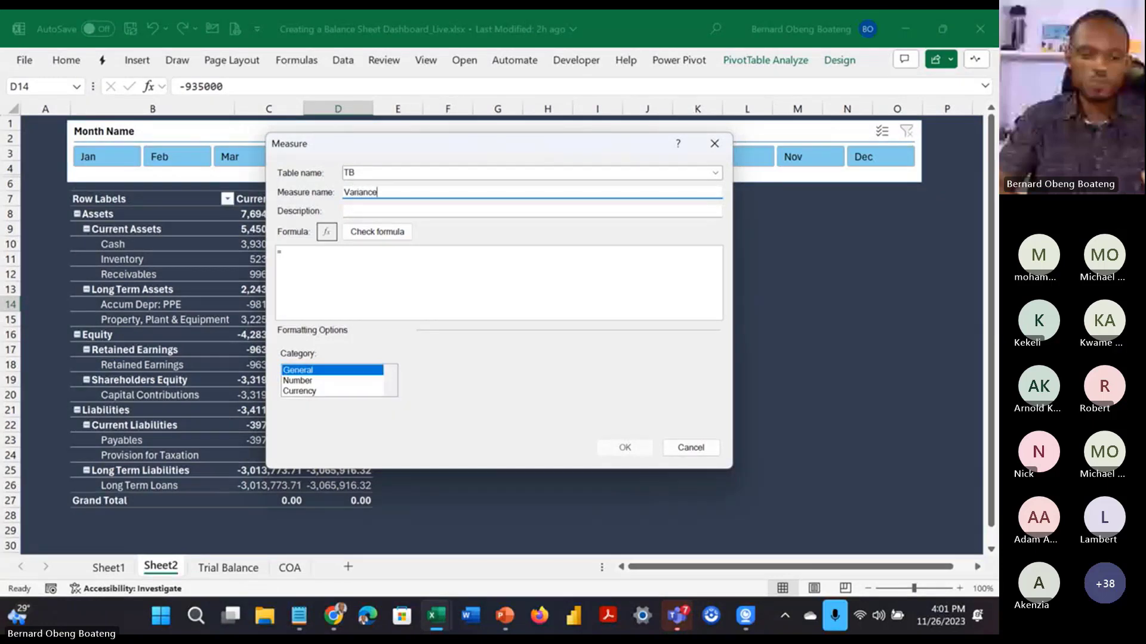
# Step: Move the Measure dialog clear of the PivotTable and begin the Variance formula with =IF(SELECTEDVALUE(
pyautogui.click(356, 272)
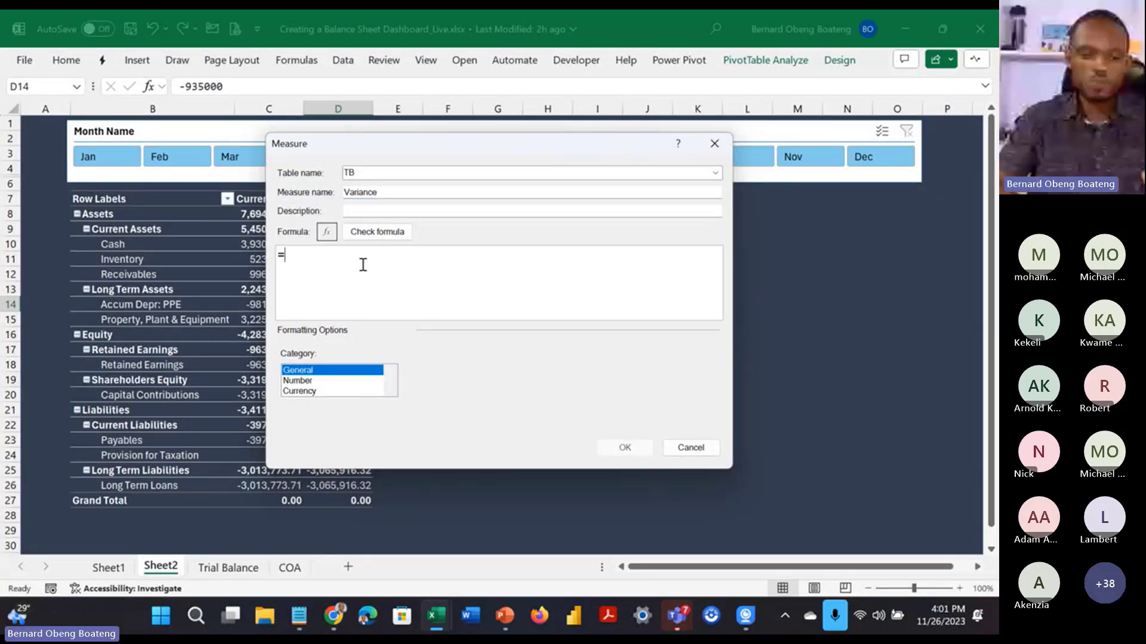
pyautogui.moveTo(487, 144); pyautogui.dragTo(632, 199)
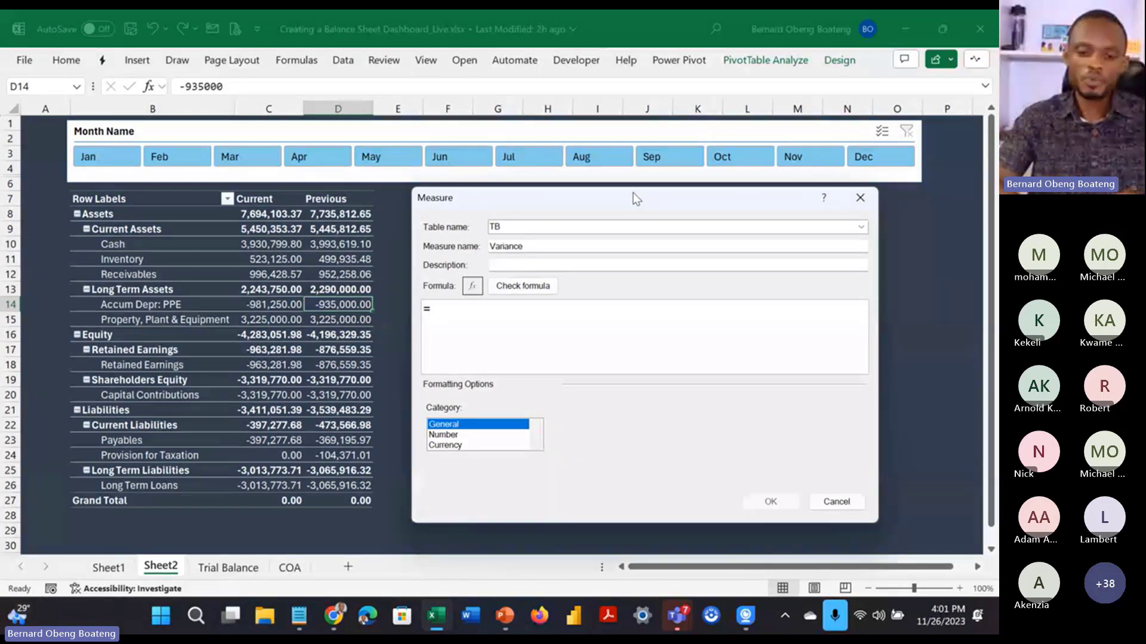
pyautogui.click(569, 306)
pyautogui.write('IF(')
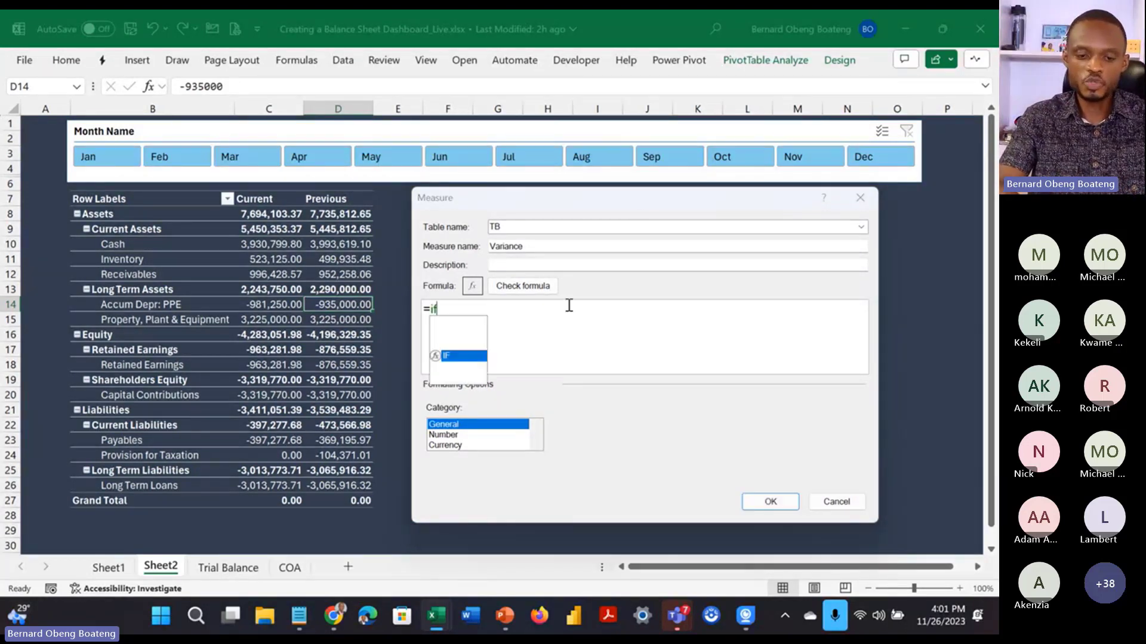
pyautogui.write('sel')
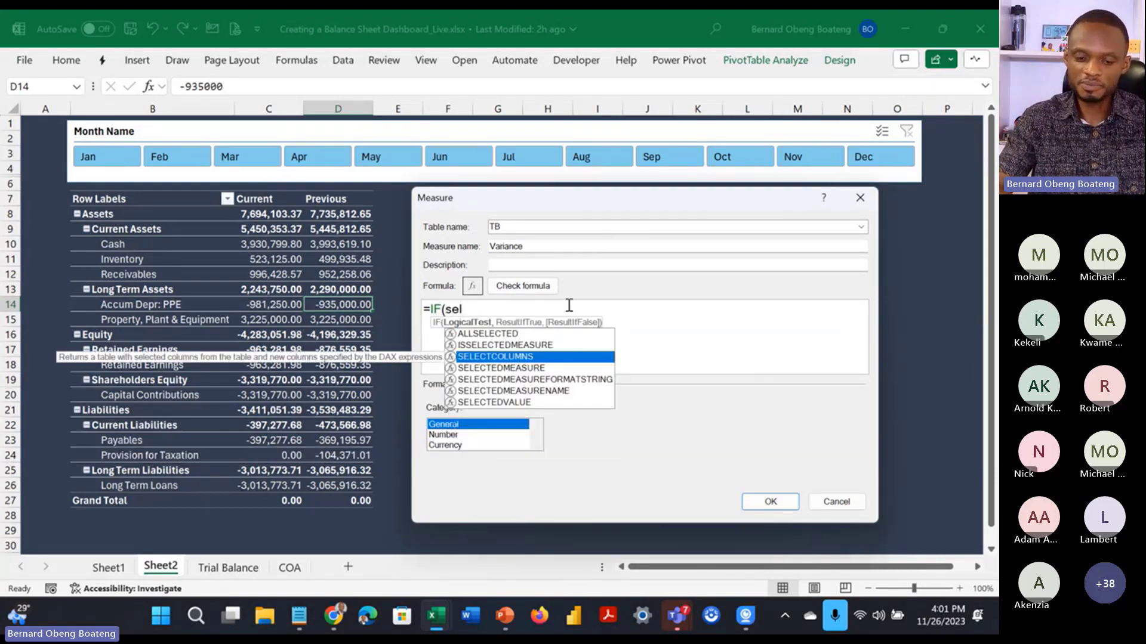
pyautogui.press('Down')
pyautogui.press('Down')
pyautogui.press('Down')
pyautogui.press('Down')
pyautogui.press('Tab')
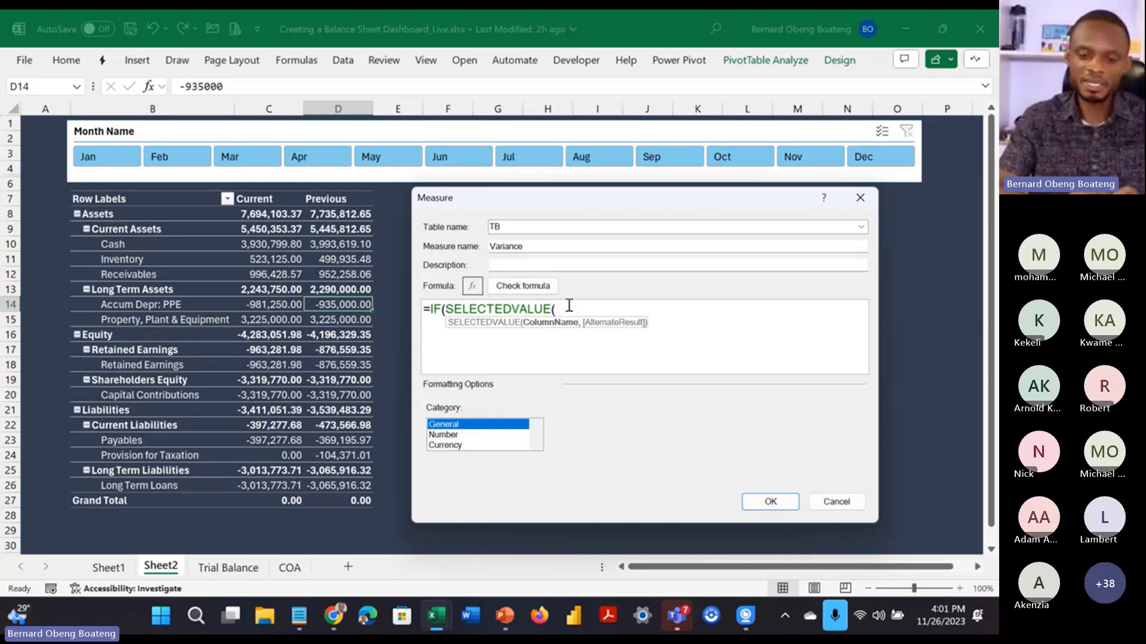
# Step: Complete the logical test so that the selected value of COA[Category] must equal "Assets"
pyautogui.write('cOA')
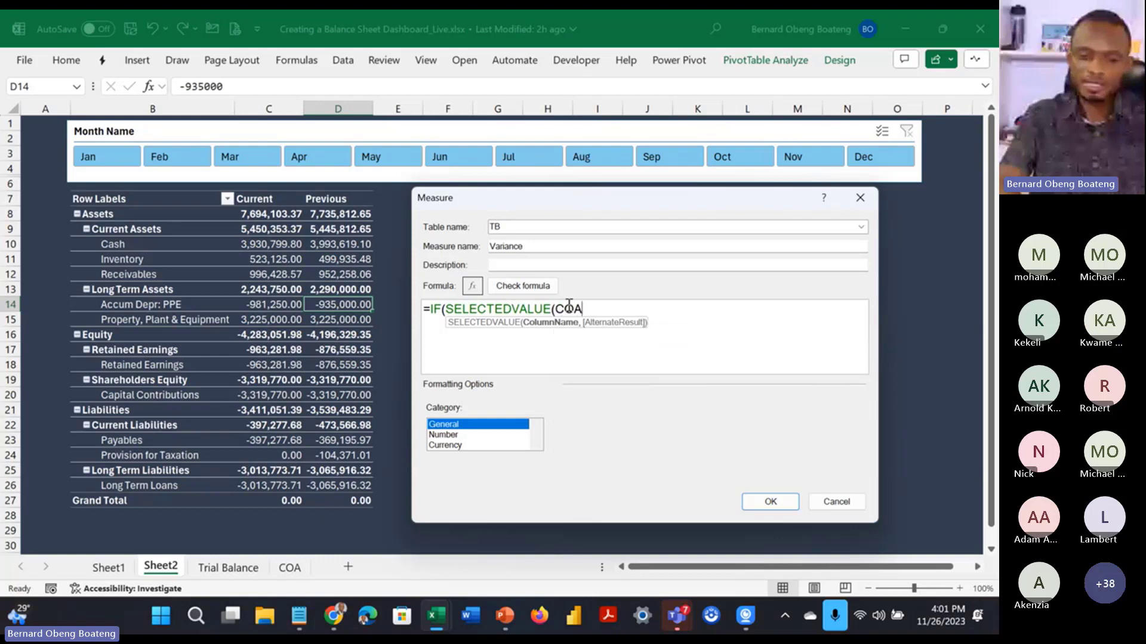
pyautogui.write('[')
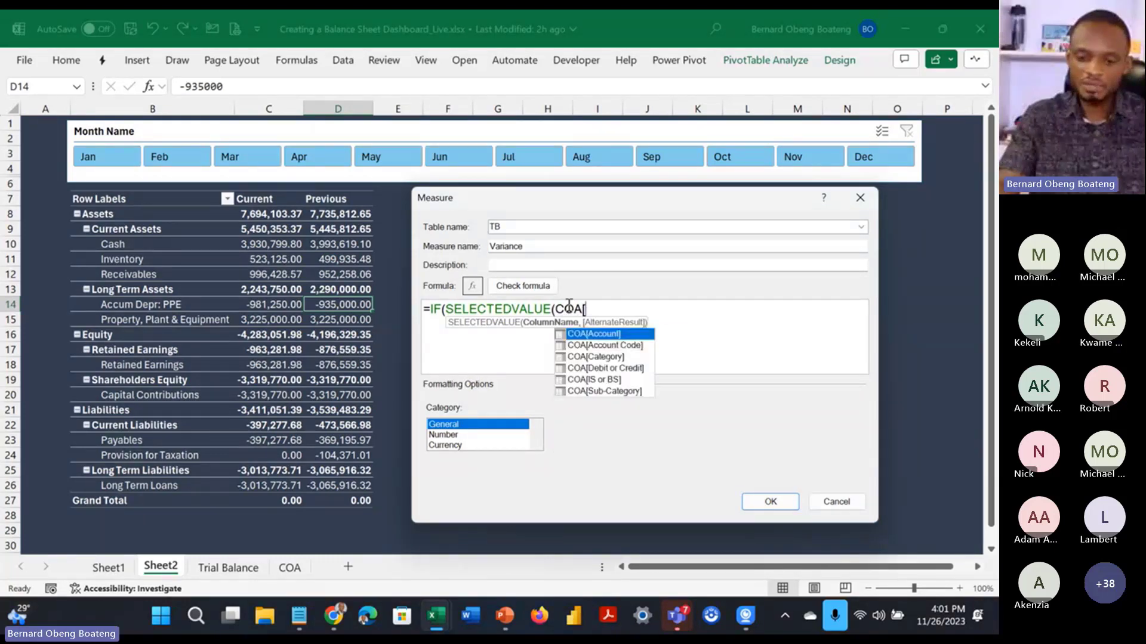
pyautogui.press('Down')
pyautogui.press('Down')
pyautogui.press('Tab')
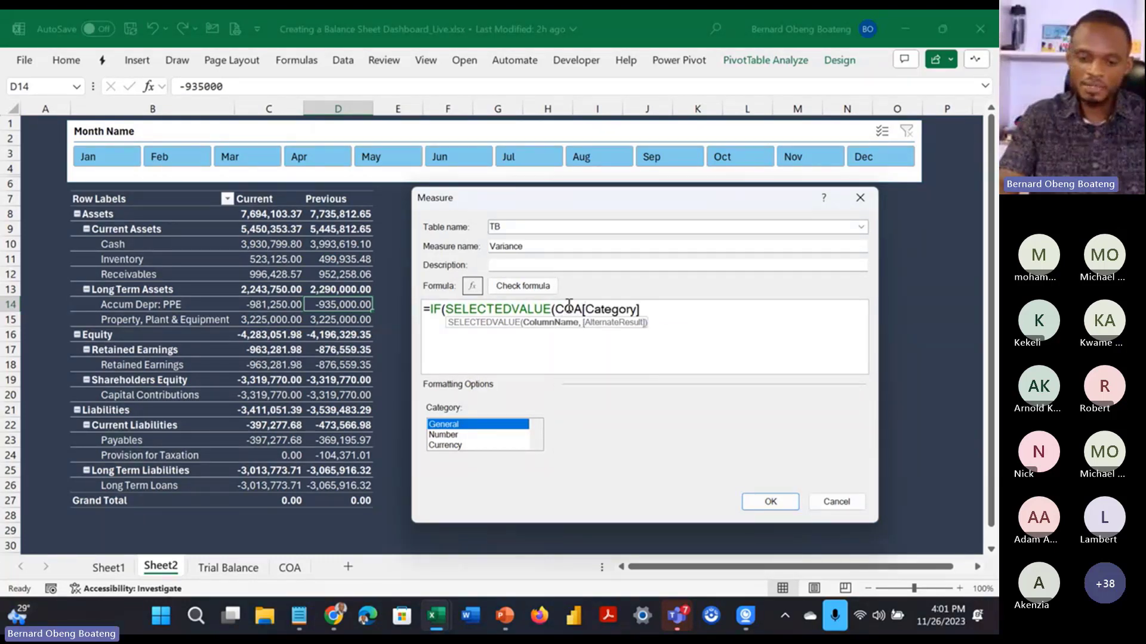
pyautogui.write(')')
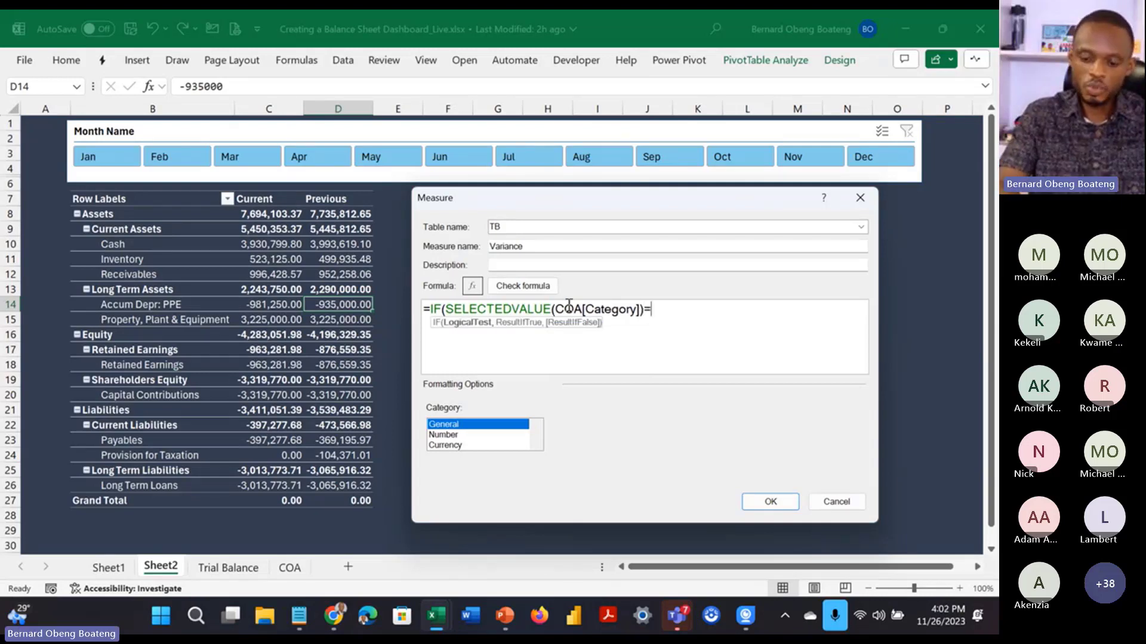
pyautogui.write('="Assets')
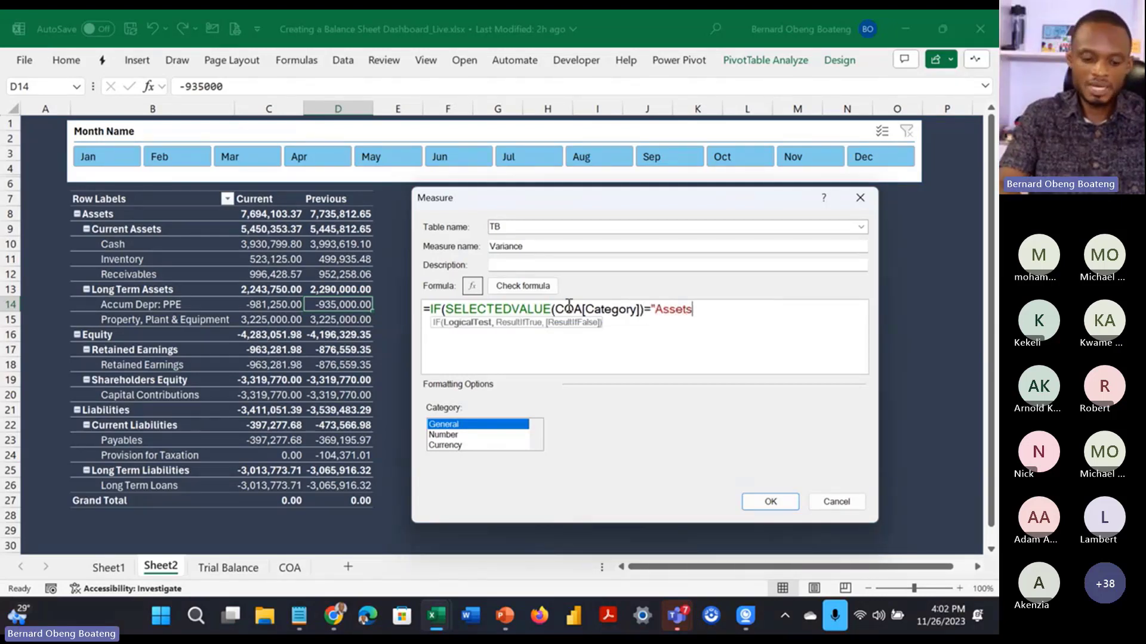
pyautogui.write('",')
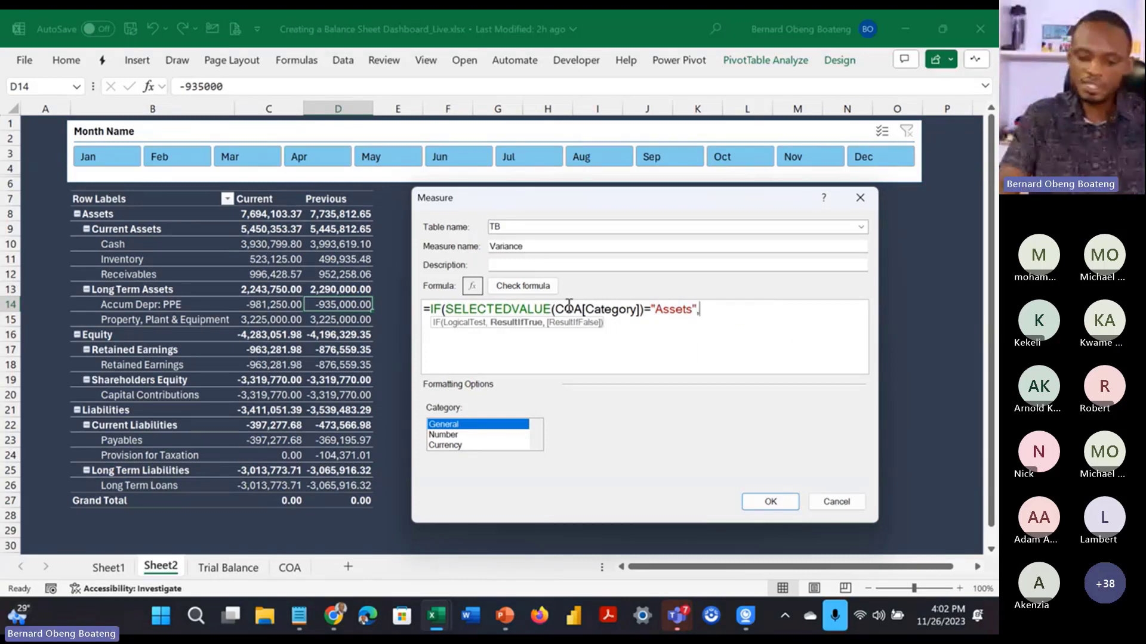
# Step: Enter [Current]-[Previous] as the IF formula's result when the category is Assets
pyautogui.write('[')
pyautogui.press('Tab')
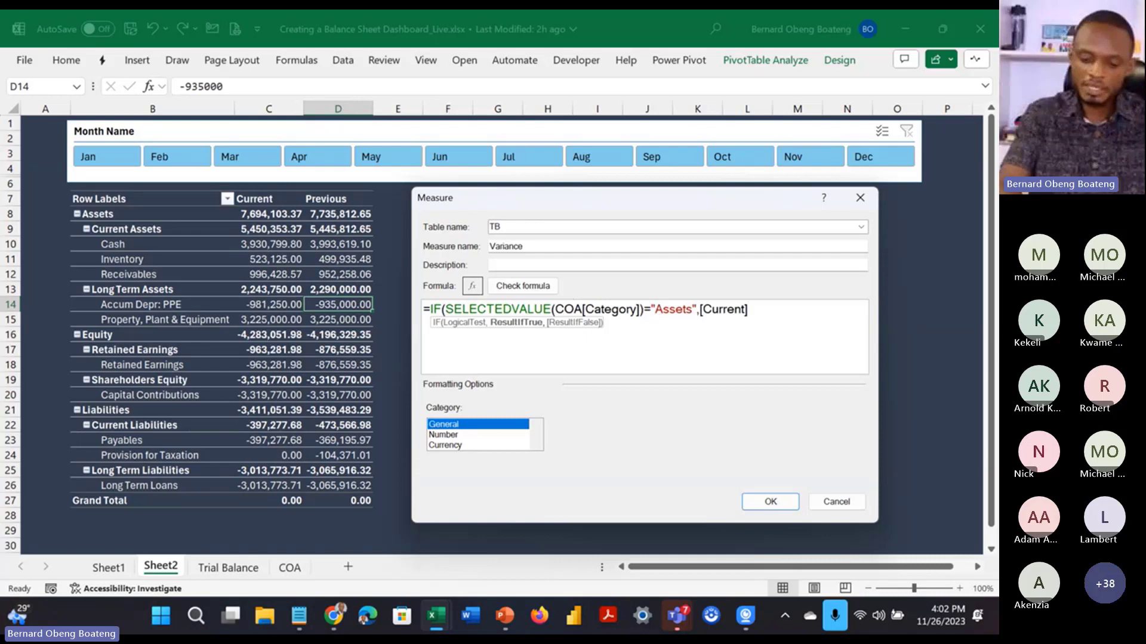
pyautogui.write('-[')
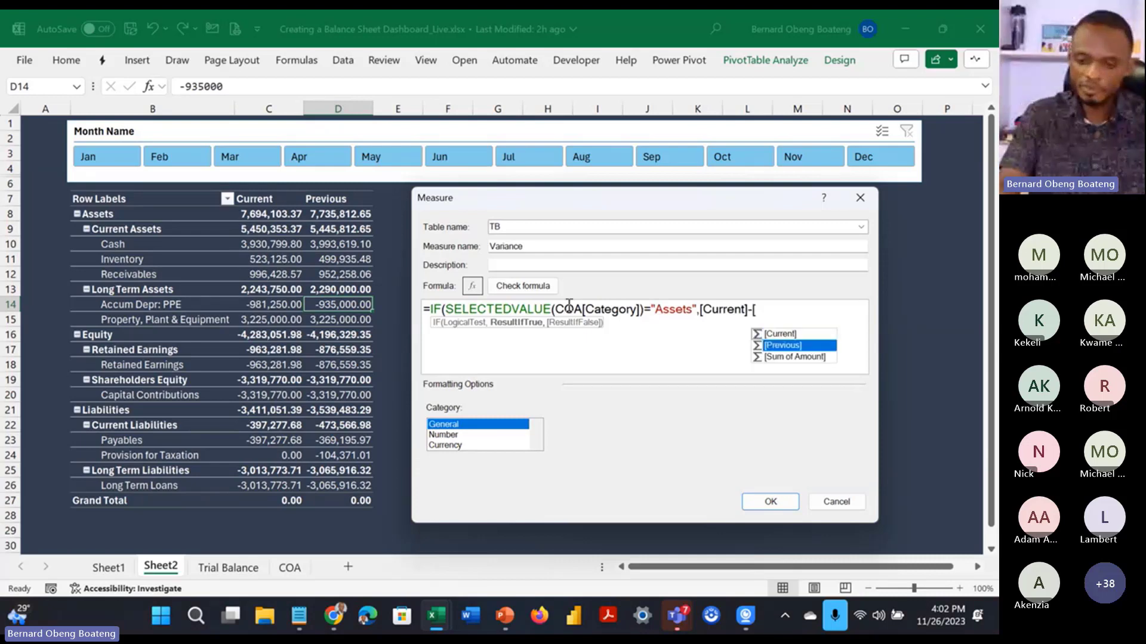
pyautogui.press('Tab')
pyautogui.write(',')
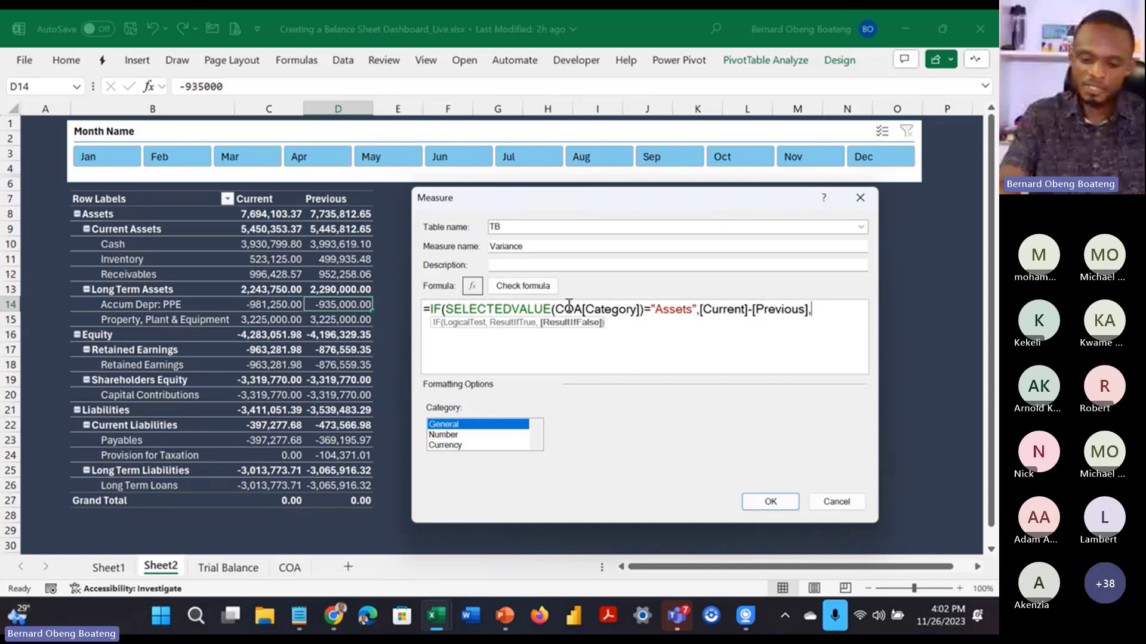
# Step: Enter [Previous]-[Current] as the result for all other categories, close the formula and check it for errors
pyautogui.write('p')
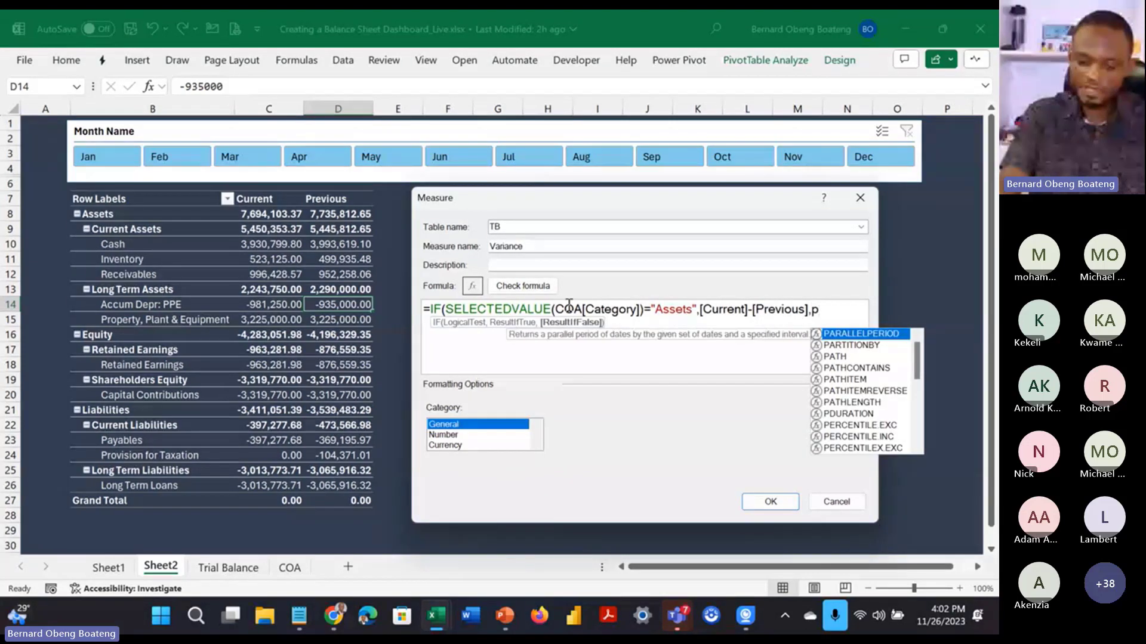
pyautogui.press('BackSpace')
pyautogui.write('[')
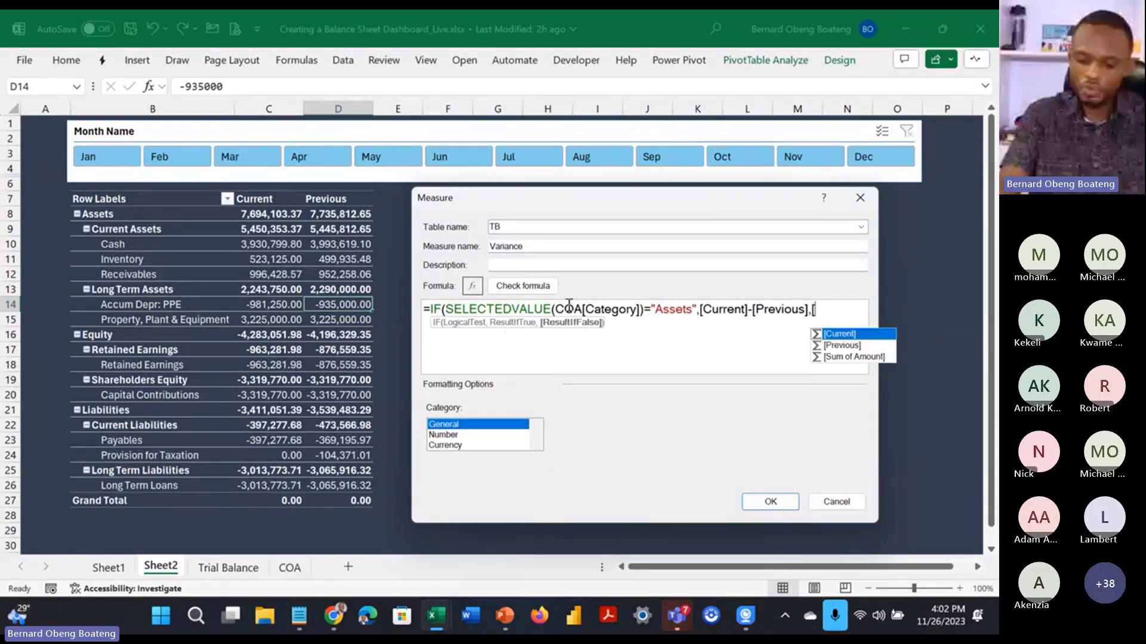
pyautogui.press('Down')
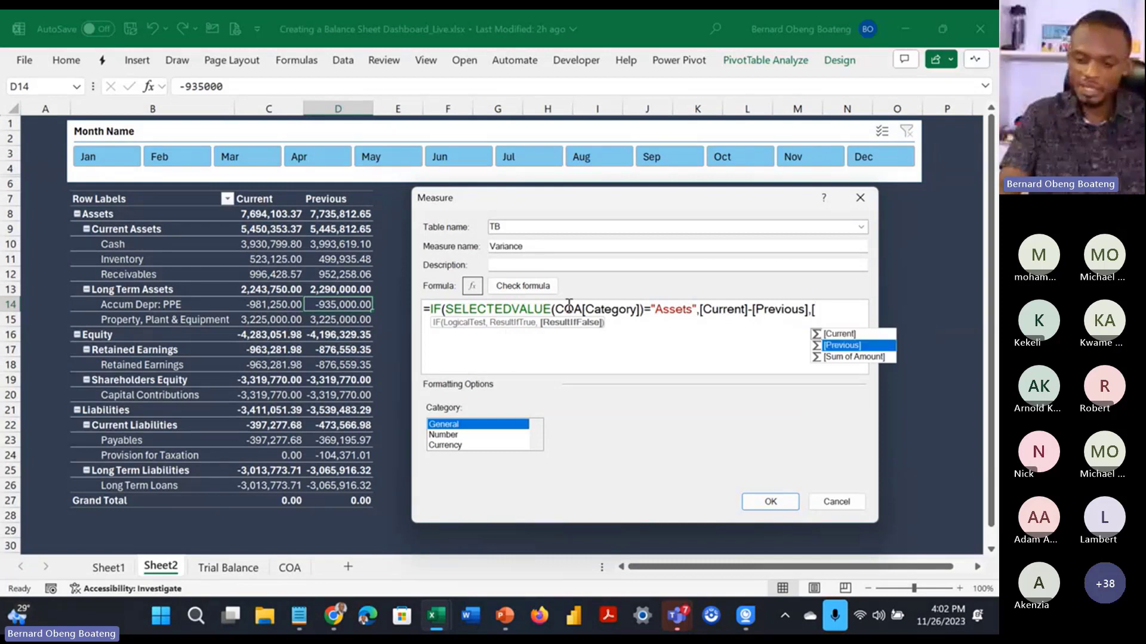
pyautogui.press('Tab')
pyautogui.write('-')
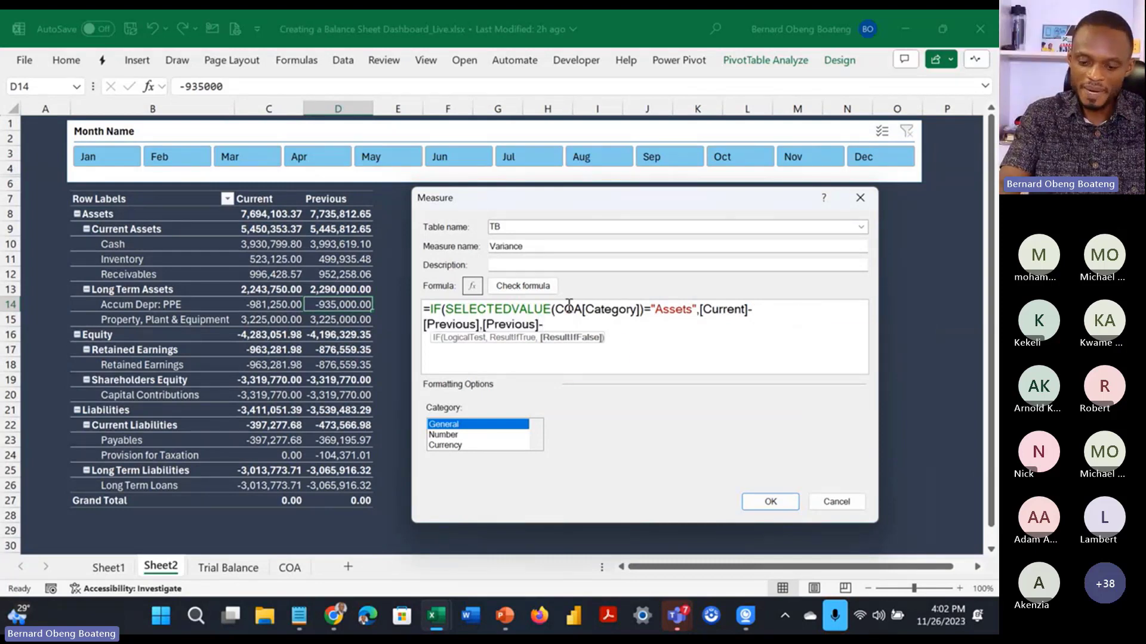
pyautogui.write('[')
pyautogui.press('Tab')
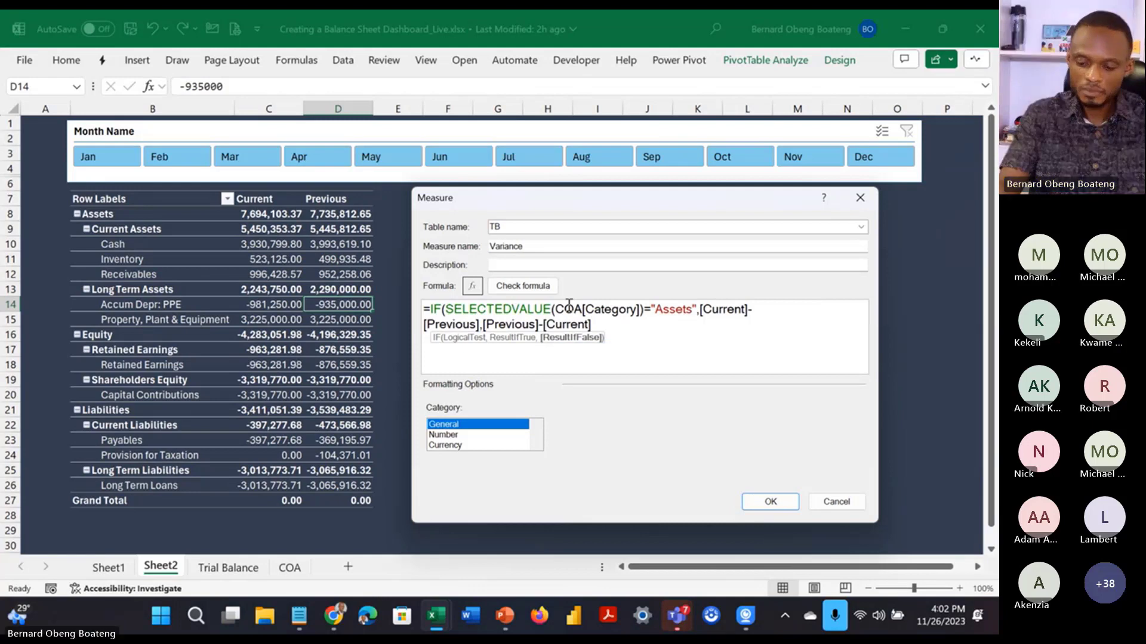
pyautogui.write(')')
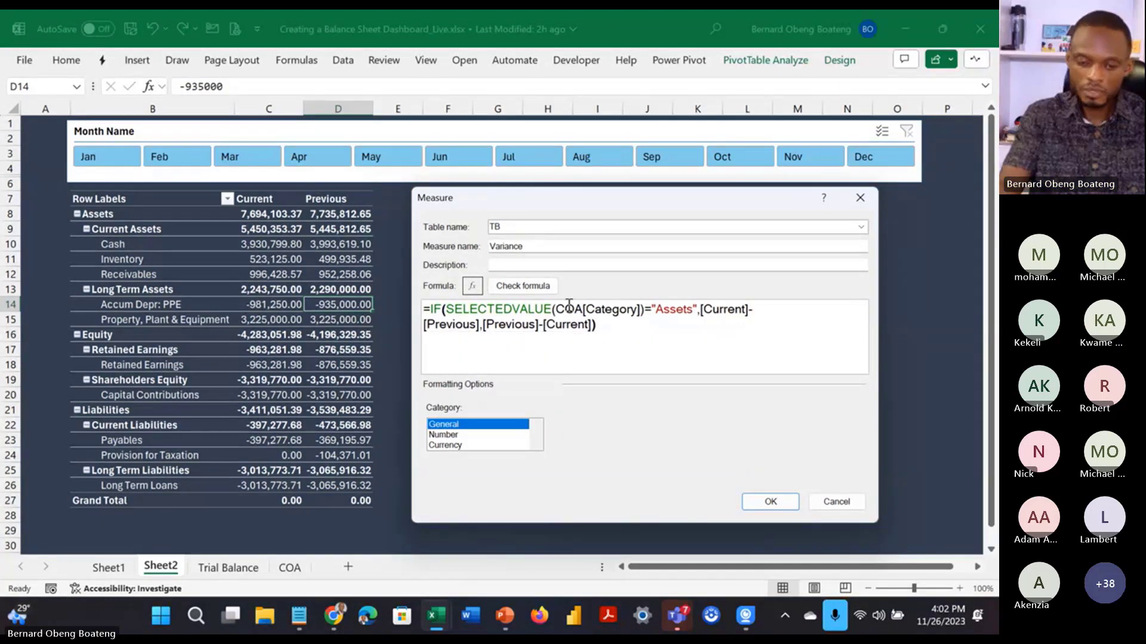
pyautogui.click(535, 287)
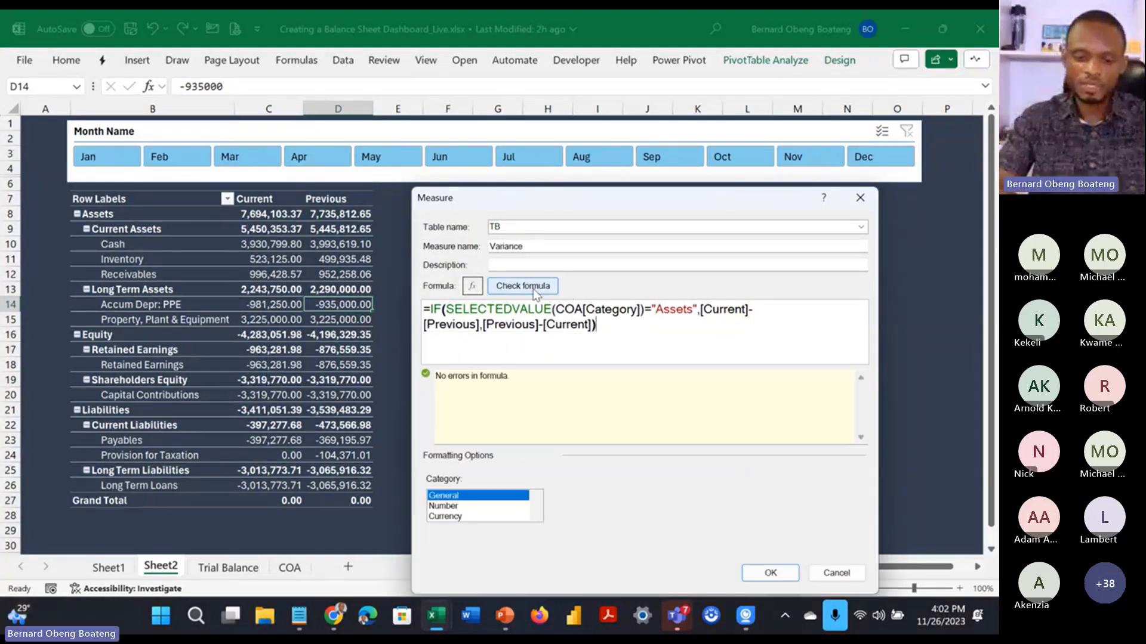
# Step: Save the Variance measure as a decimal number with a 1000 separator and fit column E to its values
pyautogui.click(462, 507)
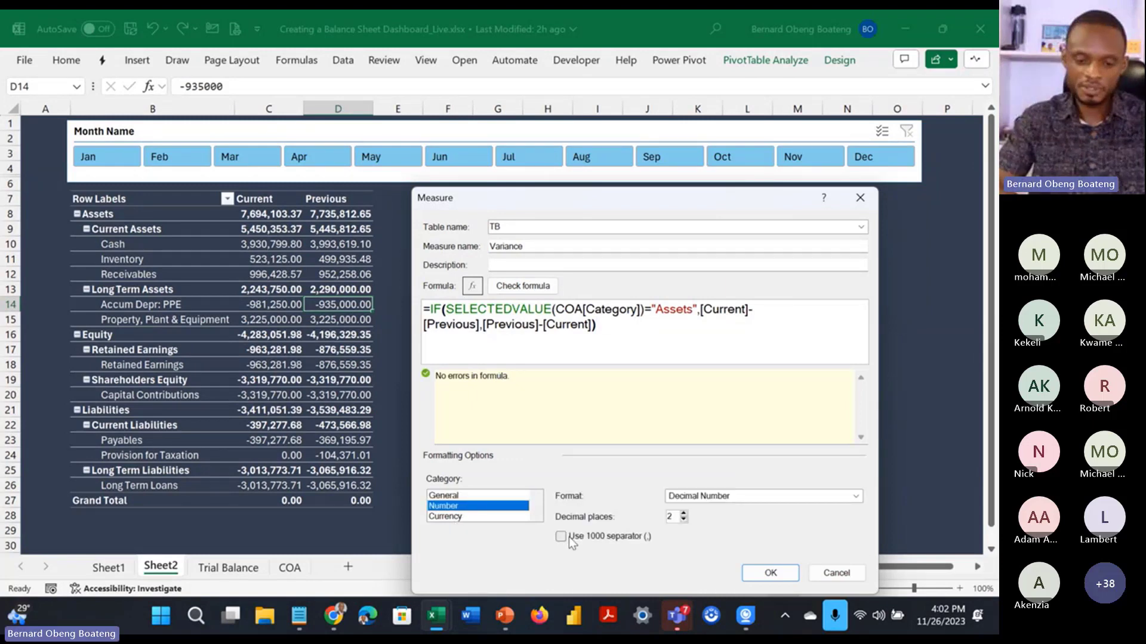
pyautogui.click(574, 539)
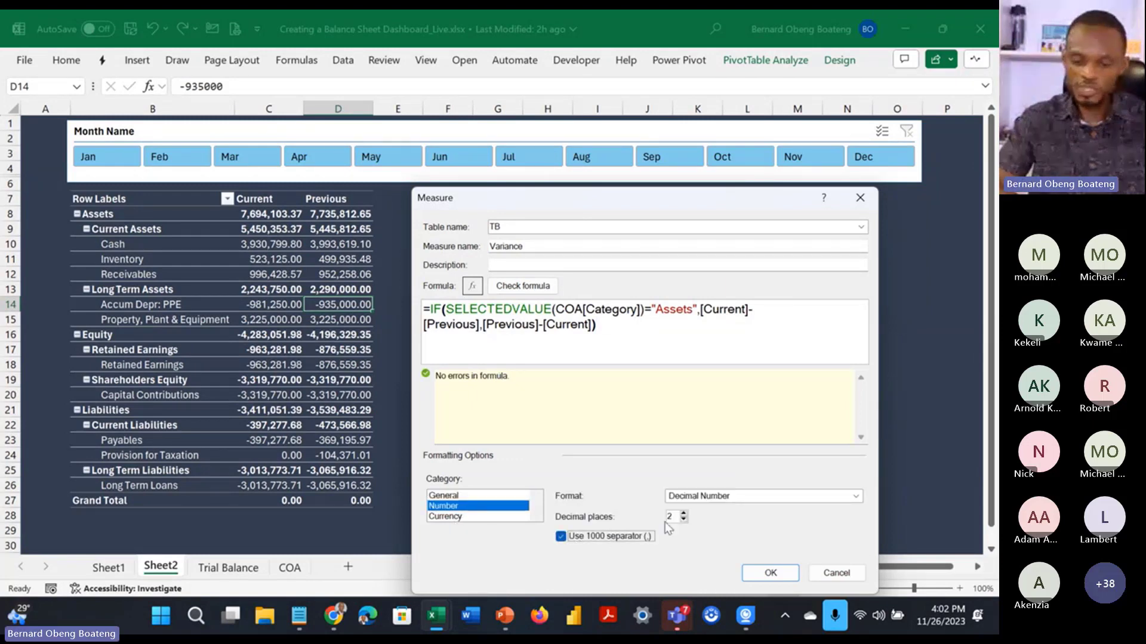
pyautogui.click(683, 520)
pyautogui.click(684, 520)
pyautogui.click(767, 572)
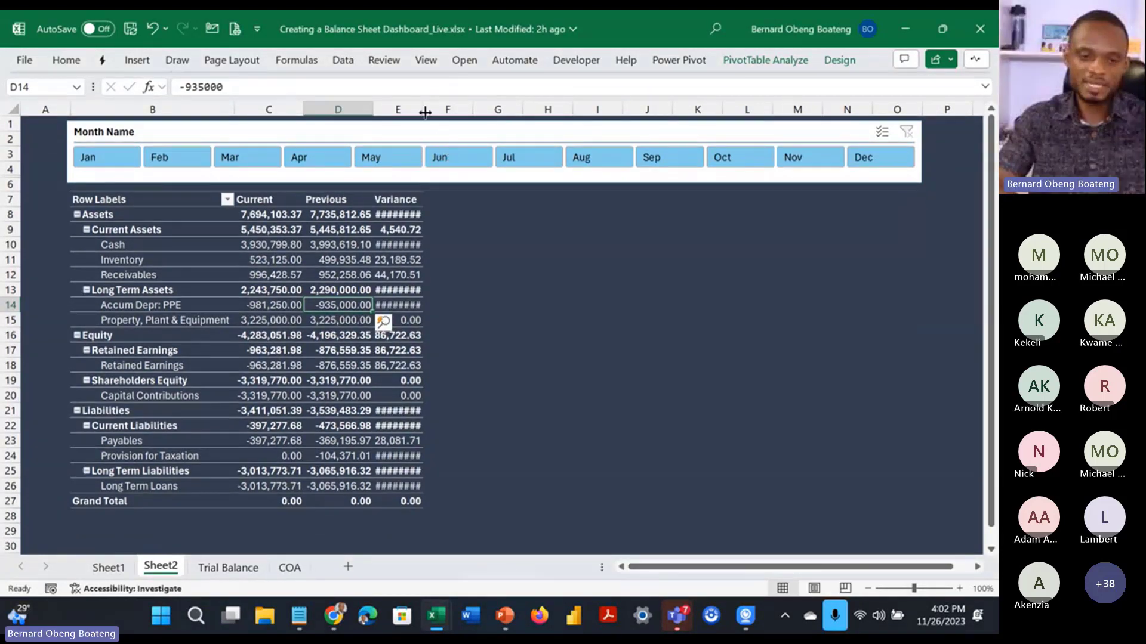
pyautogui.doubleClick(425, 112)
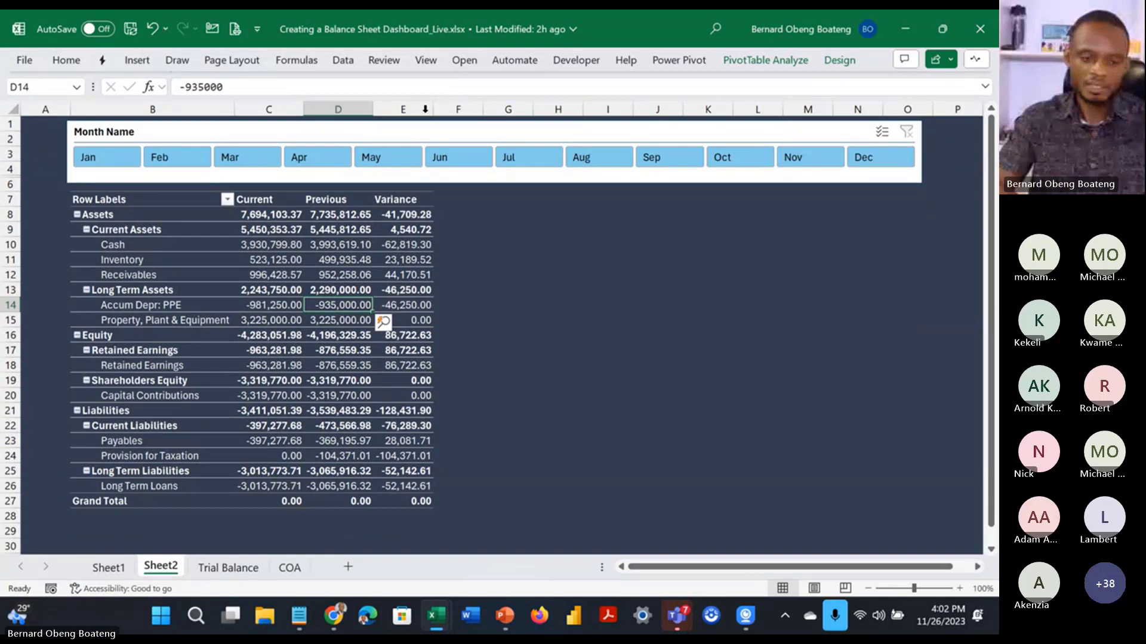
# Step: Compare the Variance column with the one in the practice workbook's dashboard and examine the bar column beside it, returning to the live workbook
pyautogui.click(420, 212)
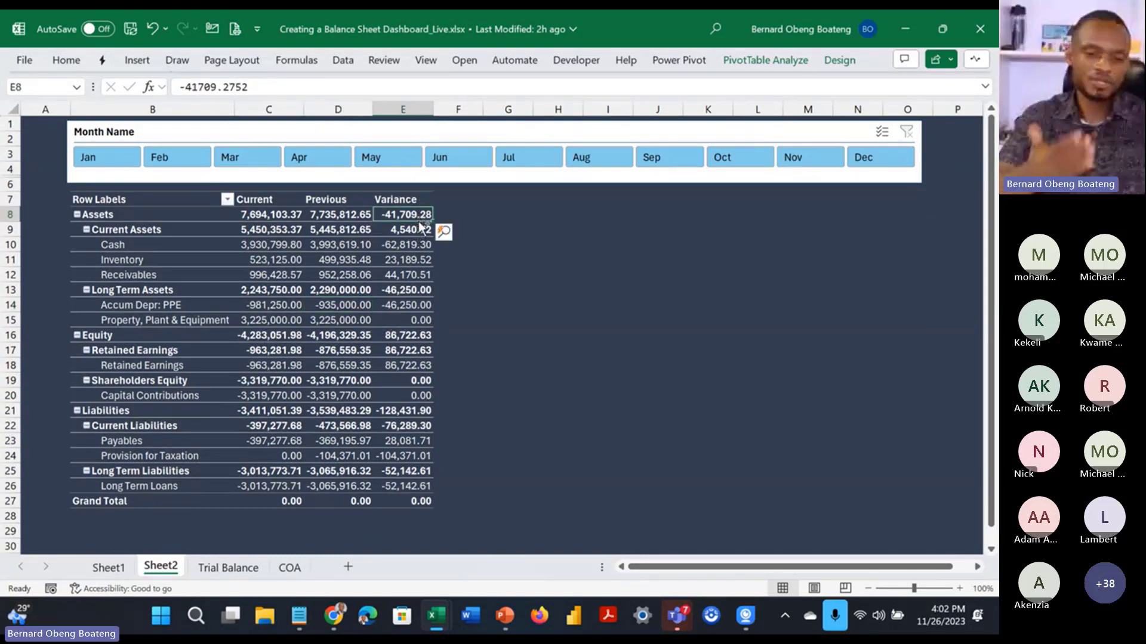
pyautogui.hotkey('alt', 'Tab')
pyautogui.click(341, 215)
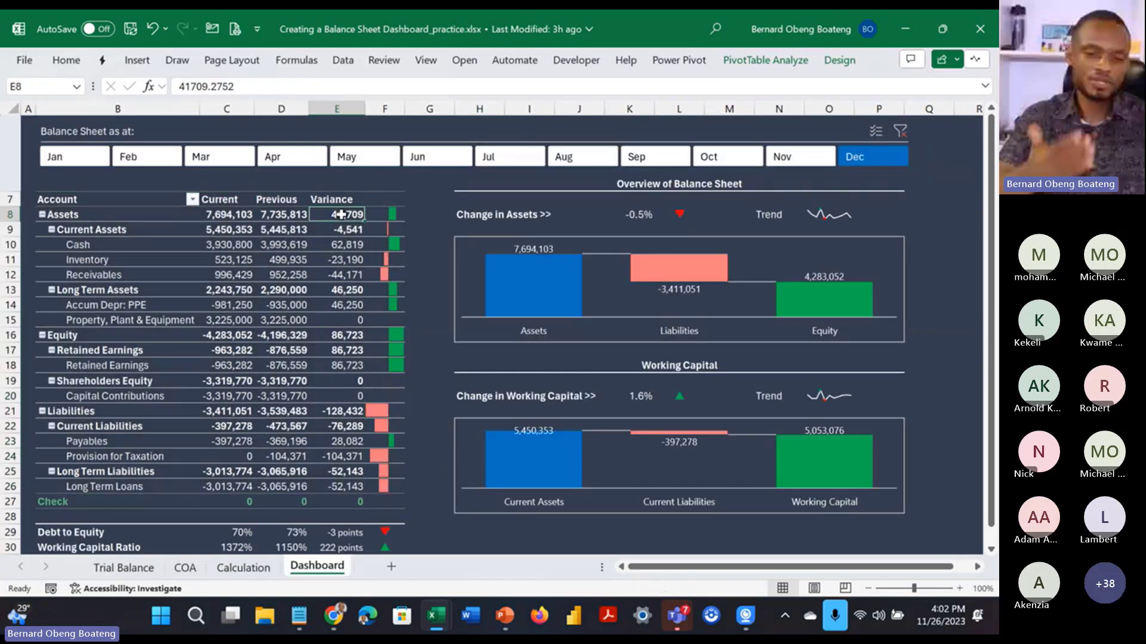
pyautogui.moveTo(341, 215); pyautogui.dragTo(346, 487)
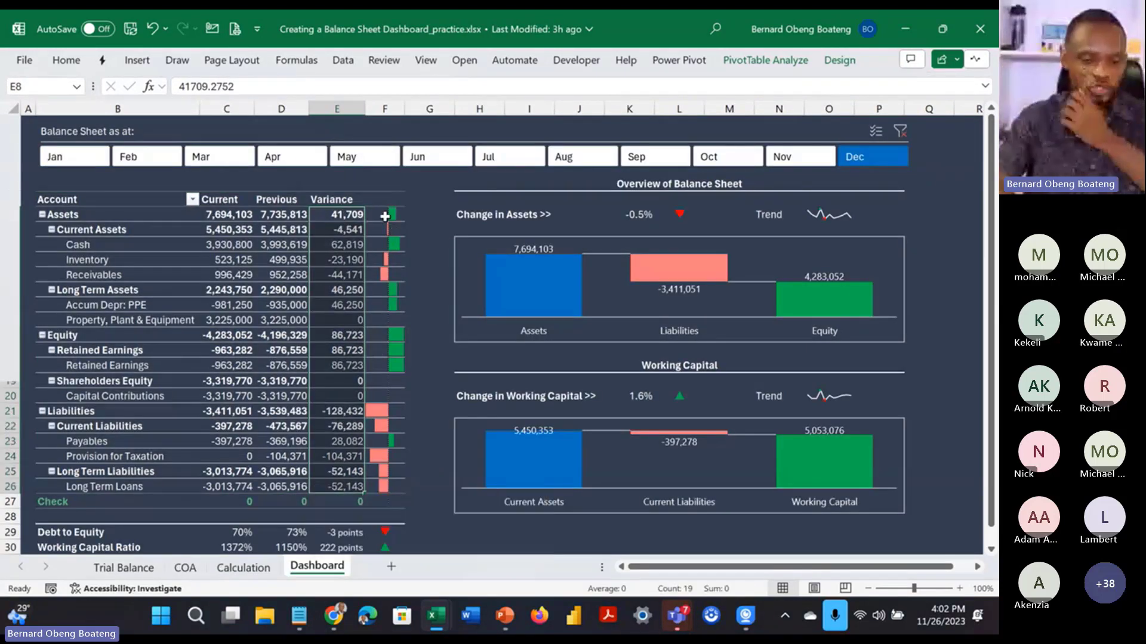
pyautogui.moveTo(385, 216); pyautogui.dragTo(380, 487)
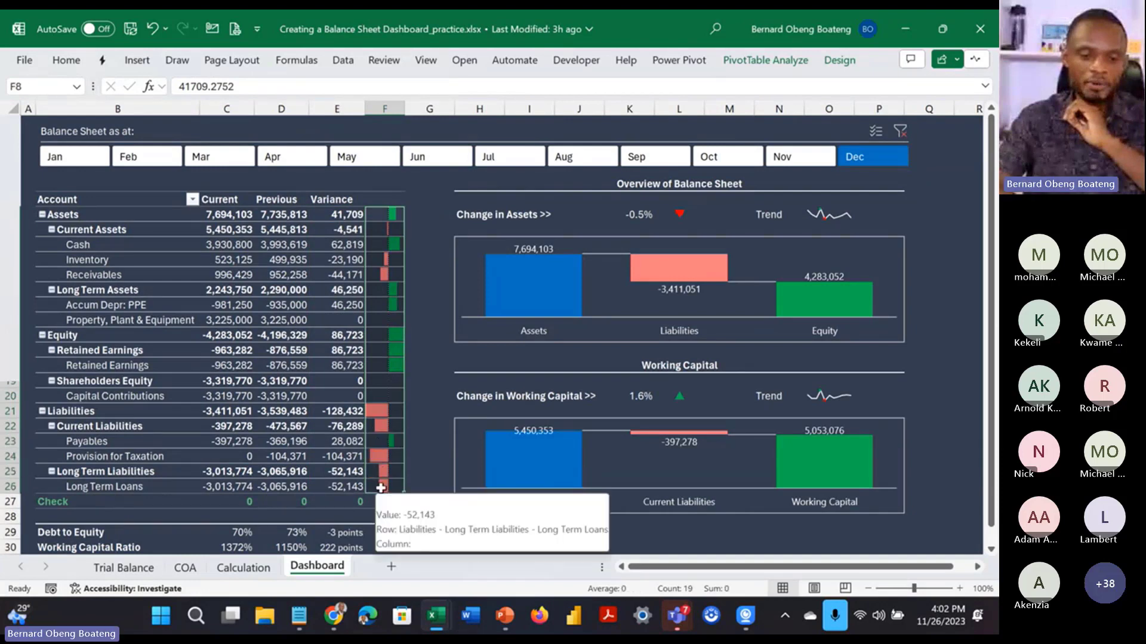
pyautogui.hotkey('alt', 'Tab')
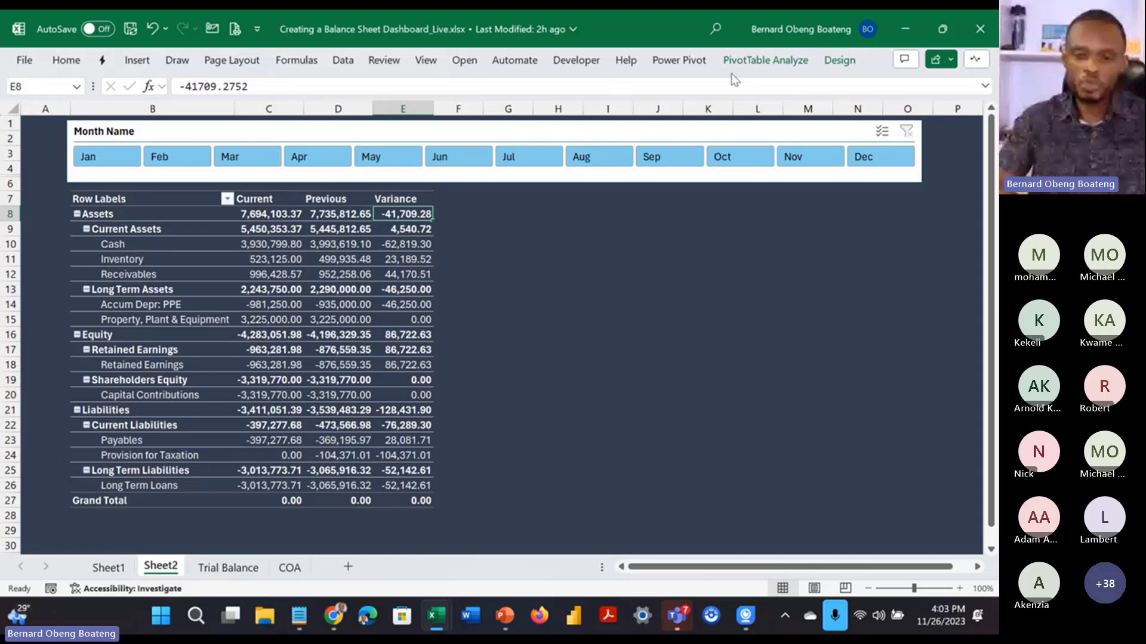
# Step: Add the TB table's Variance measure to the PivotTable values a second time, fit column F to it and select that column's cells
pyautogui.click(764, 65)
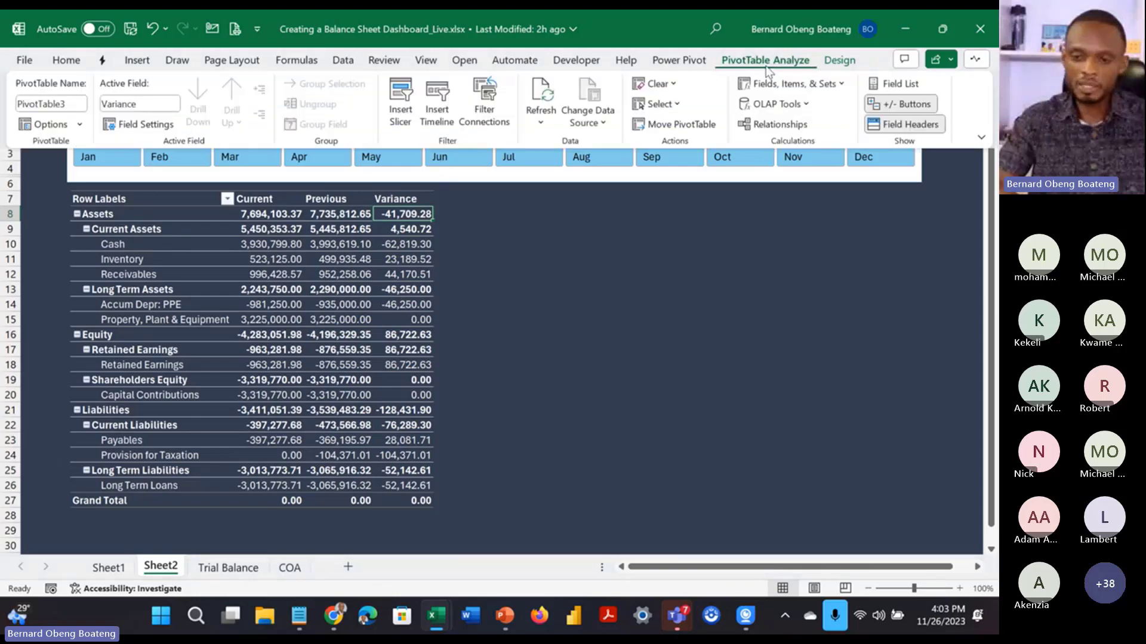
pyautogui.click(893, 84)
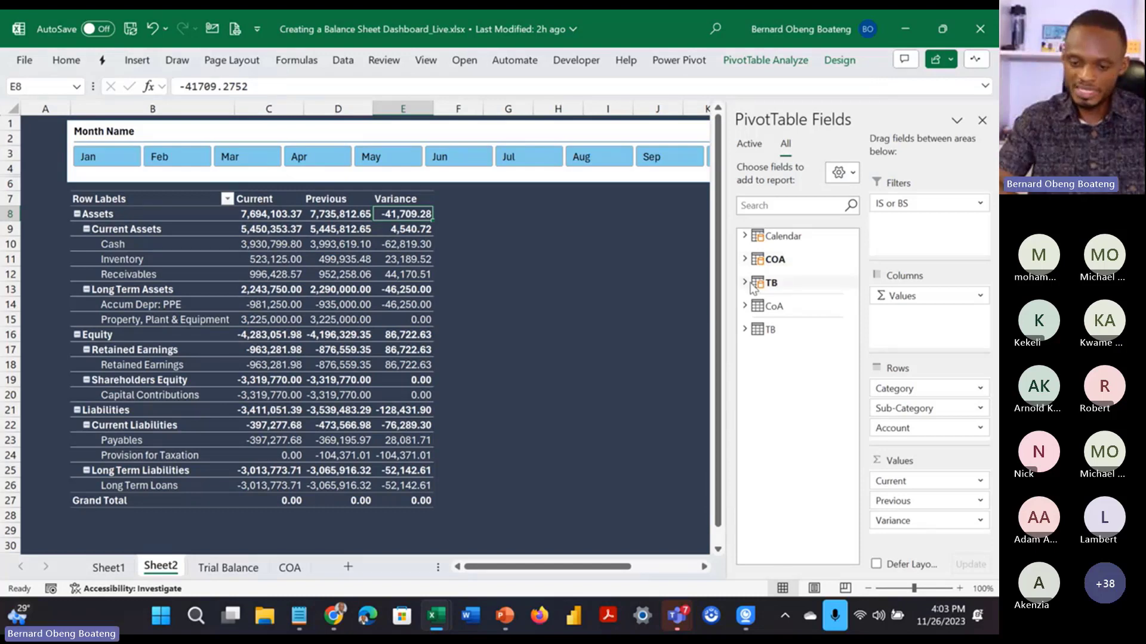
pyautogui.click(771, 282)
pyautogui.moveTo(805, 414)
pyautogui.mouseDown()
pyautogui.moveTo(862, 450)
pyautogui.moveTo(929, 533)
pyautogui.mouseUp()
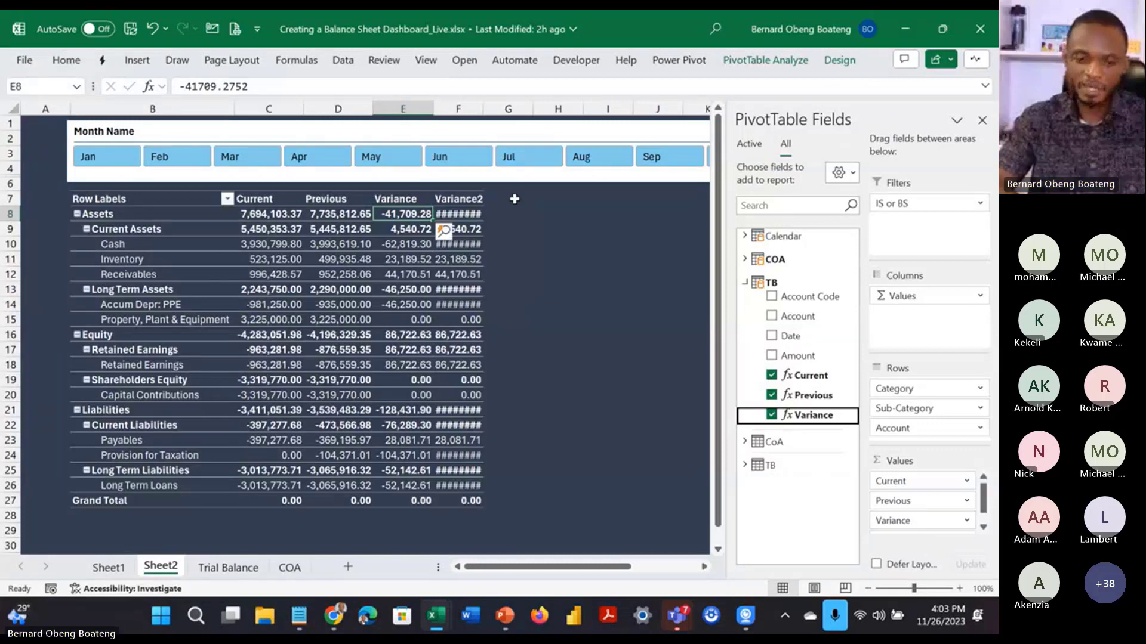
pyautogui.doubleClick(483, 109)
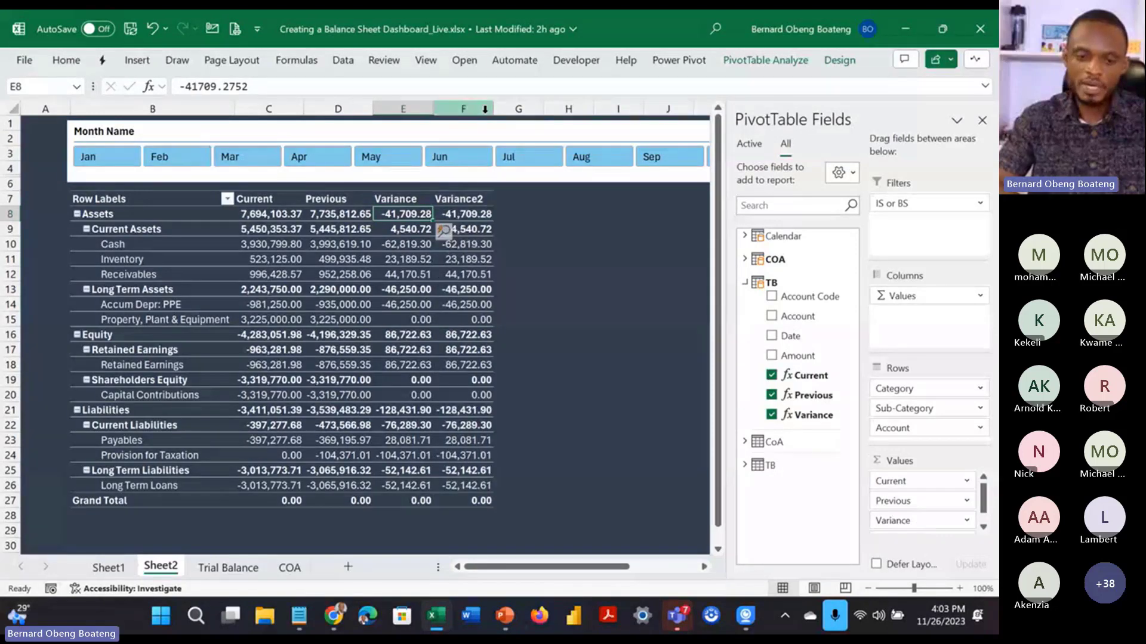
pyautogui.click(476, 190)
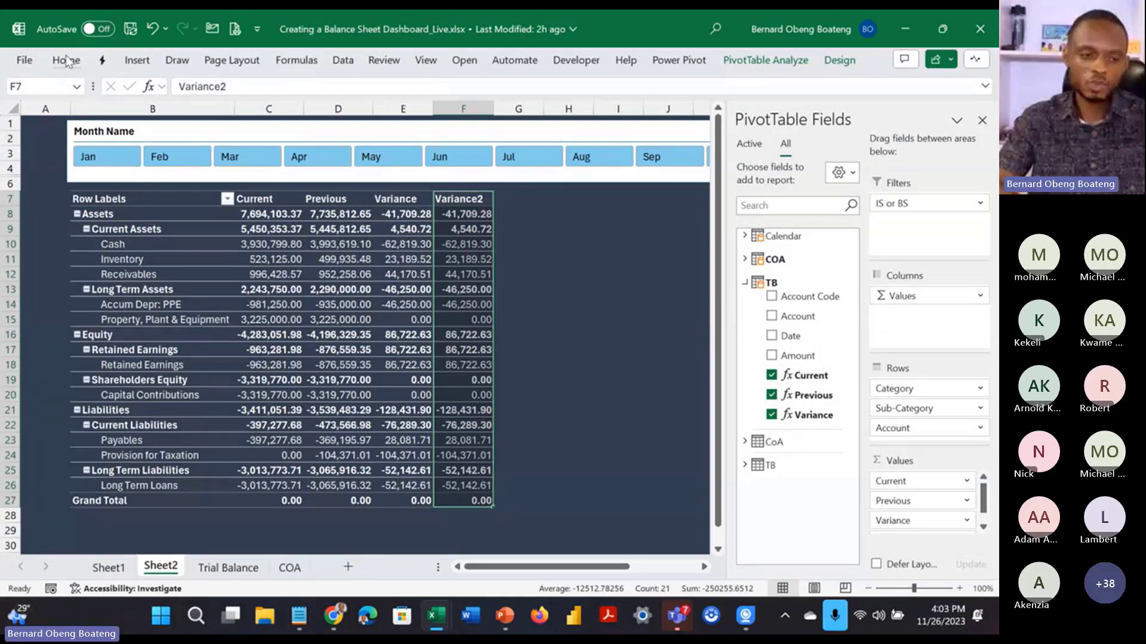
# Step: Start a new conditional formatting rule for the second Variance column's cells, using the Data Bar format style
pyautogui.click(67, 61)
pyautogui.click(573, 84)
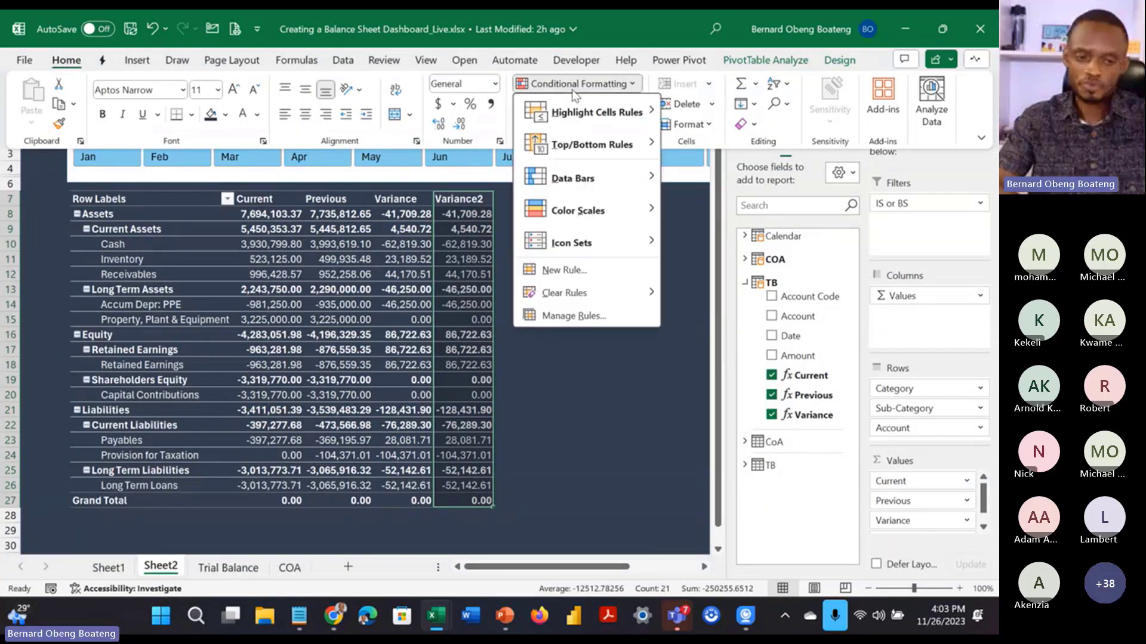
pyautogui.click(566, 270)
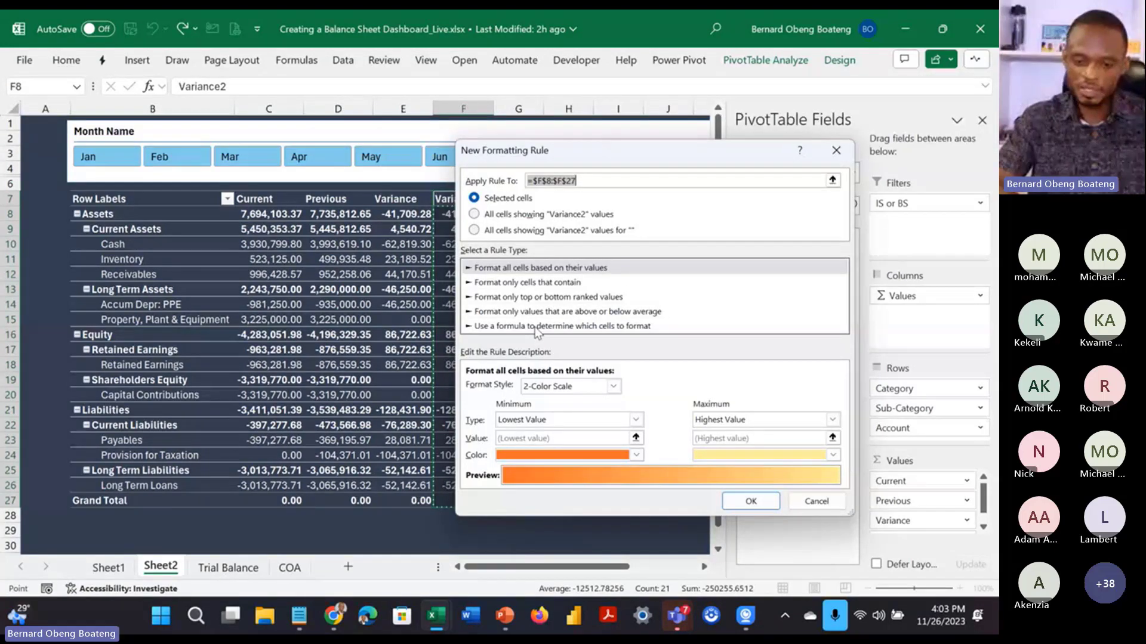
pyautogui.click(598, 385)
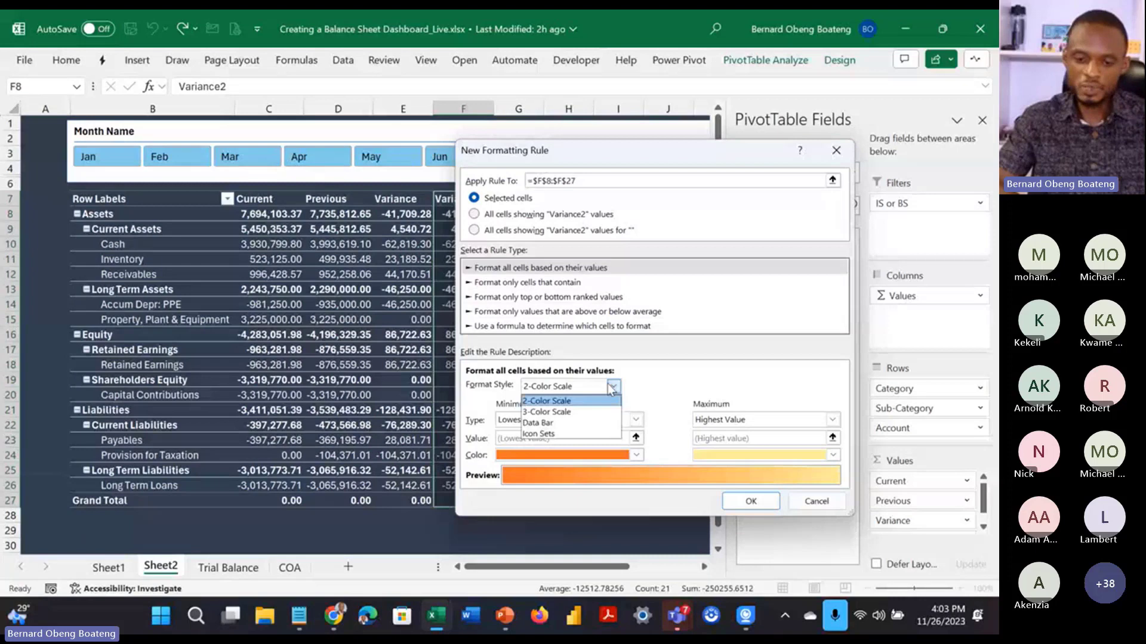
pyautogui.click(561, 423)
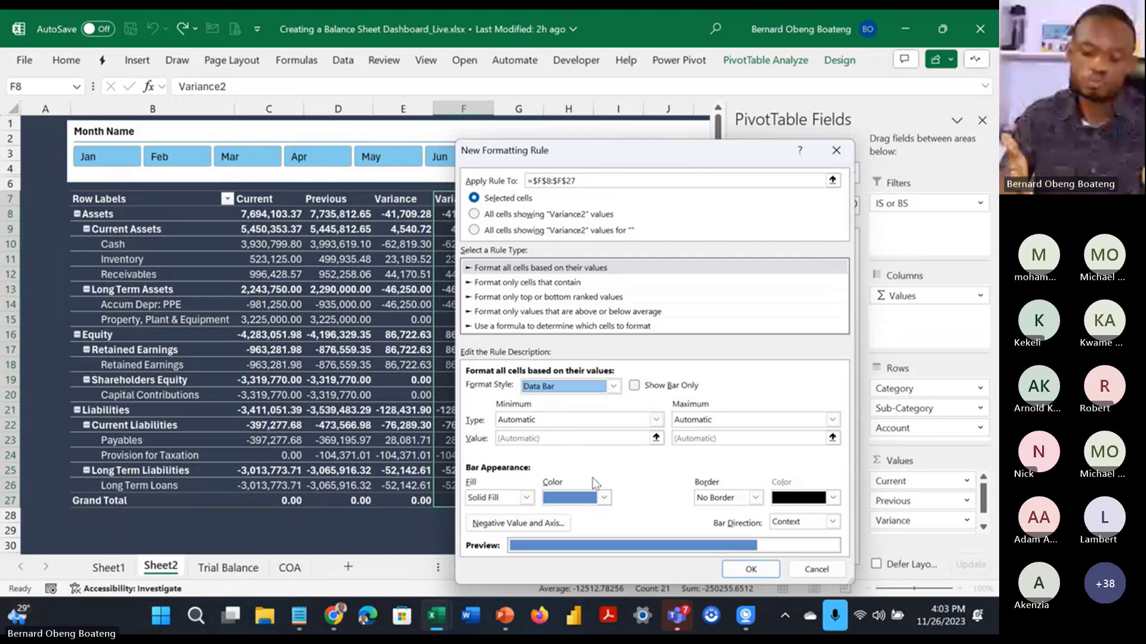
# Step: Make the data bars green and bar-only, keep red as the negative fill colour, and apply the rule
pyautogui.click(604, 499)
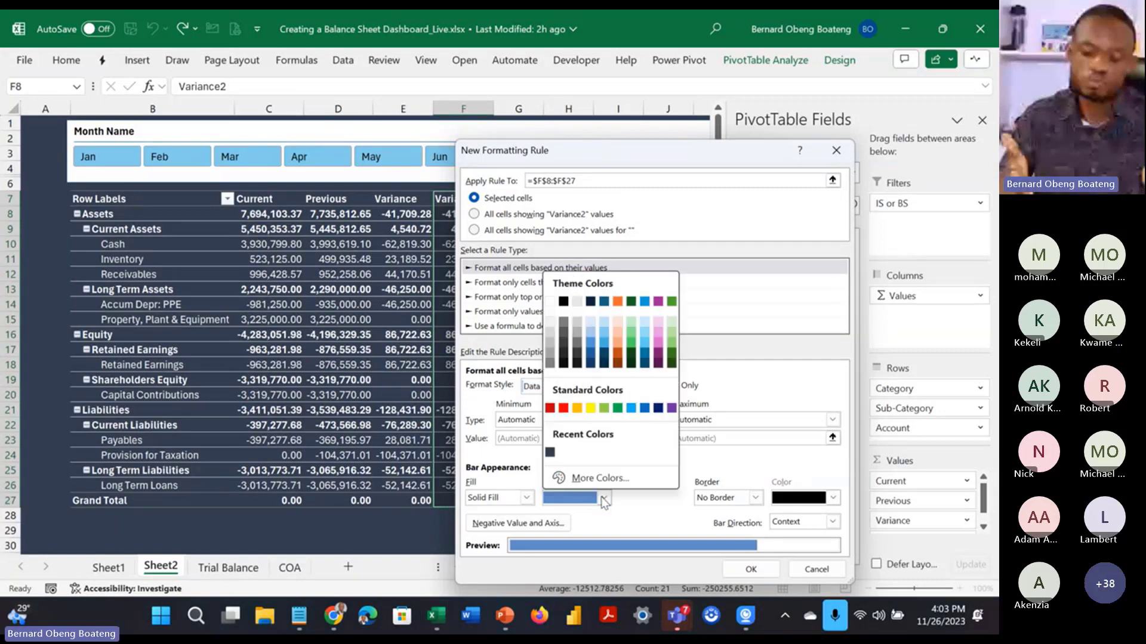
pyautogui.click(616, 408)
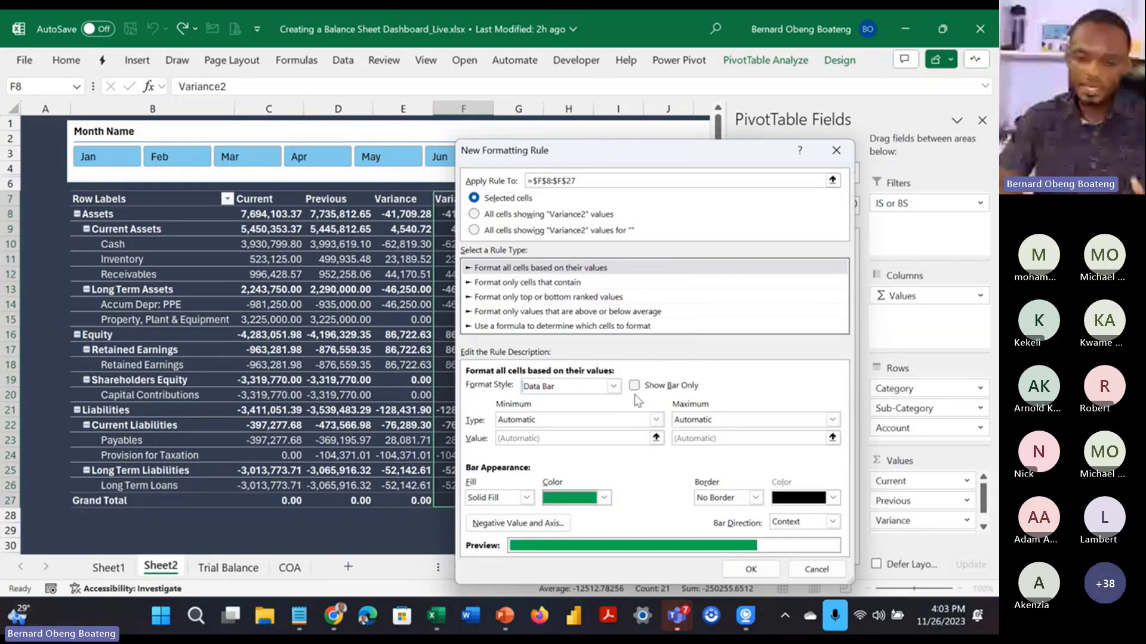
pyautogui.click(637, 391)
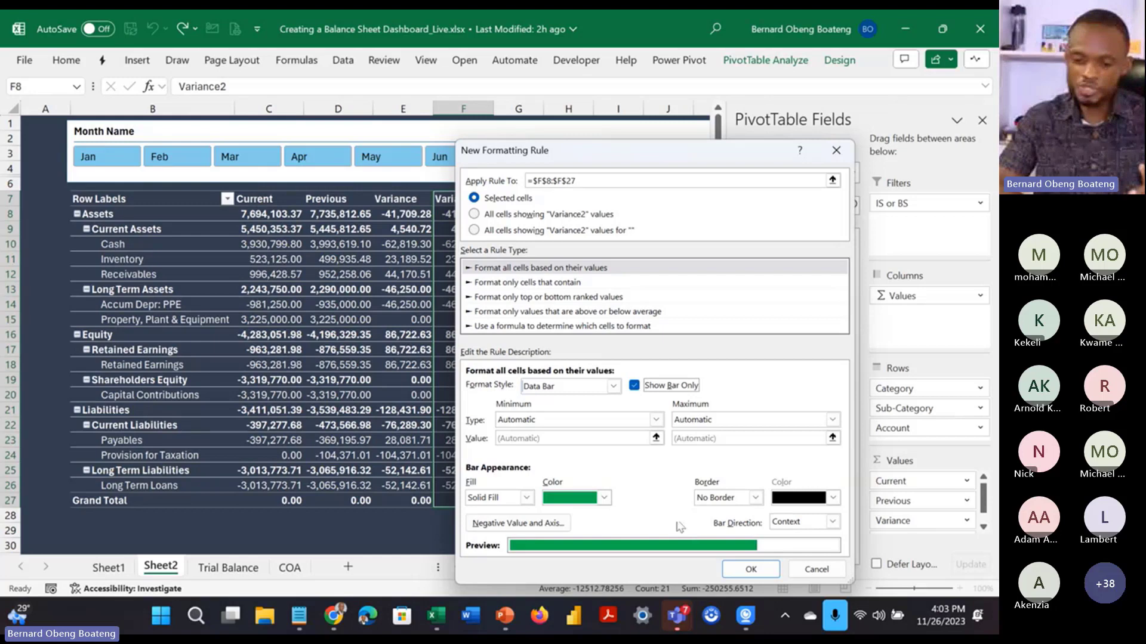
pyautogui.click(547, 524)
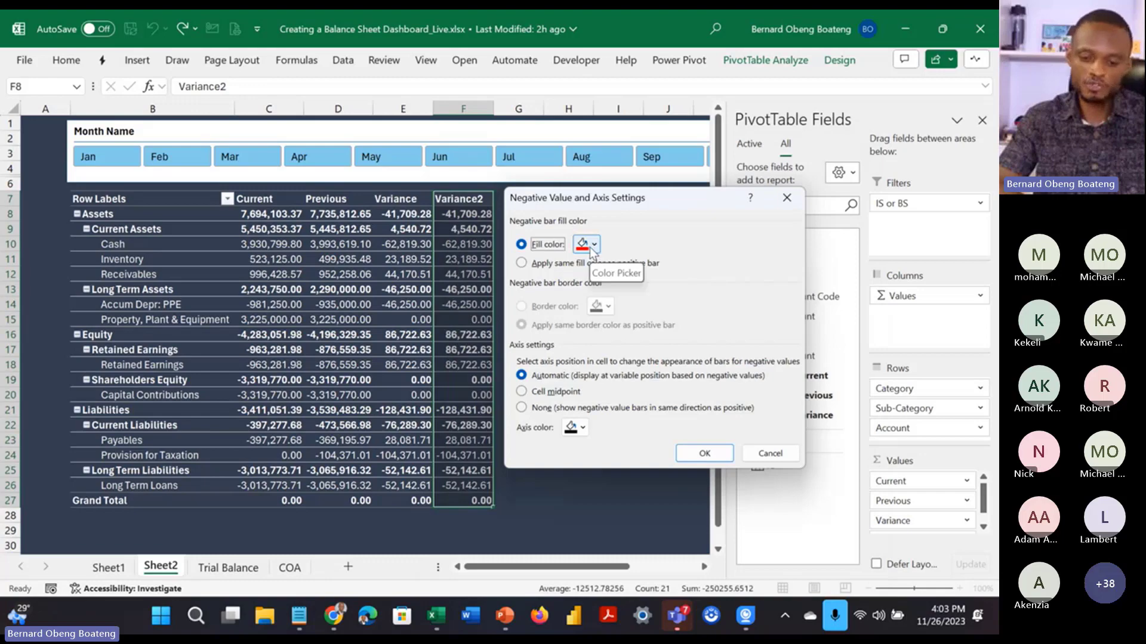
pyautogui.click(695, 460)
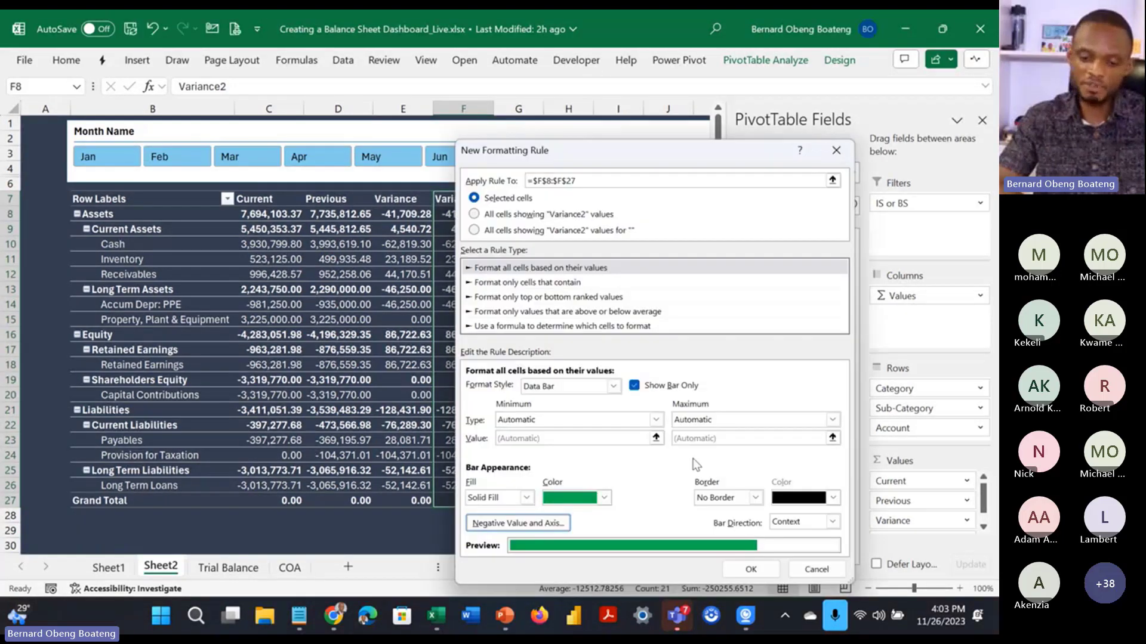
pyautogui.click(742, 565)
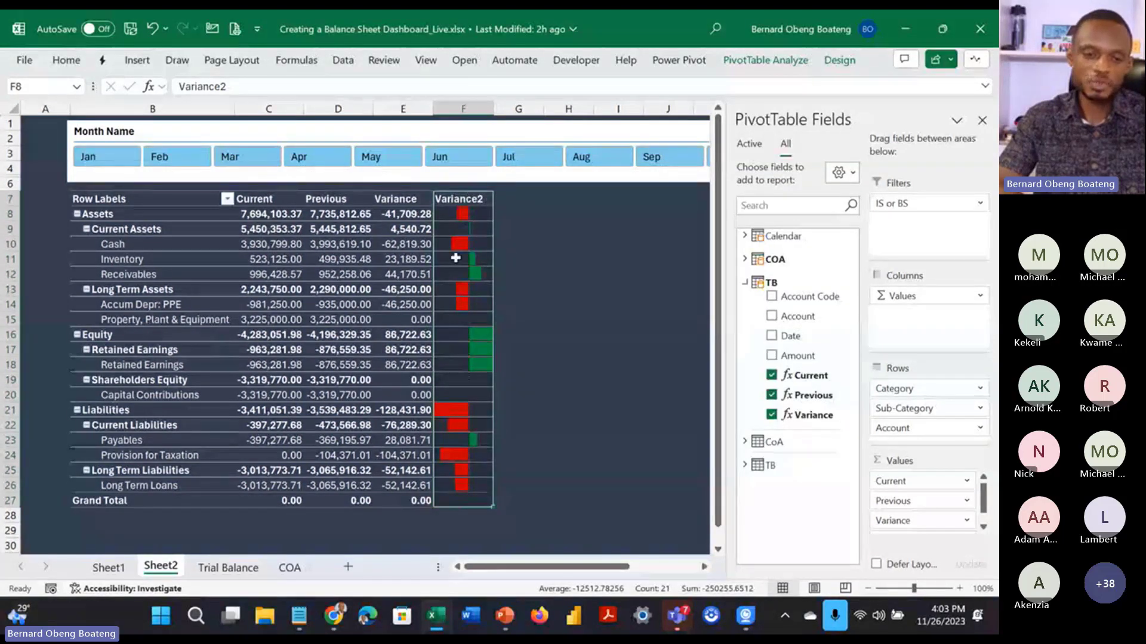
pyautogui.moveTo(455, 257)
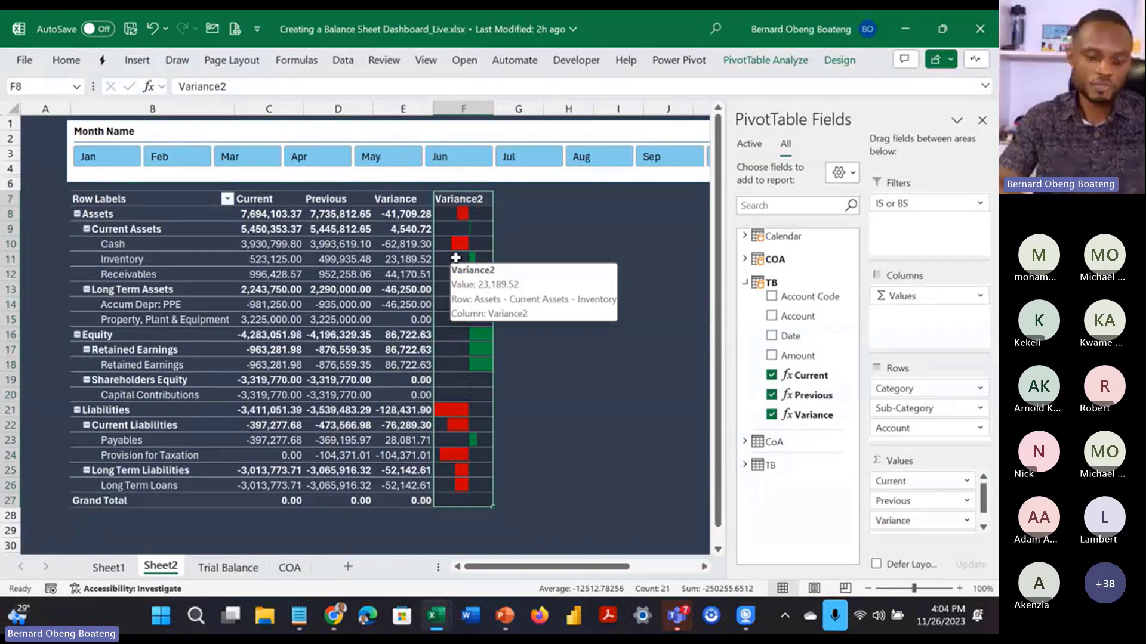
# Step: Close the PivotTable field list and rename the Row Labels header as Accounts
pyautogui.click(981, 122)
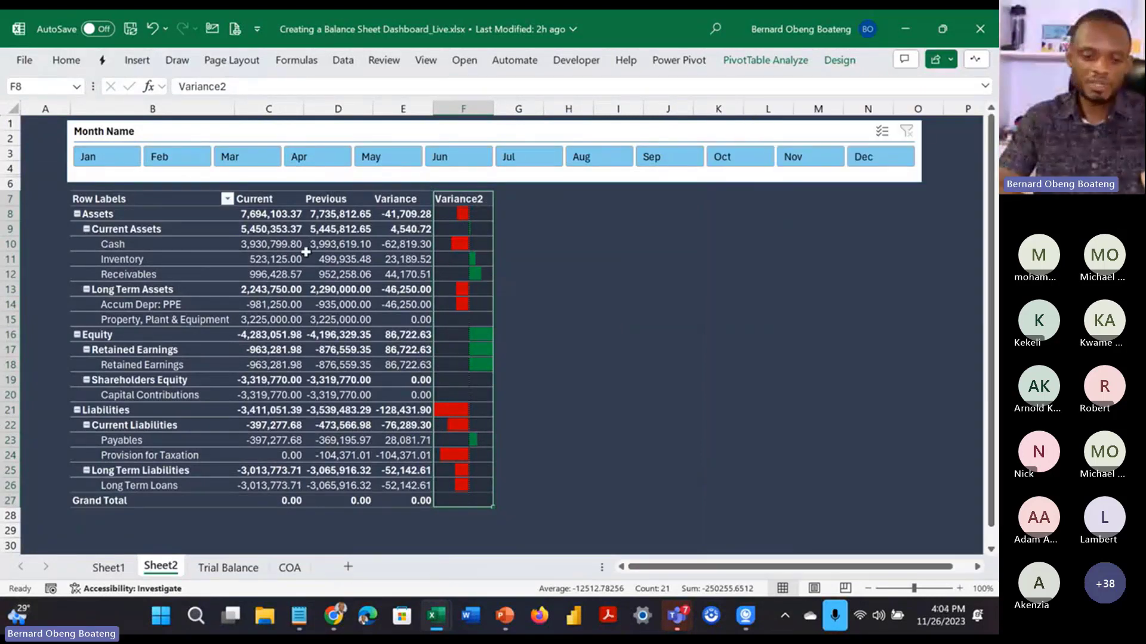
pyautogui.click(155, 199)
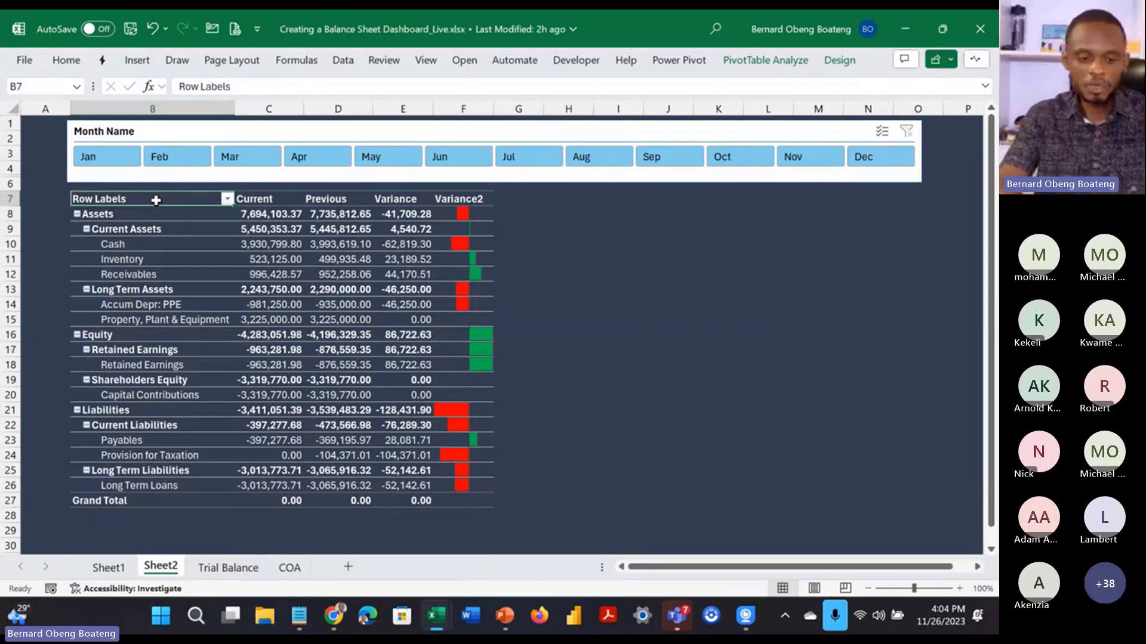
pyautogui.write('Accounts')
pyautogui.press('Return')
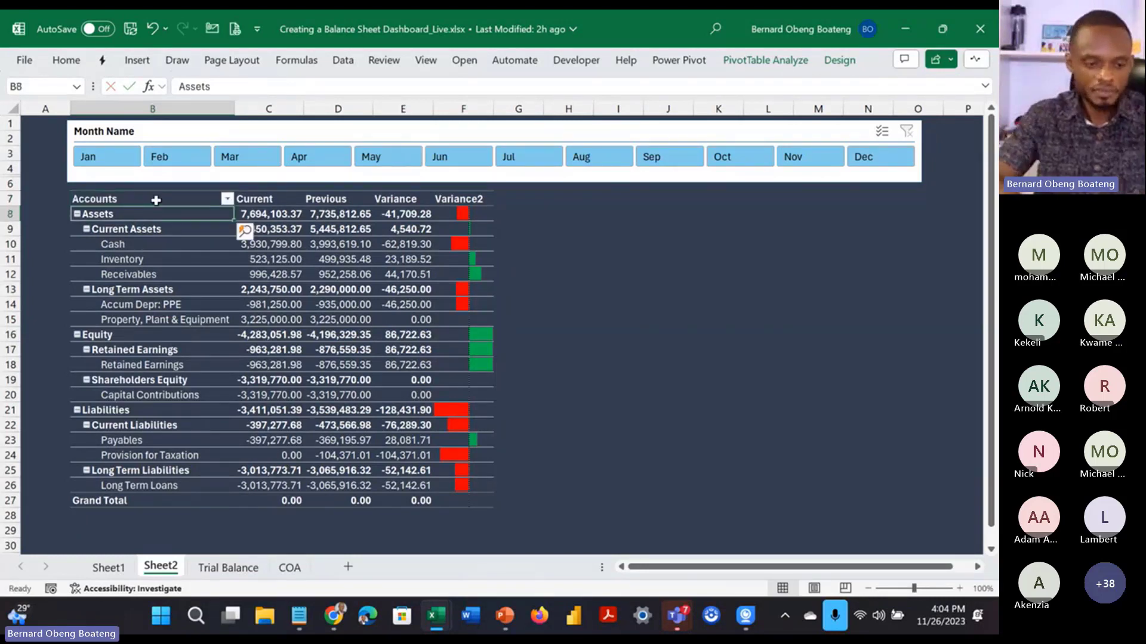
# Step: Blank out the header of the data bar column in cell F7
pyautogui.click(456, 203)
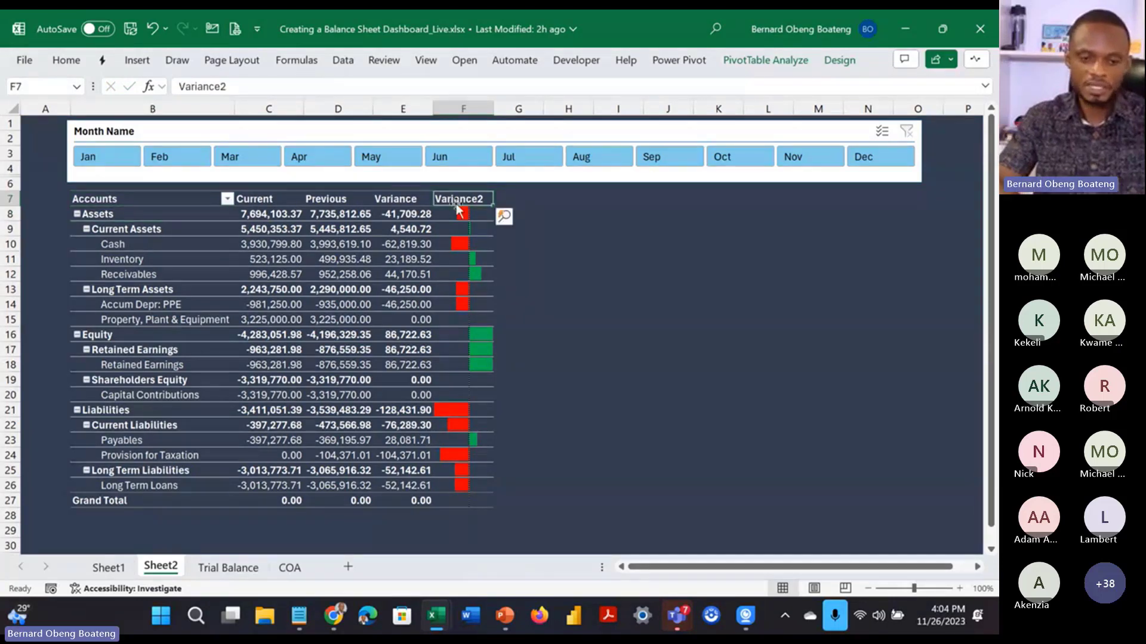
pyautogui.press('Delete')
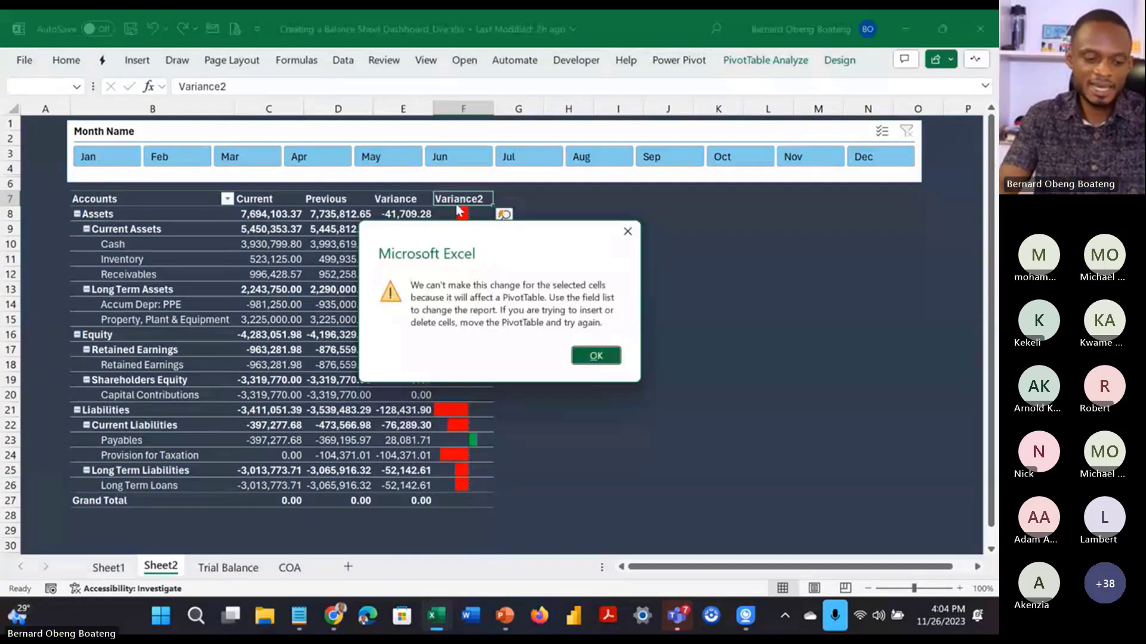
pyautogui.press('Return')
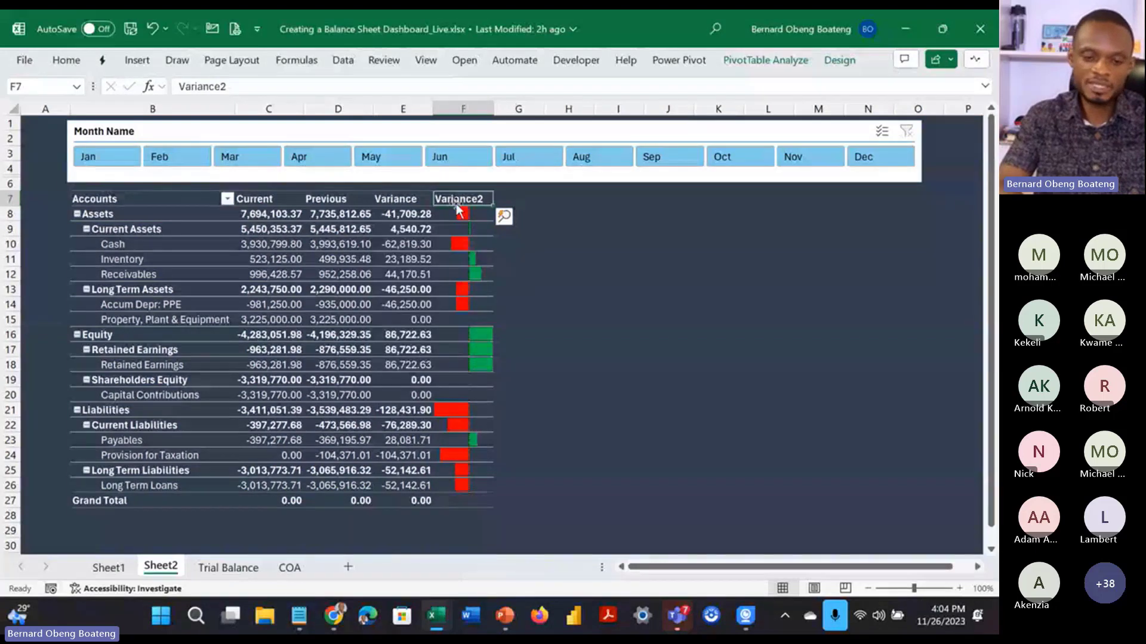
pyautogui.press('BackSpace')
pyautogui.press('Return')
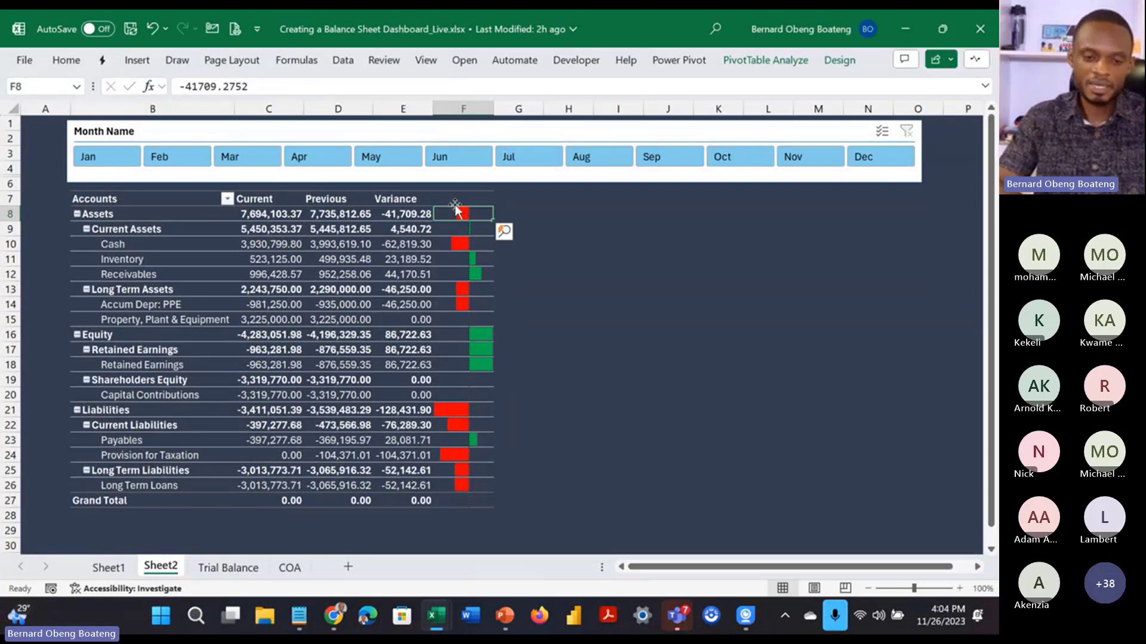
# Step: Rename the PivotTable's Grand Total label as Check
pyautogui.click(109, 500)
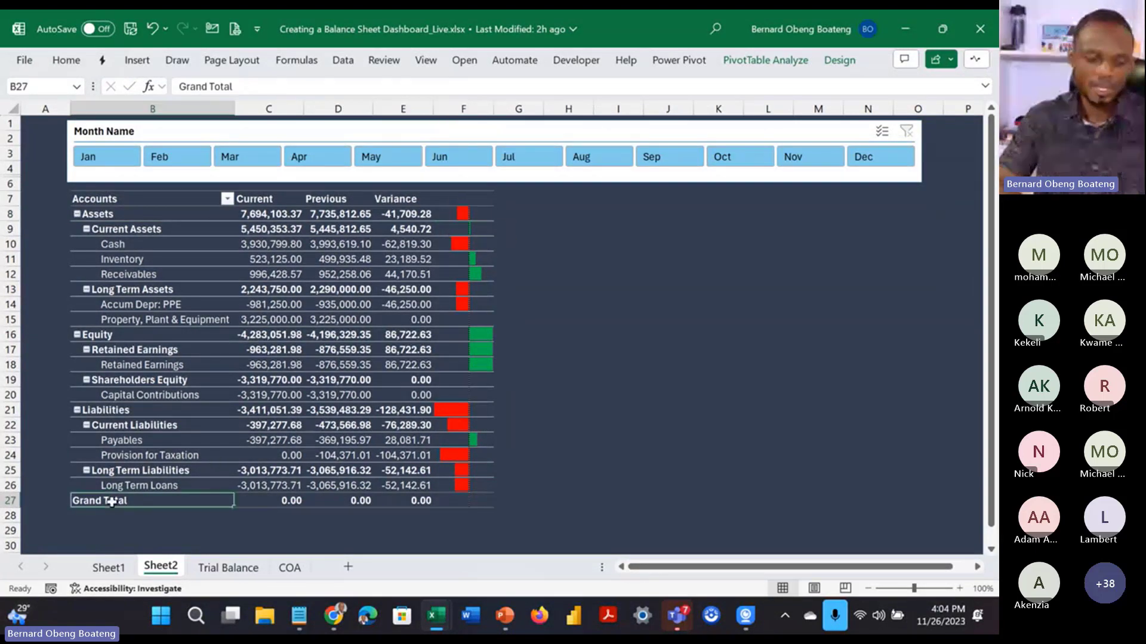
pyautogui.keyDown('shift'); pyautogui.click(101, 491); pyautogui.keyUp('shift')
pyautogui.write('Che')
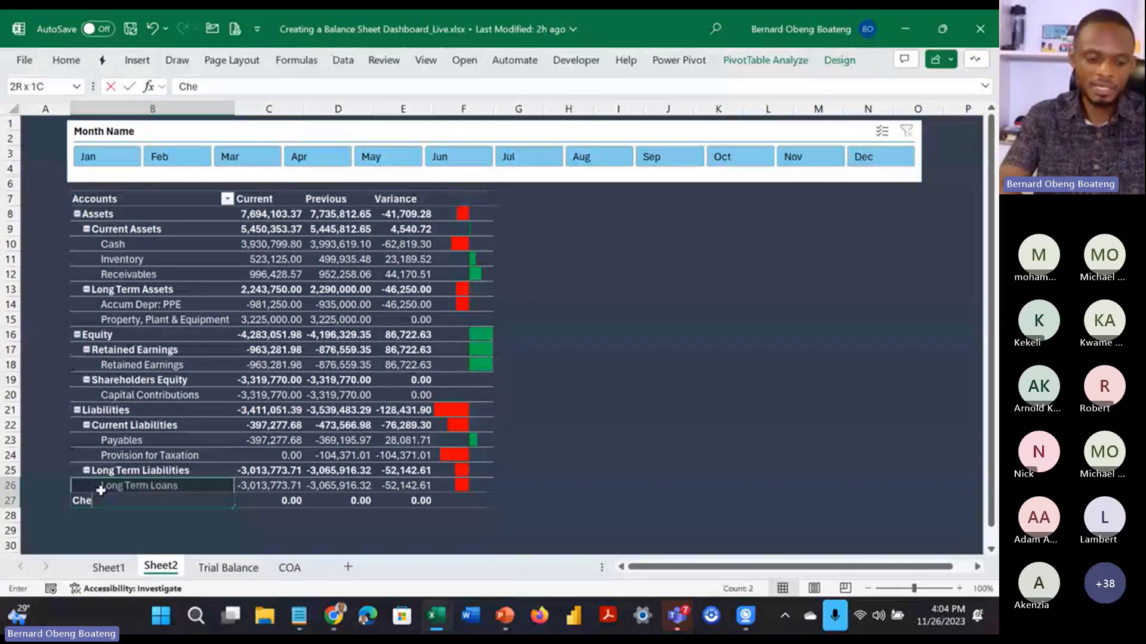
pyautogui.write('ck')
pyautogui.press('Return')
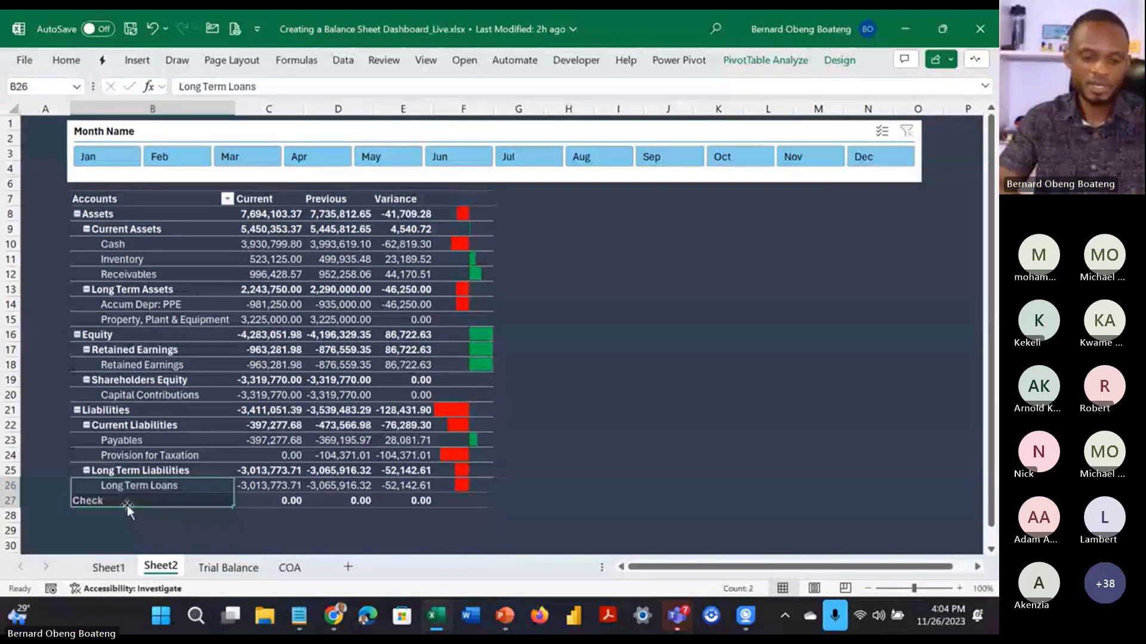
pyautogui.click(175, 495)
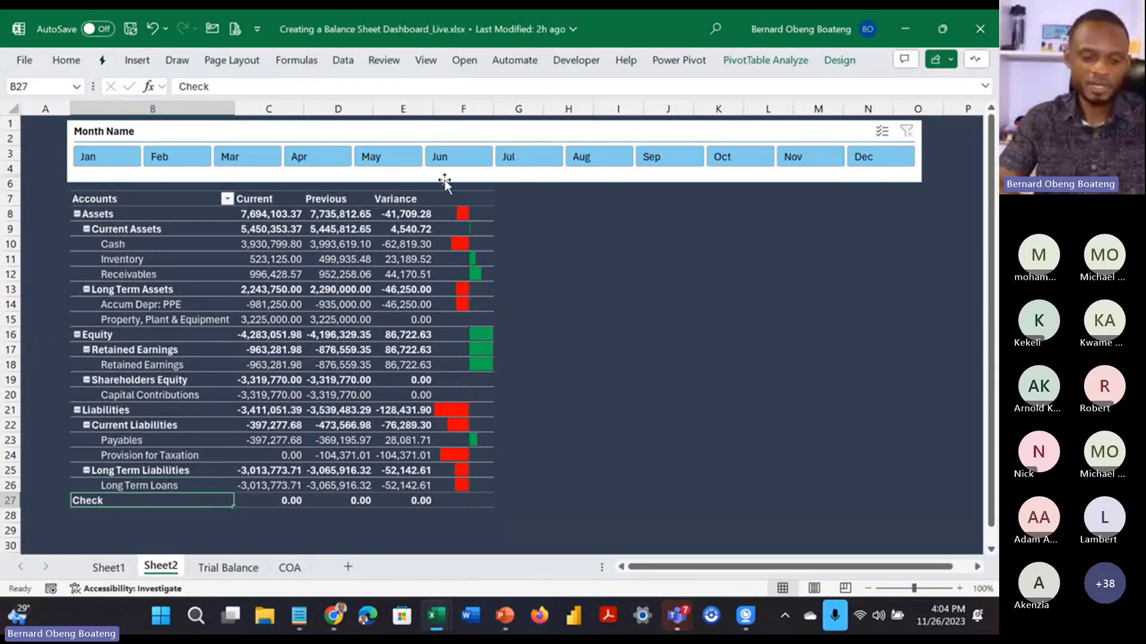
# Step: Test the month slicer with Jul, Aug, Sep and Oct, and leave the PivotTable filtered to Nov
pyautogui.click(517, 159)
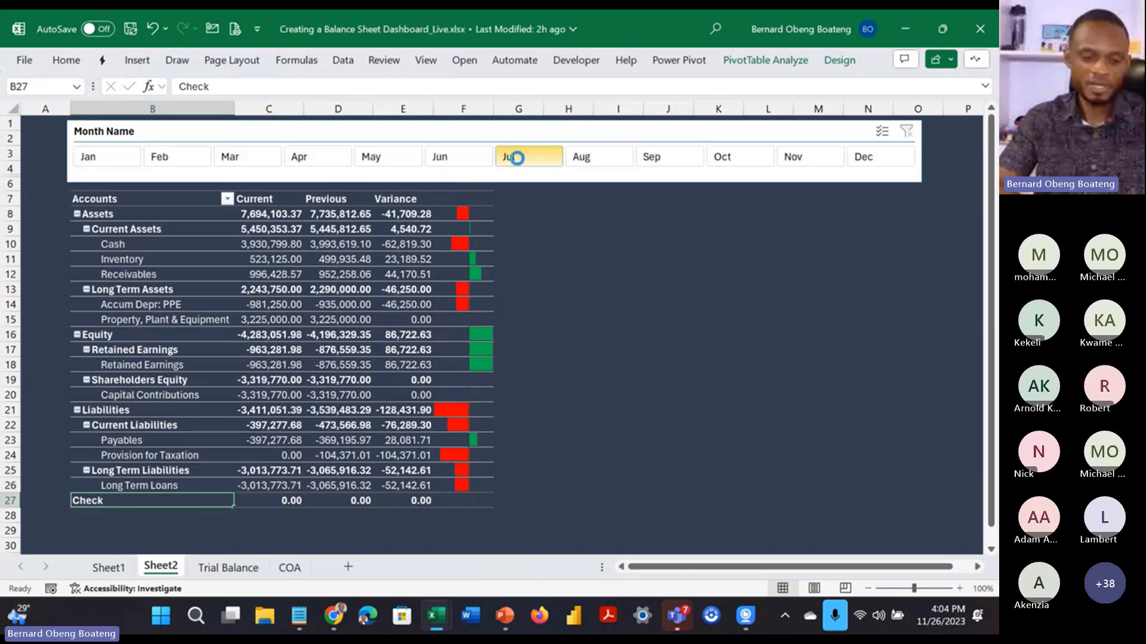
pyautogui.click(582, 156)
pyautogui.click(644, 158)
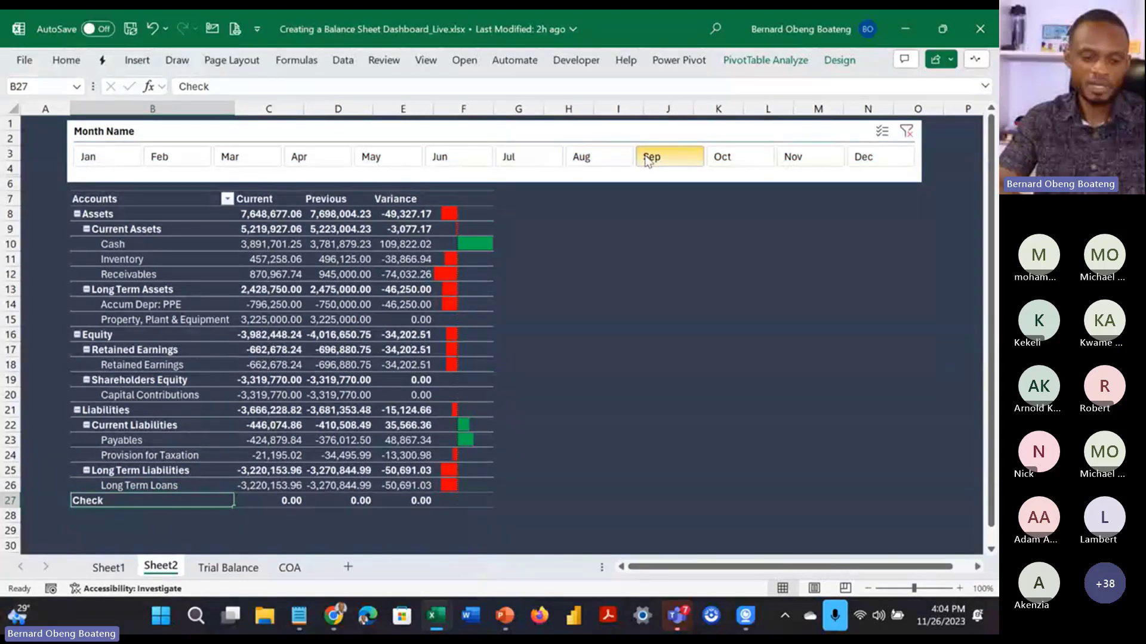
pyautogui.click(725, 157)
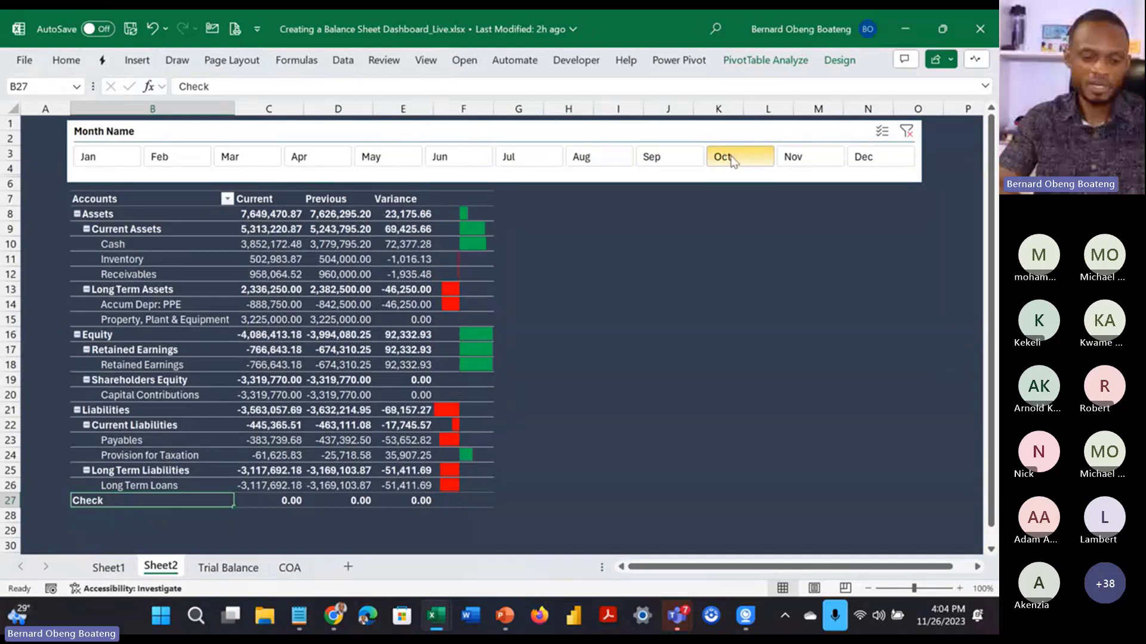
pyautogui.click(792, 156)
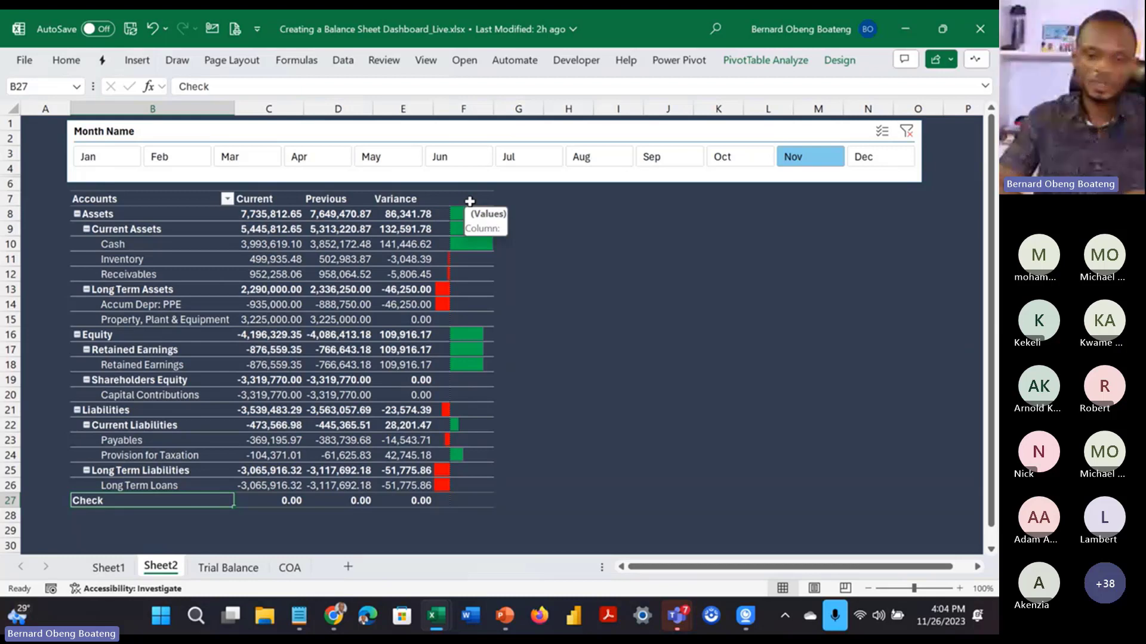
pyautogui.click(517, 219)
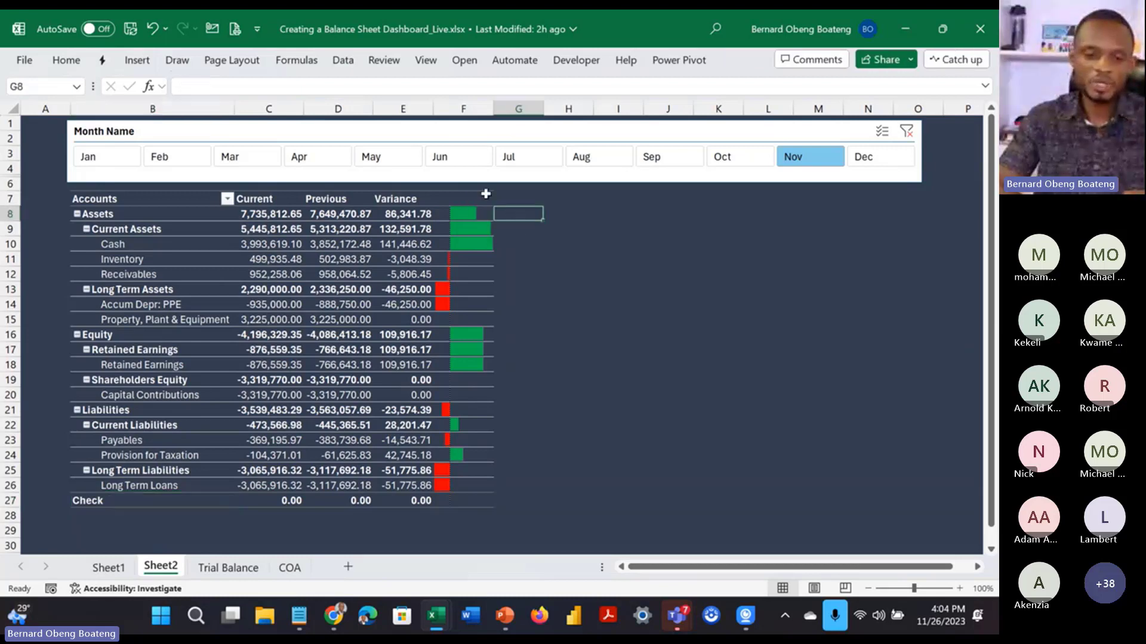
# Step: Duplicate the month slicer's current light blue style and name the copy Finex
pyautogui.click(405, 135)
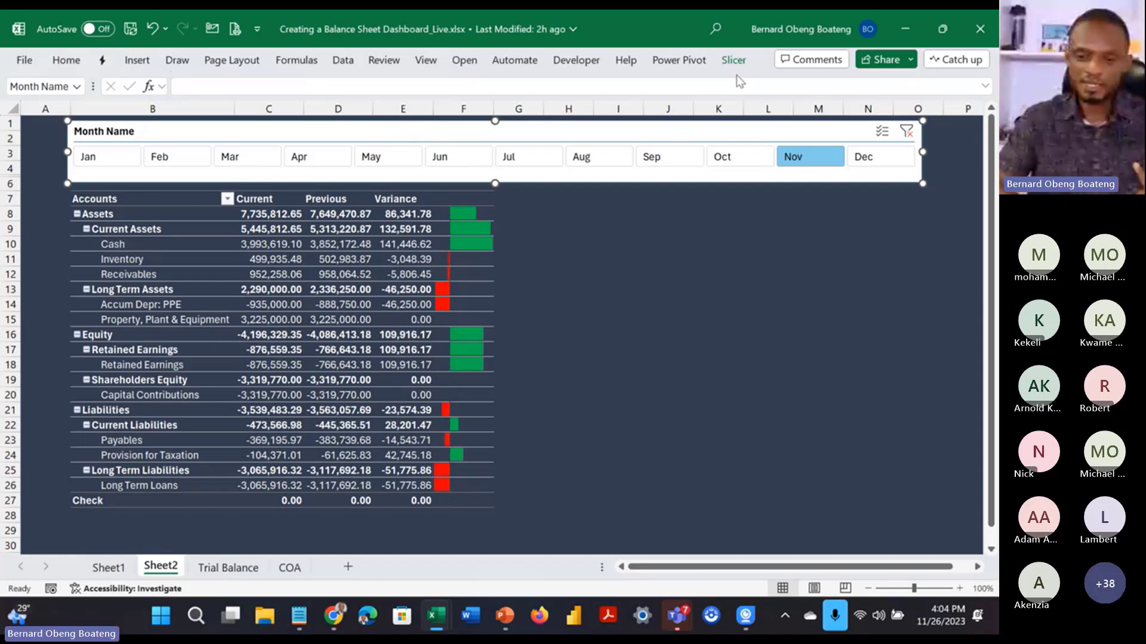
pyautogui.click(750, 65)
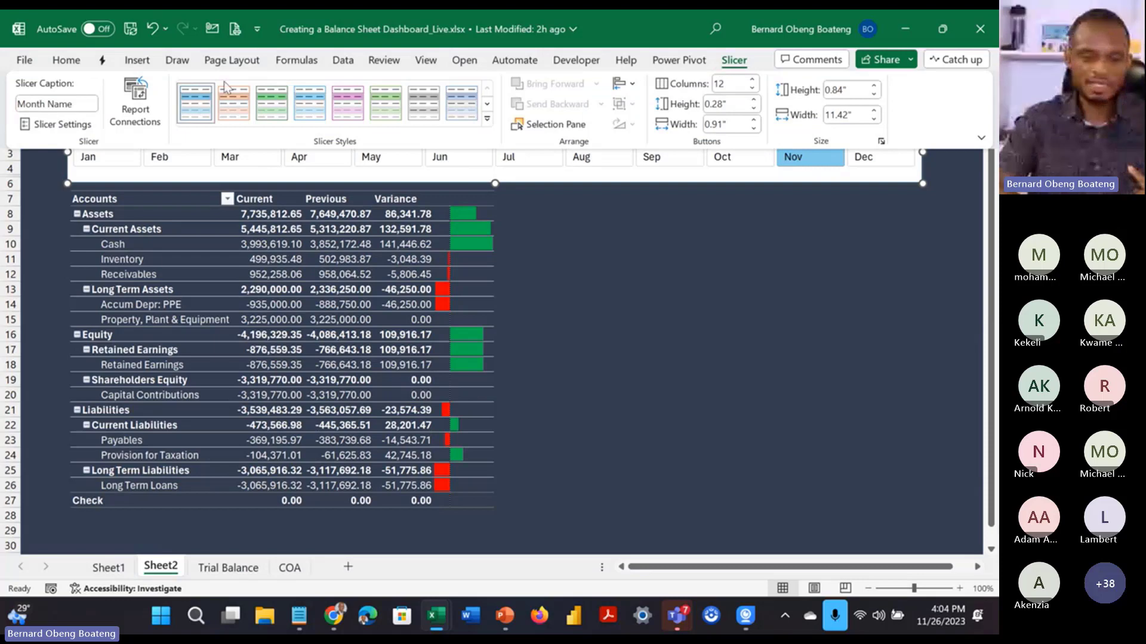
pyautogui.rightClick(195, 109)
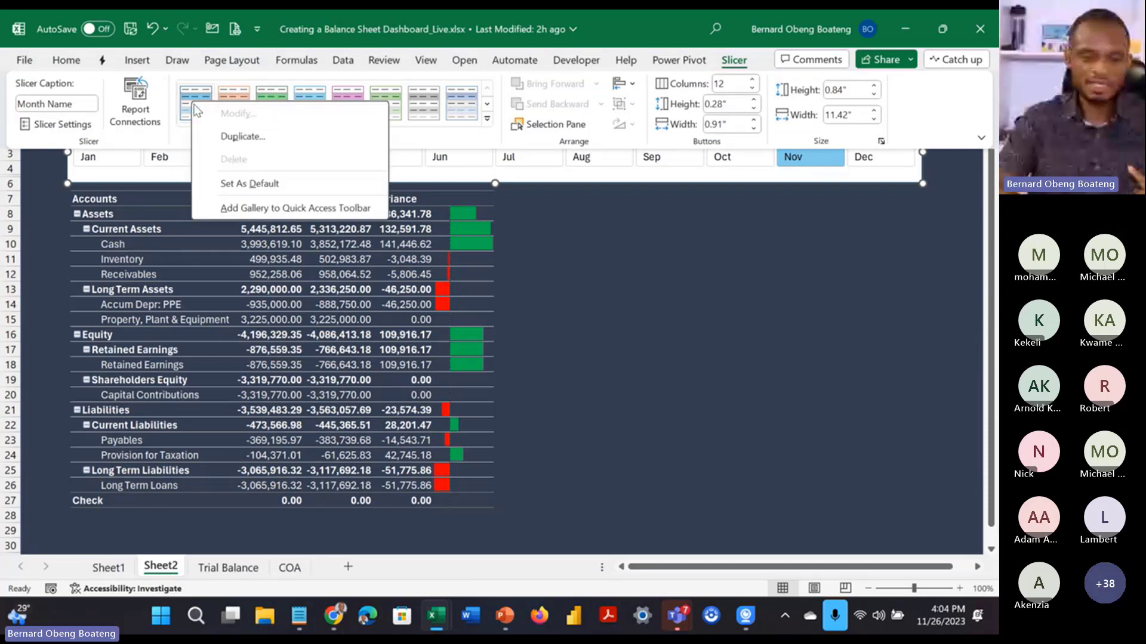
pyautogui.click(230, 135)
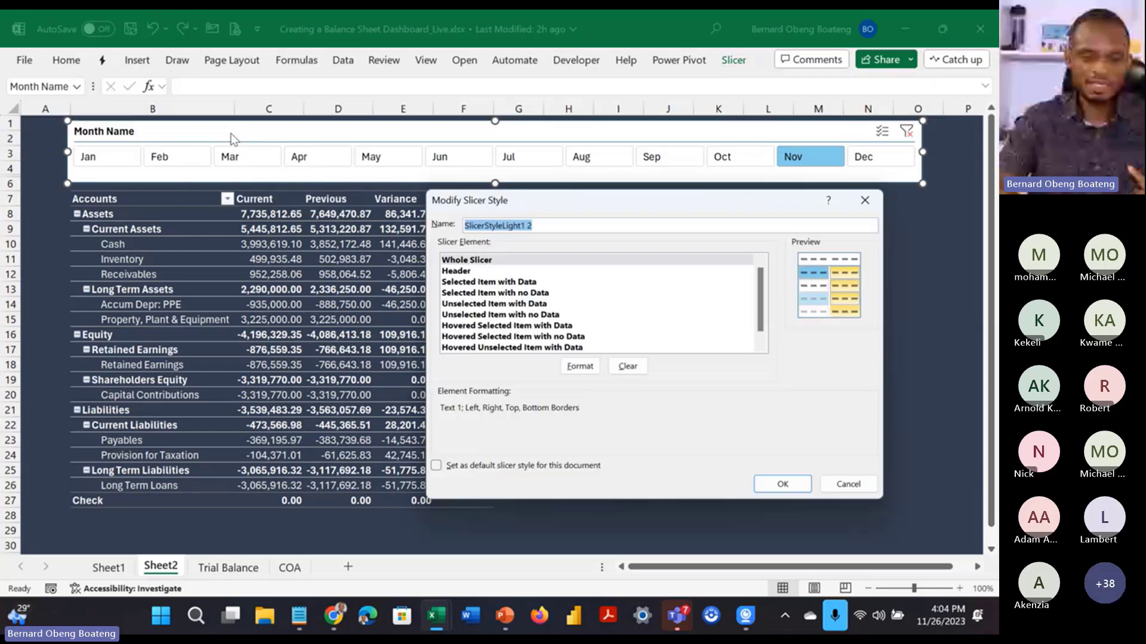
pyautogui.write('Finex')
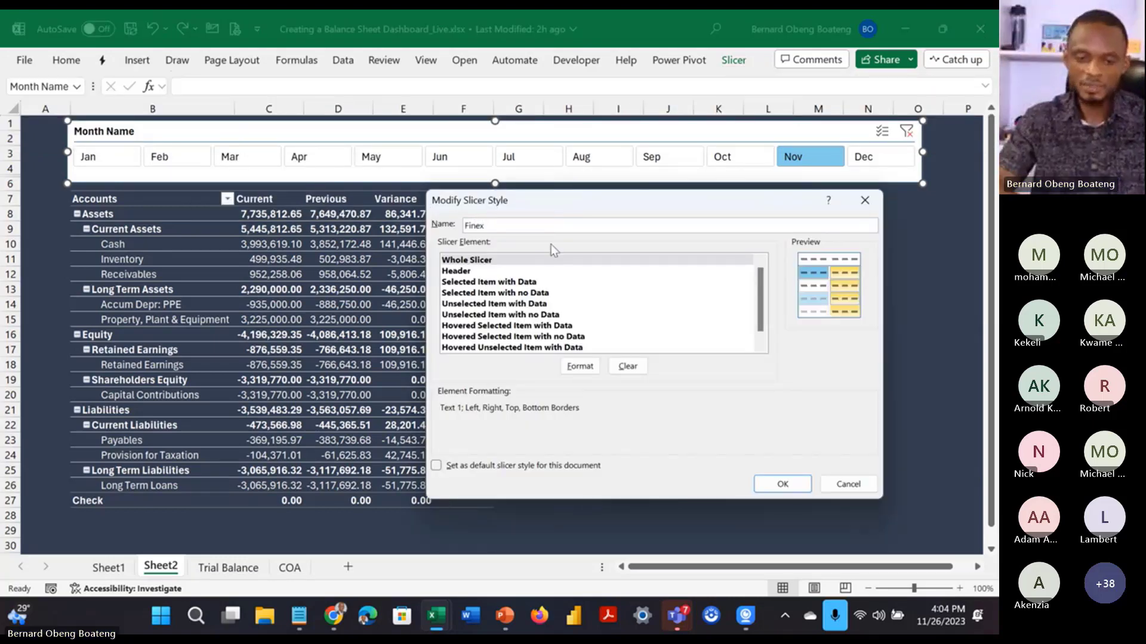
# Step: Give the Whole Slicer element of the Finex style a white font and remove all its borders
pyautogui.click(505, 261)
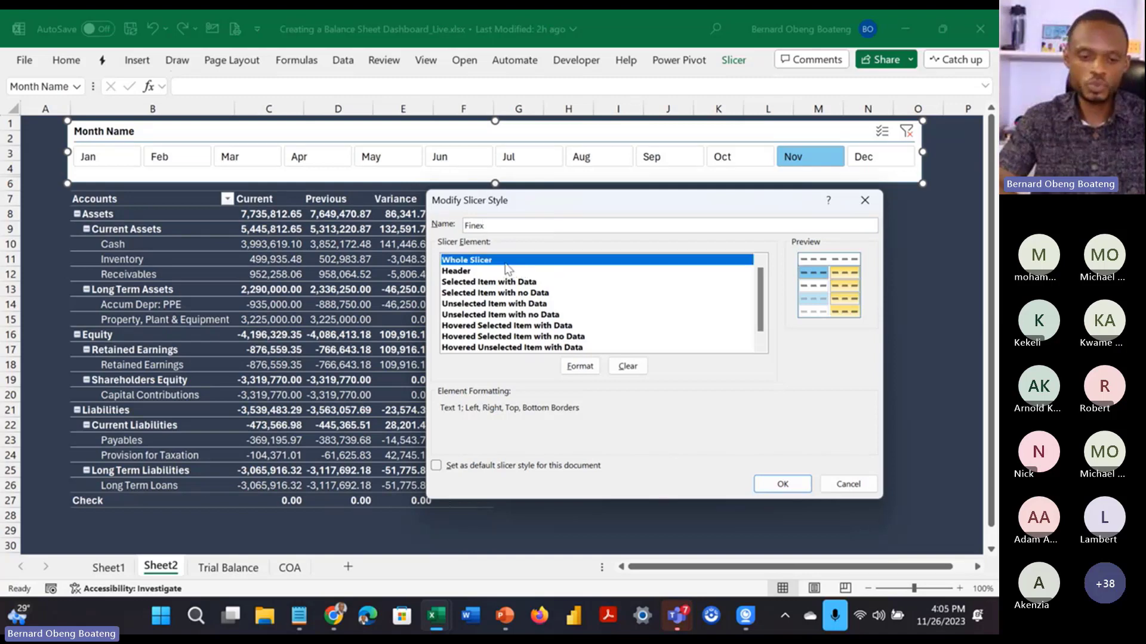
pyautogui.click(578, 367)
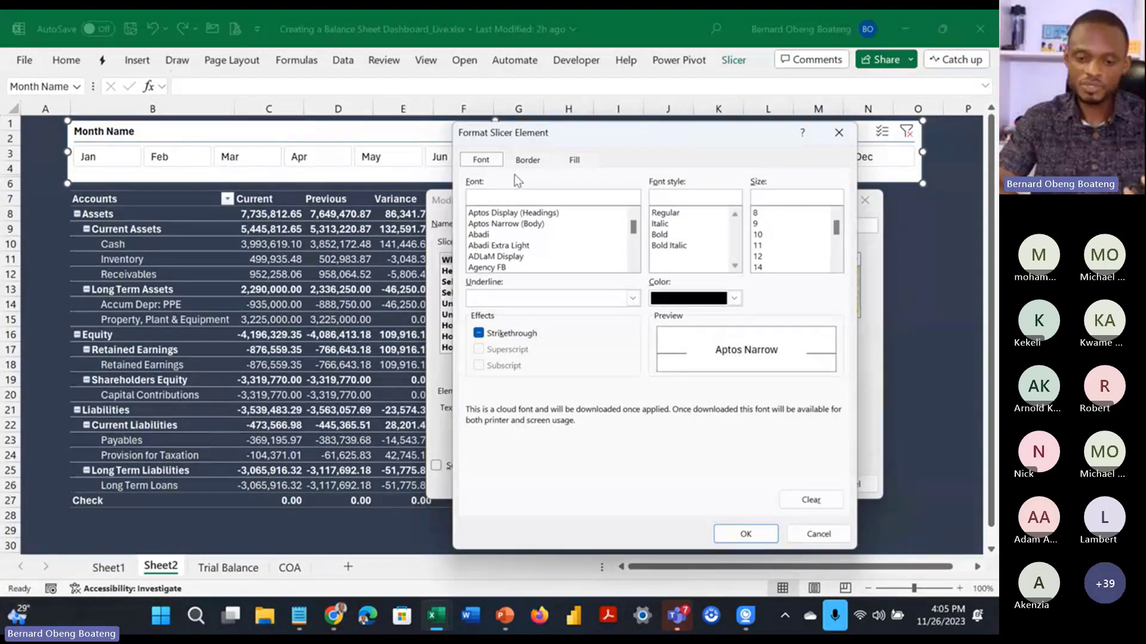
pyautogui.click(734, 298)
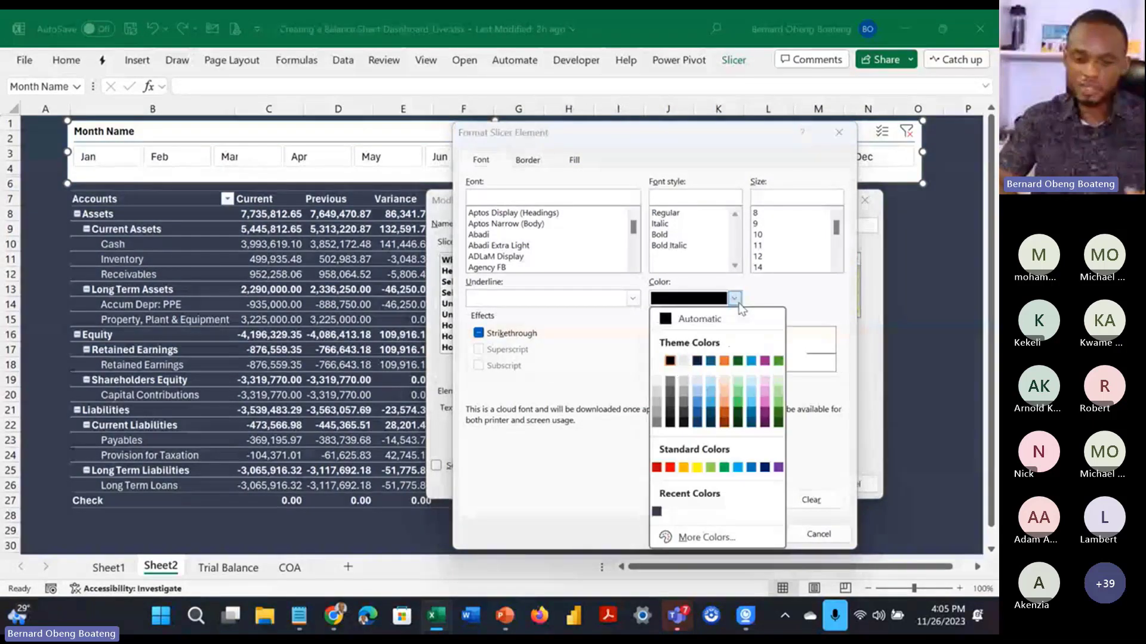
pyautogui.click(670, 361)
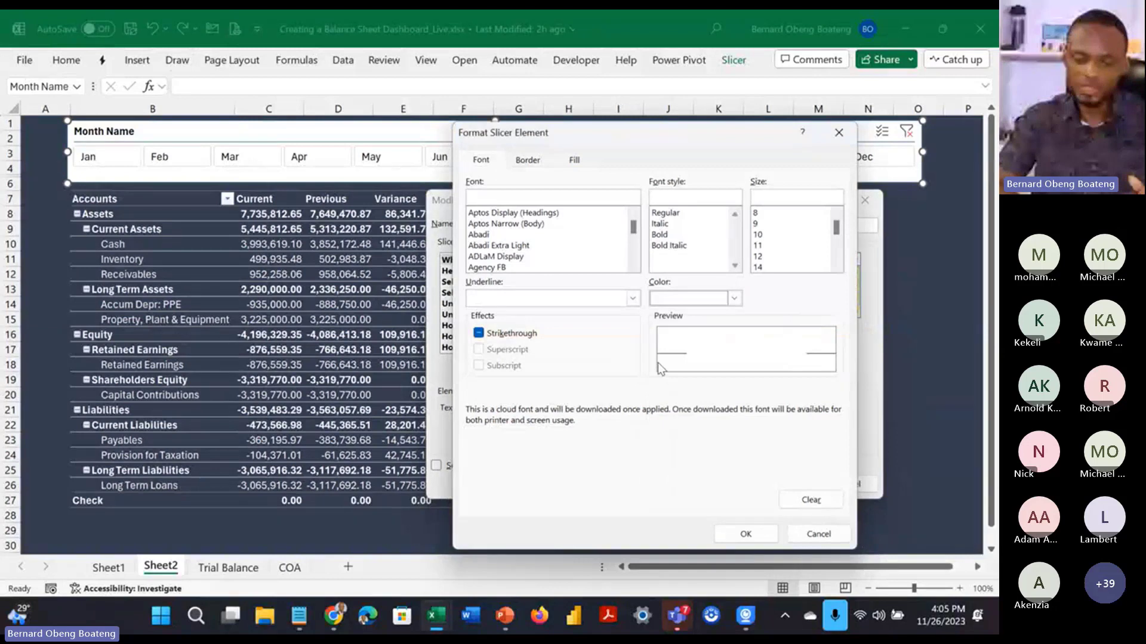
pyautogui.click(528, 160)
pyautogui.click(629, 218)
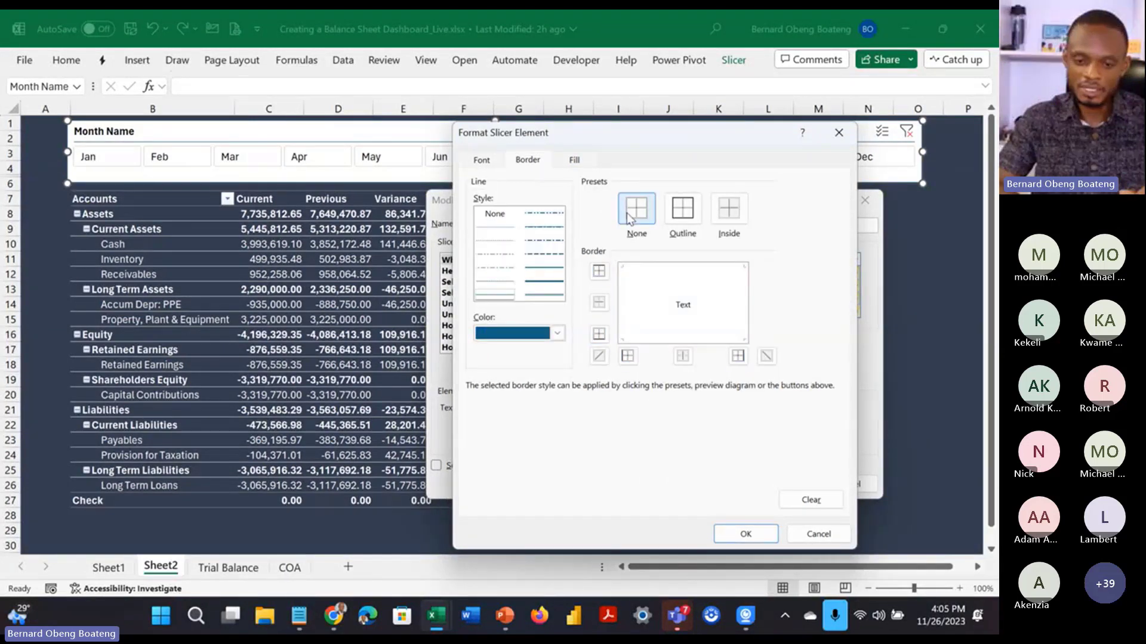
# Step: Fill the Whole Slicer element with the custom hex colour #333F4F and accept its formatting
pyautogui.click(574, 160)
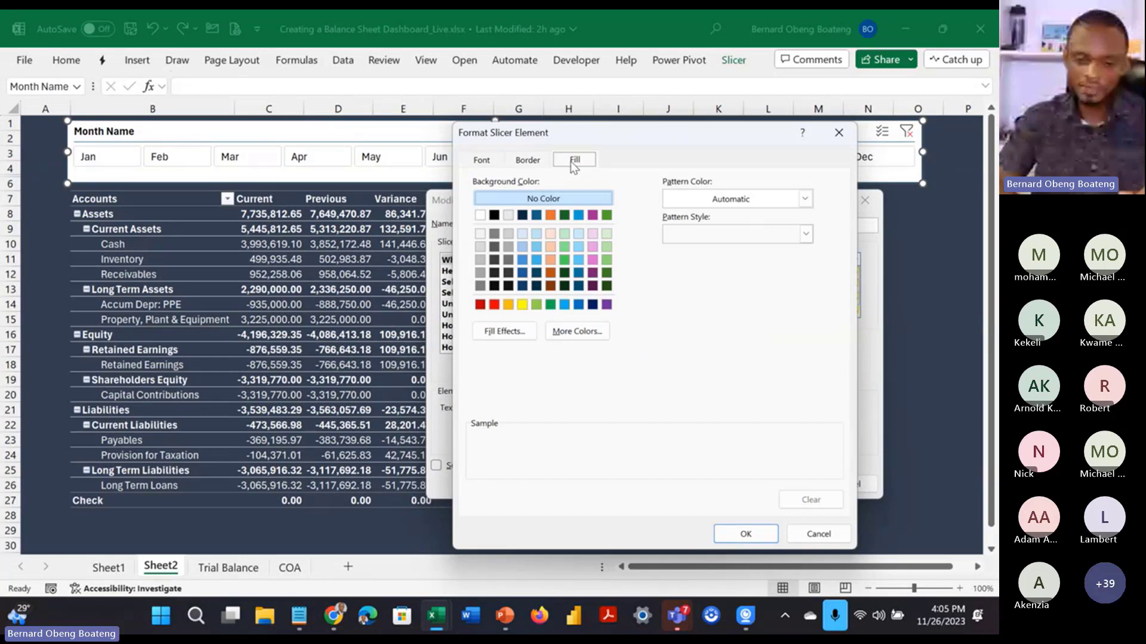
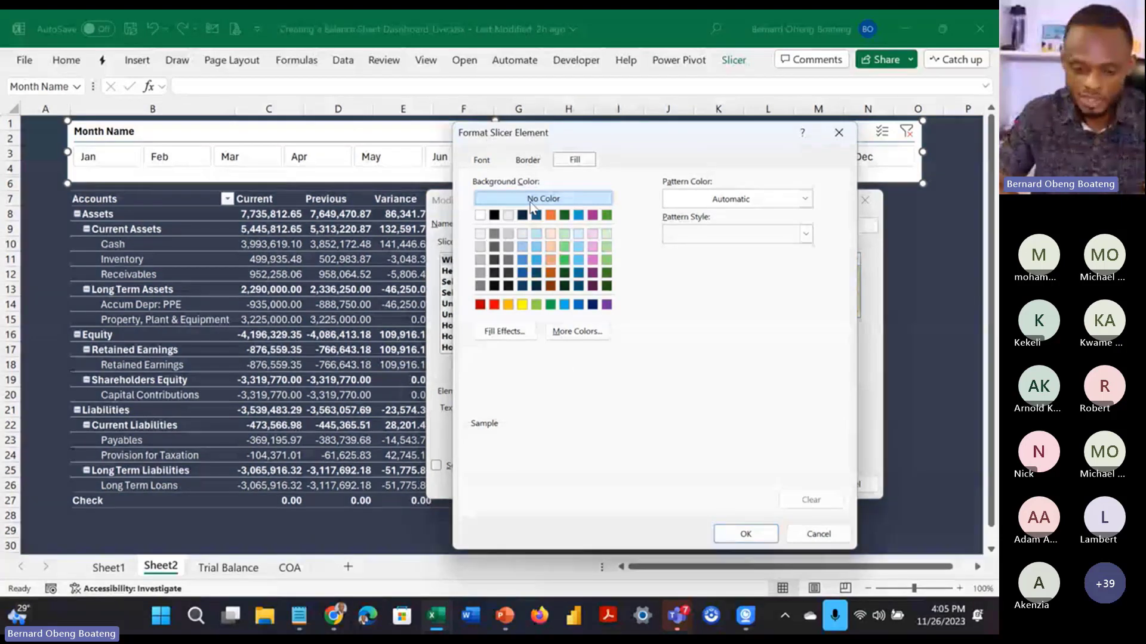
pyautogui.click(575, 331)
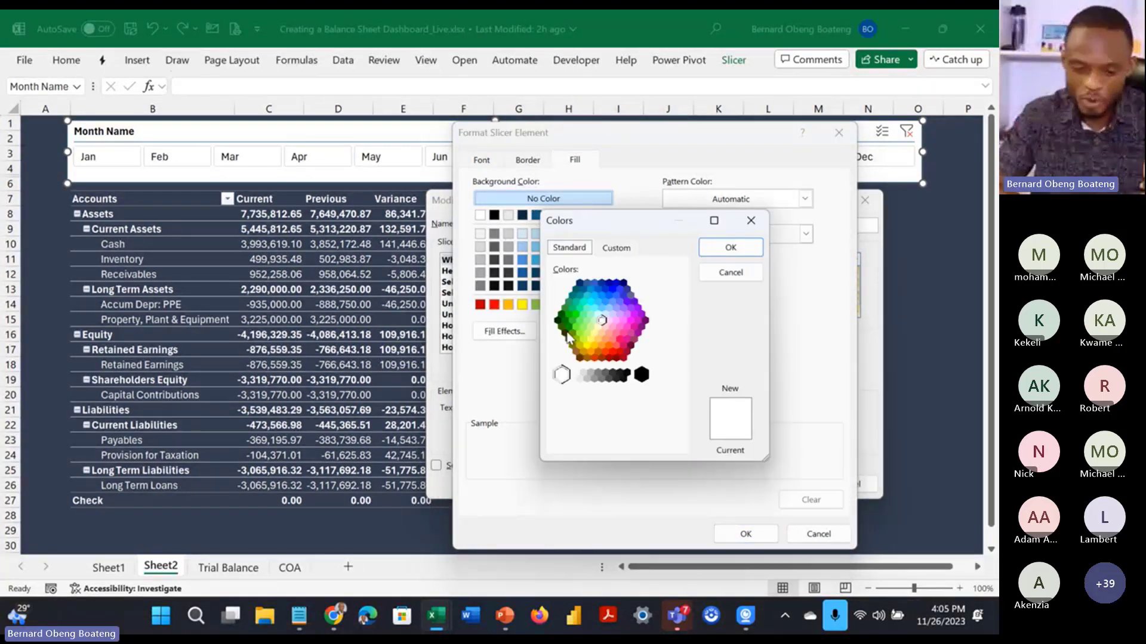
pyautogui.click(615, 248)
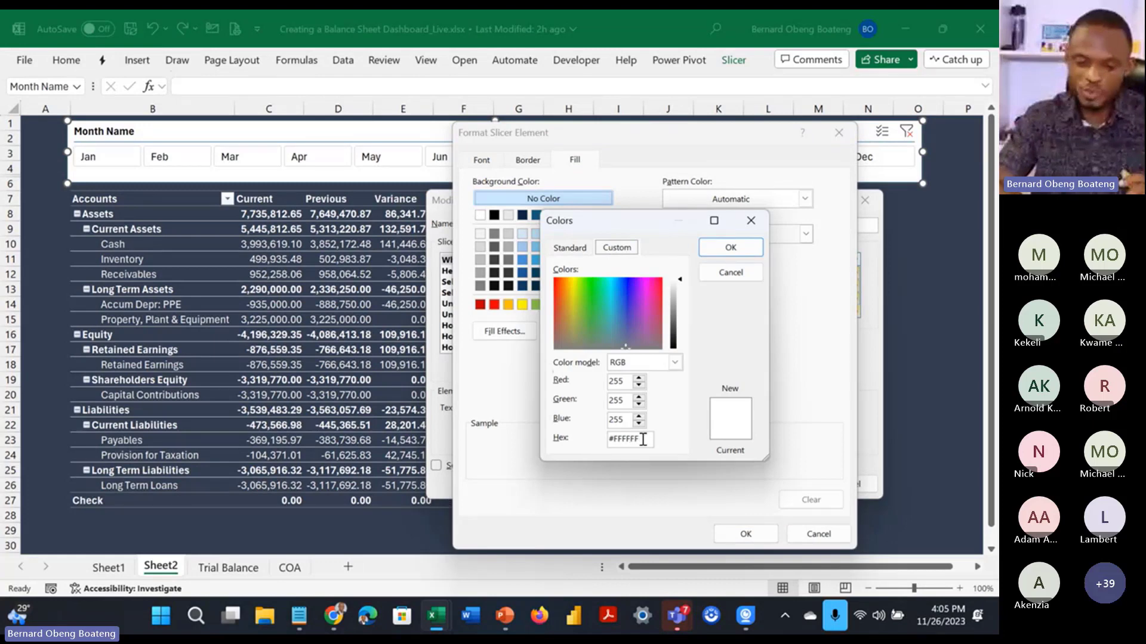
pyautogui.moveTo(643, 439); pyautogui.dragTo(578, 447)
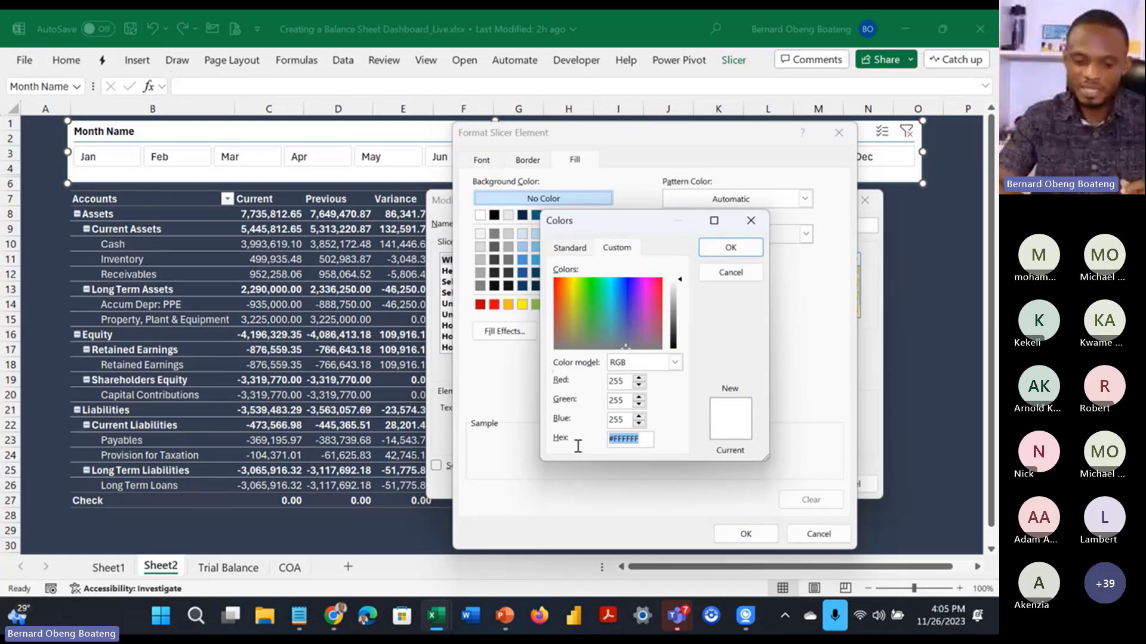
pyautogui.click(647, 439)
pyautogui.press('BackSpace')
pyautogui.press('BackSpace')
pyautogui.press('BackSpace')
pyautogui.press('BackSpace')
pyautogui.press('BackSpace')
pyautogui.press('BackSpace')
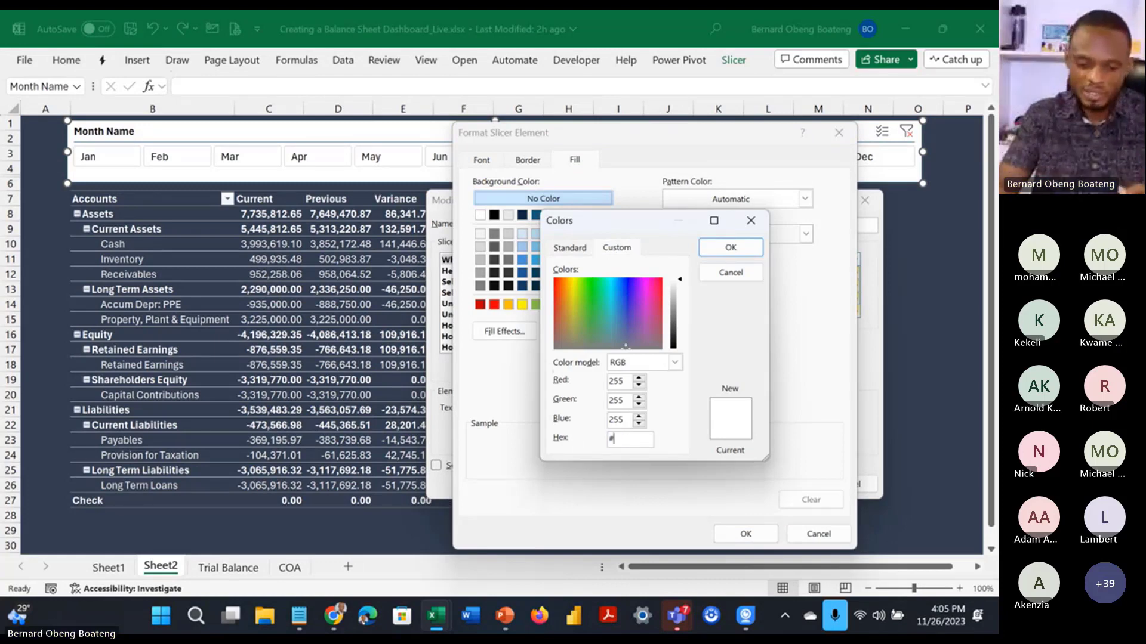
pyautogui.write('333f')
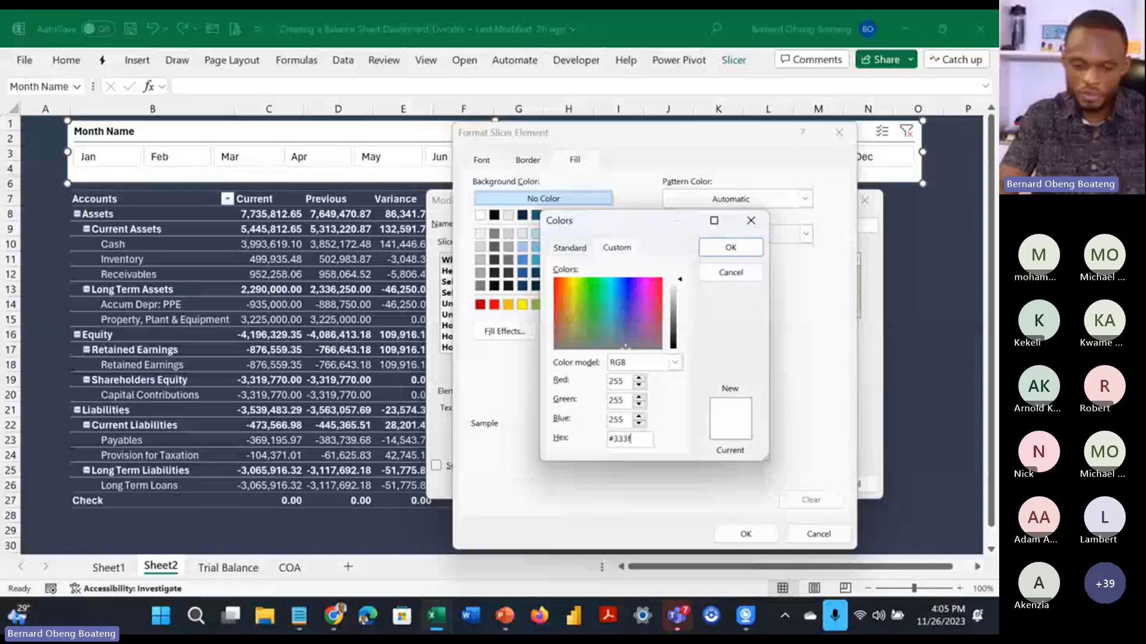
pyautogui.write('F4F')
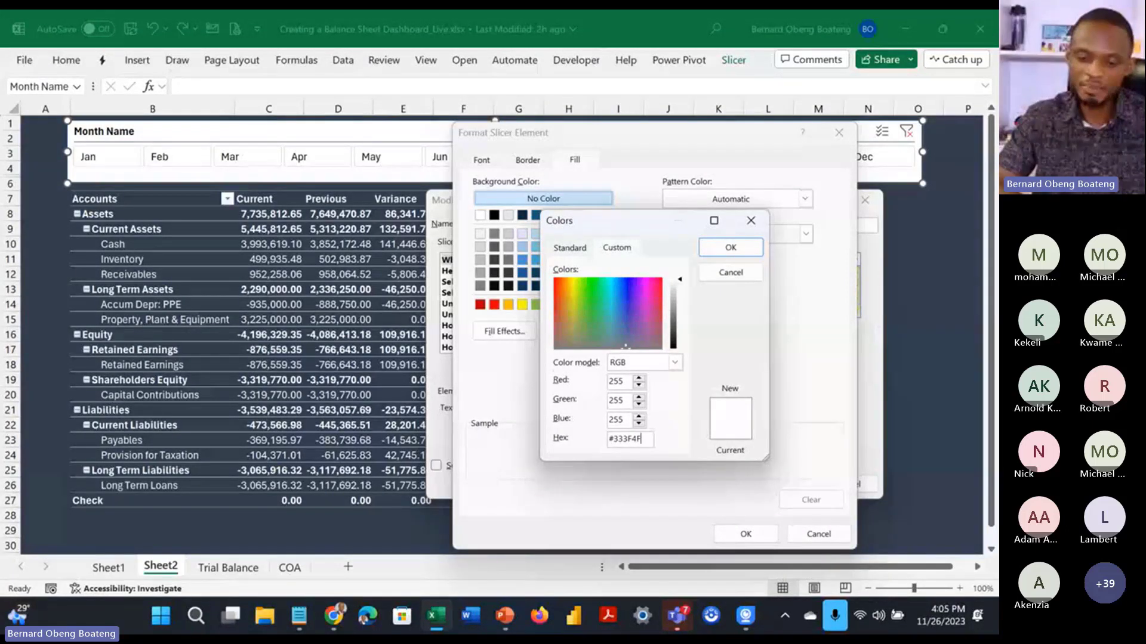
pyautogui.click(625, 425)
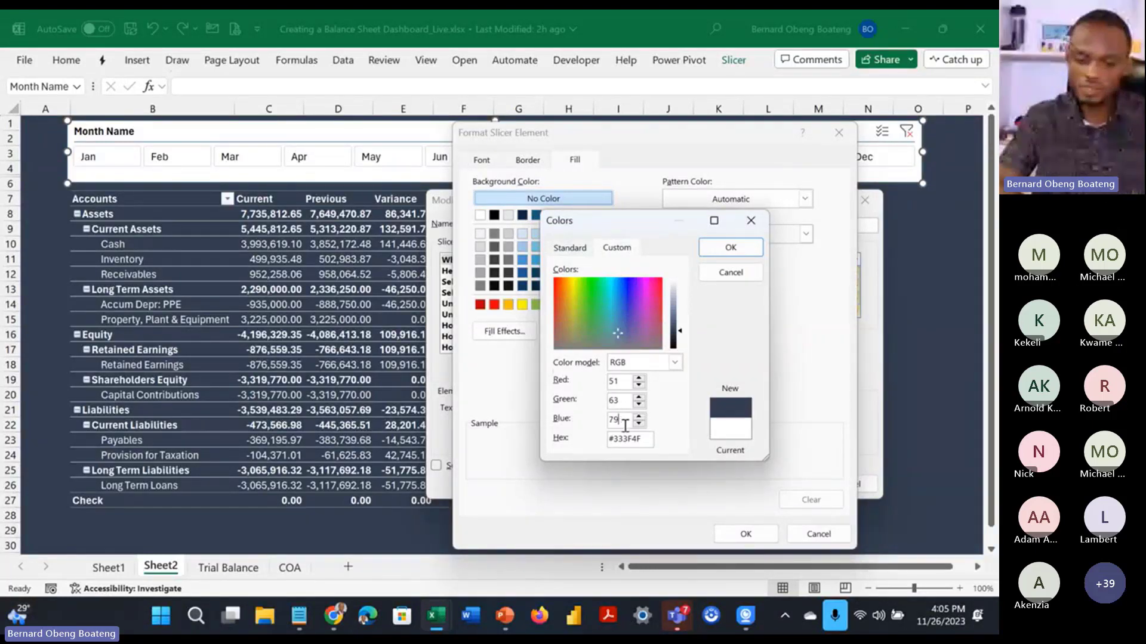
pyautogui.click(731, 248)
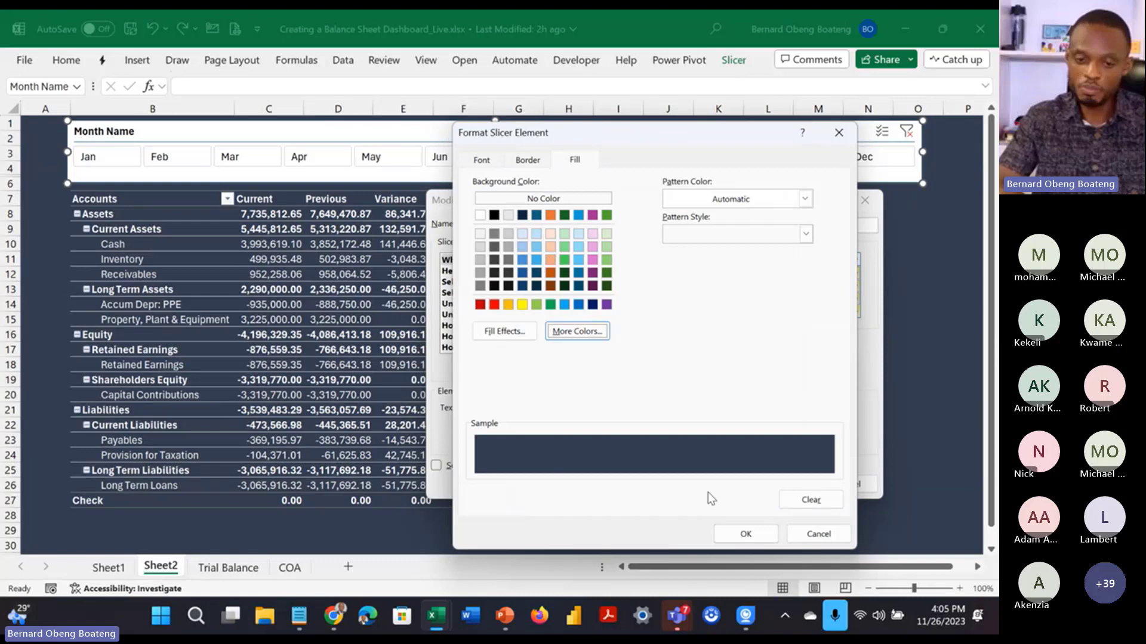
pyautogui.click(733, 533)
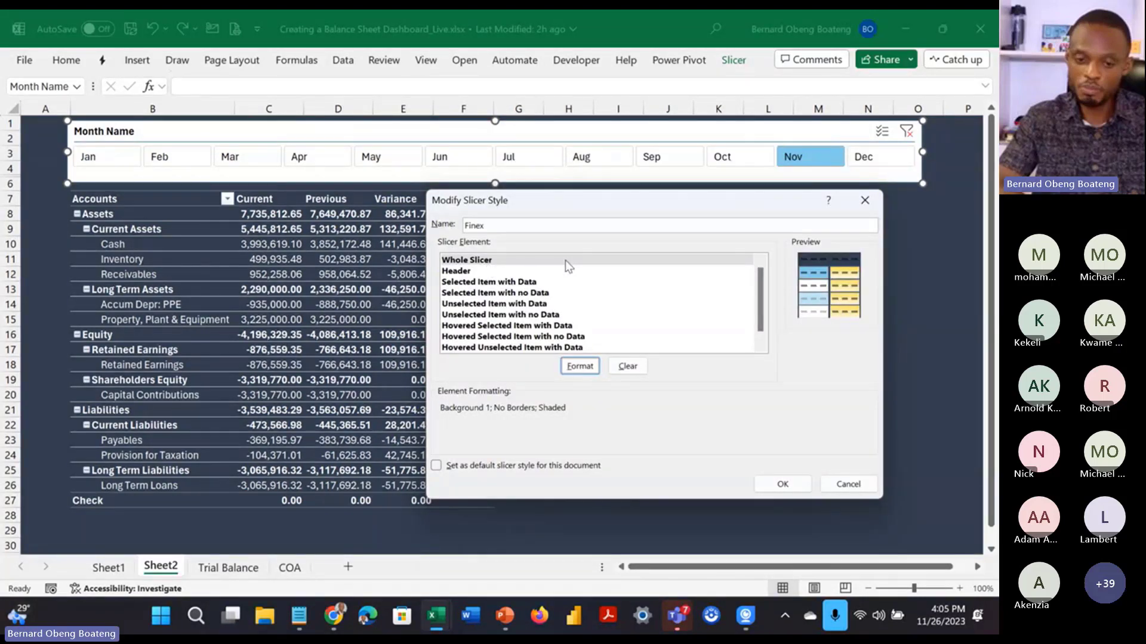
# Step: Format the Finex style's Header element with a white font, choose white as the border line colour, and accept the formatting
pyautogui.click(488, 273)
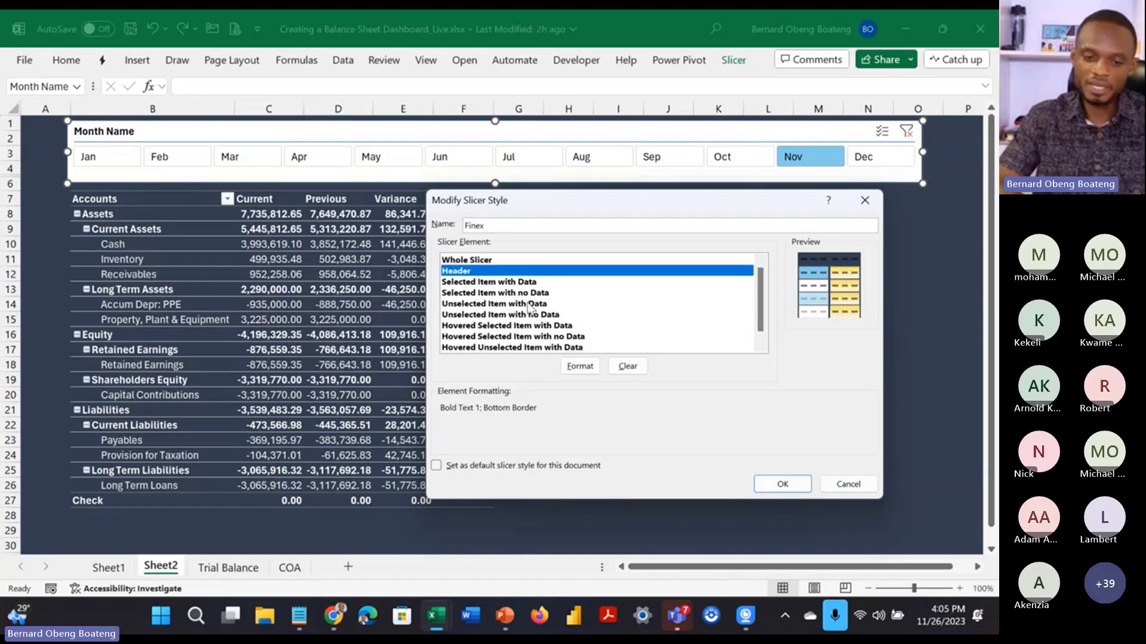
pyautogui.click(573, 365)
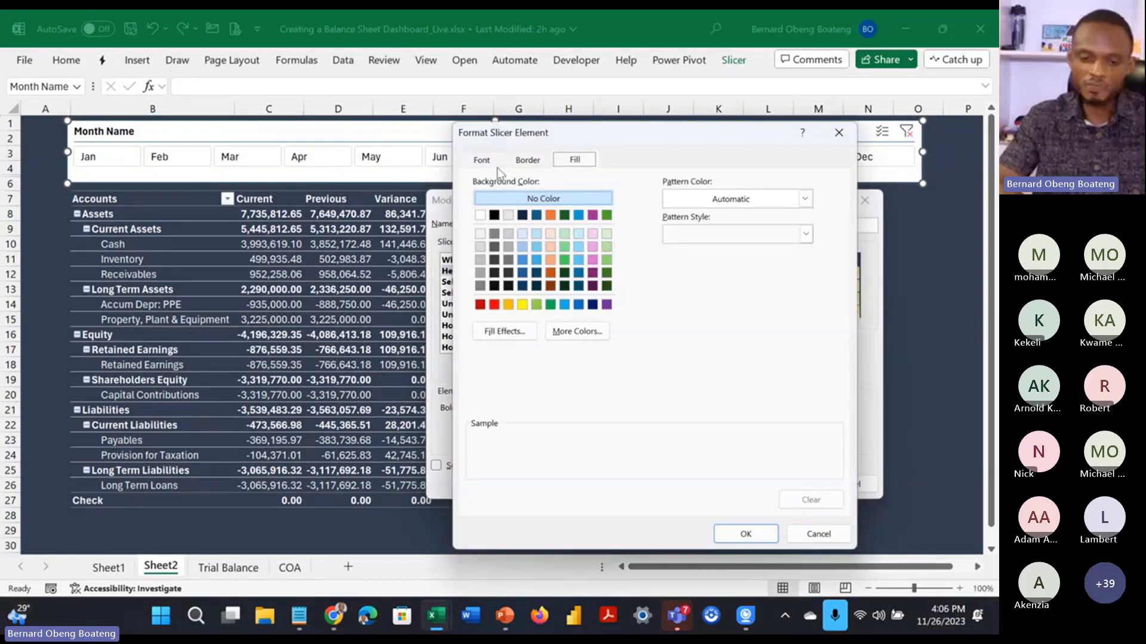
pyautogui.click(493, 162)
pyautogui.click(734, 298)
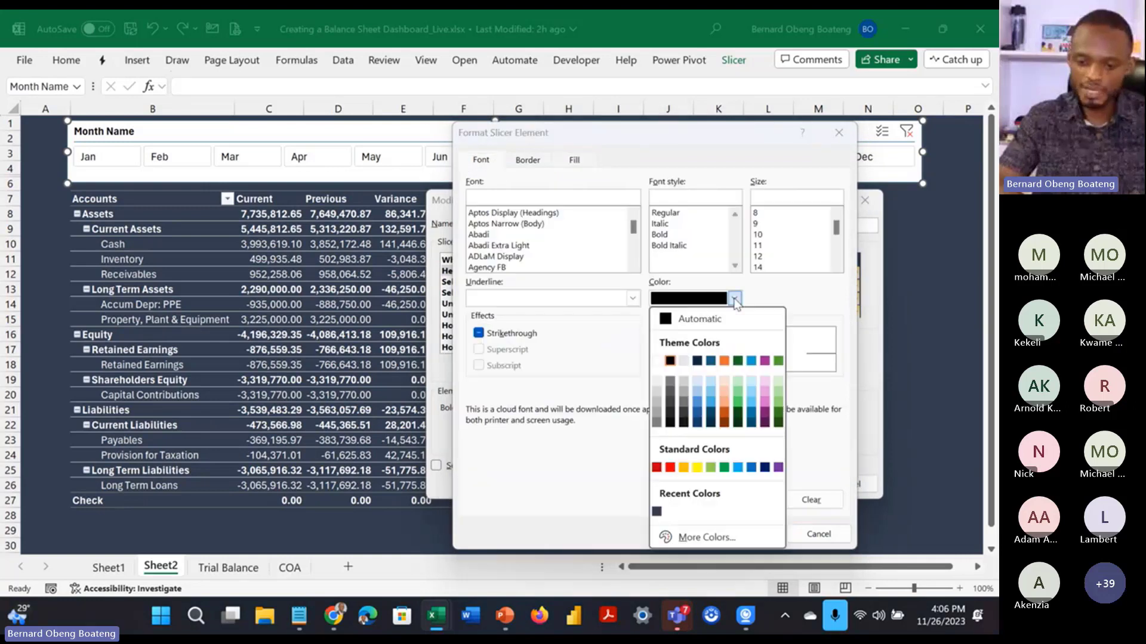
pyautogui.click(657, 360)
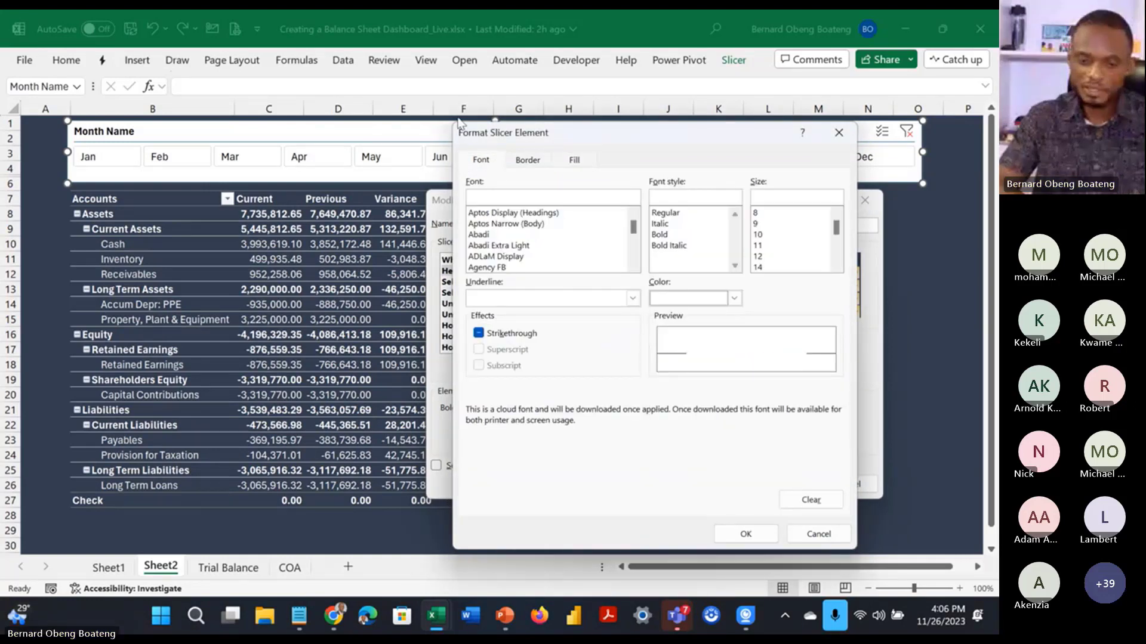
pyautogui.click(525, 160)
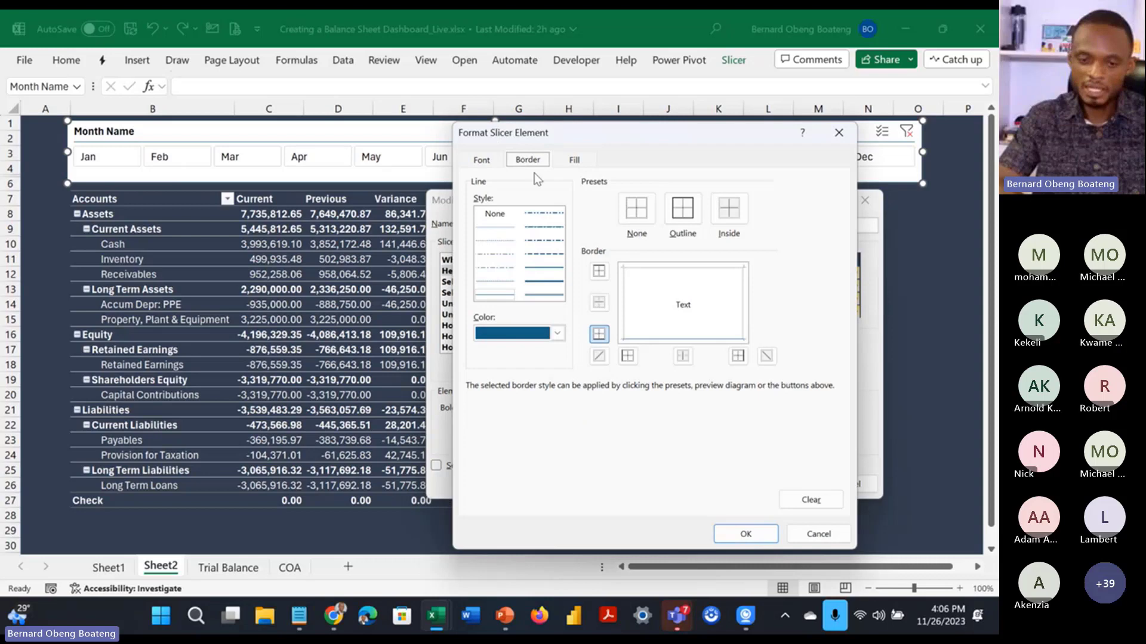
pyautogui.click(560, 337)
pyautogui.click(482, 398)
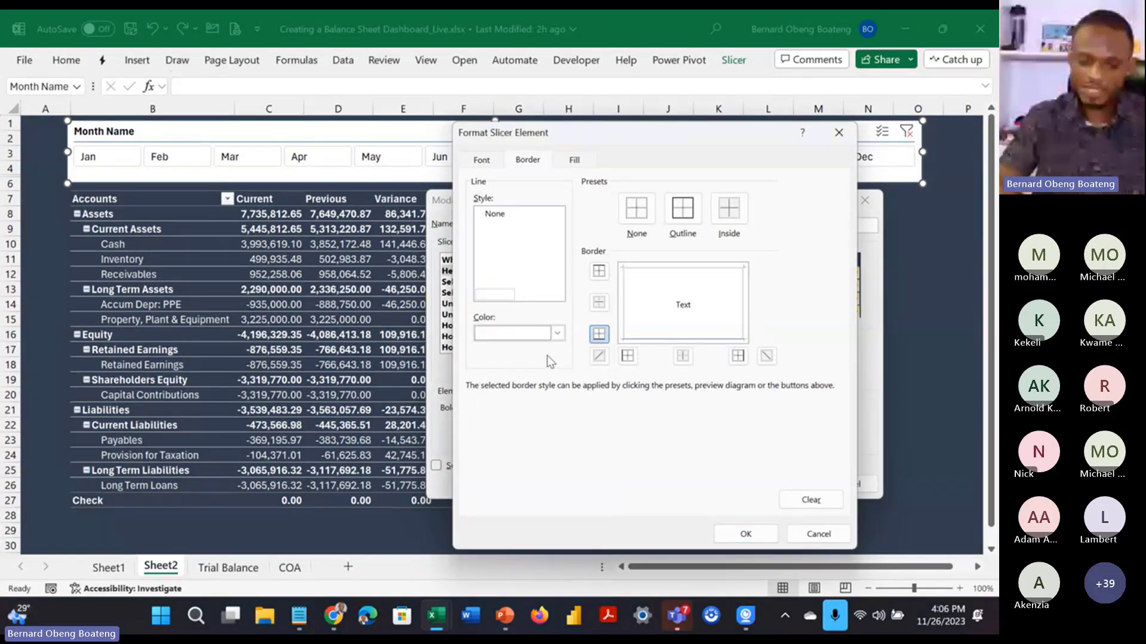
pyautogui.click(575, 160)
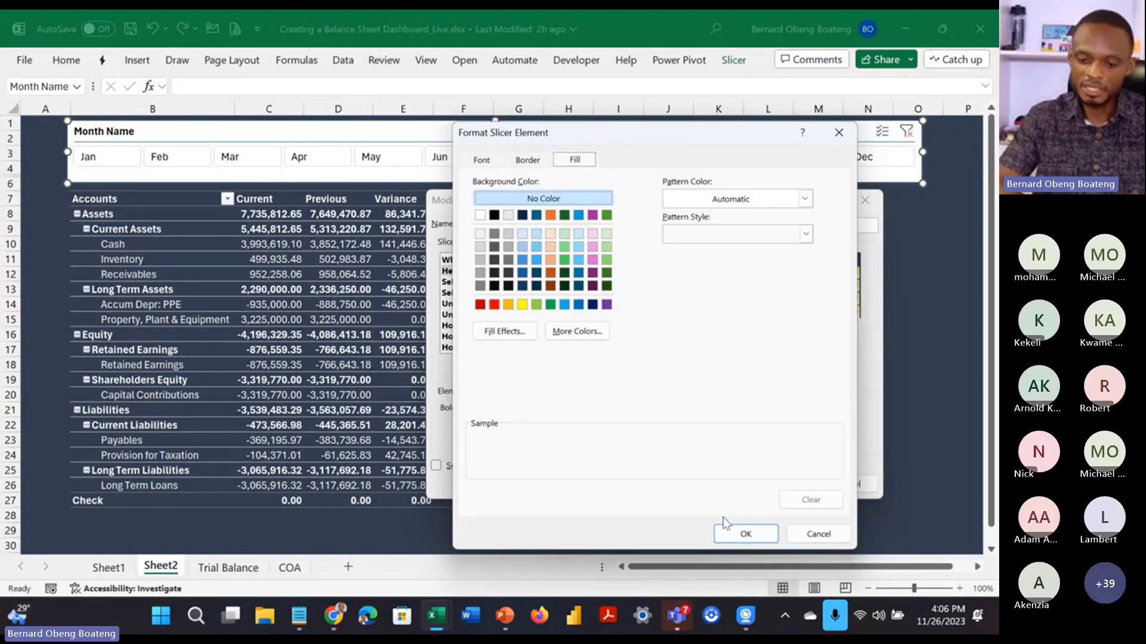
pyautogui.click(730, 534)
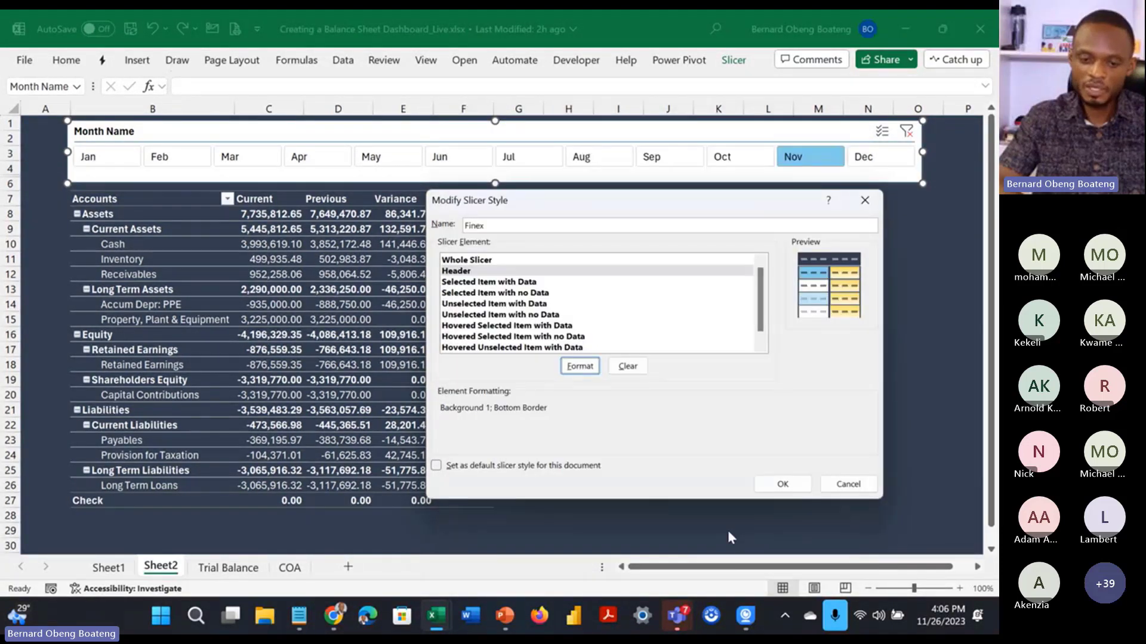
# Step: Format the Selected Item with Data element with a standard blue fill, no borders and a white font
pyautogui.click(535, 286)
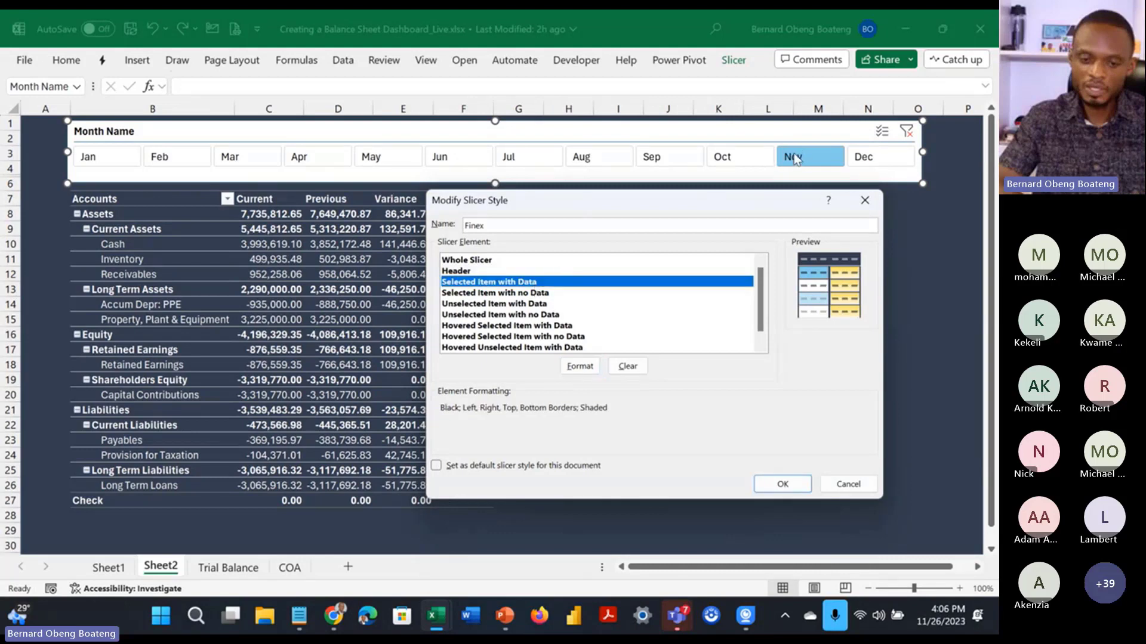
pyautogui.click(579, 367)
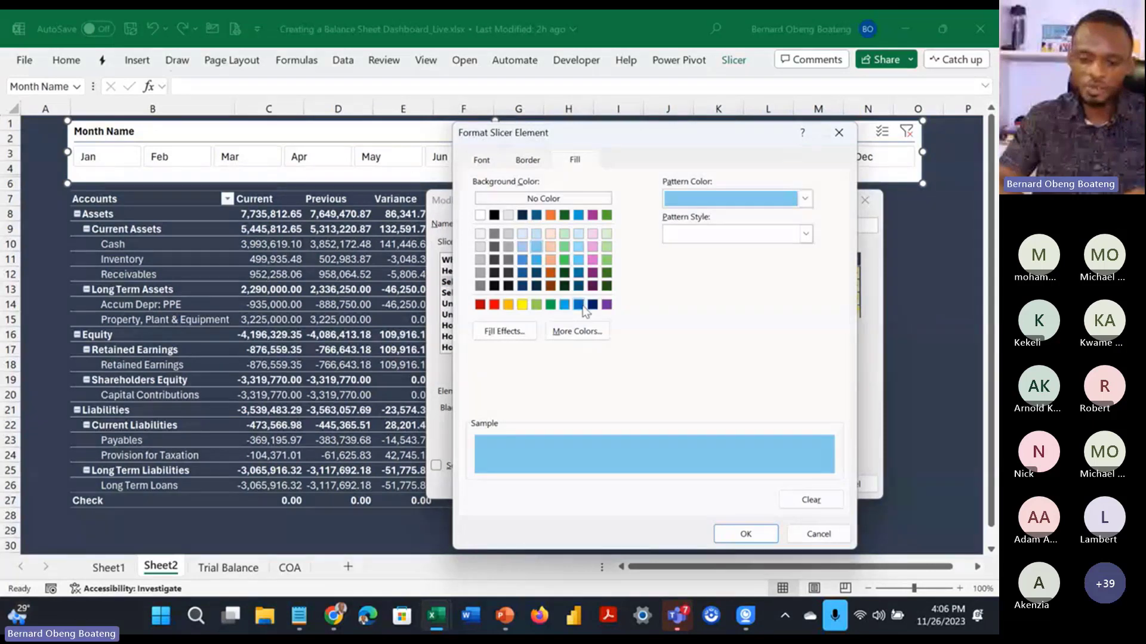
pyautogui.click(581, 306)
pyautogui.click(526, 160)
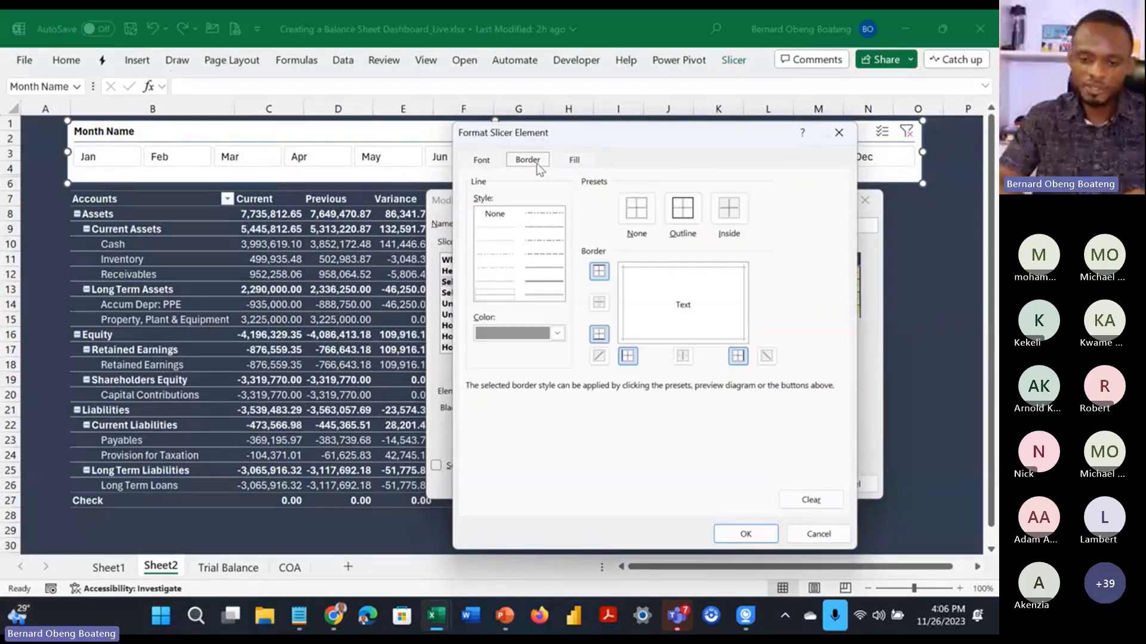
pyautogui.click(624, 212)
pyautogui.click(487, 161)
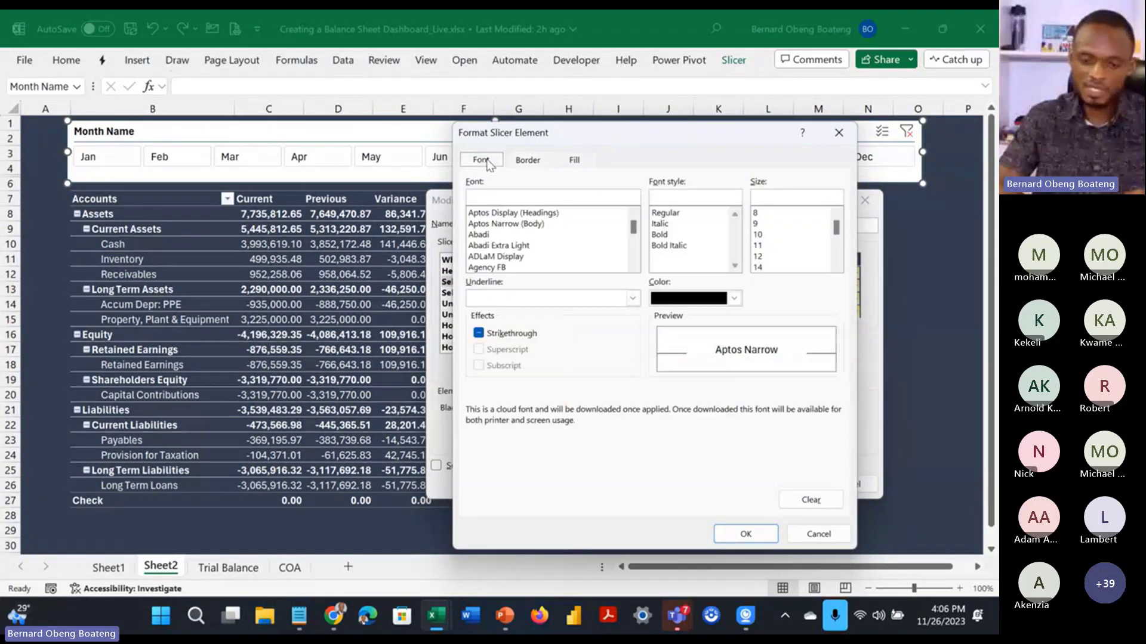
pyautogui.click(734, 300)
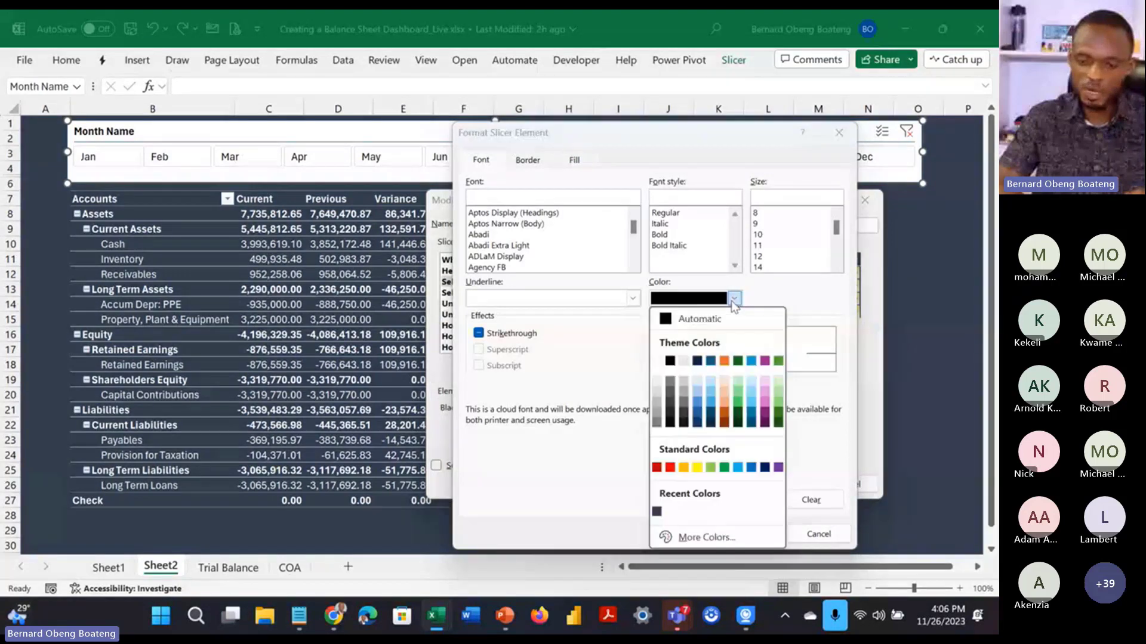
pyautogui.click(658, 362)
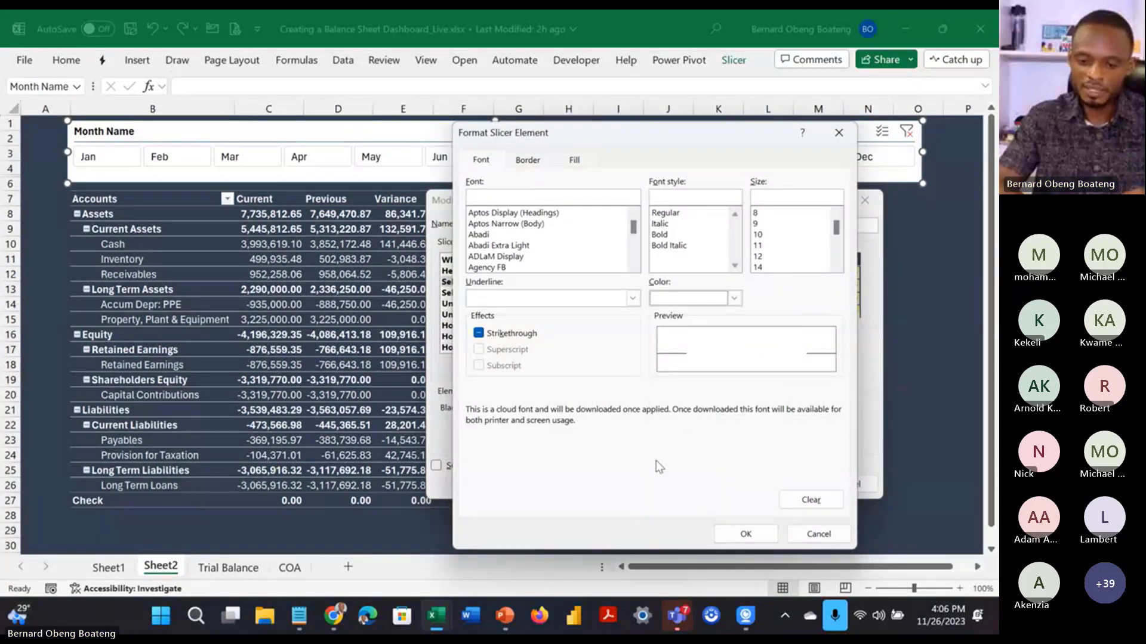
pyautogui.click(728, 534)
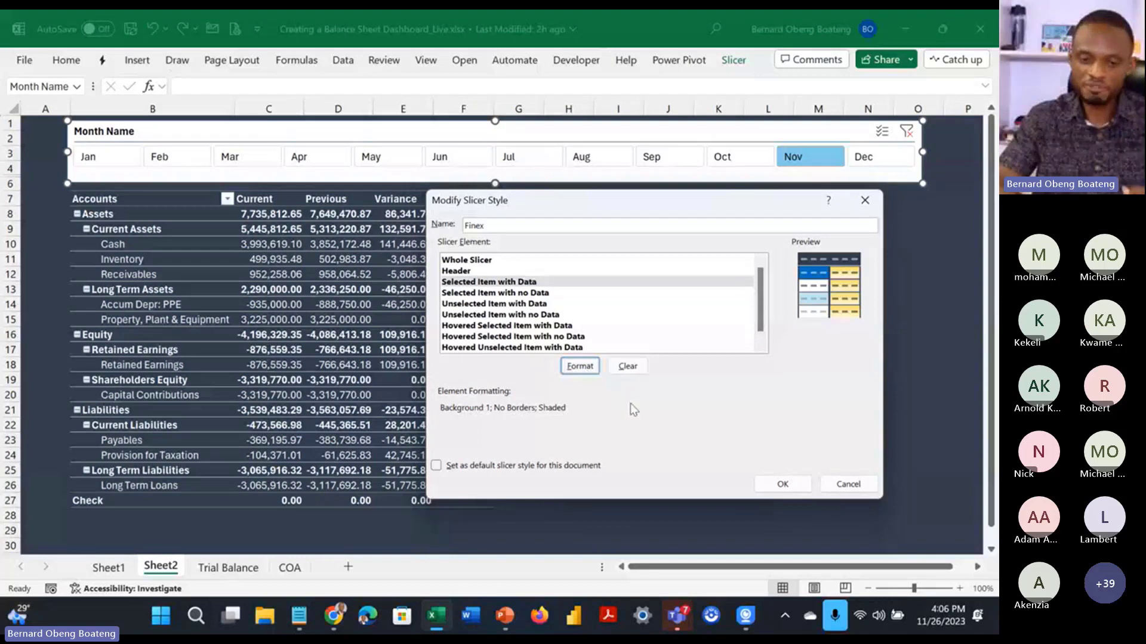
# Step: Save the Finex slicer style, apply it to the month slicer, and deselect the slicer
pyautogui.click(771, 486)
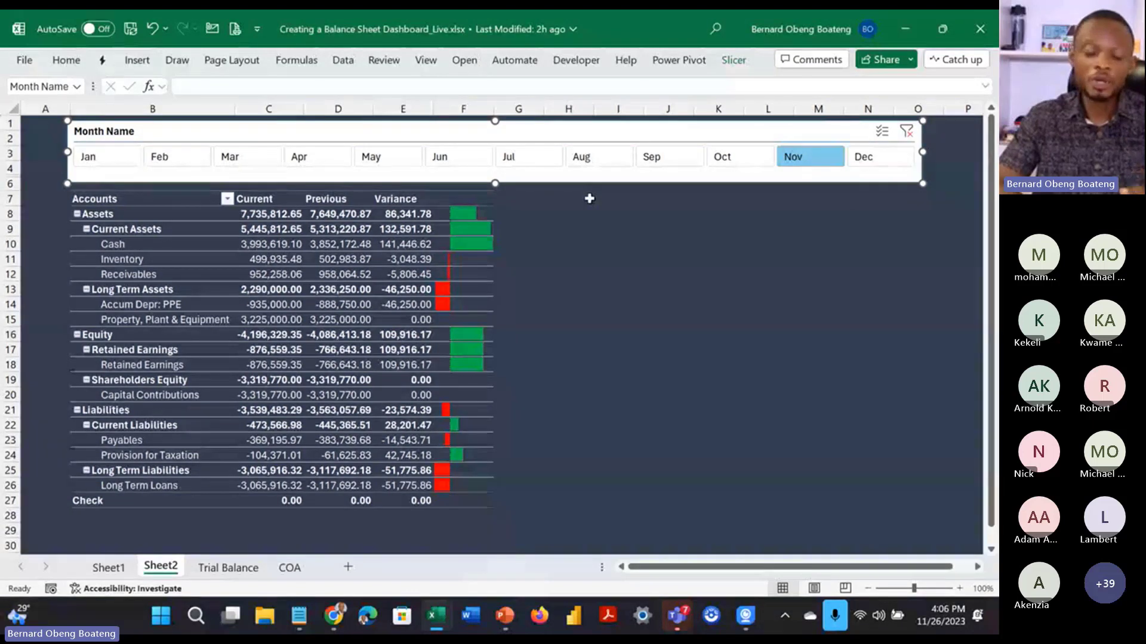
pyautogui.click(730, 62)
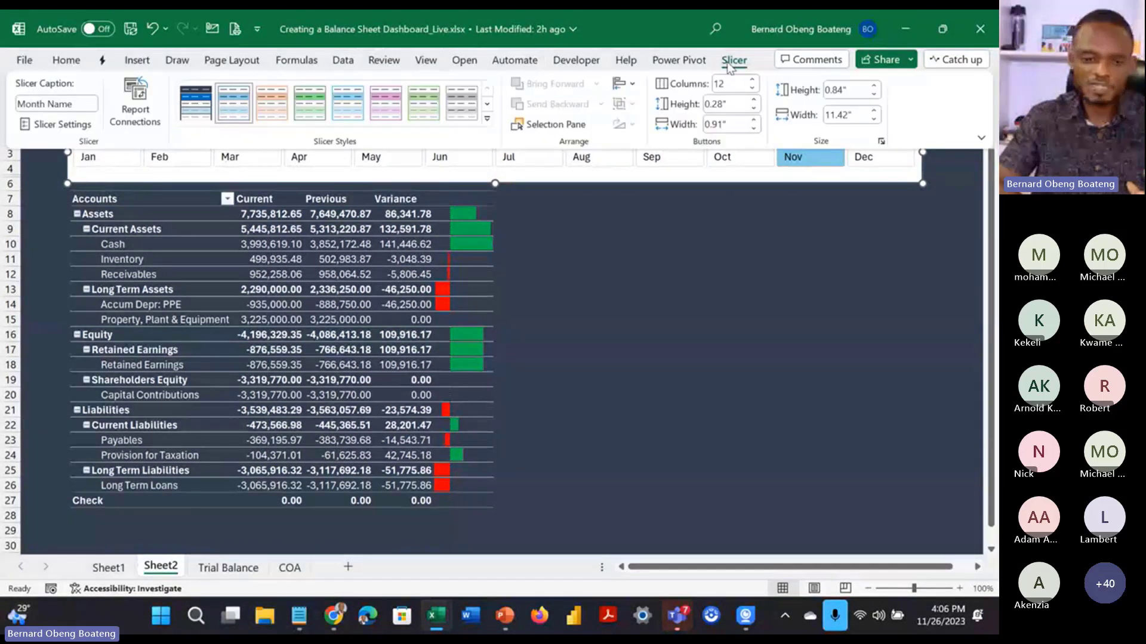
pyautogui.click(195, 103)
pyautogui.click(580, 301)
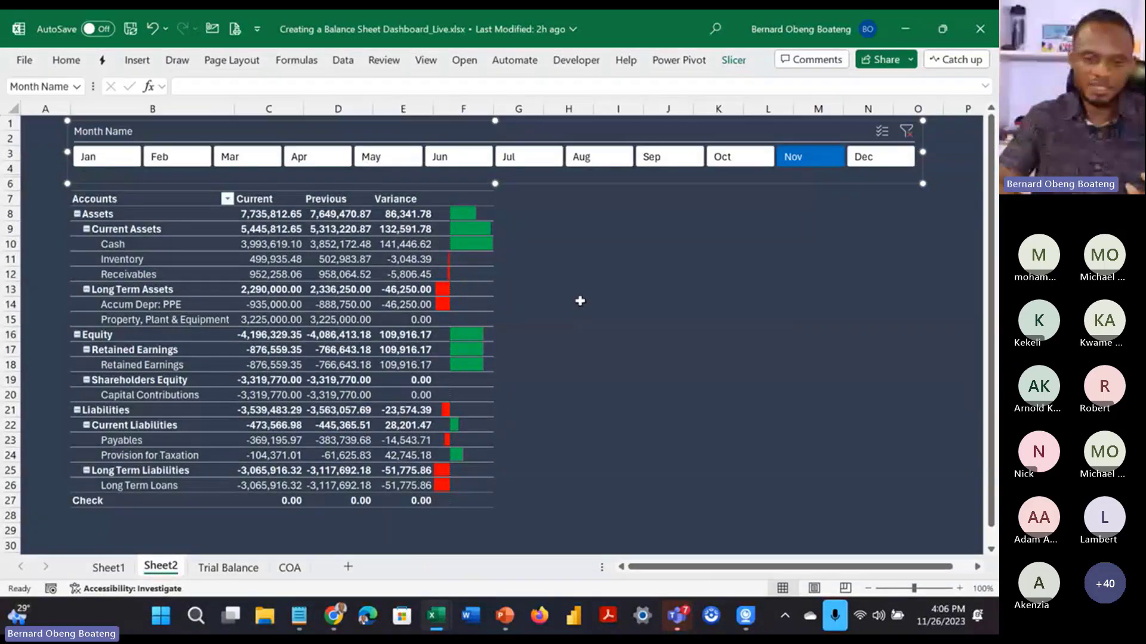
pyautogui.click(580, 301)
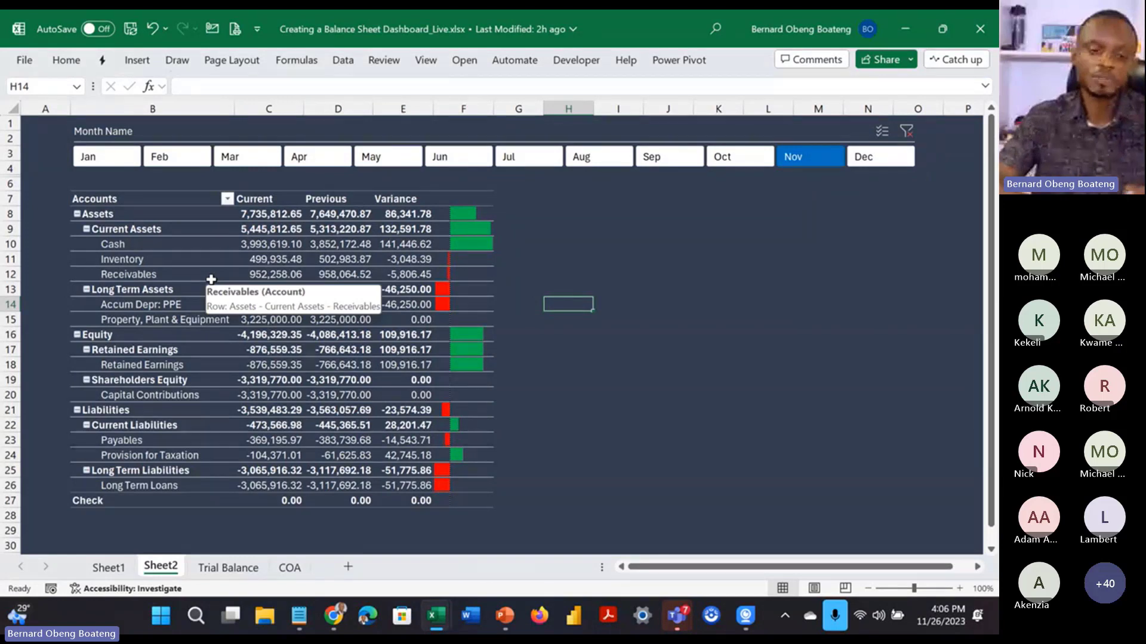
# Step: Change the month slicer's caption to "Balance Sheet as at:"
pyautogui.click(256, 131)
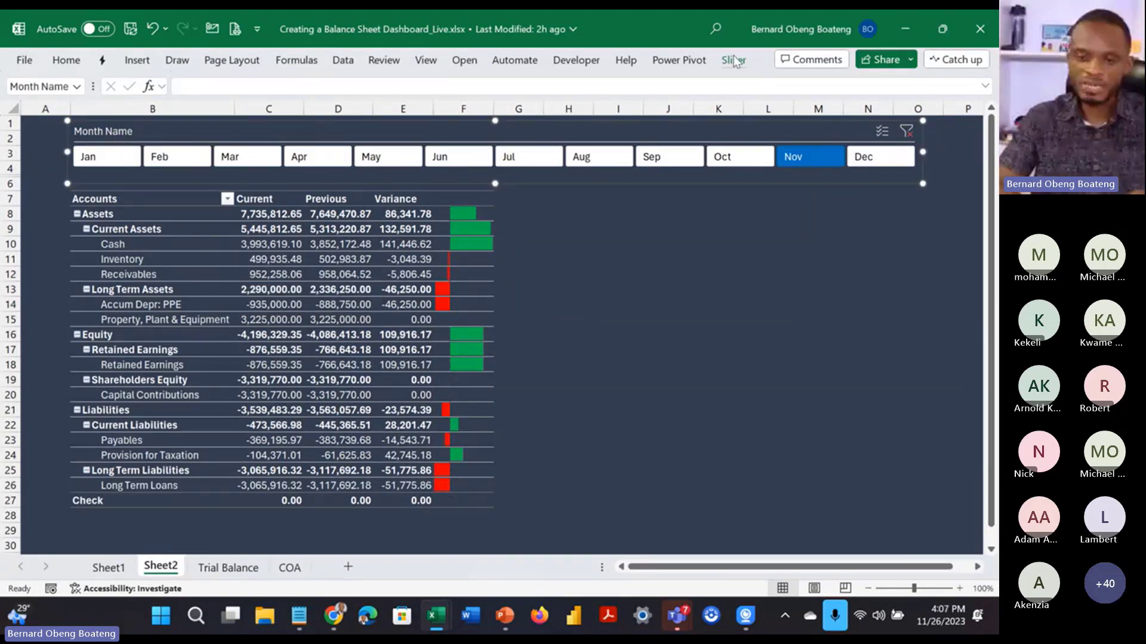
pyautogui.click(734, 60)
pyautogui.click(88, 103)
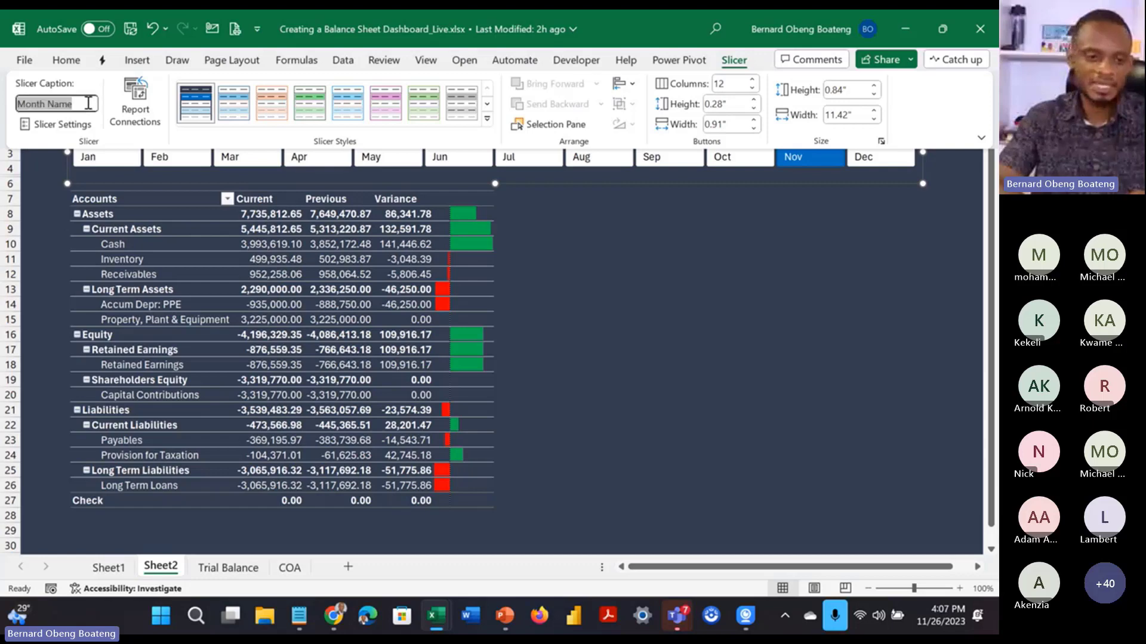
pyautogui.click(18, 108)
pyautogui.tripleClick(41, 105)
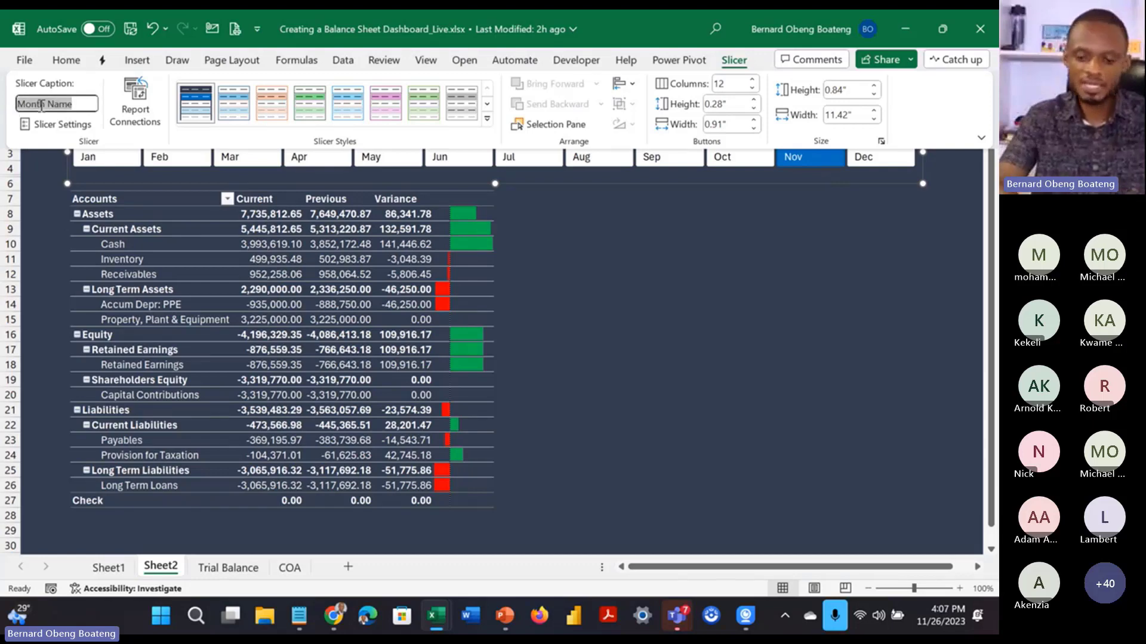
pyautogui.write('b')
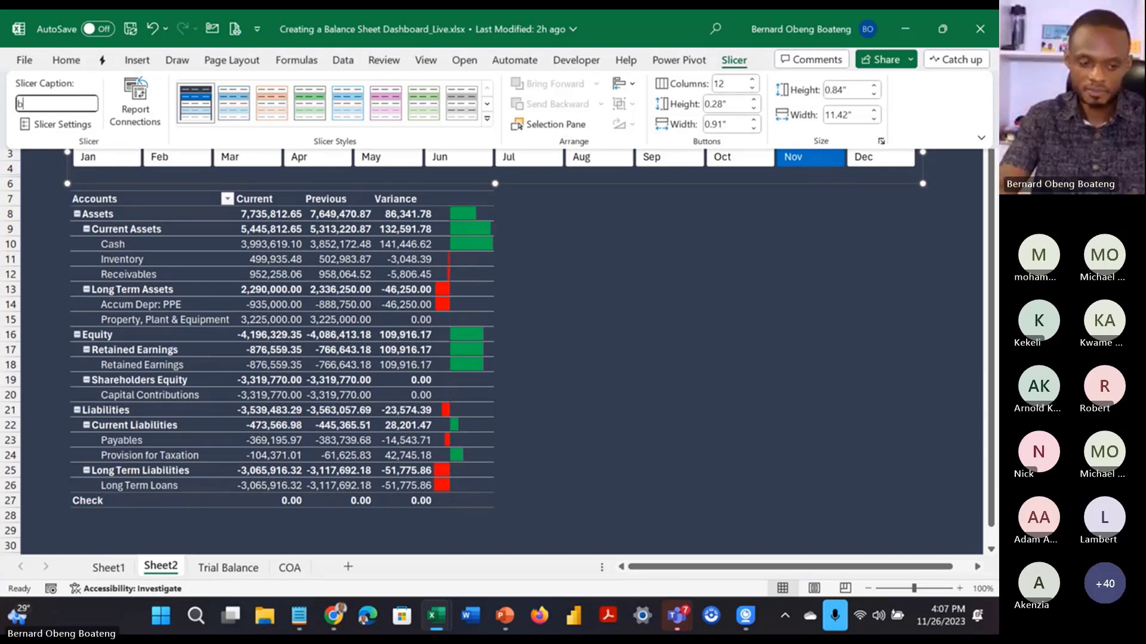
pyautogui.press('BackSpace')
pyautogui.write('Balance Sheet')
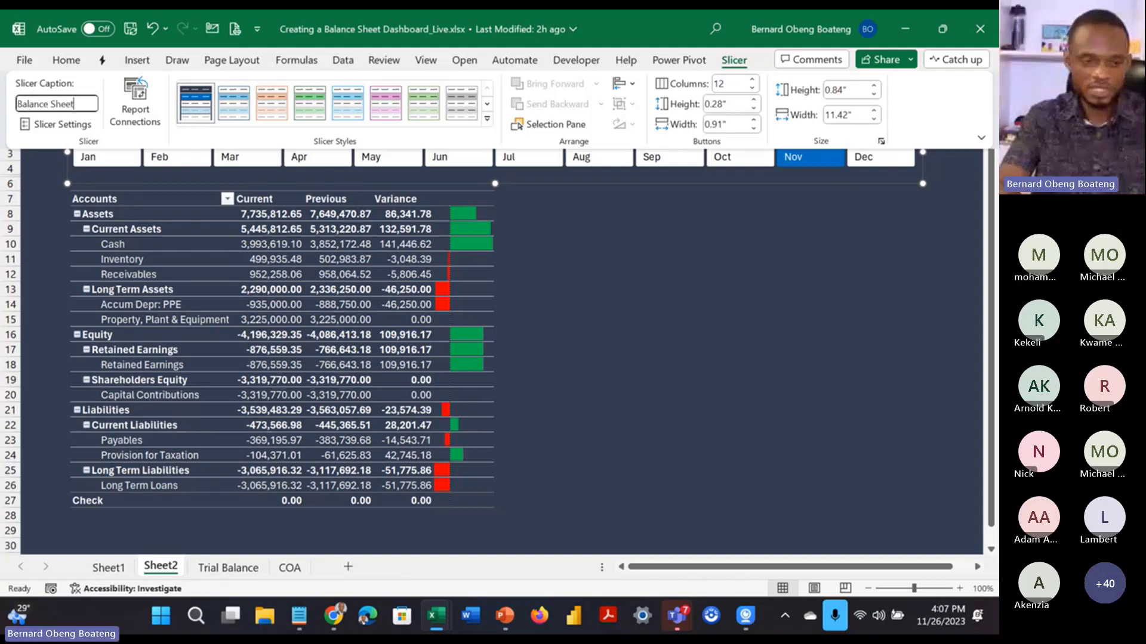
pyautogui.write(' as at')
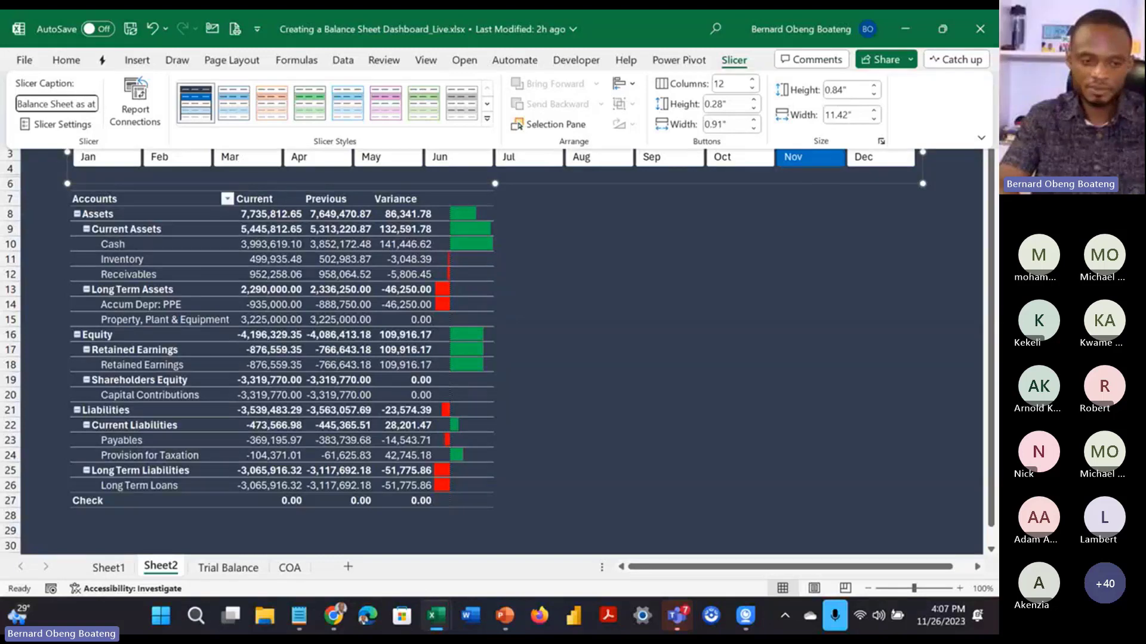
pyautogui.write(':')
pyautogui.press('Return')
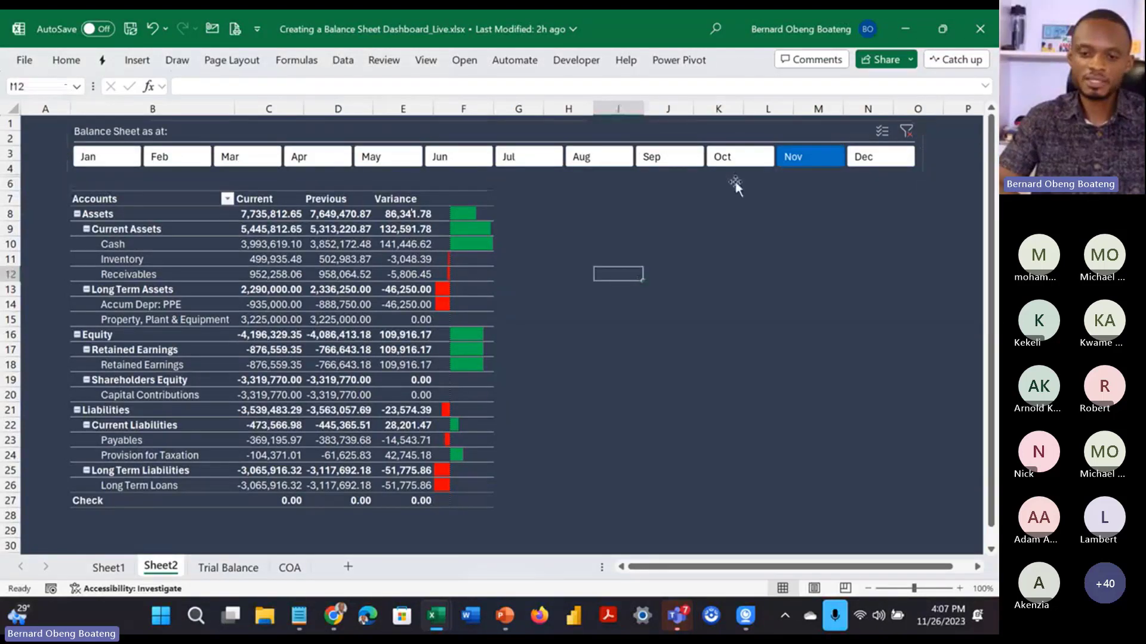
# Step: Try the slicer on other months such as Sep, filter the balance sheet to Dec, and select an empty cell beside the PivotTable
pyautogui.click(731, 160)
pyautogui.click(691, 163)
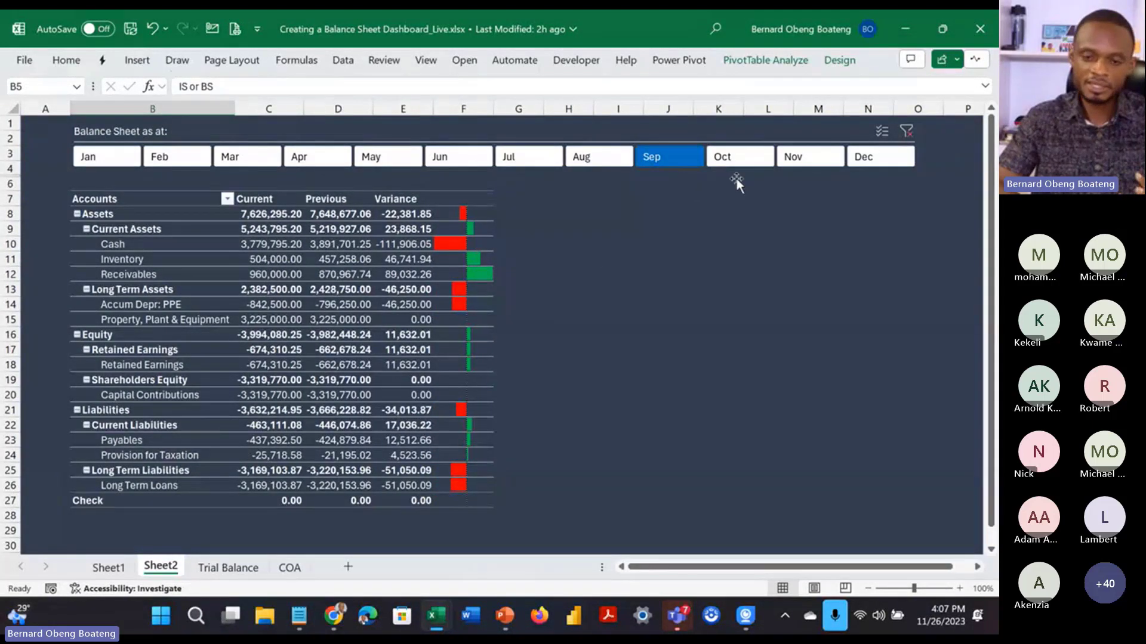
pyautogui.click(866, 157)
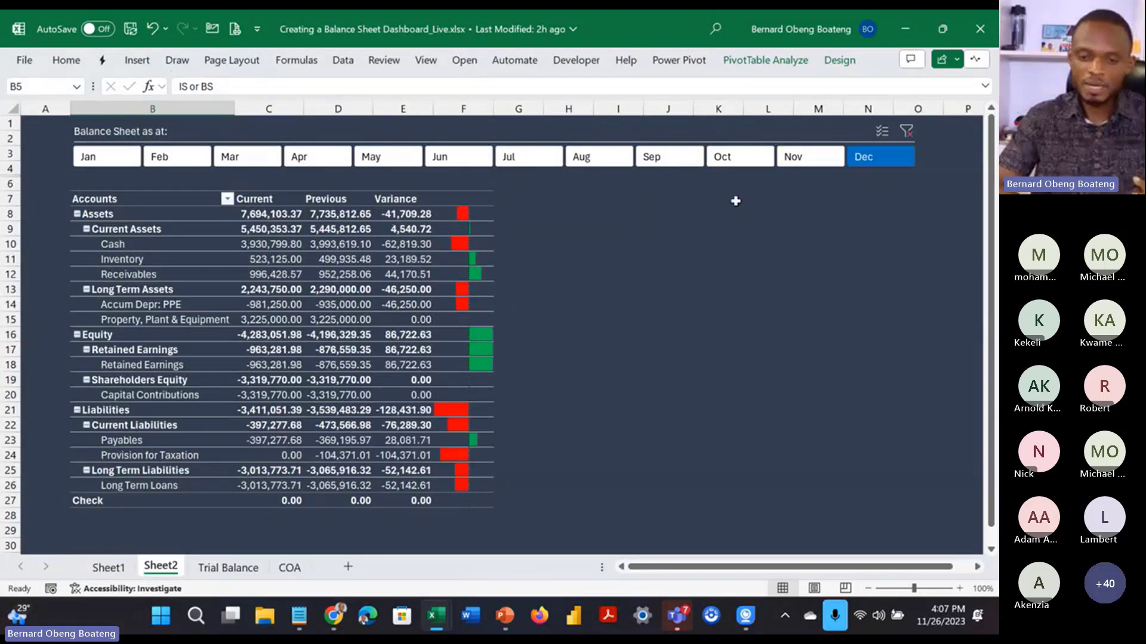
pyautogui.click(675, 214)
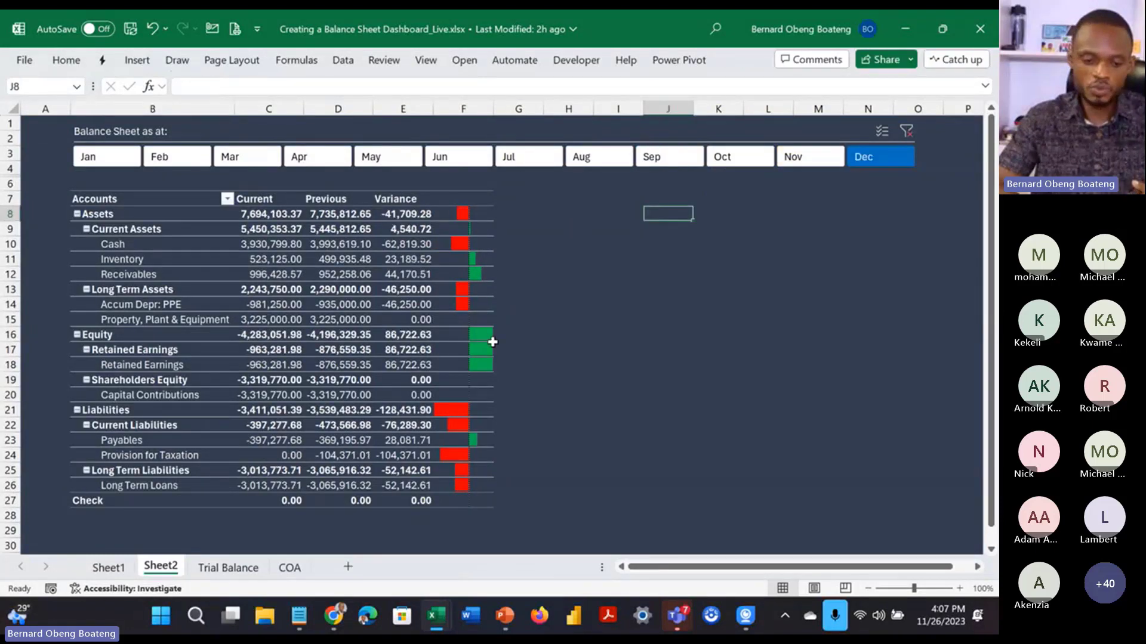
# Step: View the charts on the practice workbook's Dashboard sheet for reference, and return to the live workbook
pyautogui.moveTo(492, 342)
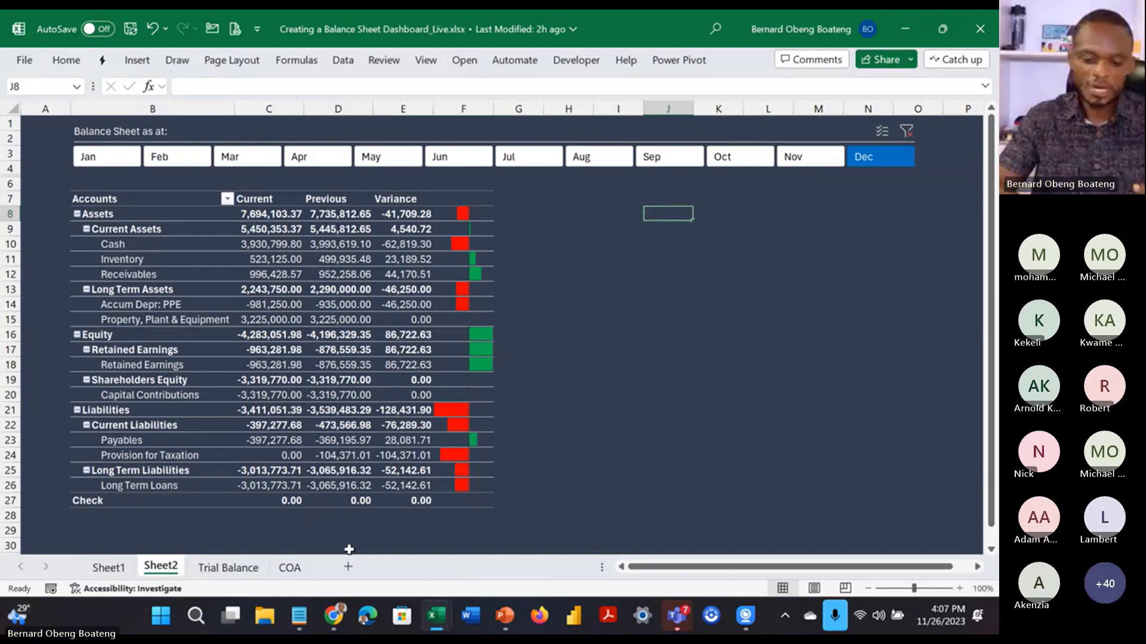
pyautogui.moveTo(435, 612)
pyautogui.click(267, 498)
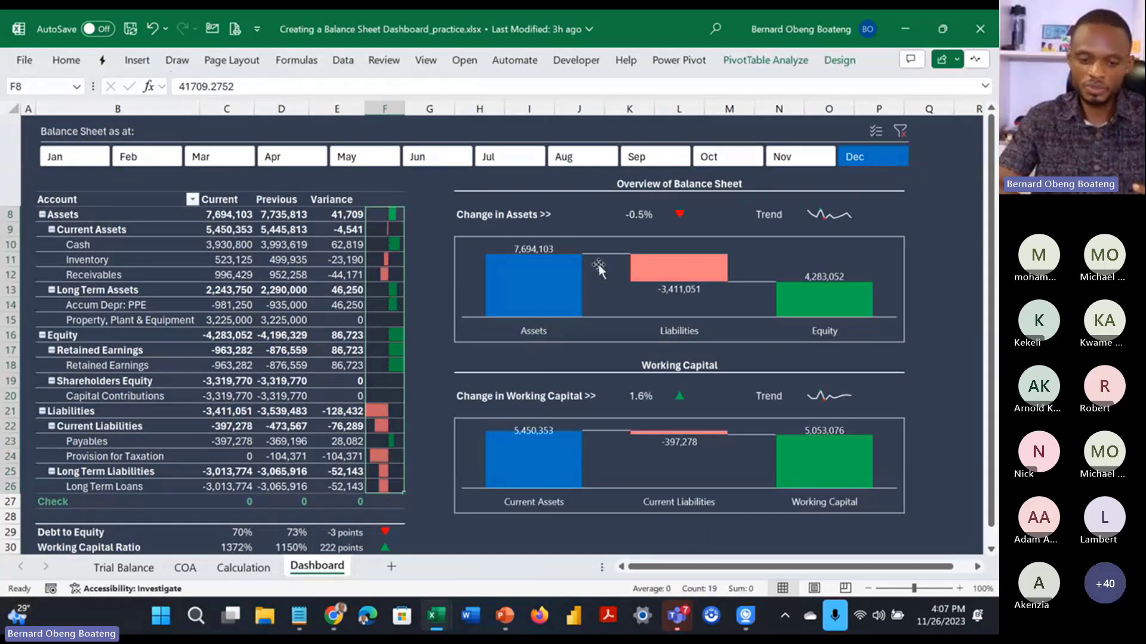
pyautogui.moveTo(439, 612)
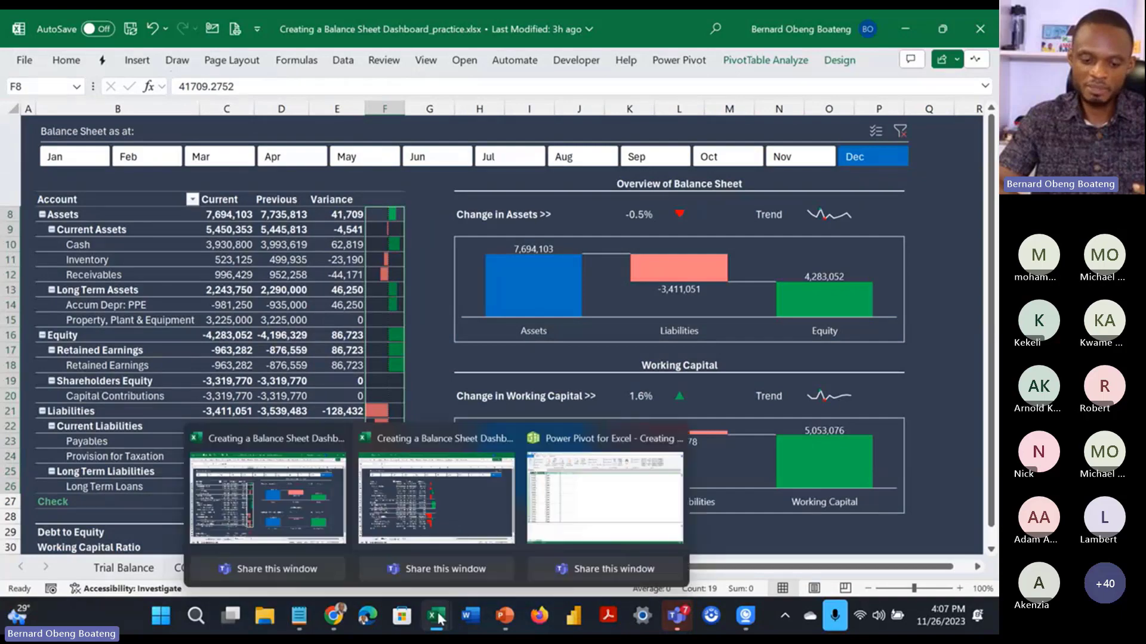
pyautogui.click(464, 514)
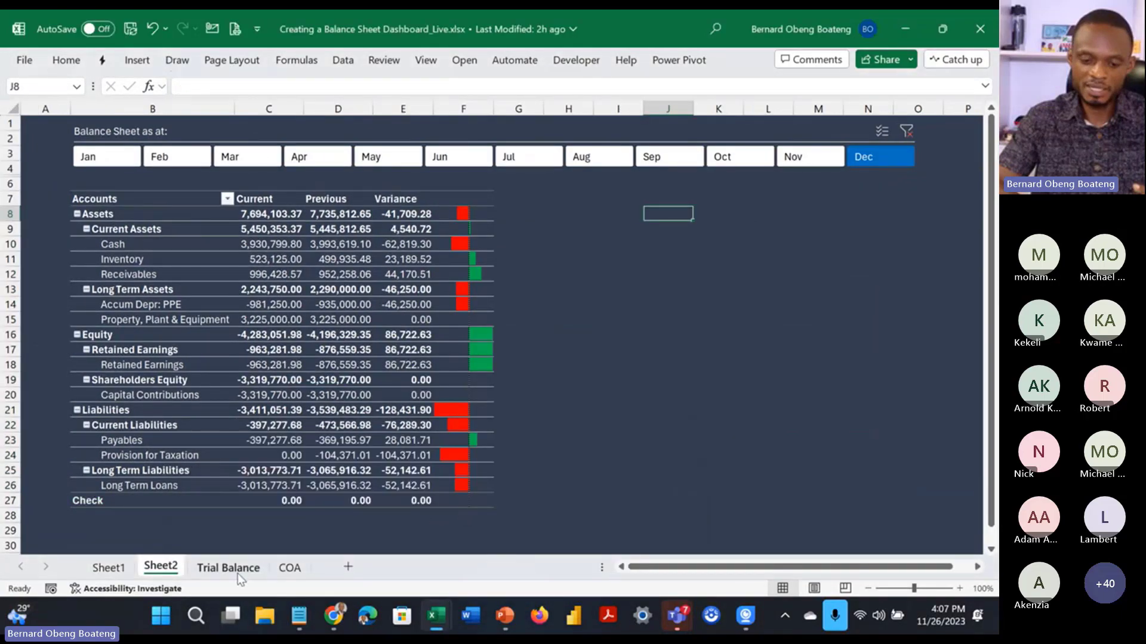
# Step: Insert a waterfall chart on Sheet1 from the current Assets, Liabilities and Equity values in B34:C36
pyautogui.click(237, 574)
pyautogui.click(108, 568)
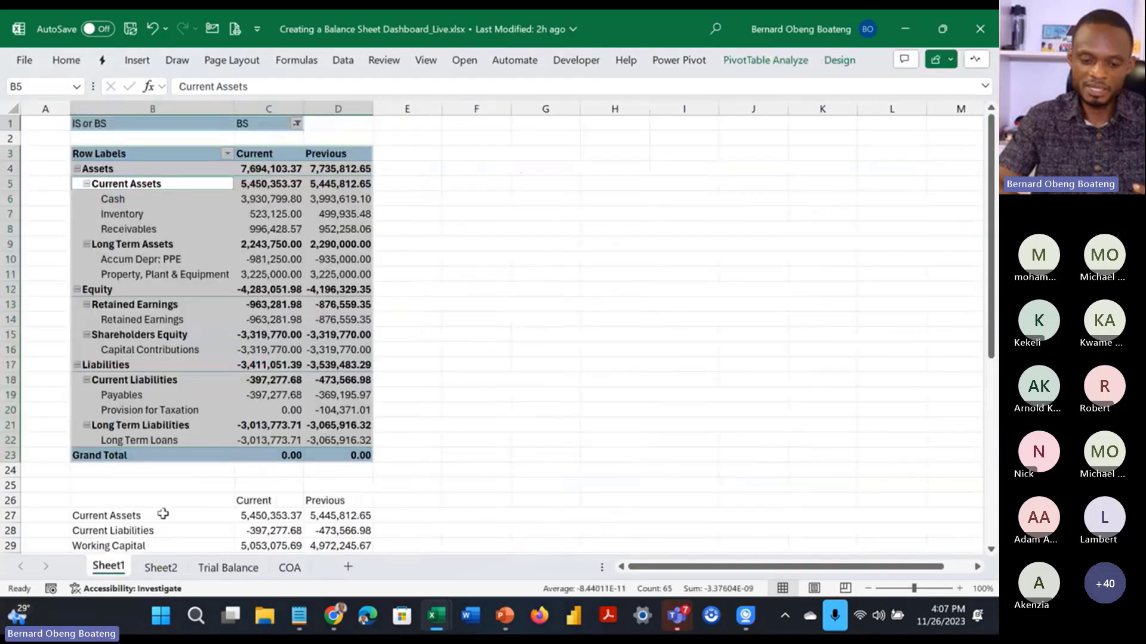
pyautogui.scroll(-2, 161, 525)
pyautogui.scroll(-1, 163, 515)
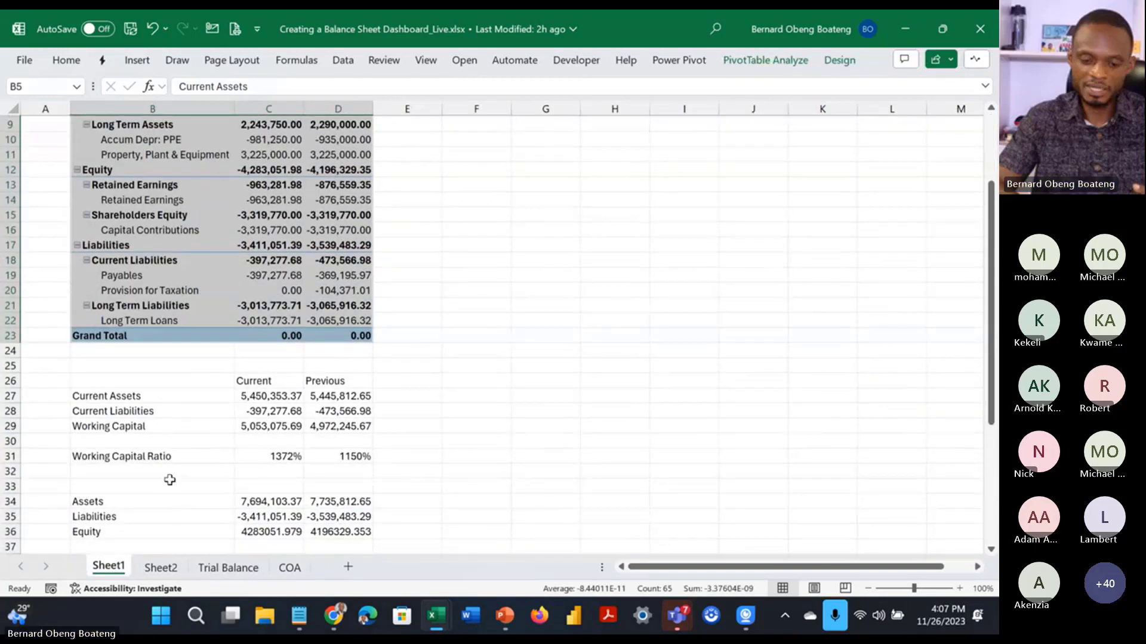
pyautogui.moveTo(167, 502); pyautogui.dragTo(254, 530)
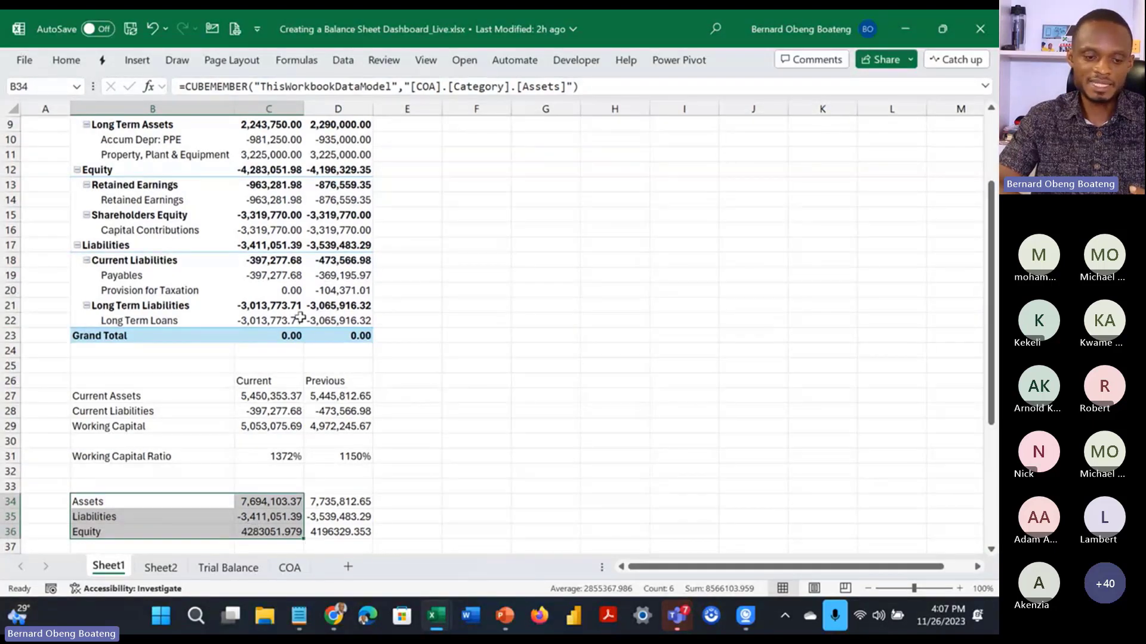
pyautogui.scroll(-3, 309, 336)
pyautogui.scroll(-1, 307, 333)
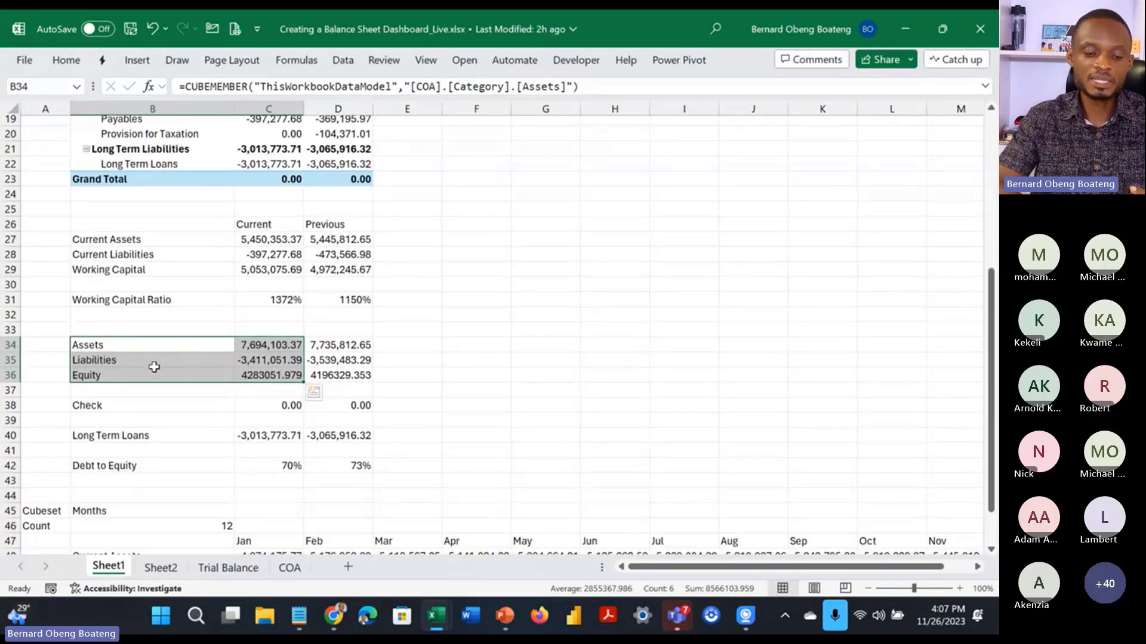
pyautogui.click(143, 64)
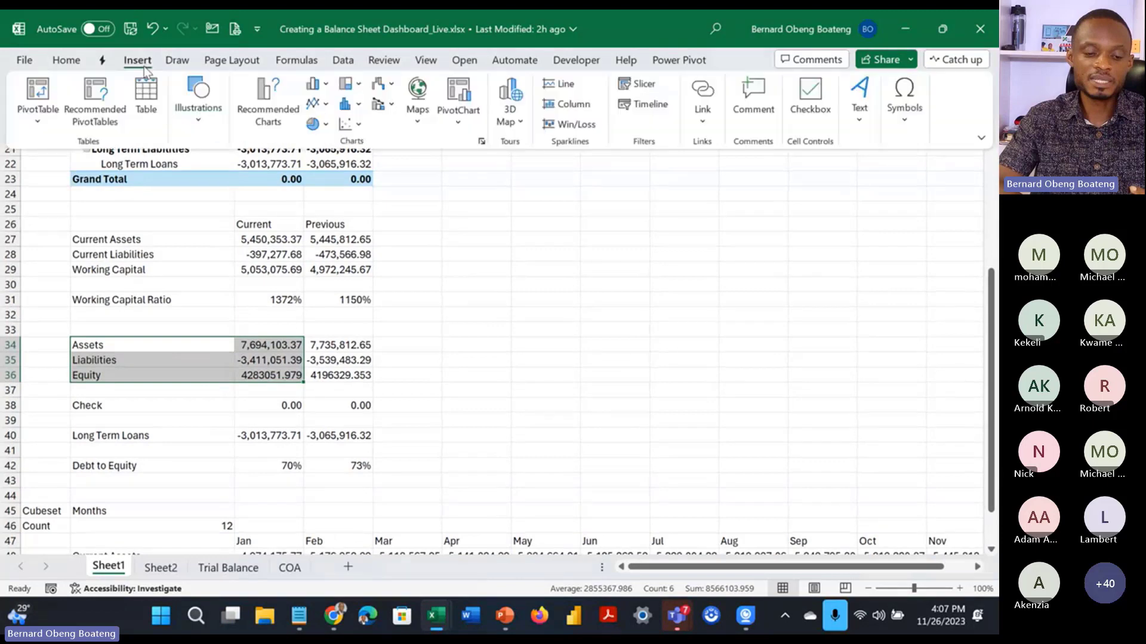
pyautogui.click(481, 142)
pyautogui.click(366, 107)
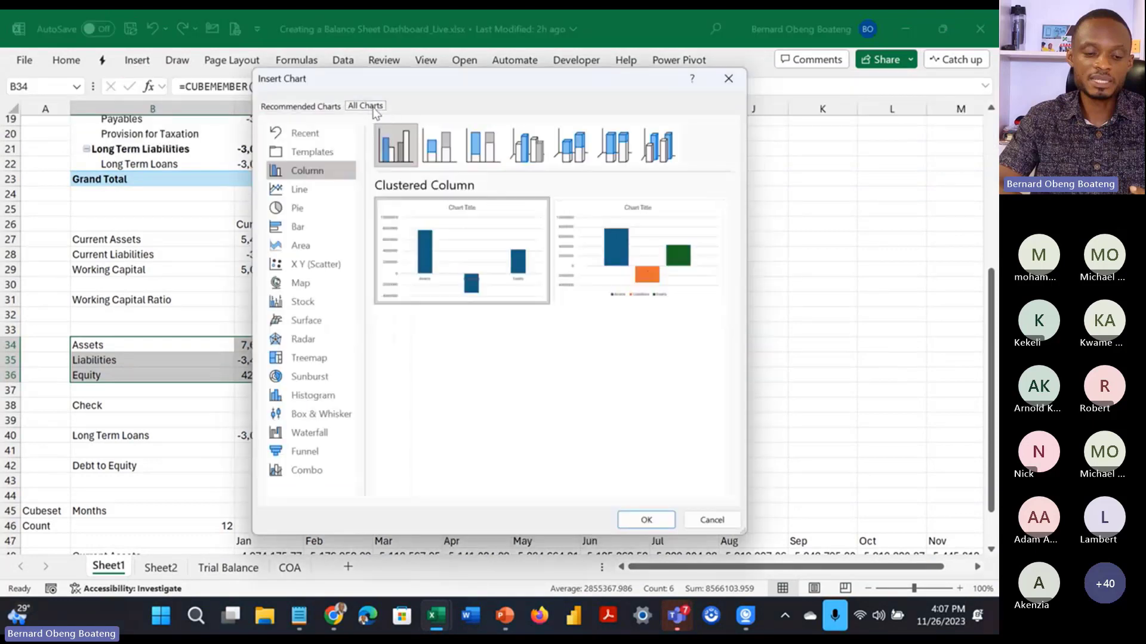
pyautogui.click(307, 431)
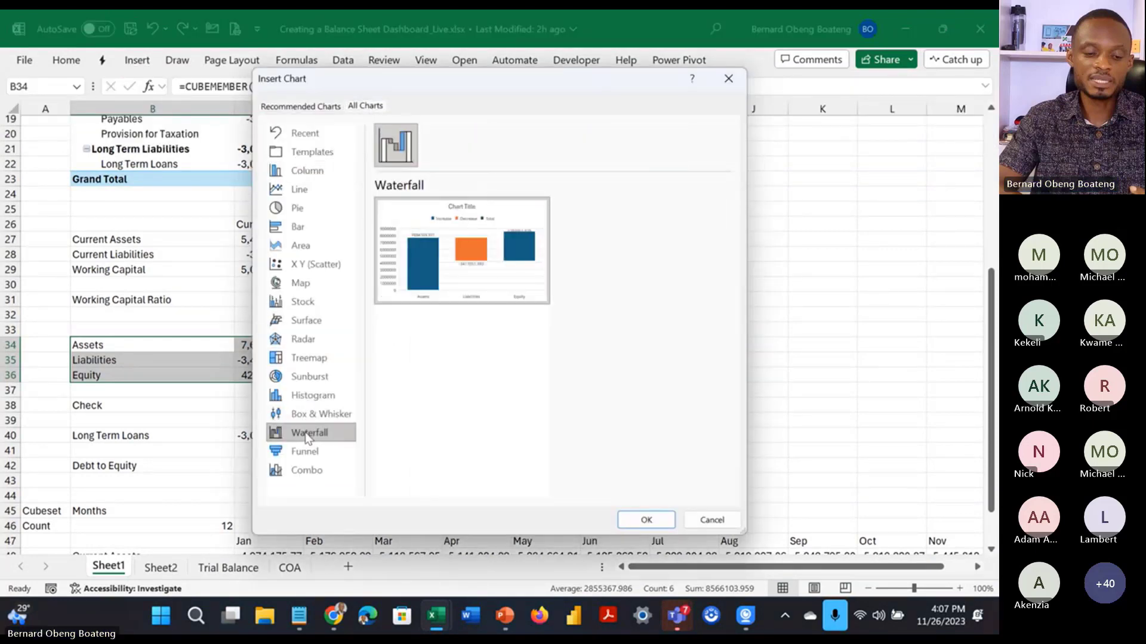
pyautogui.moveTo(480, 299)
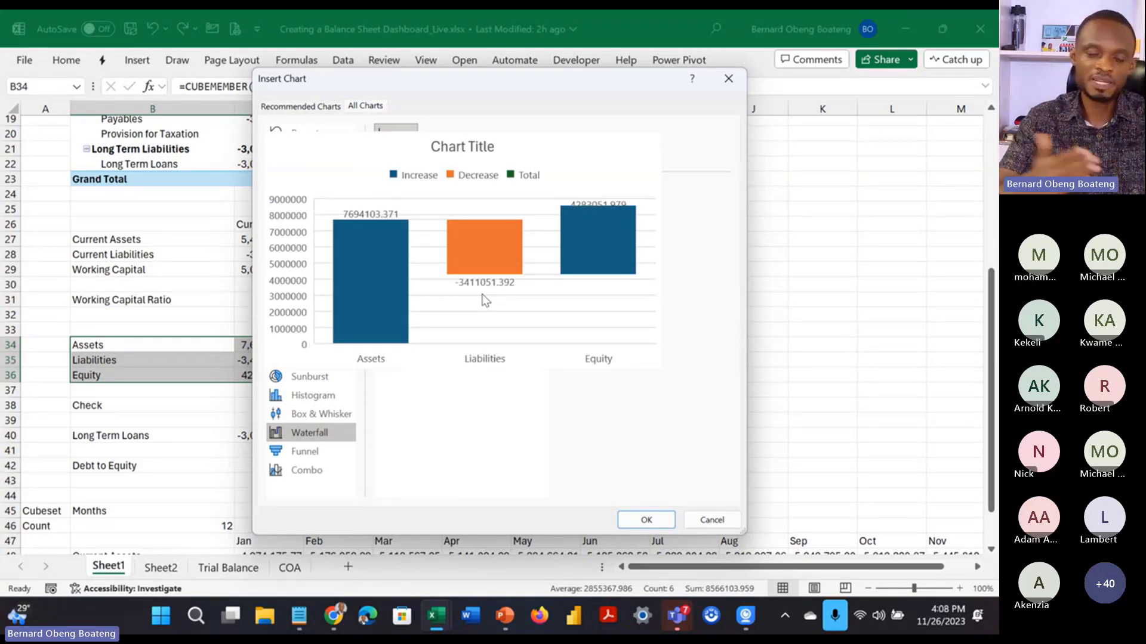
pyautogui.click(642, 524)
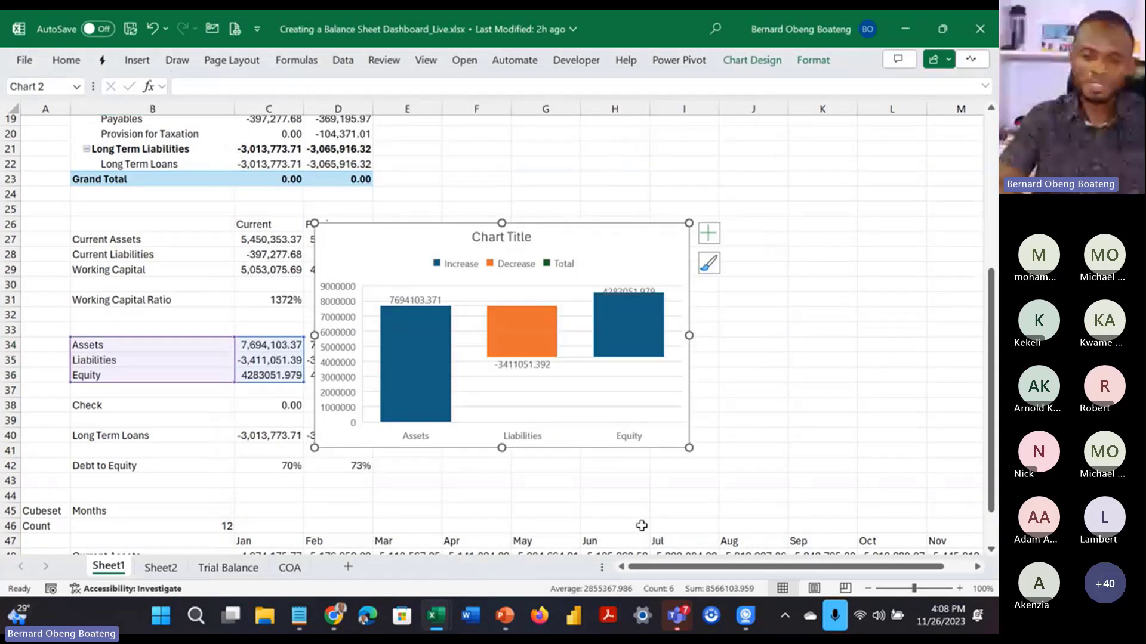
# Step: Remove the title, legend and vertical axis from the waterfall chart
pyautogui.click(528, 240)
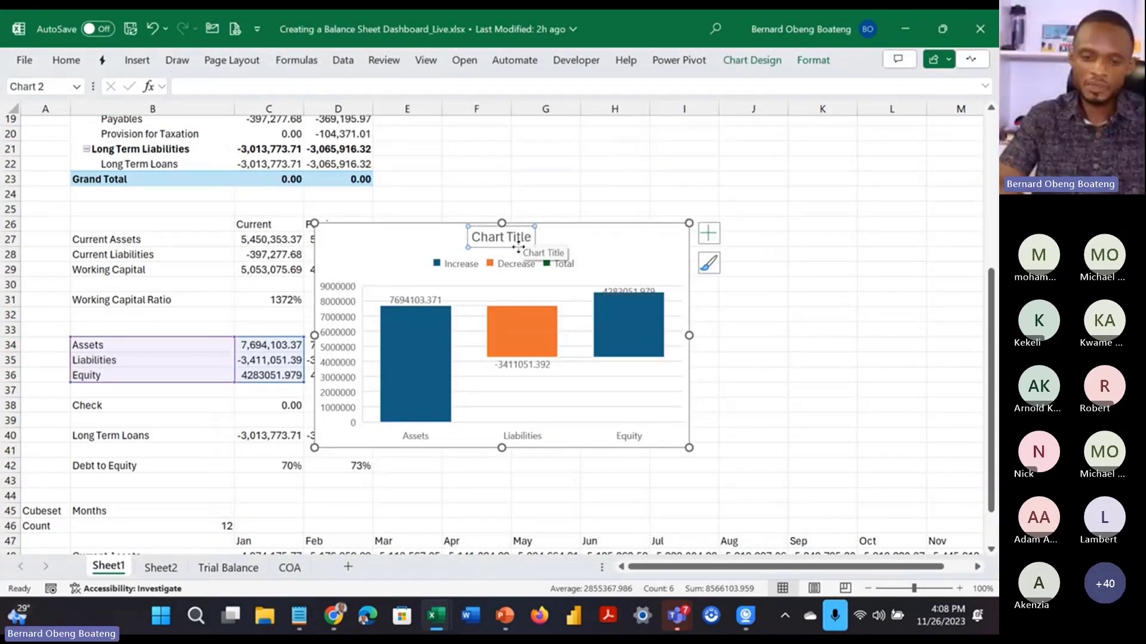
pyautogui.press('Delete')
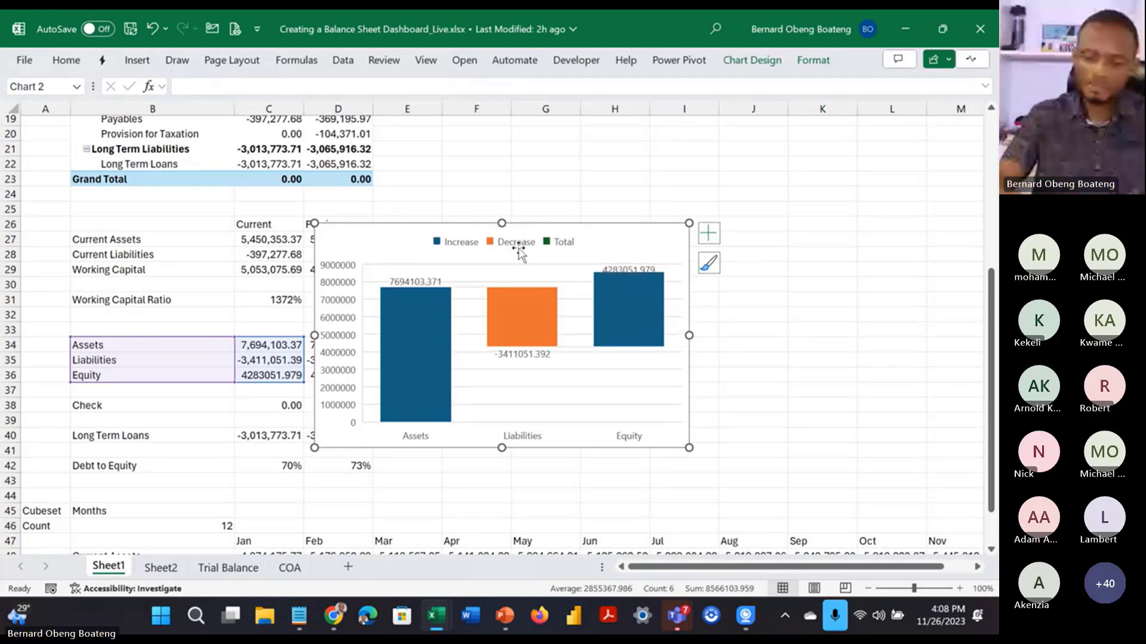
pyautogui.click(527, 249)
pyautogui.press('Delete')
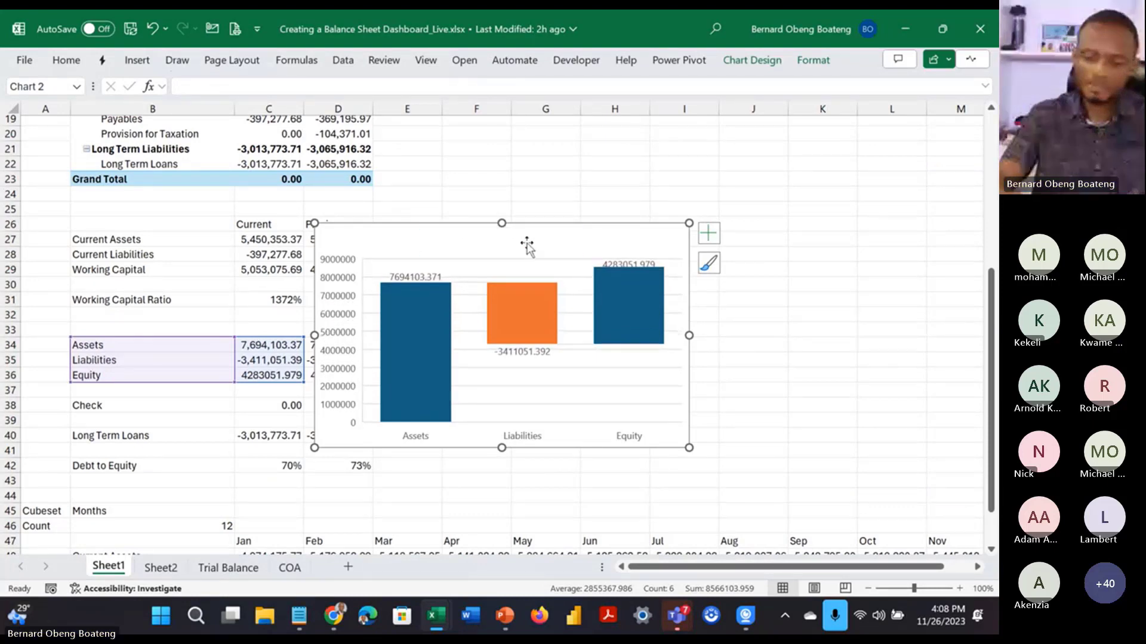
pyautogui.click(342, 304)
pyautogui.press('Delete')
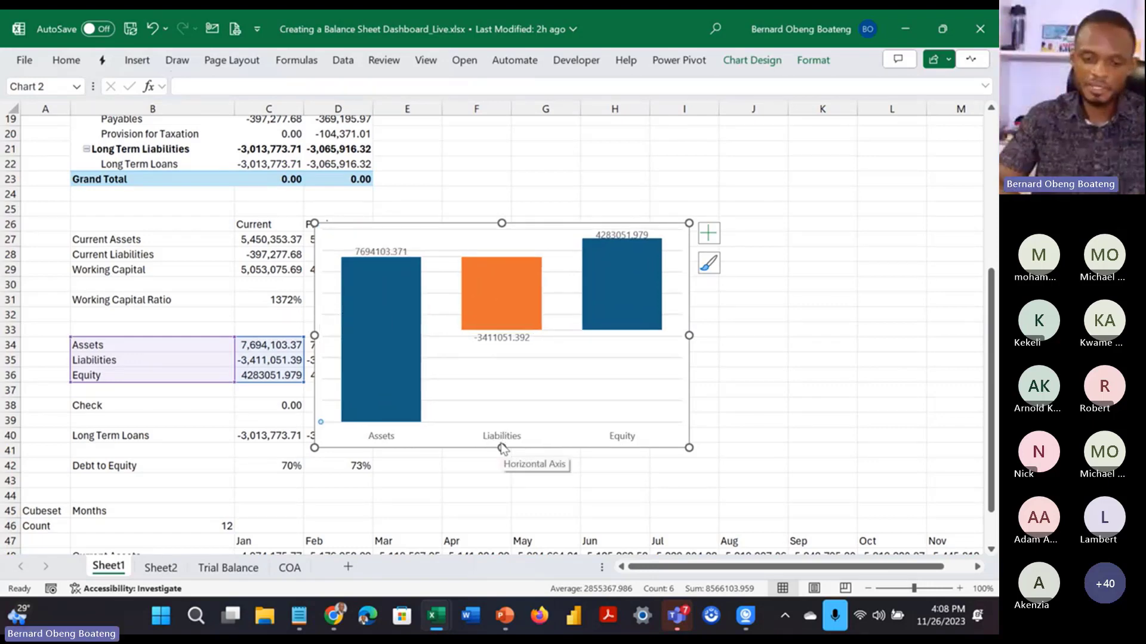
# Step: Set the Equity column of the waterfall chart as a total and widen the chart slightly
pyautogui.click(618, 309)
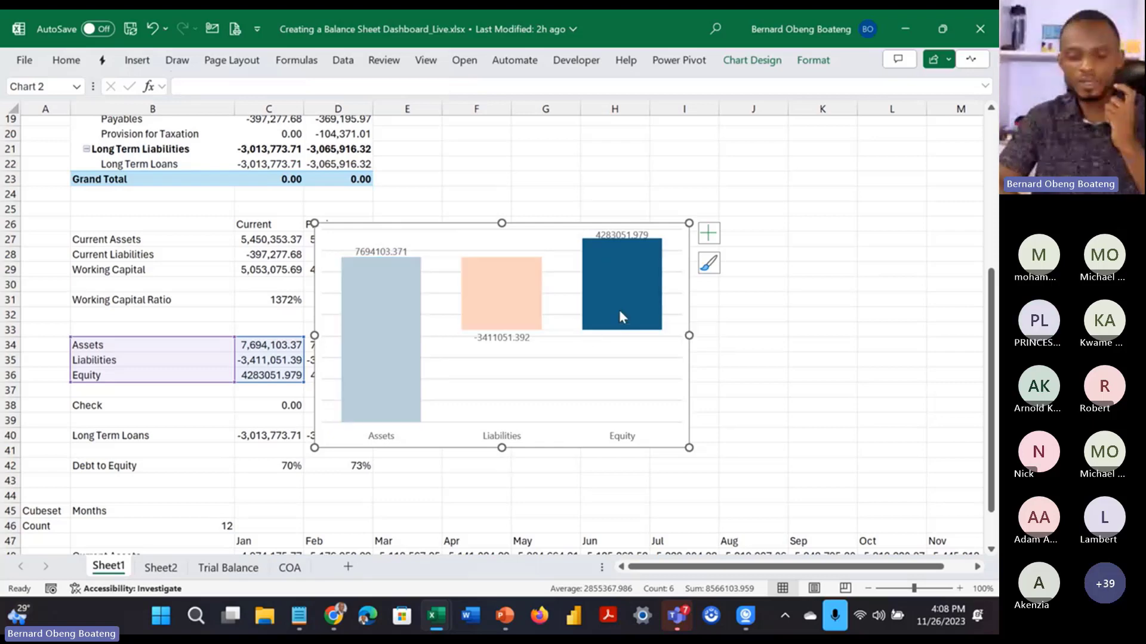
pyautogui.rightClick(618, 309)
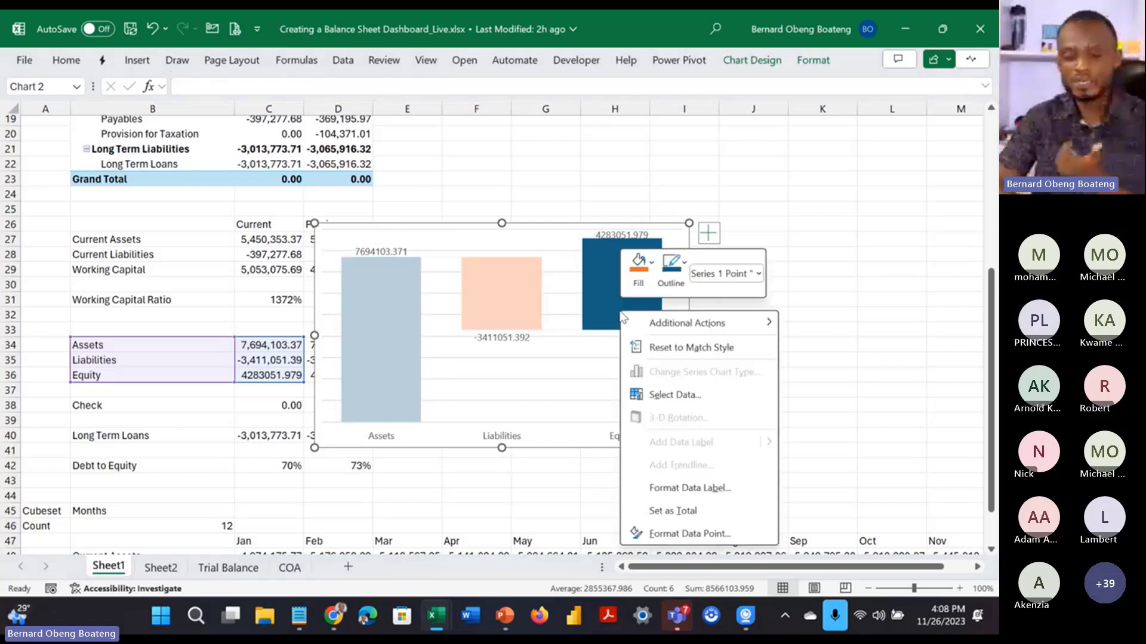
pyautogui.click(673, 511)
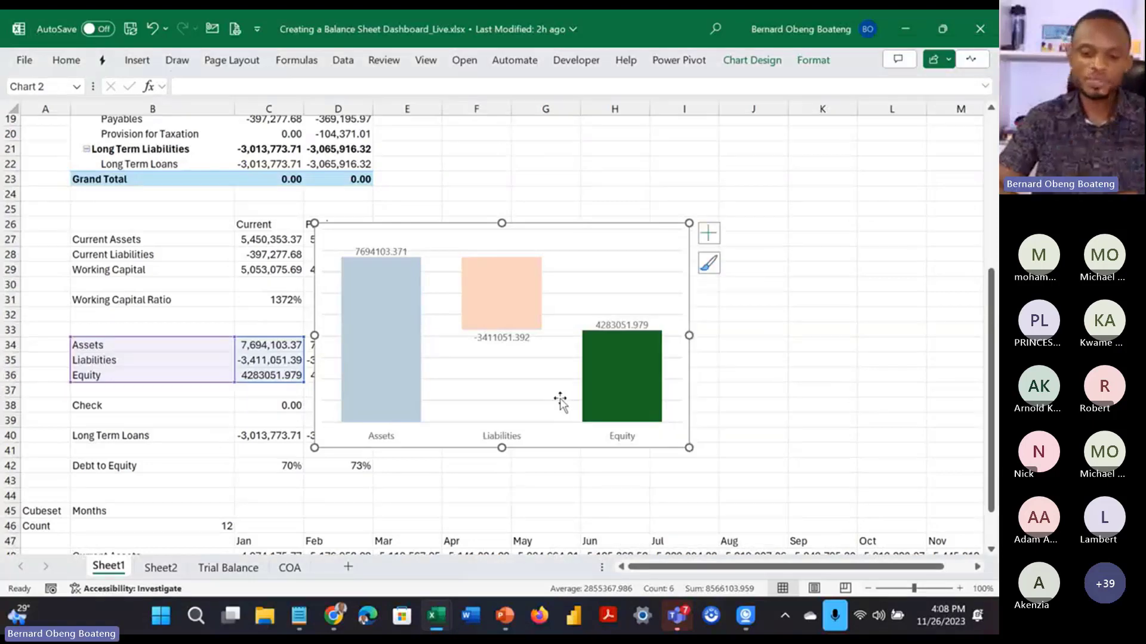
pyautogui.moveTo(401, 378)
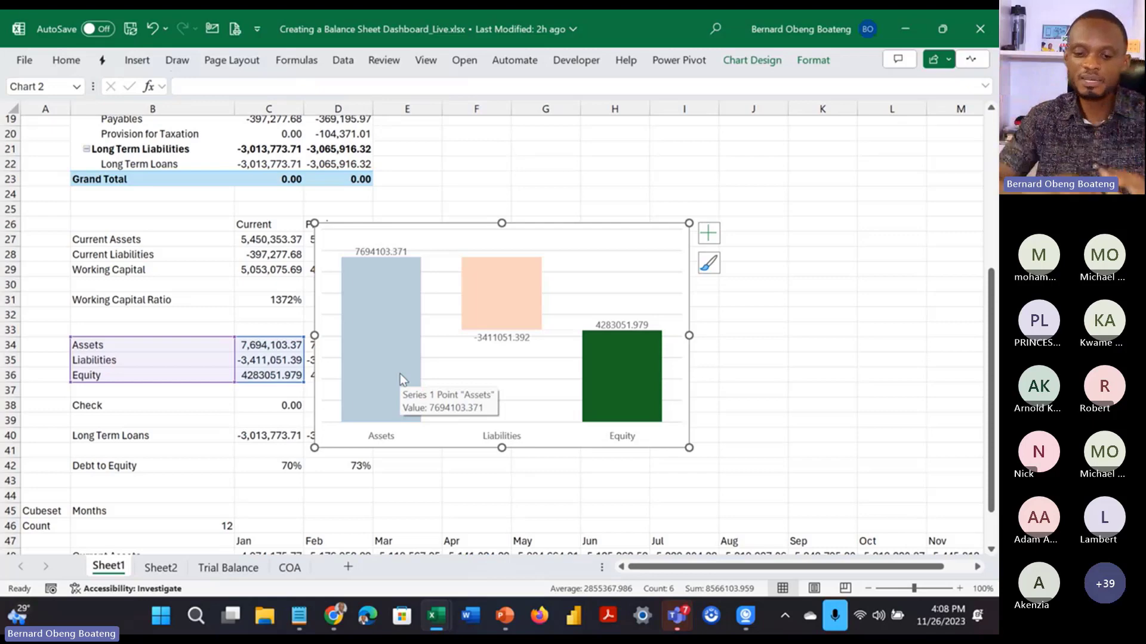
pyautogui.moveTo(316, 335); pyautogui.dragTo(270, 335)
pyautogui.click(362, 311)
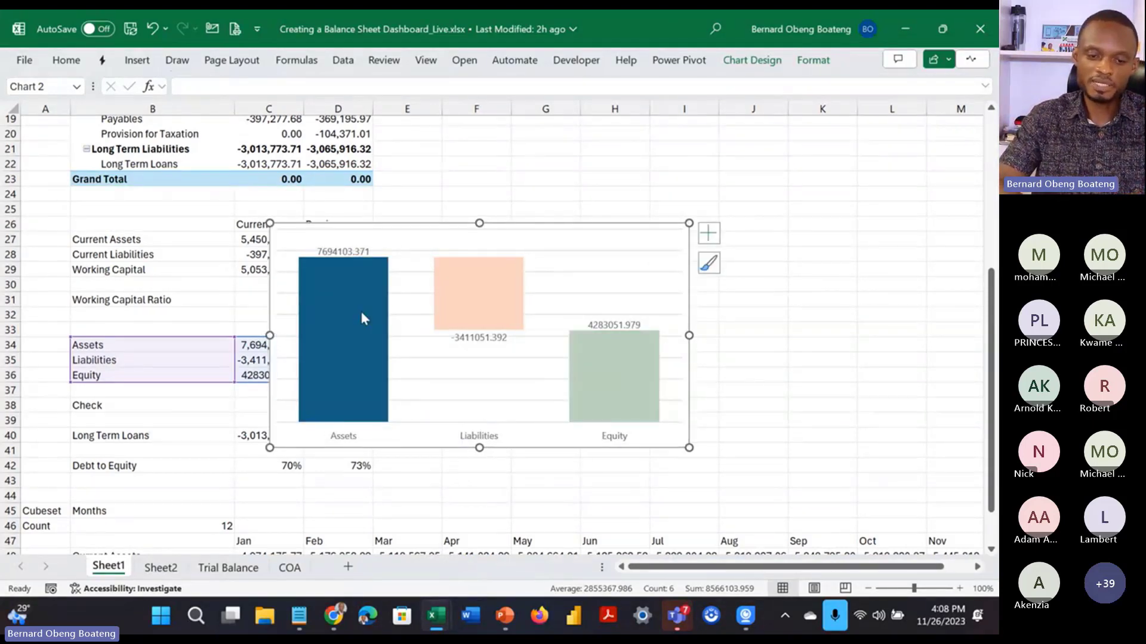
pyautogui.click(367, 307)
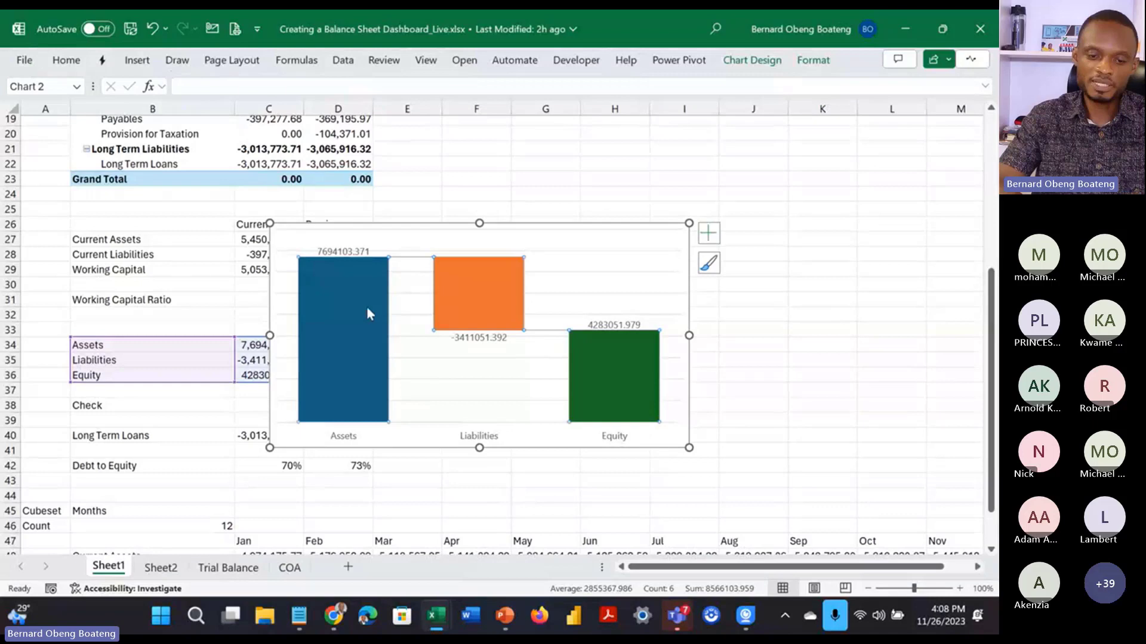
# Step: Move the waterfall chart from Sheet1 to Sheet2 beside the PivotTable at H9, and reduce its height to about 1.64 inches
pyautogui.click(444, 223)
pyautogui.press('Delete')
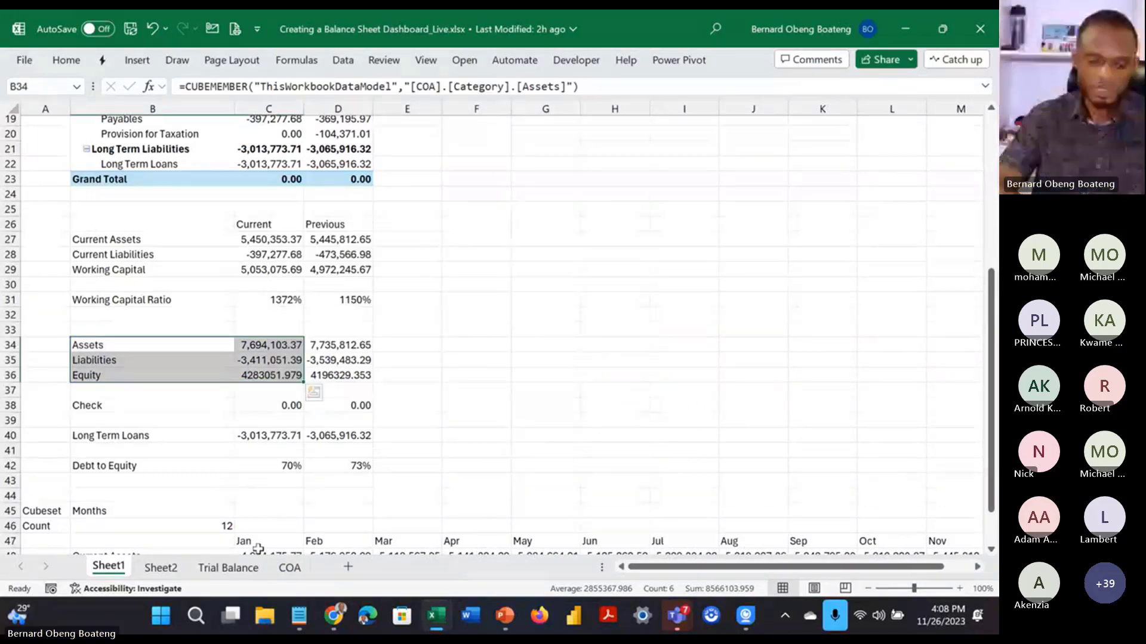
pyautogui.click(161, 567)
pyautogui.click(555, 229)
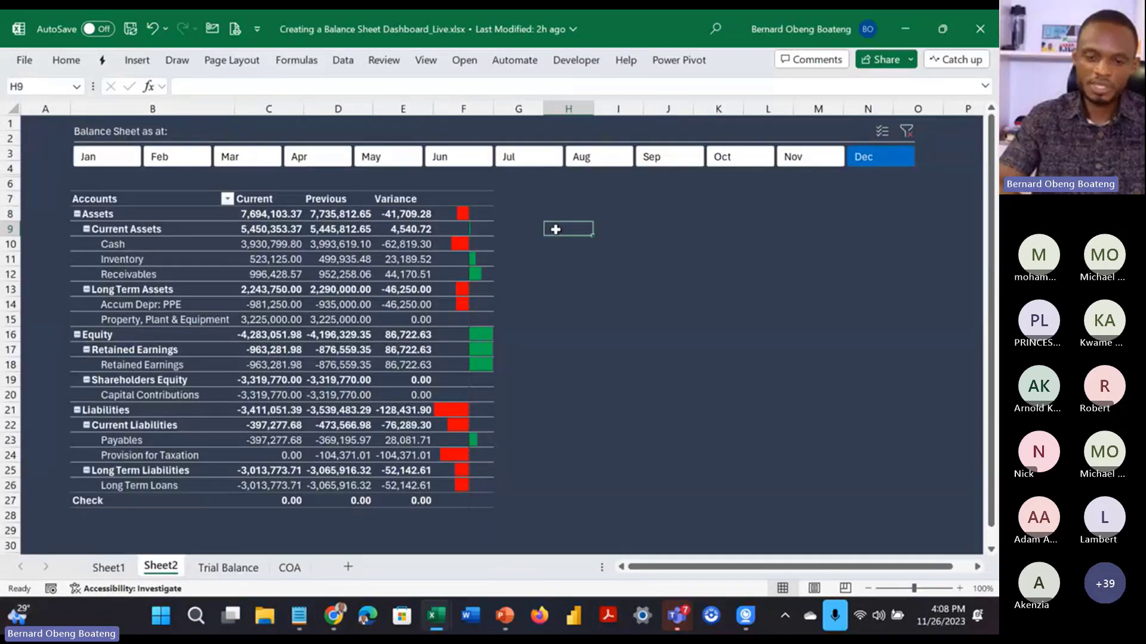
pyautogui.hotkey('ctrl', 'v')
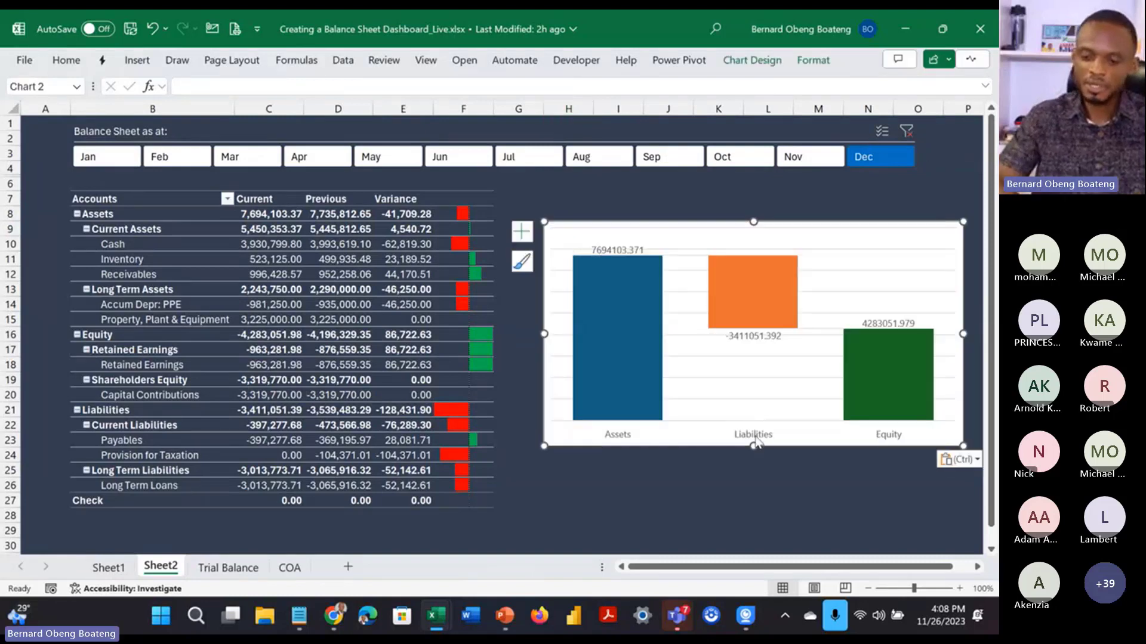
pyautogui.moveTo(754, 443); pyautogui.dragTo(755, 328)
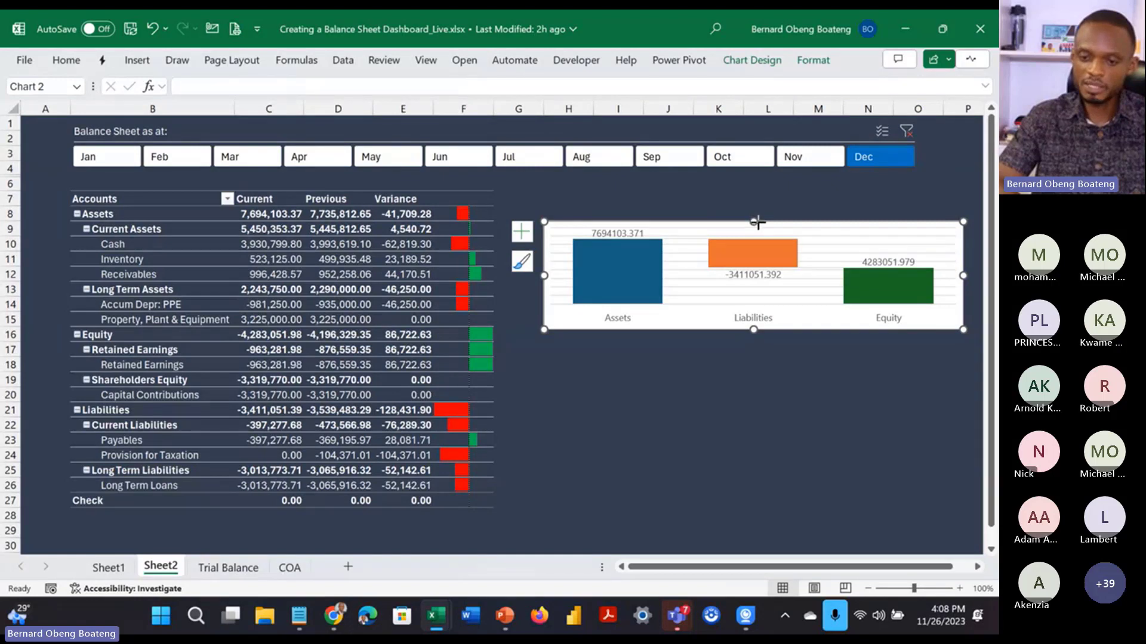
pyautogui.moveTo(757, 222); pyautogui.dragTo(755, 206)
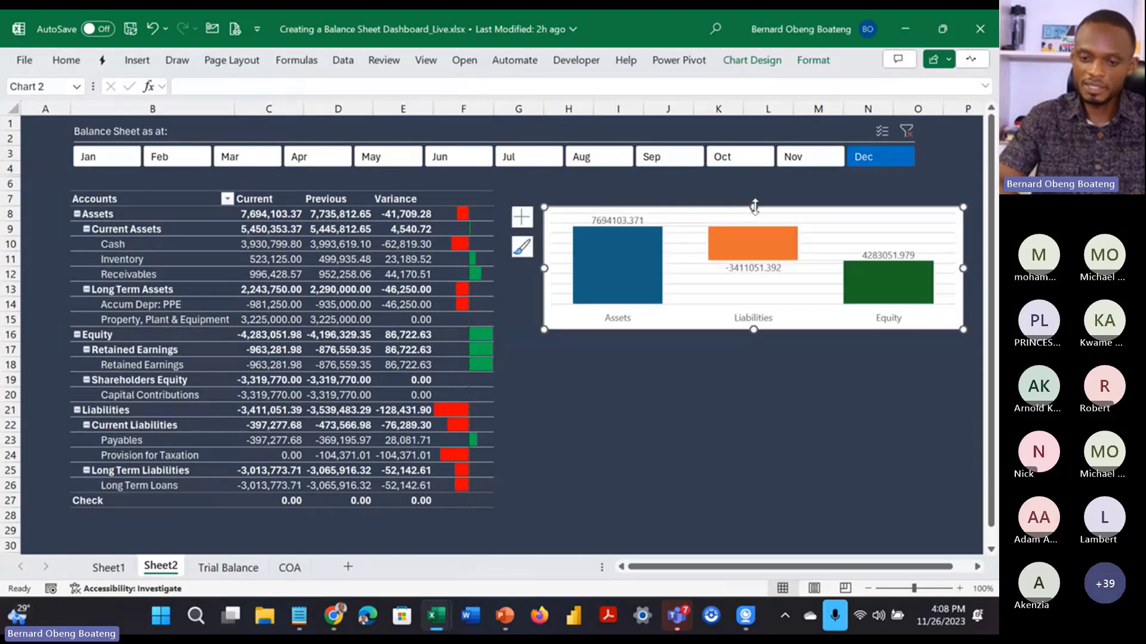
# Step: Remove the fill and gridlines from the waterfall chart on Sheet2, and make all its text white
pyautogui.click(804, 62)
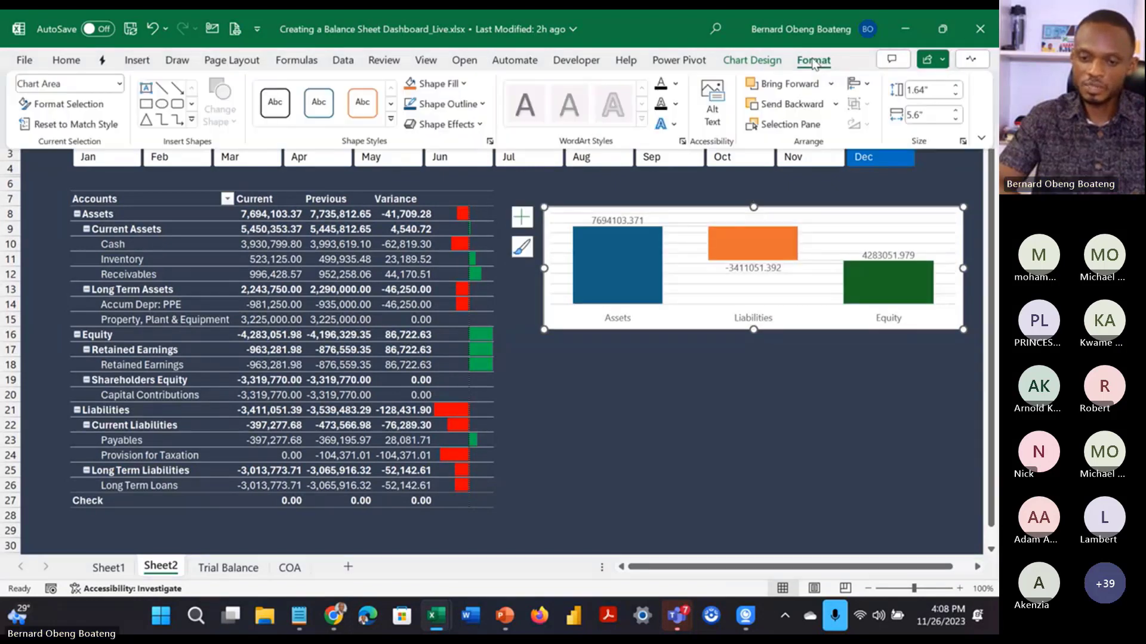
pyautogui.click(464, 84)
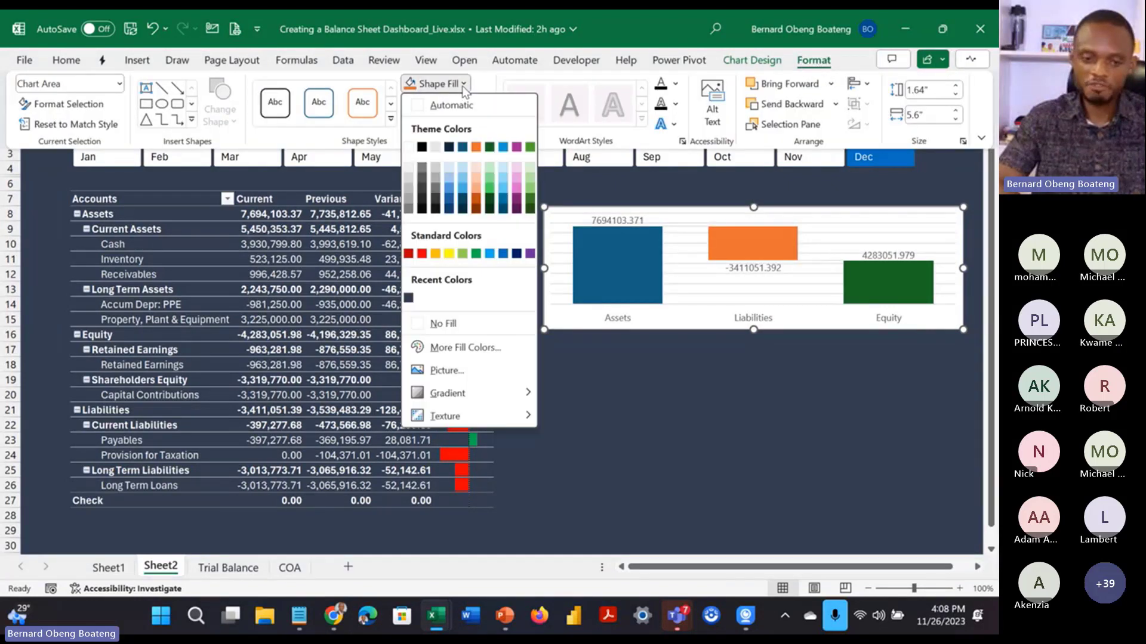
pyautogui.click(447, 326)
pyautogui.click(68, 61)
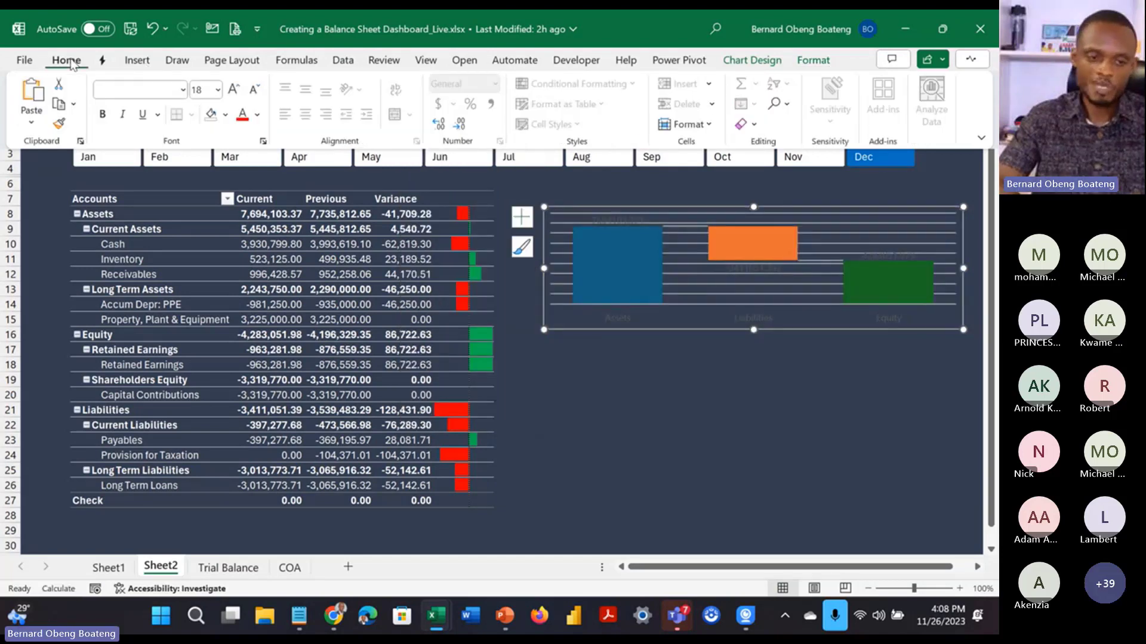
pyautogui.click(258, 114)
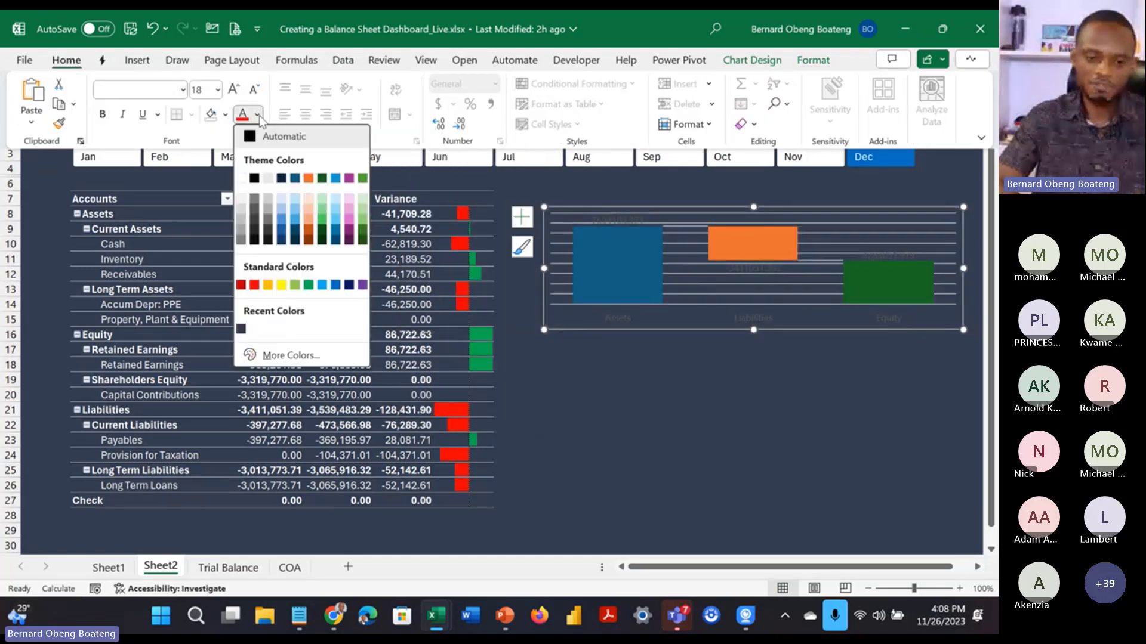
pyautogui.click(241, 178)
pyautogui.click(698, 294)
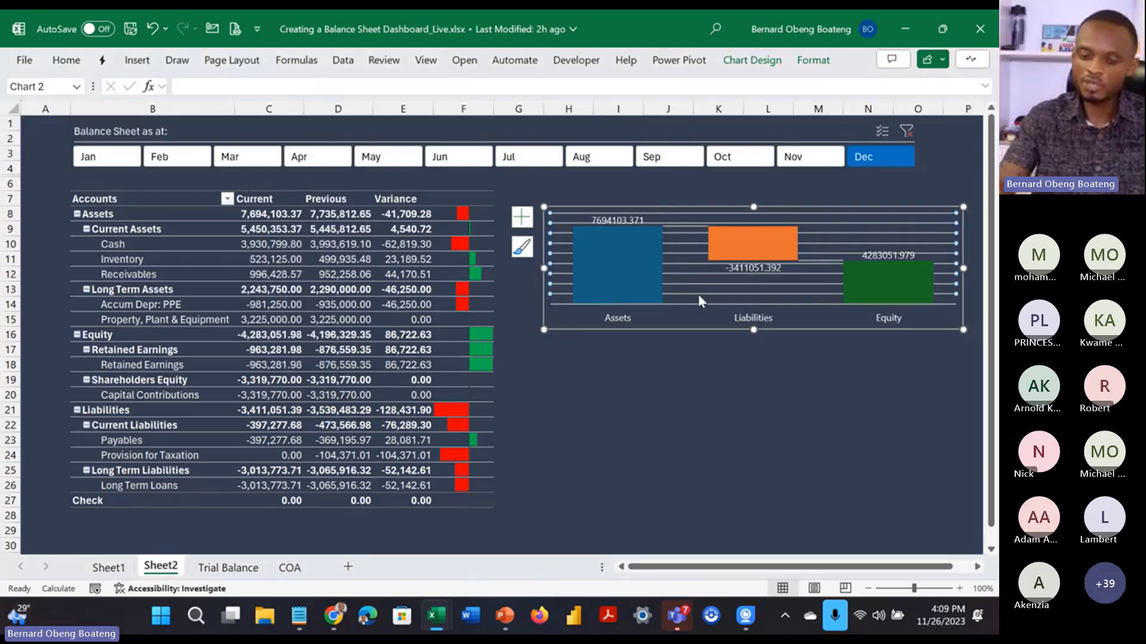
pyautogui.press('Delete')
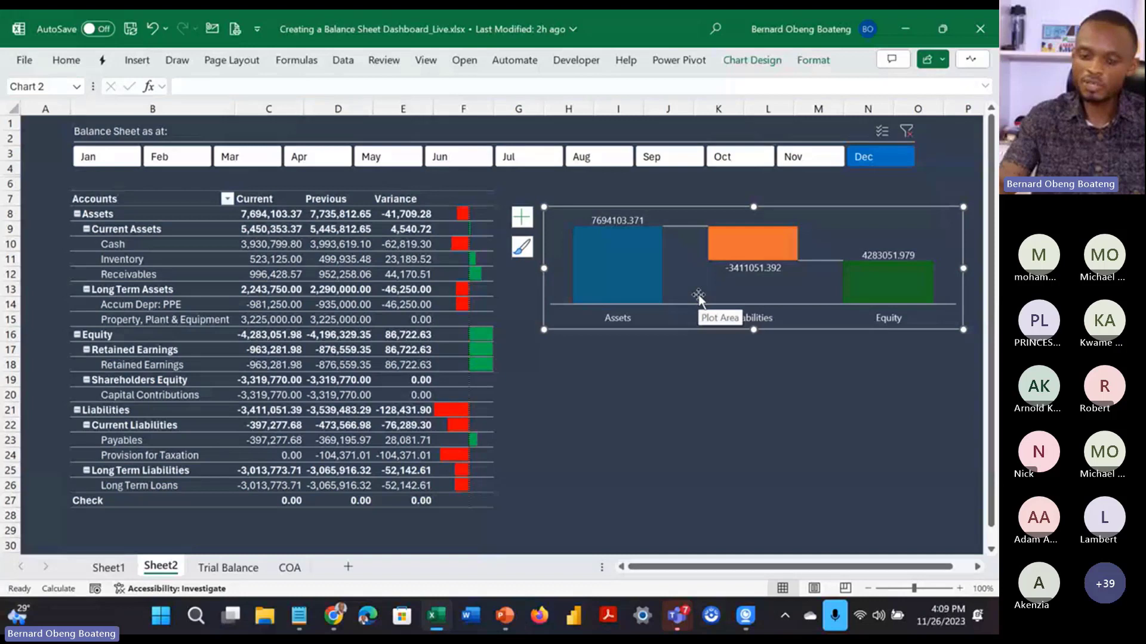
# Step: Fill only the Assets column of the waterfall chart with standard blue
pyautogui.click(628, 293)
pyautogui.click(628, 293)
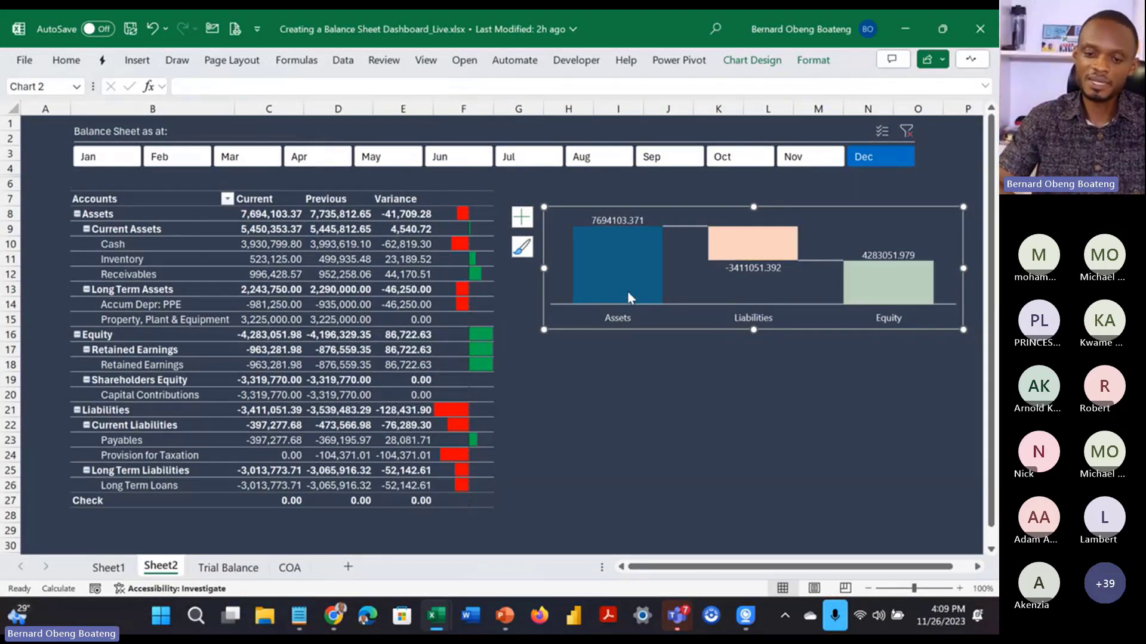
pyautogui.rightClick(627, 291)
pyautogui.click(660, 246)
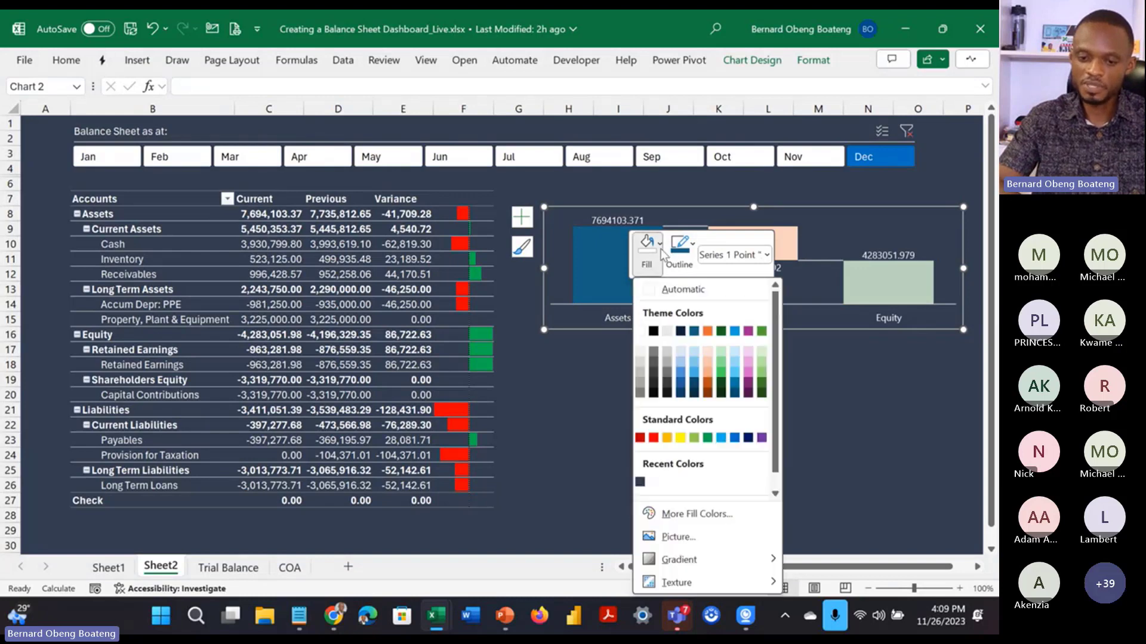
pyautogui.click(734, 439)
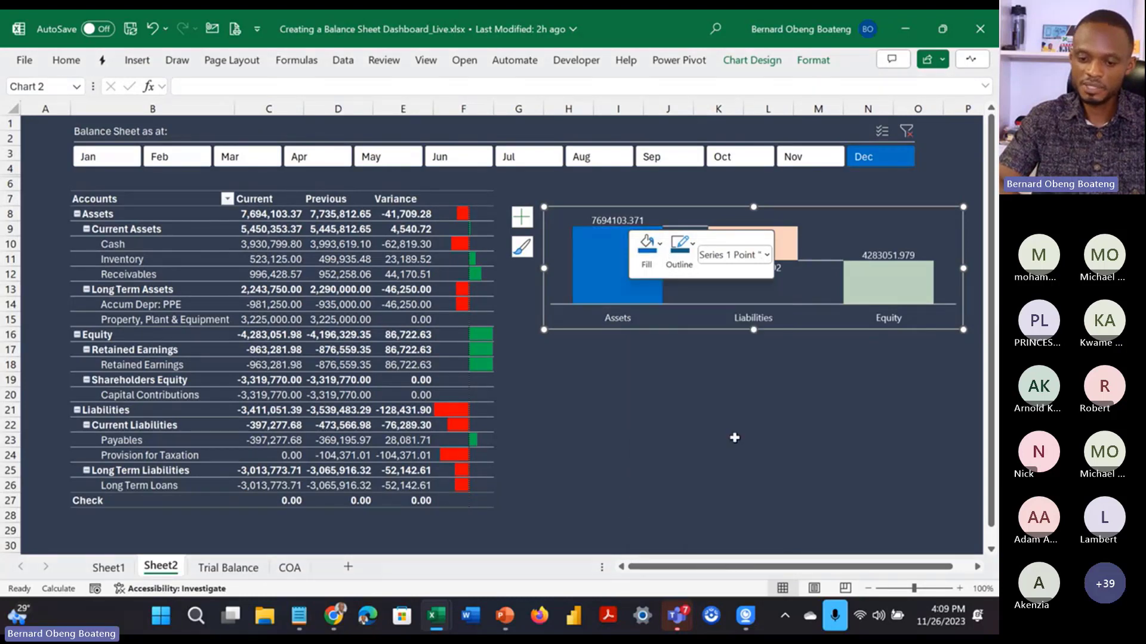
# Step: Fill the Liabilities column of the waterfall chart with standard red
pyautogui.click(787, 246)
pyautogui.rightClick(793, 248)
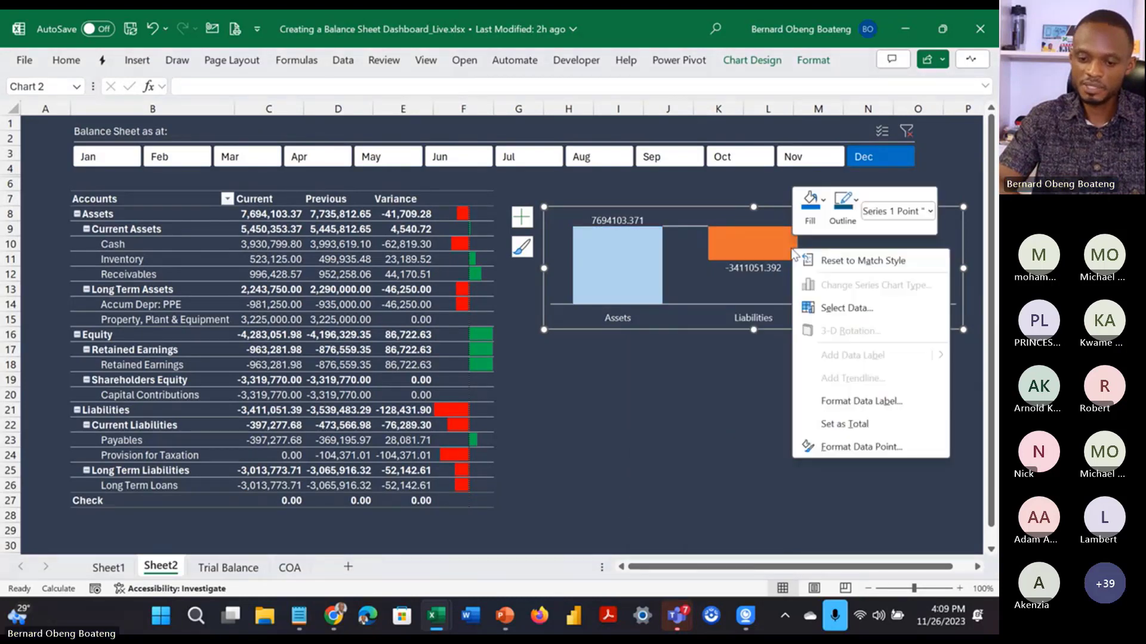
pyautogui.click(821, 217)
pyautogui.click(823, 221)
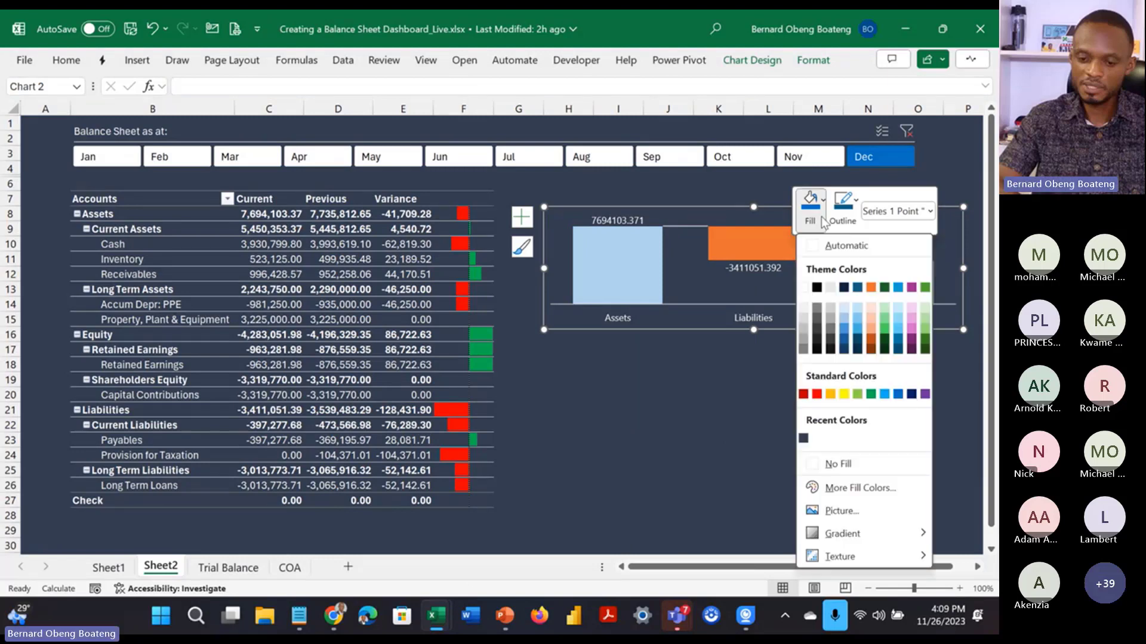
pyautogui.click(816, 394)
# Step: Fill the Equity column of the waterfall chart with standard green and deselect the chart
pyautogui.click(861, 294)
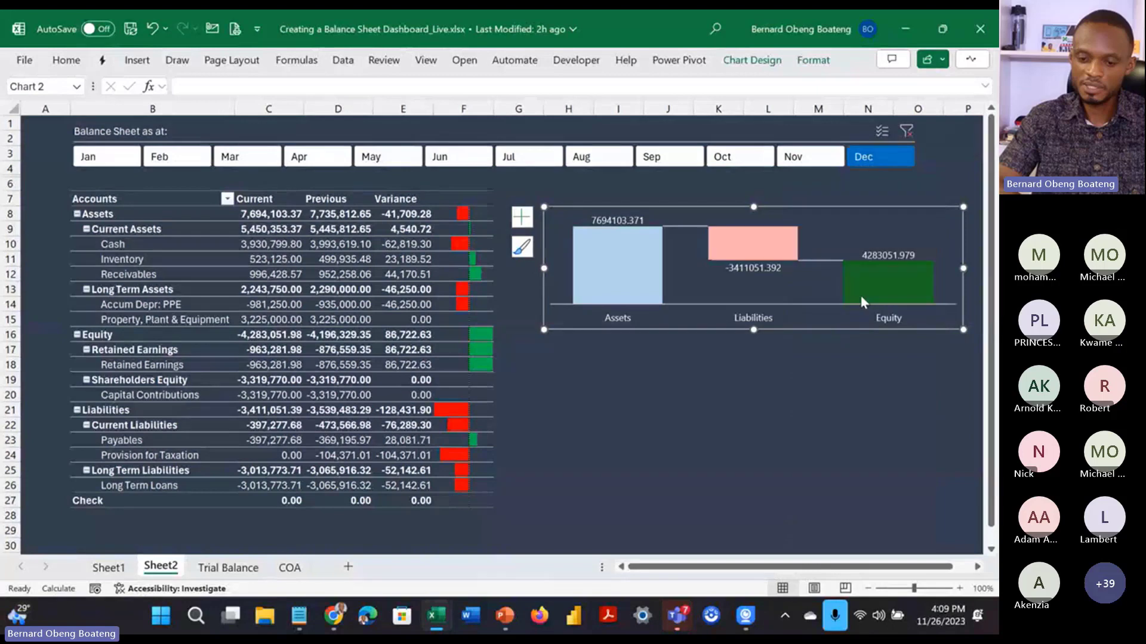
pyautogui.rightClick(860, 295)
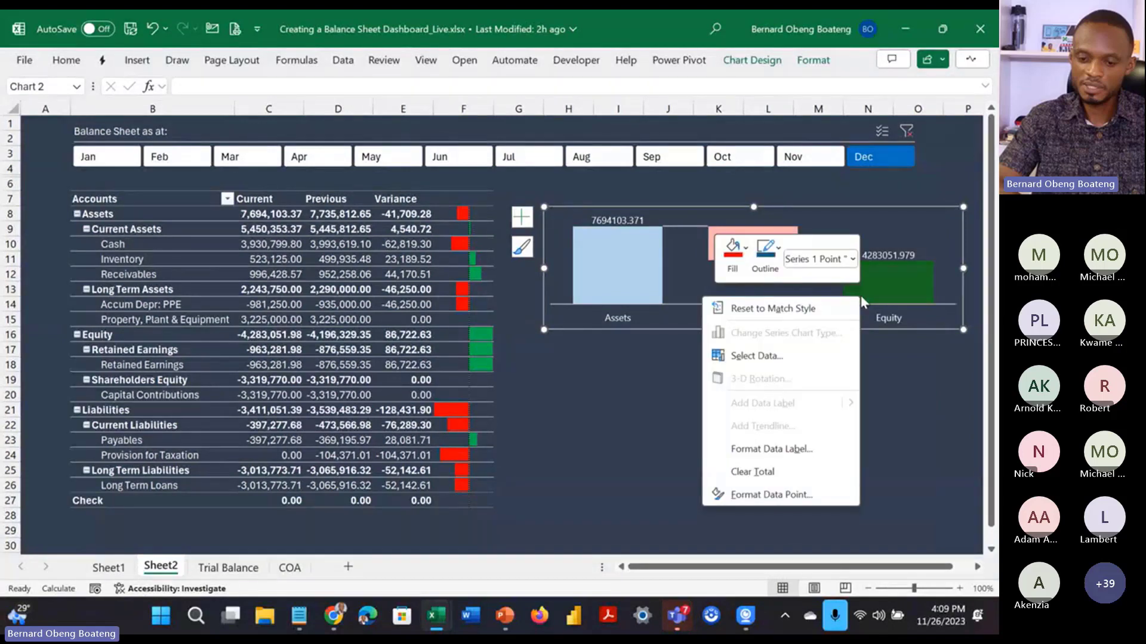
pyautogui.click(745, 259)
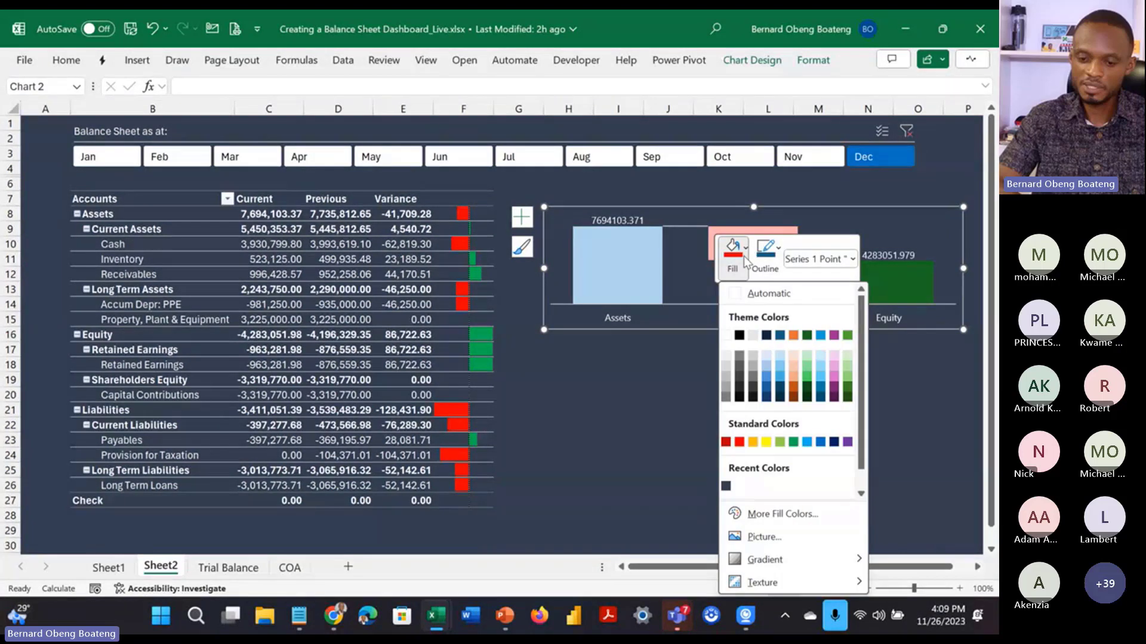
pyautogui.click(795, 443)
pyautogui.click(743, 424)
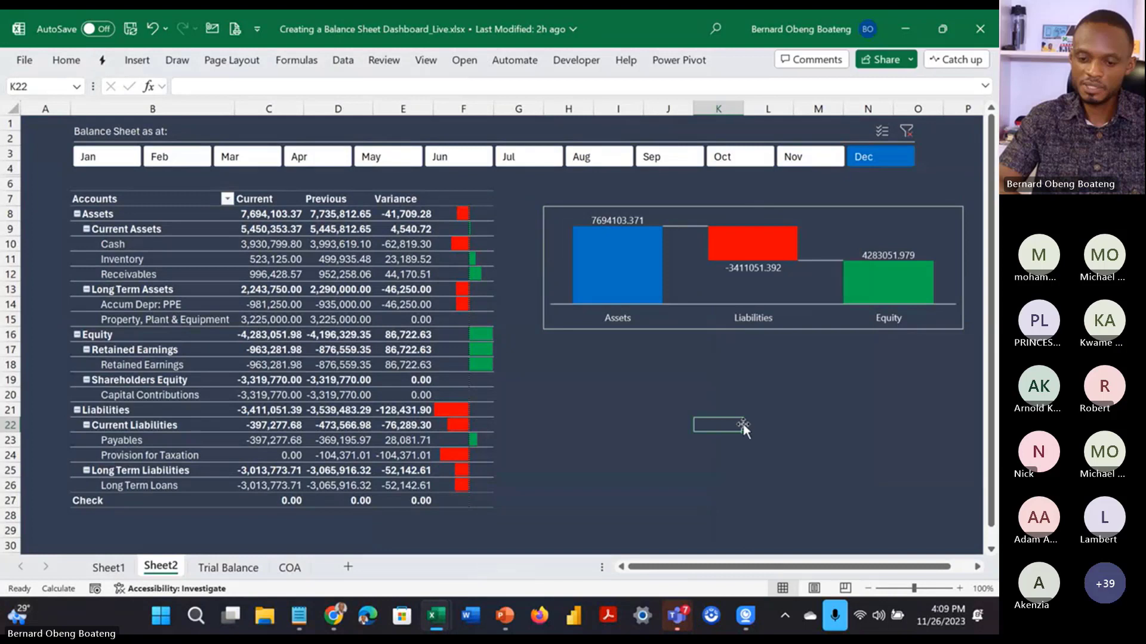
# Step: Switch the month slicer to Nov, Oct and finally Sep to test that the waterfall chart responds
pyautogui.click(806, 165)
pyautogui.click(749, 162)
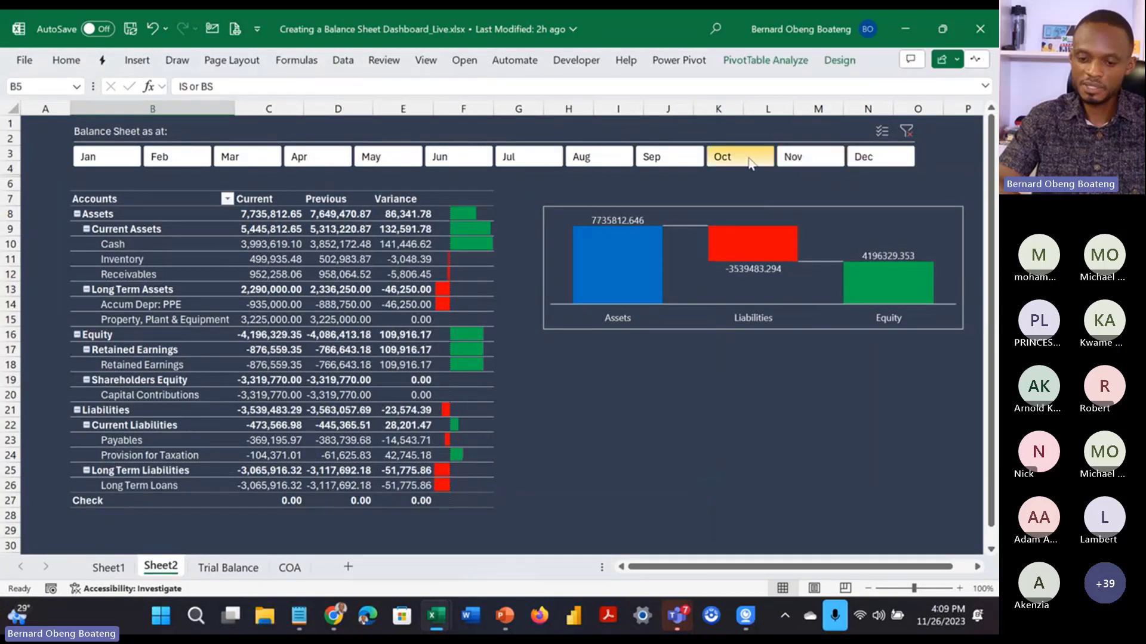
pyautogui.click(692, 162)
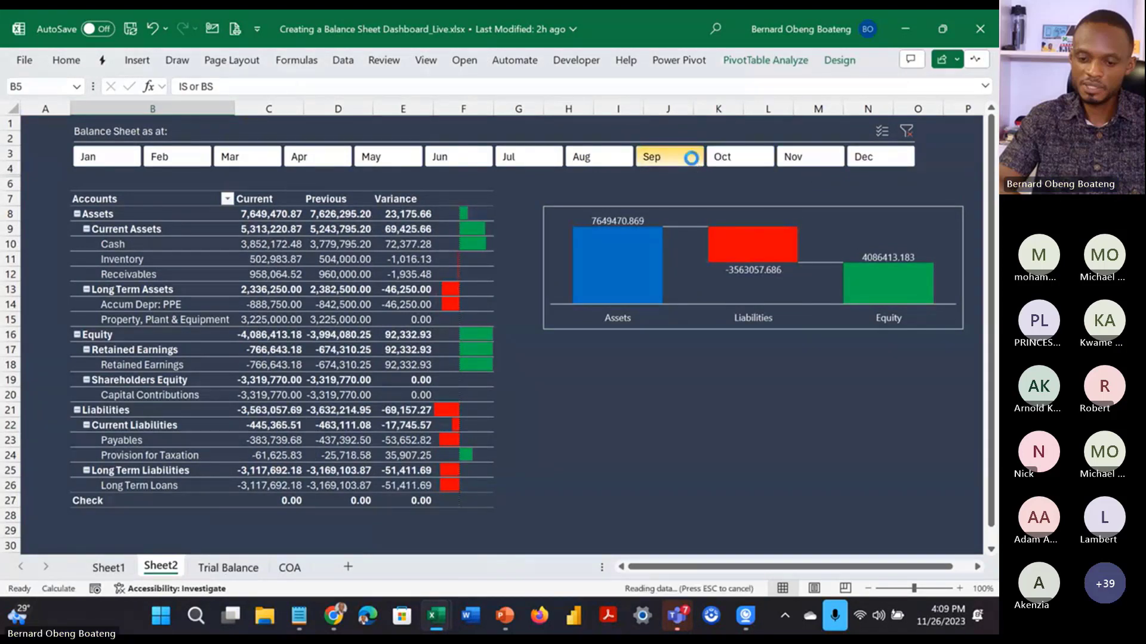
pyautogui.click(620, 409)
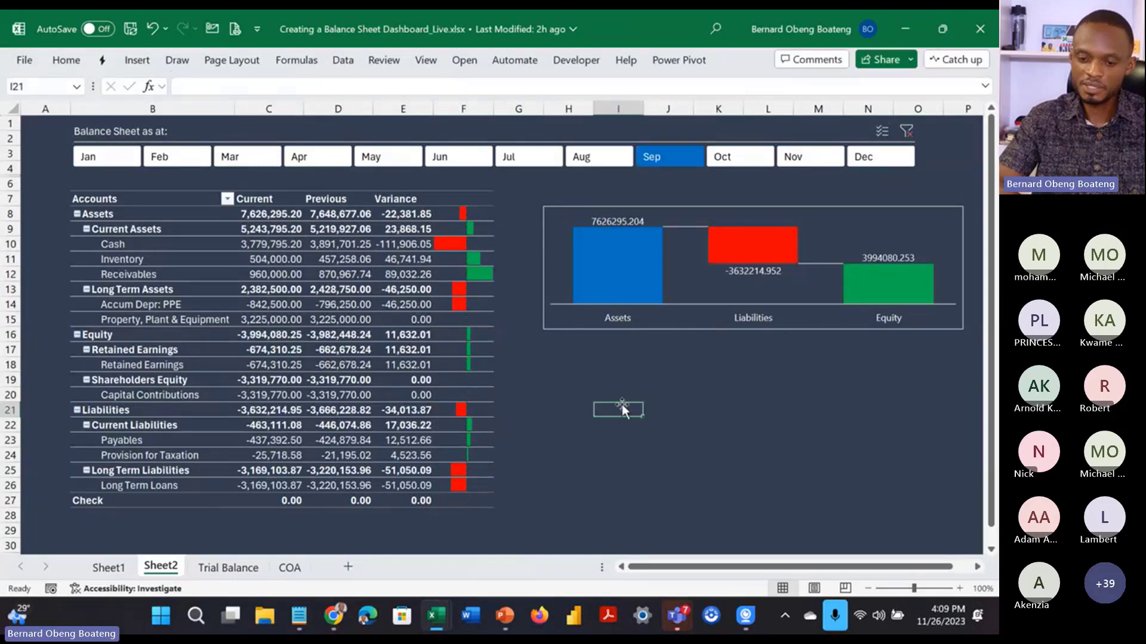
# Step: Check the practice workbook's Dashboard for reference, and insert a line sparkline in Sheet2 cell N7 from the monthly Changes in Sheet1!D51:N51
pyautogui.hotkey('alt', 'Tab')
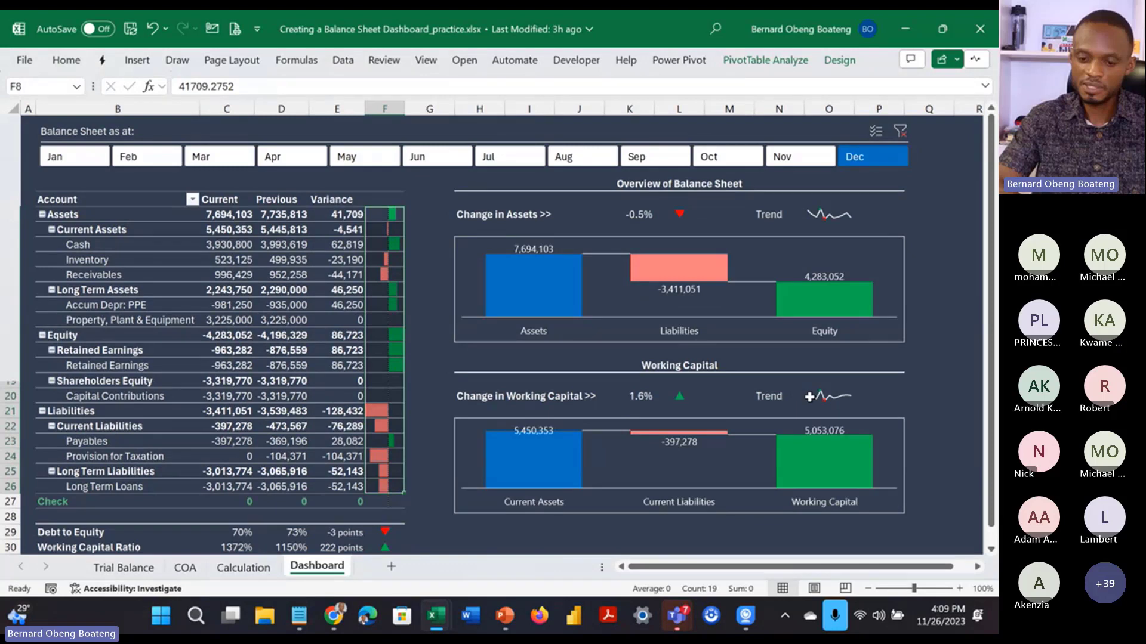
pyautogui.hotkey('alt', 'Tab')
pyautogui.click(871, 197)
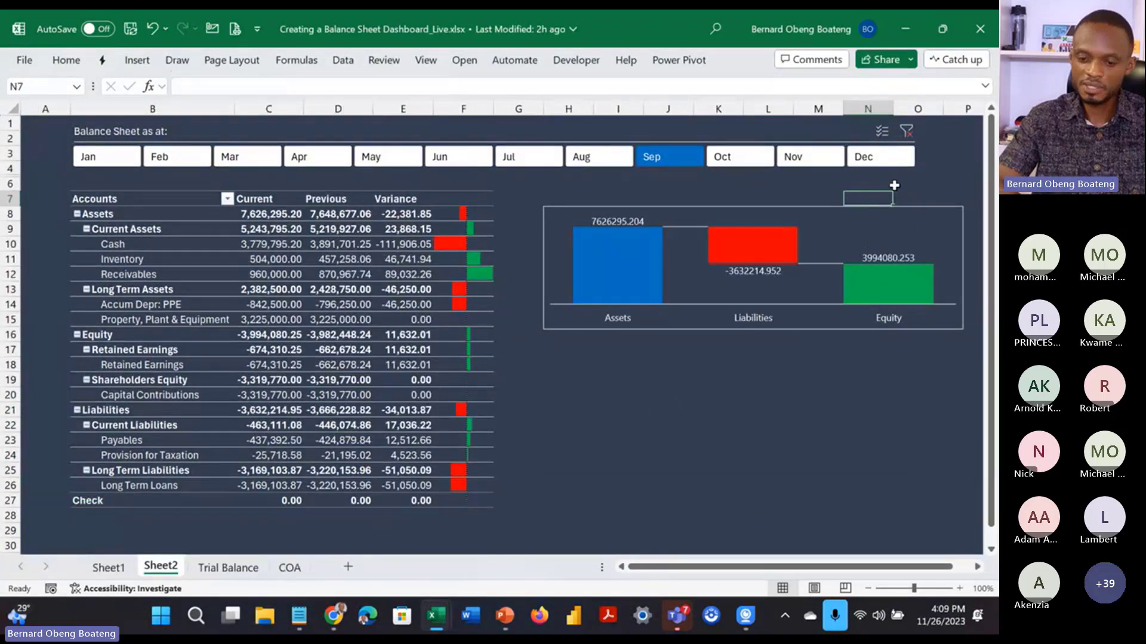
pyautogui.click(145, 61)
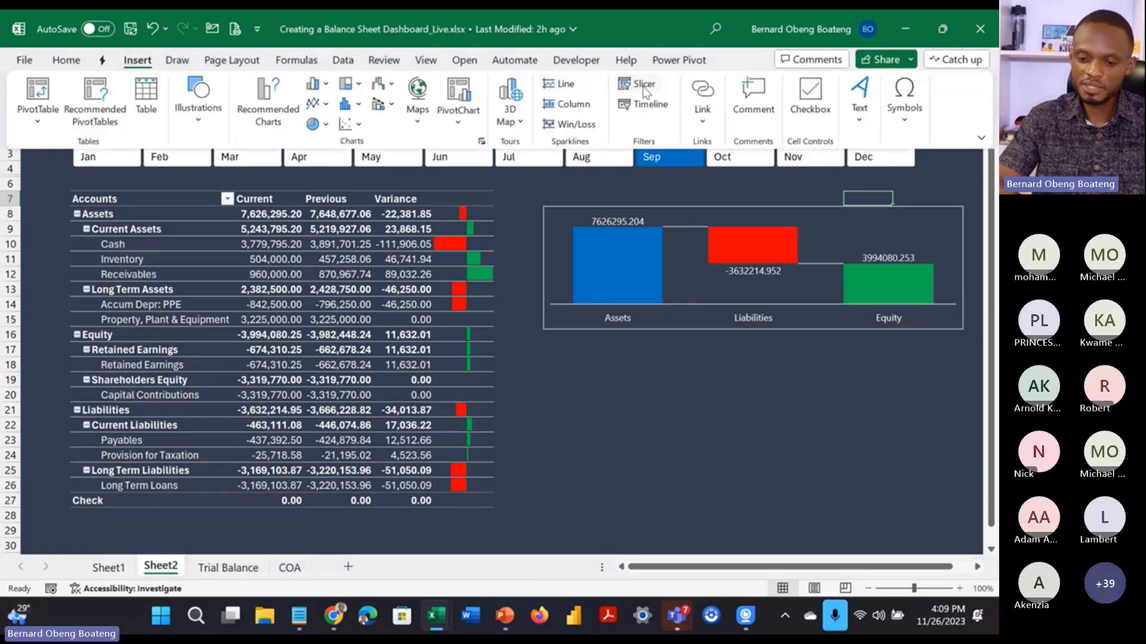
pyautogui.click(566, 85)
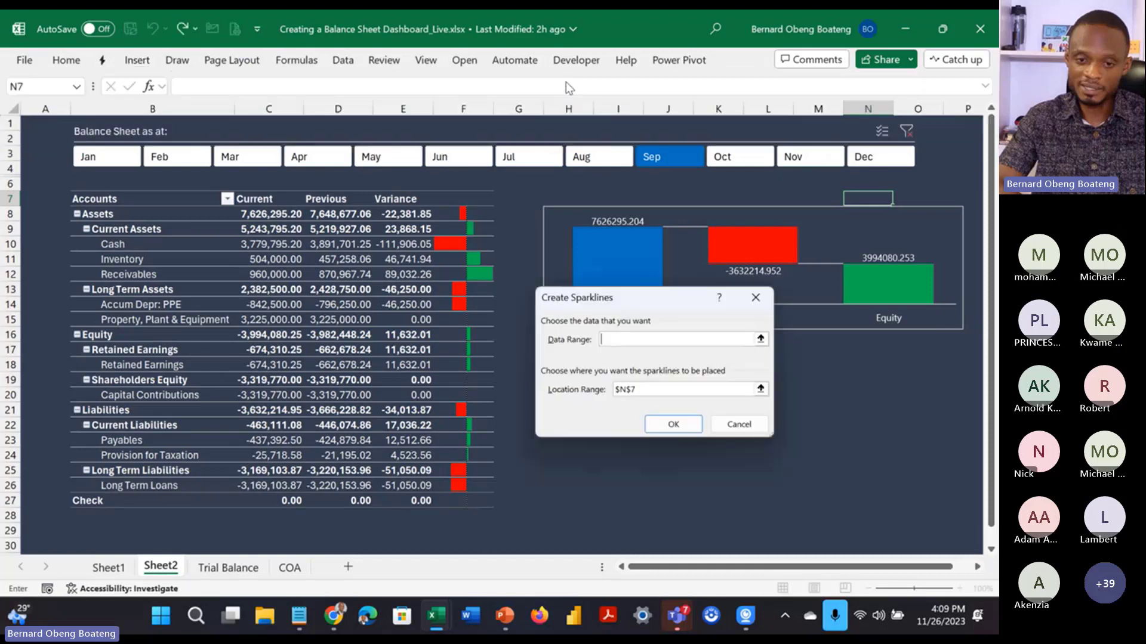
pyautogui.click(760, 339)
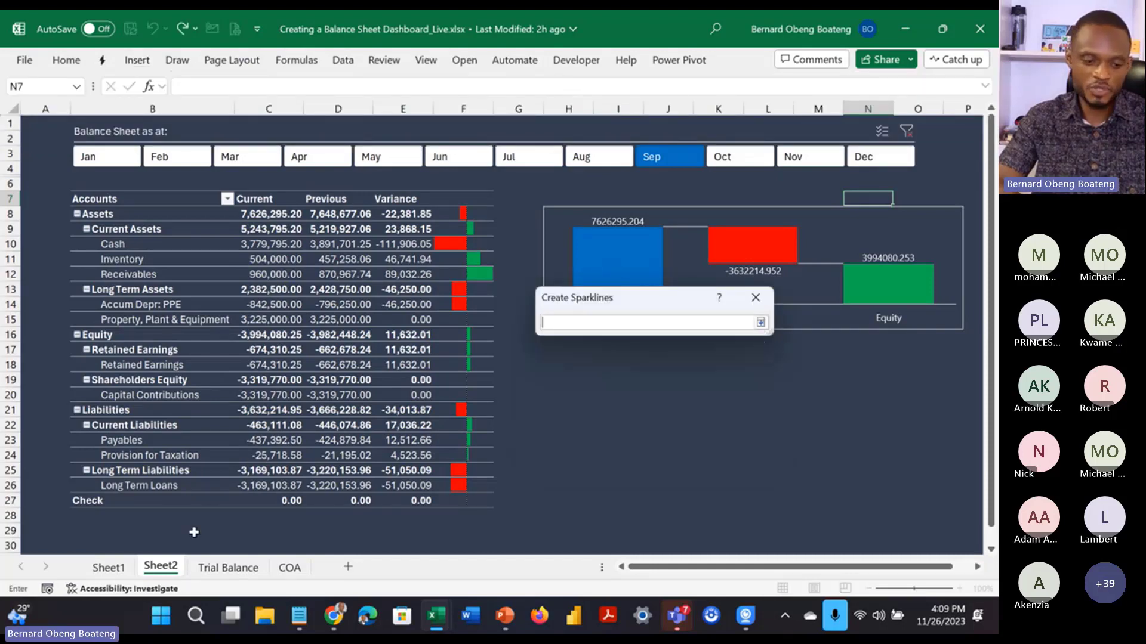
pyautogui.click(124, 572)
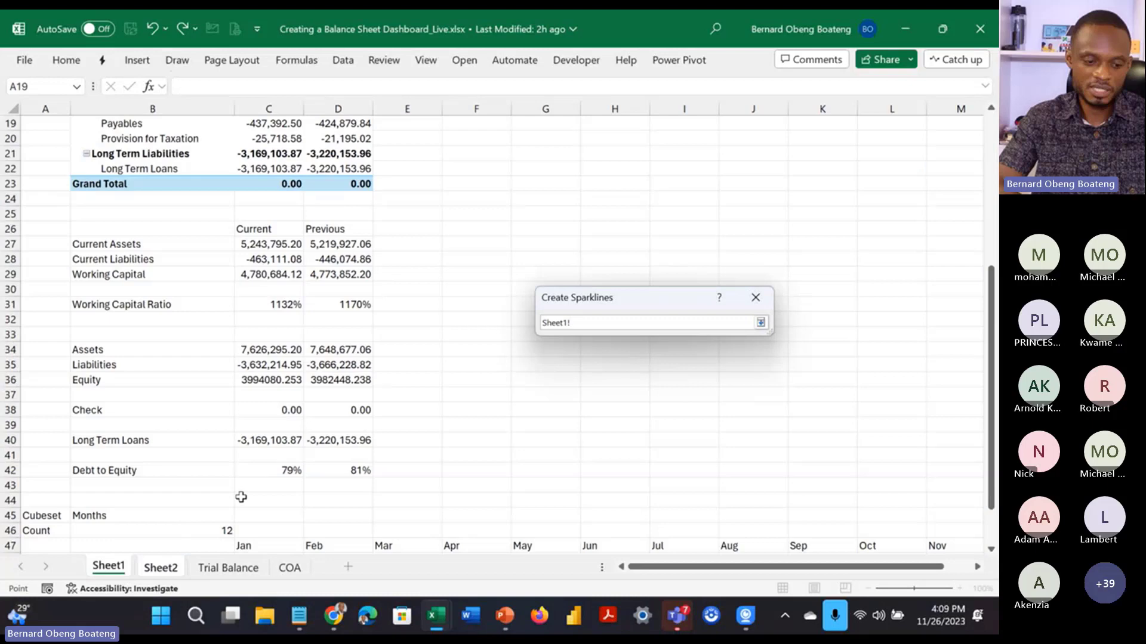
pyautogui.scroll(-5, 240, 497)
pyautogui.click(332, 388)
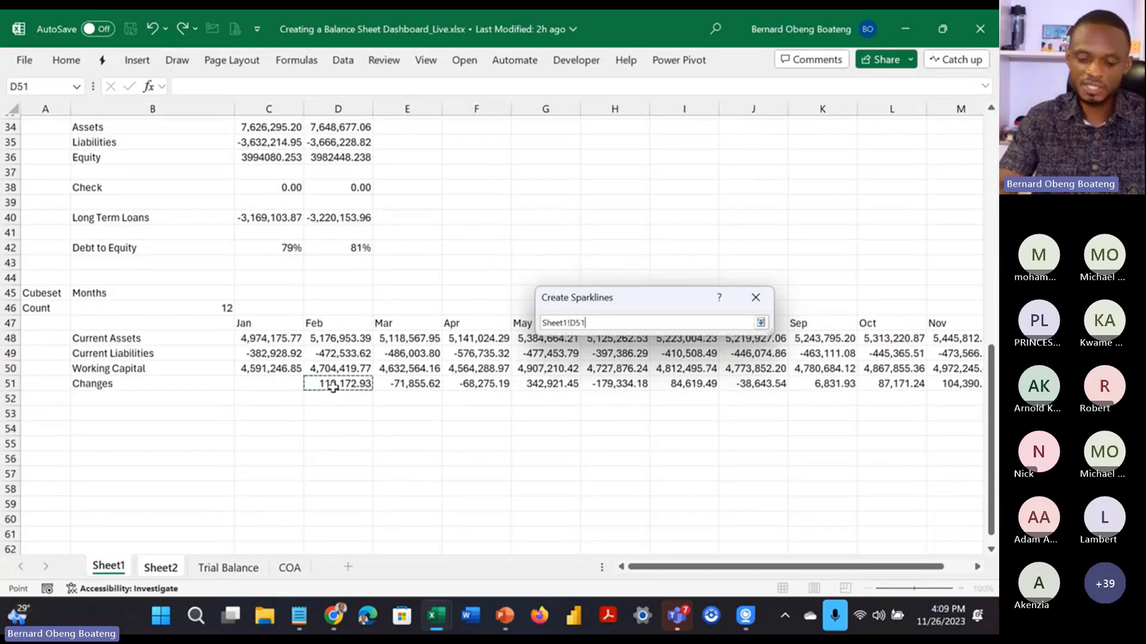
pyautogui.hotkey('ctrl', 'shift', 'Right')
pyautogui.press('Return')
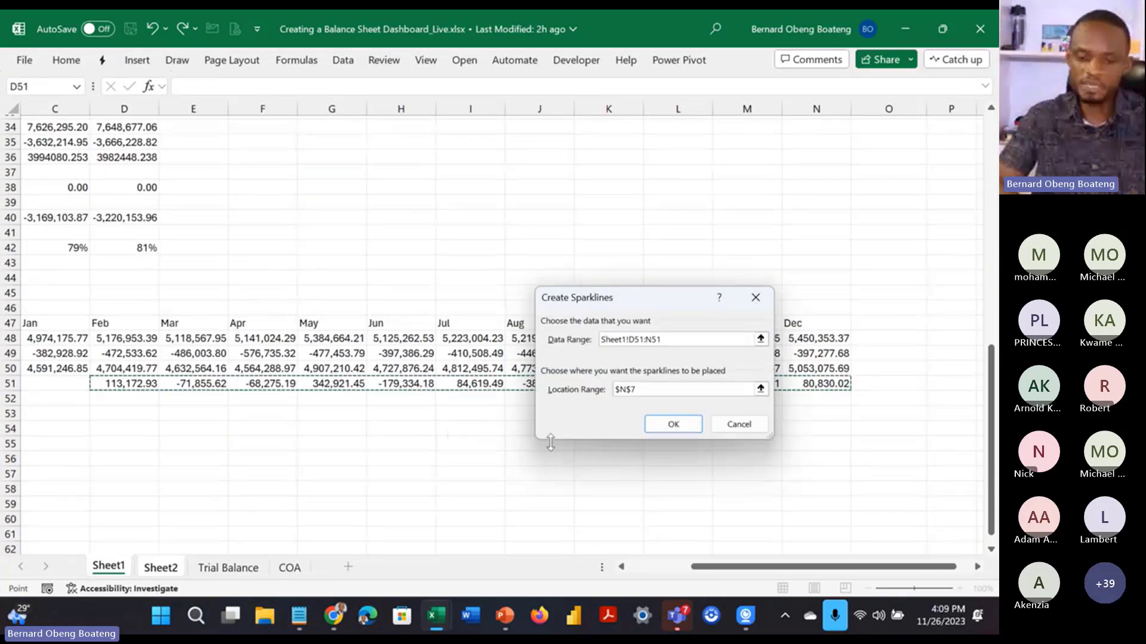
pyautogui.click(673, 424)
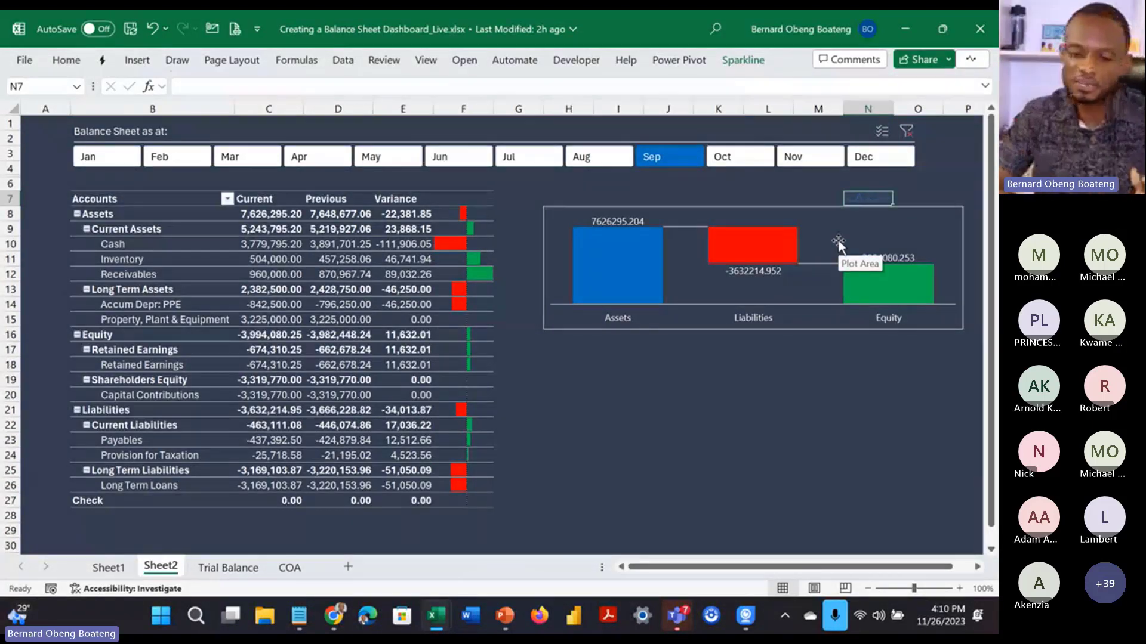
# Step: Set the line colour of the sparkline in N7 to white
pyautogui.click(745, 59)
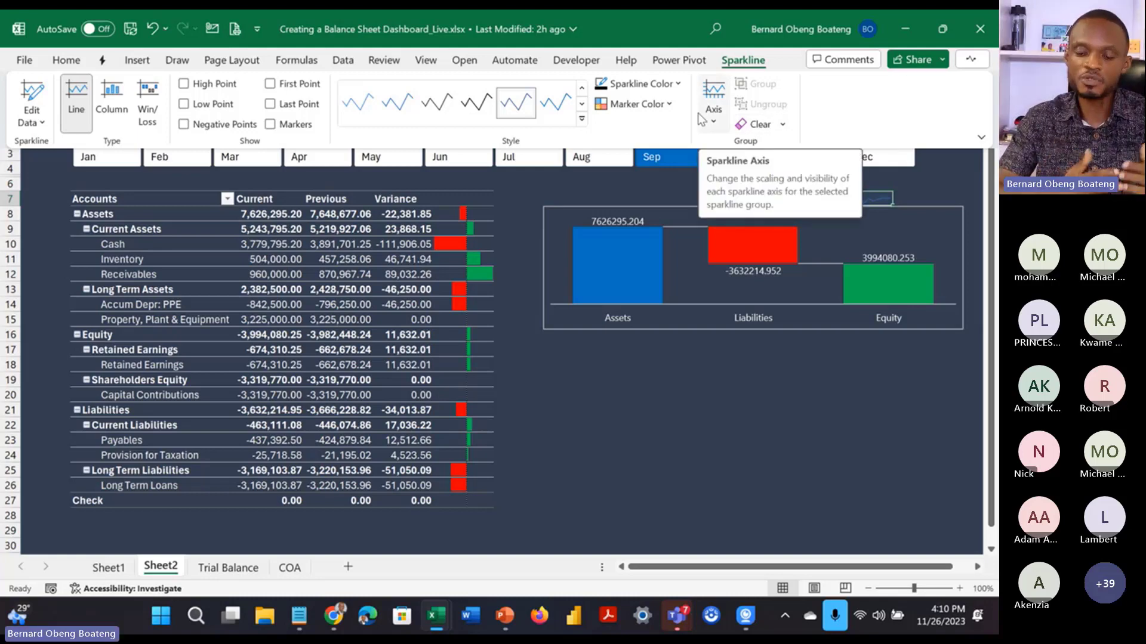
pyautogui.click(676, 85)
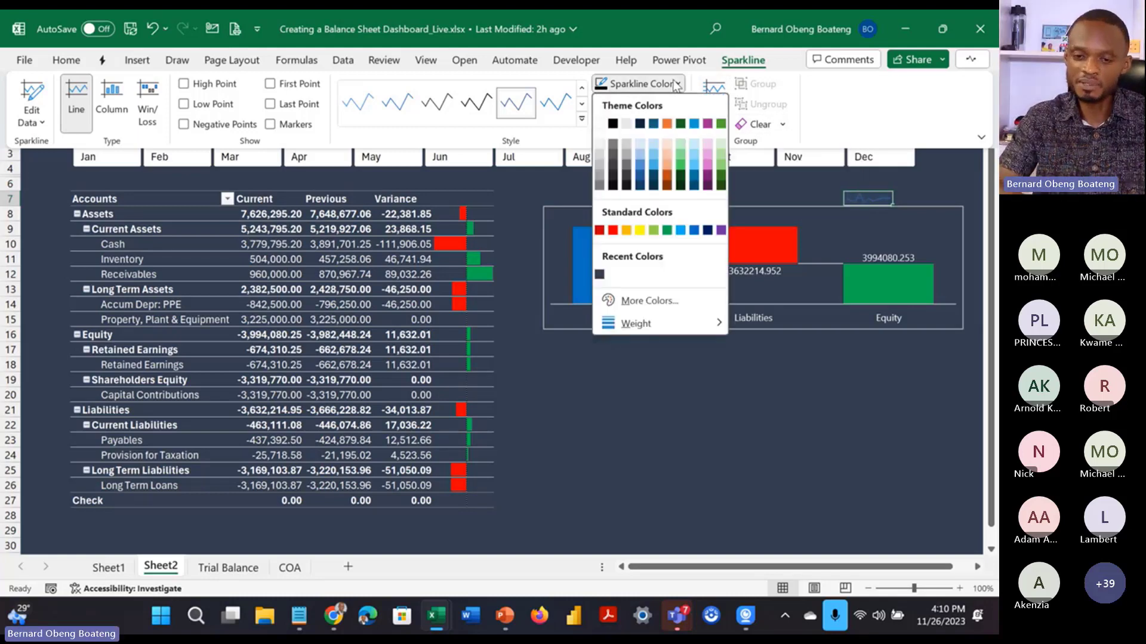
pyautogui.click(599, 124)
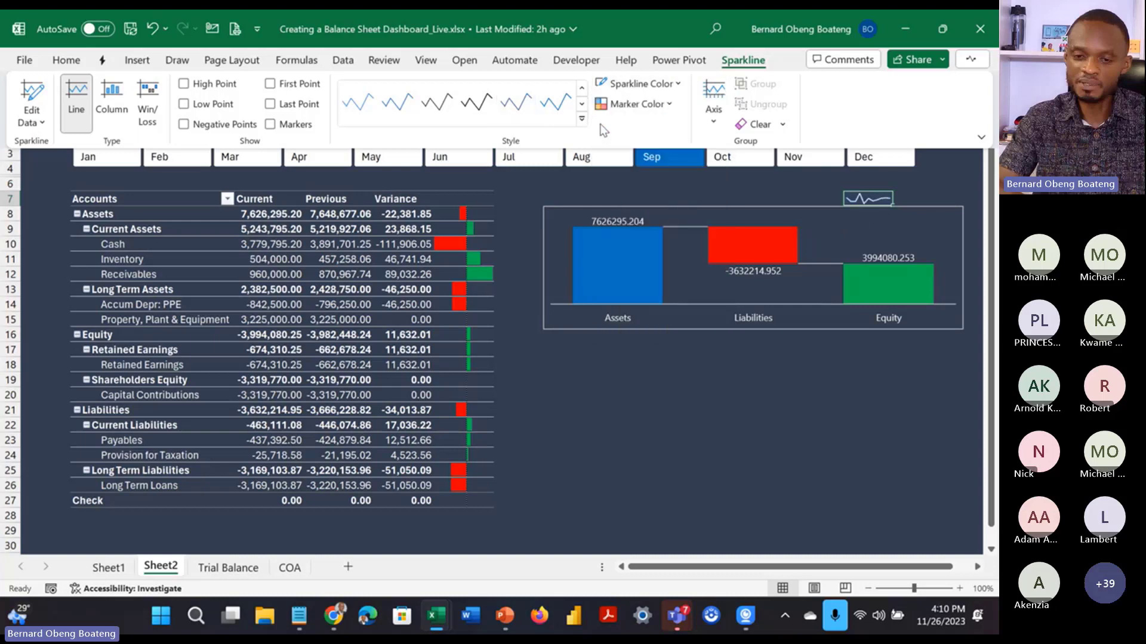
# Step: Mark the high point of the sparkline in N7 in standard green and the low point in standard red
pyautogui.click(666, 105)
pyautogui.moveTo(667, 176)
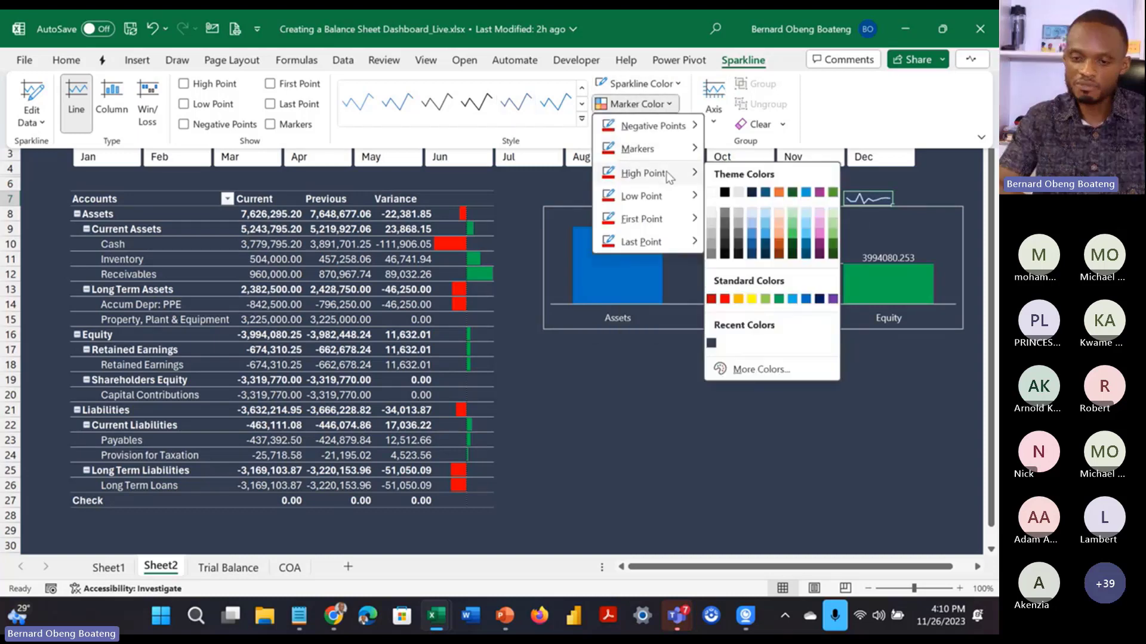
pyautogui.click(778, 300)
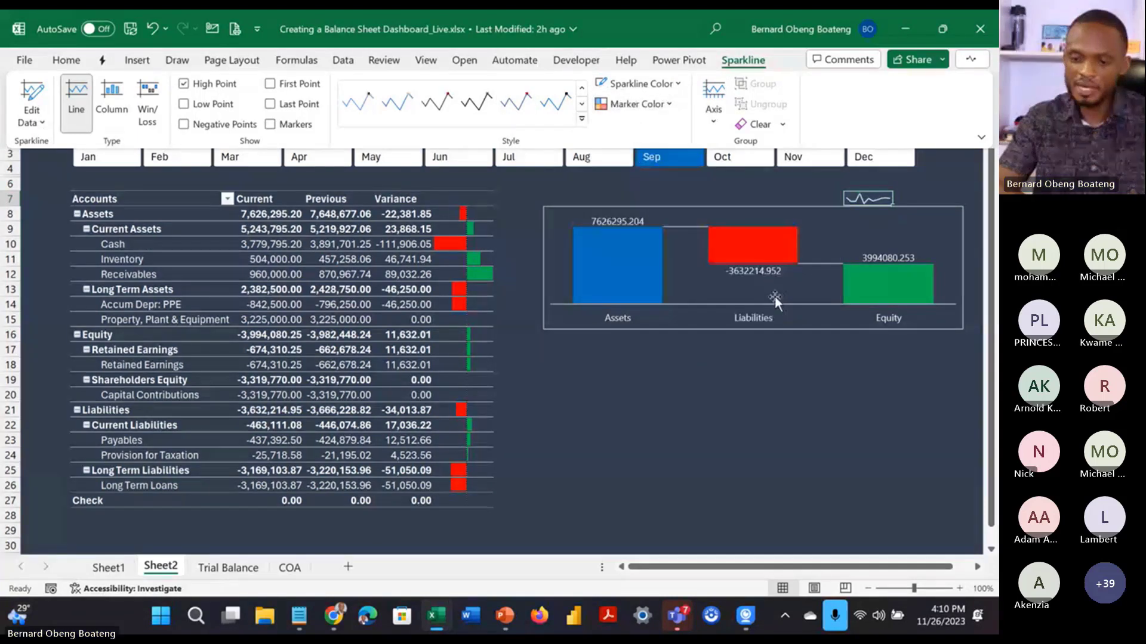
pyautogui.click(672, 106)
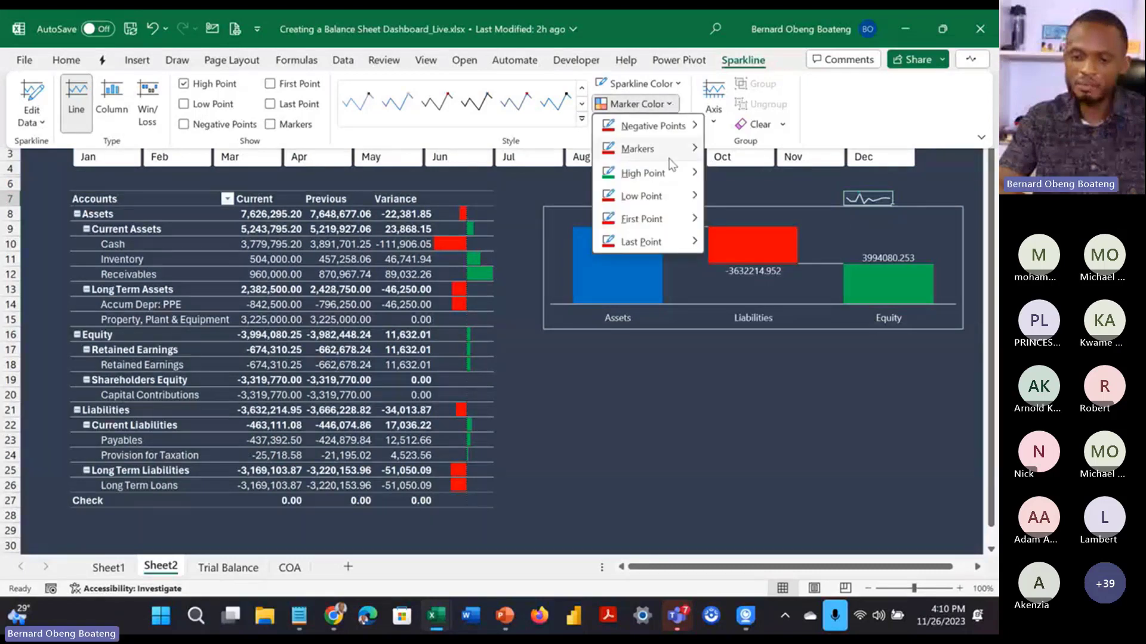
pyautogui.moveTo(677, 196)
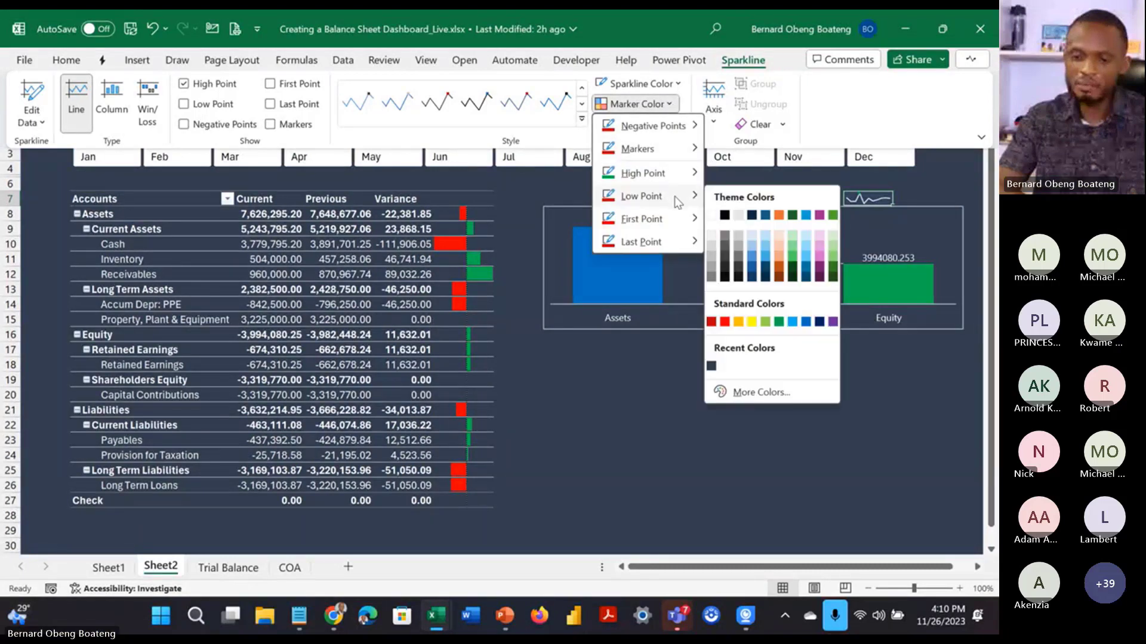
pyautogui.click(724, 321)
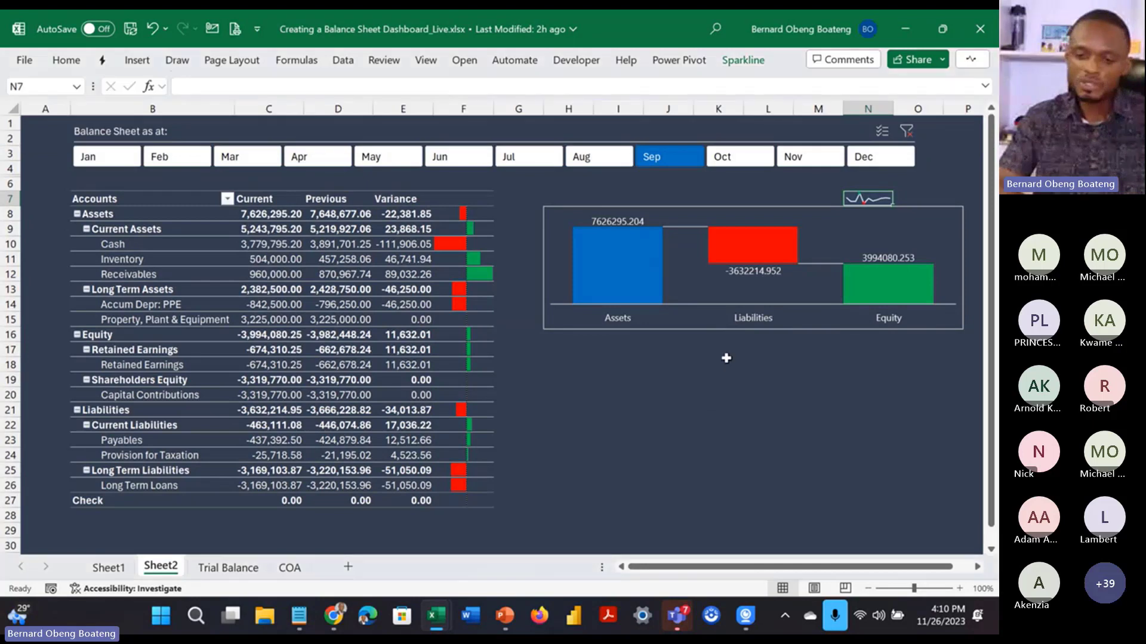
pyautogui.click(722, 364)
# Step: Move the waterfall chart slightly down and to the left, leaving space beneath the trend sparkline, and deselect it
pyautogui.click(709, 210)
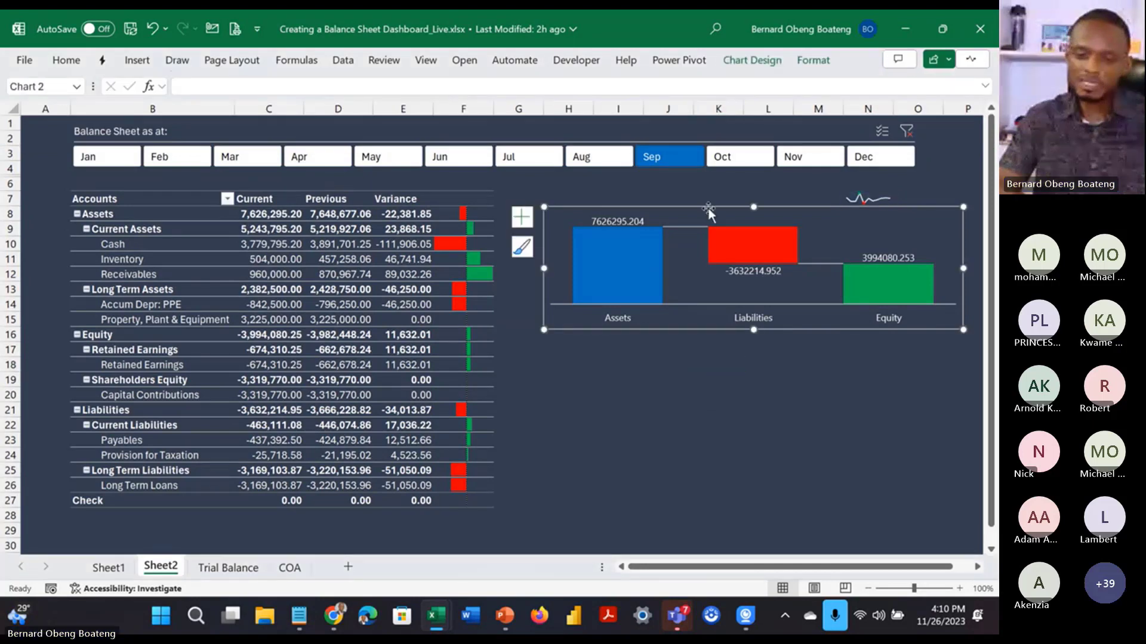
pyautogui.moveTo(709, 210); pyautogui.dragTo(693, 218)
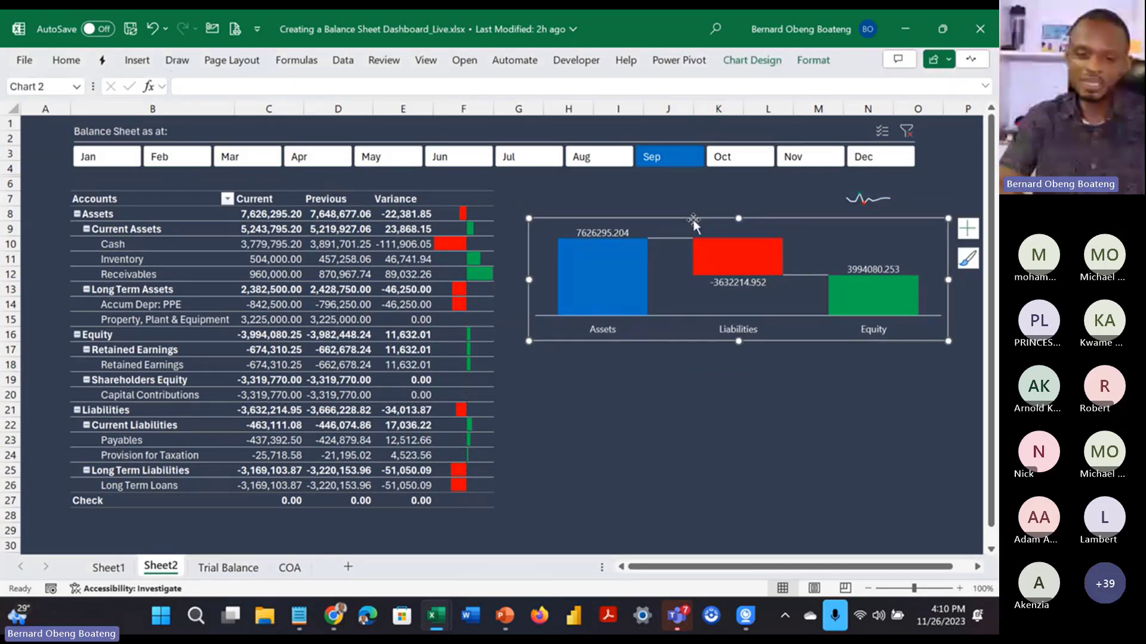
pyautogui.click(649, 382)
# Step: Review the practice workbook's Dashboard headings and trend labels, and switch its month slicer through Nov, Oct, Sep and Aug
pyautogui.hotkey('alt', 'Tab')
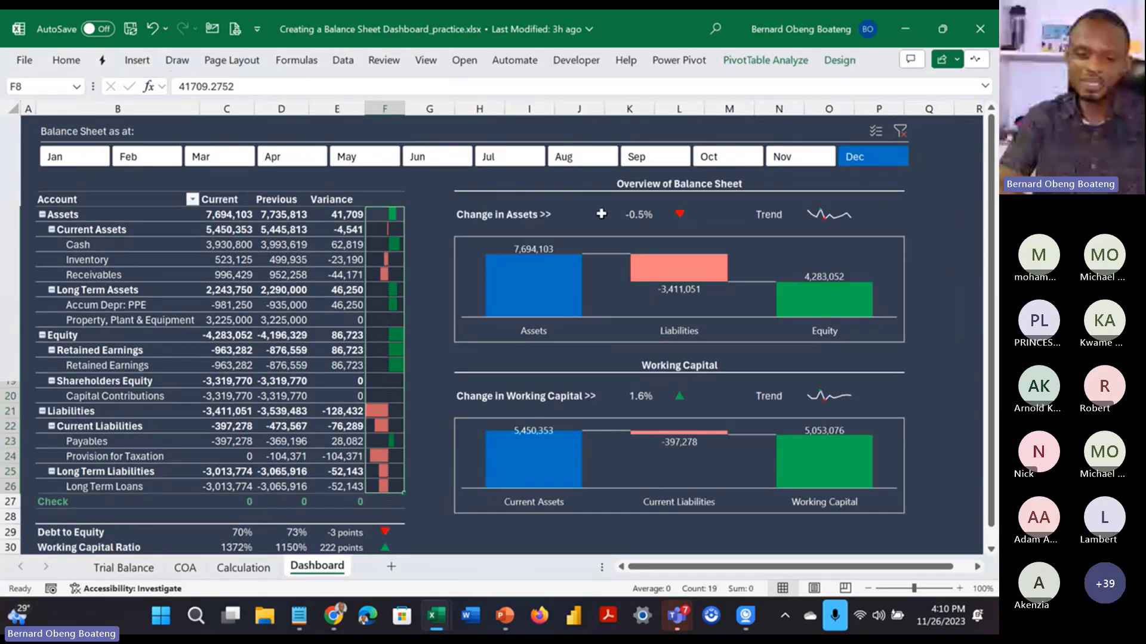
pyautogui.click(636, 214)
pyautogui.click(760, 214)
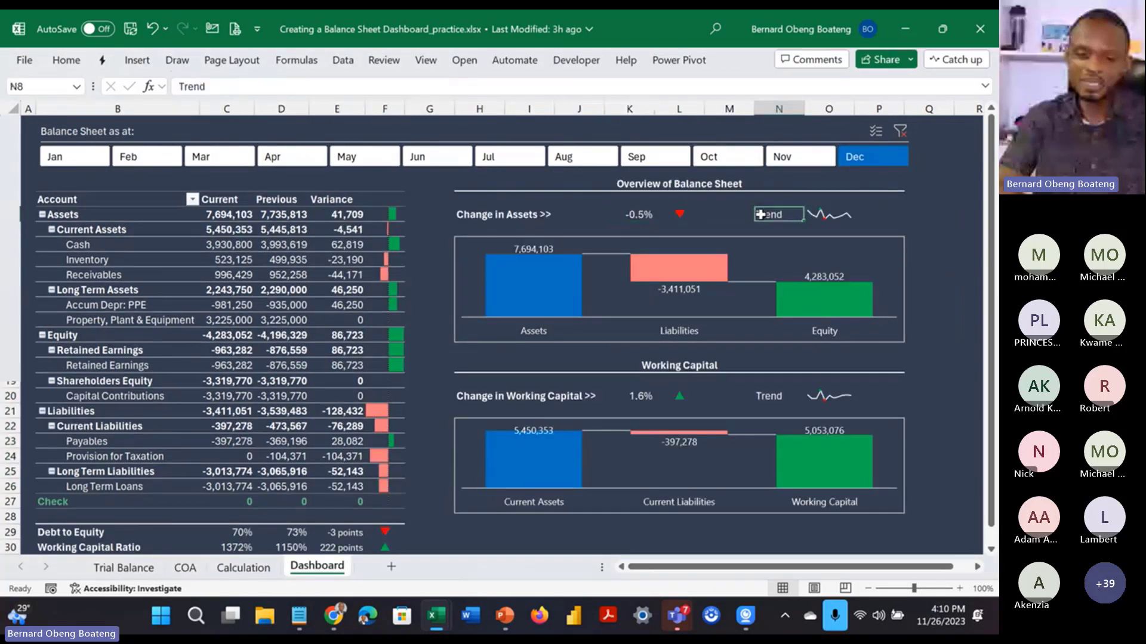
pyautogui.click(662, 365)
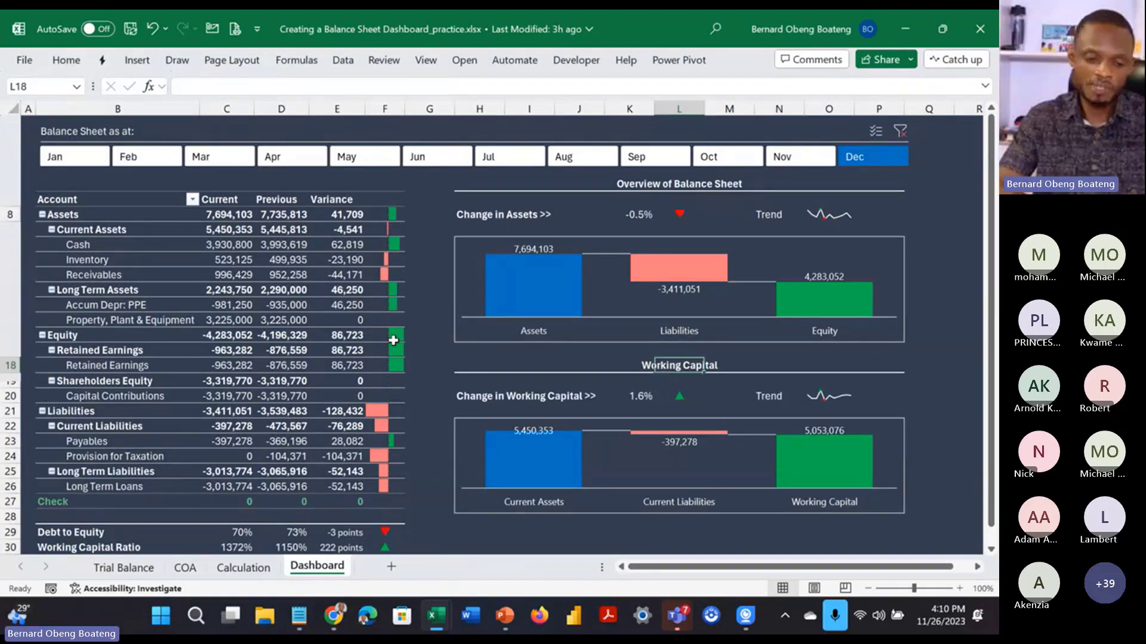
pyautogui.click(792, 159)
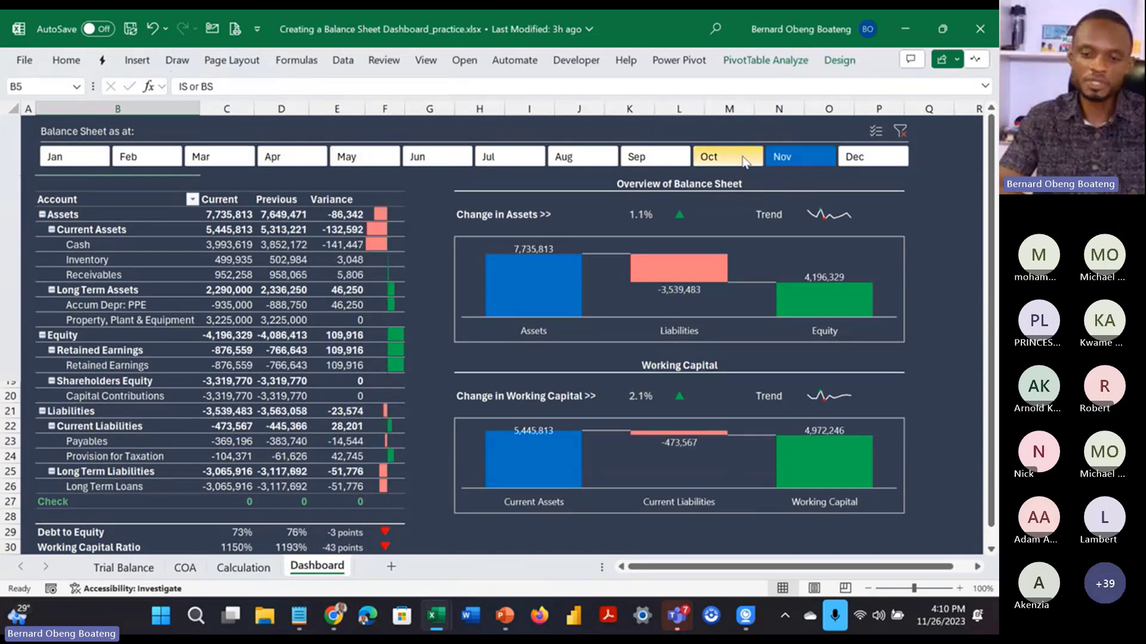
pyautogui.click(719, 158)
pyautogui.click(668, 158)
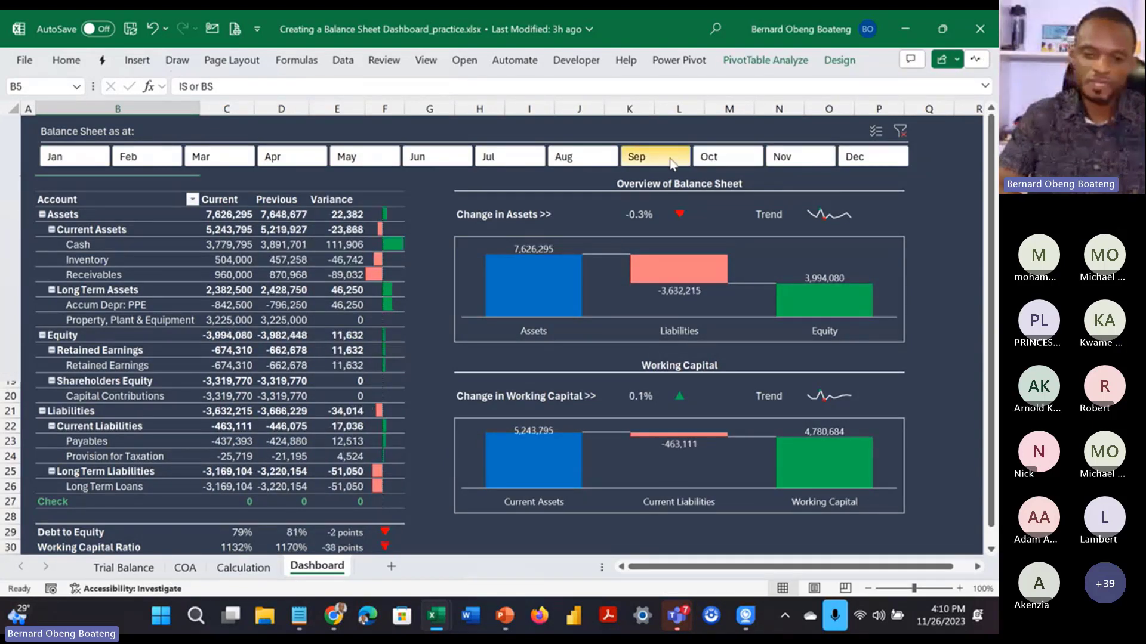
pyautogui.click(609, 157)
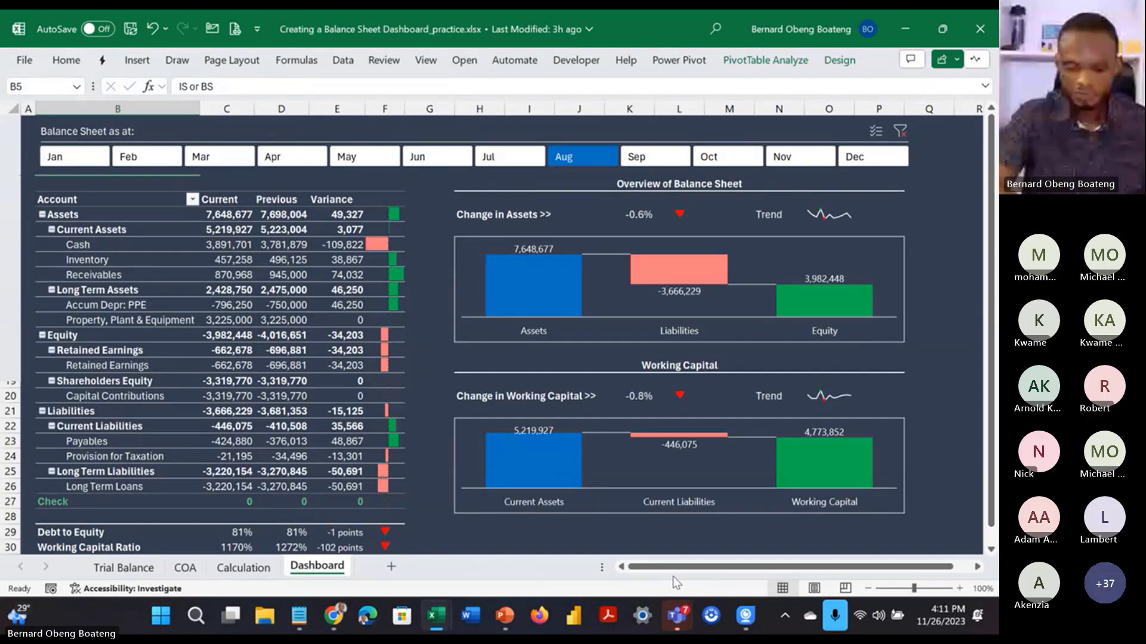
# Step: Switch to the Microsoft Teams meeting and show the meeting chat to read the participants' questions
pyautogui.moveTo(673, 620)
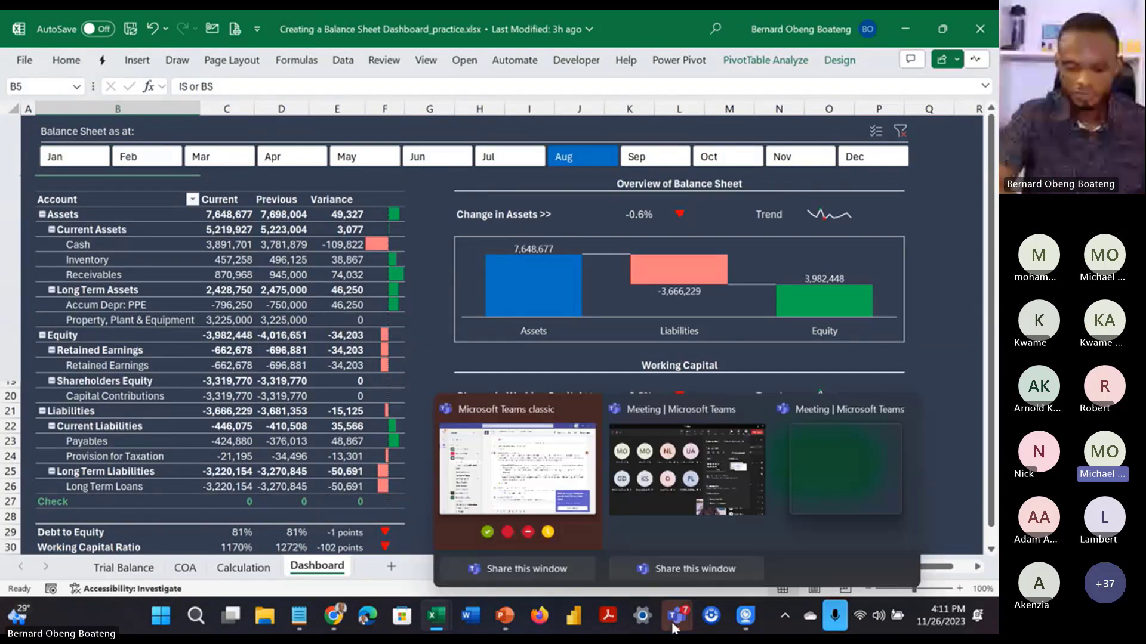
pyautogui.click(650, 489)
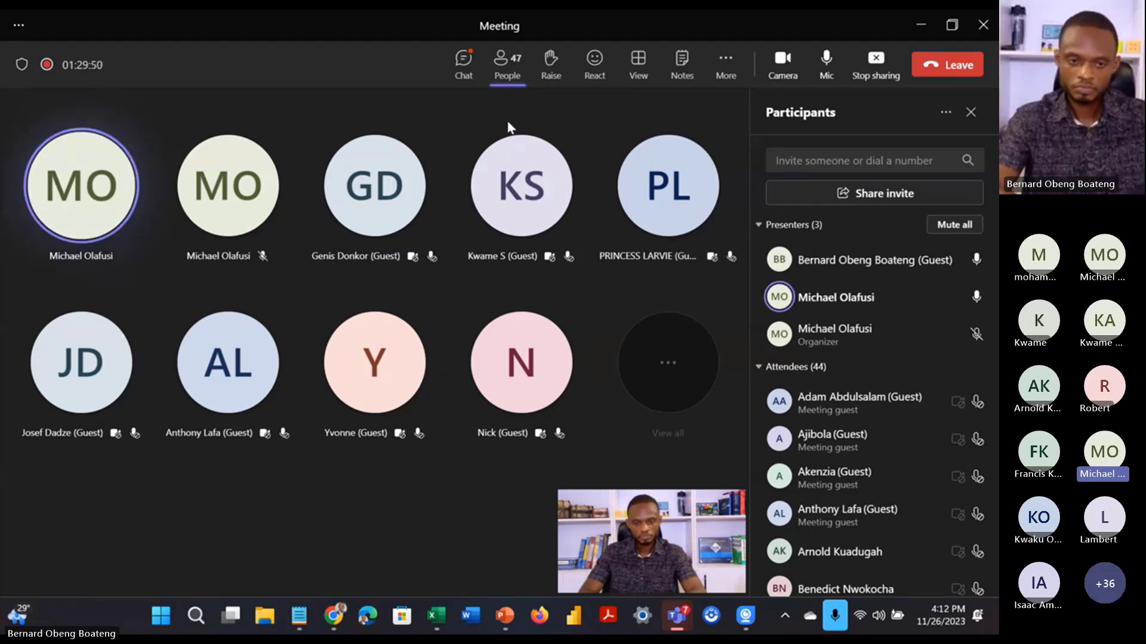
pyautogui.click(461, 78)
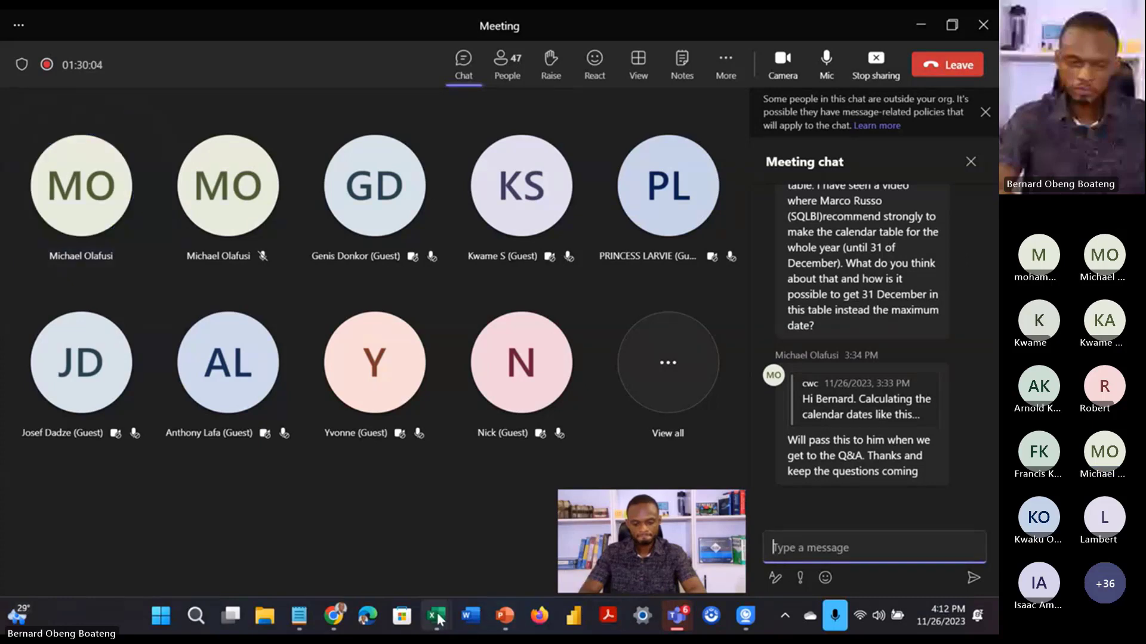
# Step: Return to the live Excel workbook, display its queries and open the To Retained Earnings query in the Power Query Editor
pyautogui.moveTo(437, 621)
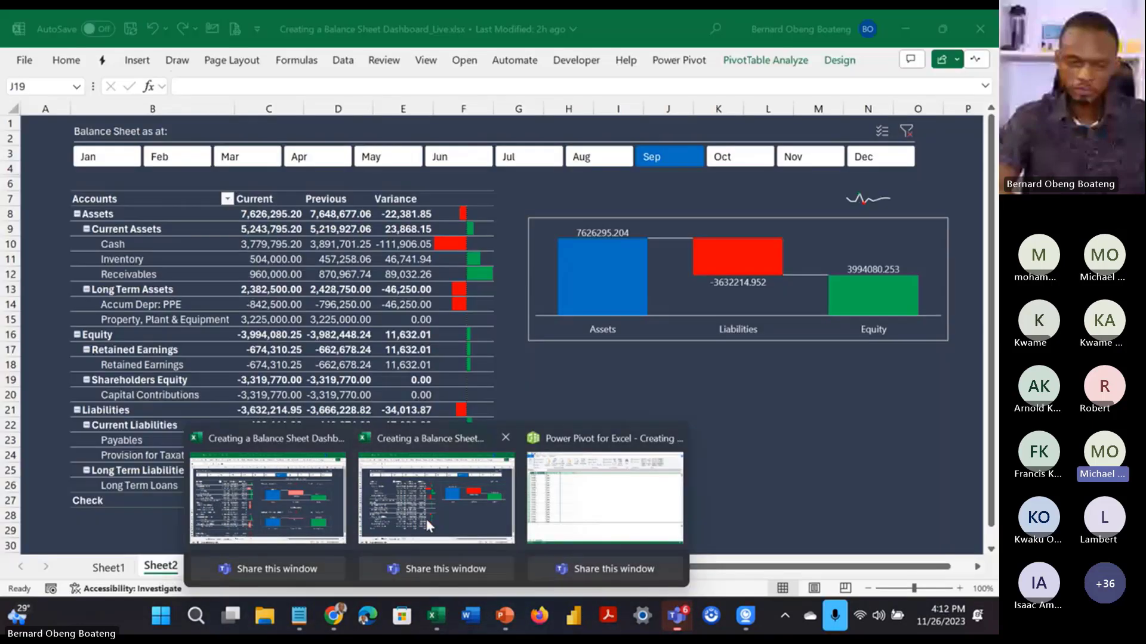
pyautogui.click(427, 525)
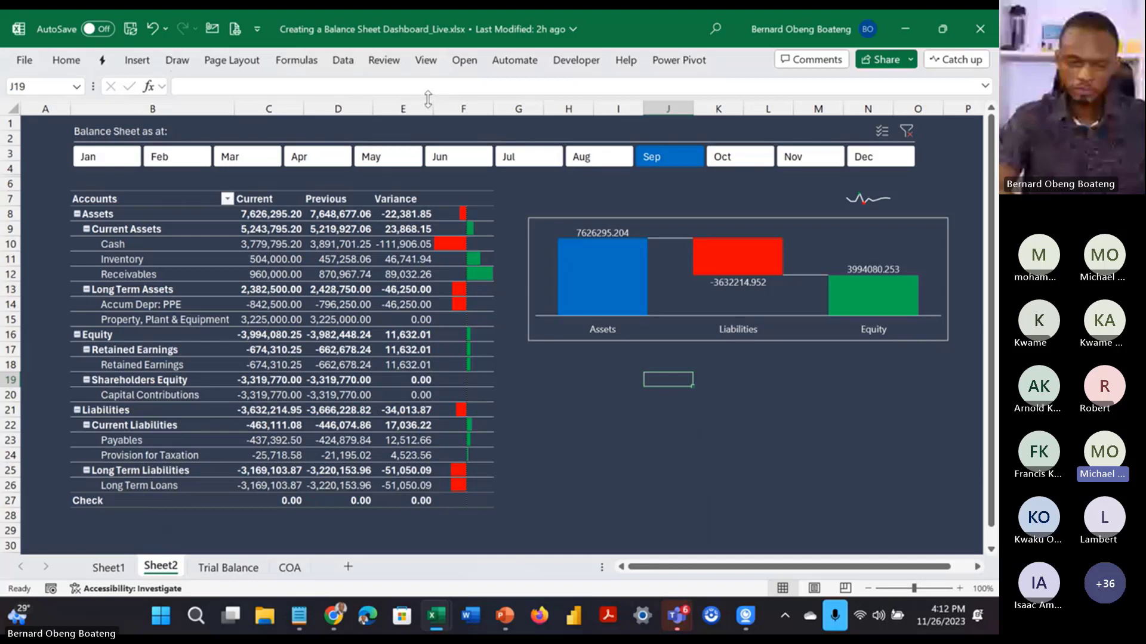
pyautogui.click(346, 66)
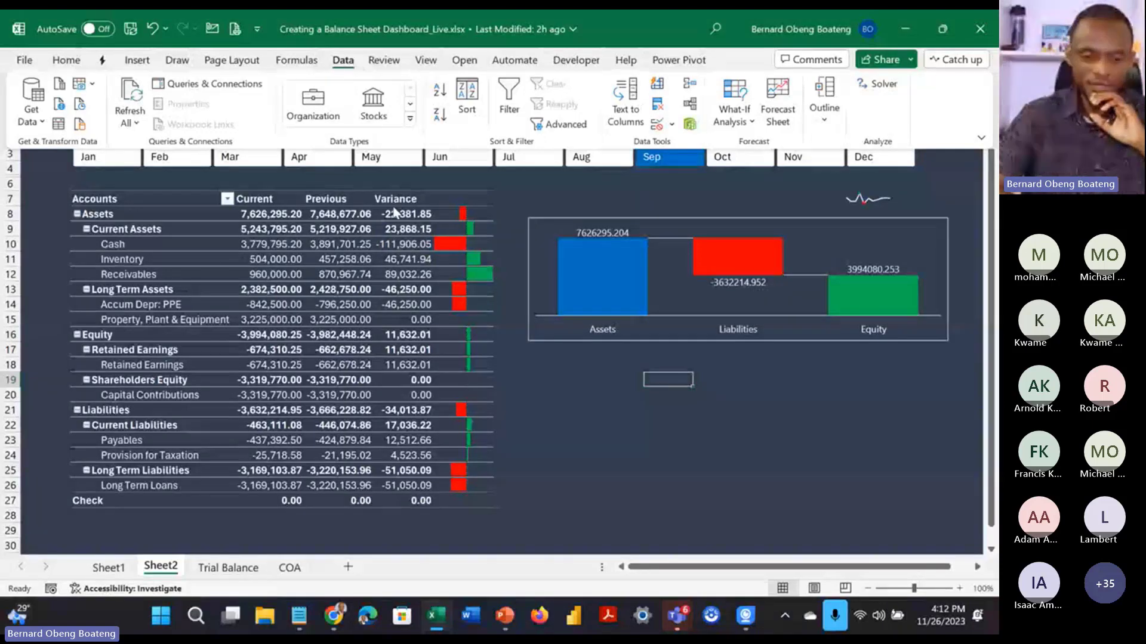
pyautogui.doubleClick(376, 57)
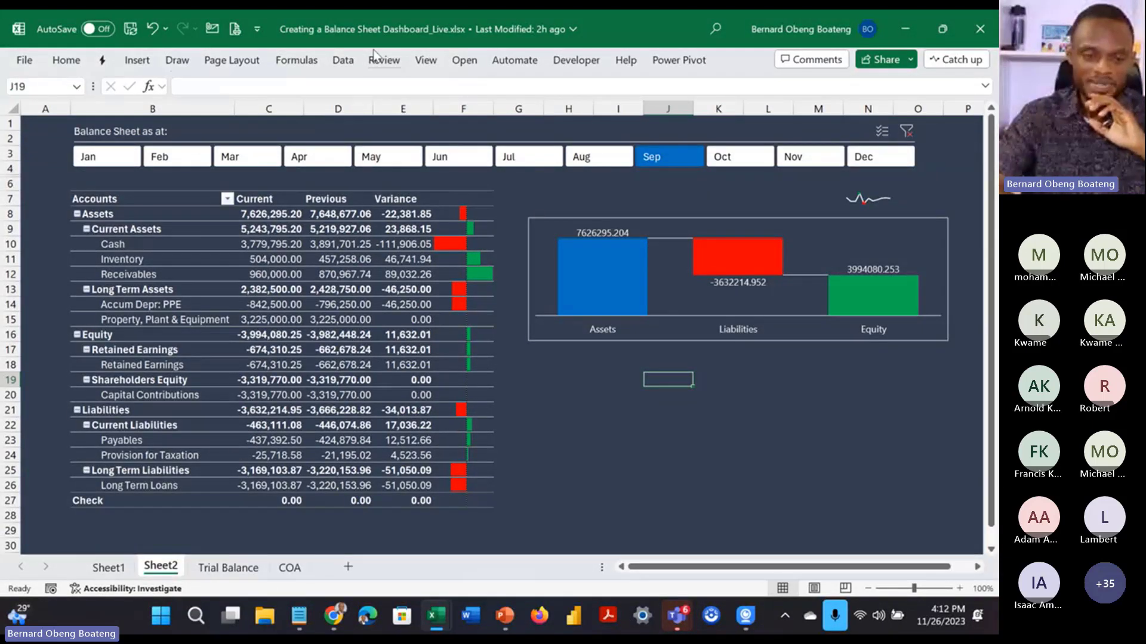
pyautogui.click(343, 61)
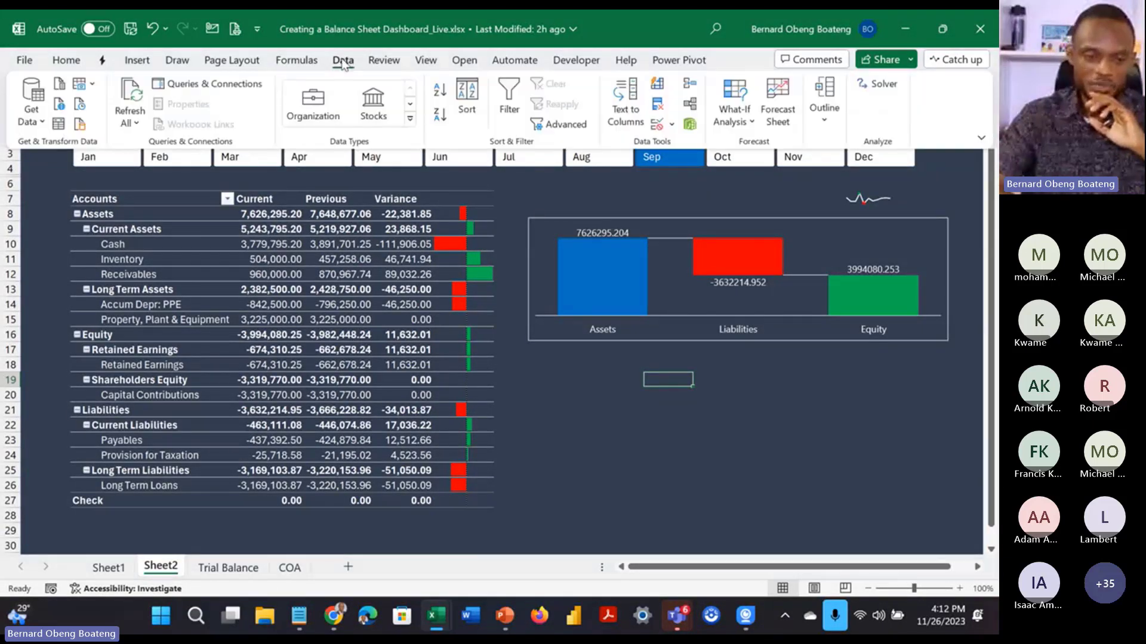
pyautogui.click(234, 86)
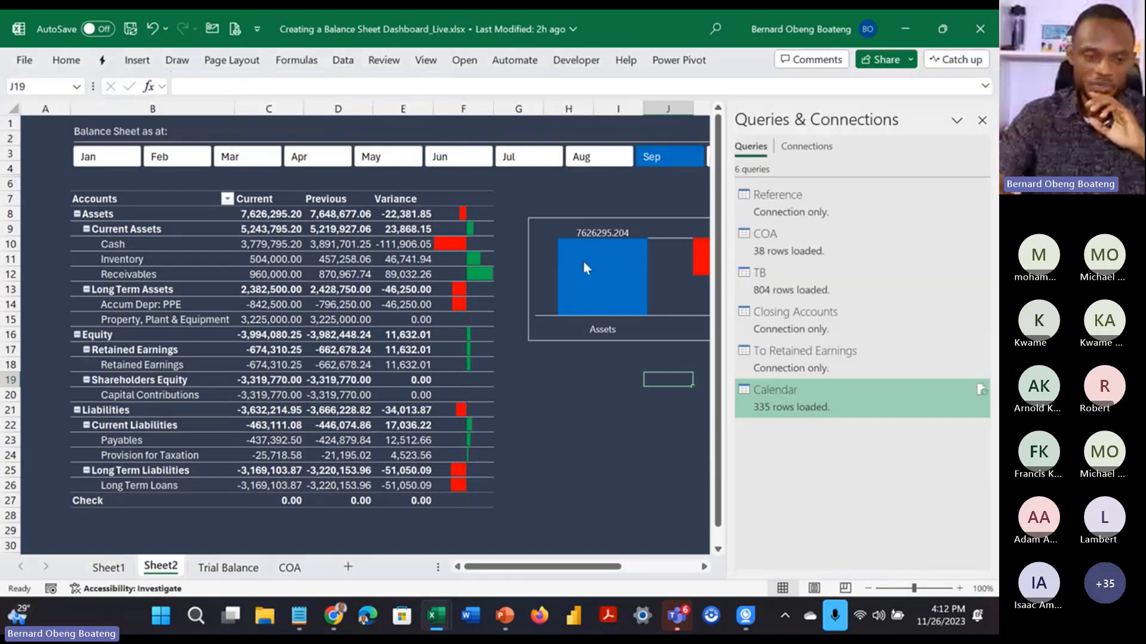
pyautogui.doubleClick(780, 366)
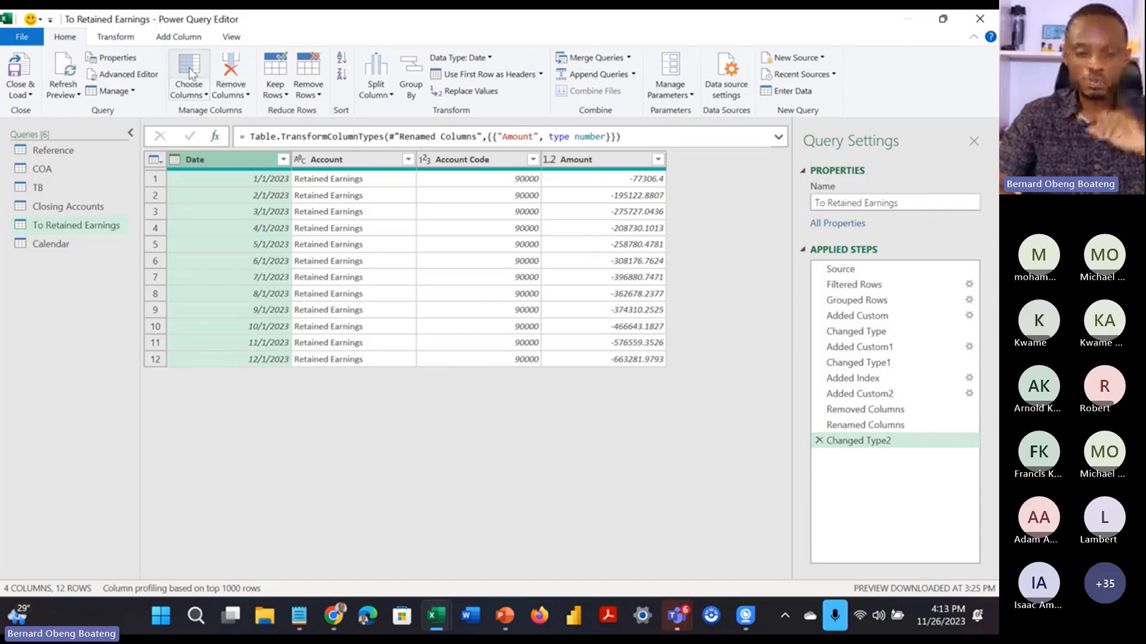
# Step: Transform the Date column of the To Retained Earnings query to end-of-month dates
pyautogui.click(122, 39)
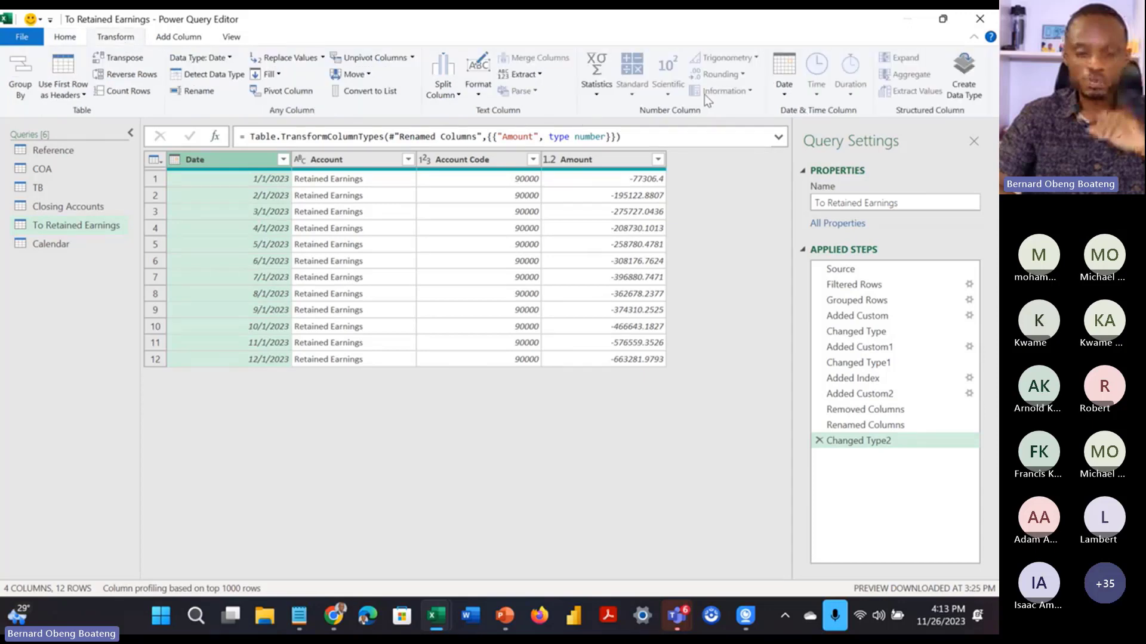
pyautogui.click(784, 89)
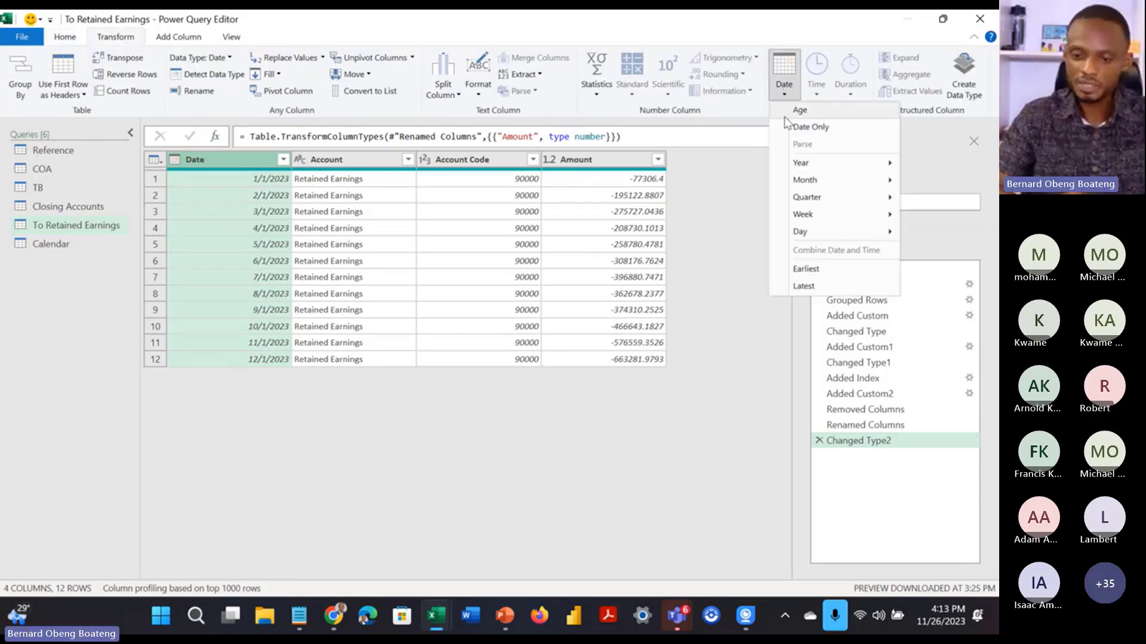
pyautogui.moveTo(791, 180)
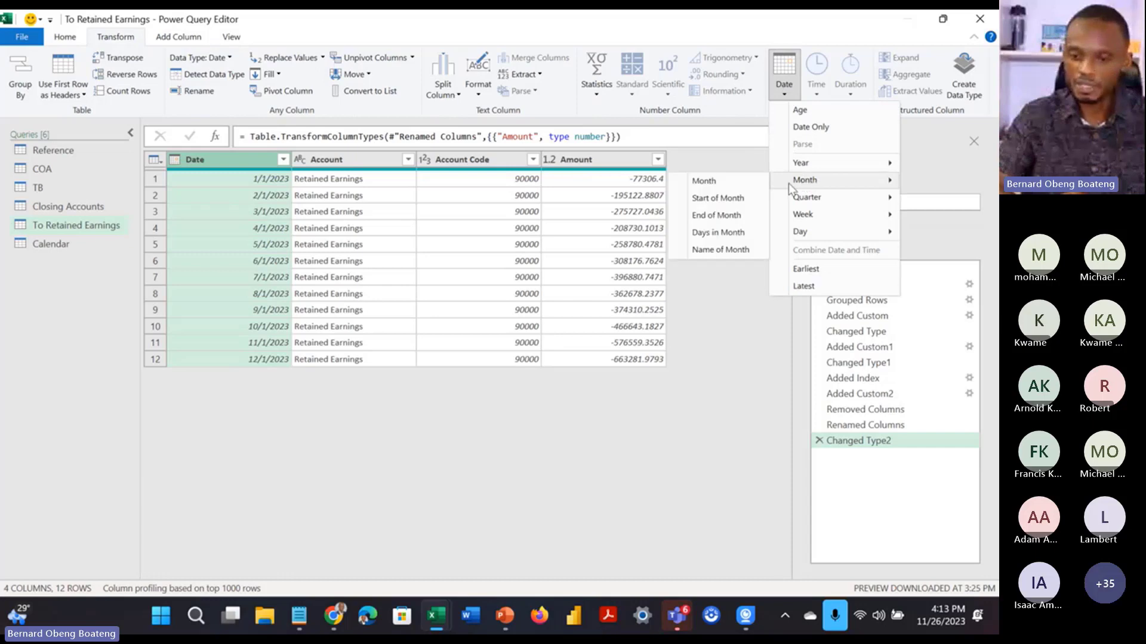
pyautogui.click(735, 215)
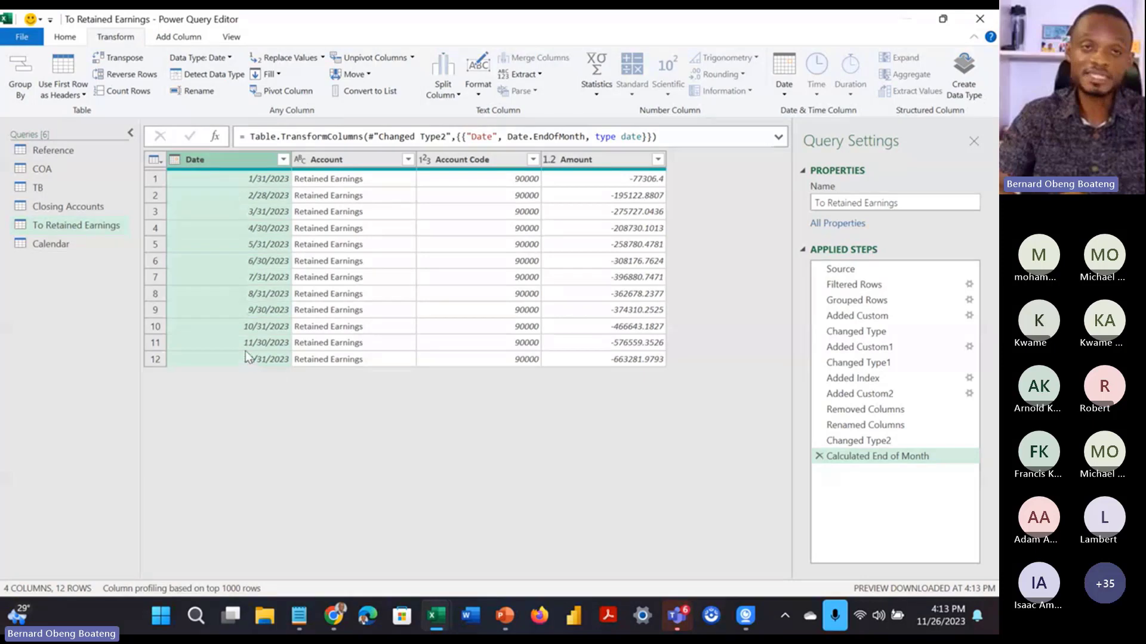
# Step: Check how far the Calendar query's dates extend and examine the formula of its Source step
pyautogui.click(67, 188)
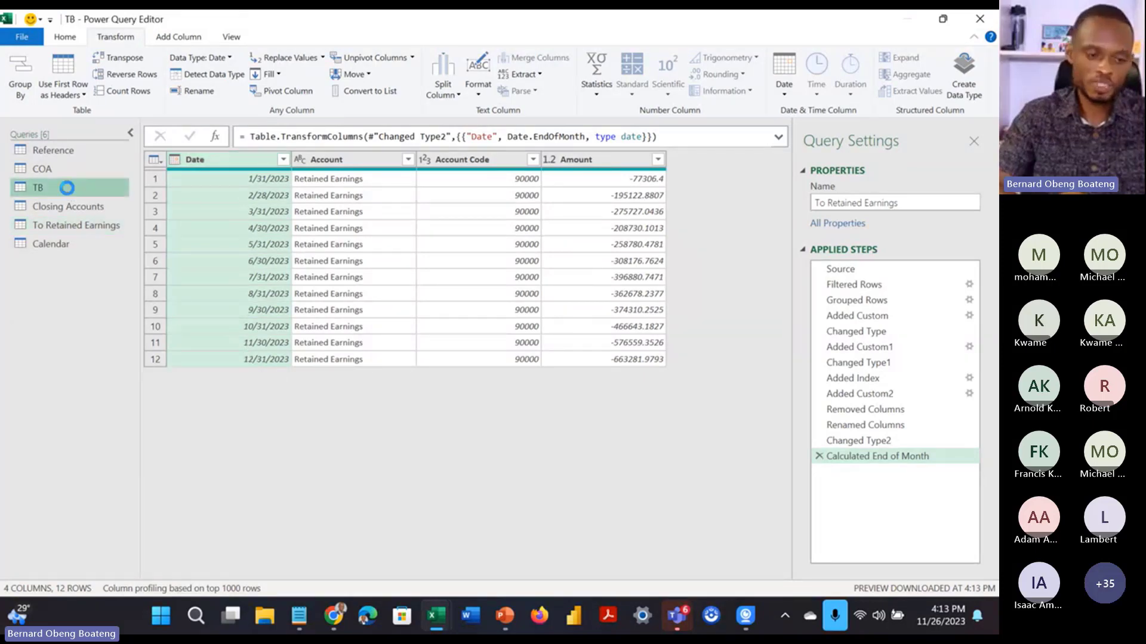
pyautogui.click(65, 246)
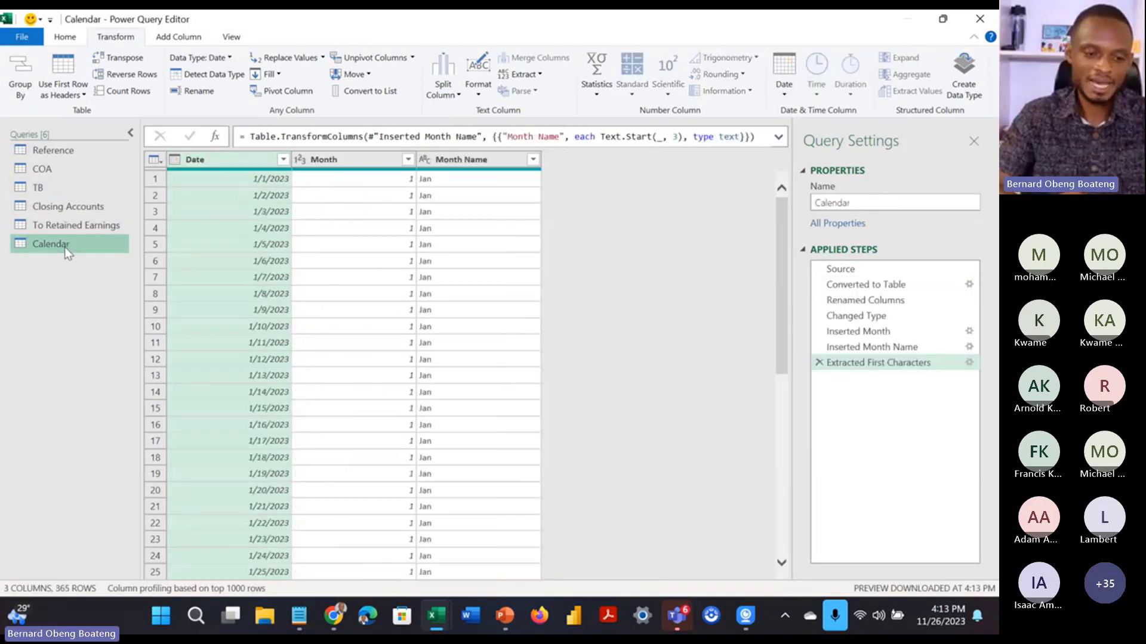
pyautogui.moveTo(777, 253); pyautogui.dragTo(786, 560)
pyautogui.moveTo(784, 486); pyautogui.dragTo(784, 586)
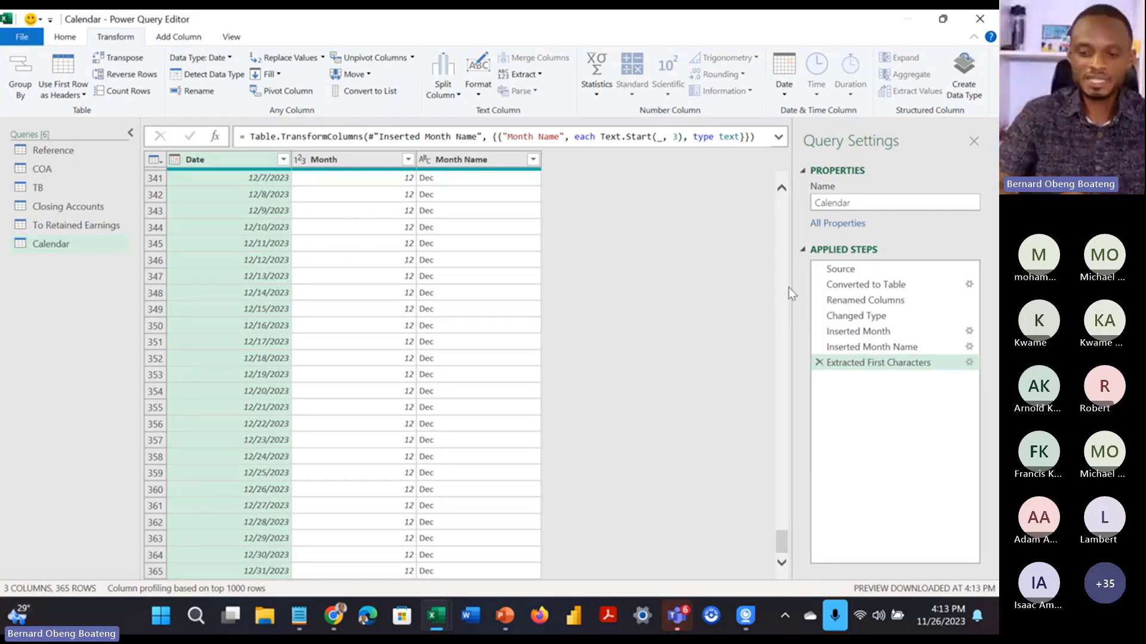
pyautogui.click(844, 269)
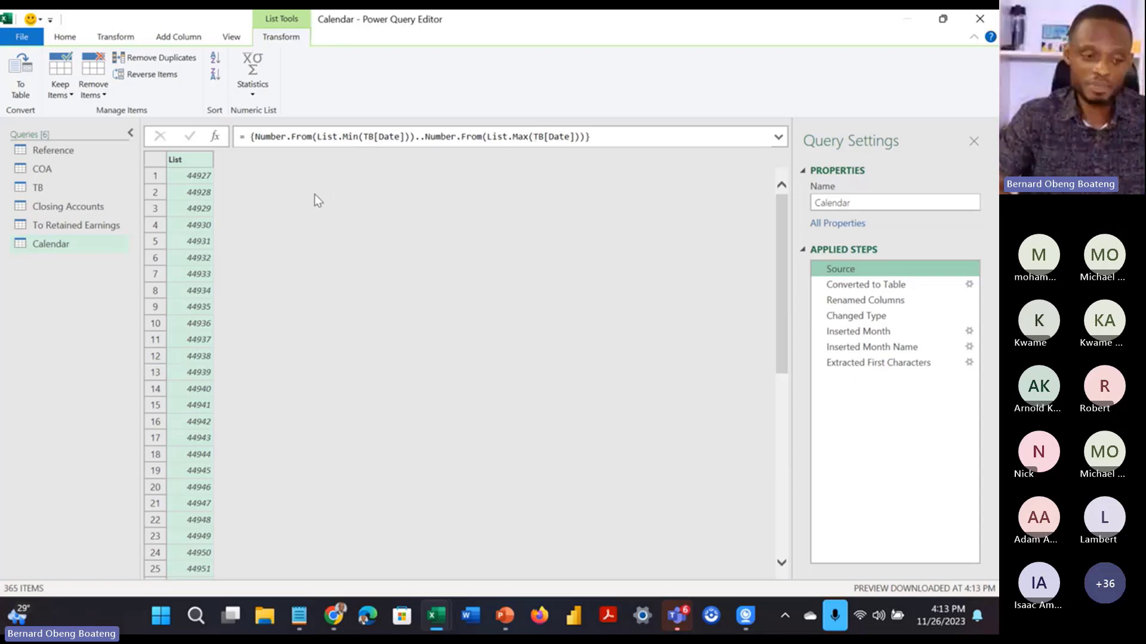
# Step: Close the Power Query Editor from the To Retained Earnings query, discarding the changes, and hide the workbook's query list
pyautogui.click(103, 229)
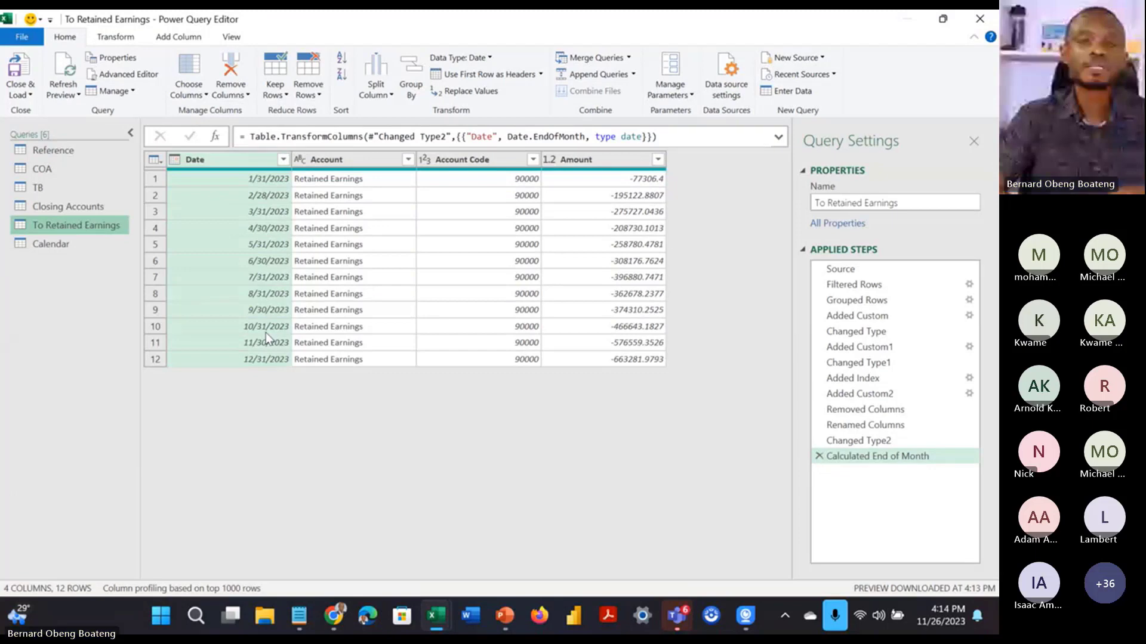
pyautogui.click(976, 24)
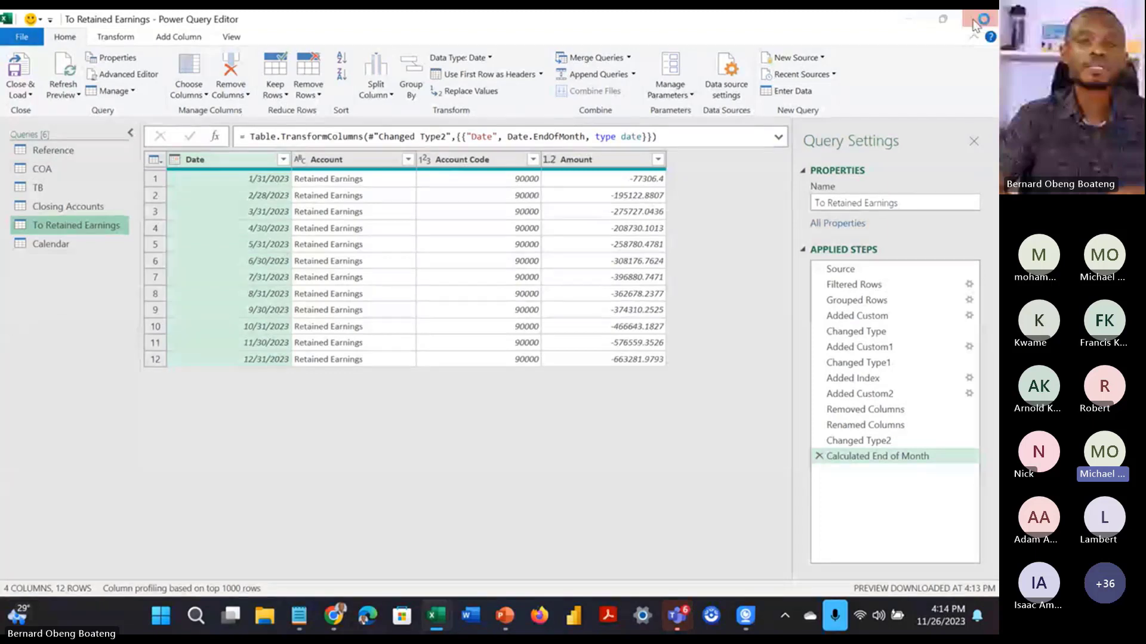
pyautogui.click(580, 335)
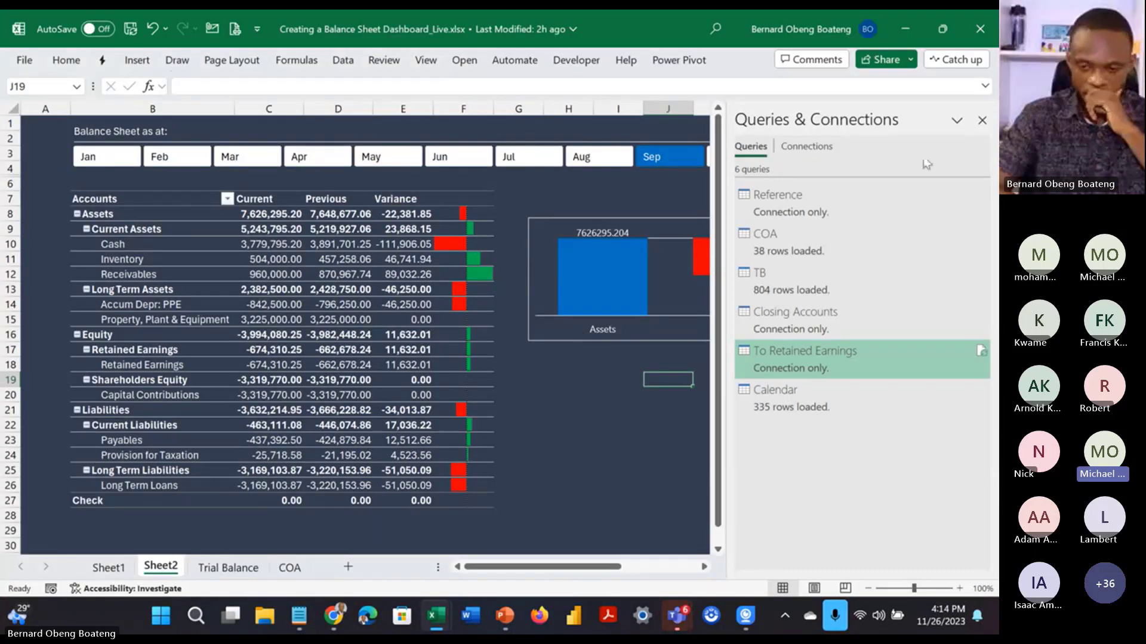
pyautogui.click(982, 120)
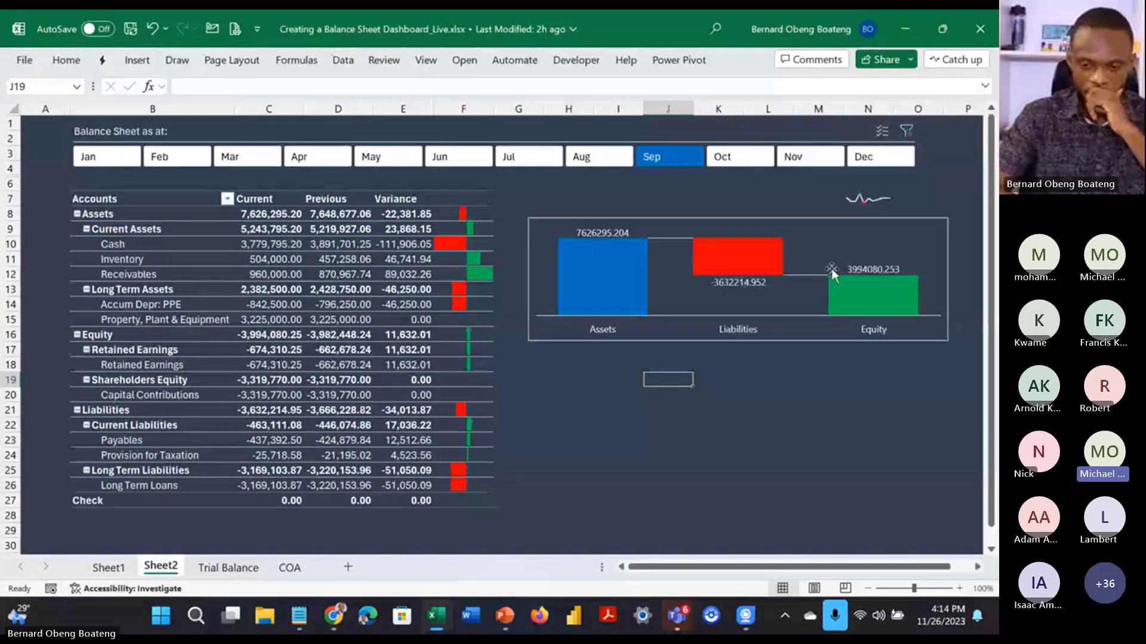
# Step: Switch from the live workbook to the finished practice workbook to show its Dashboard sheet
pyautogui.click(750, 381)
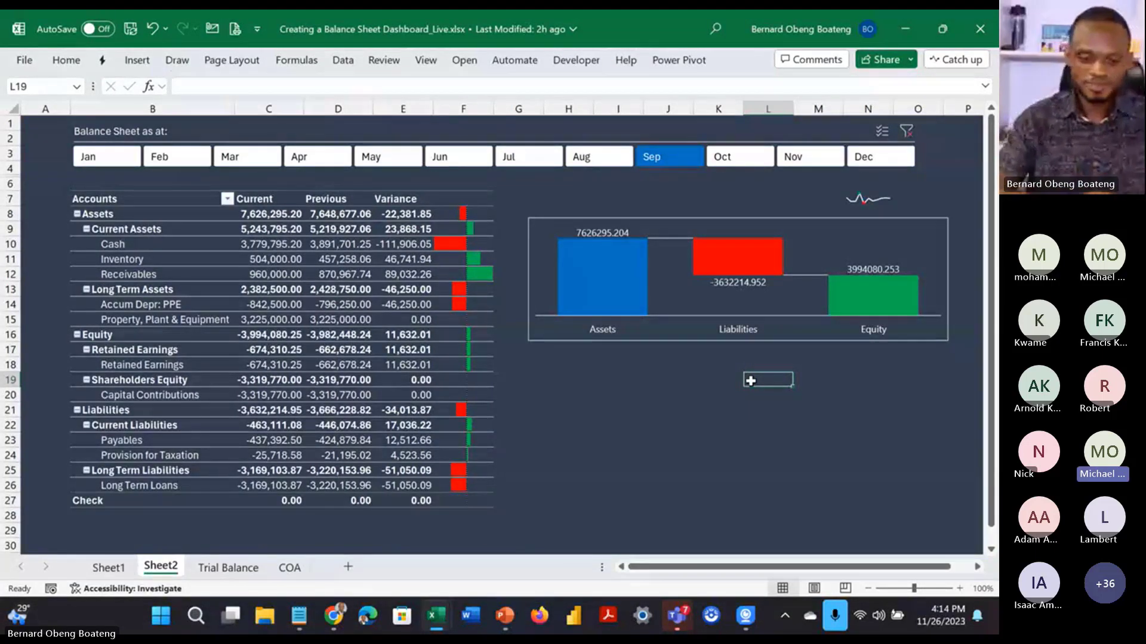
pyautogui.moveTo(436, 615)
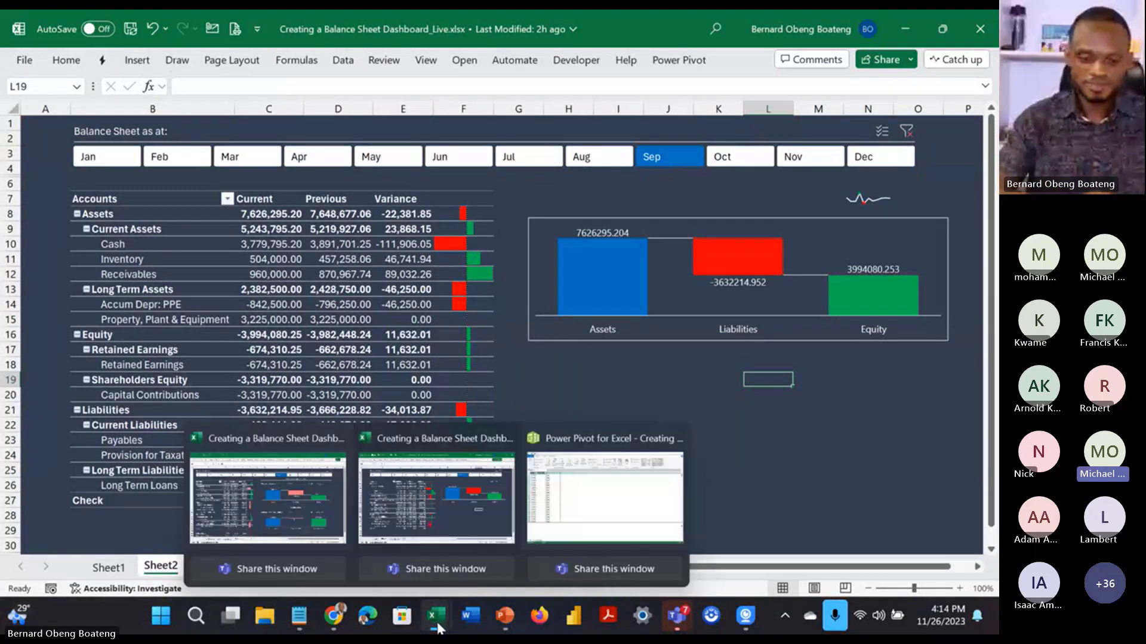
pyautogui.click(320, 509)
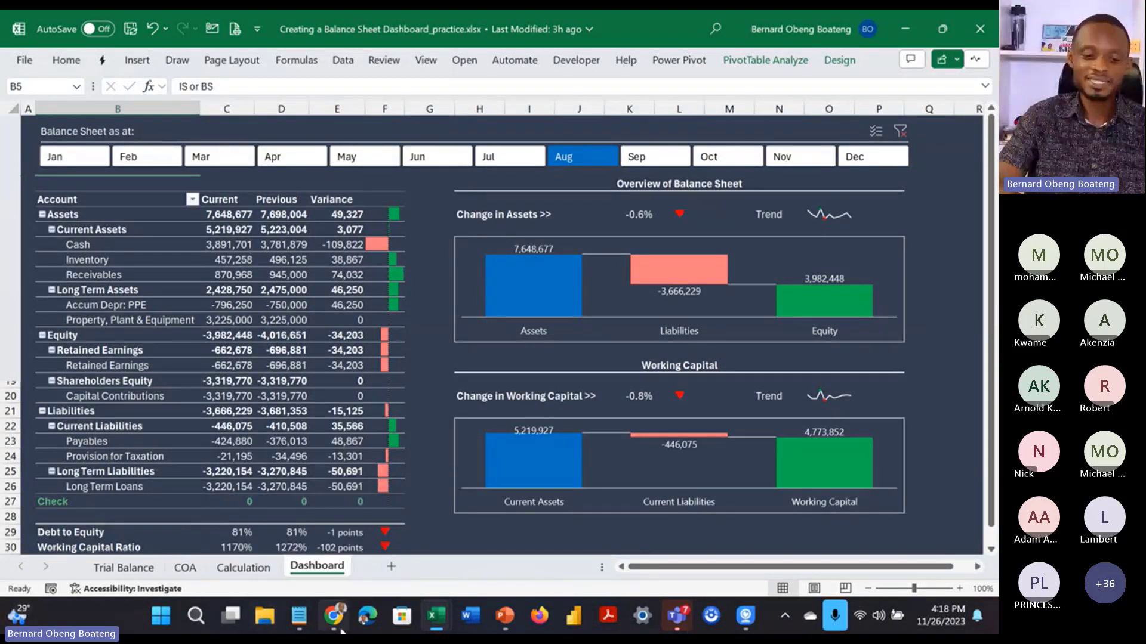
# Step: Show the Amazon page of the book Data Modeling with Microsoft Excel in Chrome and return to the practice workbook's dashboard
pyautogui.moveTo(343, 627)
pyautogui.click(335, 525)
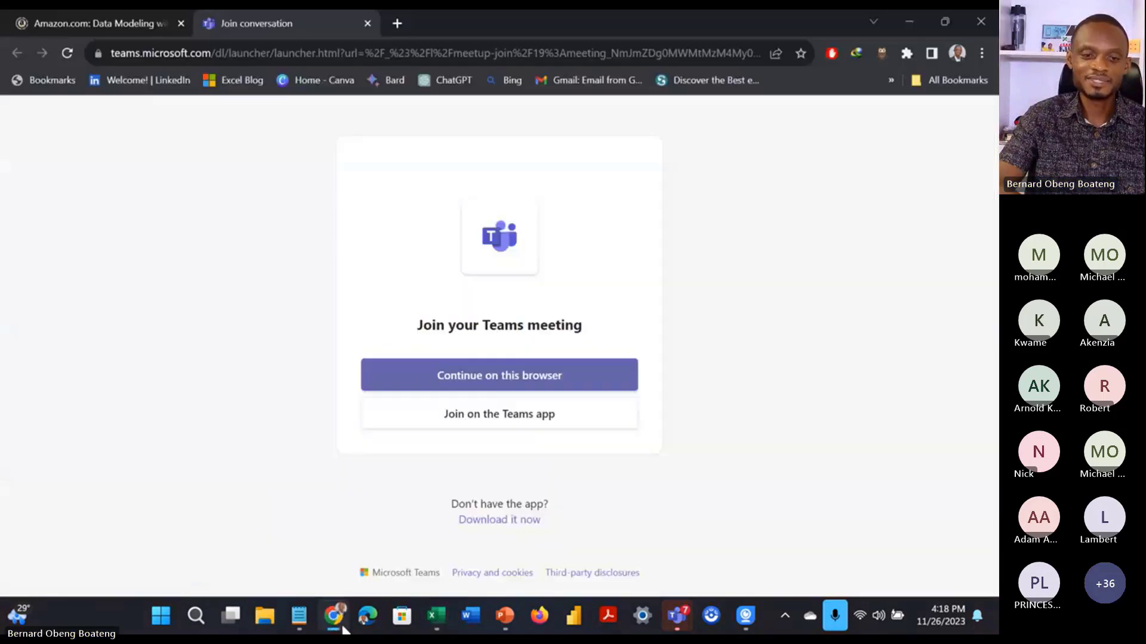
pyautogui.click(141, 25)
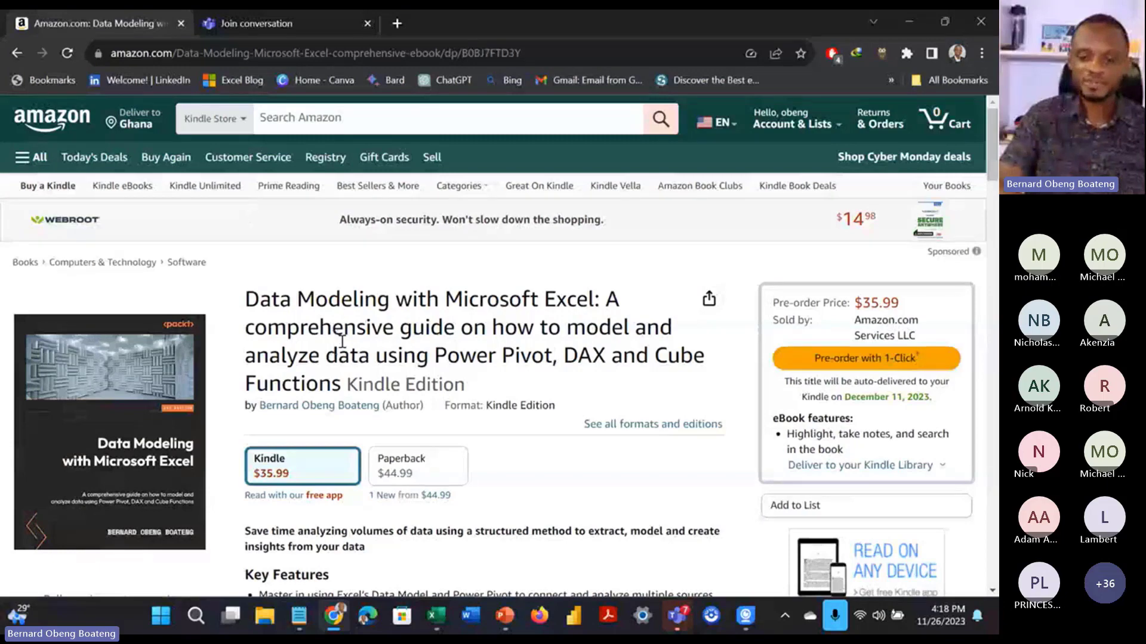
pyautogui.scroll(-1, 340, 340)
pyautogui.scroll(-1, 349, 348)
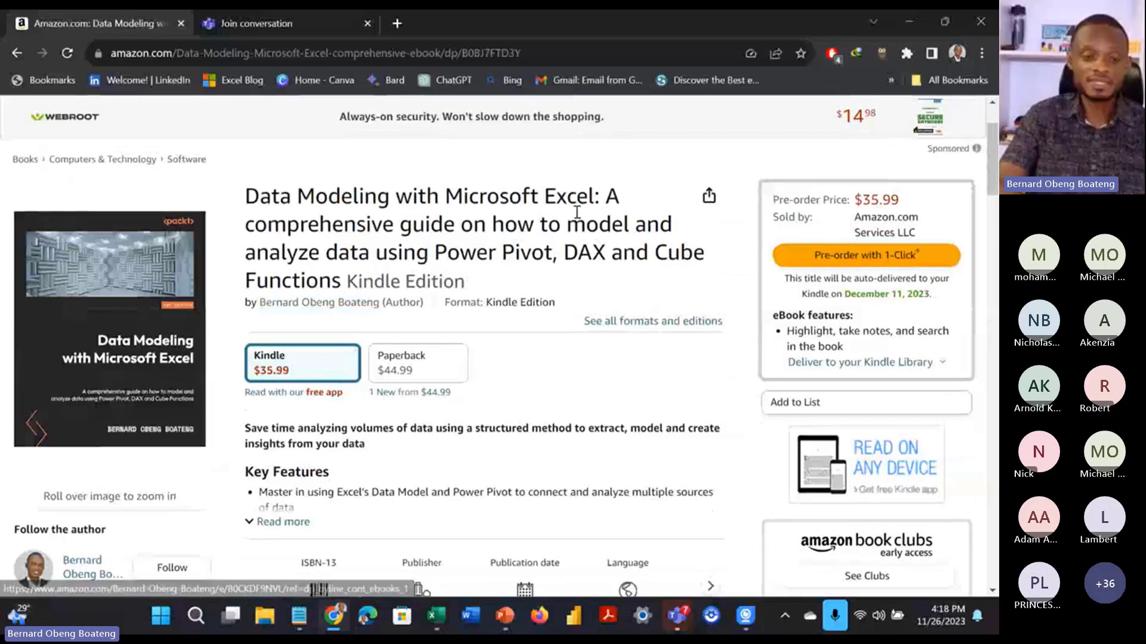
pyautogui.click(901, 35)
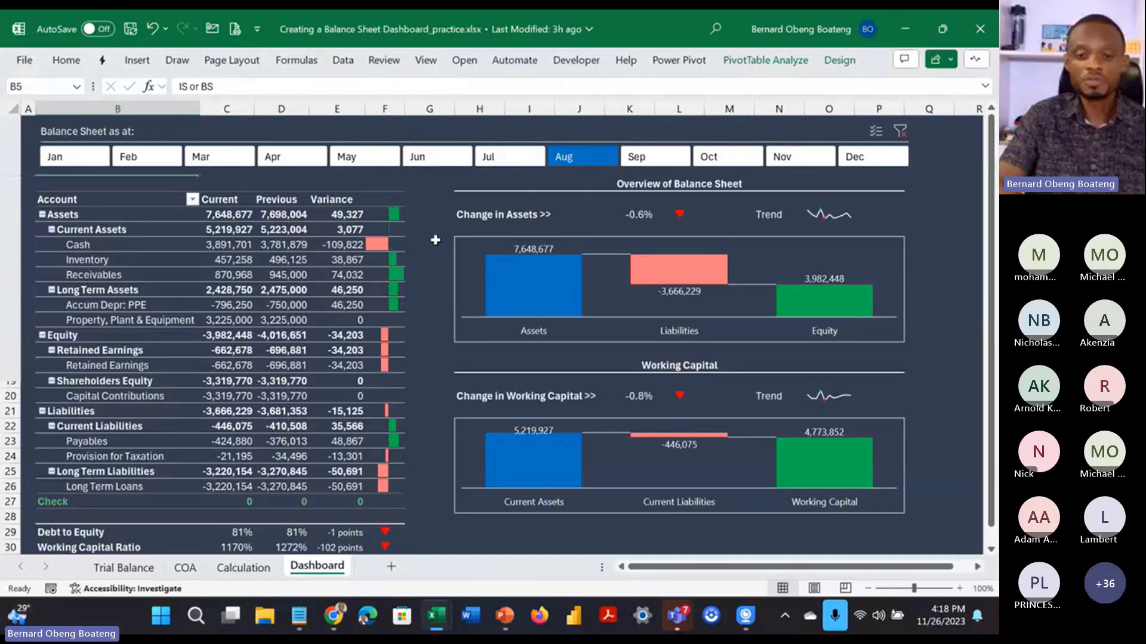
pyautogui.click(436, 240)
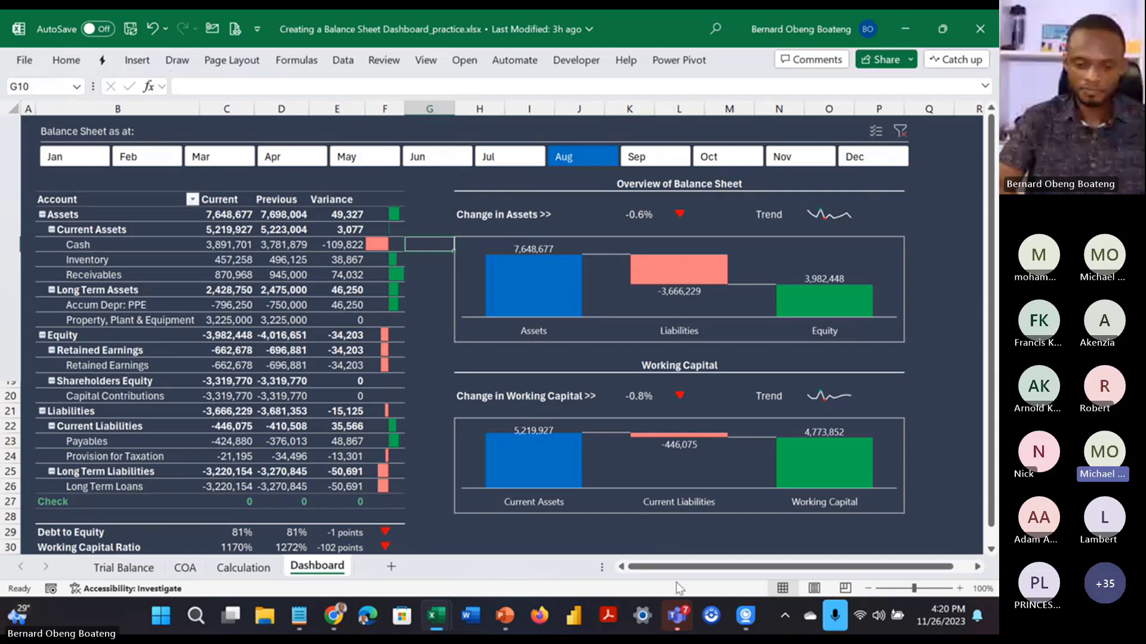
# Step: Check the meeting chat in Microsoft Teams and bring up the live workbook's Power Pivot window
pyautogui.moveTo(676, 616)
pyautogui.click(726, 506)
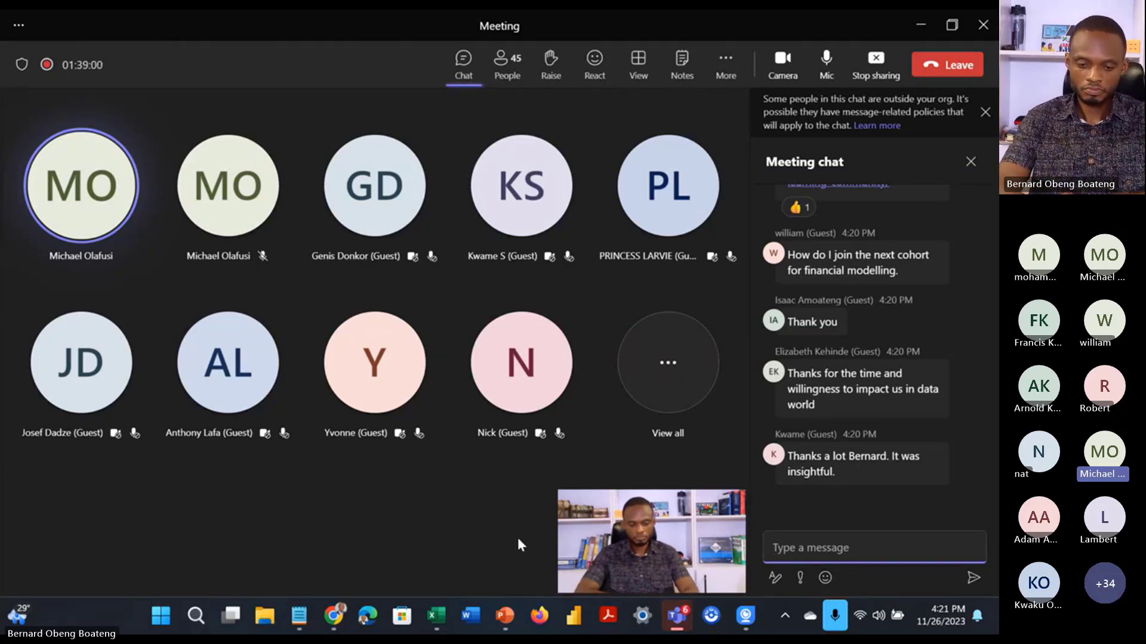
pyautogui.moveTo(436, 623)
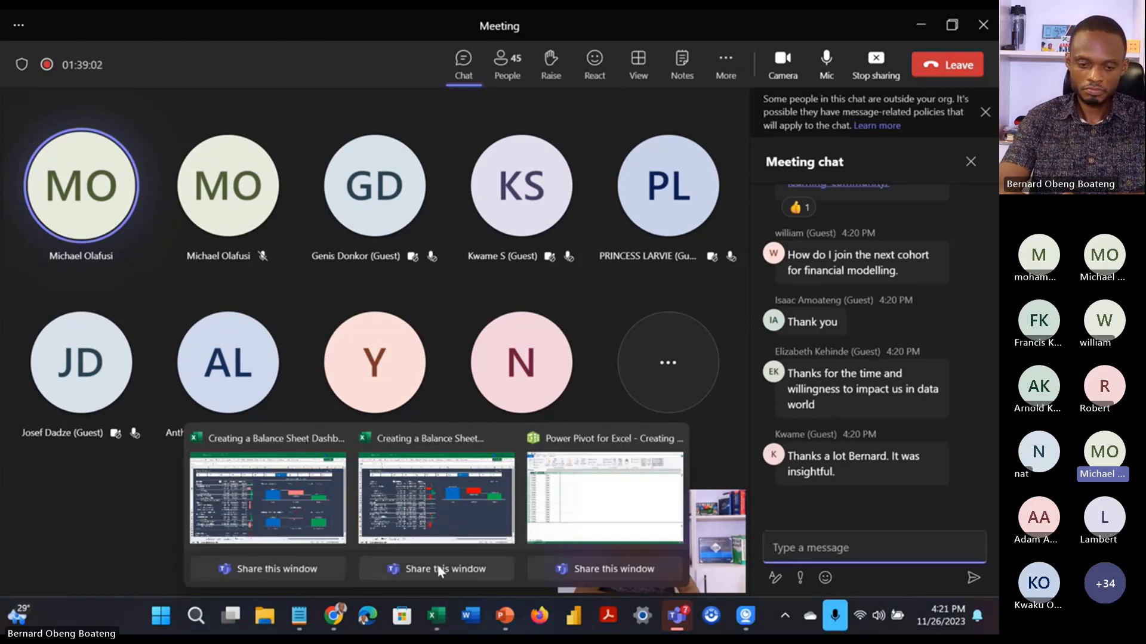
pyautogui.moveTo(438, 535)
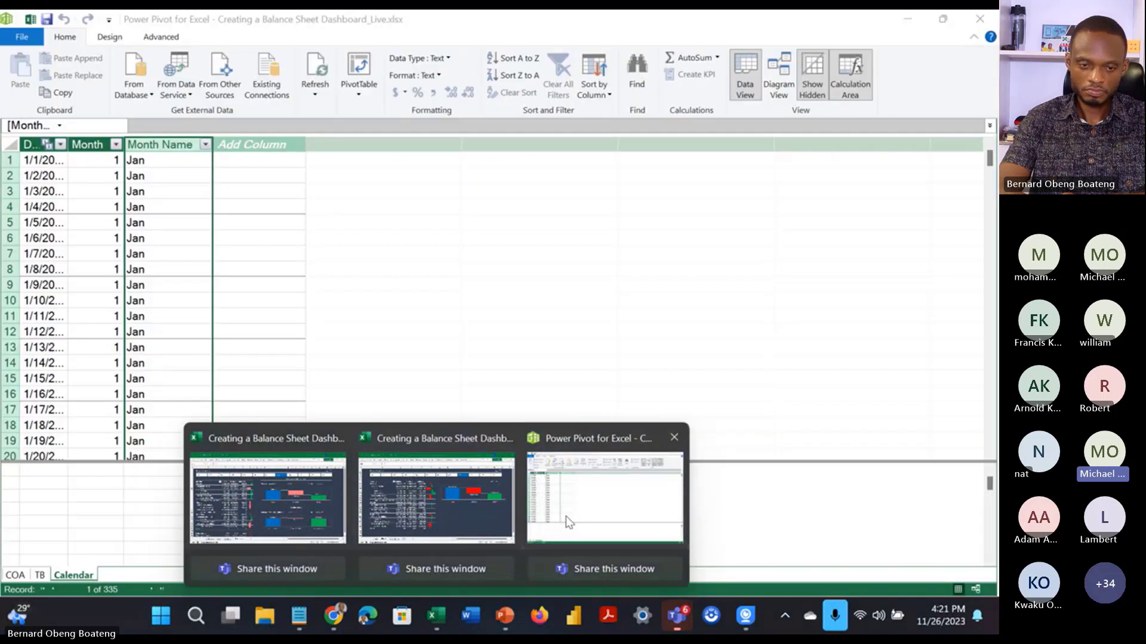
pyautogui.click(605, 498)
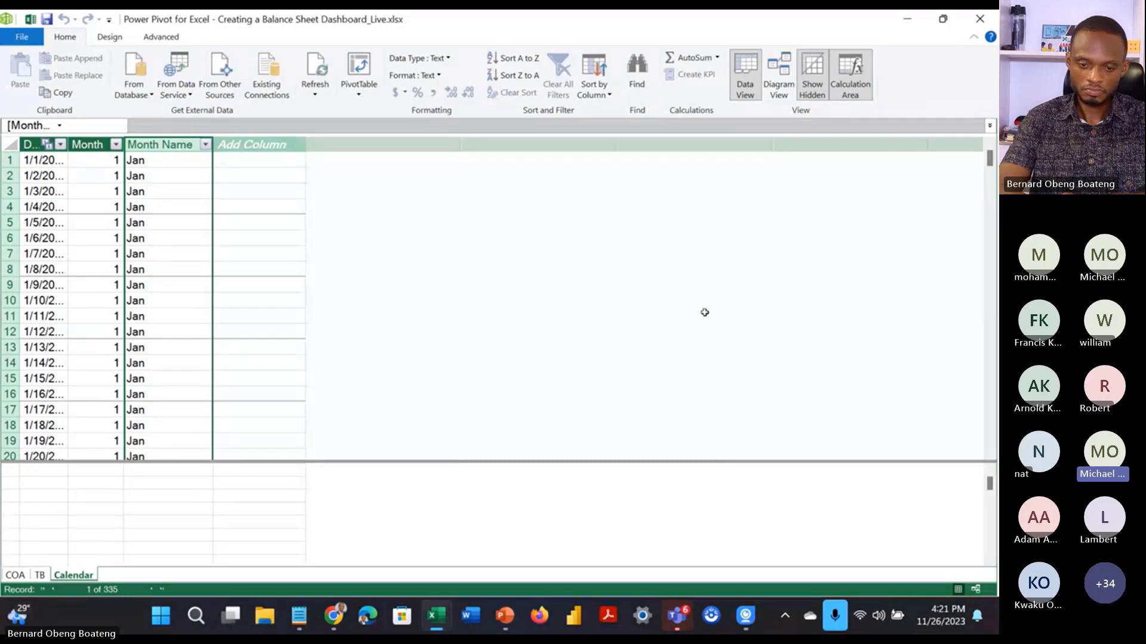
# Step: Return to the Microsoft Teams meeting and turn off the camera and the microphone
pyautogui.moveTo(667, 597)
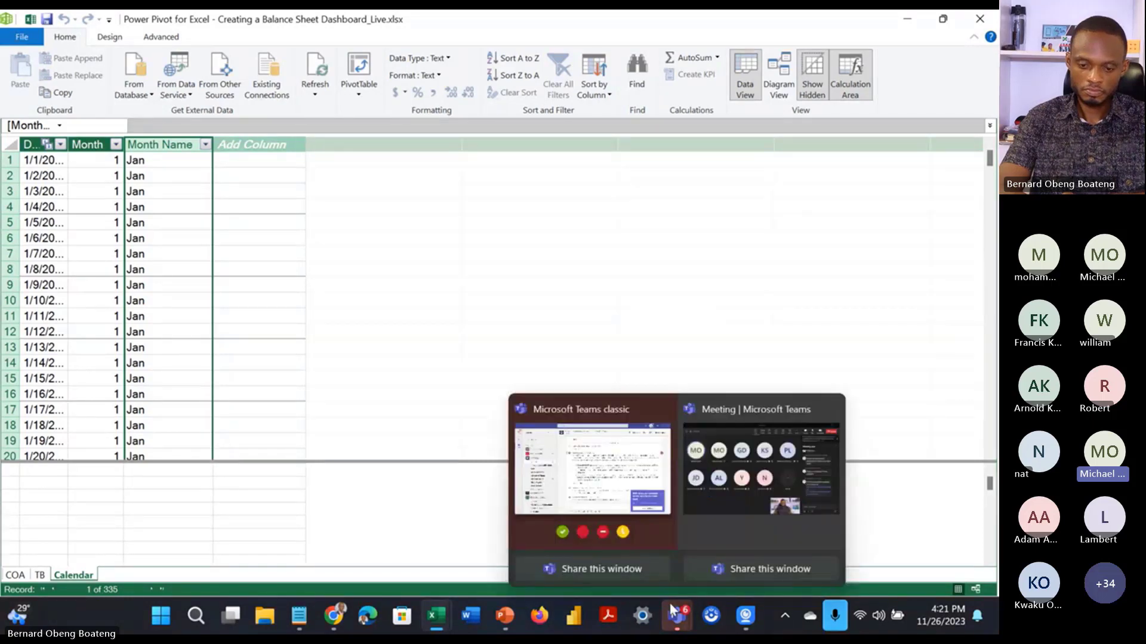
pyautogui.click(716, 495)
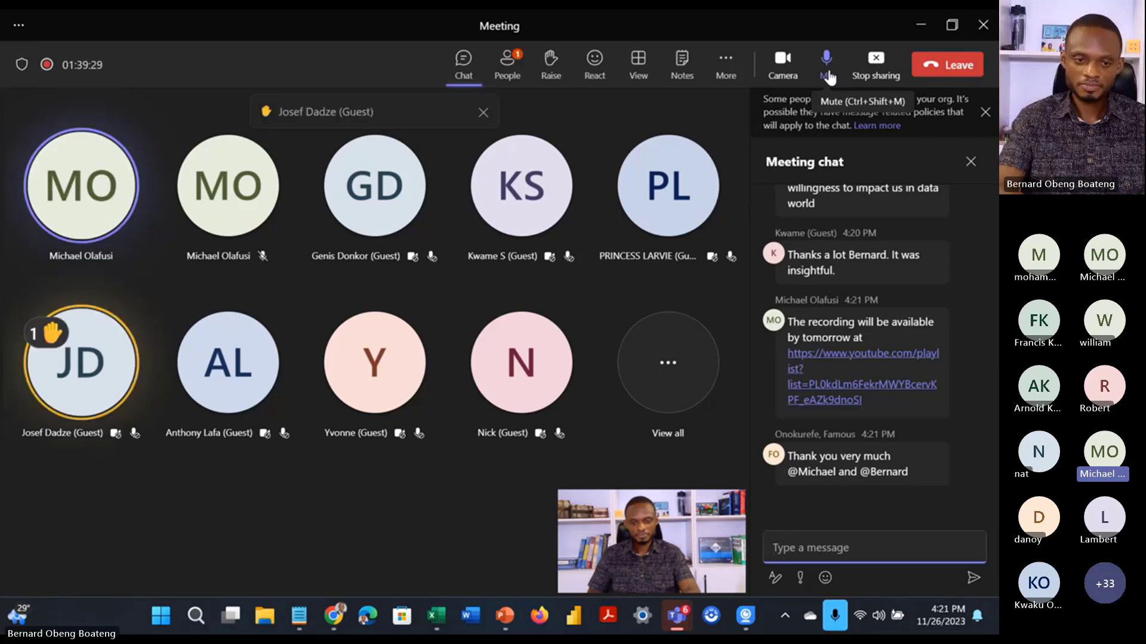
pyautogui.click(787, 75)
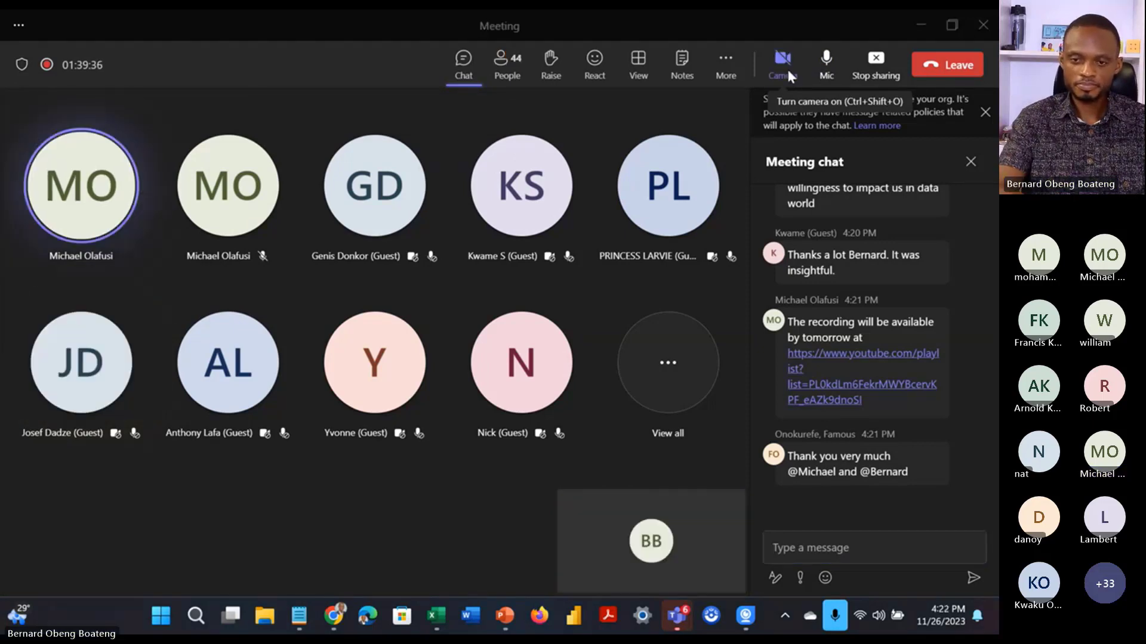
pyautogui.click(826, 79)
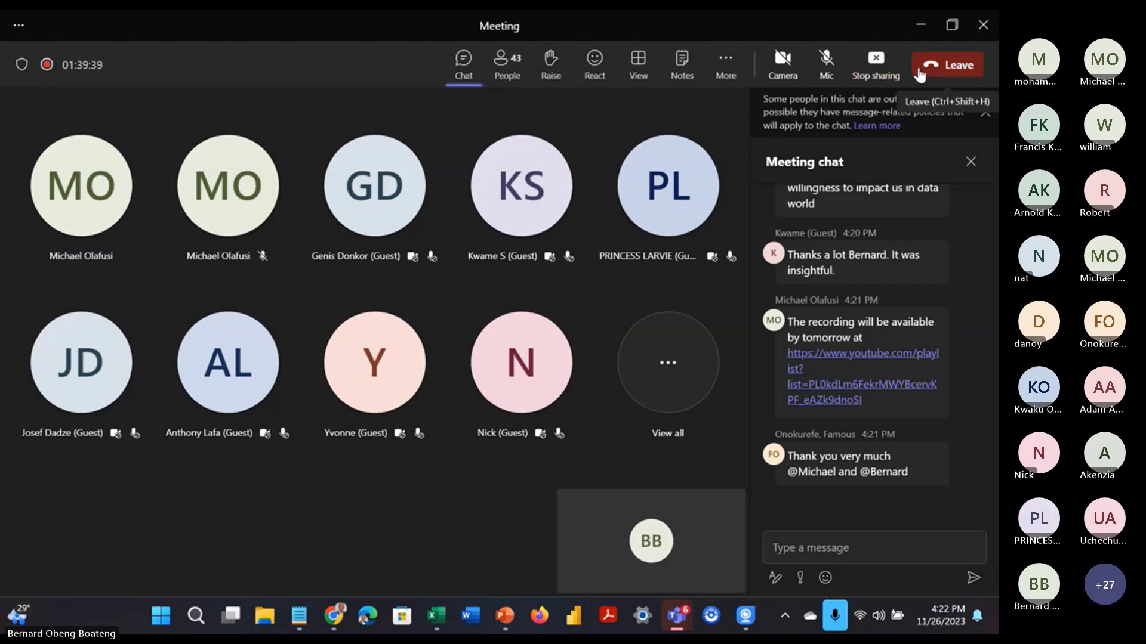